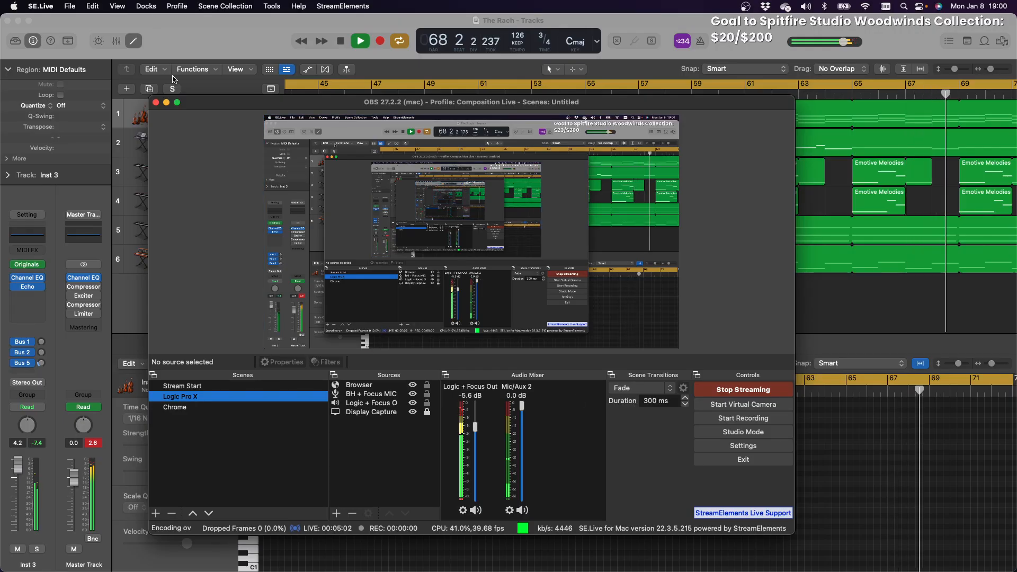
Stop playback of The Rach, close that project and open the recent project Ponderings
click(166, 102)
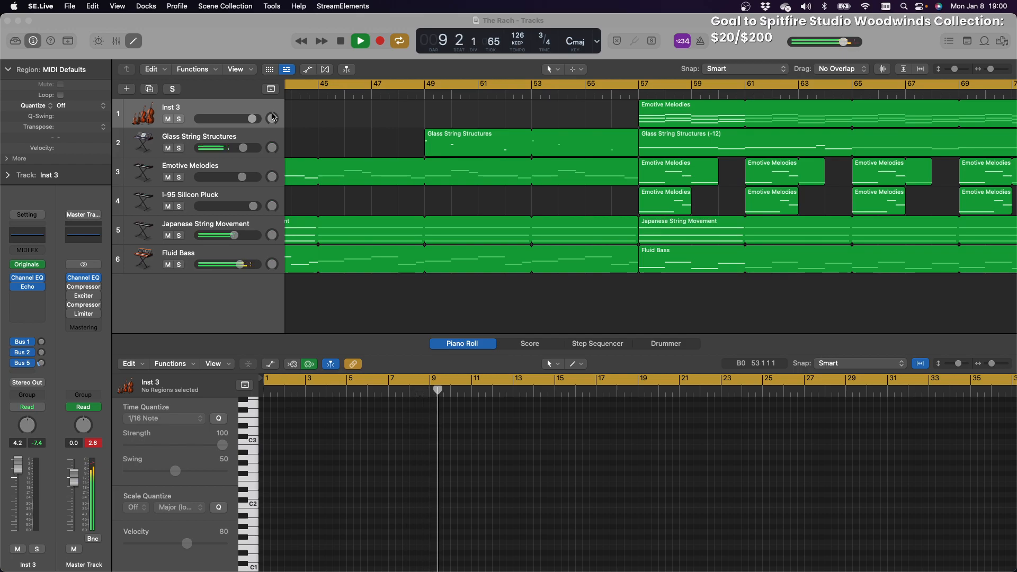
click(345, 44)
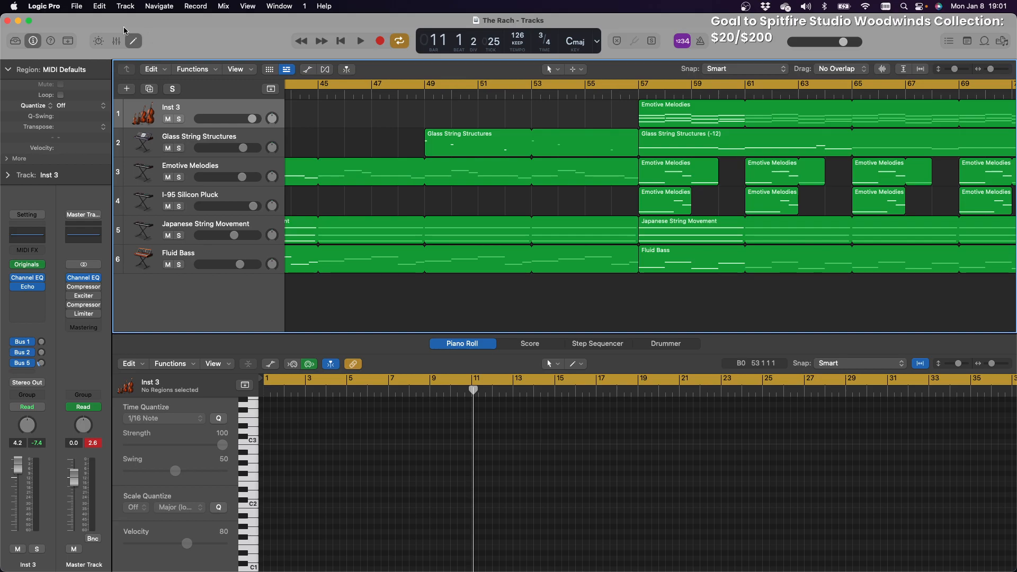
click(7, 21)
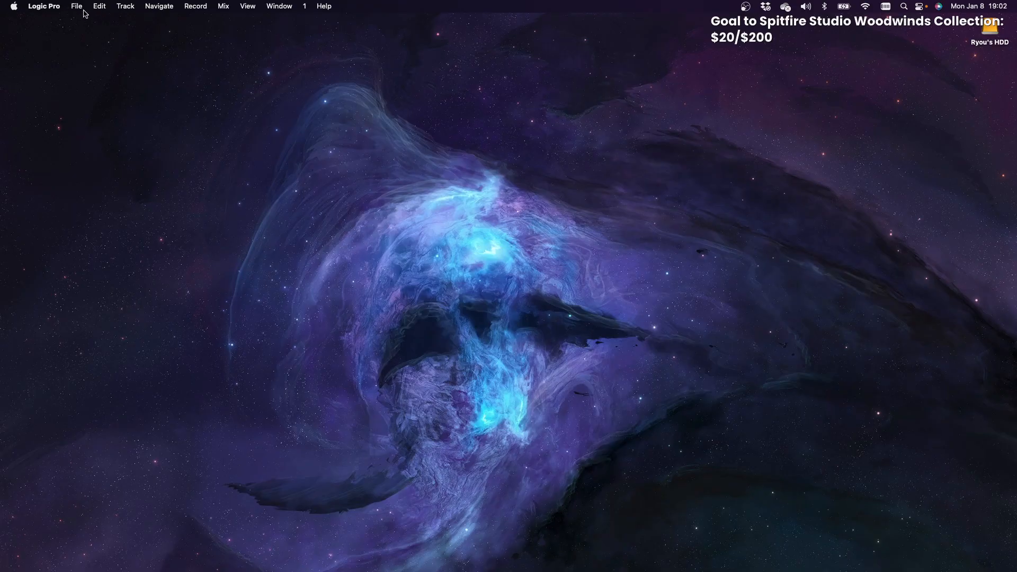
click(78, 7)
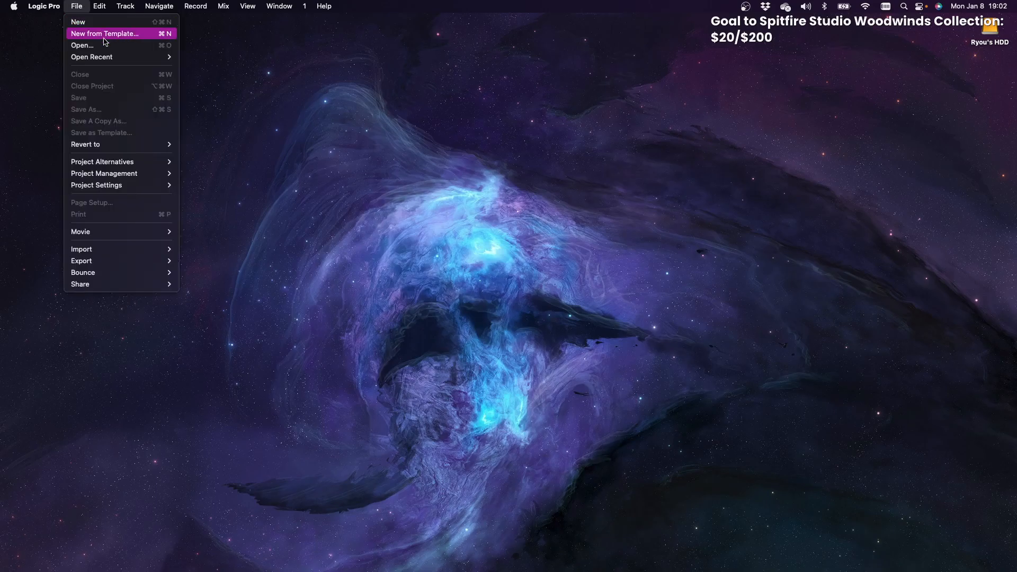
mouse_move(109, 58)
click(216, 71)
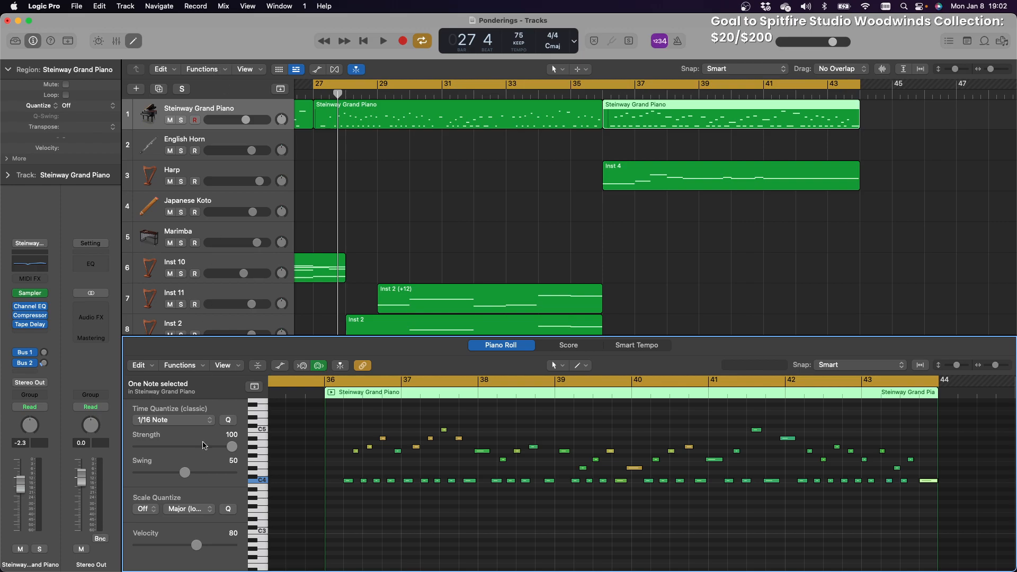
Switch to OBS to check the live stream's audio mixer, and return to the Ponderings project
mouse_move(431, 570)
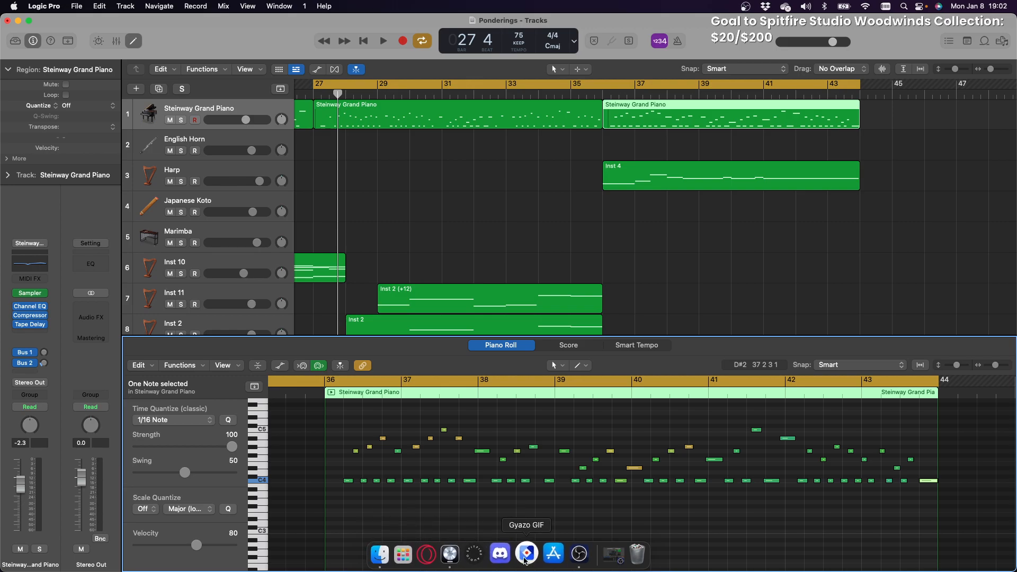
click(608, 554)
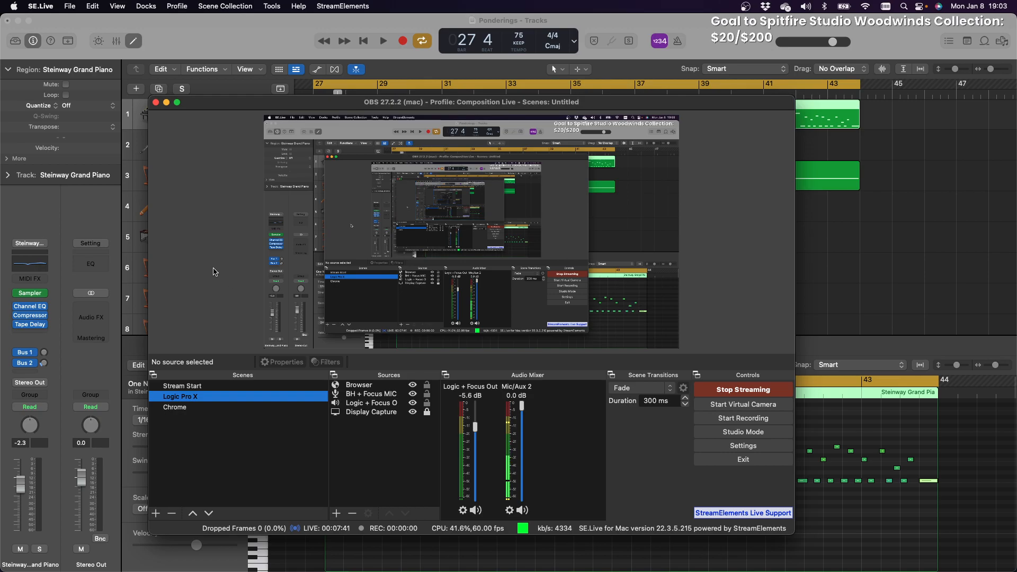
click(167, 103)
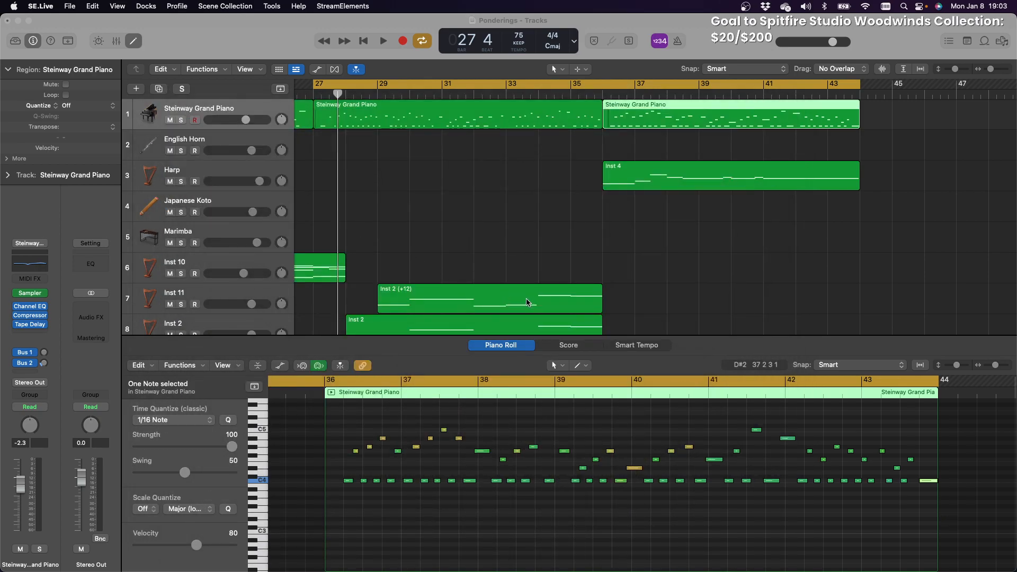
click(248, 54)
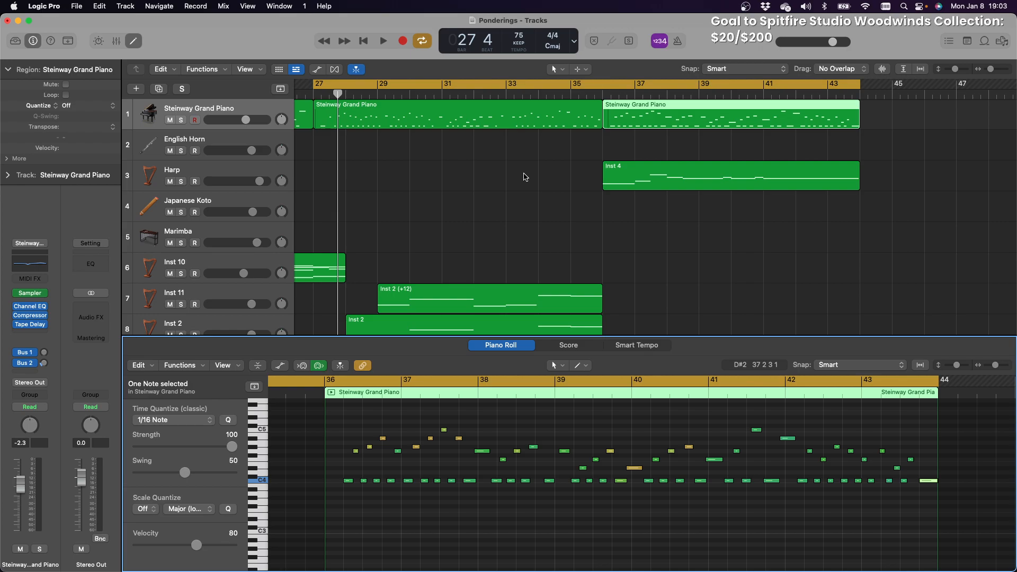
Extend the start of the cycle range back to bar 1 so it spans bars 1 to 44
scroll(576, 207, left, 10)
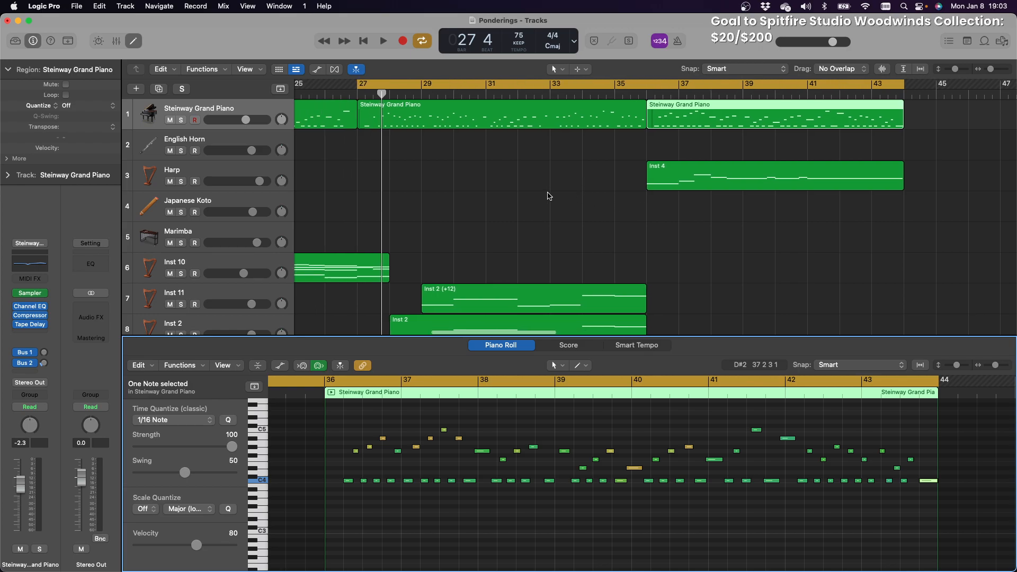
scroll(549, 196, left, 15)
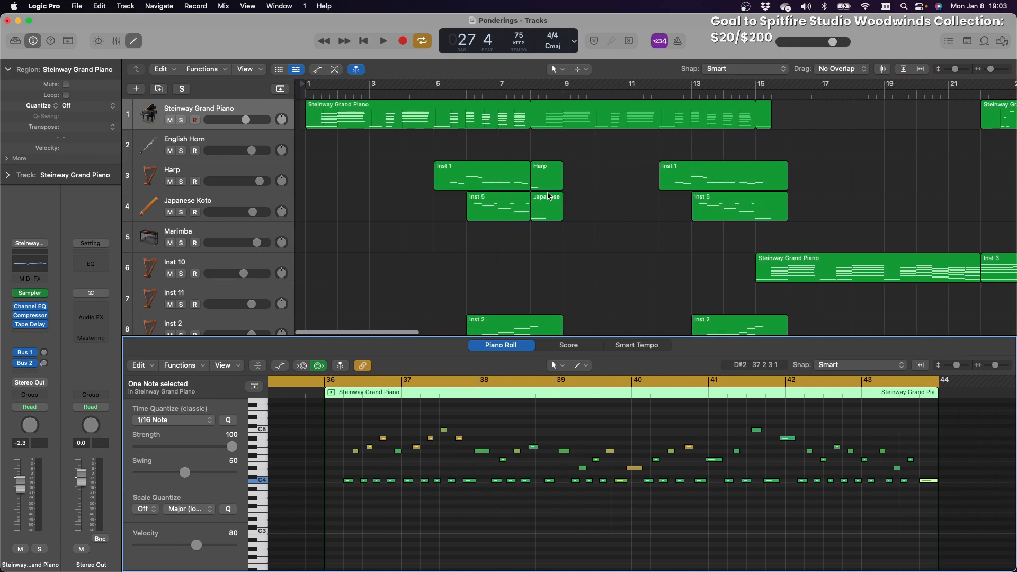
scroll(657, 120, down, 2)
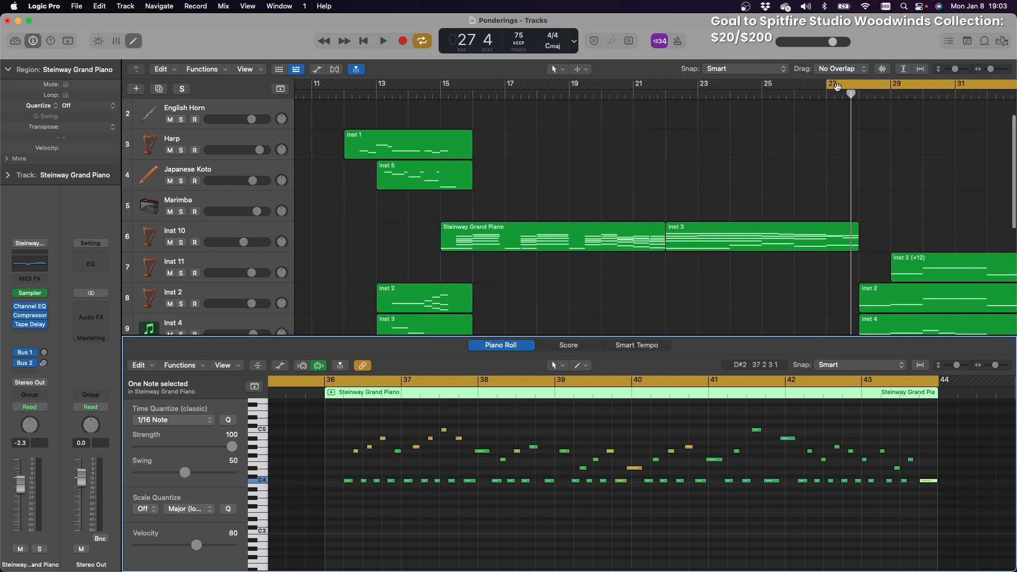
drag(828, 85, 192, 96)
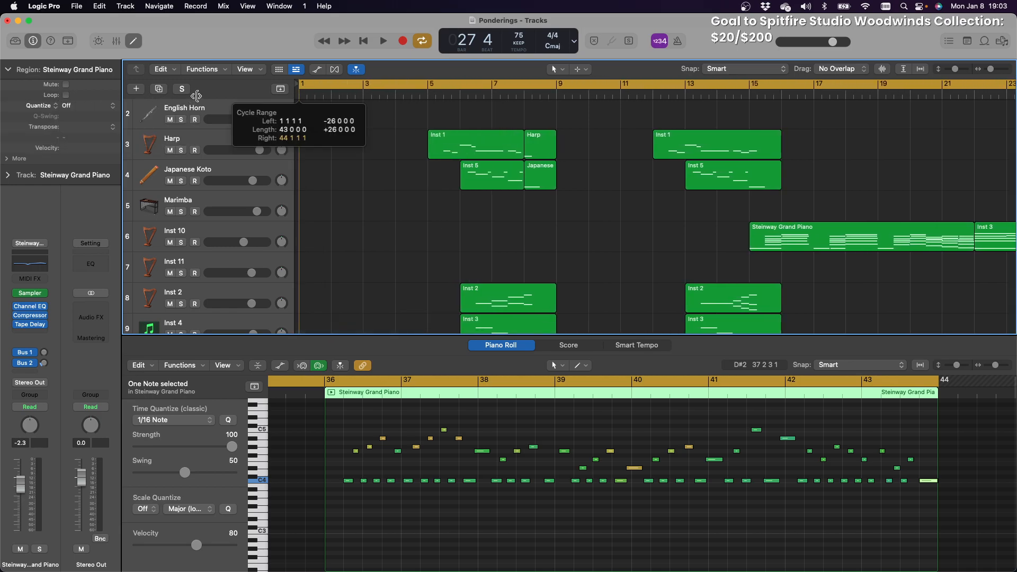
drag(263, 94, 265, 95)
scroll(386, 136, up, 2)
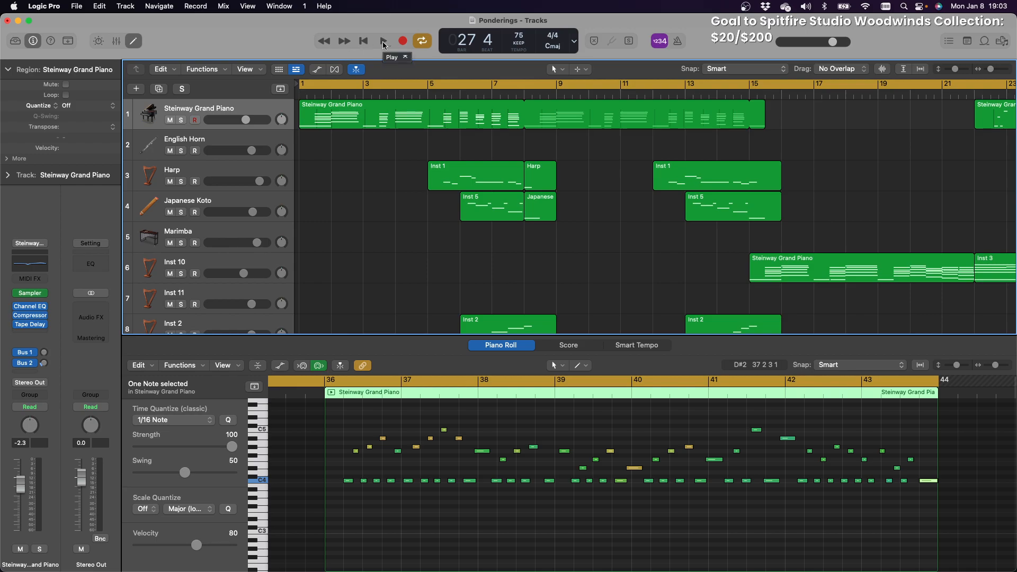
Play the arrangement from bar 1 and check the system's selected sound output device
click(383, 43)
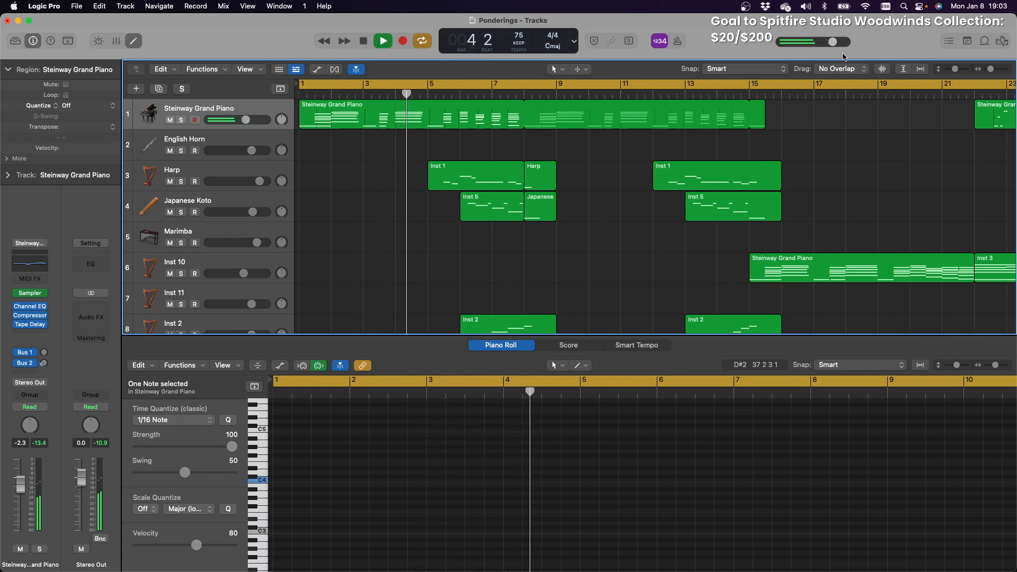
click(813, 7)
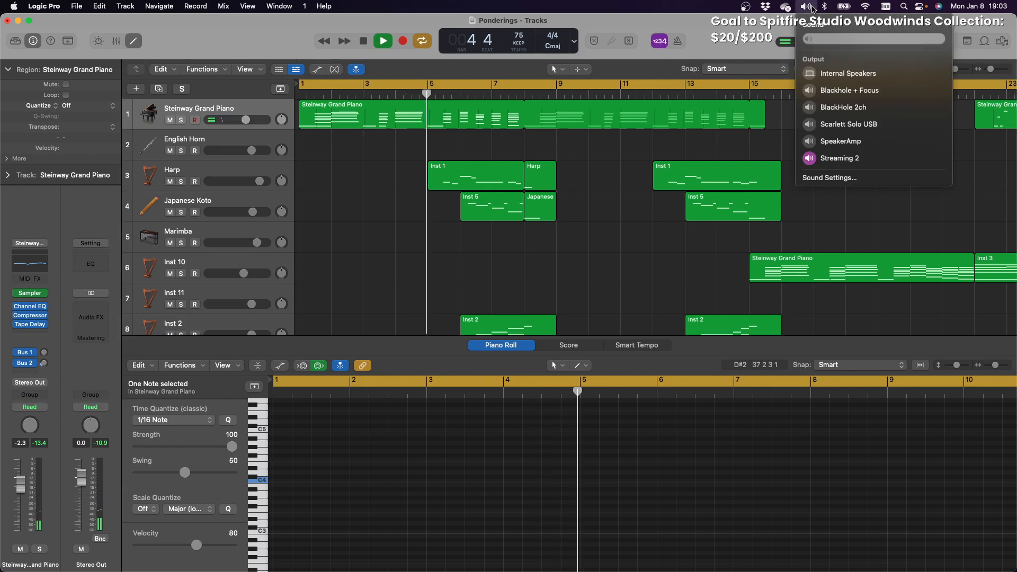
click(812, 8)
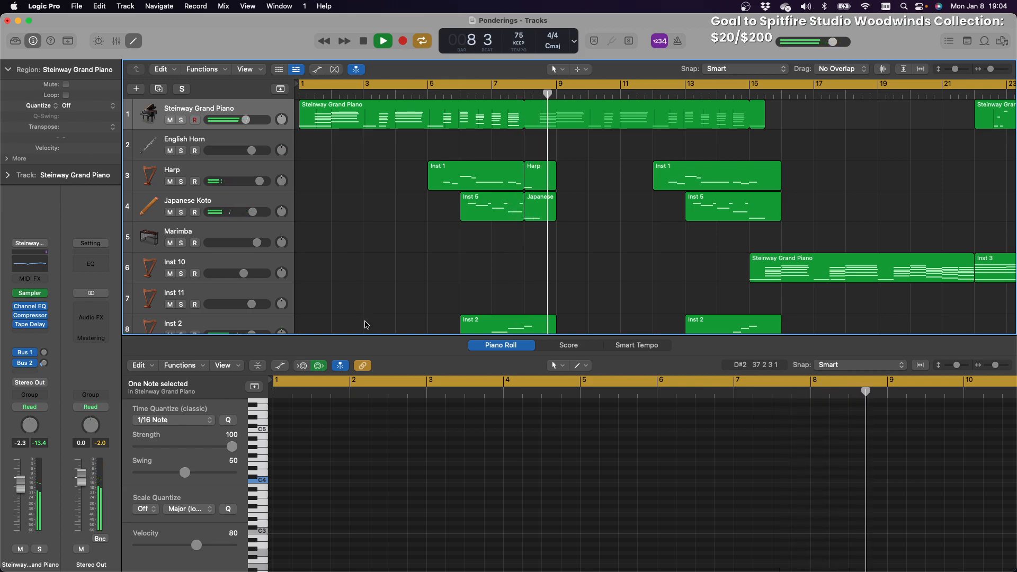
Enlarge the tracks area above the Piano Roll, review all tracks during playback and stop in bar 36
drag(365, 336, 370, 394)
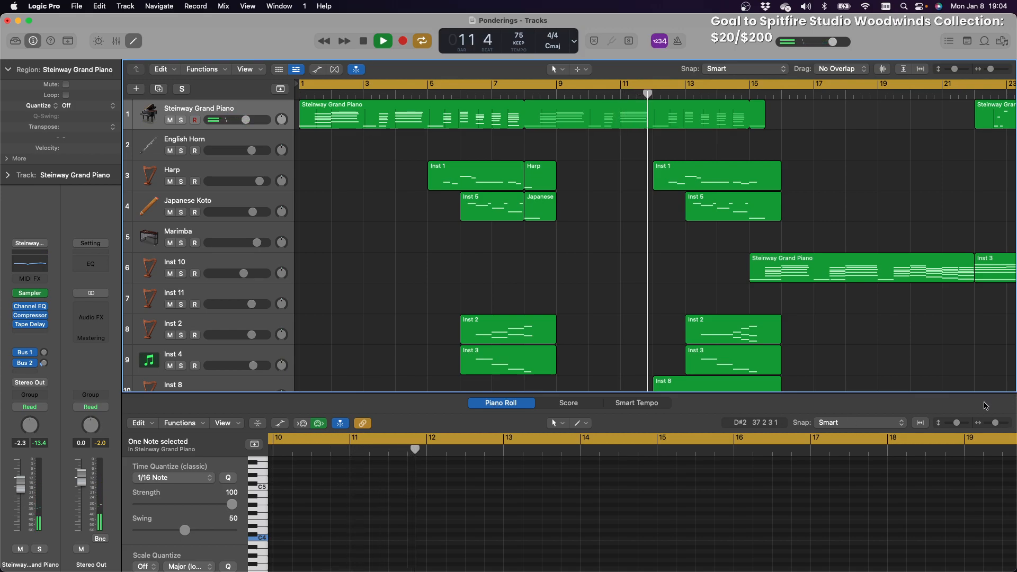
scroll(383, 300, down, 6)
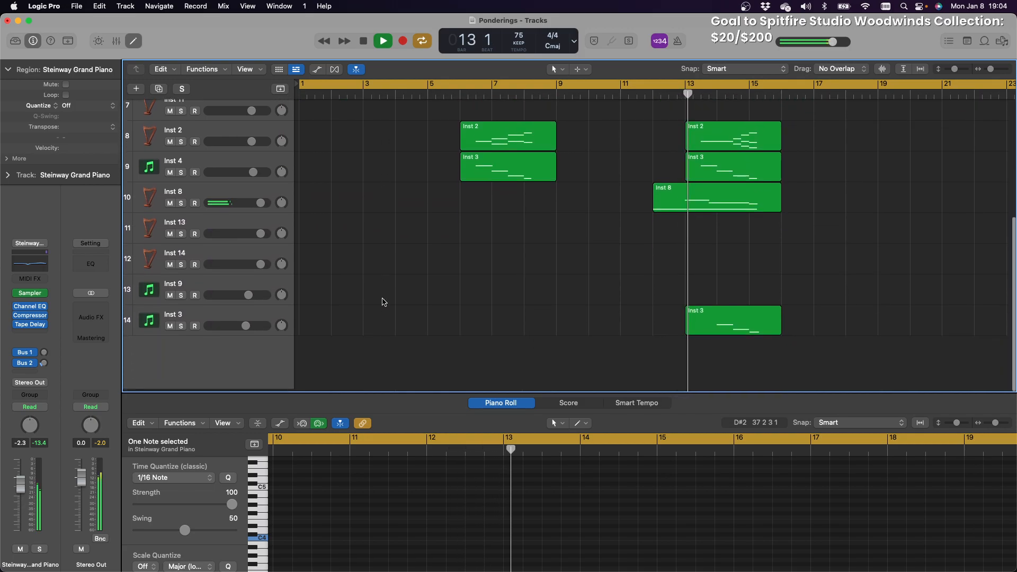
scroll(384, 302, up, 1)
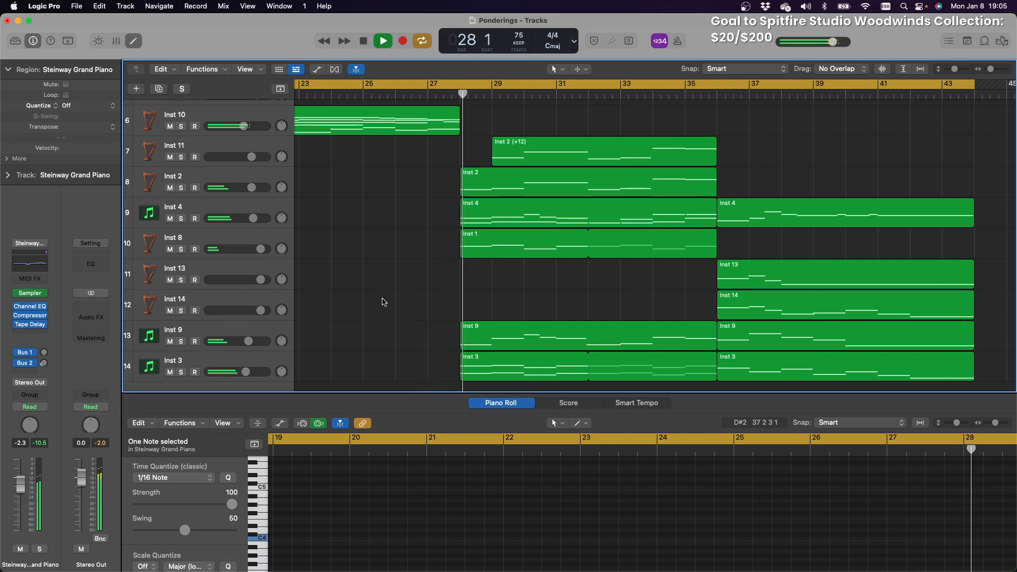
scroll(384, 302, up, 5)
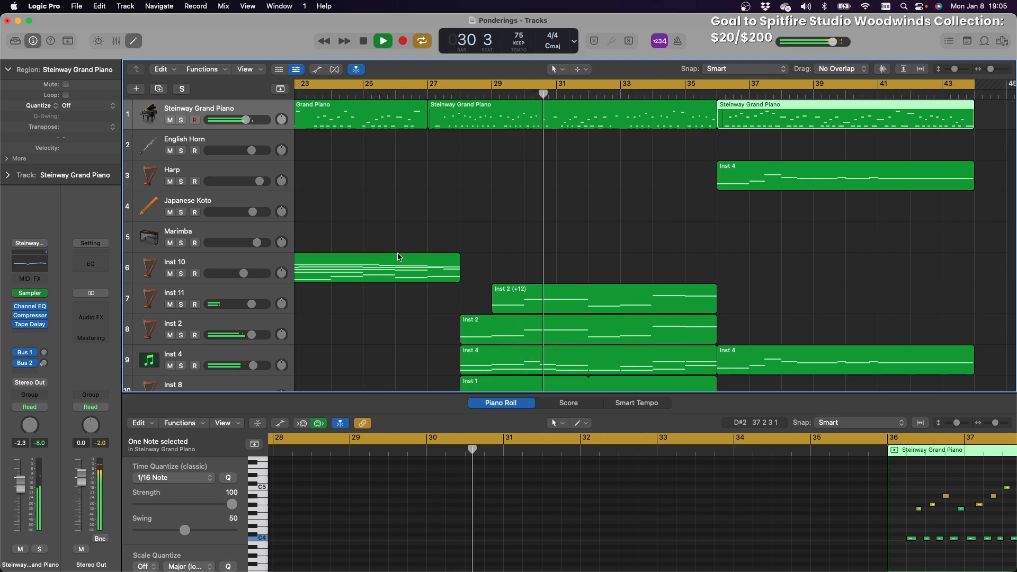
scroll(647, 227, down, 4)
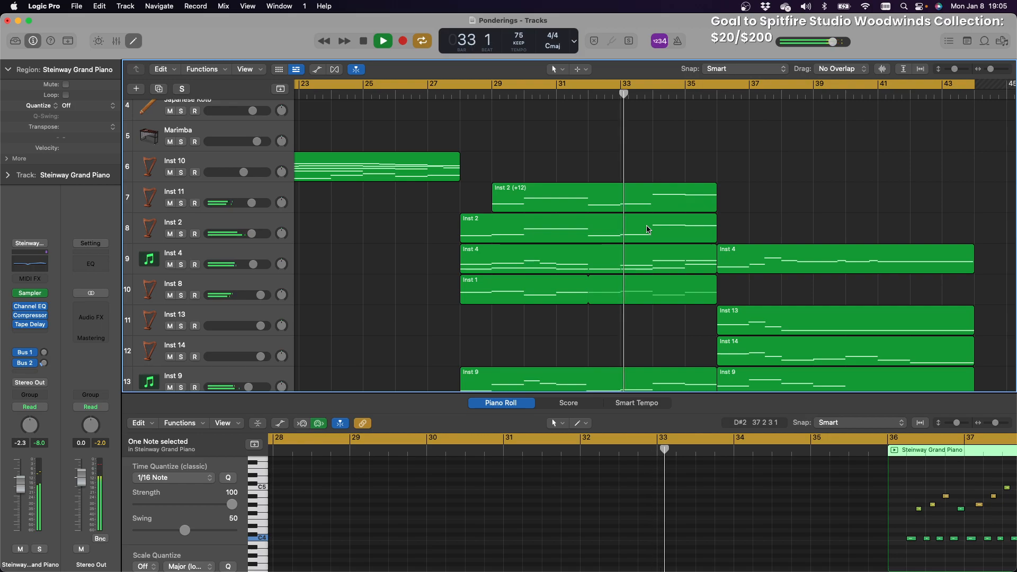
scroll(636, 227, up, 4)
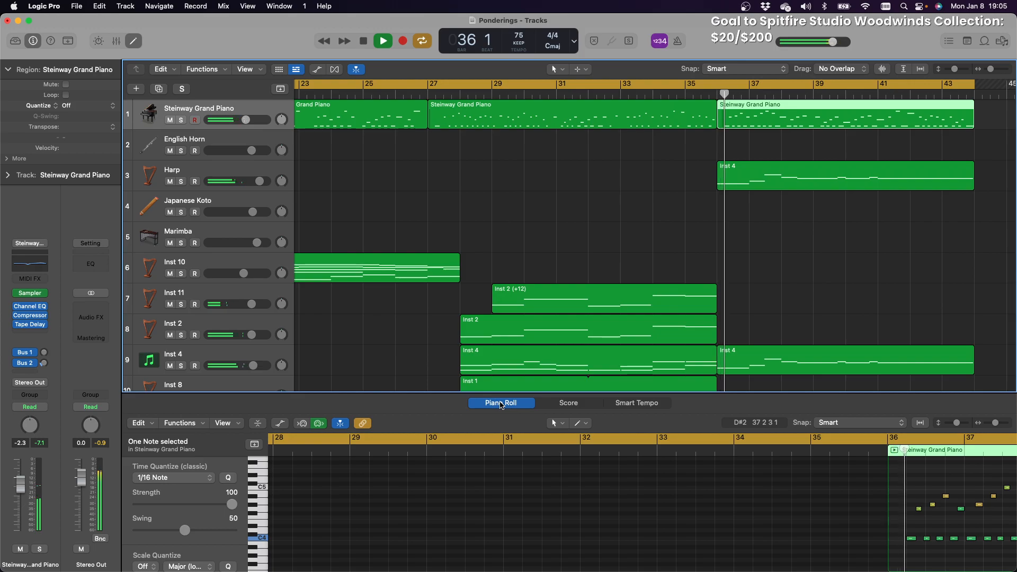
click(365, 41)
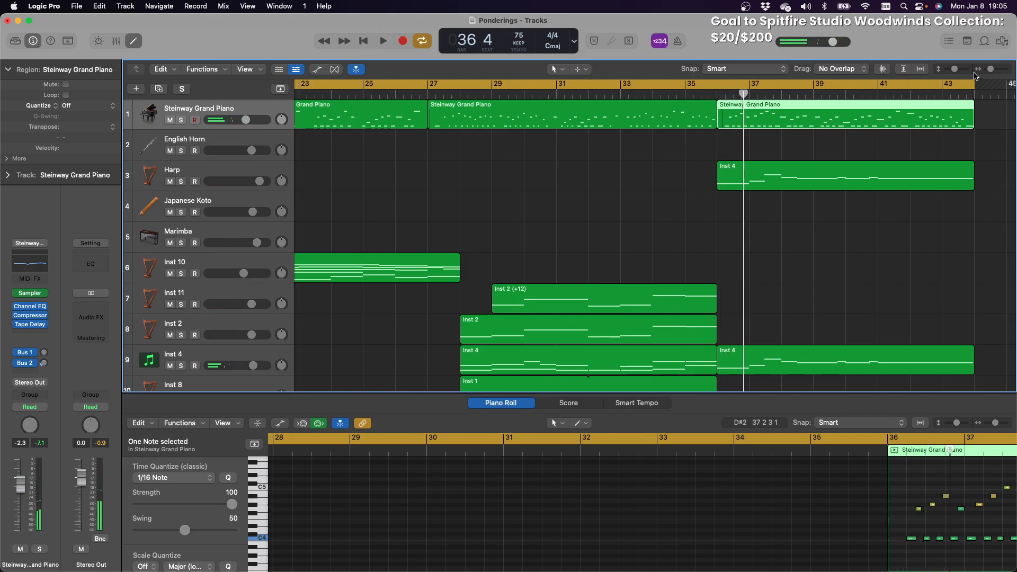
Limit the cycle range to the final section, from bar 36 to bar 44
drag(974, 80, 974, 117)
drag(710, 88, 744, 90)
drag(922, 90, 975, 90)
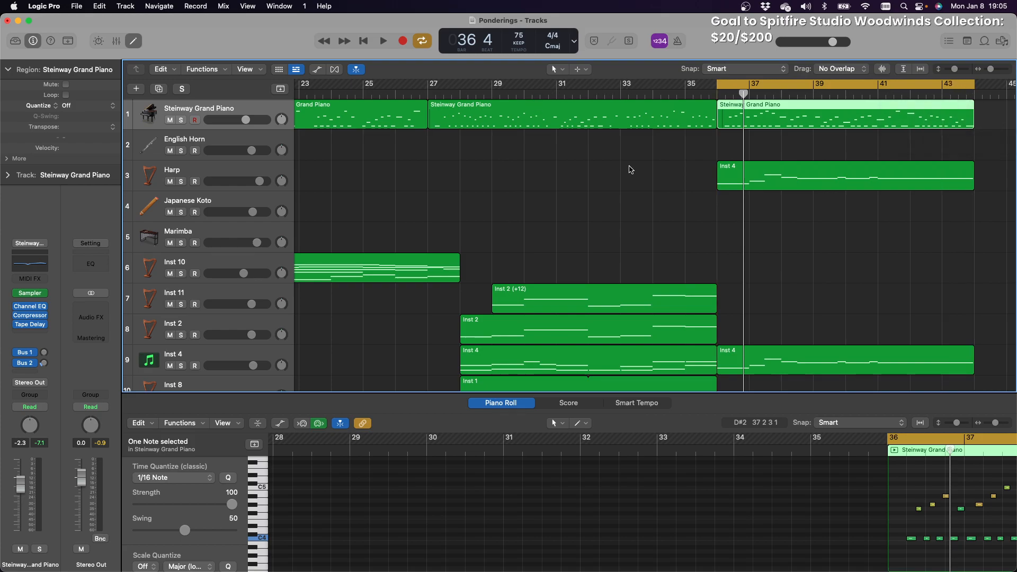
Look over the regions in bars 36 to 44 and mute the Steinway Grand Piano track
scroll(673, 190, right, 5)
scroll(677, 192, down, 3)
scroll(675, 191, down, 2)
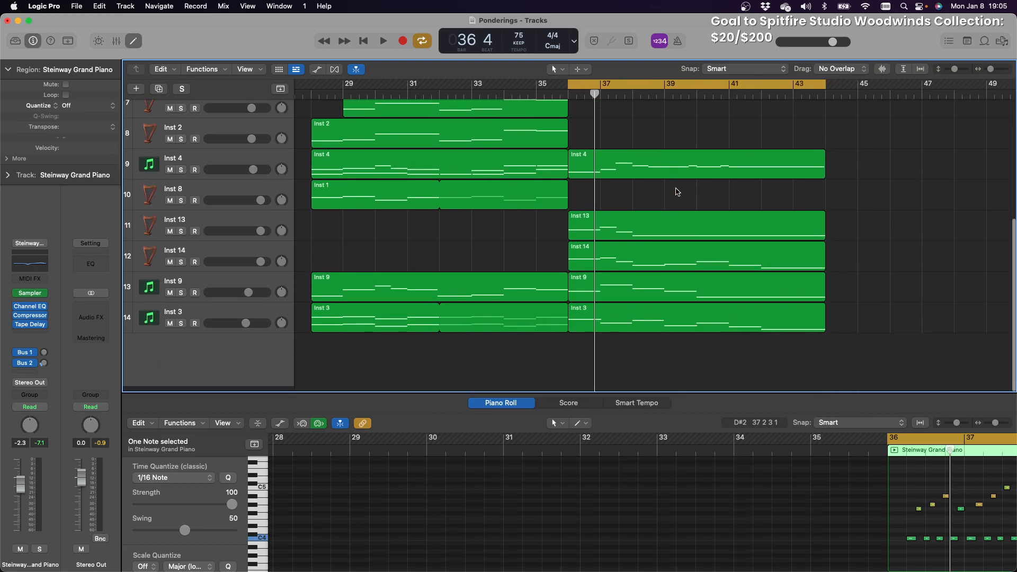
scroll(675, 191, up, 6)
click(171, 120)
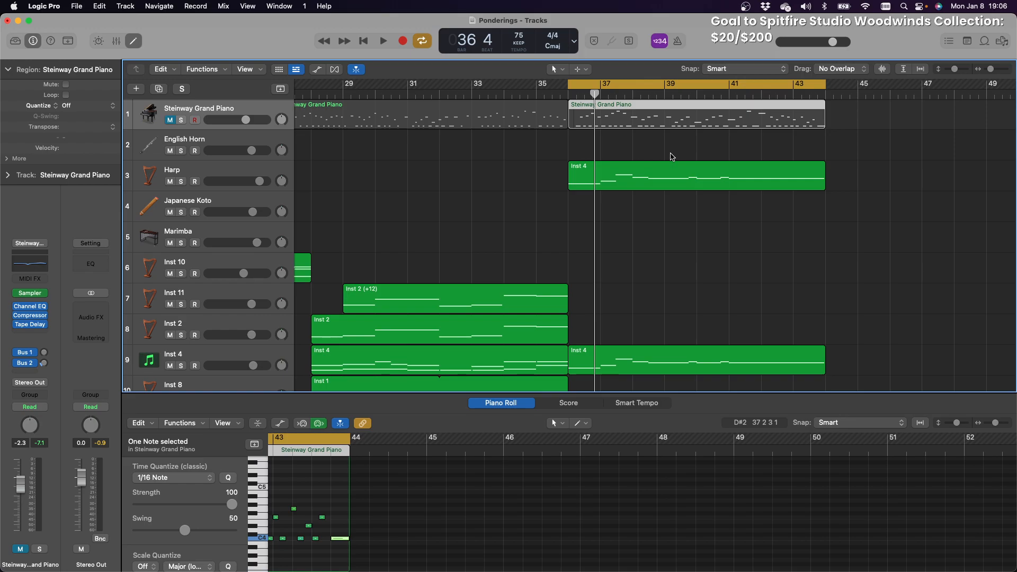
Play the cycled section from bar 36 without the piano, review the other tracks, stop in bar 43 and return to the arrangement's beginning
key(space)
key(space)
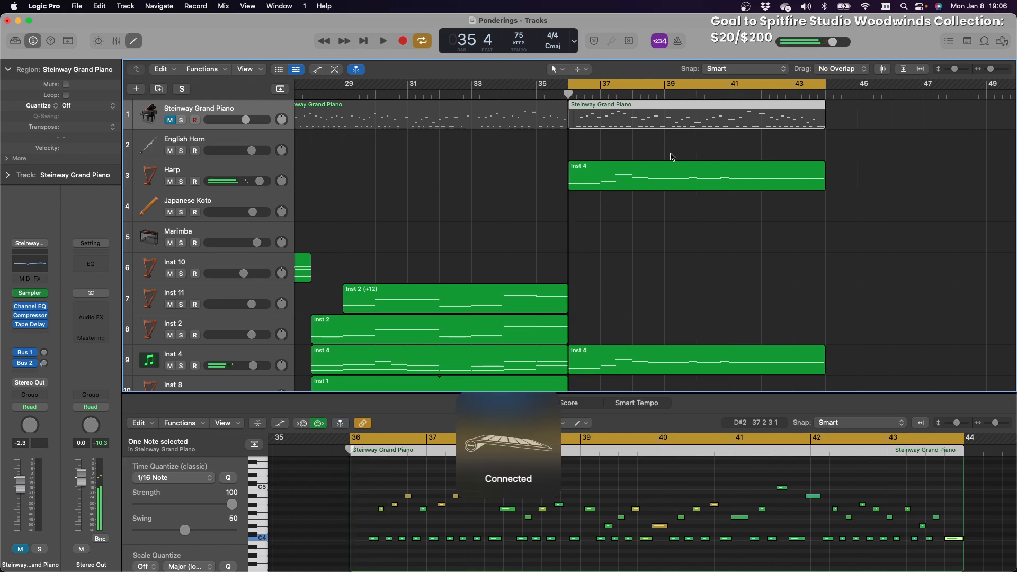
key(space)
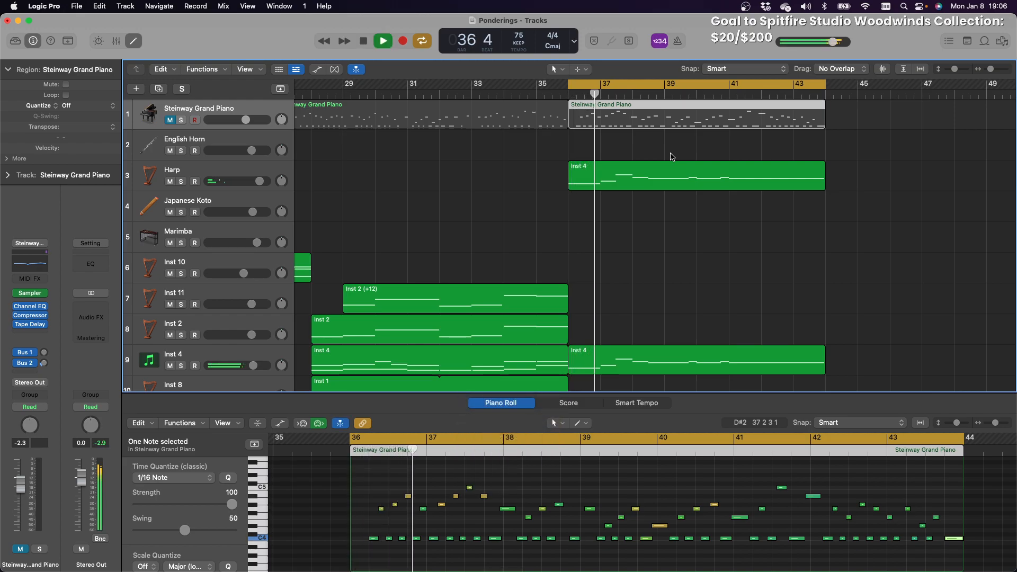
scroll(733, 199, down, 1)
scroll(733, 198, down, 3)
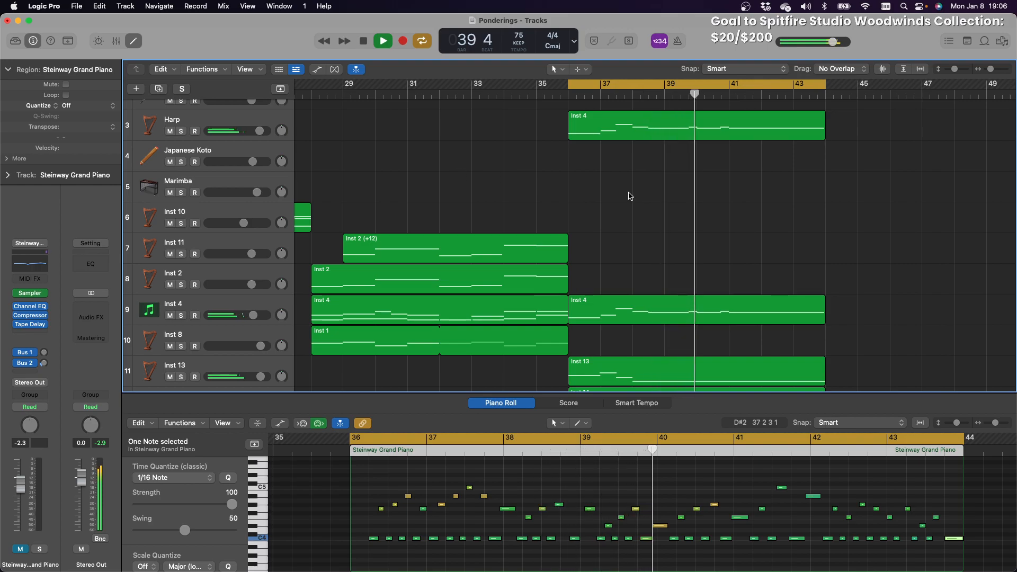
scroll(636, 197, down, 2)
scroll(687, 203, down, 3)
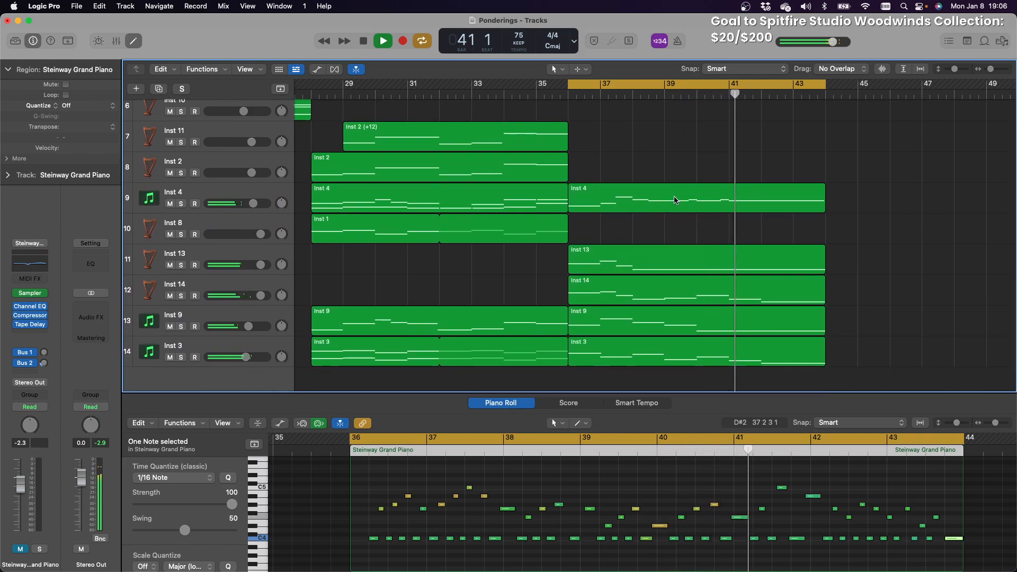
scroll(675, 200, up, 6)
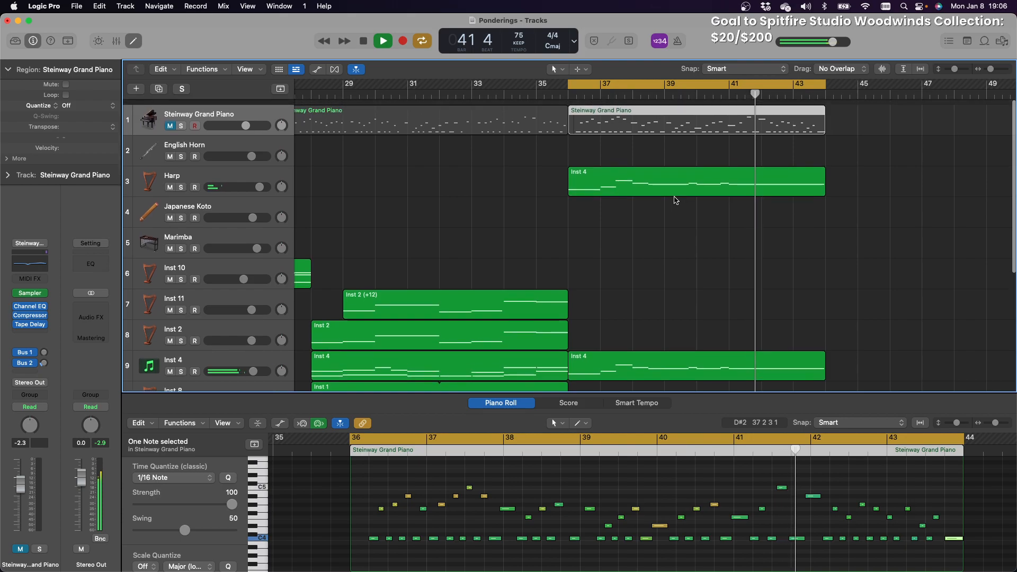
scroll(676, 200, left, 1)
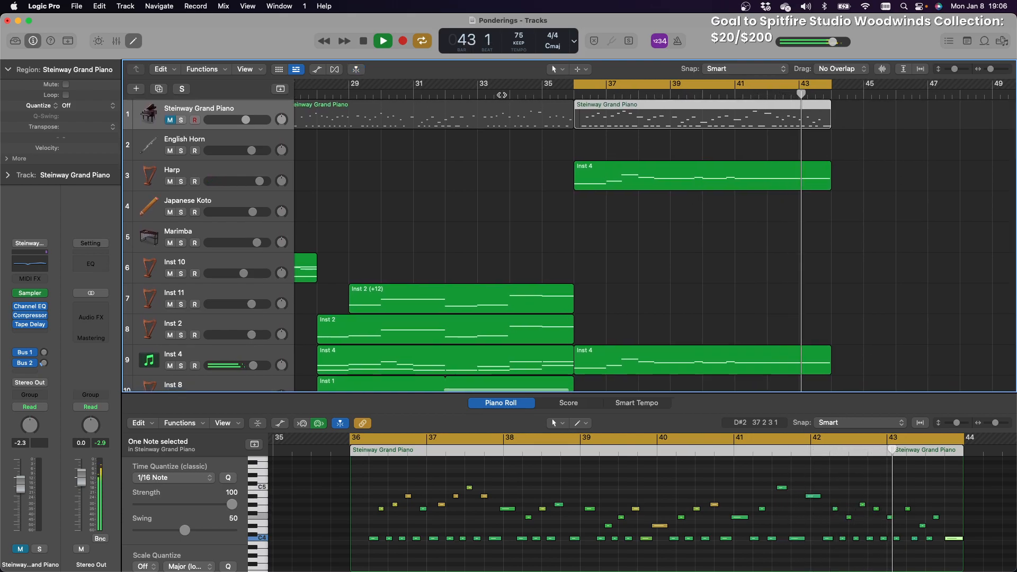
click(364, 41)
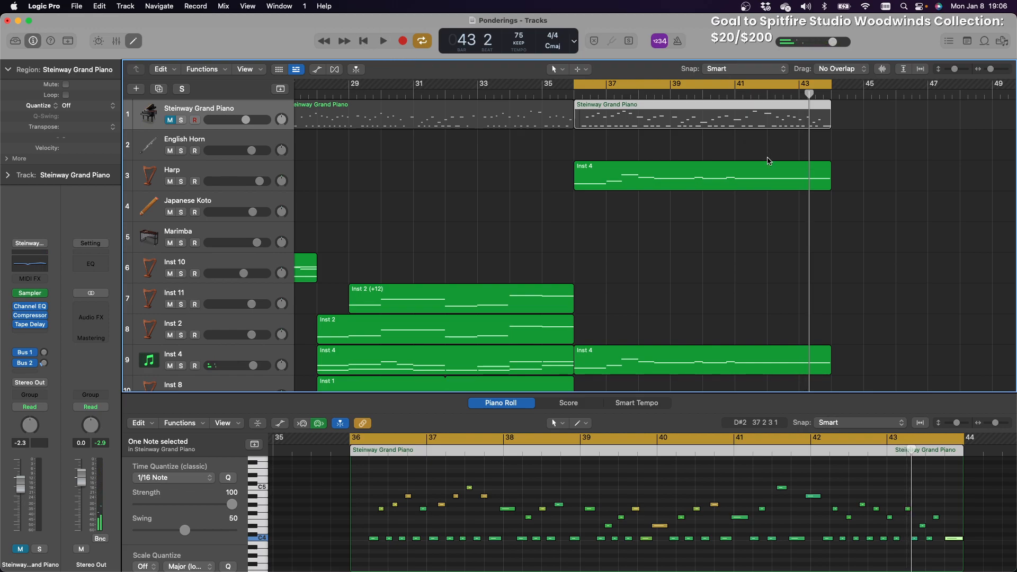
scroll(775, 191, left, 15)
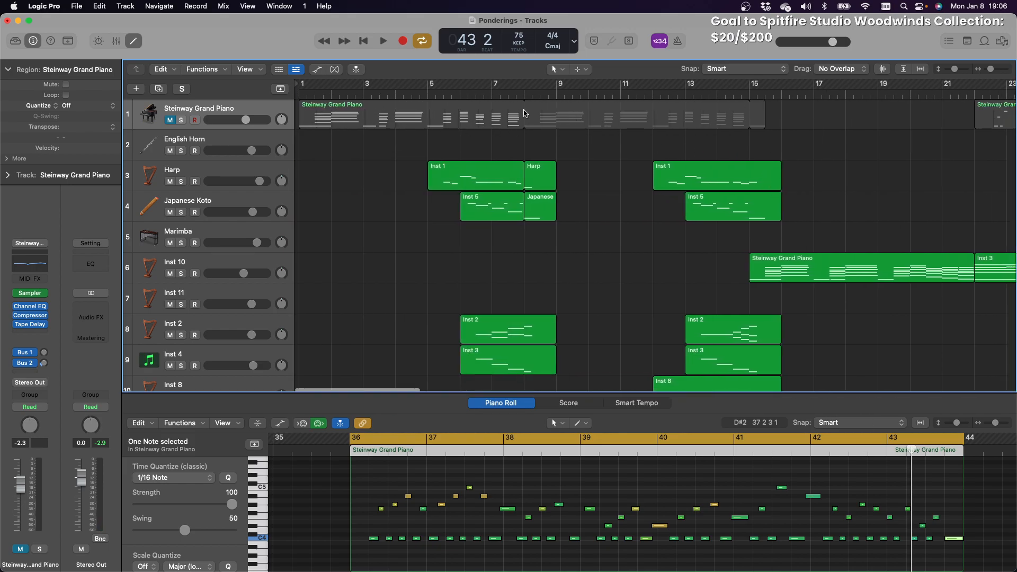
Copy the looped Steinway Grand Piano region from bar 1 and paste it at bar 44 on the same track
click(315, 108)
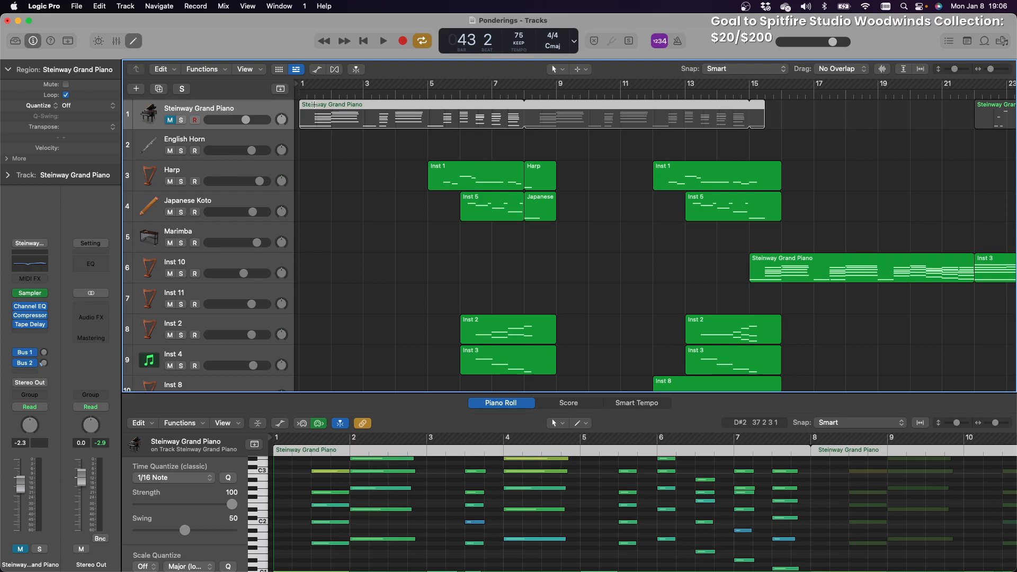
scroll(316, 108, down, 1)
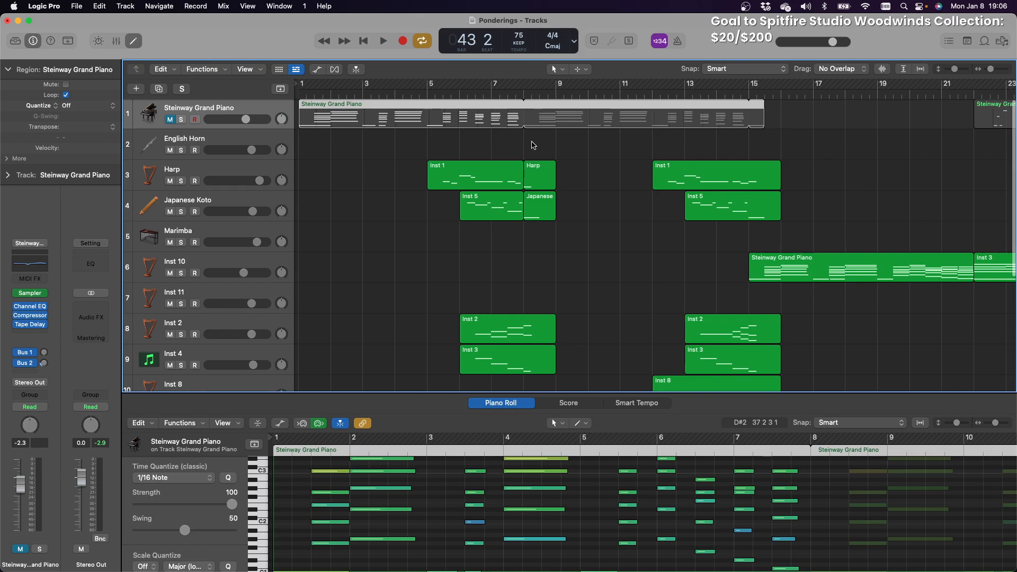
scroll(534, 142, right, 15)
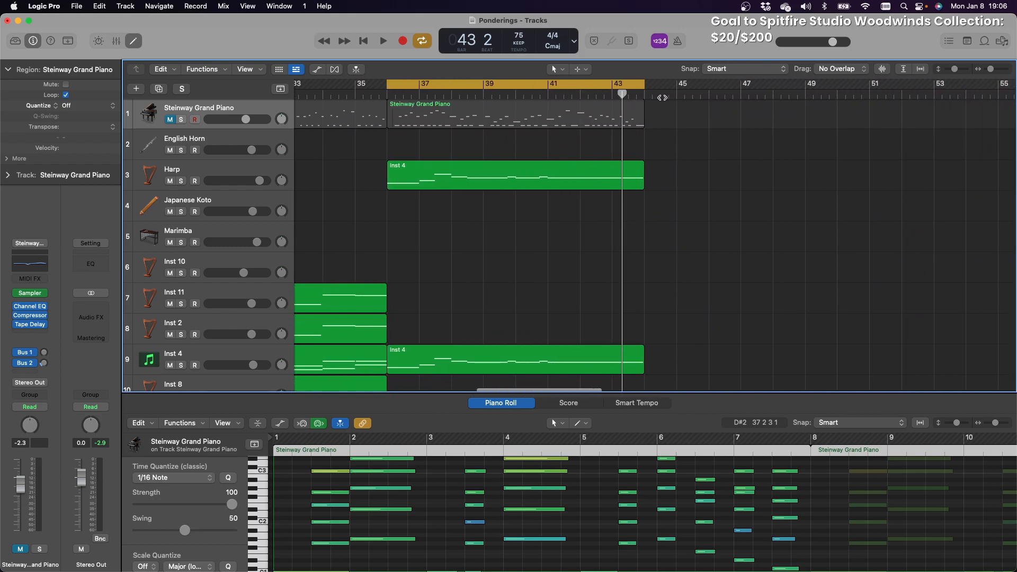
click(645, 95)
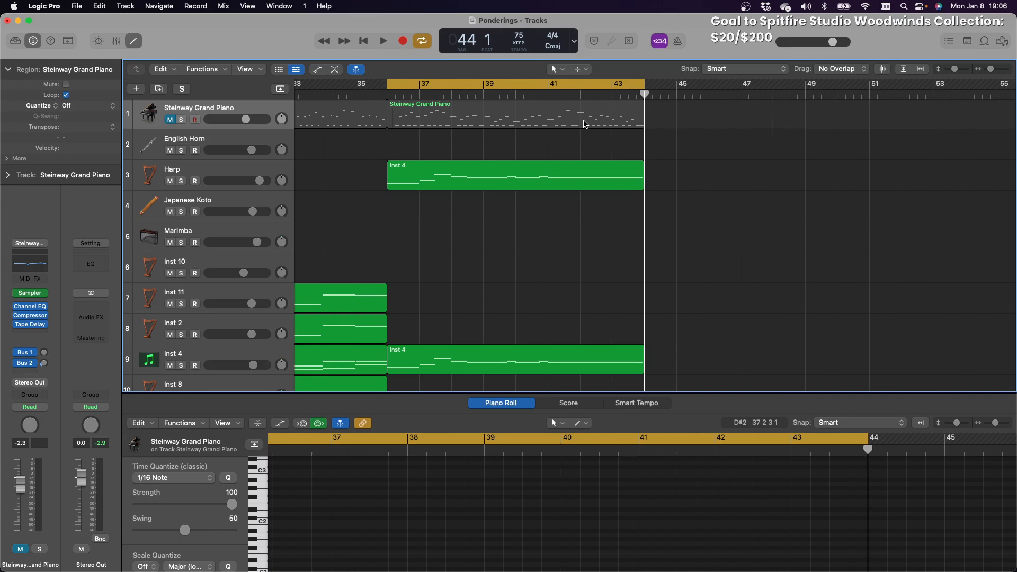
key(super+v)
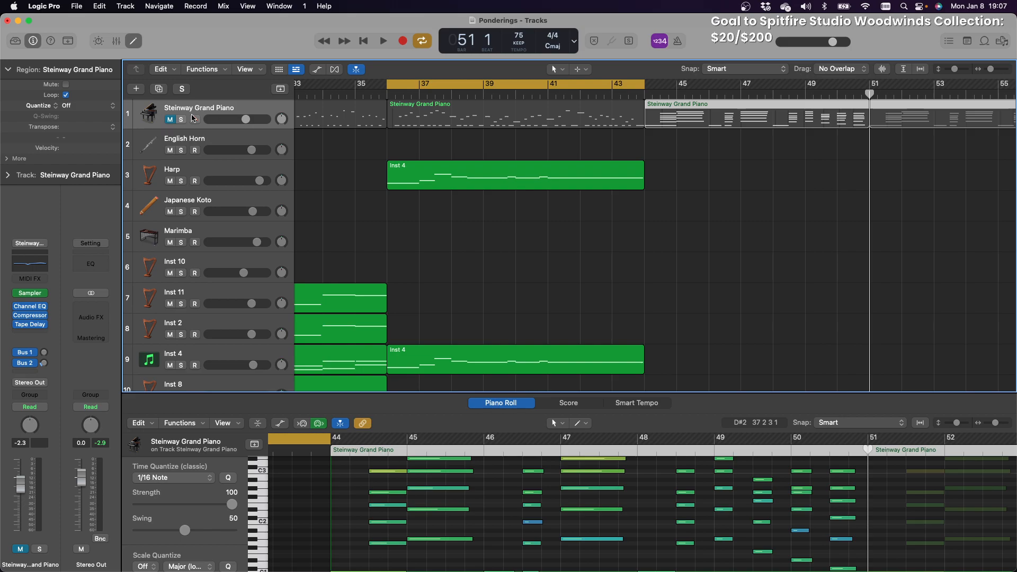
Unmute the Steinway Grand Piano track and play the cycled section from bar 36, stopping in bar 39
click(170, 120)
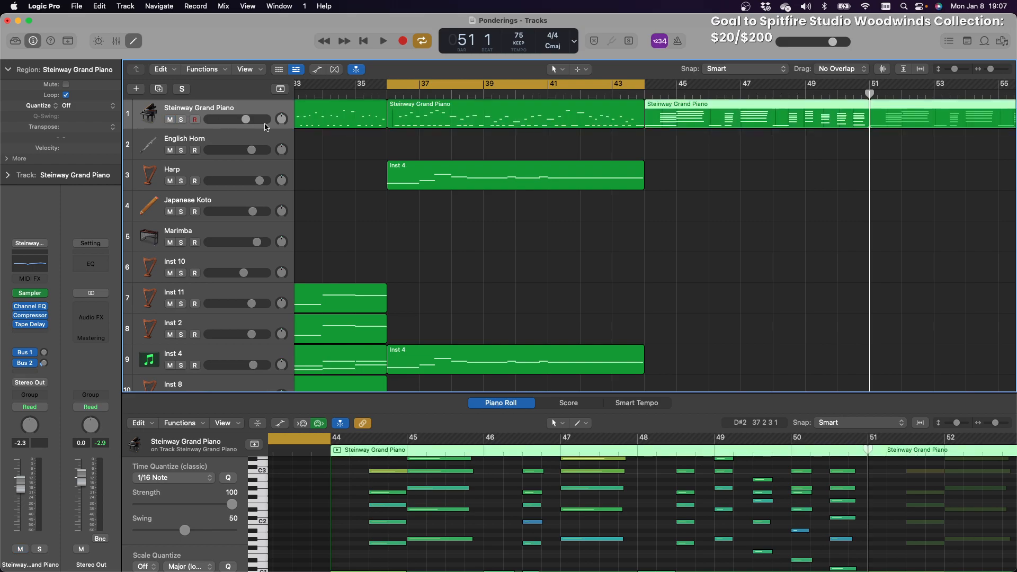
click(383, 42)
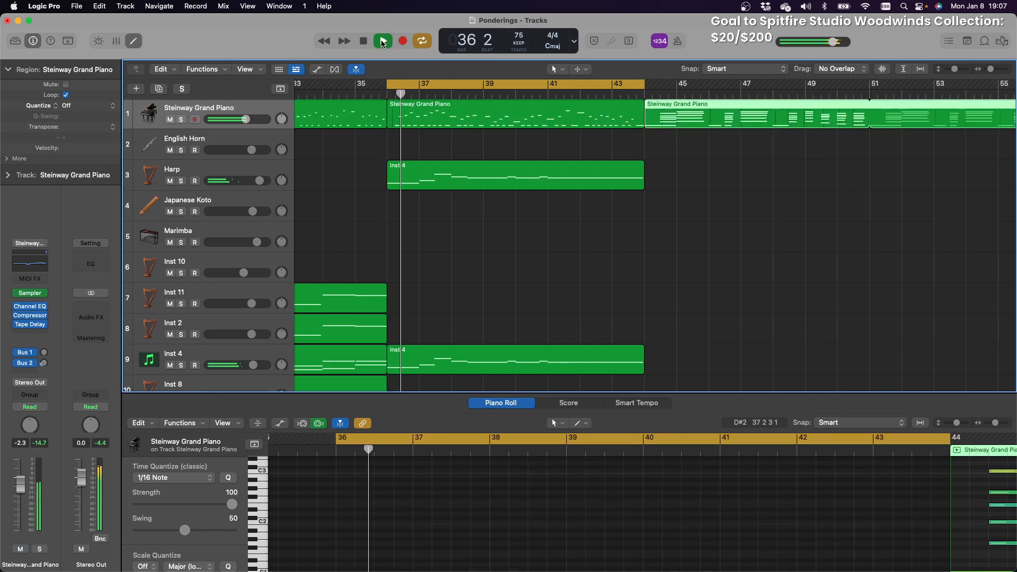
click(364, 41)
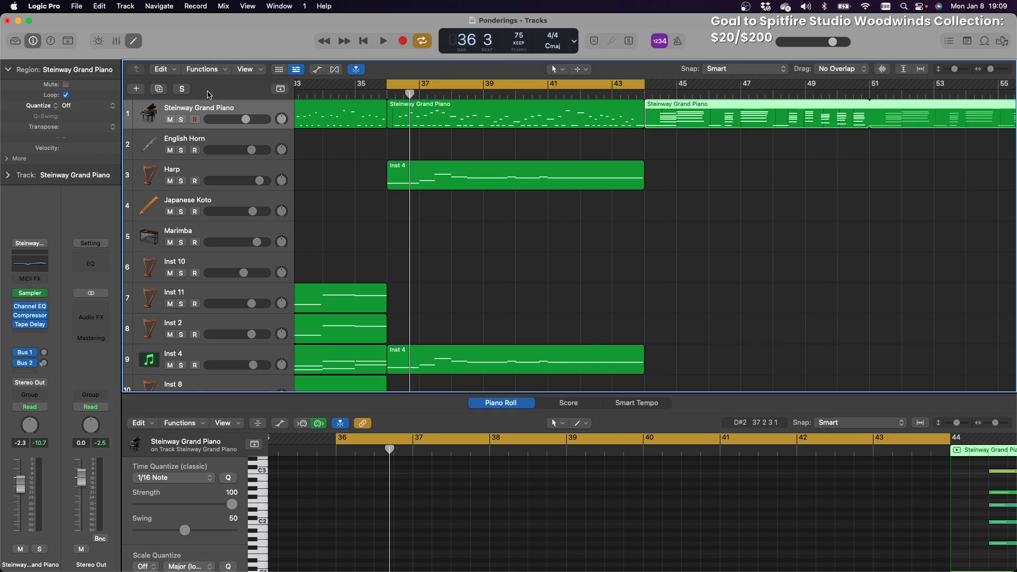
click(383, 41)
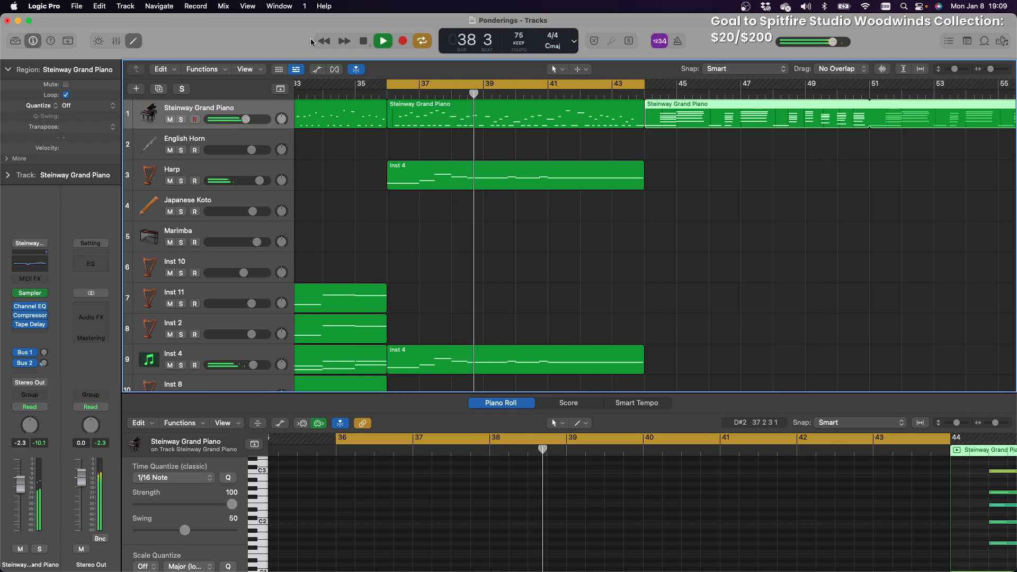
click(363, 40)
Delete the Steinway Grand Piano region that spans bars 36 to 44
click(423, 117)
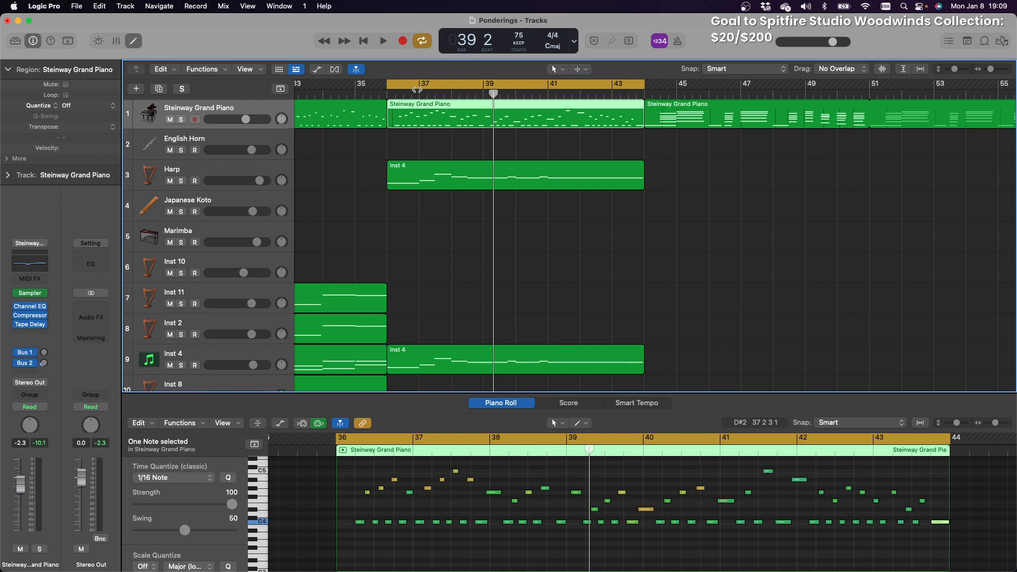
click(404, 133)
click(401, 112)
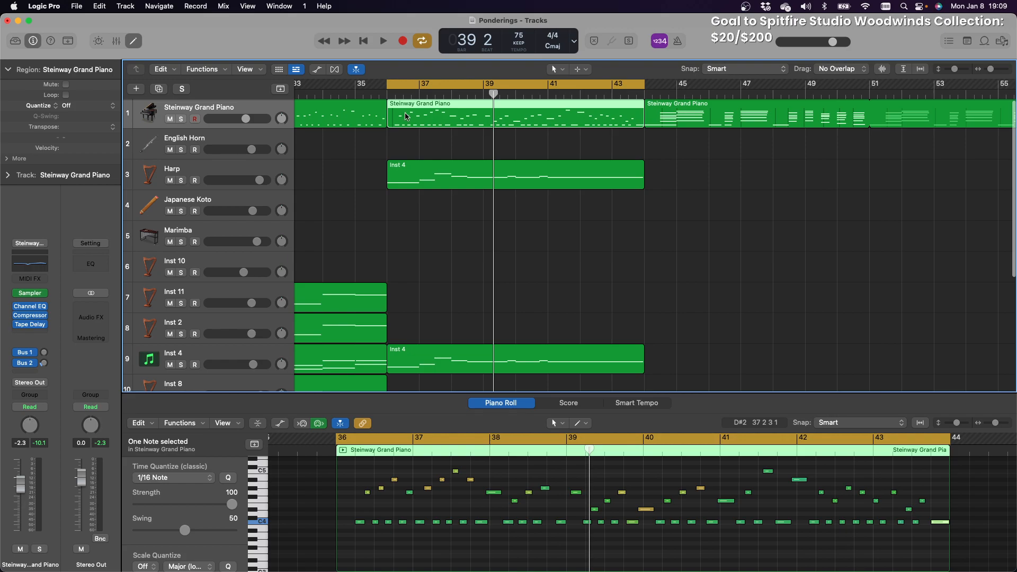
right_click(407, 114)
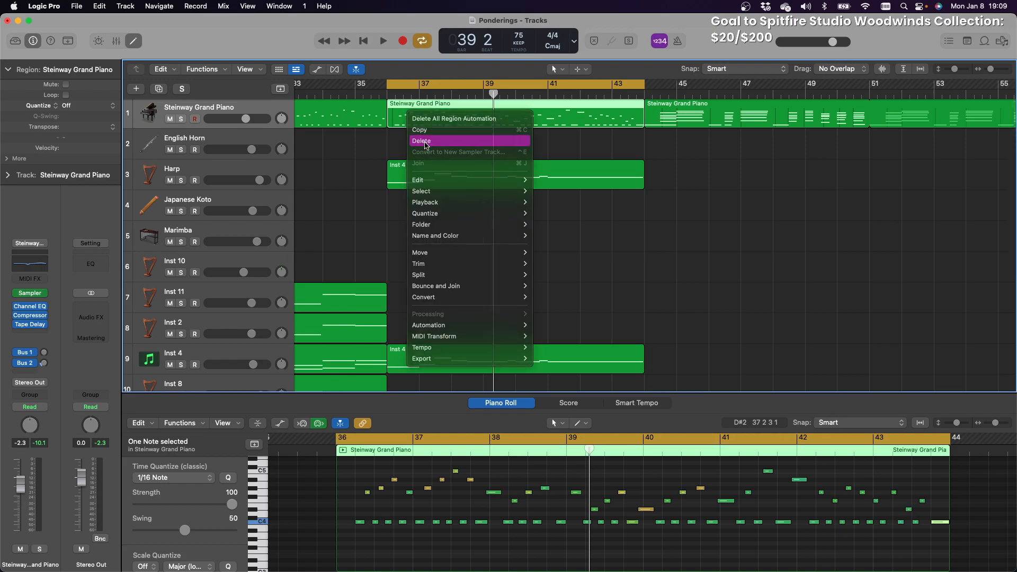
click(424, 141)
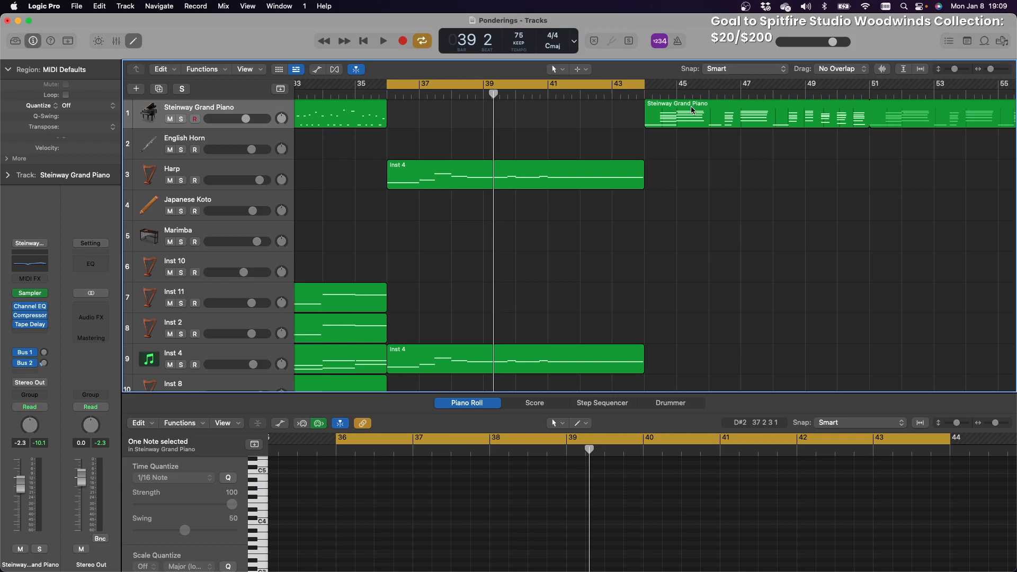
Move the pasted piano region to start at bar 41 and remove its loop so it ends at bar 48
drag(703, 108, 607, 110)
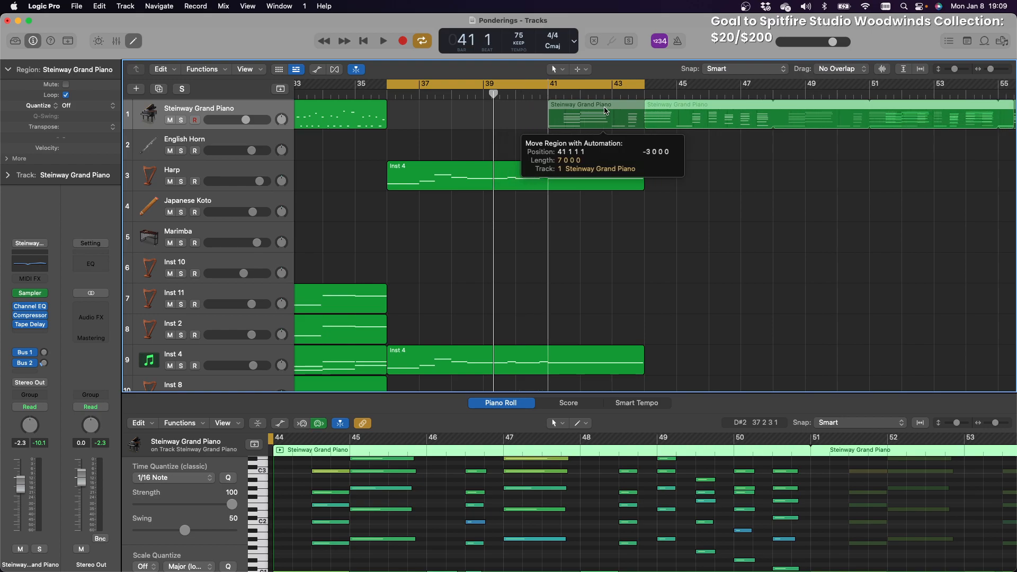
drag(606, 110, 607, 110)
drag(774, 105, 775, 108)
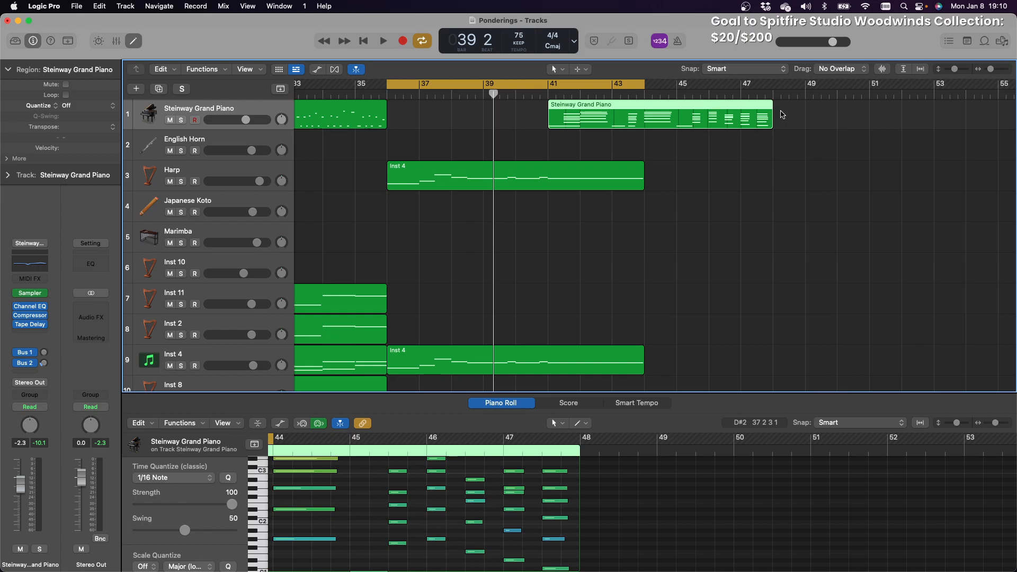
Play the cycled section from bar 36, checking the lower tracks and briefly muting Inst 9 to compare
key(space)
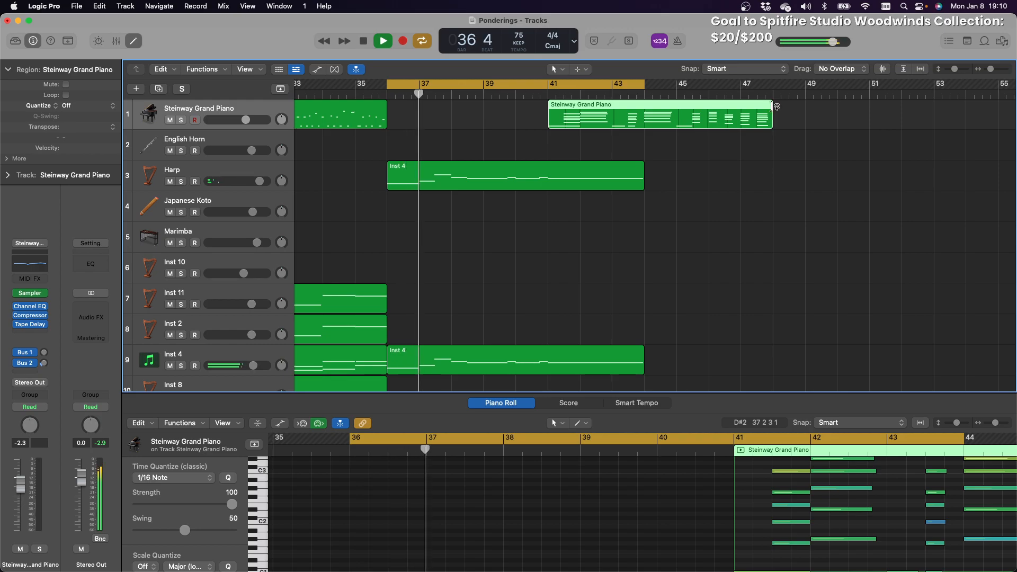
scroll(740, 182, down, 5)
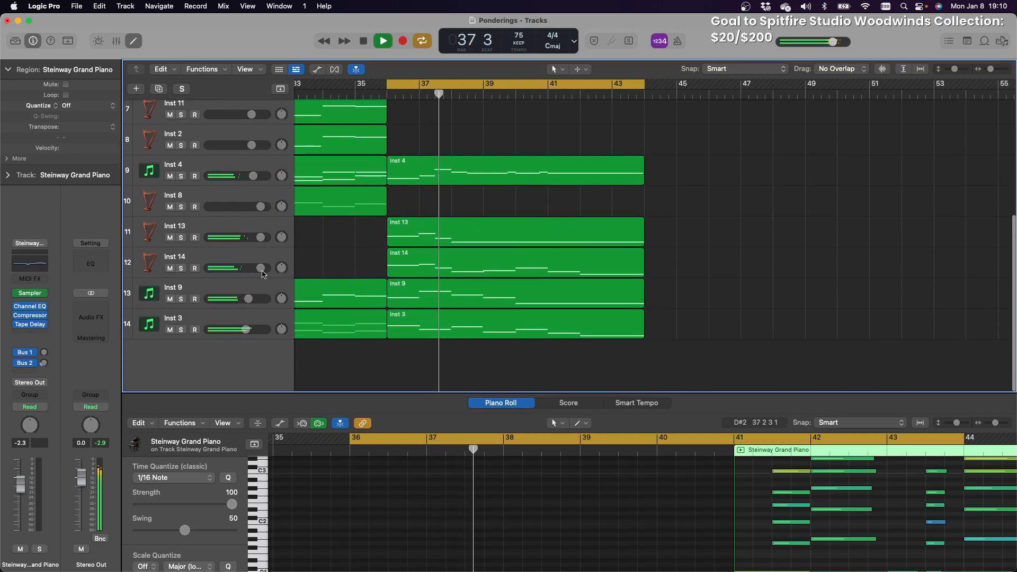
click(170, 299)
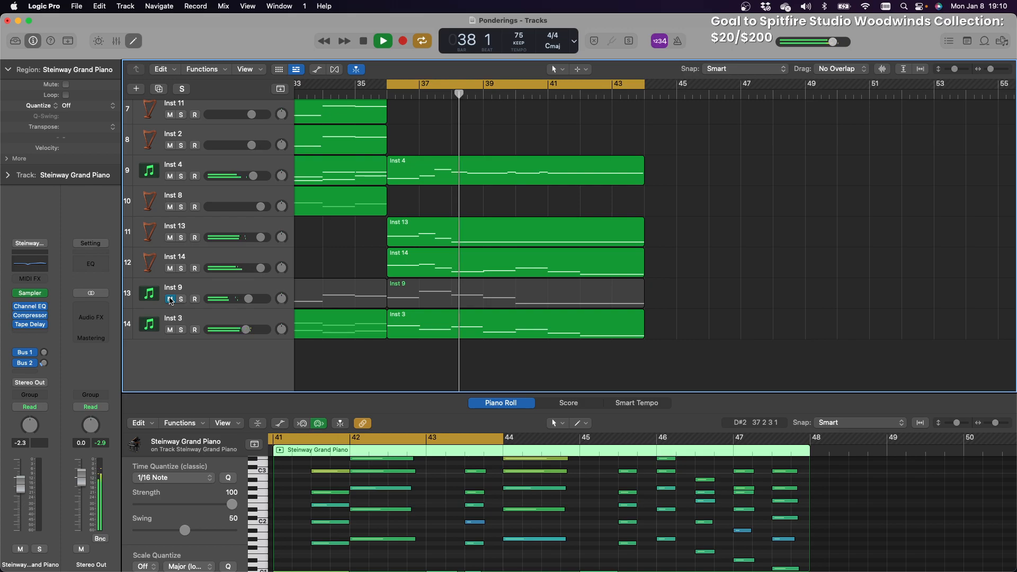
click(170, 299)
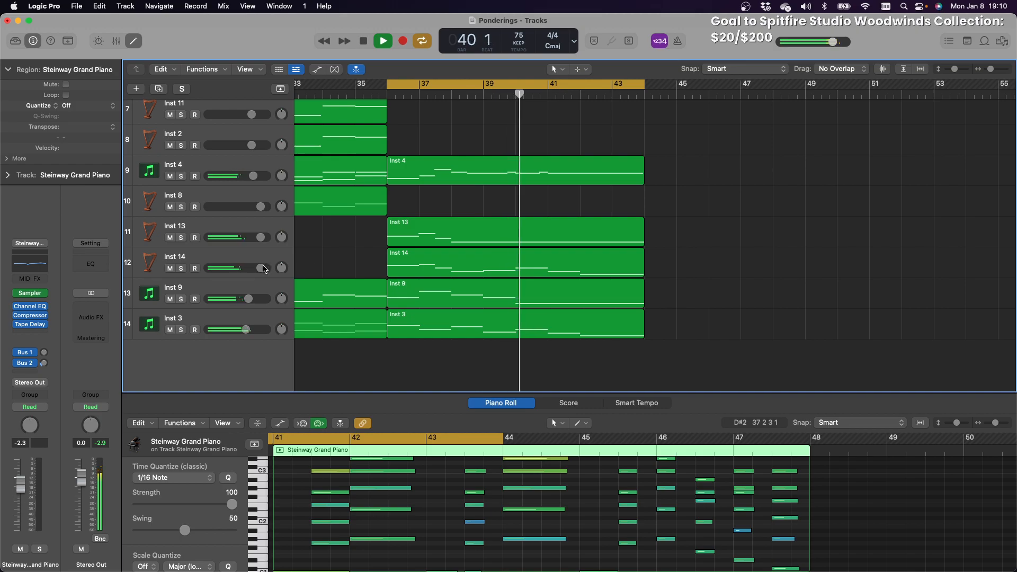
scroll(590, 276, up, 6)
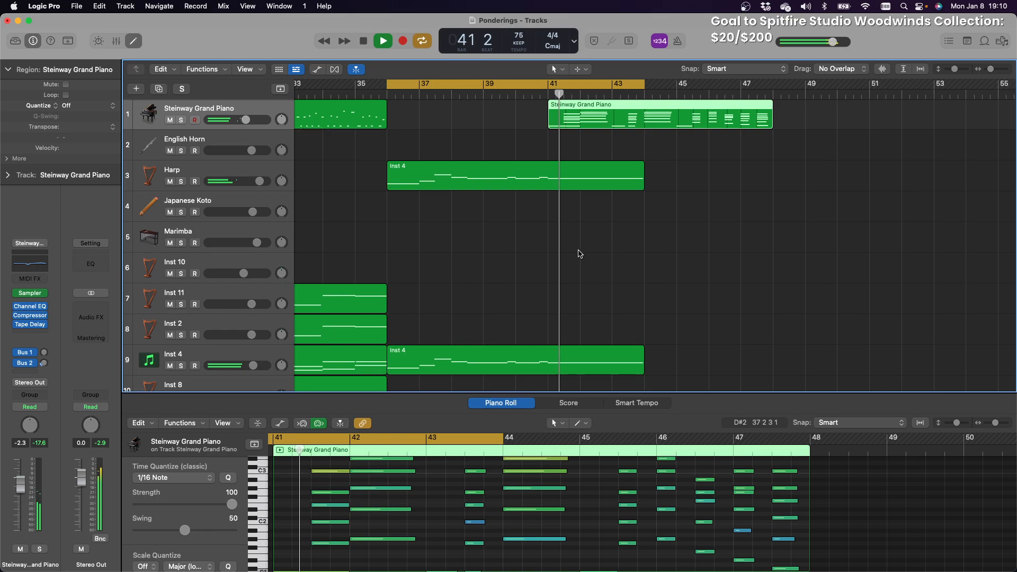
Move the piano region to start at bar 42 and extend it with a loop to bar 50
drag(591, 107, 625, 109)
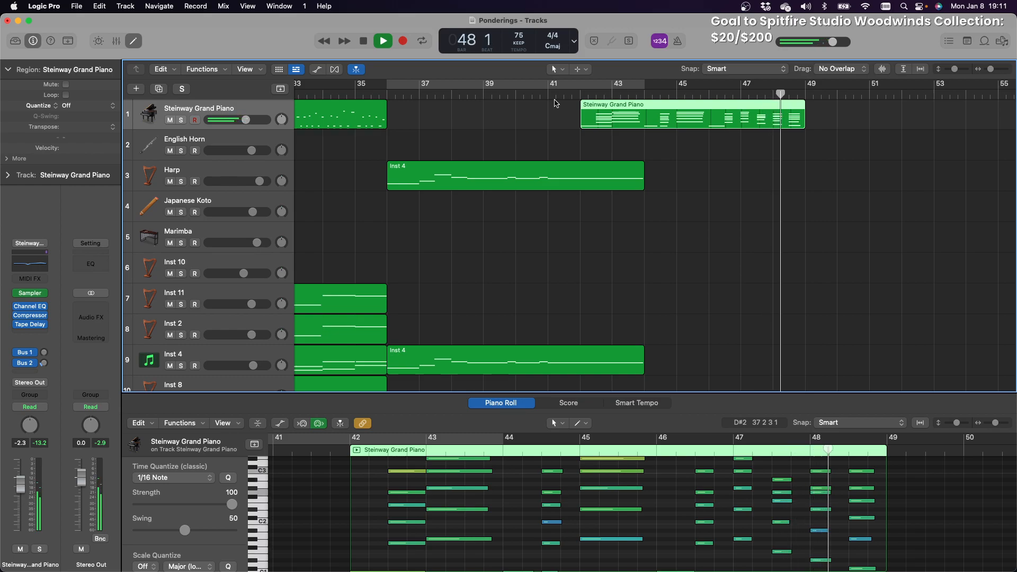
click(806, 106)
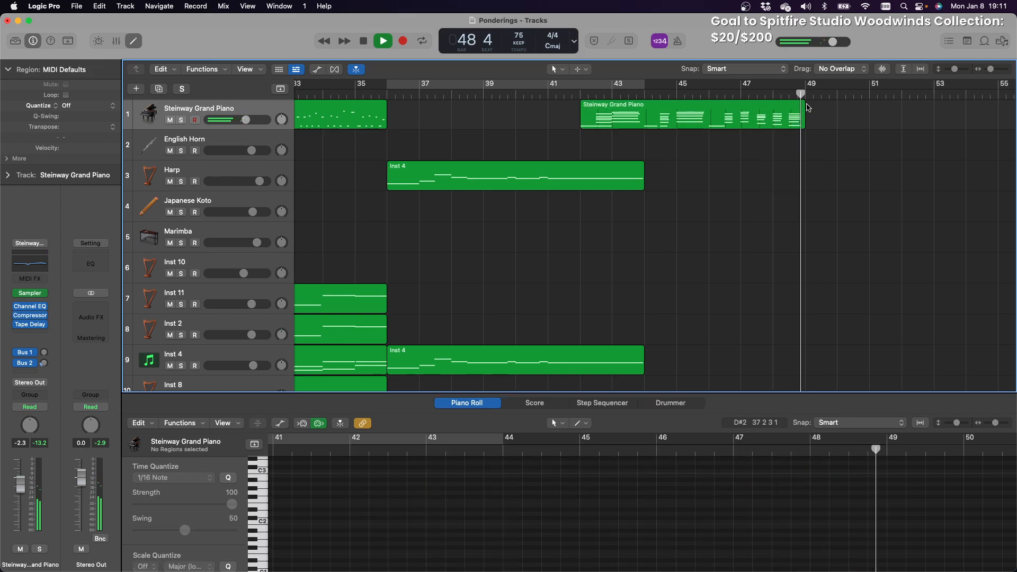
drag(806, 106, 839, 106)
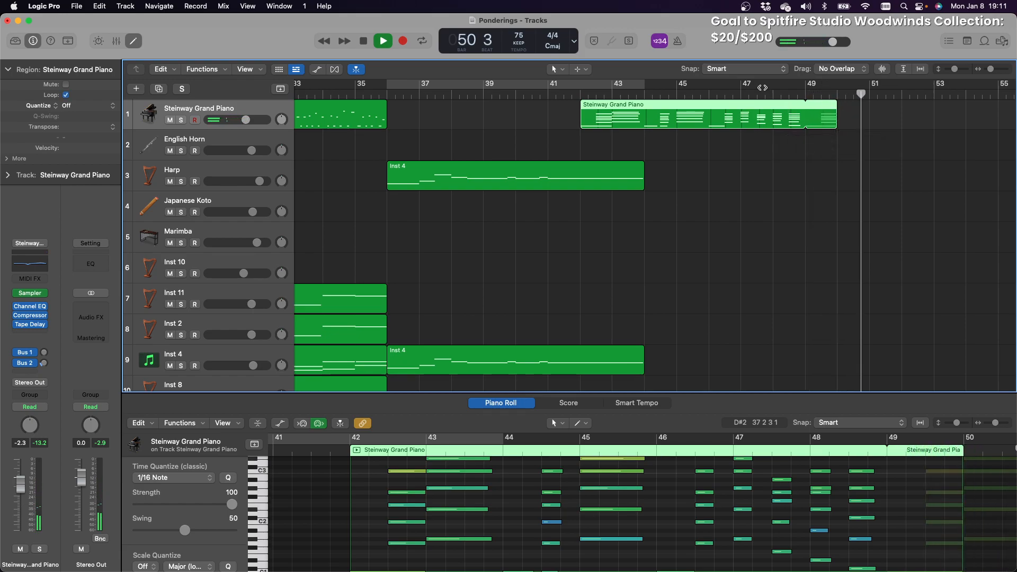
Play from bar 42 and examine how the other tracks' regions overlap with the piano region
click(582, 94)
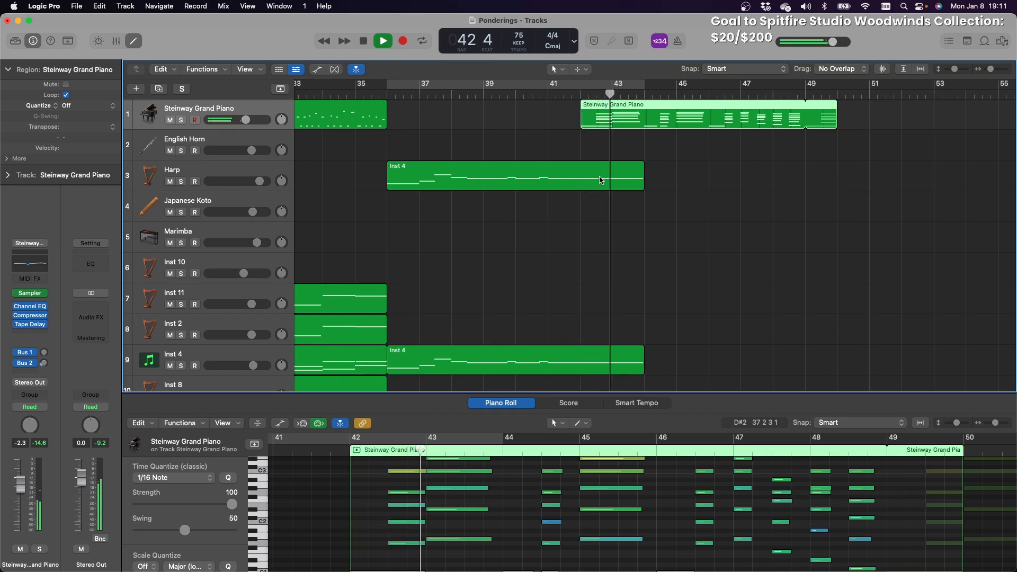
scroll(640, 184, down, 2)
scroll(640, 184, down, 5)
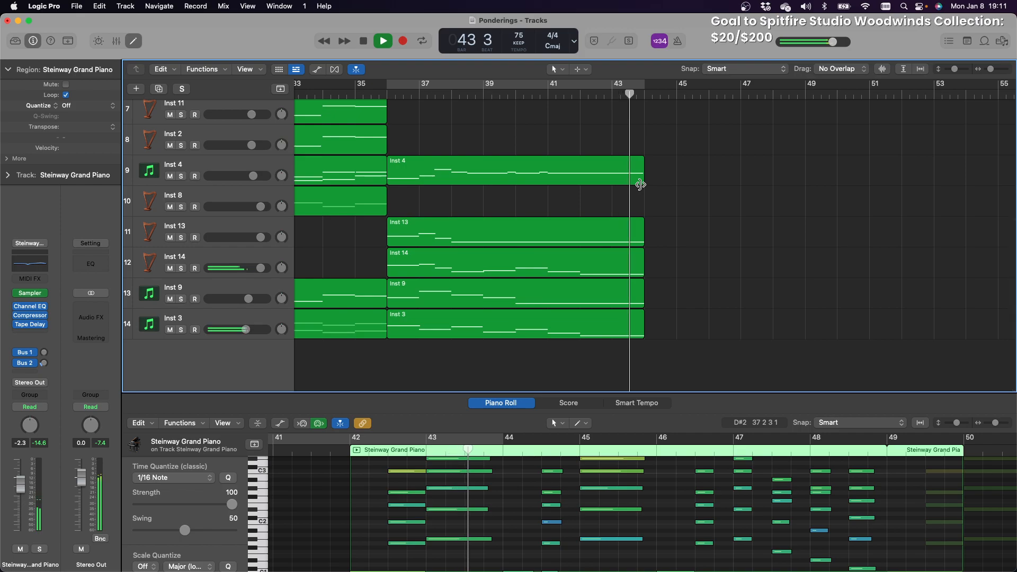
scroll(640, 184, up, 7)
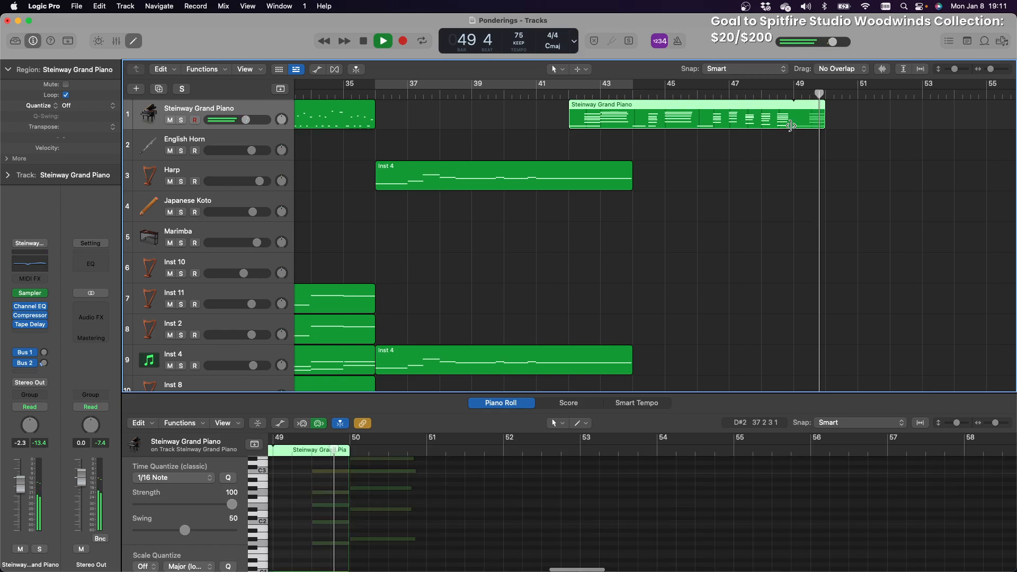
Replay the piano ending near bar 48, stop playback and trim off the loop so the region ends at bar 49
drag(824, 126, 809, 125)
click(771, 94)
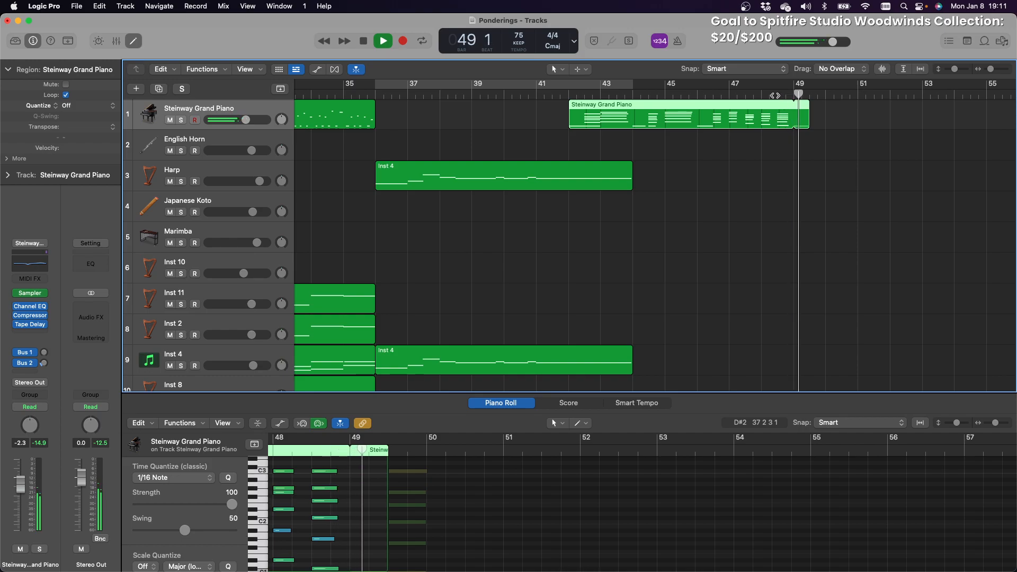
click(379, 43)
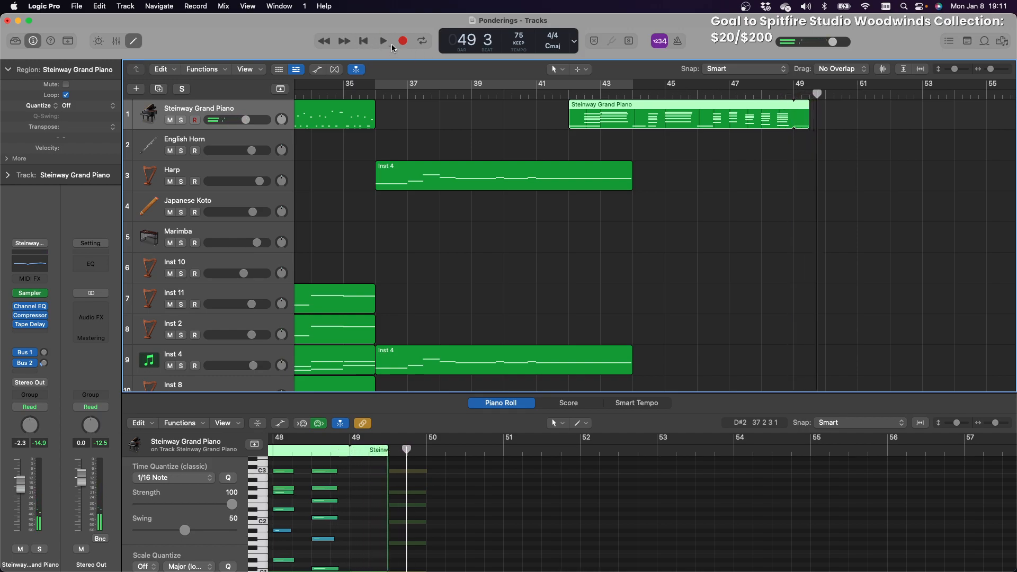
drag(795, 115, 792, 127)
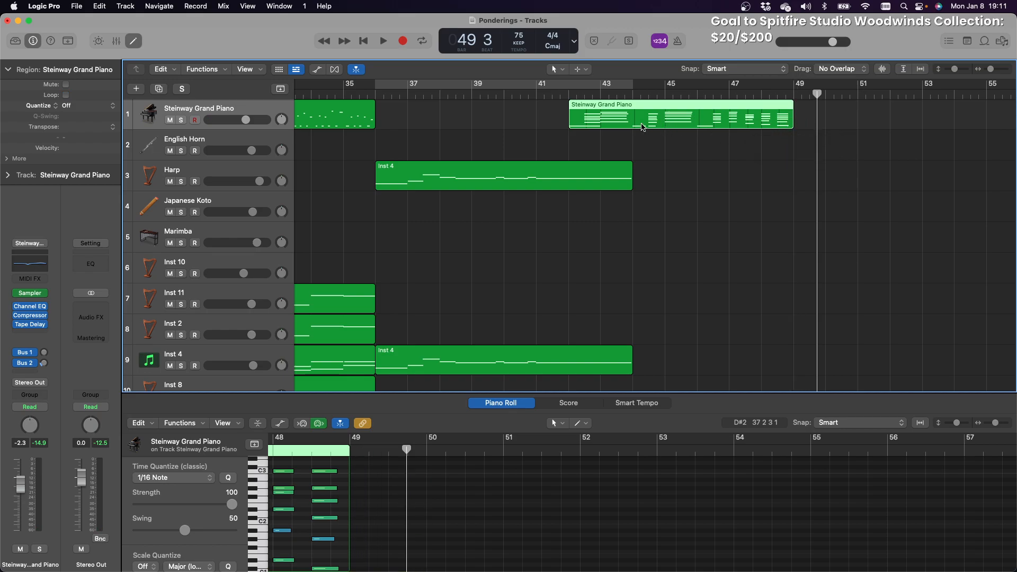
Show the piano region as a score and set the cycle range from bar 42 to bar 50
click(565, 404)
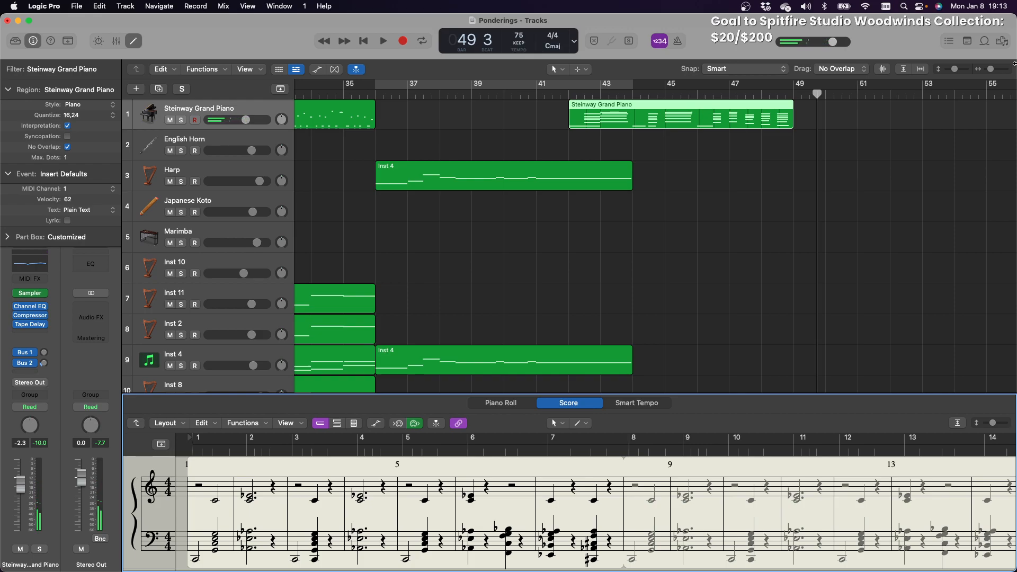
click(576, 86)
drag(573, 83, 825, 144)
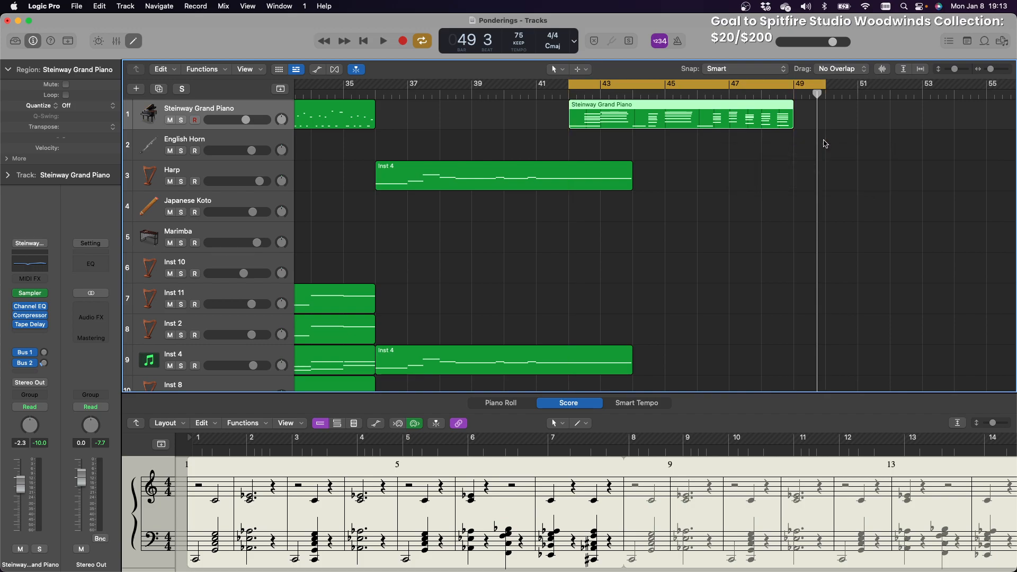
Play the cycled piano section with its score, stop near bar 50 and look over the remaining tracks
key(space)
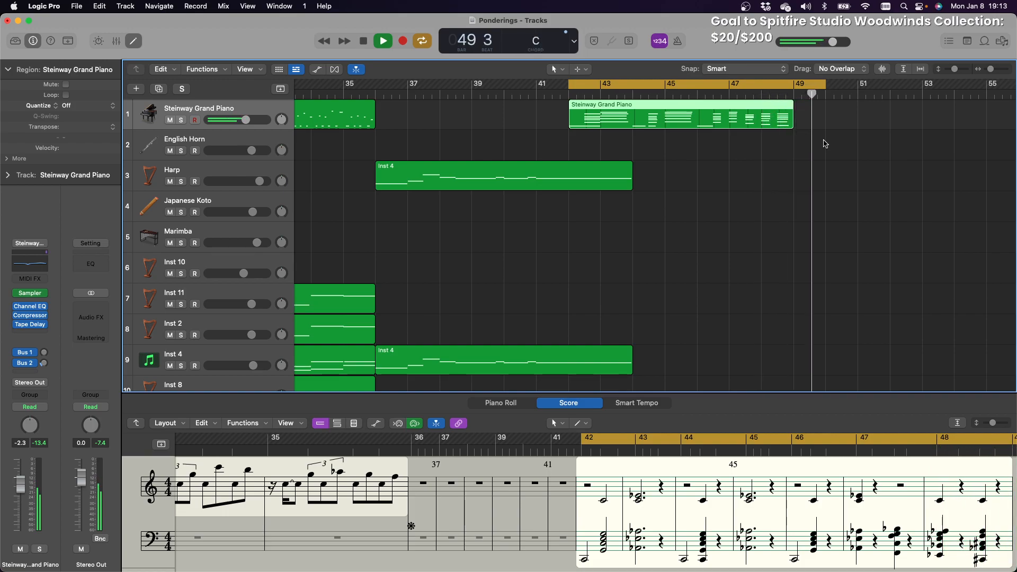
key(space)
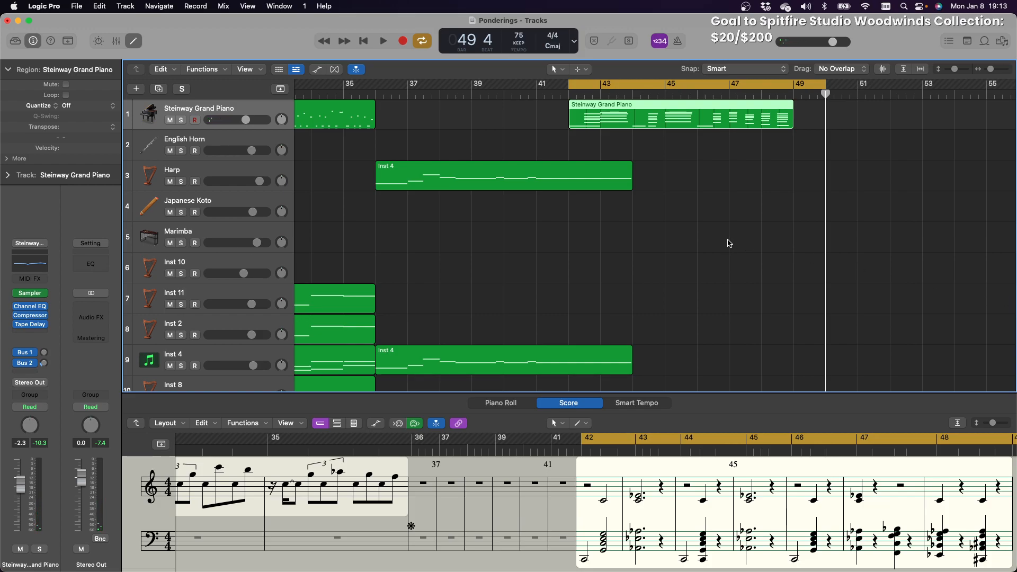
scroll(766, 265, down, 5)
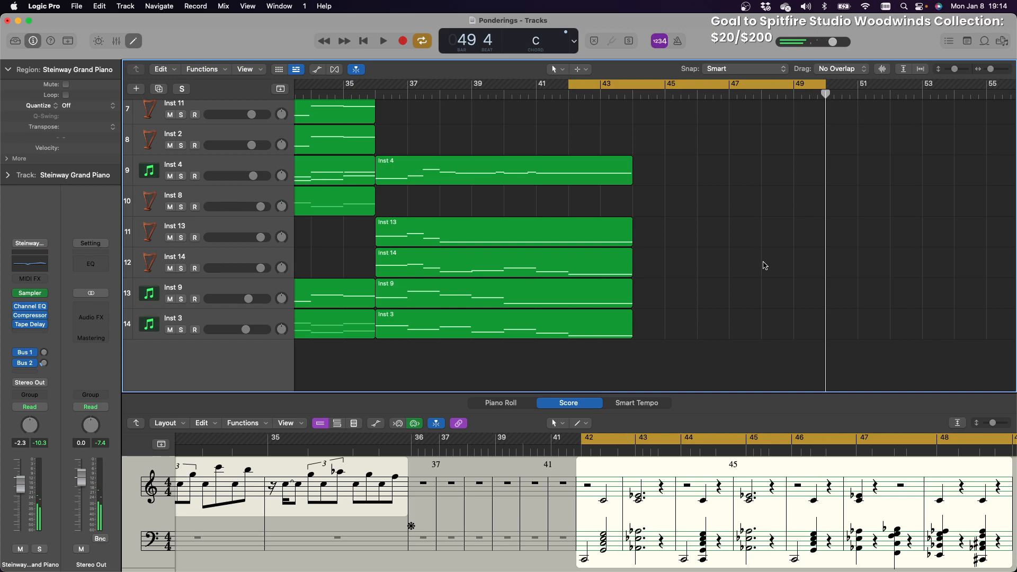
scroll(765, 265, up, 8)
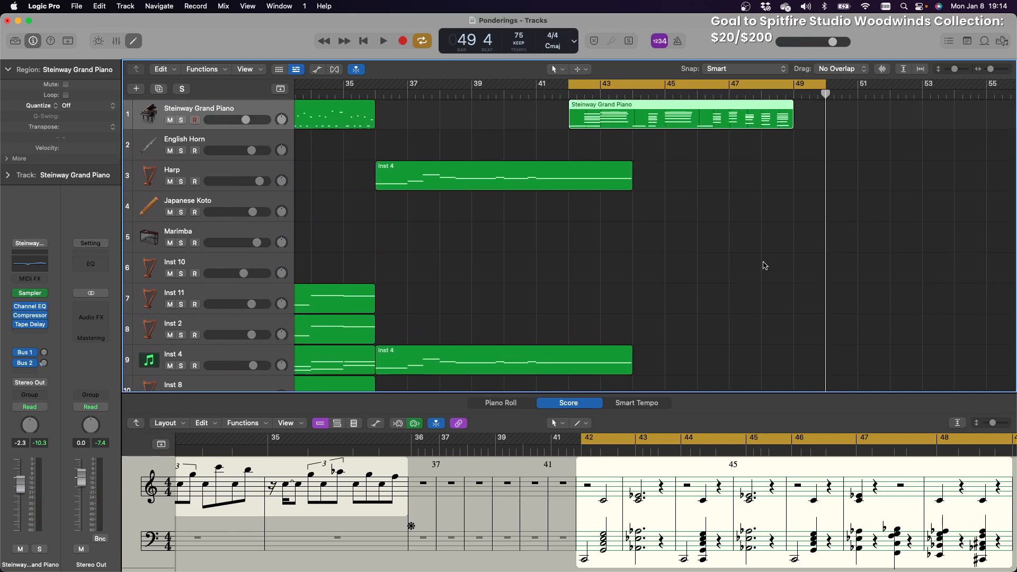
Record a closing chord phrase on the Steinway Grand Piano track ending at bar 50, and start playing back the cycled section
key(r)
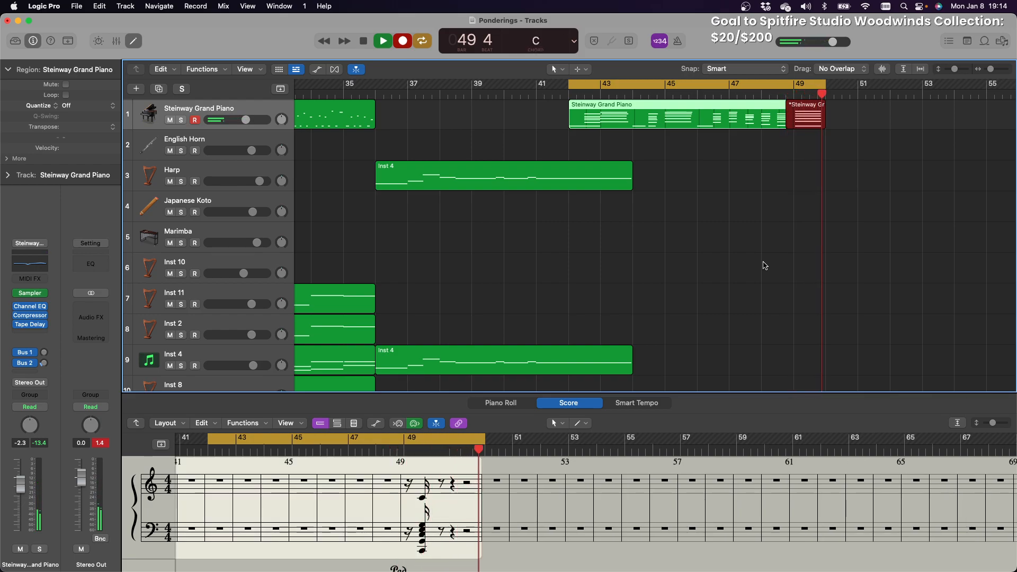
key(space)
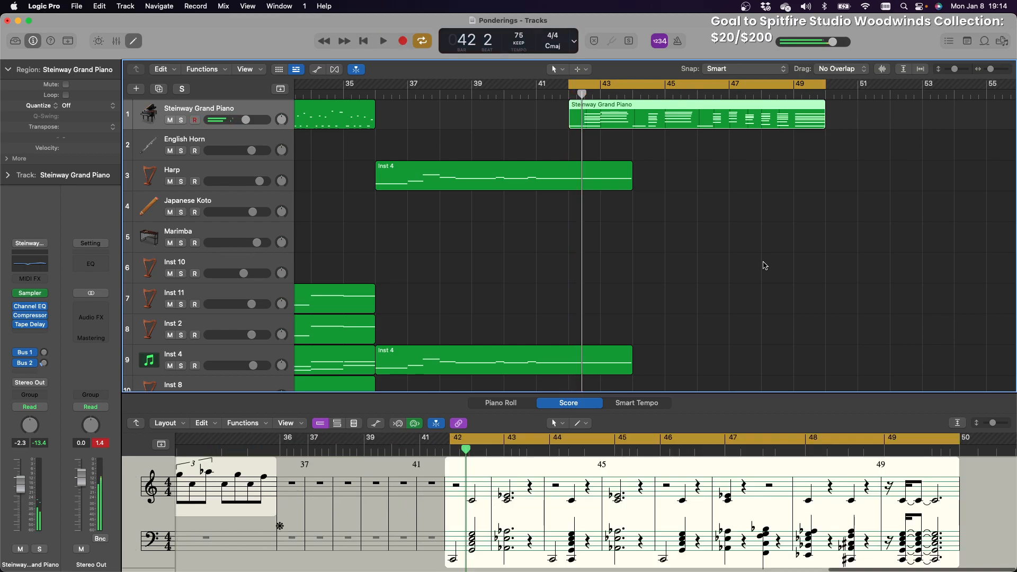
key(space)
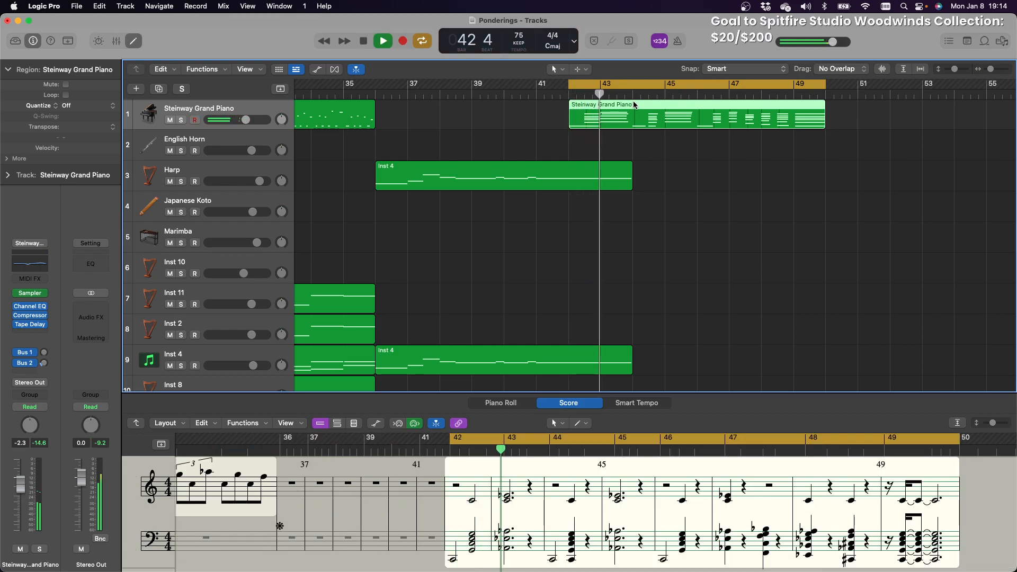
Move the Steinway Grand Piano region to start at bar 43 and set the cycle range from bar 36 to bar 51
drag(636, 105, 670, 84)
drag(599, 89, 377, 86)
Play the cycle from bar 36 and look over all tracks to hear how they lead into the piano region
key(space)
key(space)
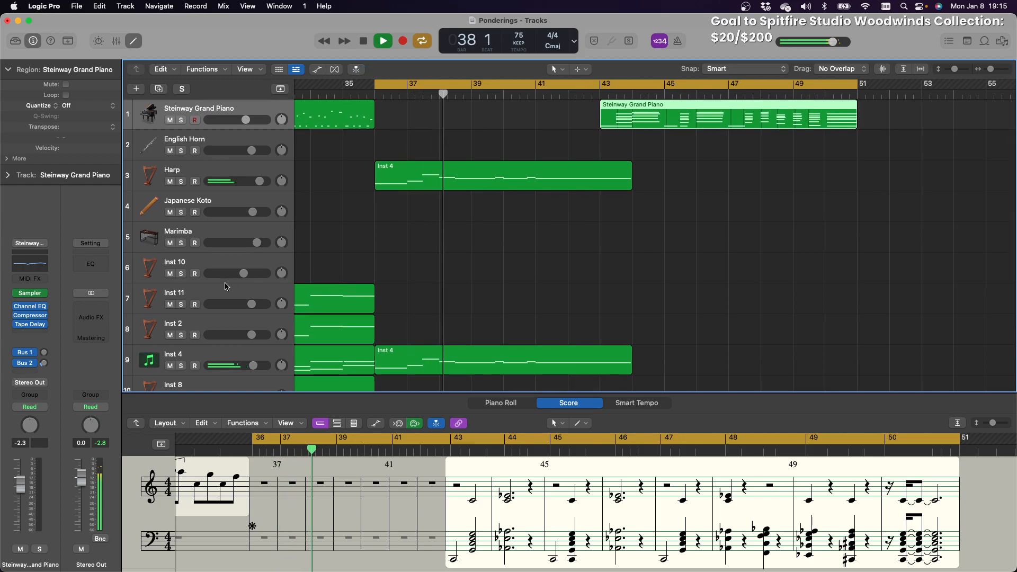
scroll(581, 302, down, 5)
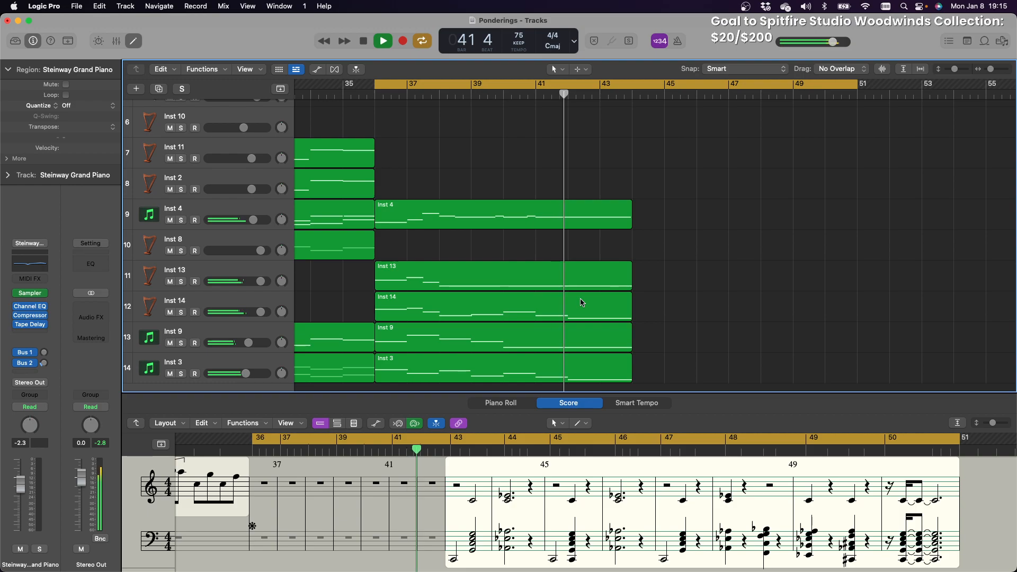
scroll(581, 302, up, 5)
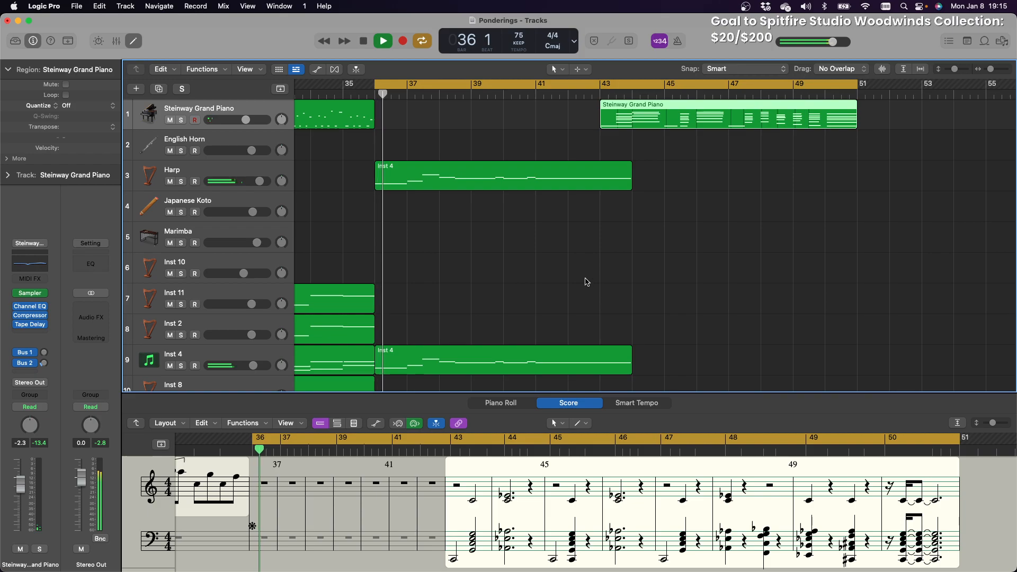
click(361, 43)
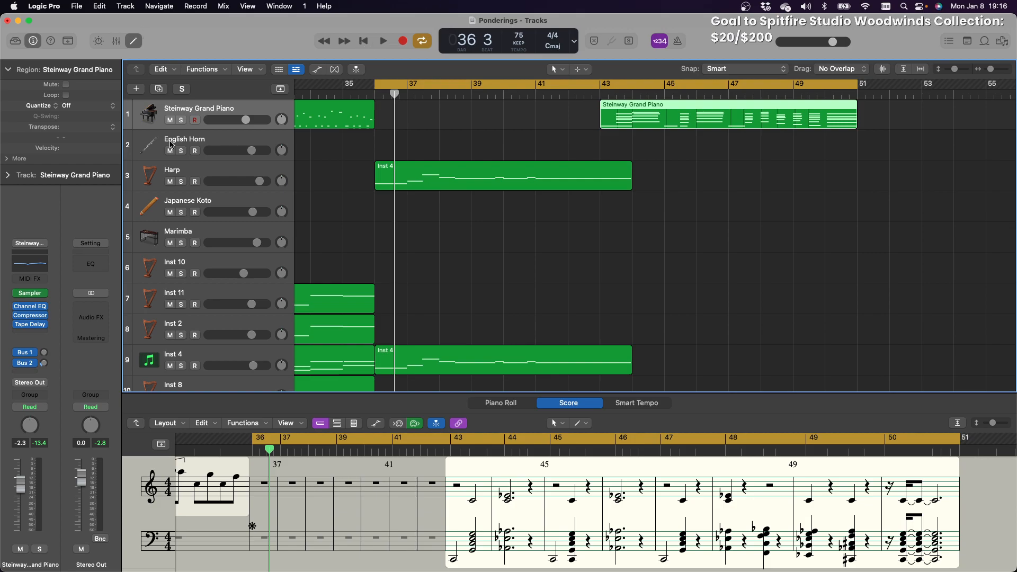
Mute the Harp track and play the section without it, stopping in bar 49
click(170, 182)
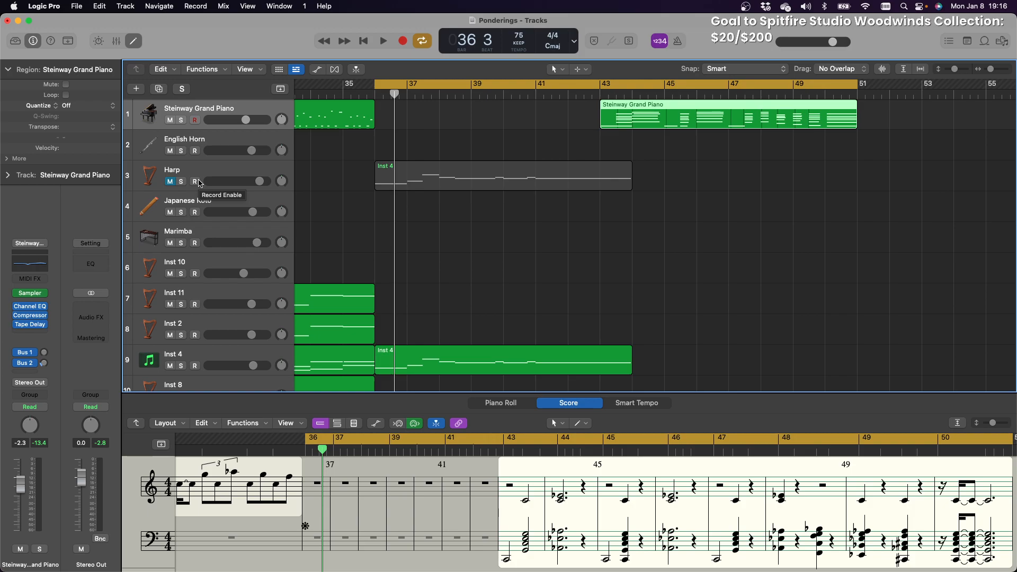
key(space)
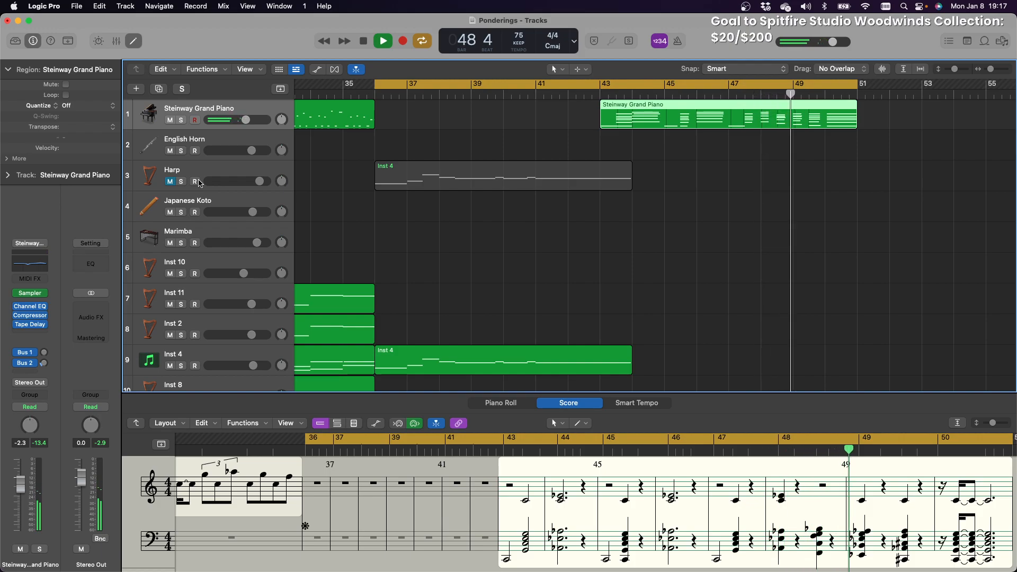
key(space)
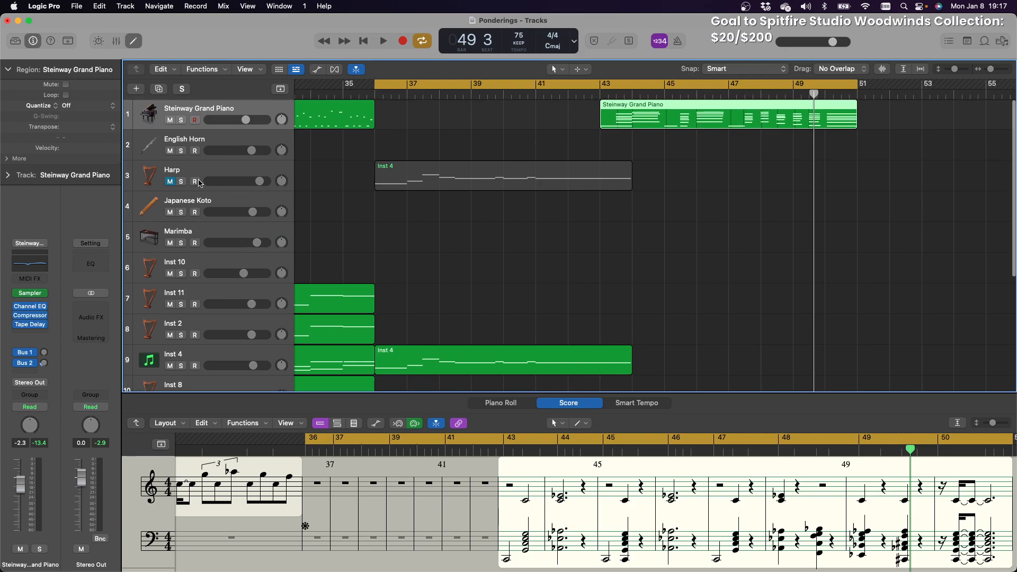
Move the Harp track's region at bar 36 to the Inst 11 track and audition that track soloed during playback
click(384, 42)
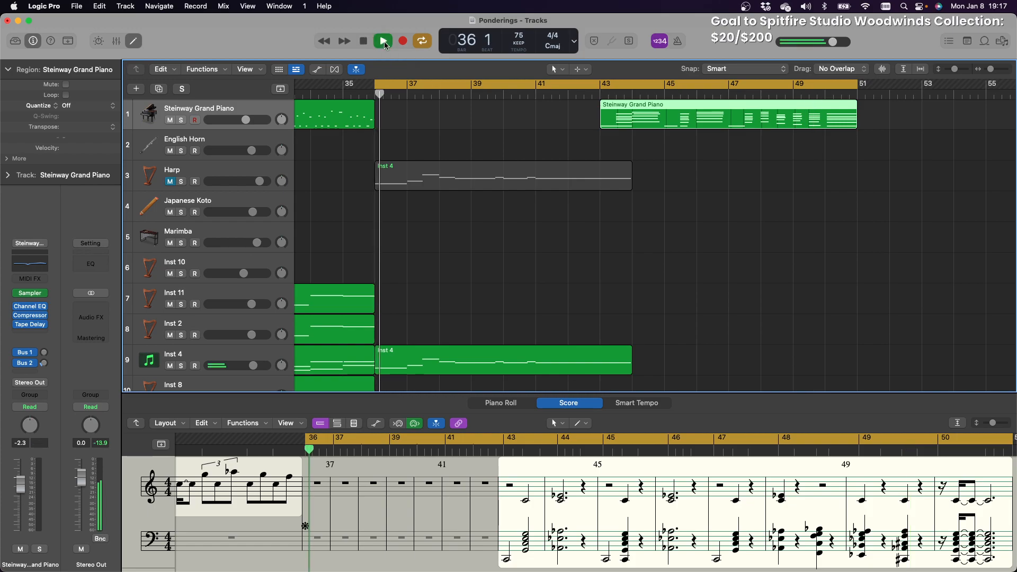
click(389, 169)
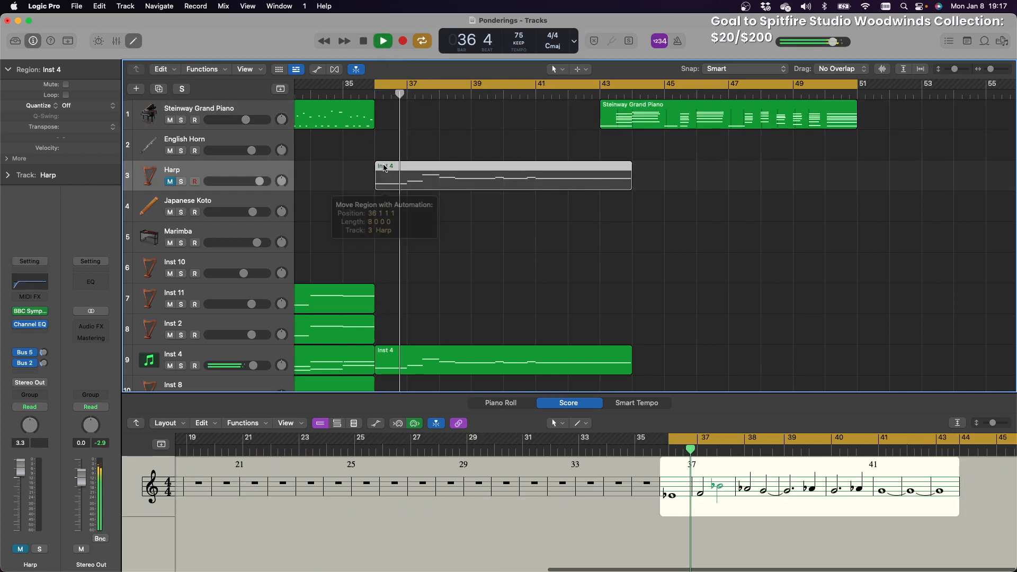
drag(388, 177, 387, 301)
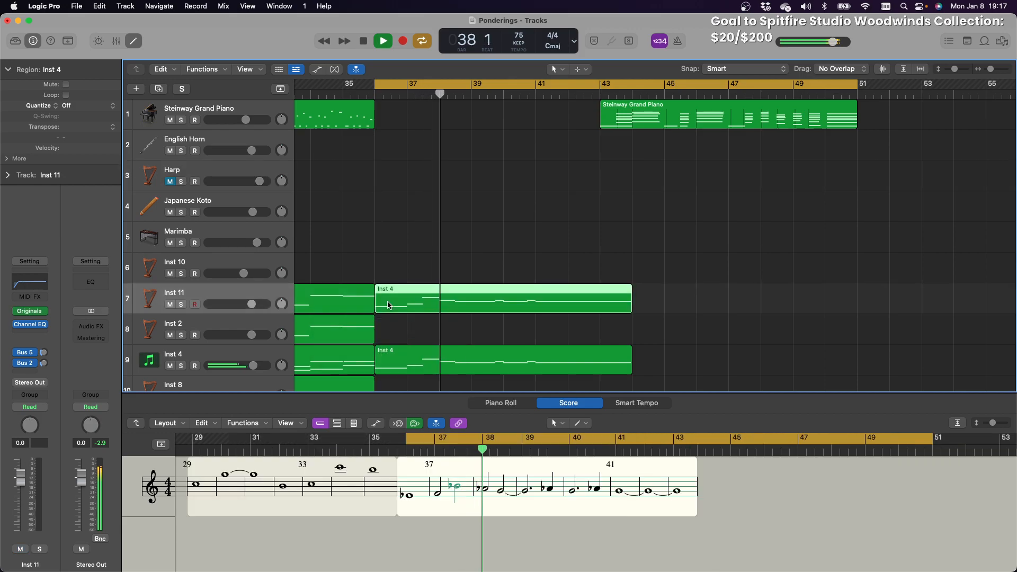
click(181, 305)
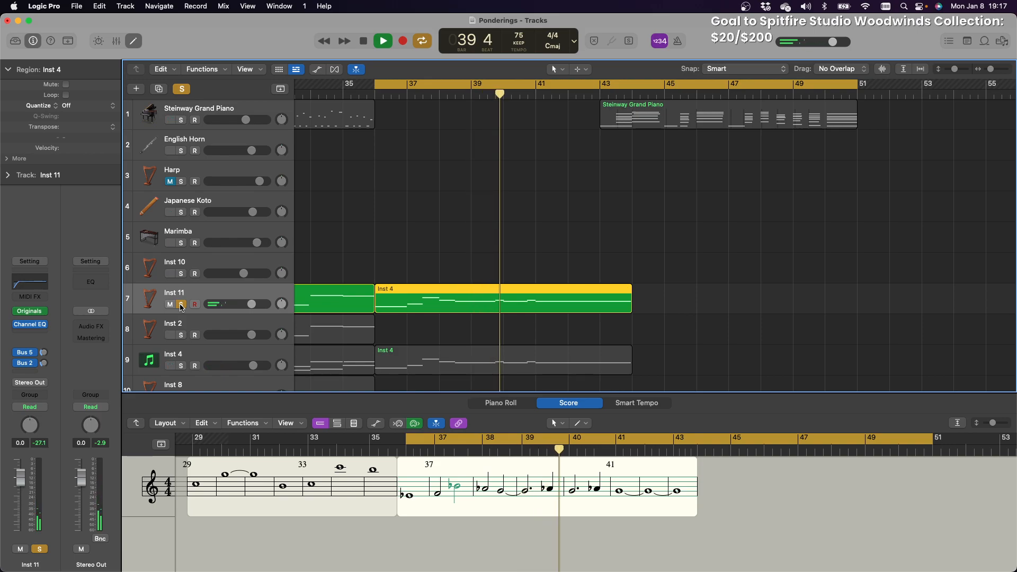
click(181, 306)
Replay the section from bar 36 with the moved Inst 11 part and stop near bar 45
click(364, 42)
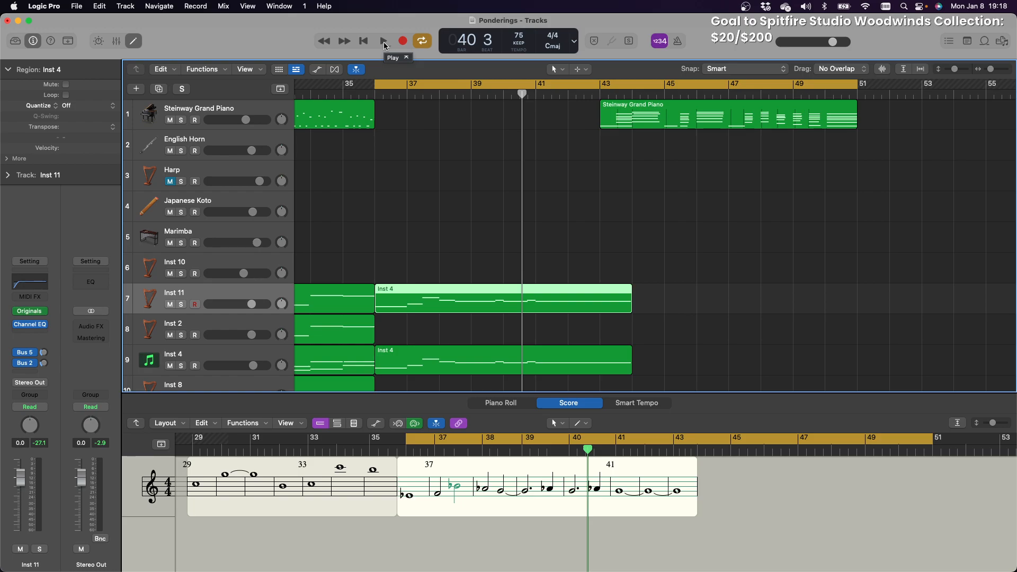
click(384, 43)
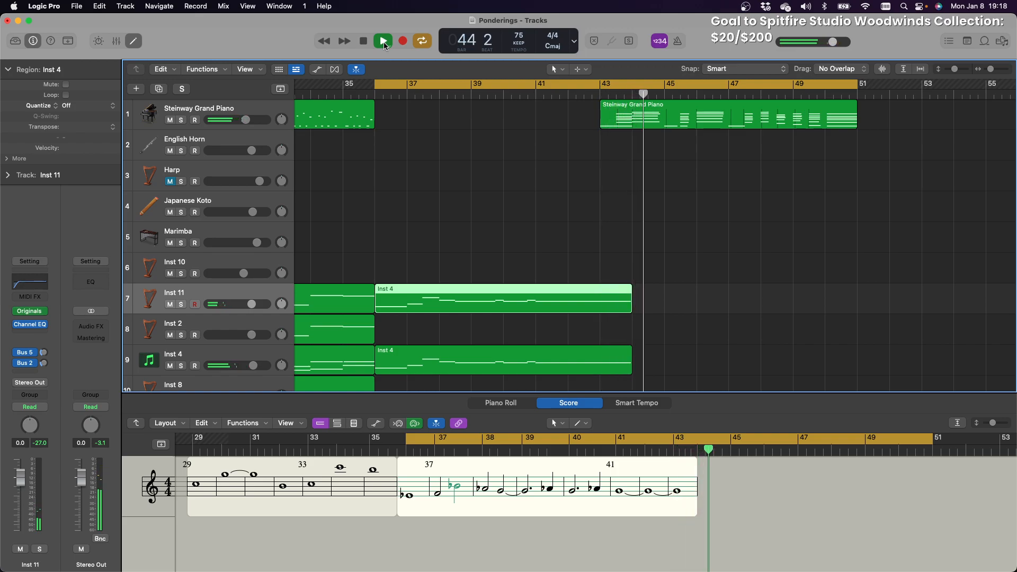
click(384, 42)
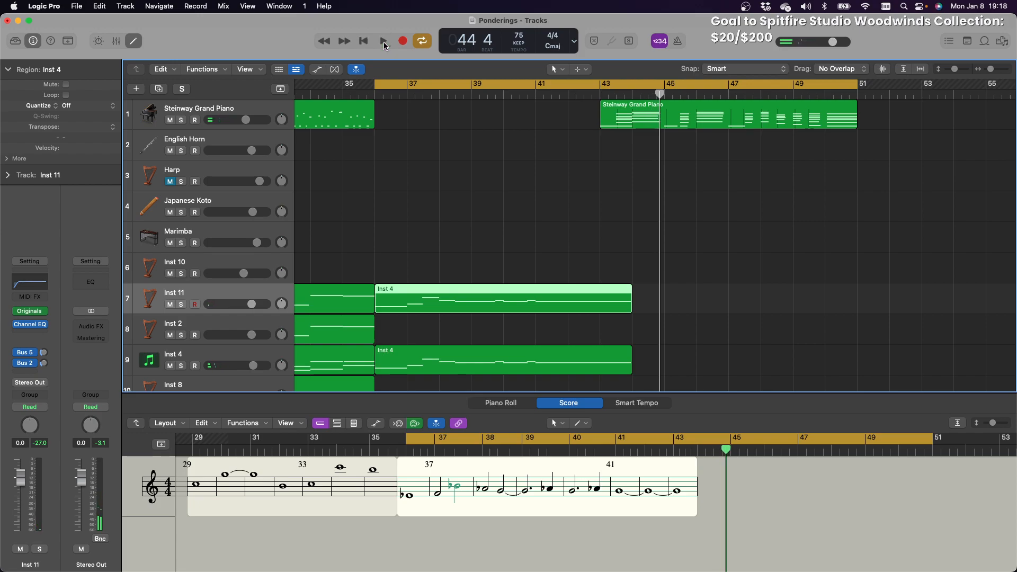
Create one software instrument track with the default patch and place it below the Inst 3 track
scroll(438, 147, down, 6)
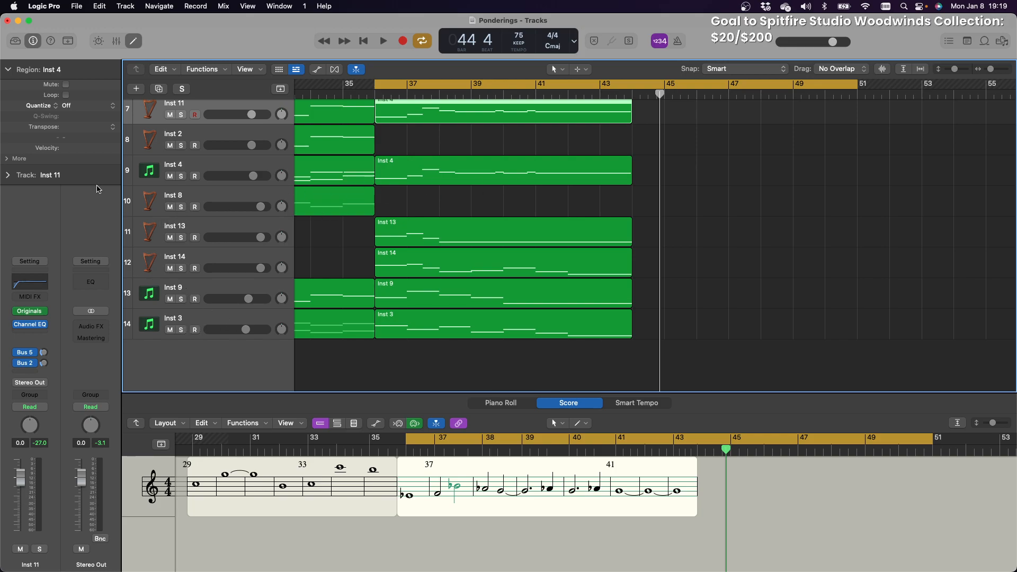
click(136, 89)
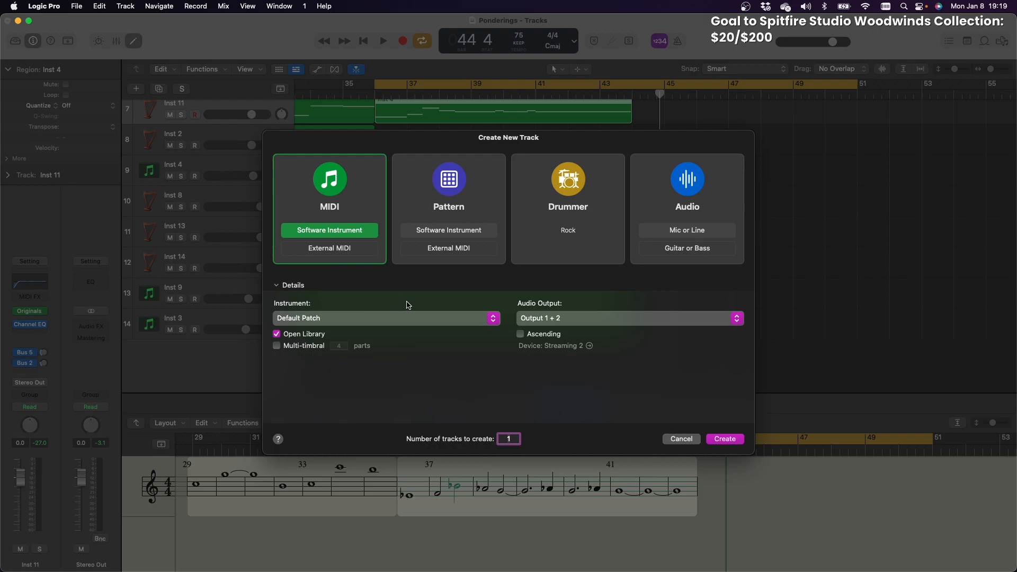
click(727, 439)
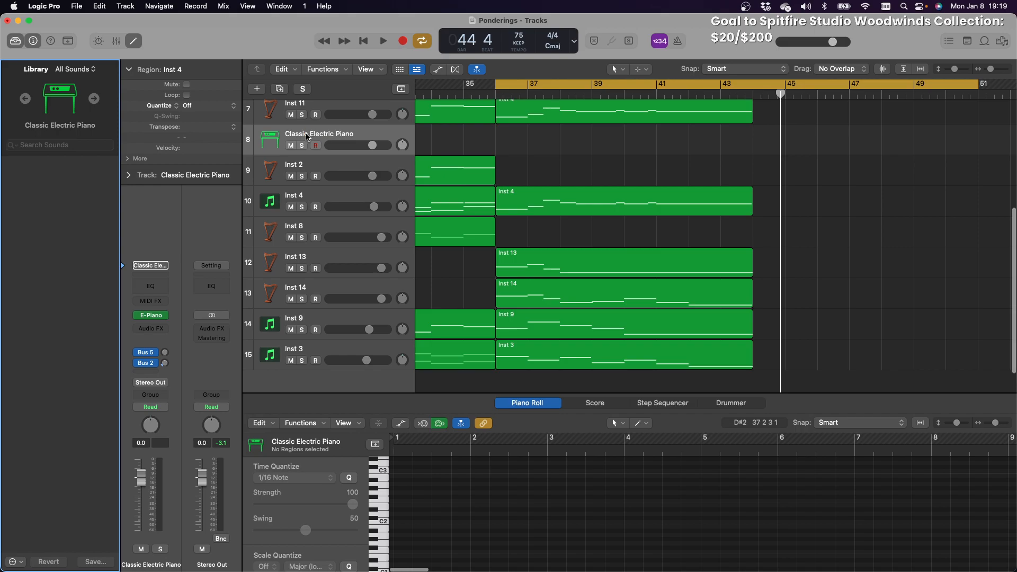
drag(305, 133, 296, 383)
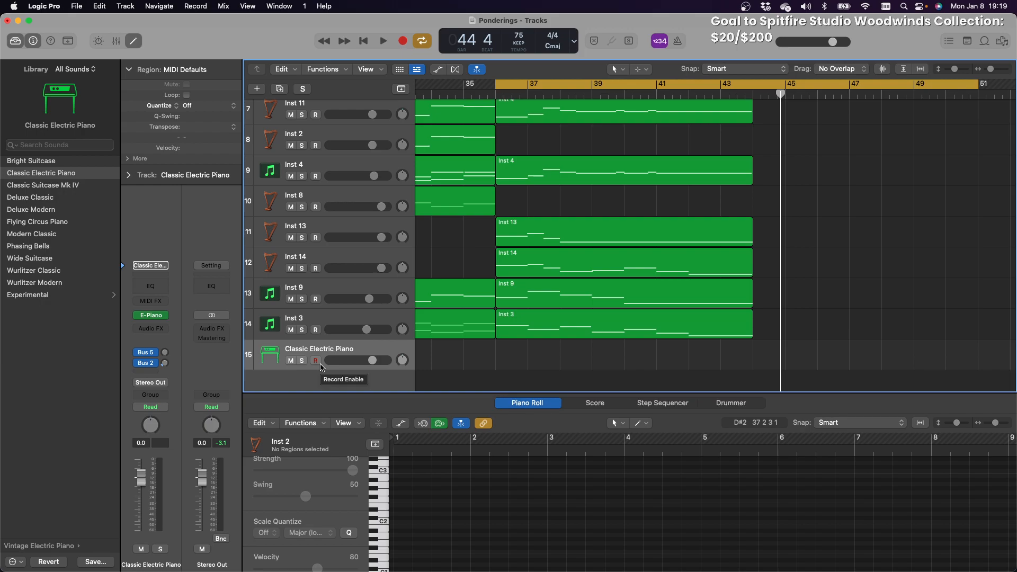
Search the sound library for "sub" and load the Heavy Sub Bass patch on the new track
click(47, 144)
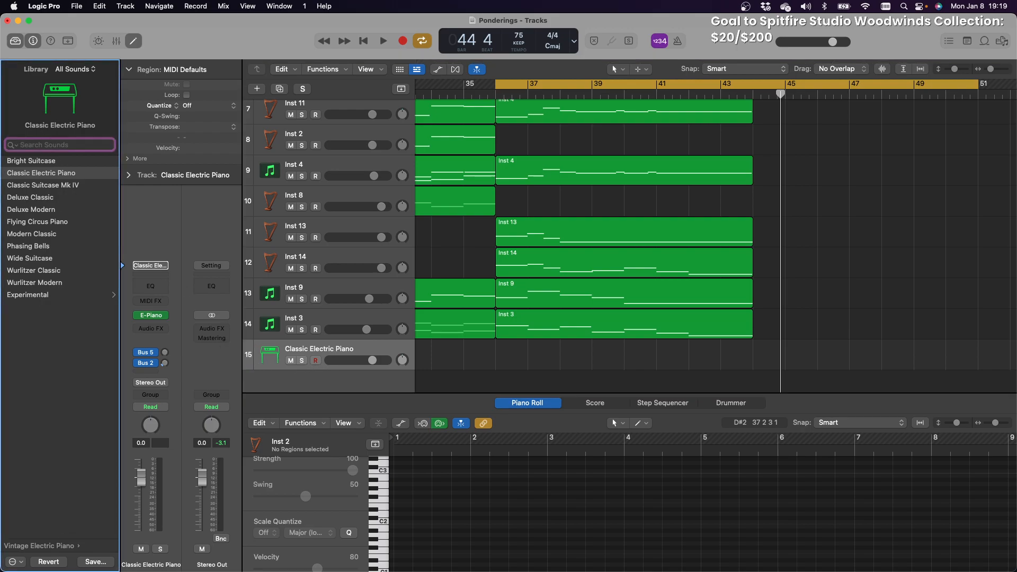
text(s)
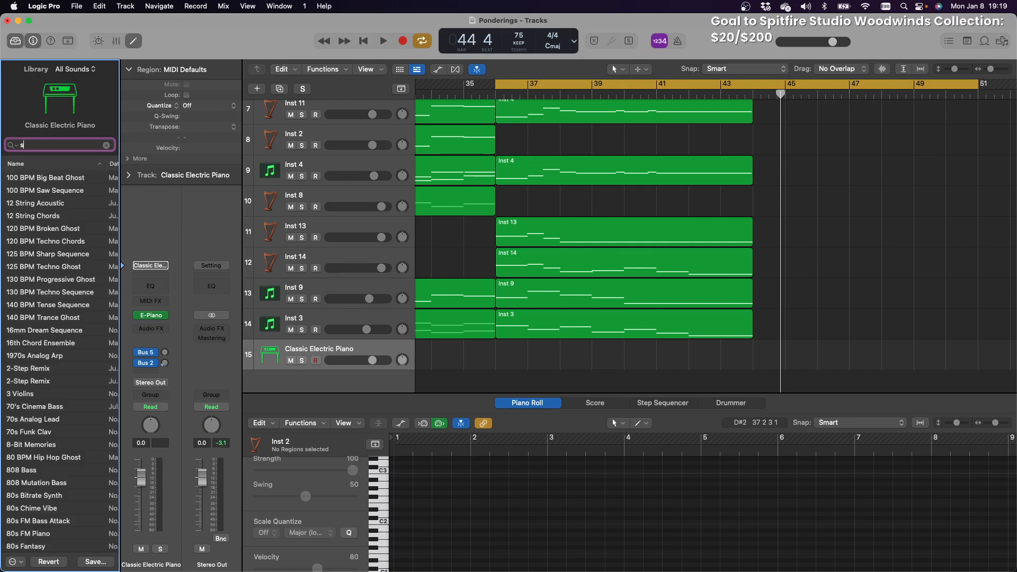
text(u)
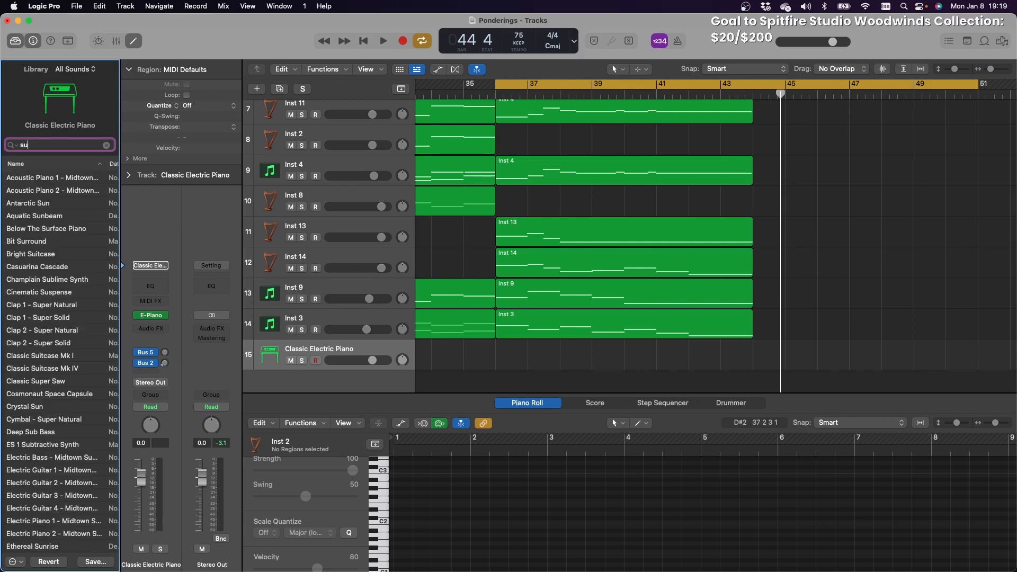
text(b)
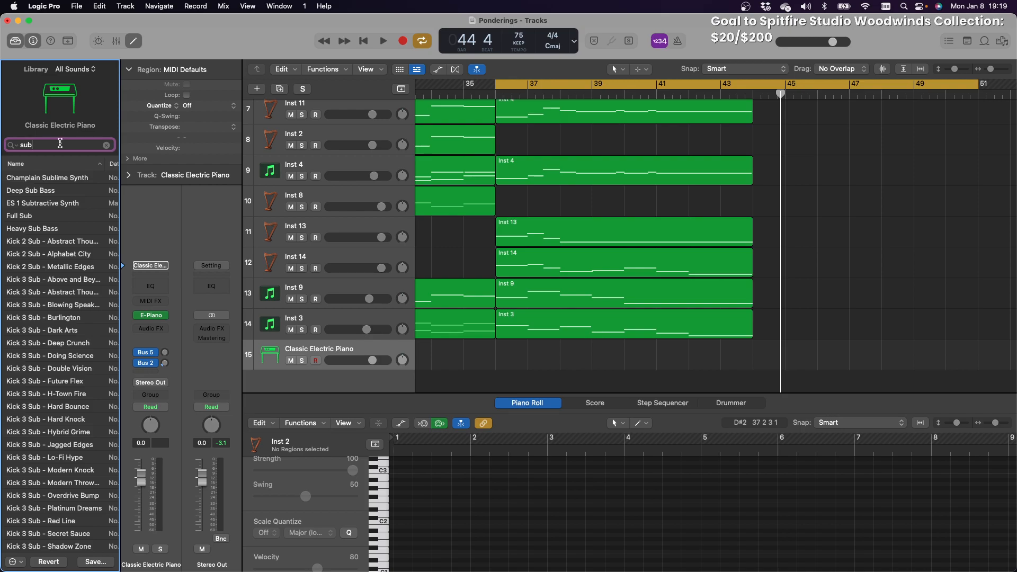
click(36, 230)
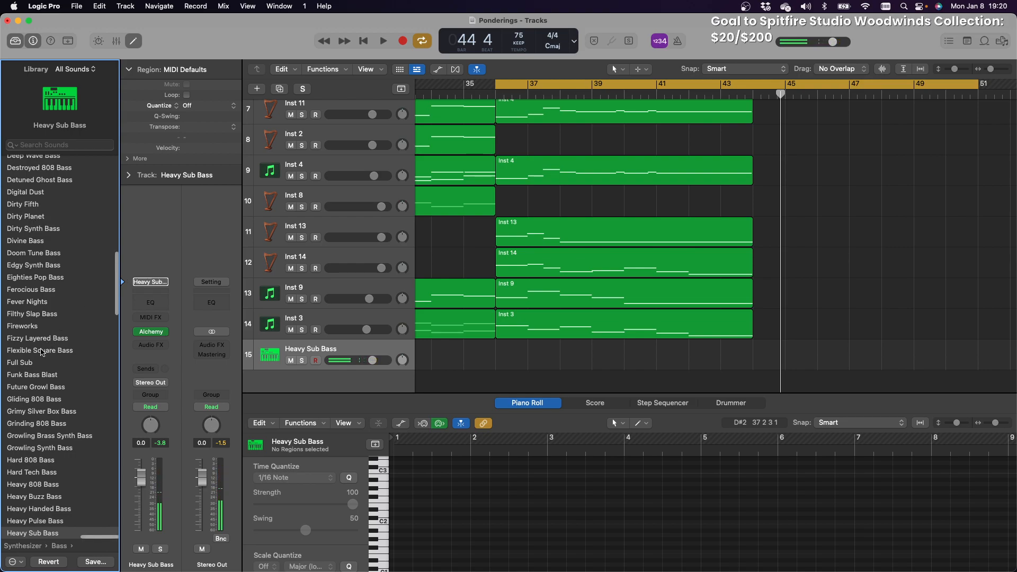
Try out the Full Sub and Heavy 808 Bass patches on the new track
click(29, 365)
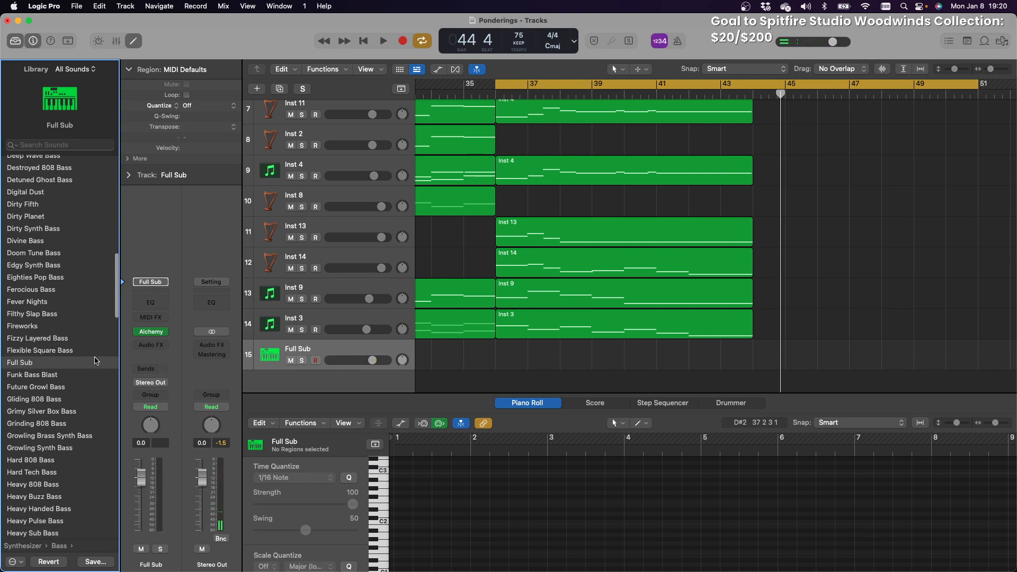
scroll(93, 361, down, 2)
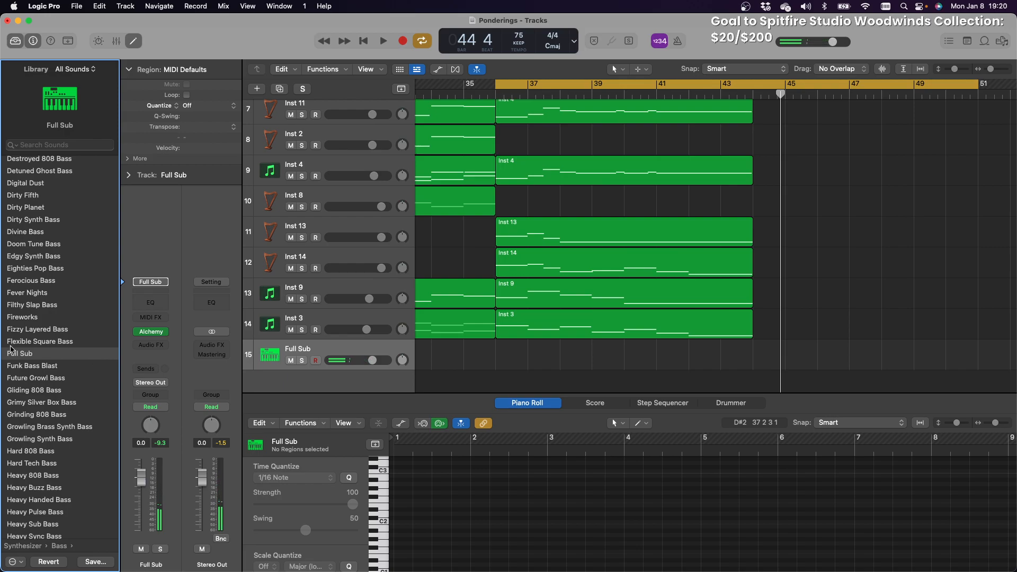
mouse_move(60, 570)
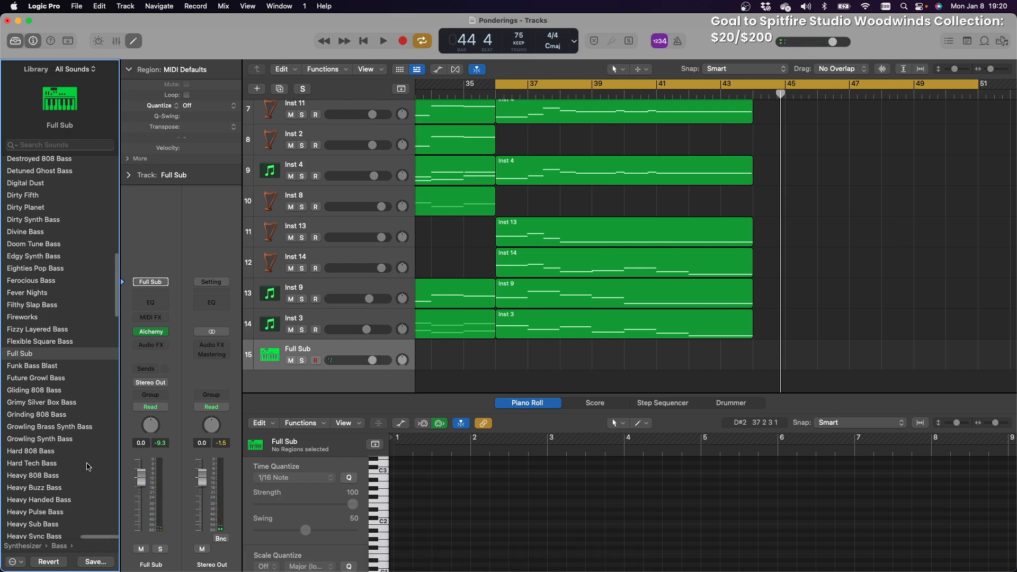
click(41, 477)
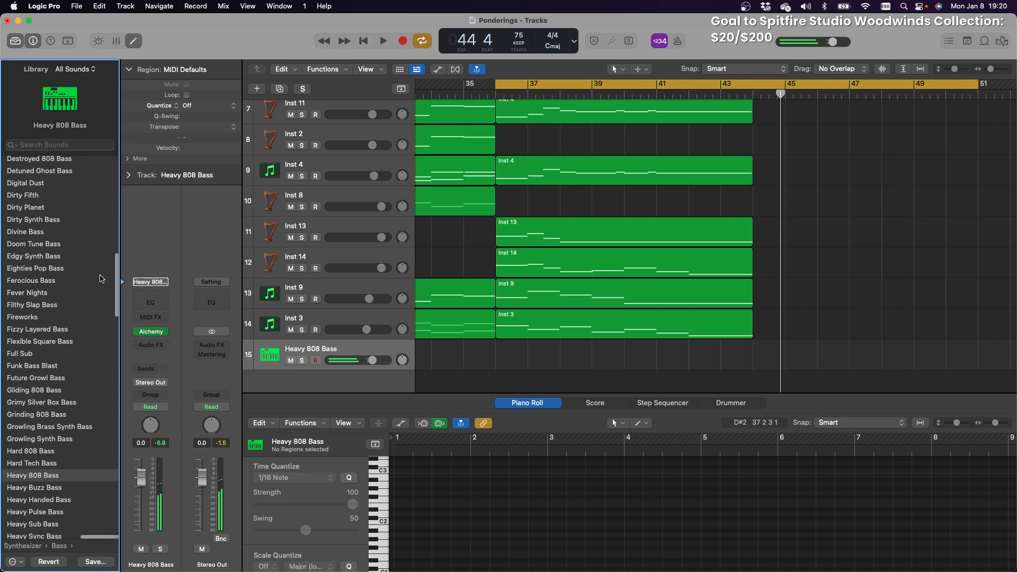
scroll(106, 281, up, 15)
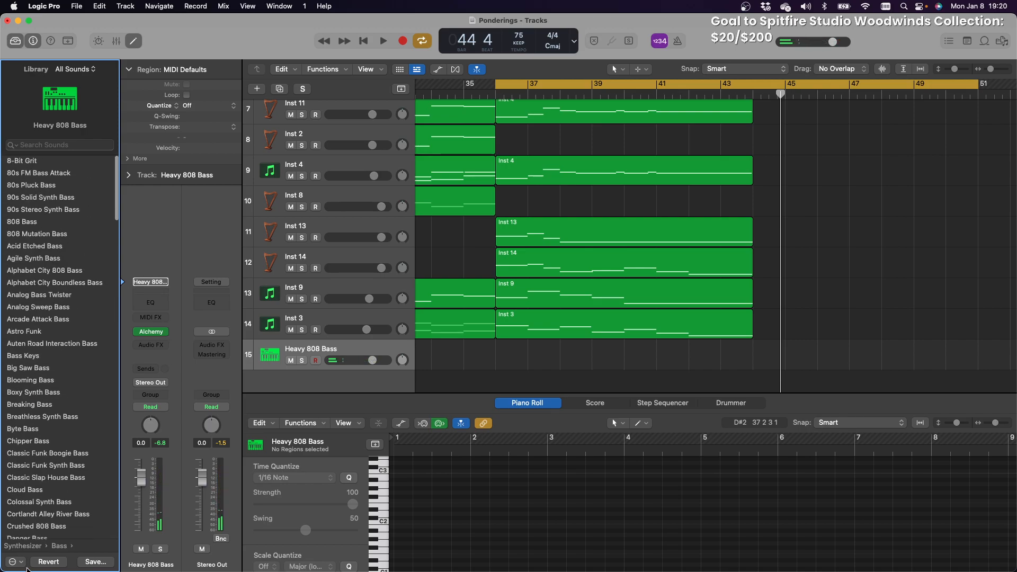
Load the Subby Bass patch from the Bass category of the sound library on the new track
click(26, 547)
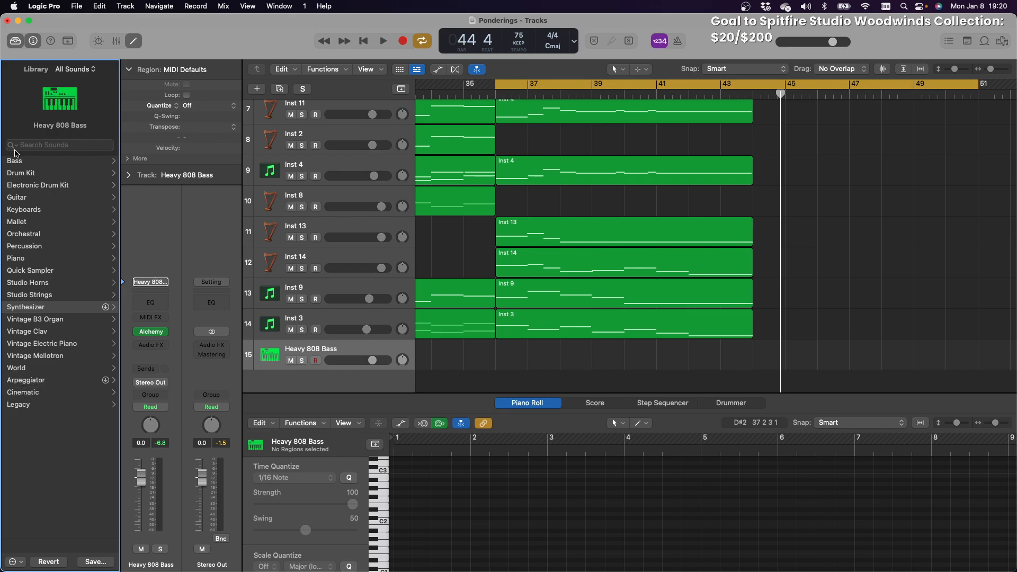
click(15, 164)
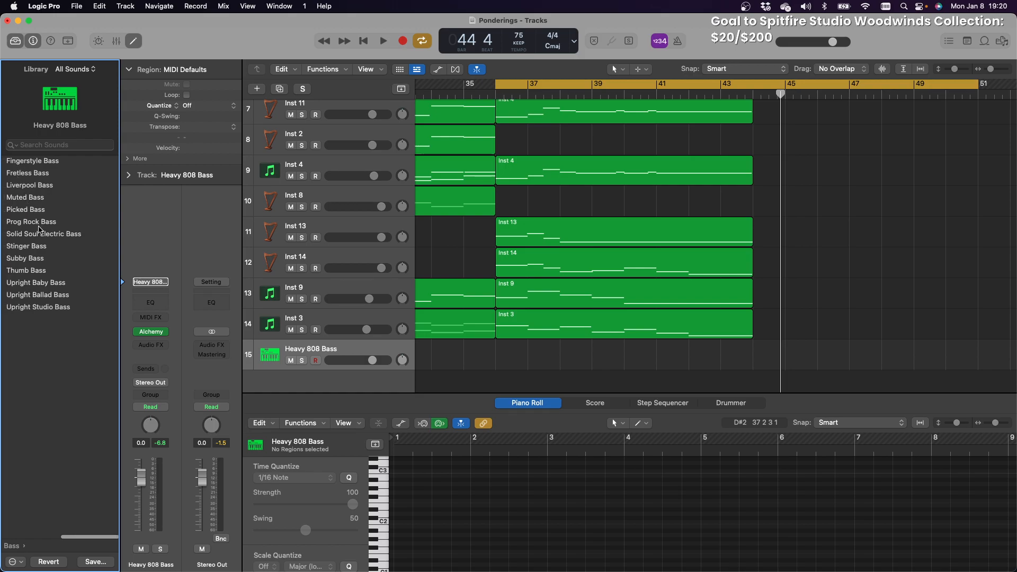
click(34, 263)
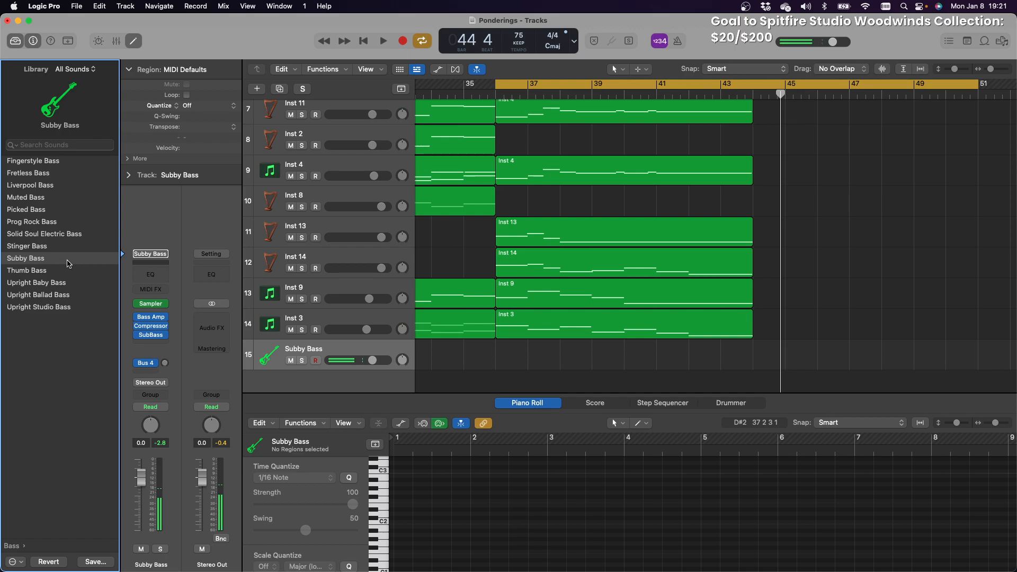
Copy the Inst 3 region that starts at bar 36 onto the Subby Bass track at bar 36 and play it back
click(530, 334)
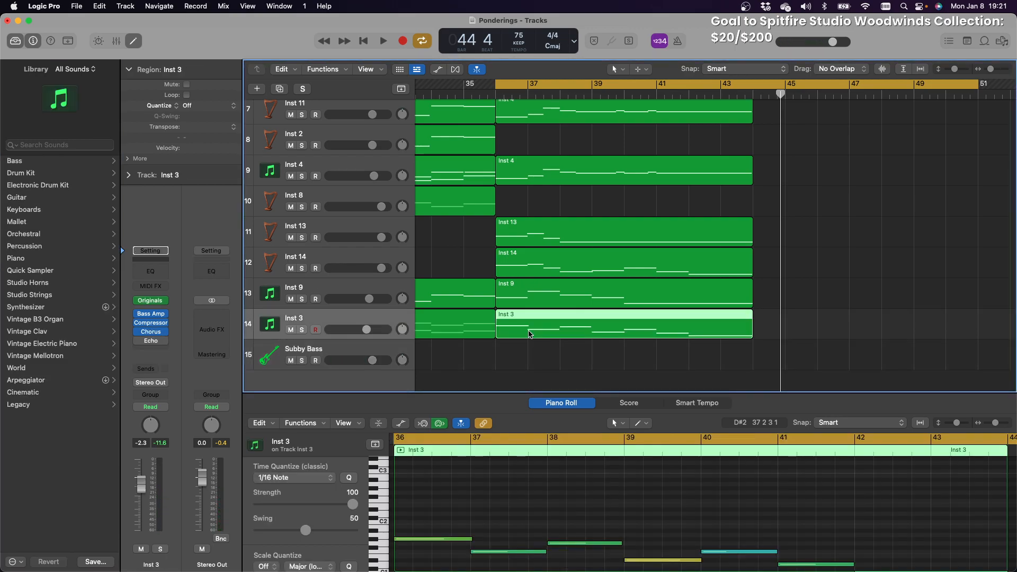
click(365, 346)
click(495, 93)
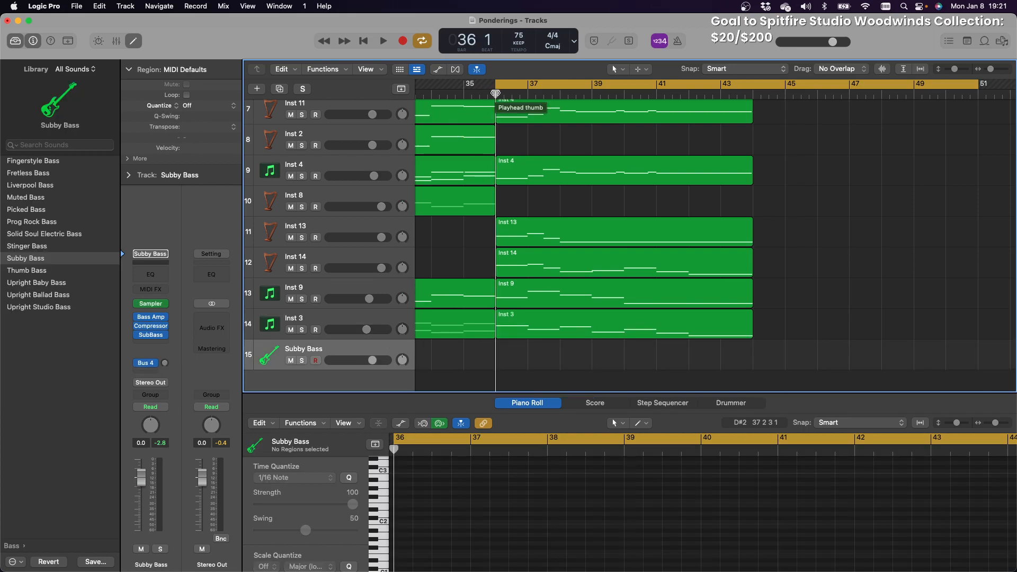
key(super+v)
key(space)
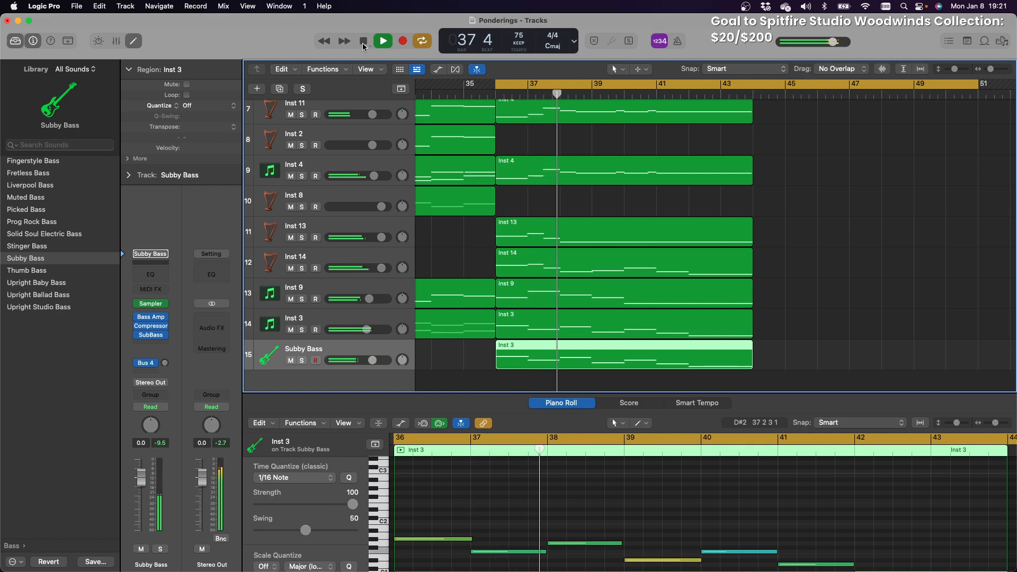
key(space)
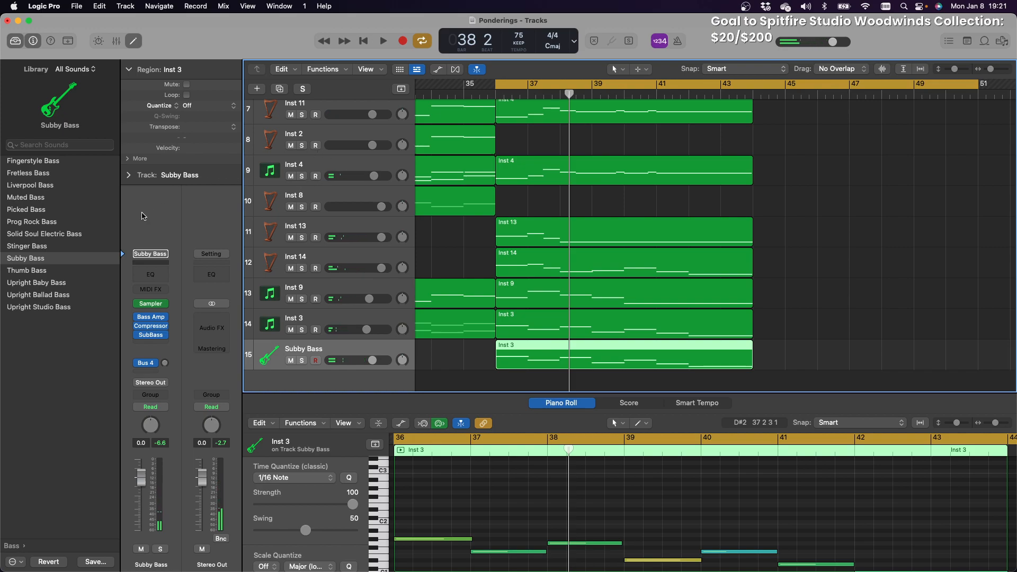
Load the 808 Bass patch from the library's Synthesizer Bass category on the bottom bass track and audition it
click(15, 546)
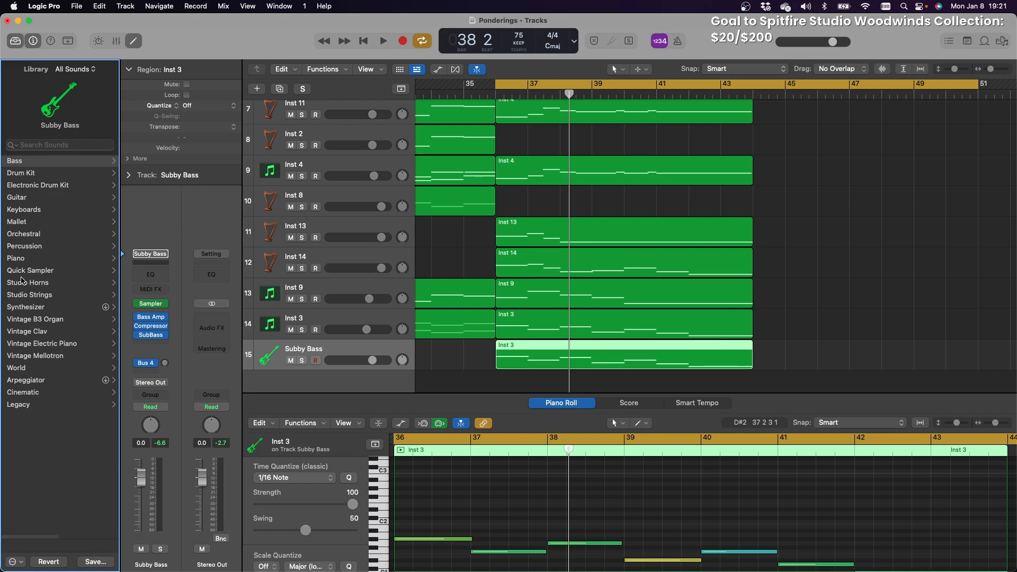
click(30, 307)
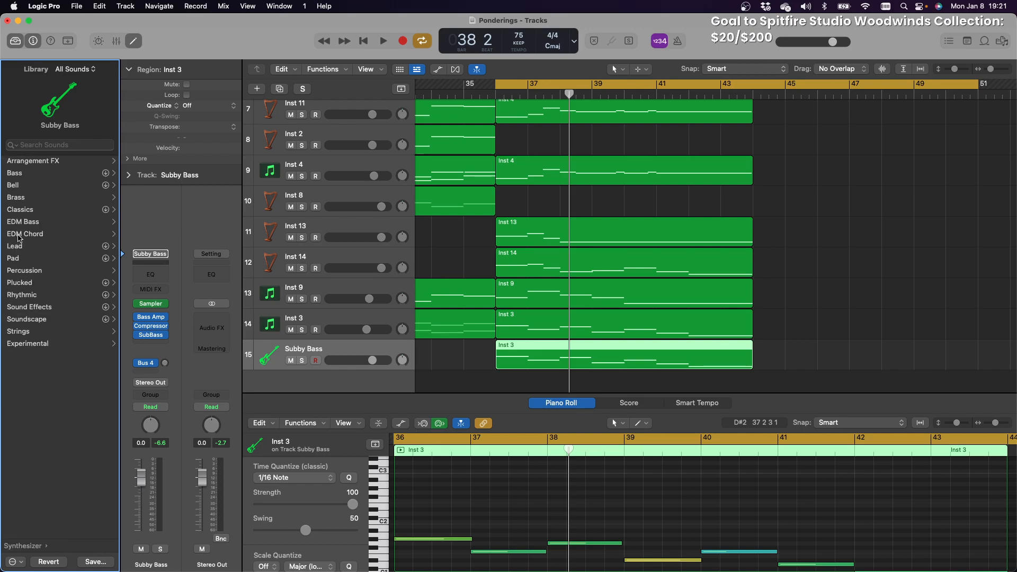
click(24, 174)
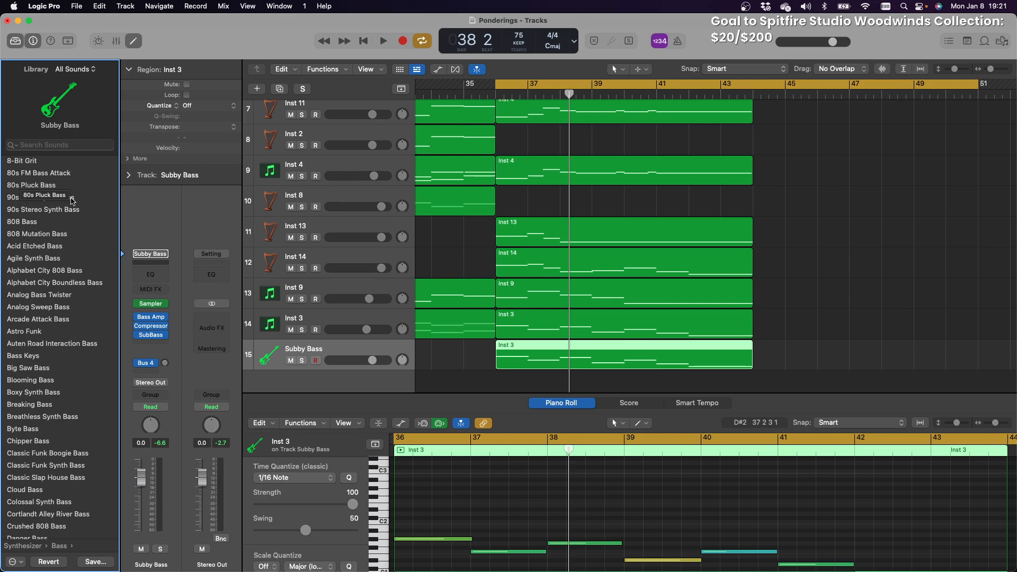
click(30, 223)
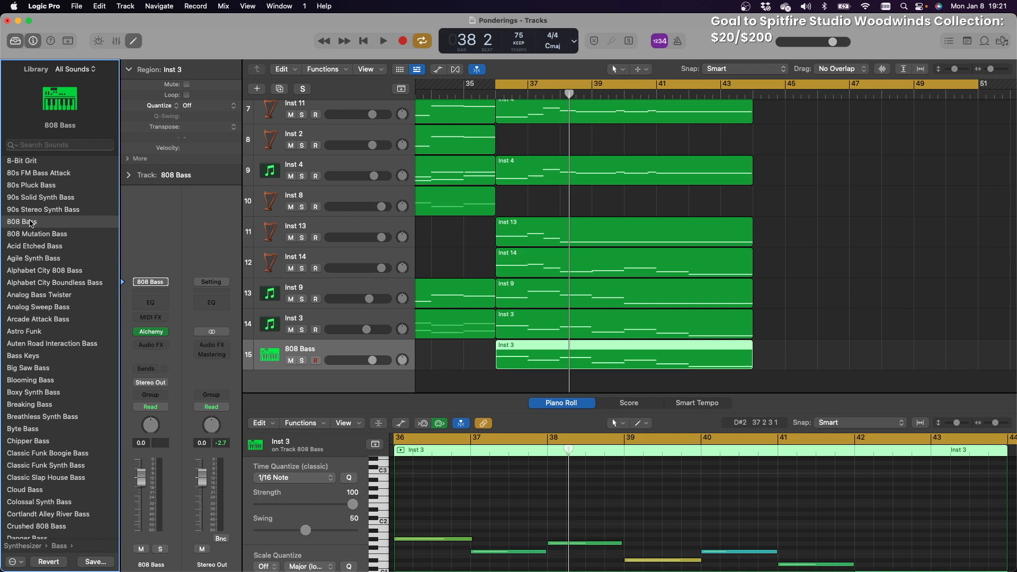
key(space)
key(space)
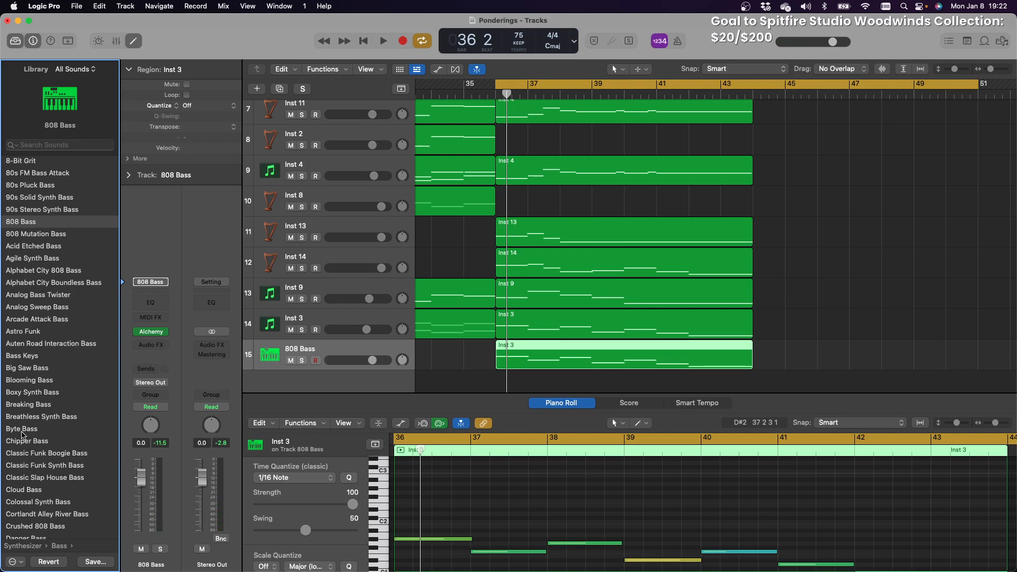
Try the 90s Solid Synth Bass patch, replace it with Deep Sub Bass, and play back the section
scroll(31, 345, up, 1)
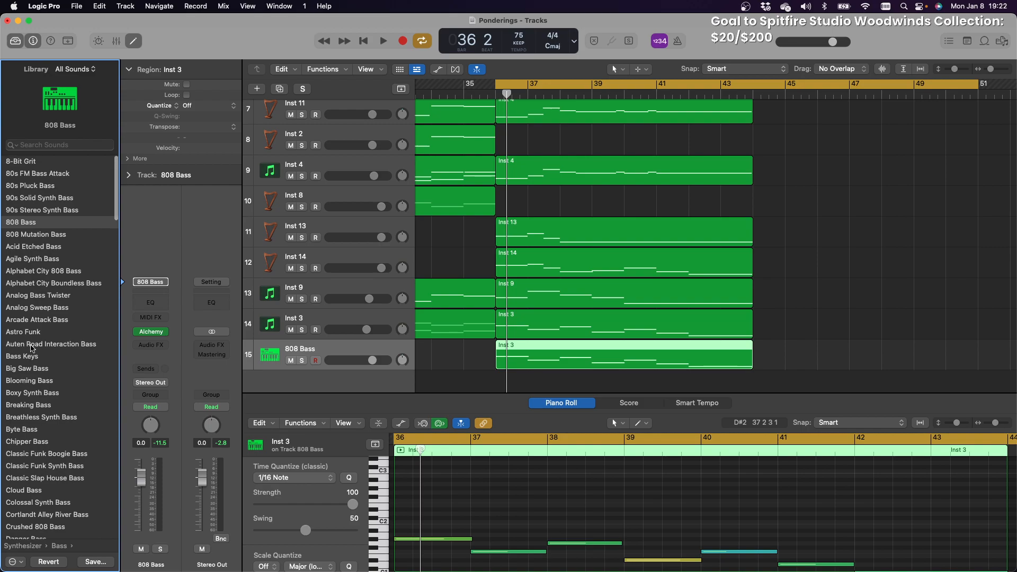
click(33, 201)
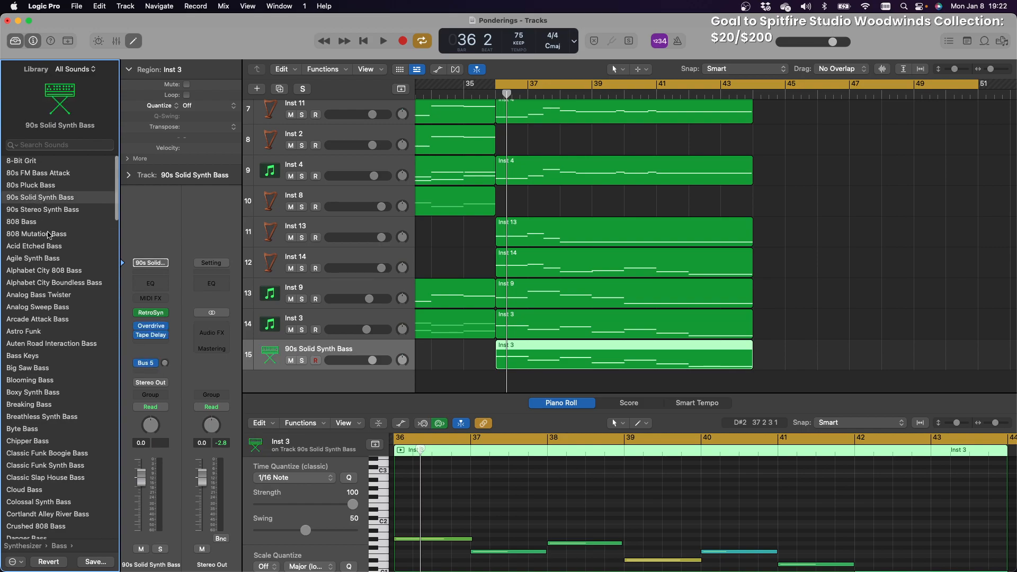
scroll(47, 247, down, 4)
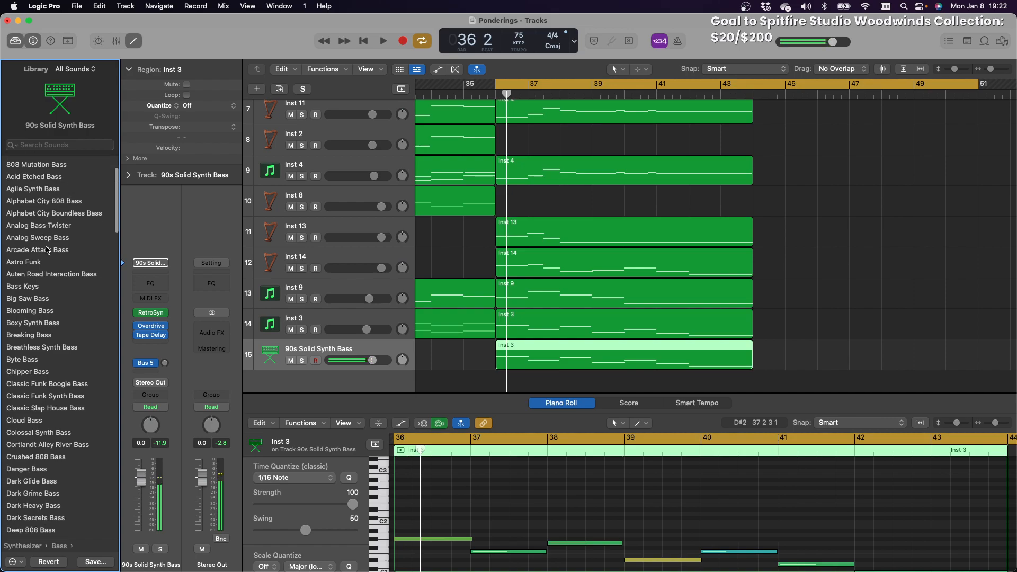
scroll(35, 349, down, 6)
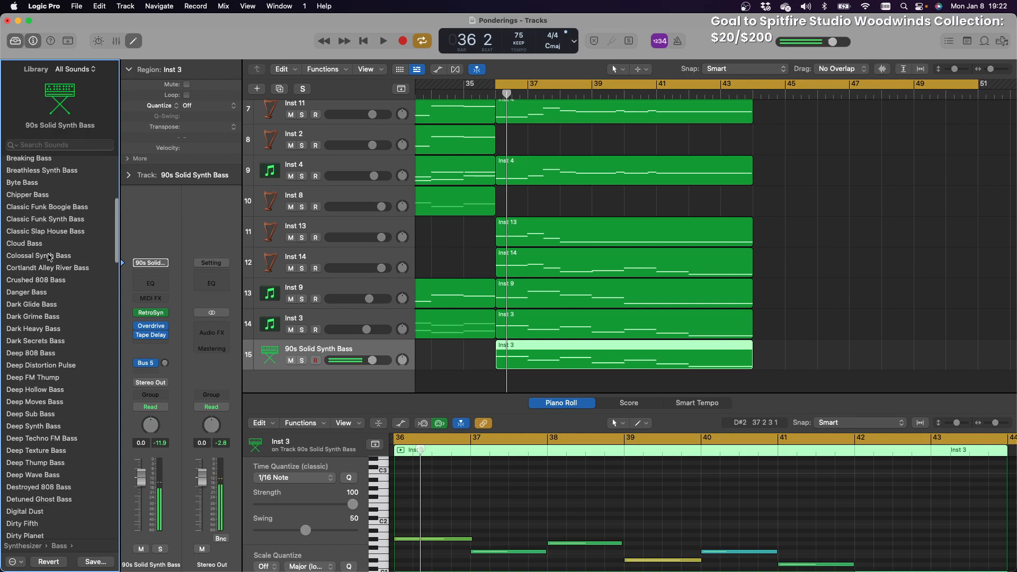
click(33, 377)
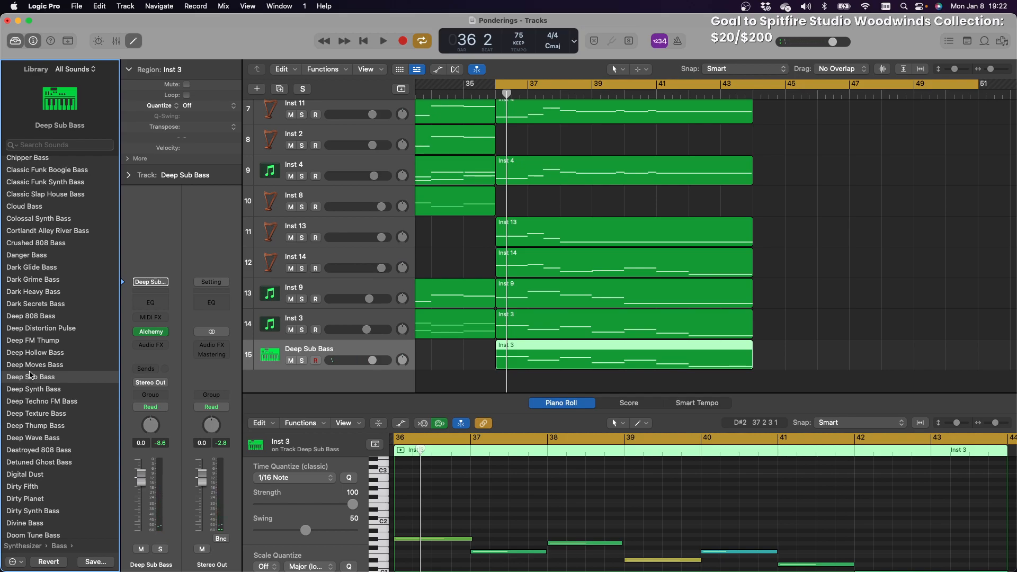
key(space)
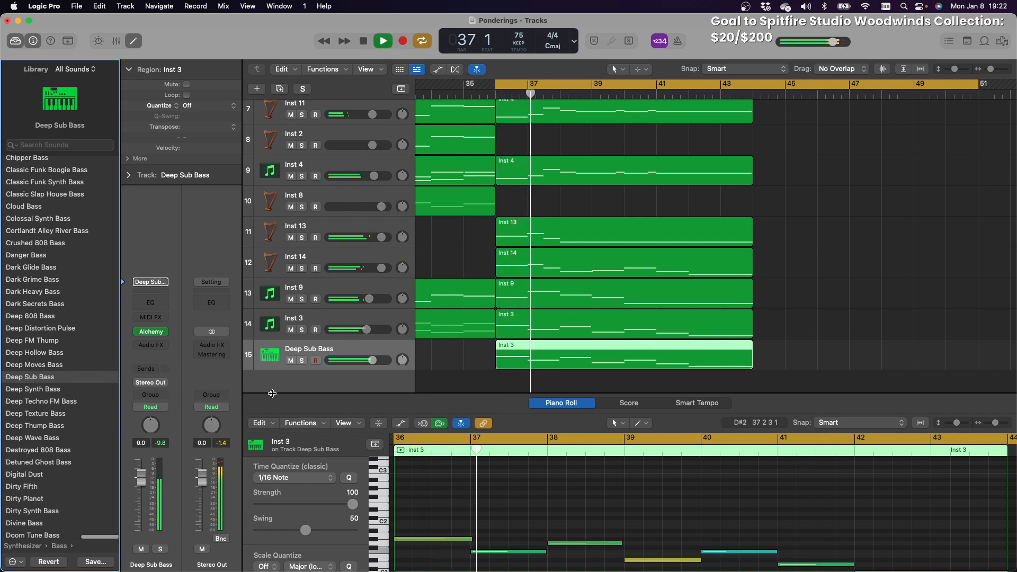
Transpose the copied Inst 3 region on the Deep Sub Bass track by +12
click(523, 366)
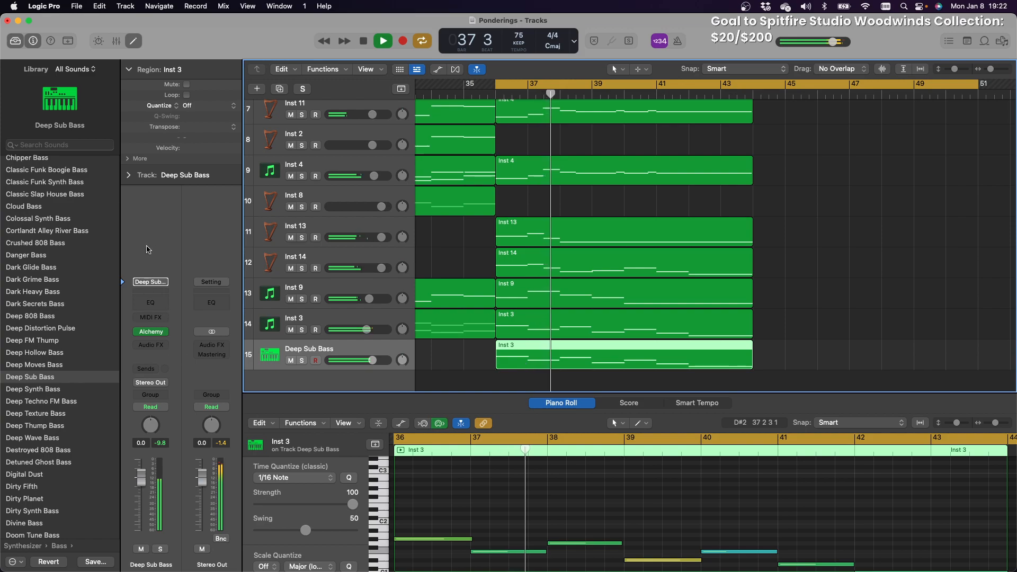
click(232, 128)
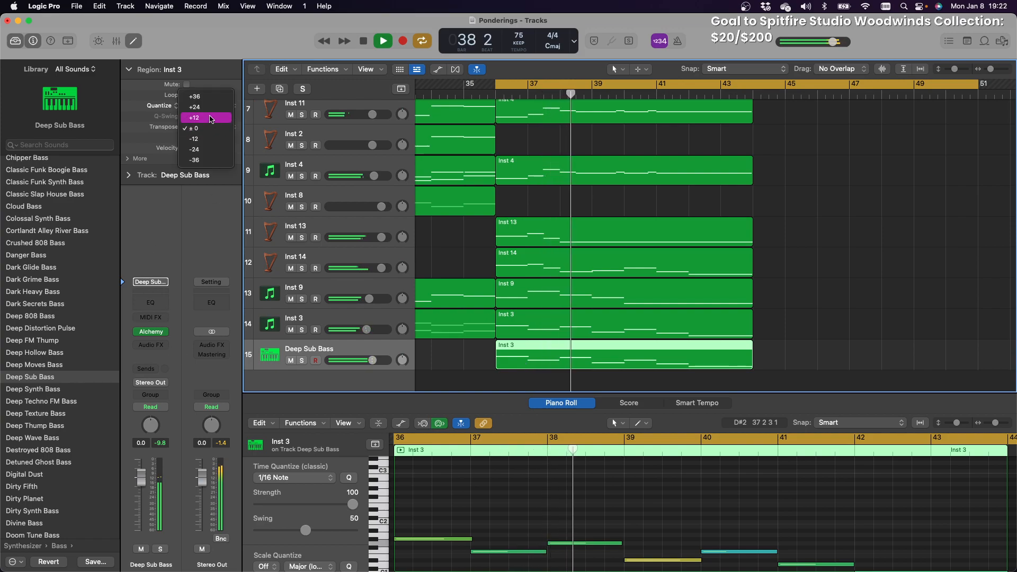
click(231, 128)
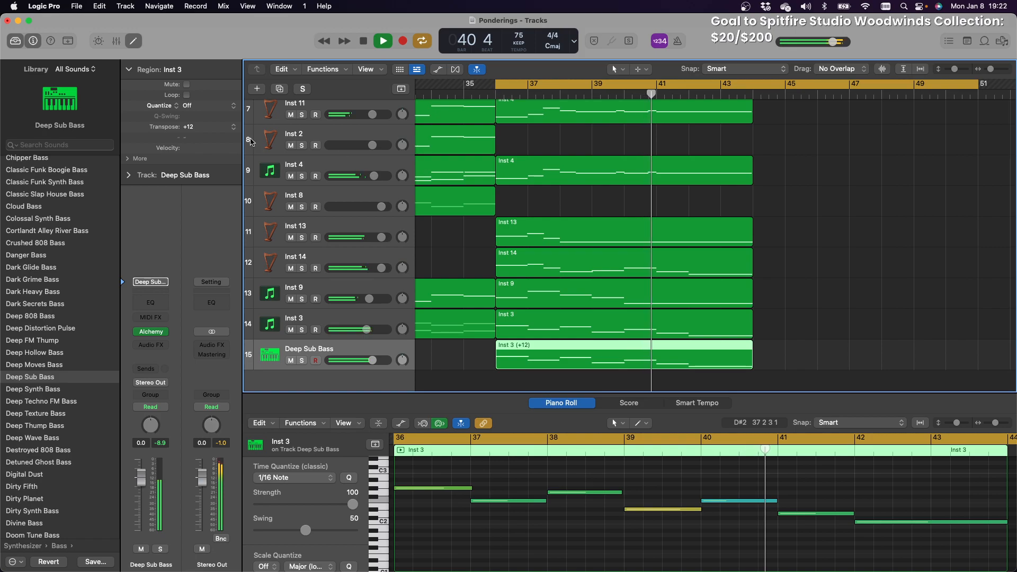
Lower the Deep Sub Bass track's volume to -3.4 dB and play back the section from bar 36
drag(373, 360, 363, 361)
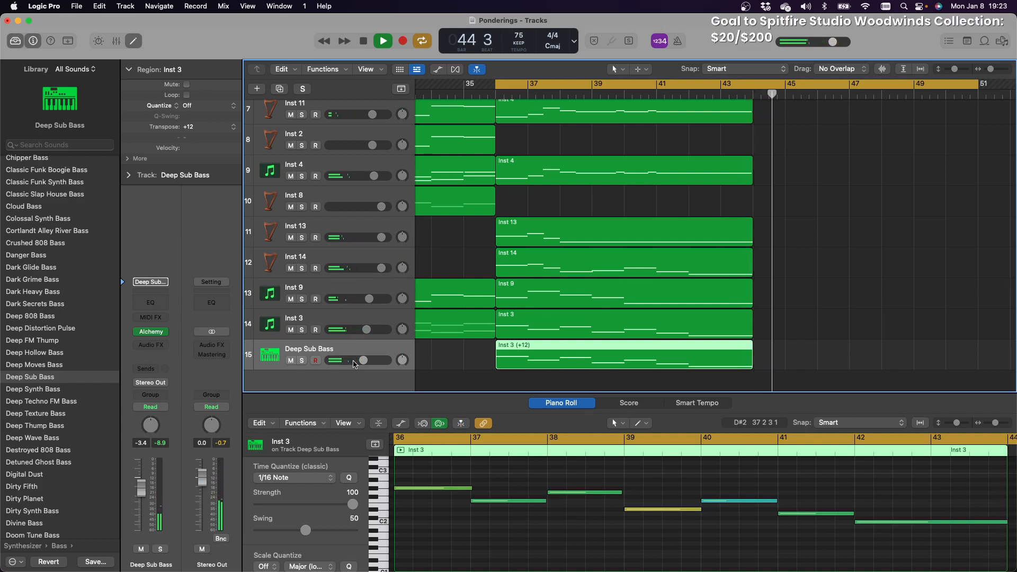
key(space)
key(space)
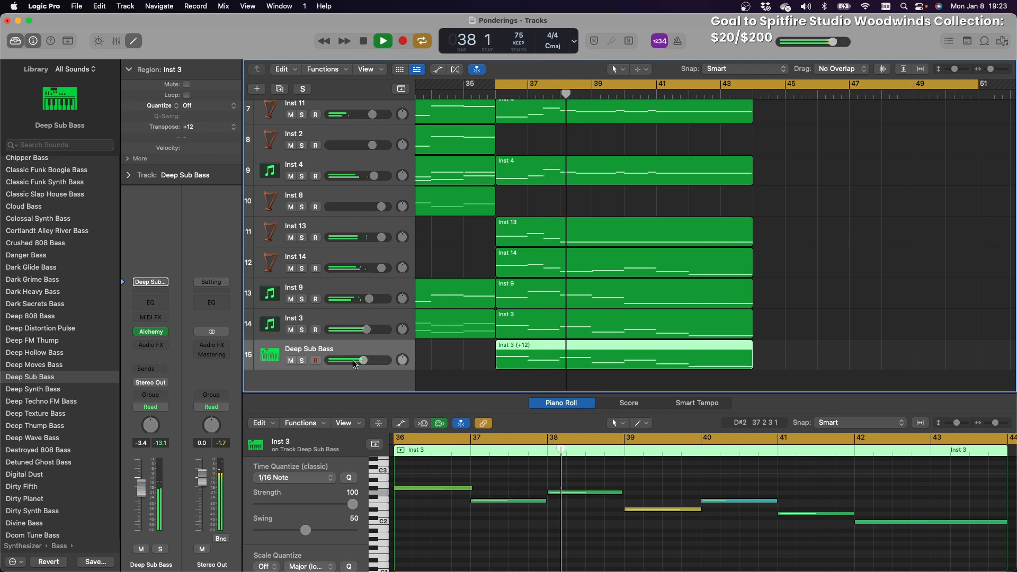
scroll(660, 309, left, 5)
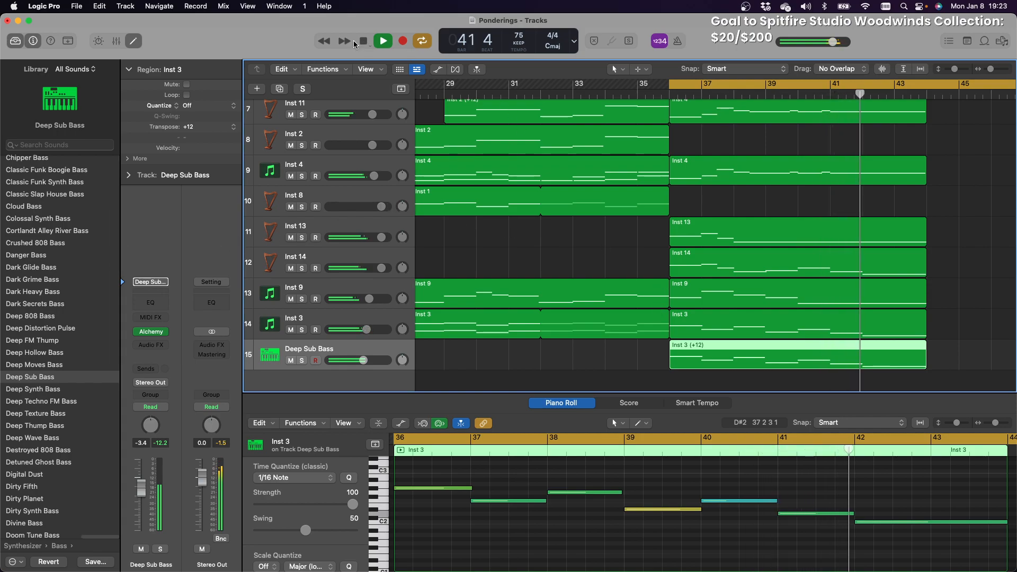
key(space)
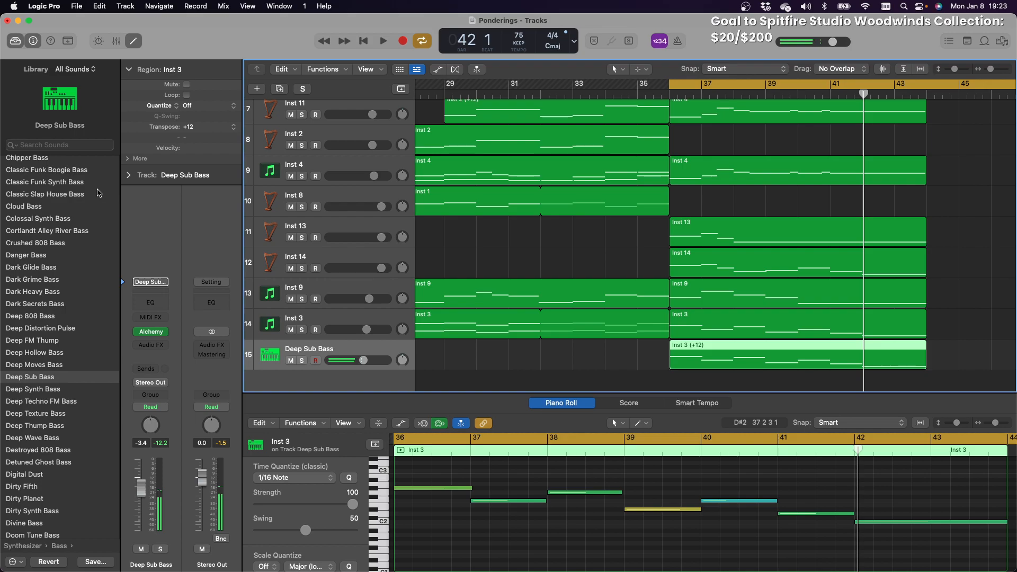
Try out the Dirty Synth Bass and Divine Bass patches on the bottom bass track
scroll(34, 517, up, 1)
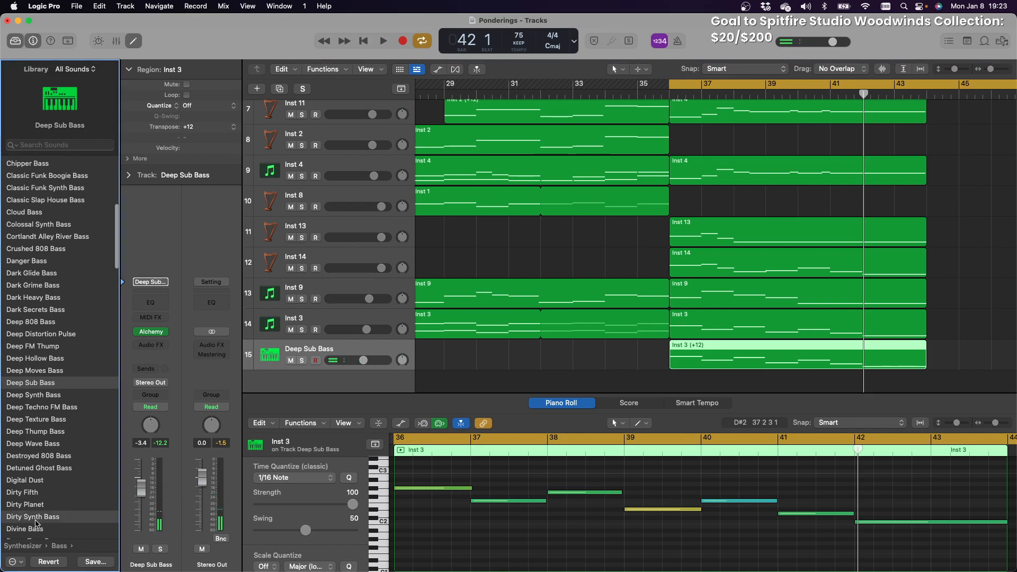
click(33, 519)
scroll(35, 504, down, 5)
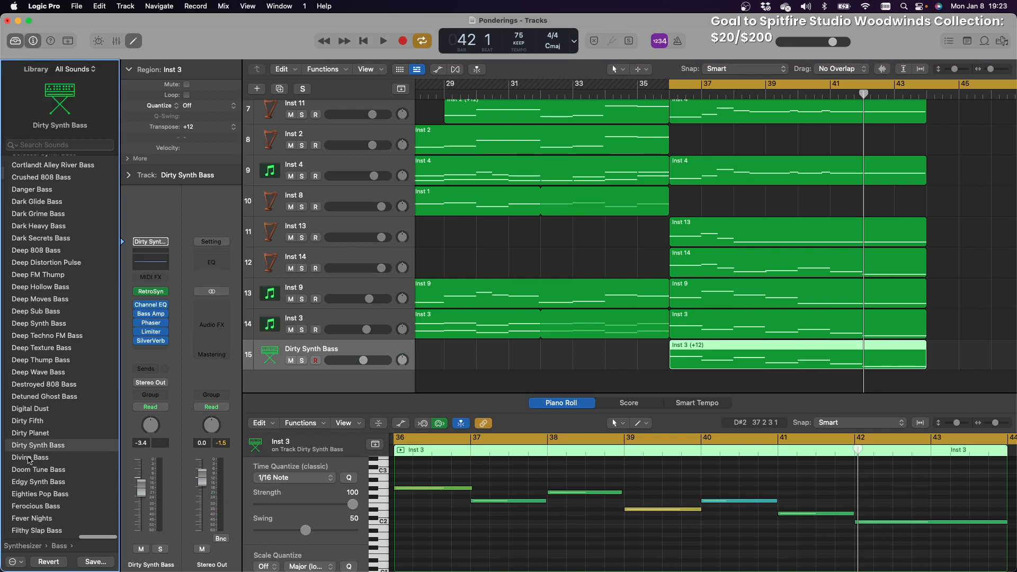
click(29, 458)
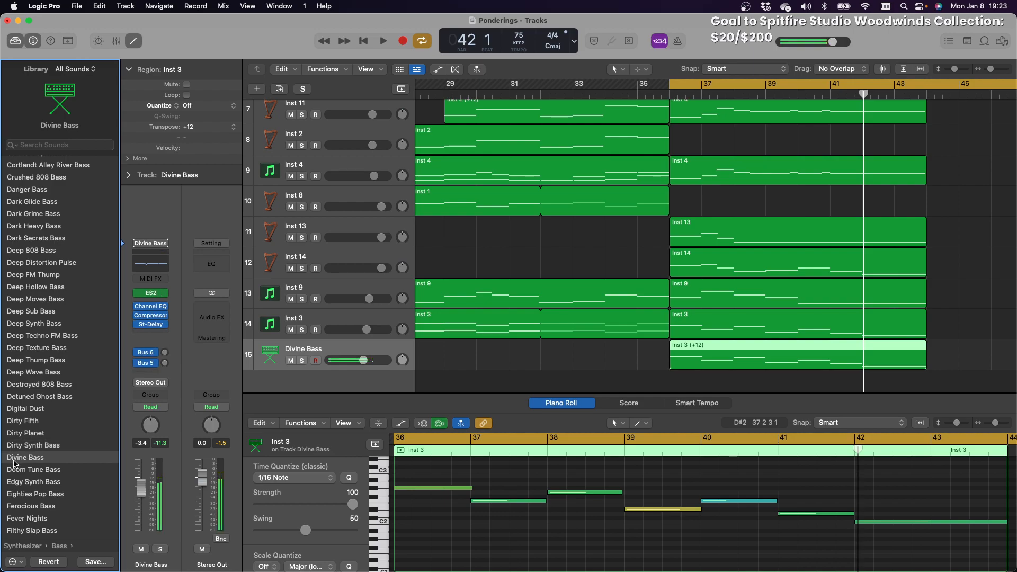
Try out the Gliding 808 Bass, Future Growl Bass, Heavy Sub Bass and Heavy 808 Bass patches on the bottom bass track
scroll(37, 501, down, 3)
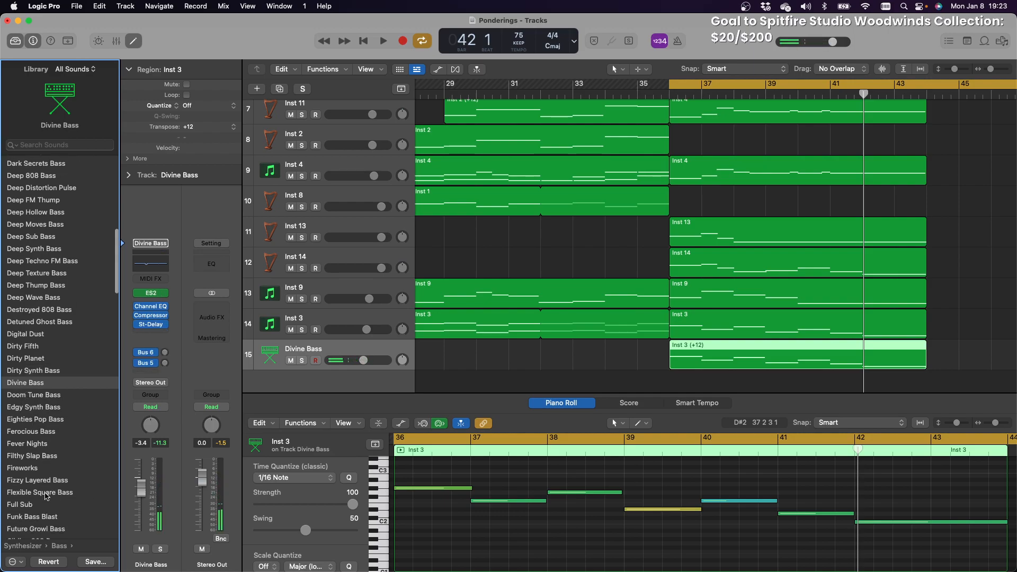
scroll(21, 509, down, 4)
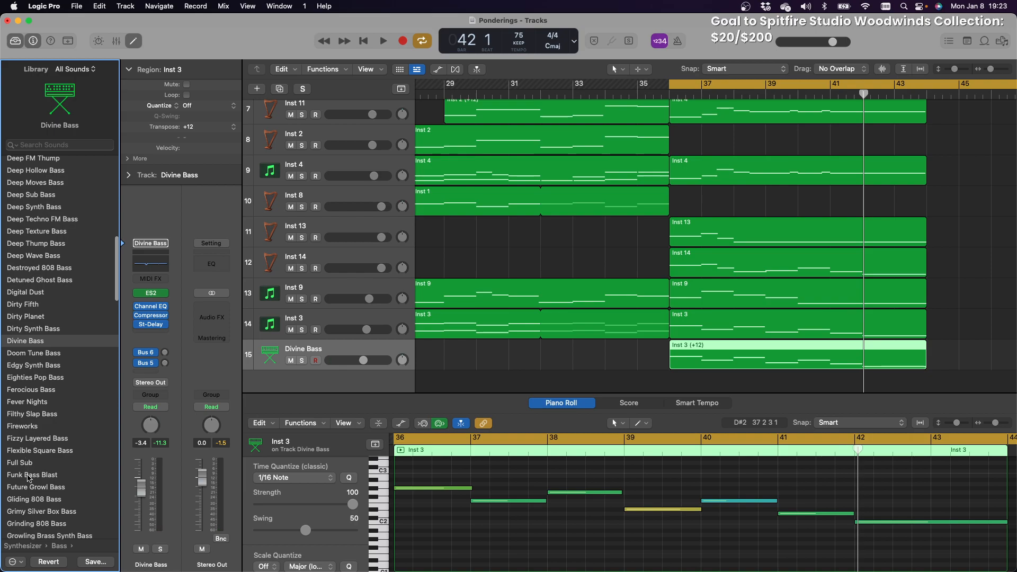
click(35, 500)
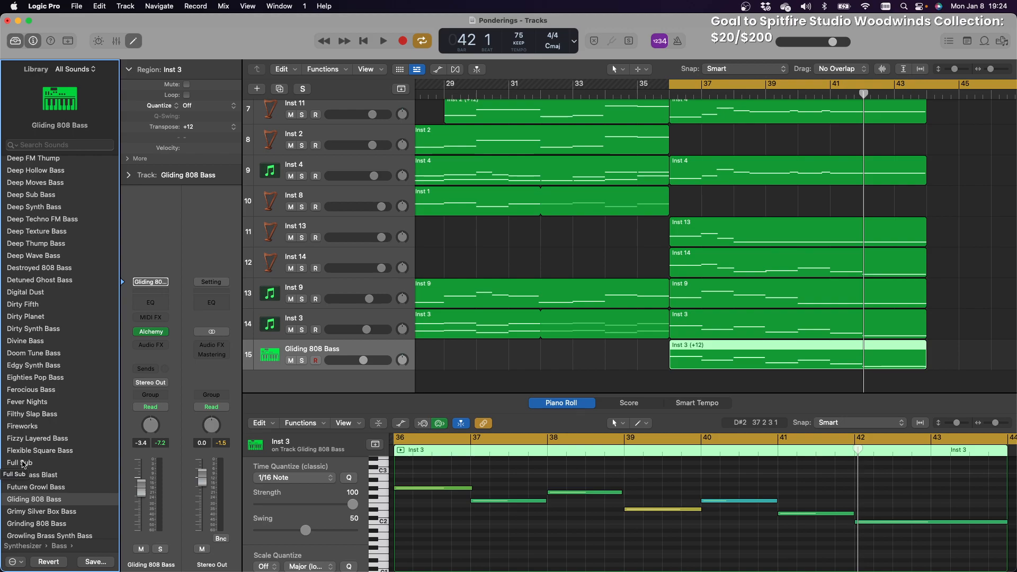
click(41, 492)
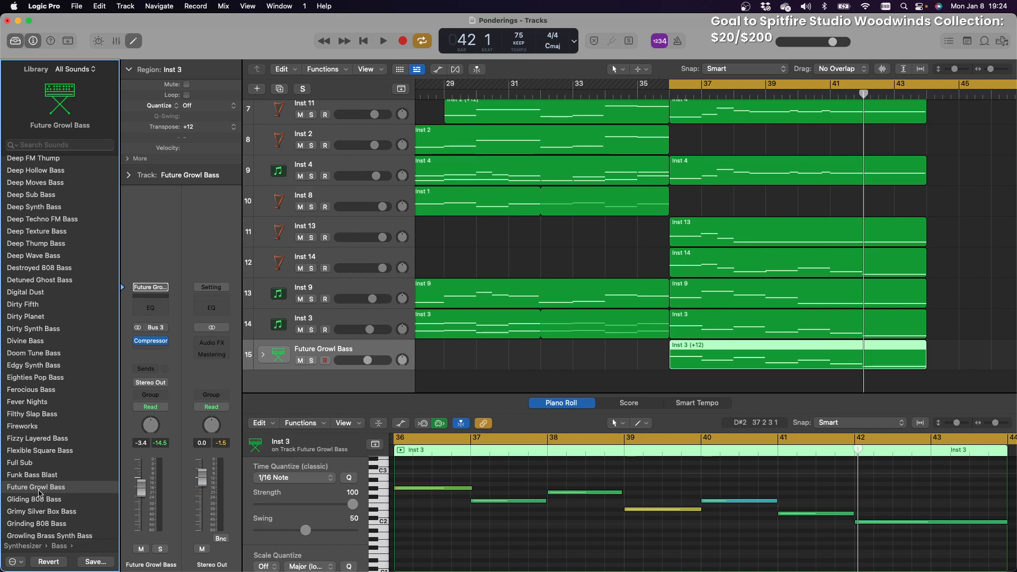
scroll(52, 487, down, 10)
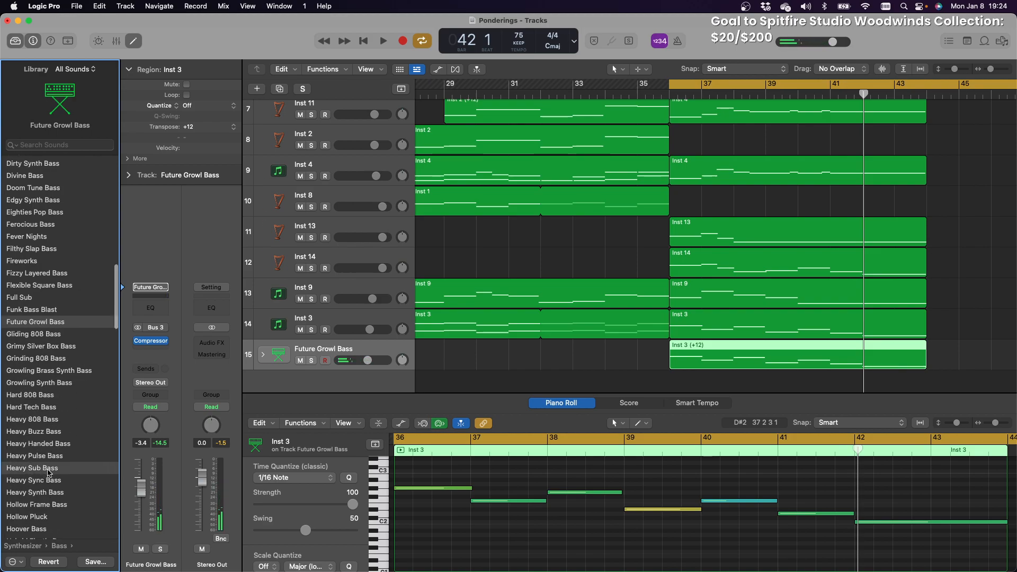
click(47, 470)
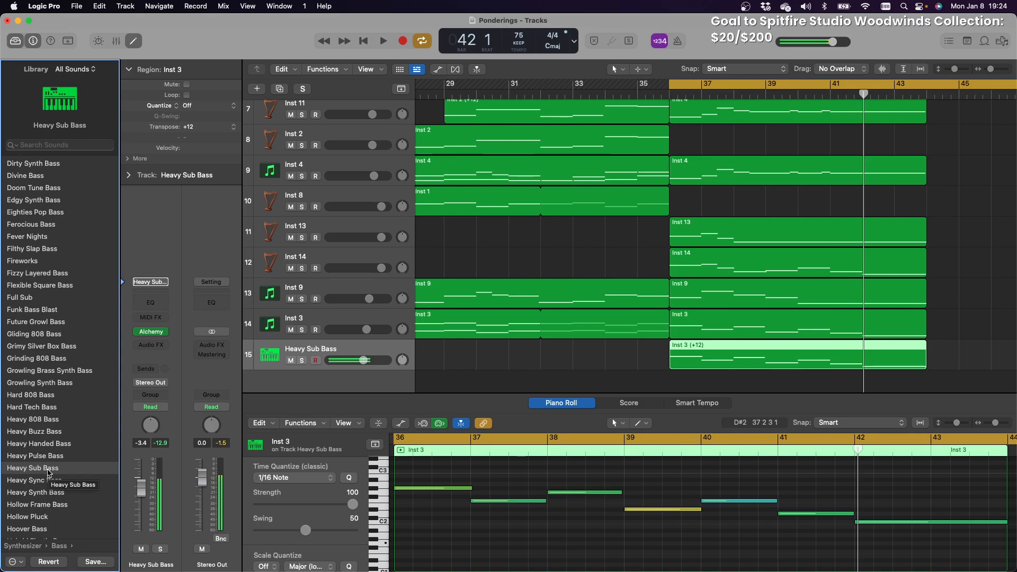
click(27, 420)
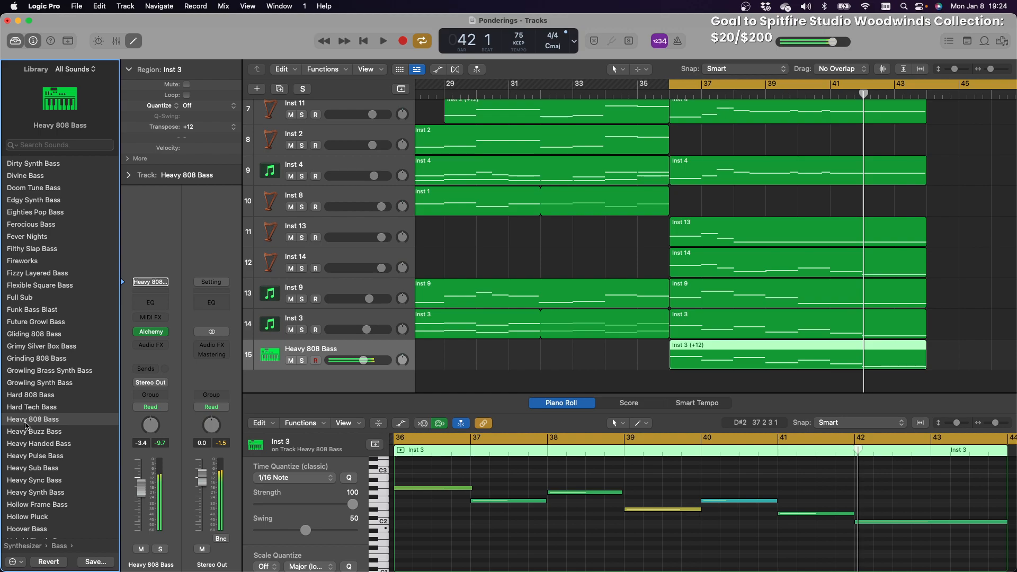
Compare the Low Growl Bass and Lo-Fi Drive 808 Bass patches on the bottom bass track and load Low Growl Bass
scroll(60, 473, down, 1)
scroll(60, 473, down, 8)
scroll(57, 461, up, 1)
scroll(54, 459, up, 1)
click(39, 491)
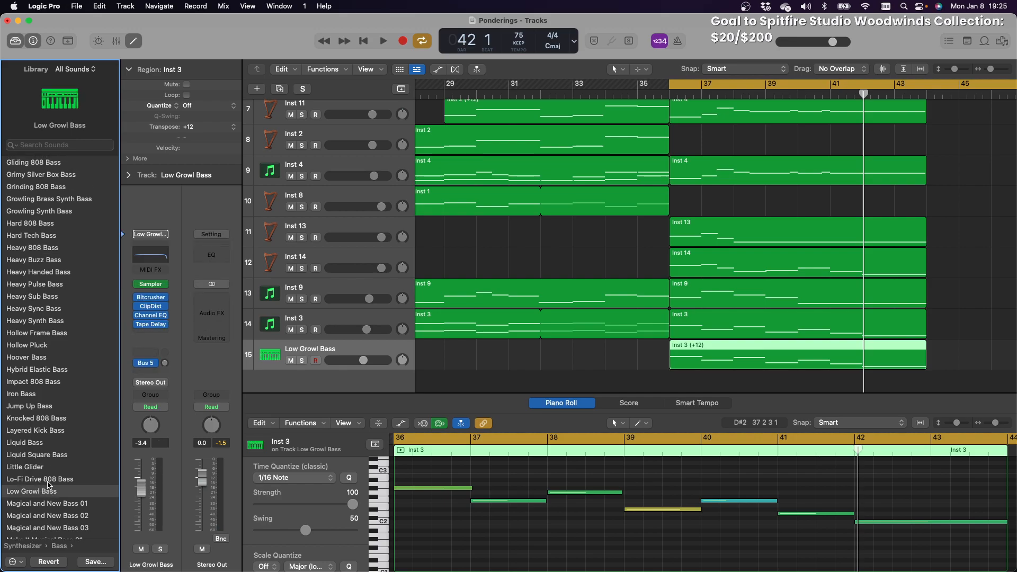
click(48, 480)
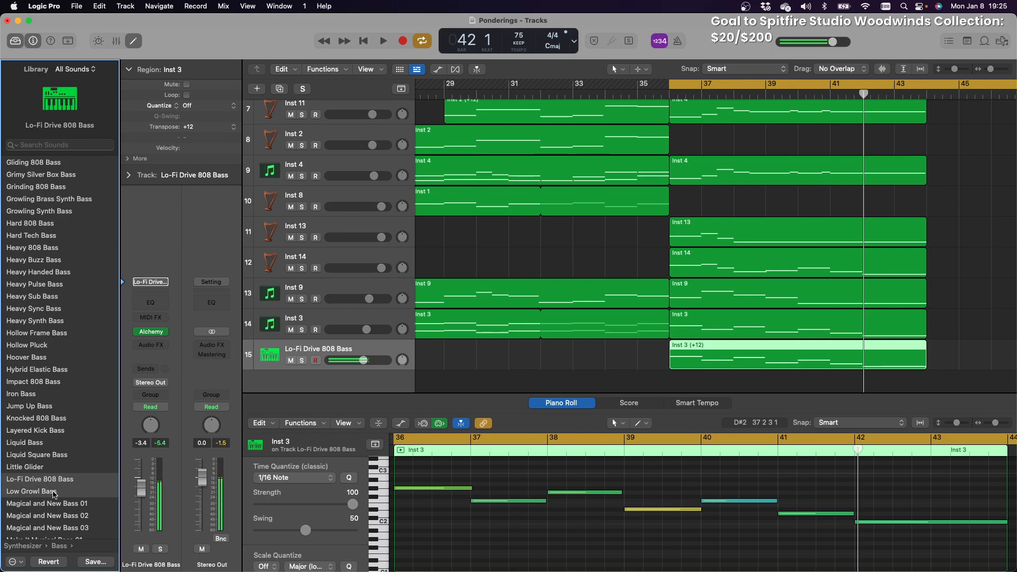
click(98, 492)
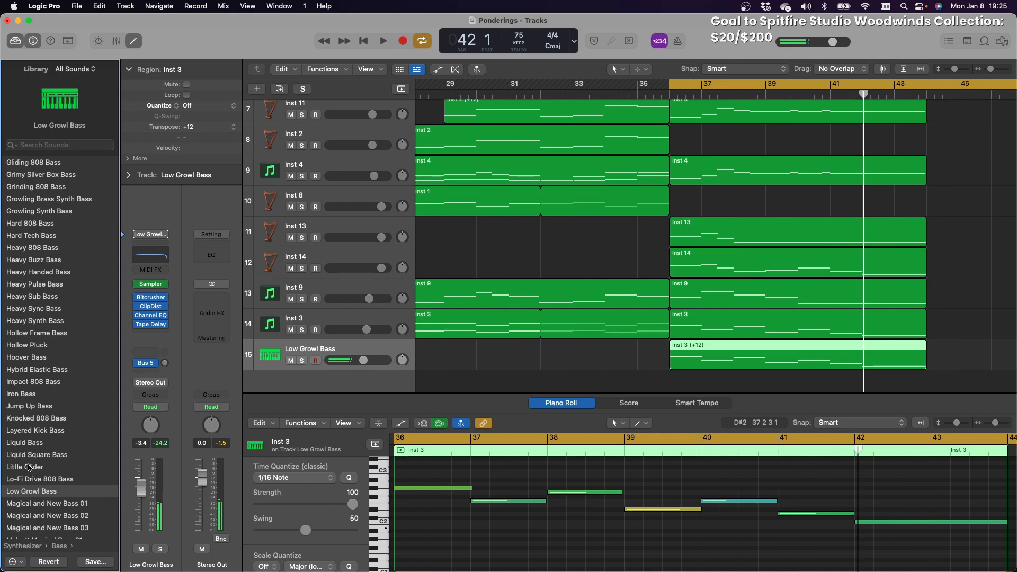
Try out the Liquid Bass and Opaque Deep Bass patches on the bottom bass track
click(29, 444)
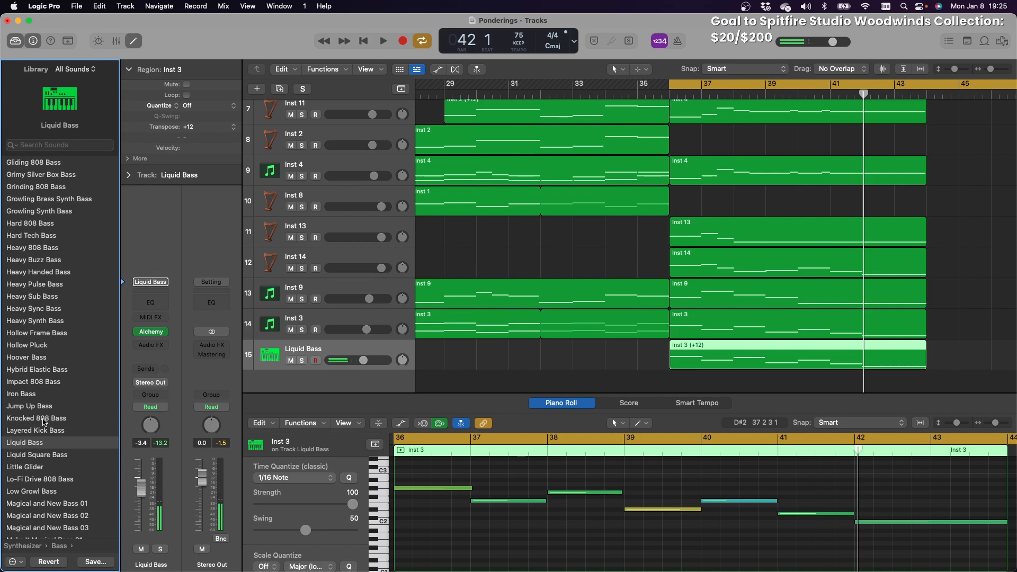
scroll(45, 424, down, 5)
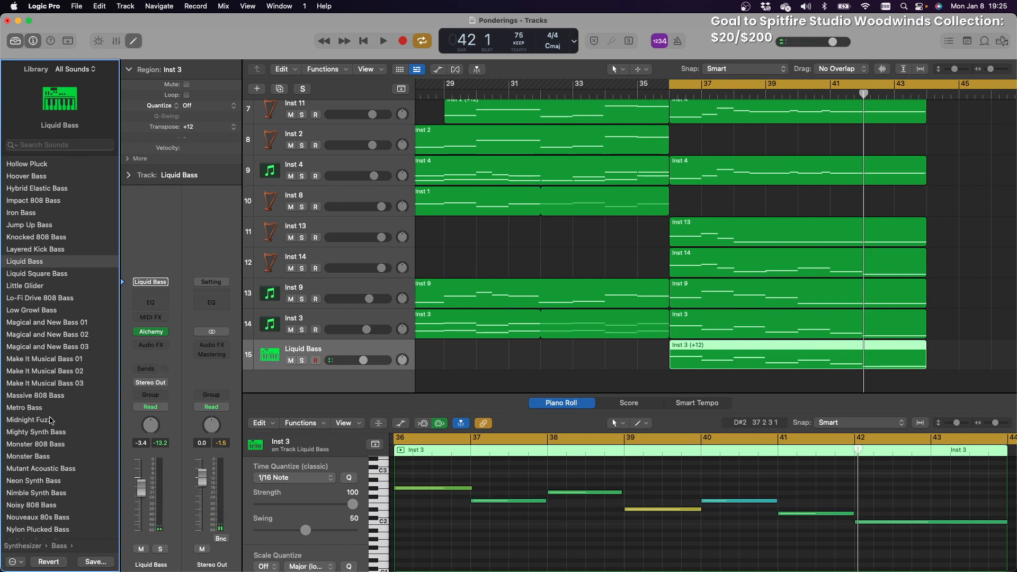
scroll(34, 452, down, 4)
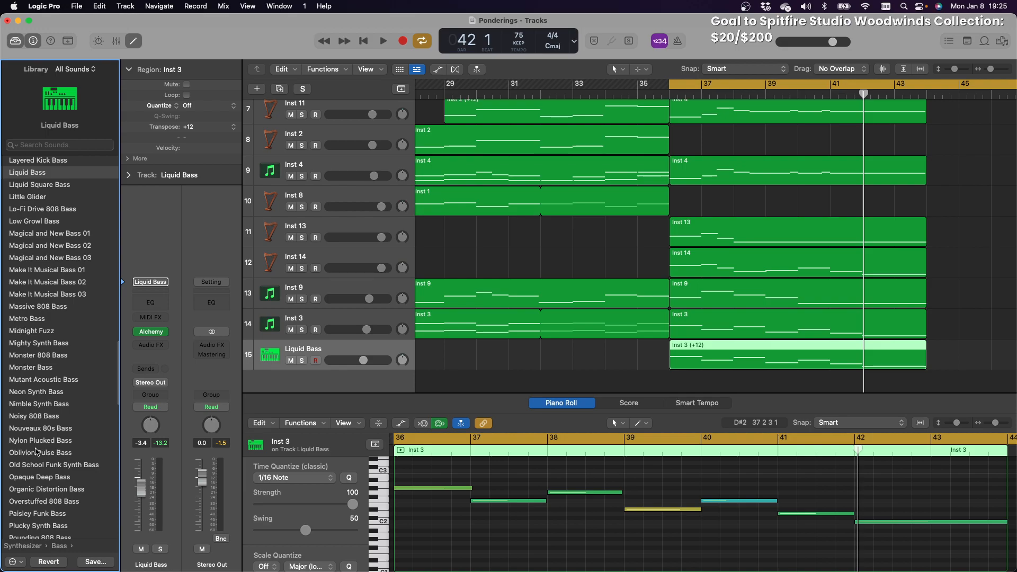
click(51, 480)
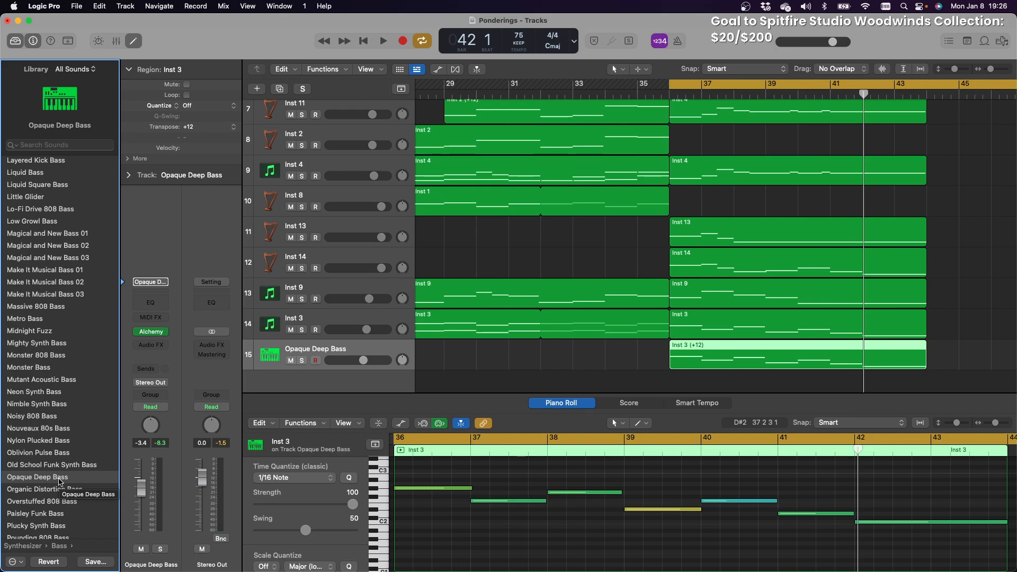
Try out the Pulse Bass and Pulse Legato Bass patches on the bottom bass track
scroll(45, 456, down, 5)
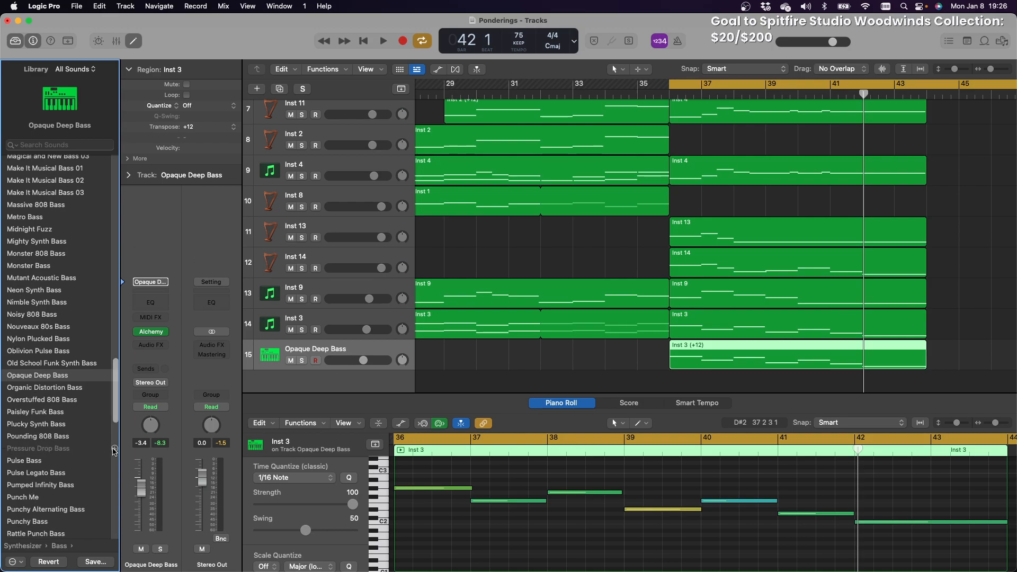
click(23, 461)
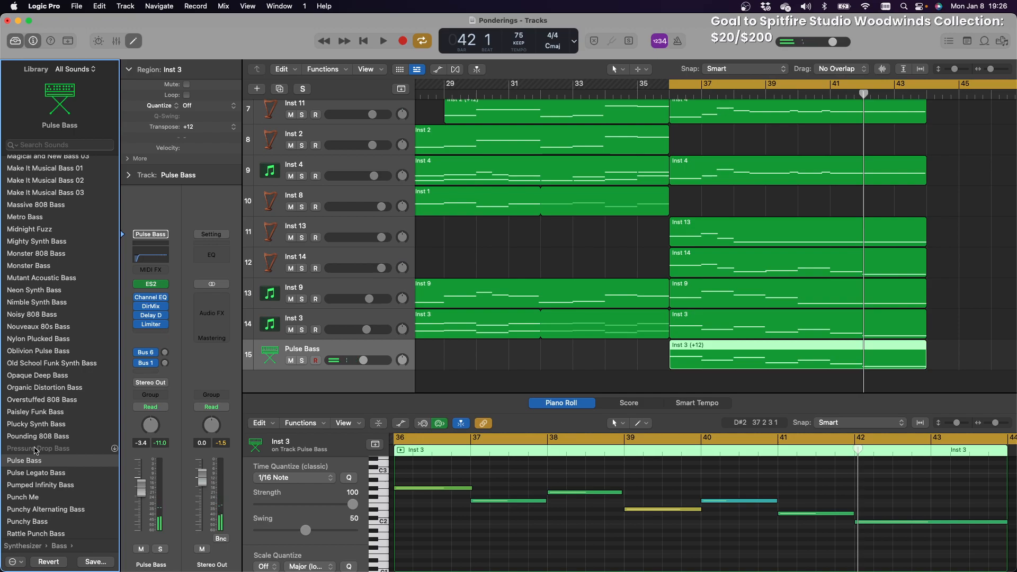
scroll(35, 444, down, 5)
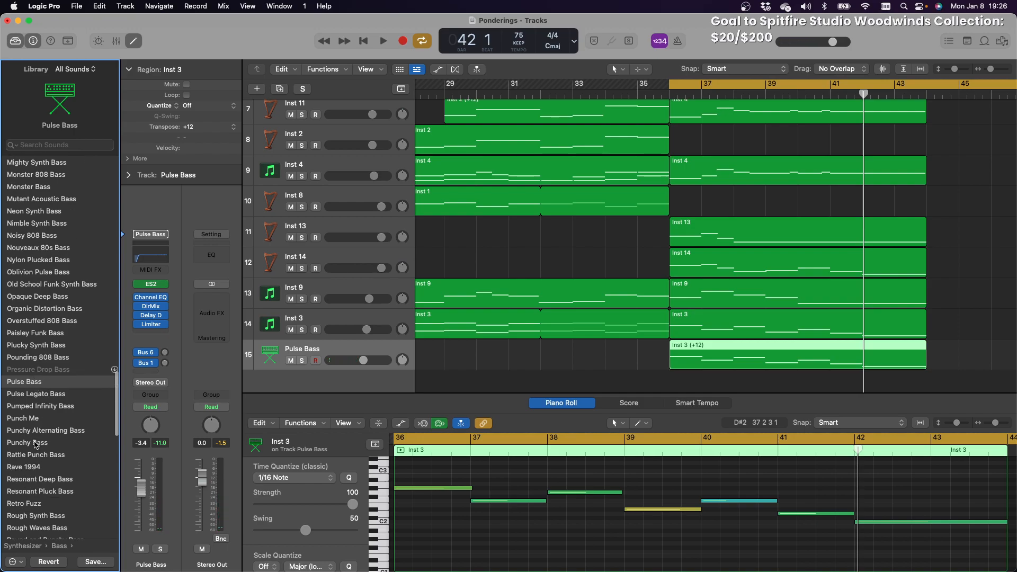
click(26, 395)
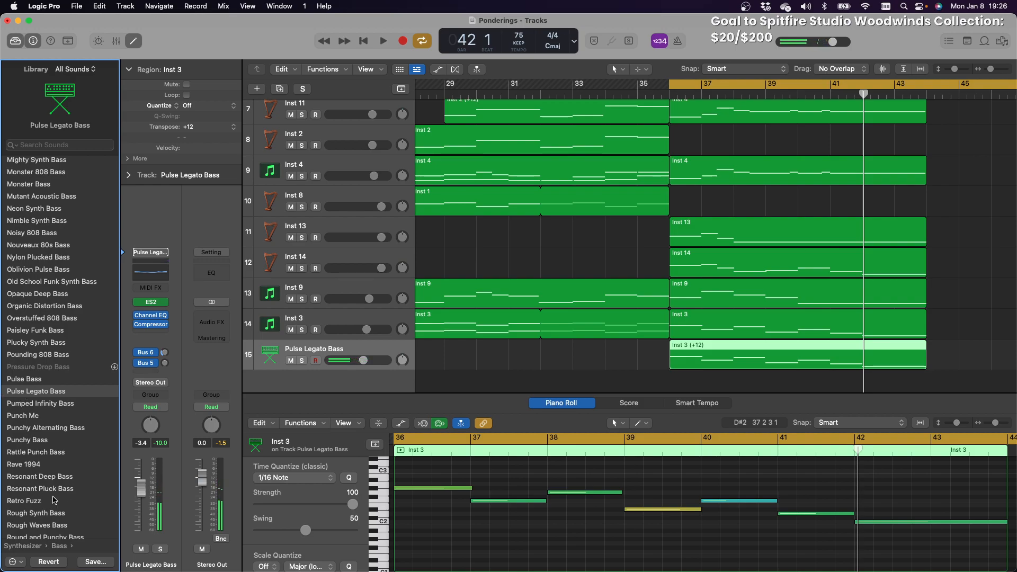
Compare the Resonant Deep Bass and Rave 1994 patches on the bottom bass track and load Resonant Deep Bass
click(59, 476)
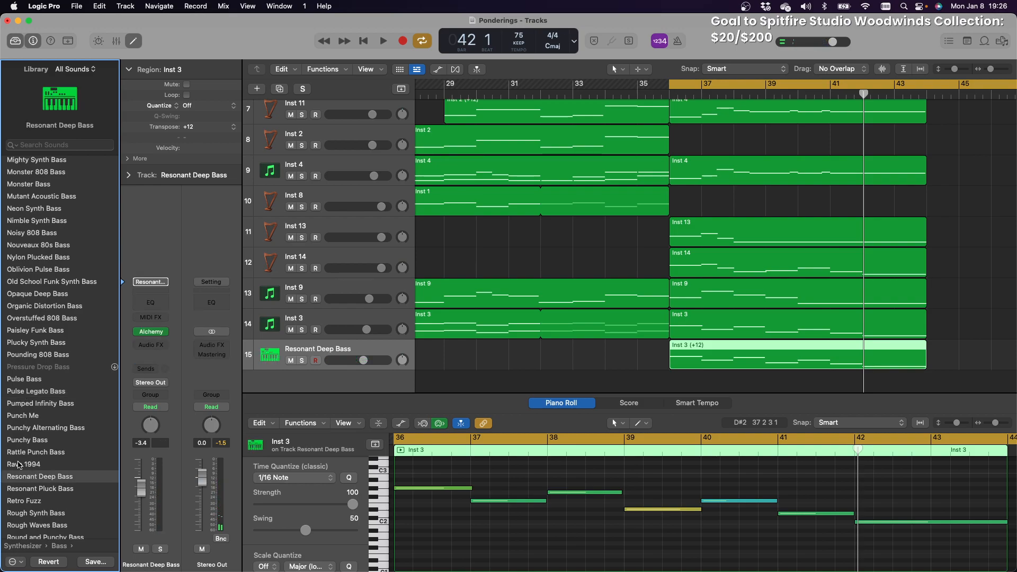
click(50, 469)
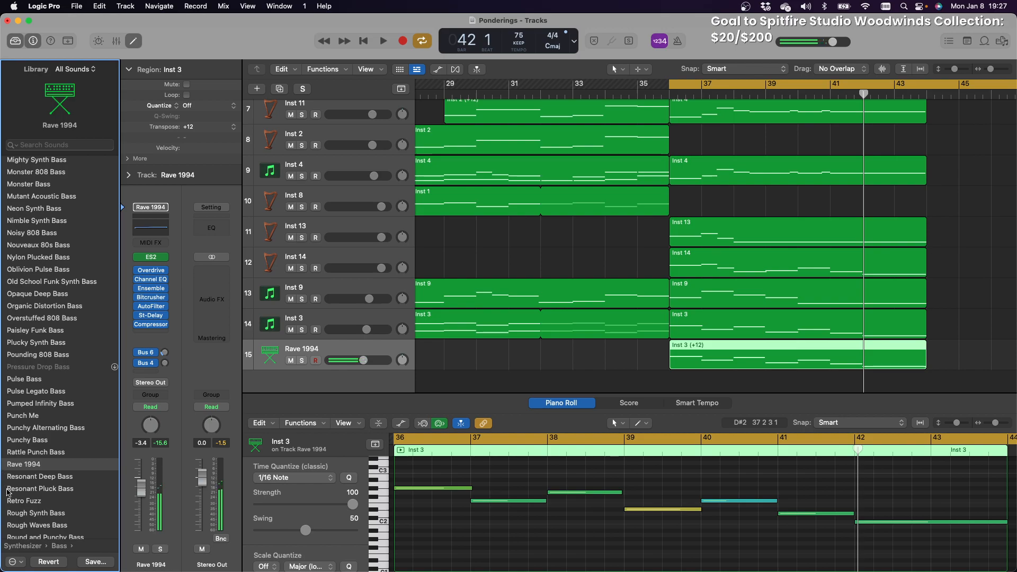
click(50, 479)
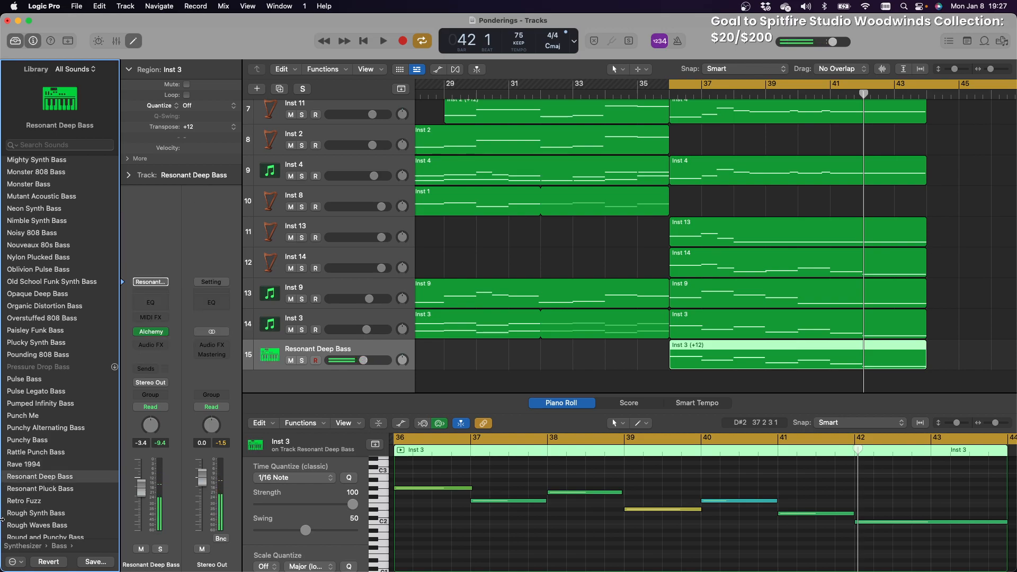
Browse further through the synth bass patches and try out Round House Bass on the bottom bass track
scroll(51, 507, down, 6)
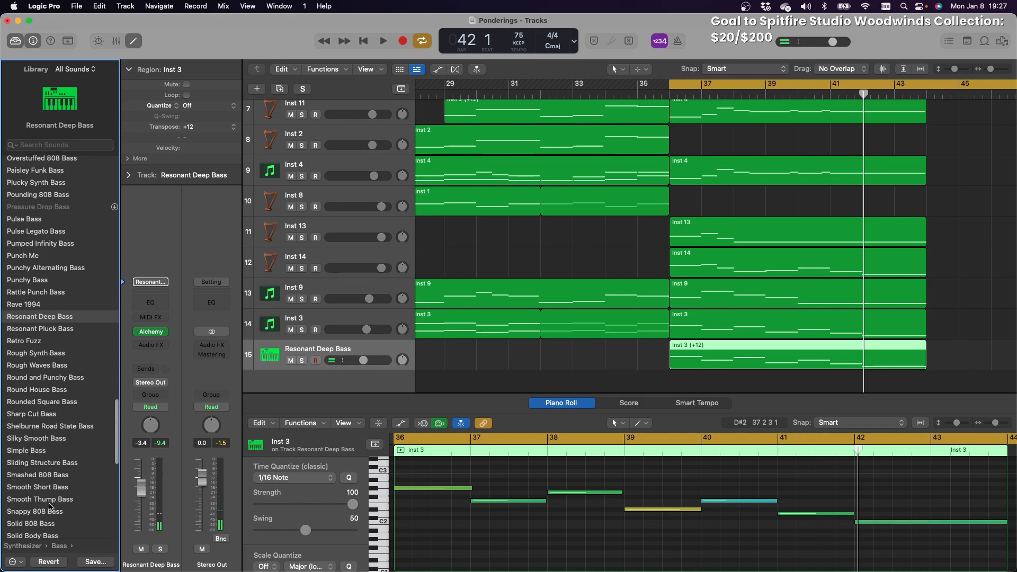
scroll(50, 508, up, 1)
scroll(52, 510, up, 1)
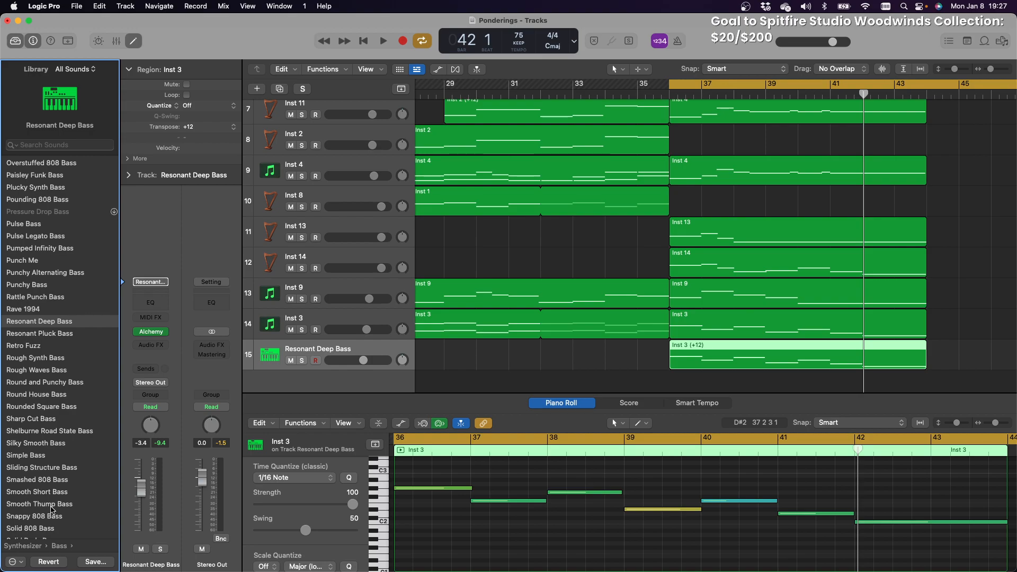
scroll(51, 510, right, 1)
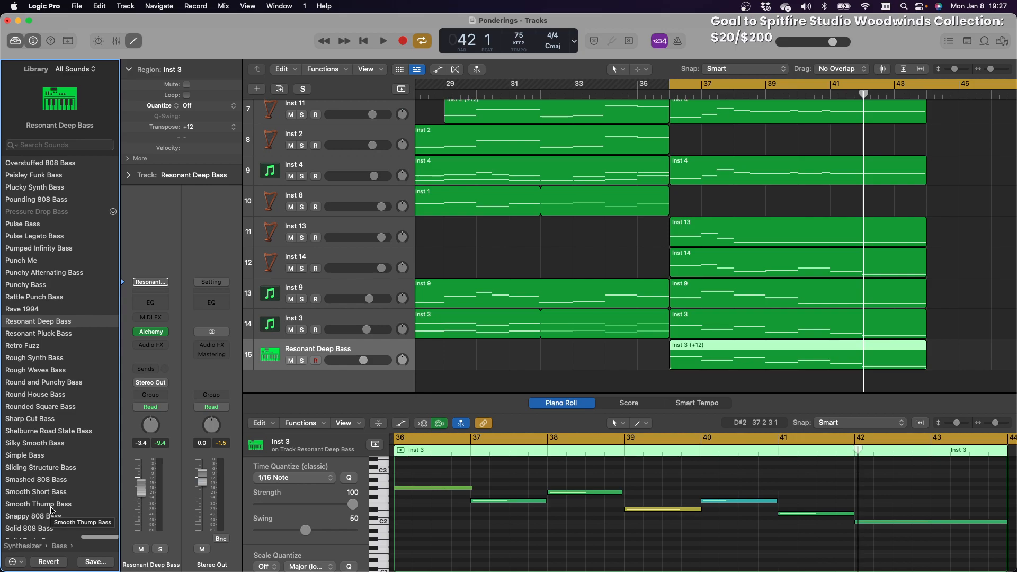
scroll(47, 492, up, 1)
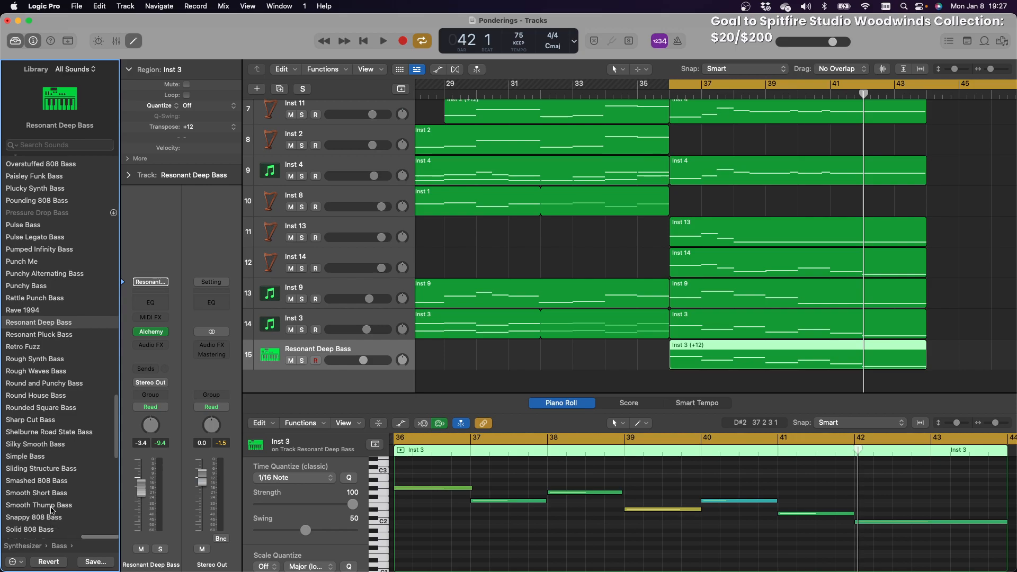
scroll(48, 494, up, 1)
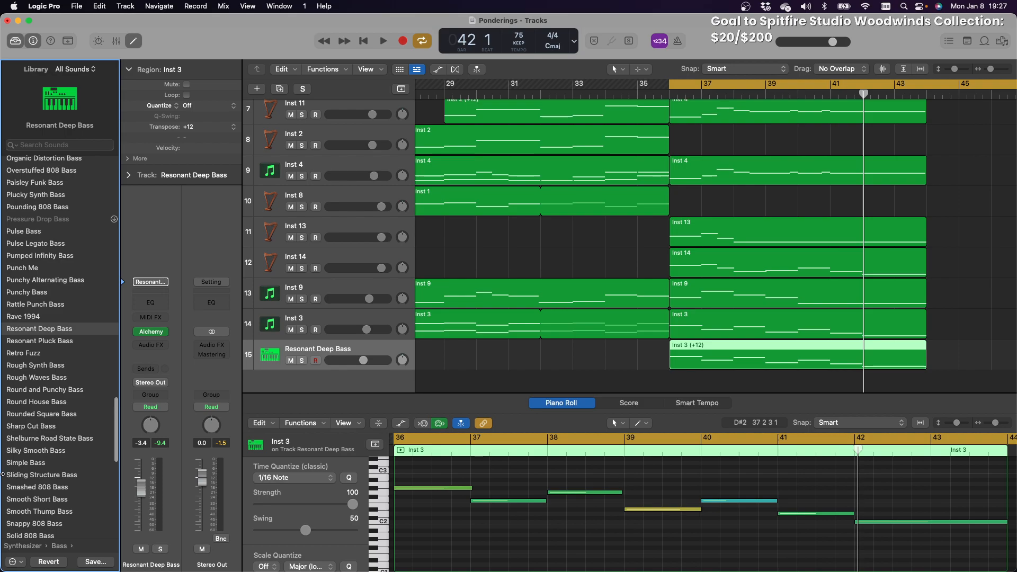
scroll(24, 471, down, 5)
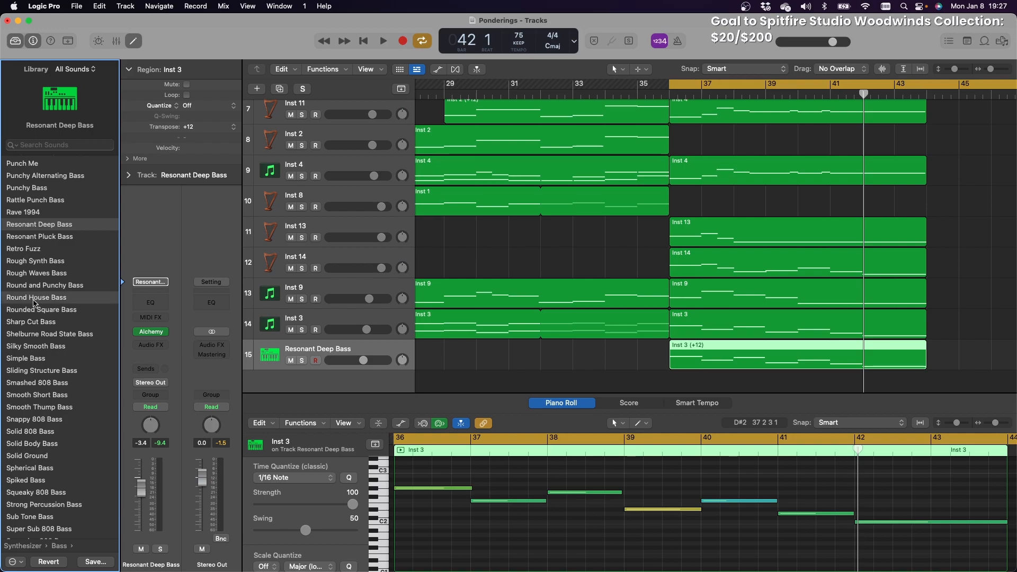
click(33, 300)
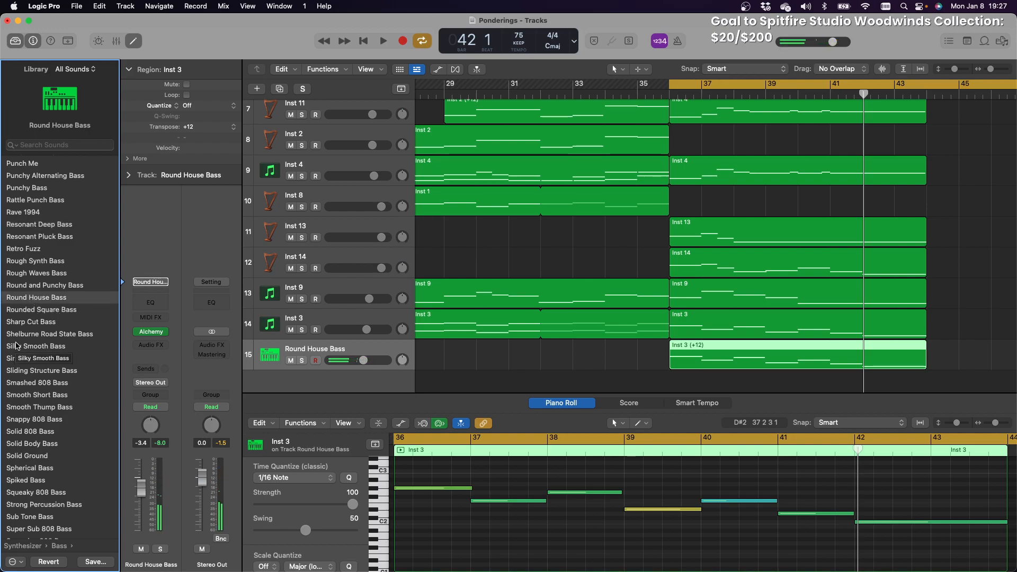
Try out the Tesla Bass and Tech Bass patches on the bottom bass track
scroll(34, 348, down, 8)
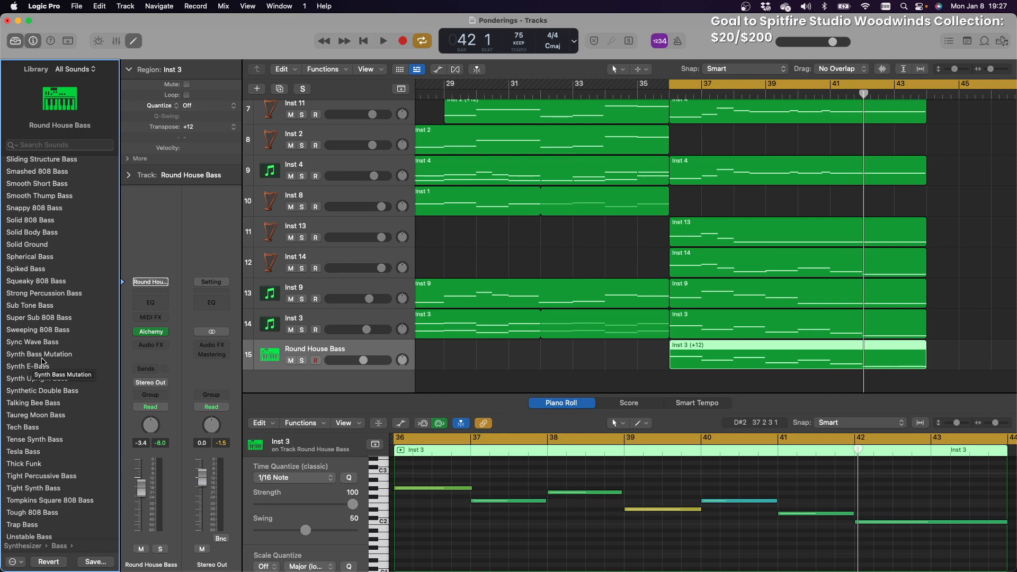
scroll(42, 360, down, 5)
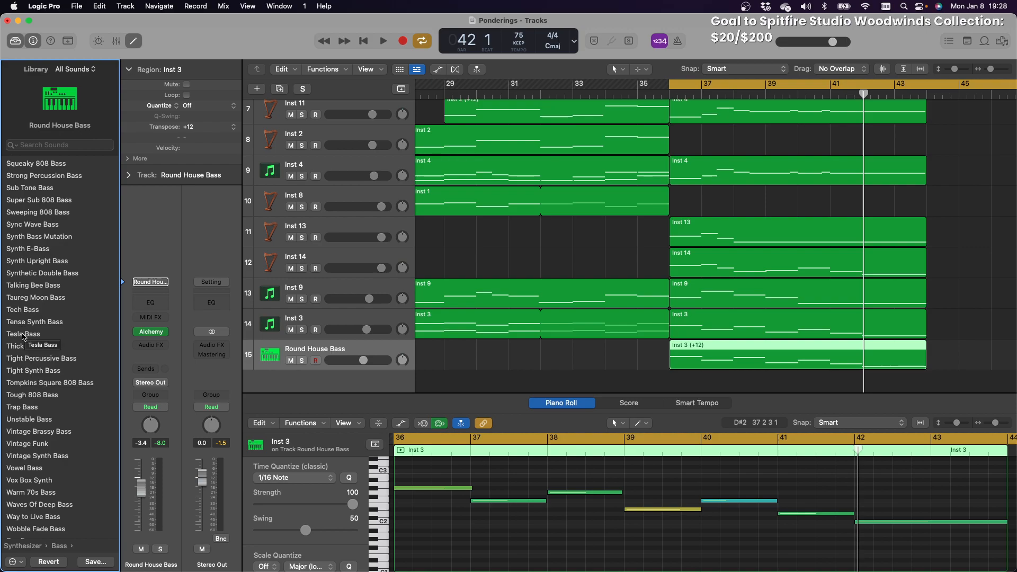
click(23, 335)
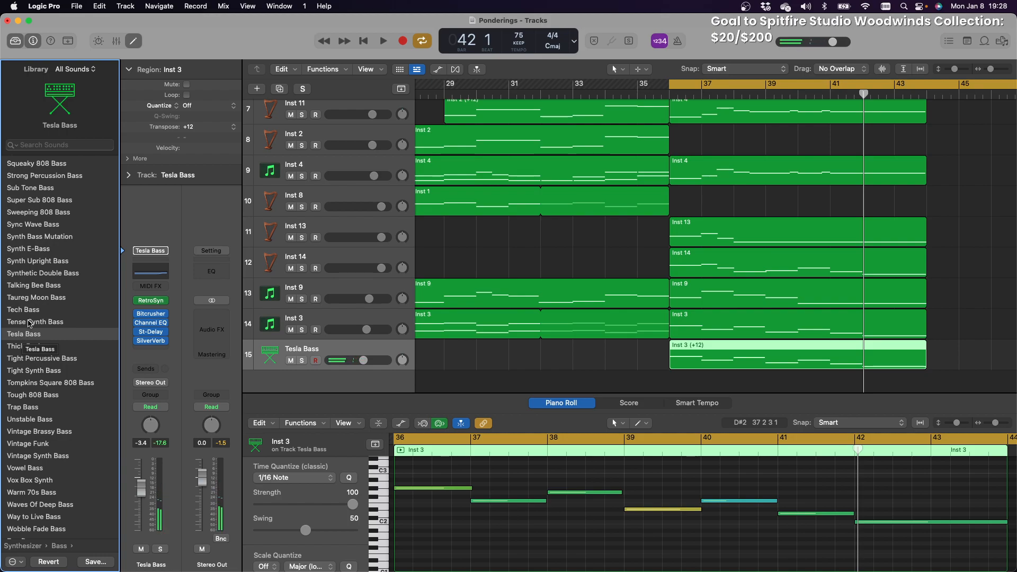
click(29, 311)
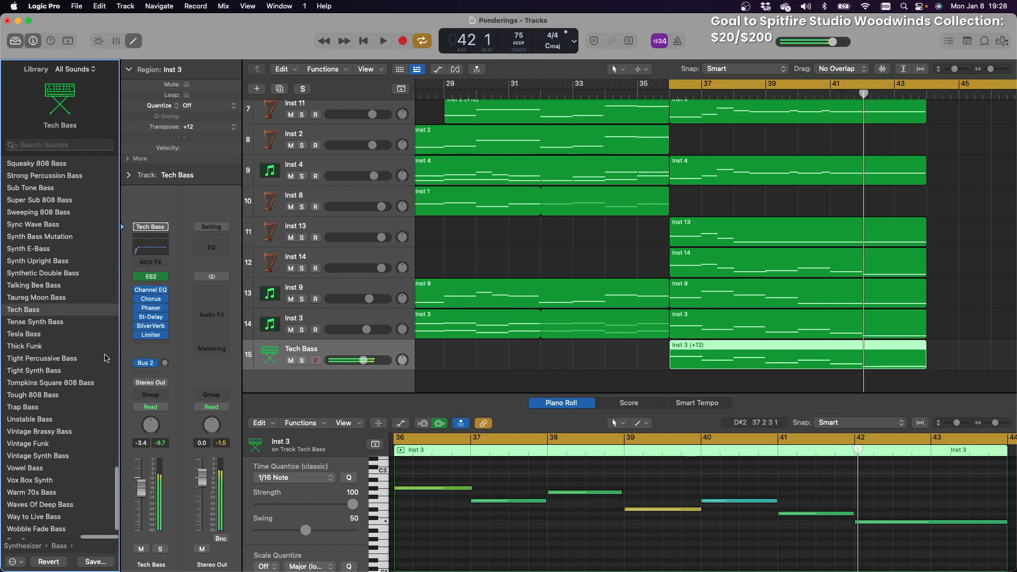
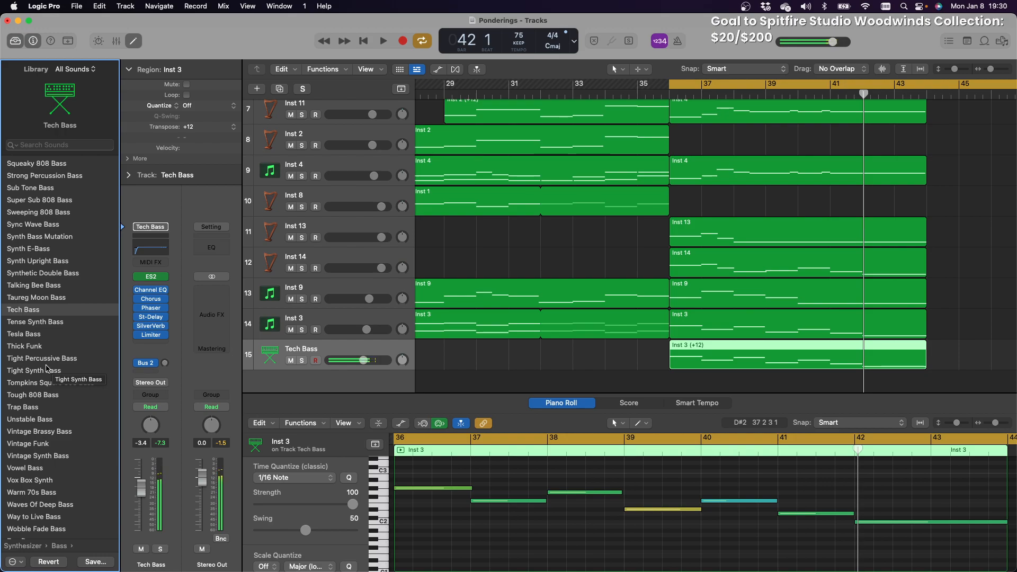
Try out the Unstable Bass, Vintage Brassy Bass and Vintage Funk patches on the bottom bass track
click(25, 420)
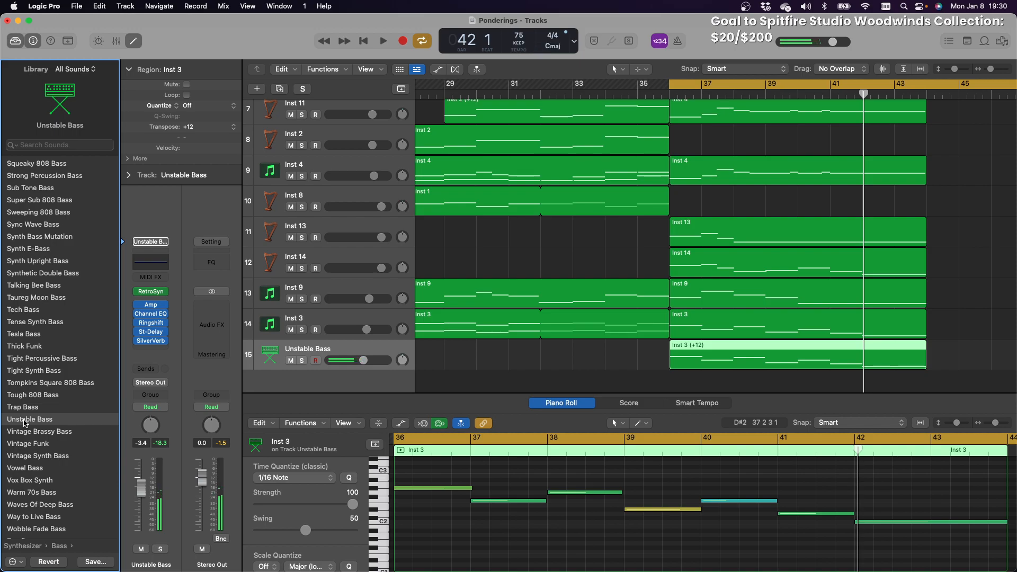
click(20, 435)
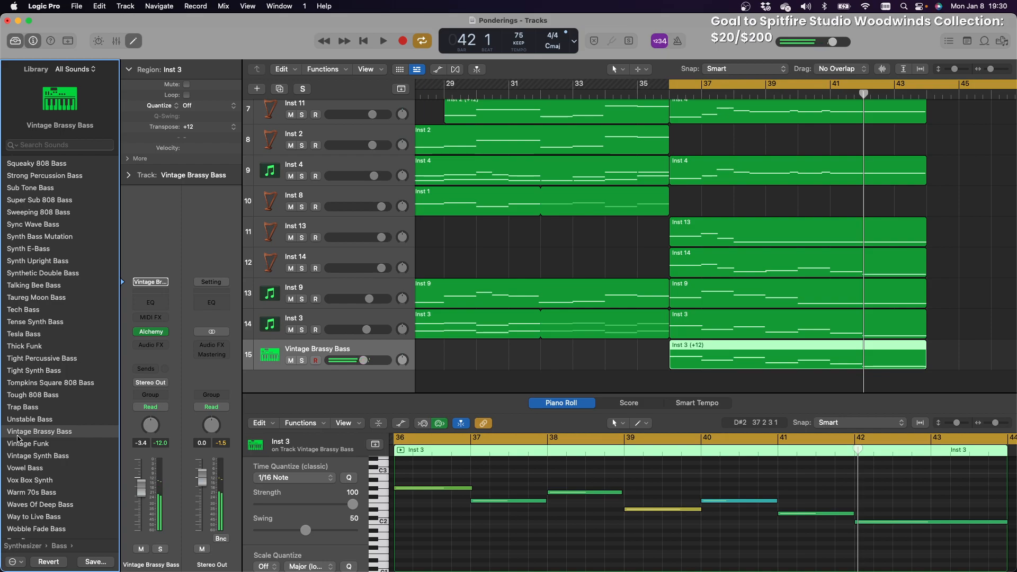
scroll(19, 444, down, 1)
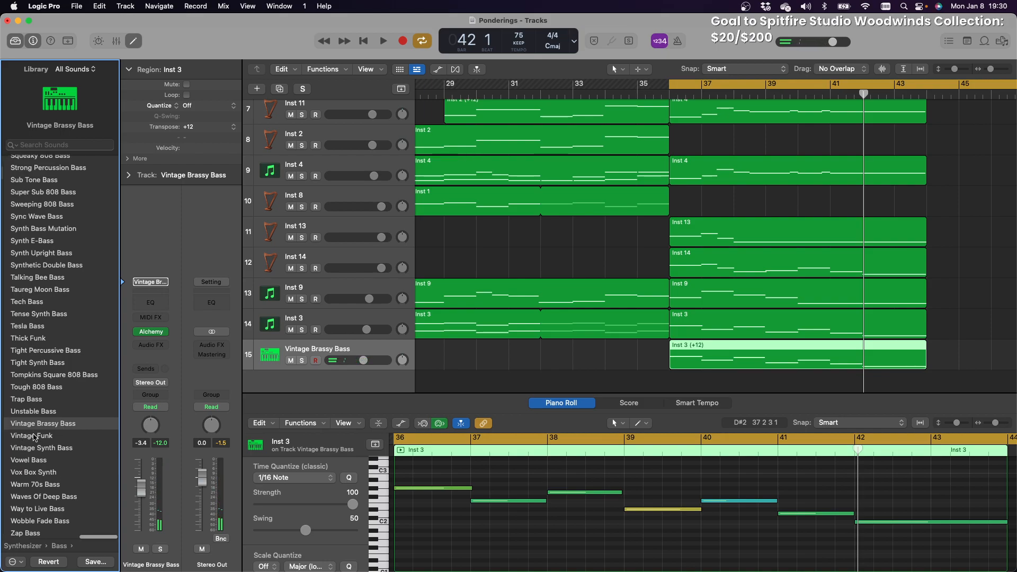
click(33, 438)
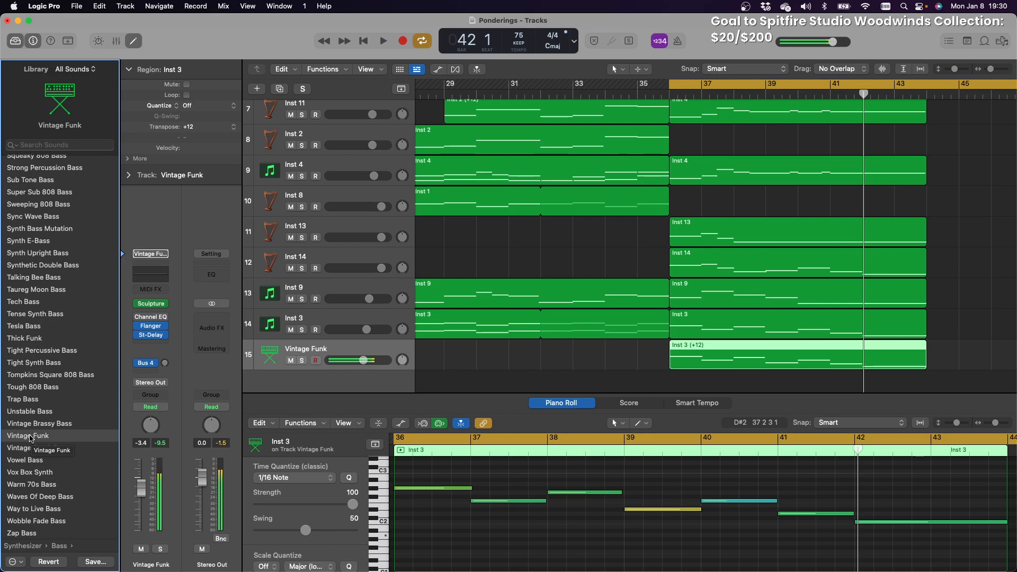
Try out the Vowel Bass, Vox Box Synth and Thick Funk patches on the bottom bass track and return to Tech Bass
click(21, 461)
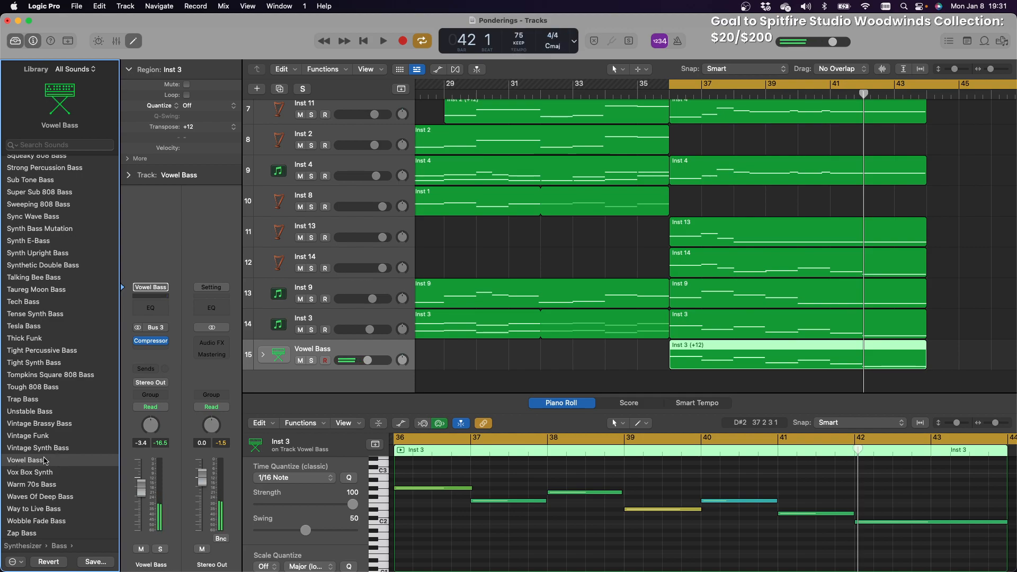
click(48, 475)
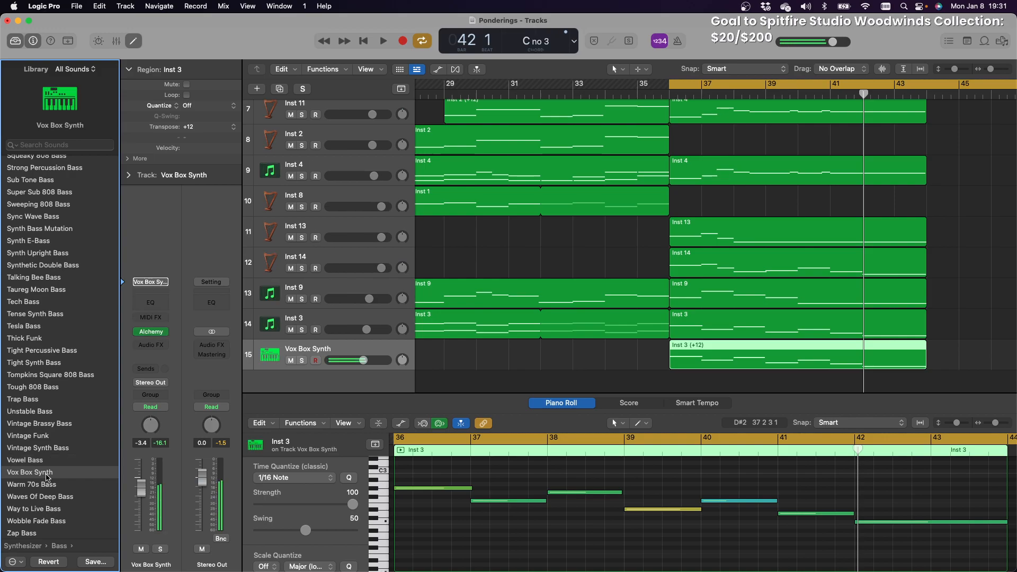
click(58, 337)
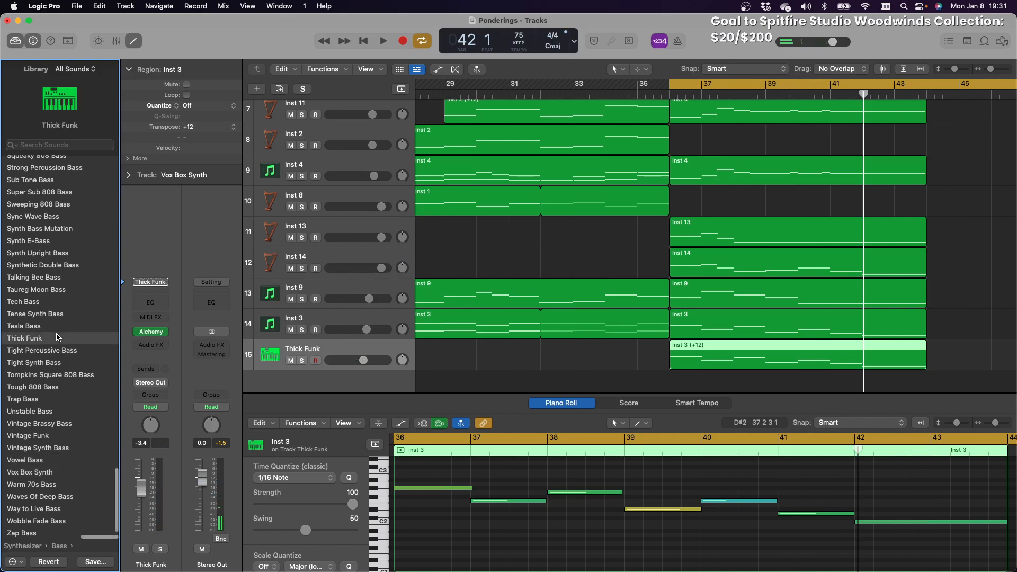
click(45, 303)
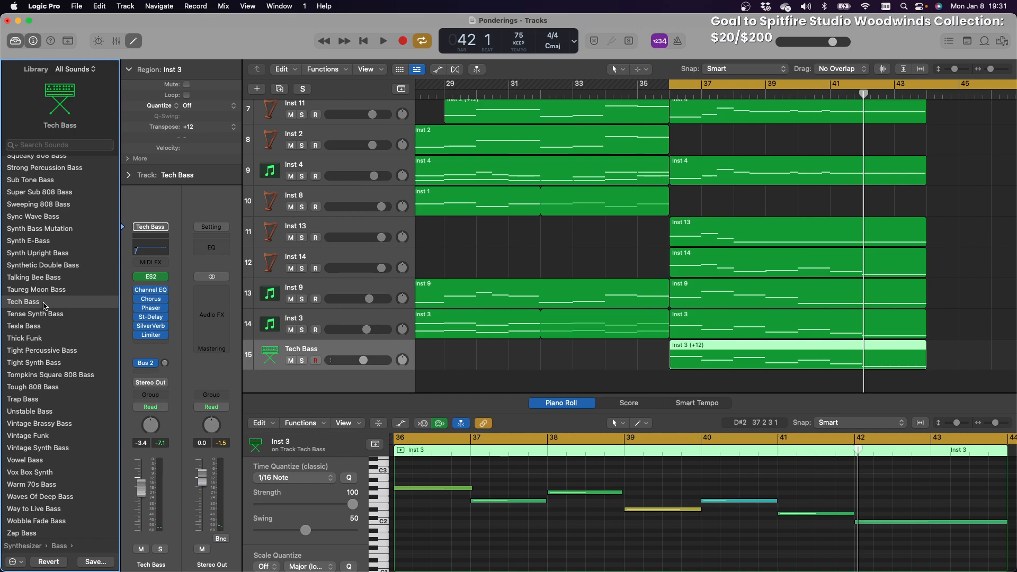
Try out the Way to Live Bass and Waves Of Deep Bass patches on the bottom bass track
scroll(47, 318, down, 1)
click(51, 510)
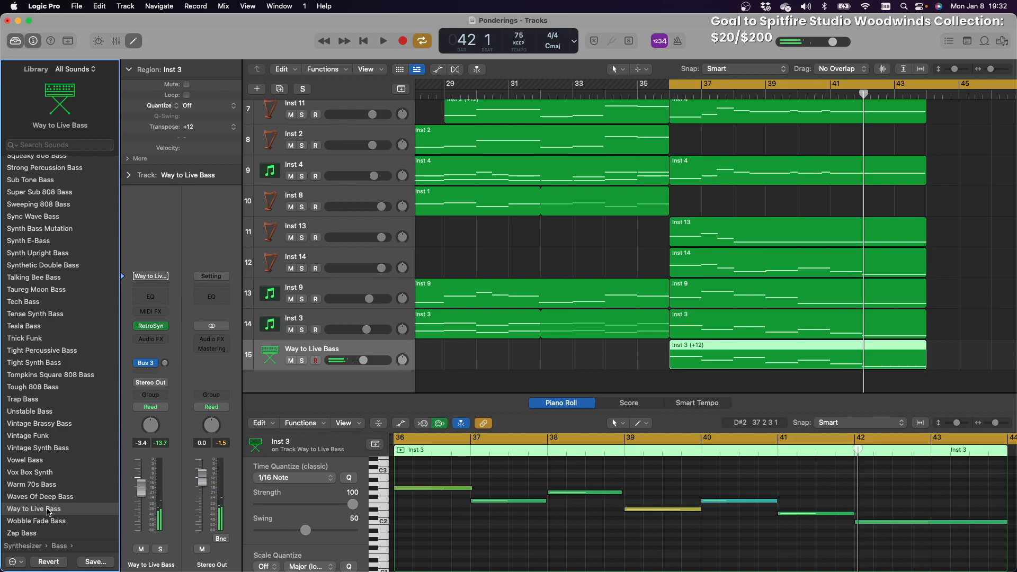
click(49, 497)
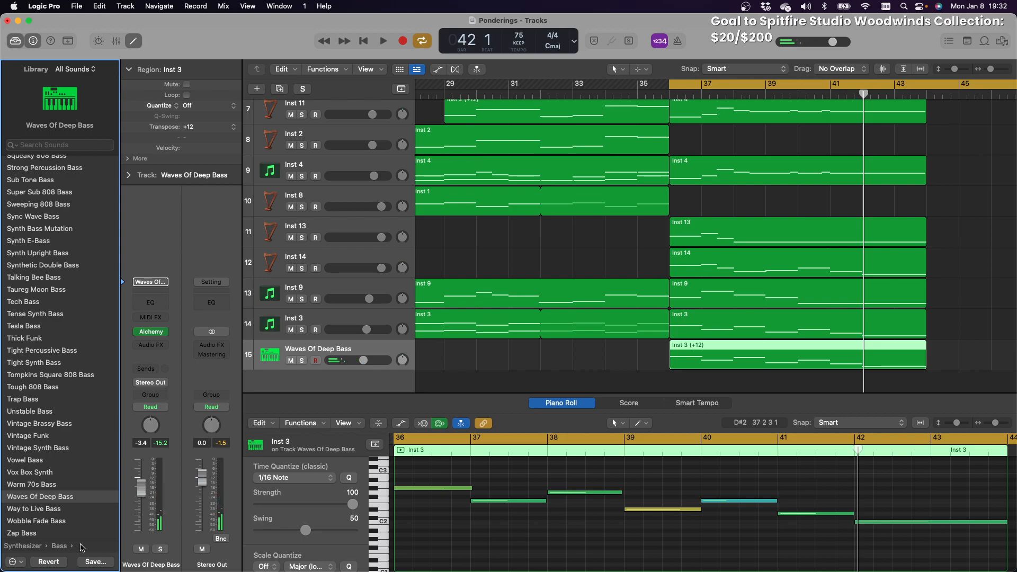
Switch to the EDM Bass category of synthesizer sounds and load the Dark Bass Drive patch on the bottom bass track
click(59, 547)
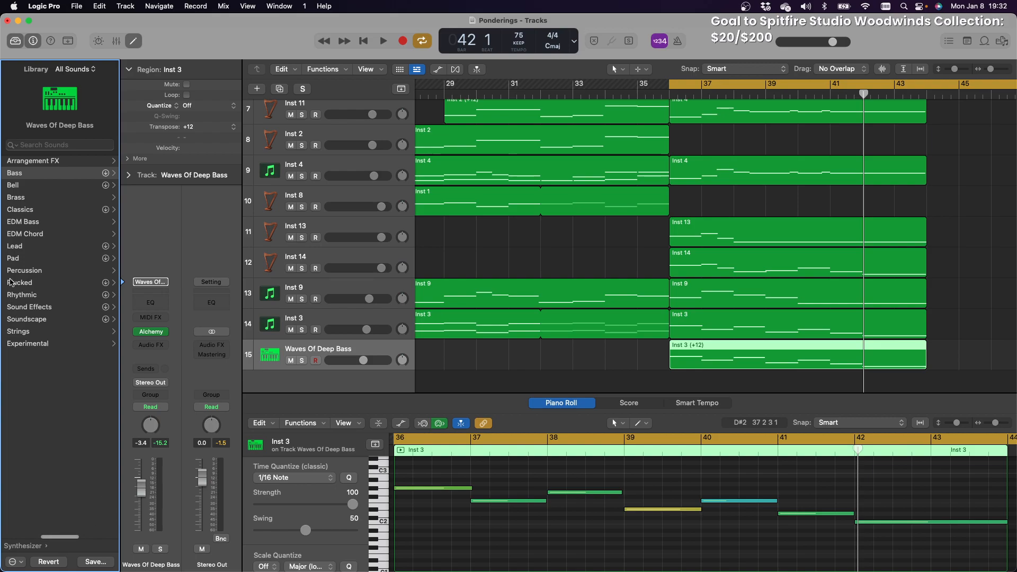
click(19, 225)
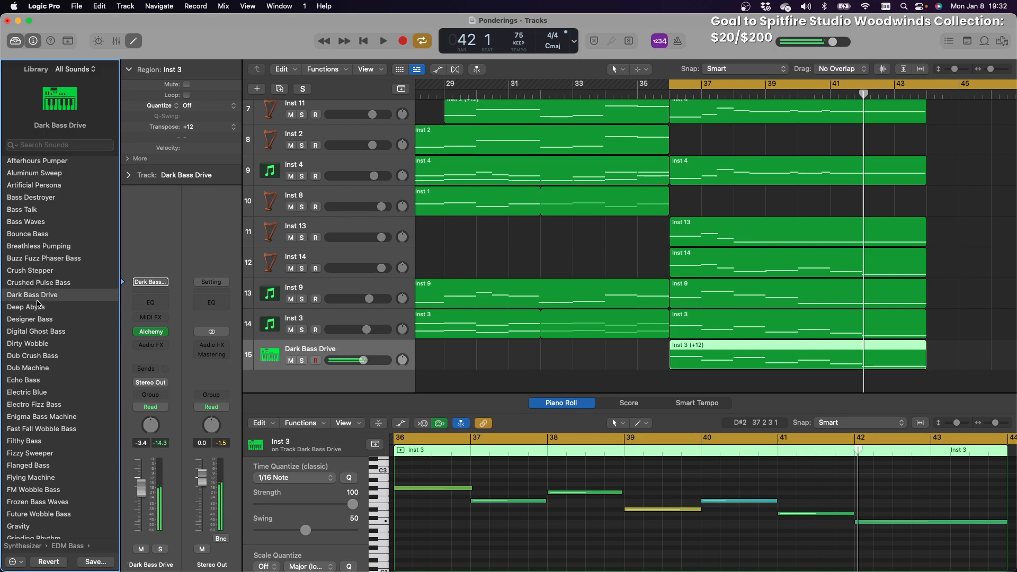
Try out the Dub Machine and Dirty Wobble patches on the bottom bass track
click(37, 369)
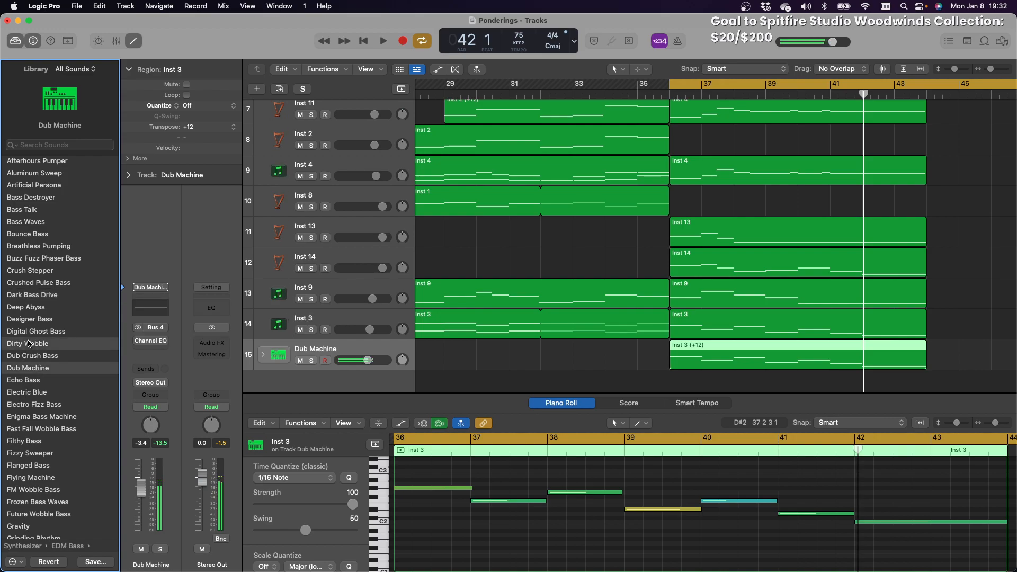
click(29, 346)
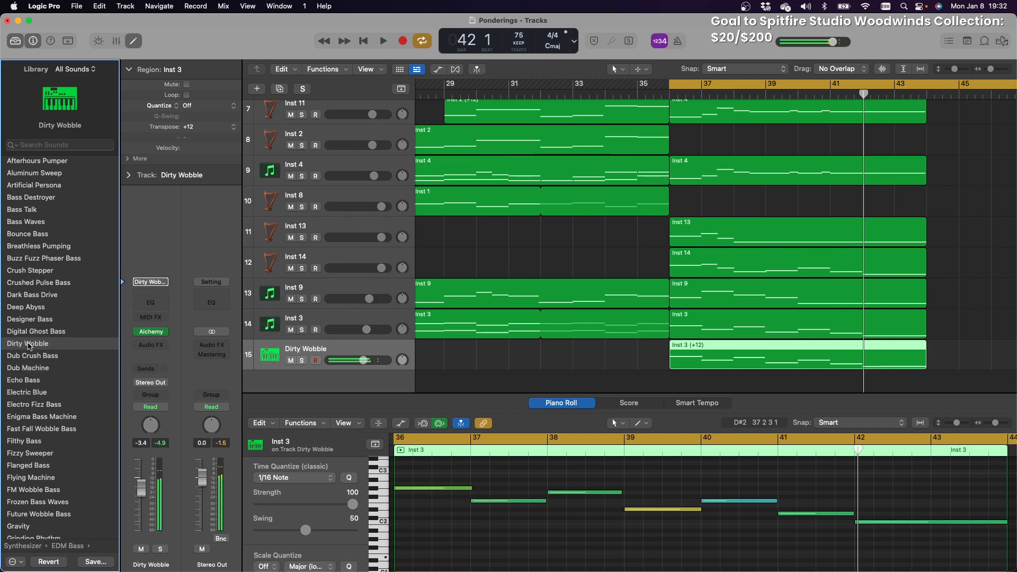
Load the Deep Sub Bass patch from the Bass category of synthesizer sounds on the bottom track and audition it in the arrangement
click(32, 547)
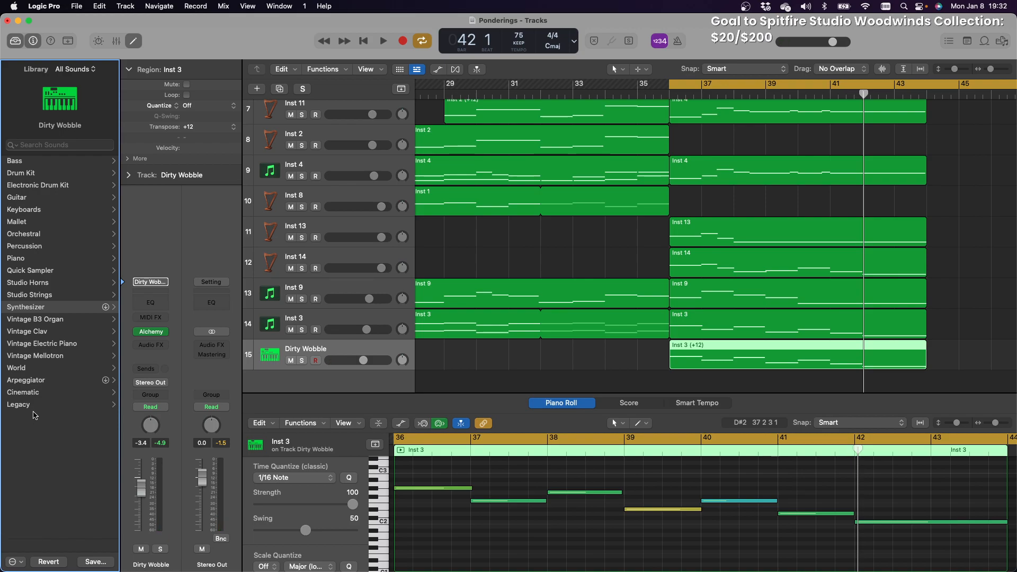
click(39, 309)
click(17, 174)
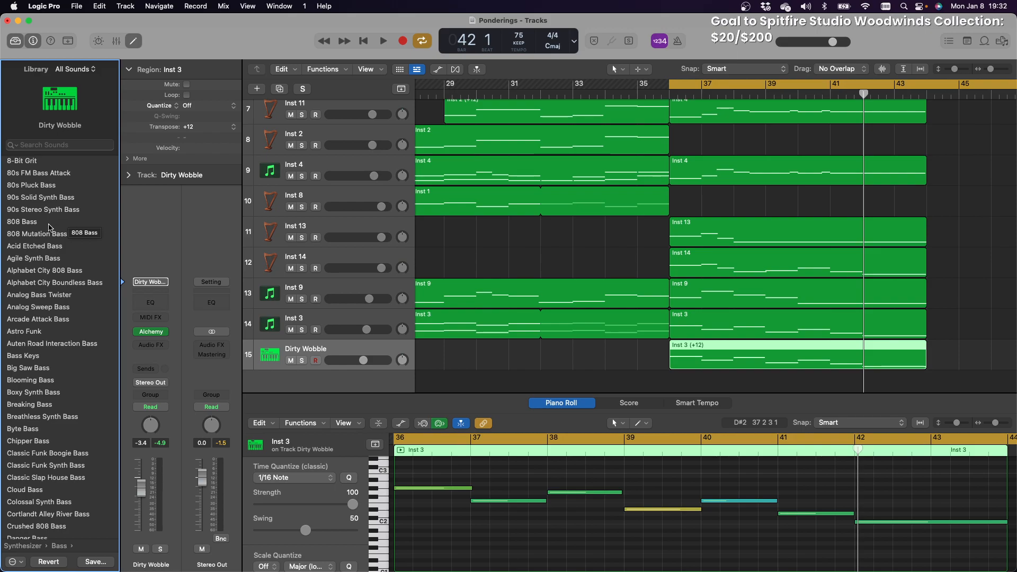
scroll(41, 246, down, 8)
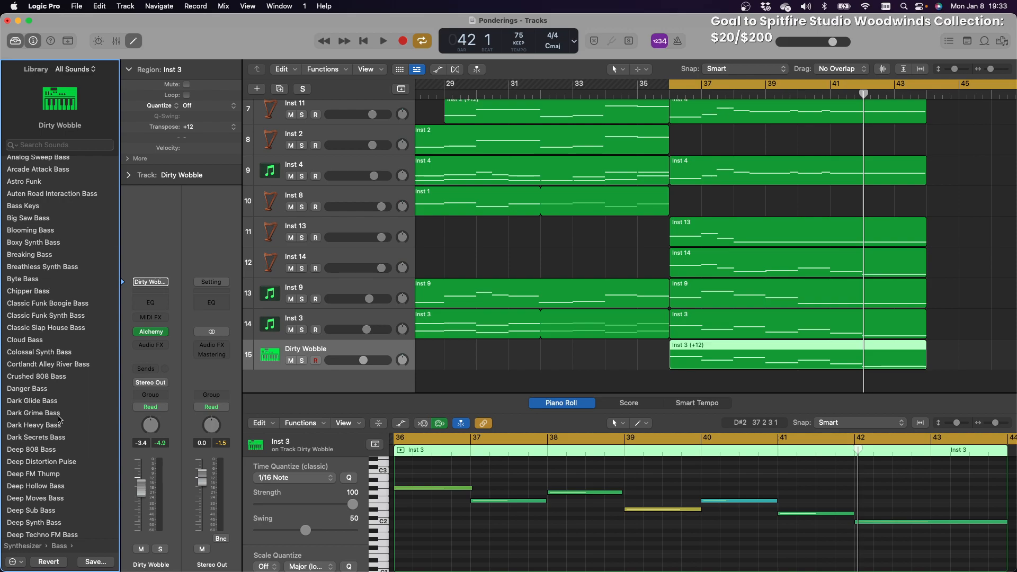
click(42, 511)
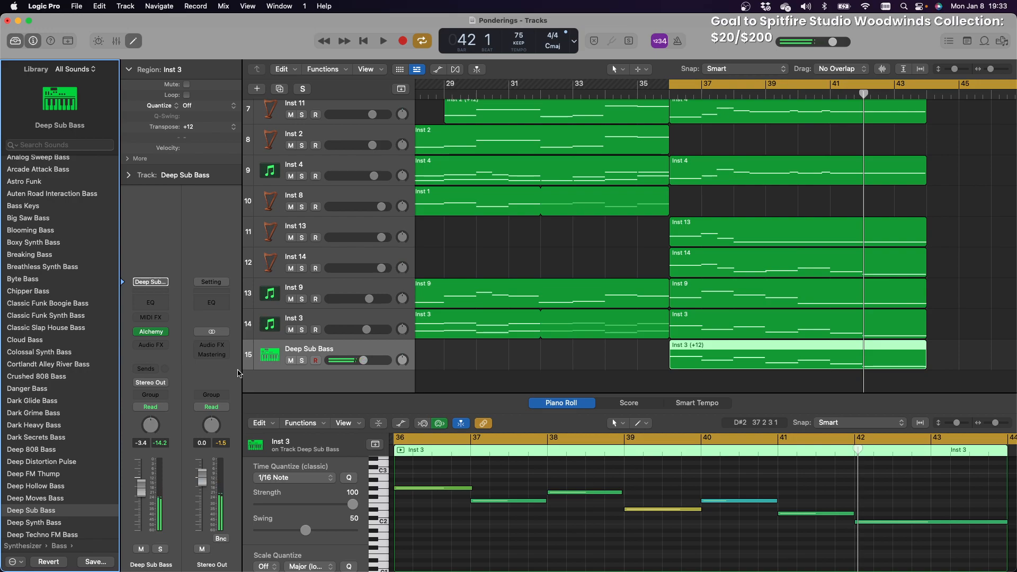
key(space)
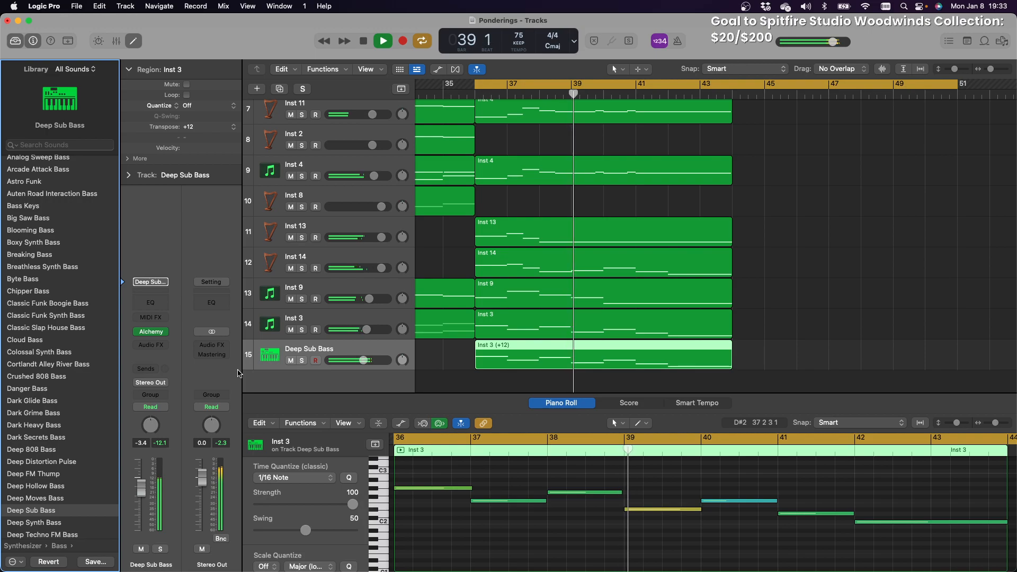
key(space)
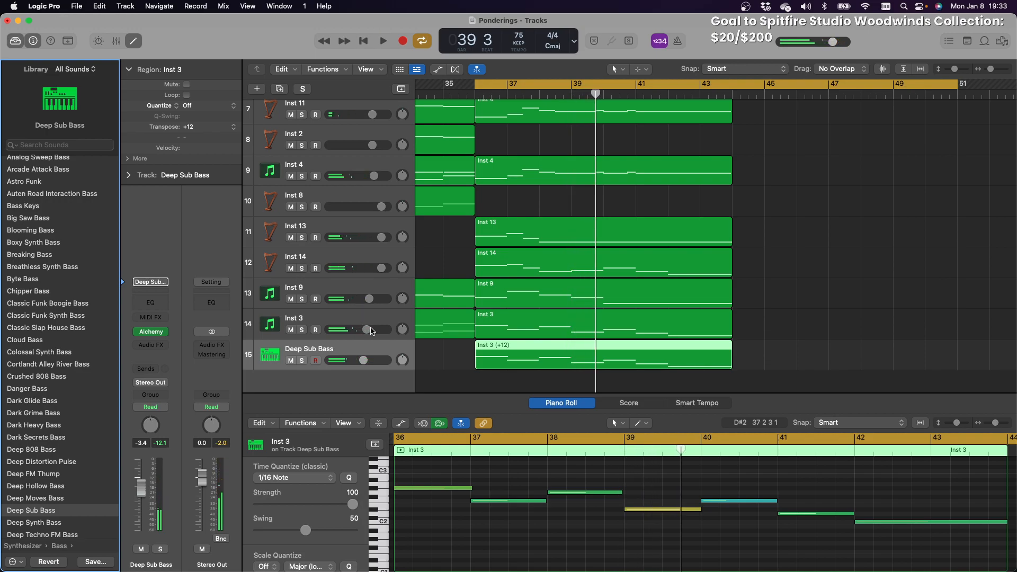
Show the Smart Controls for the Deep Sub Bass track and play the track soloed
click(767, 358)
click(709, 356)
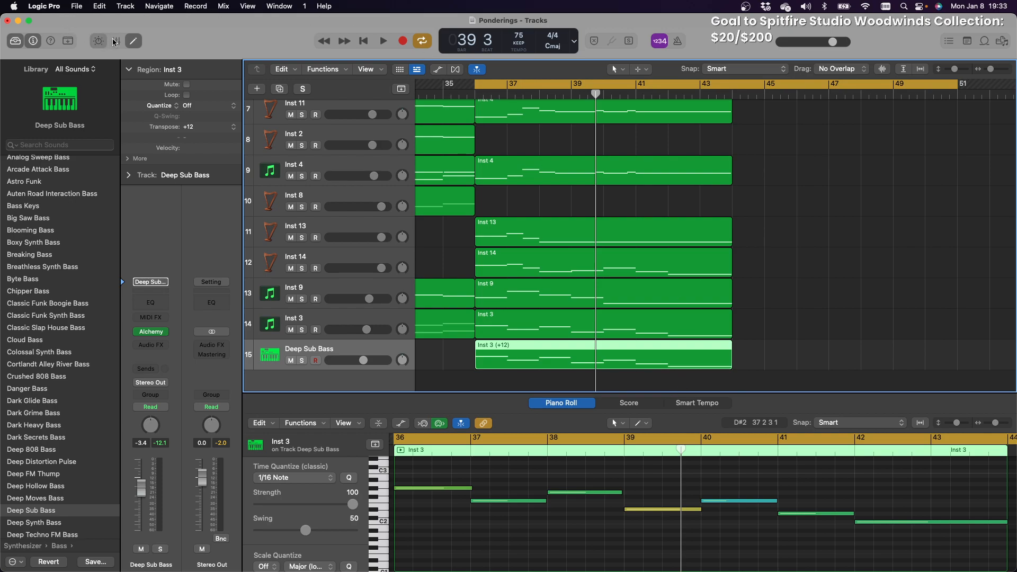
key(b)
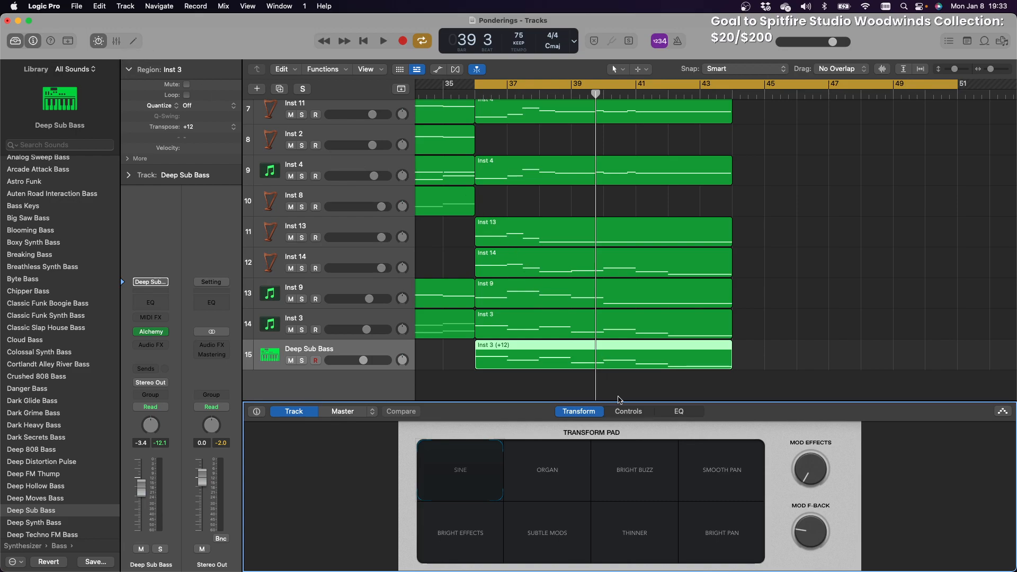
scroll(618, 399, left, 2)
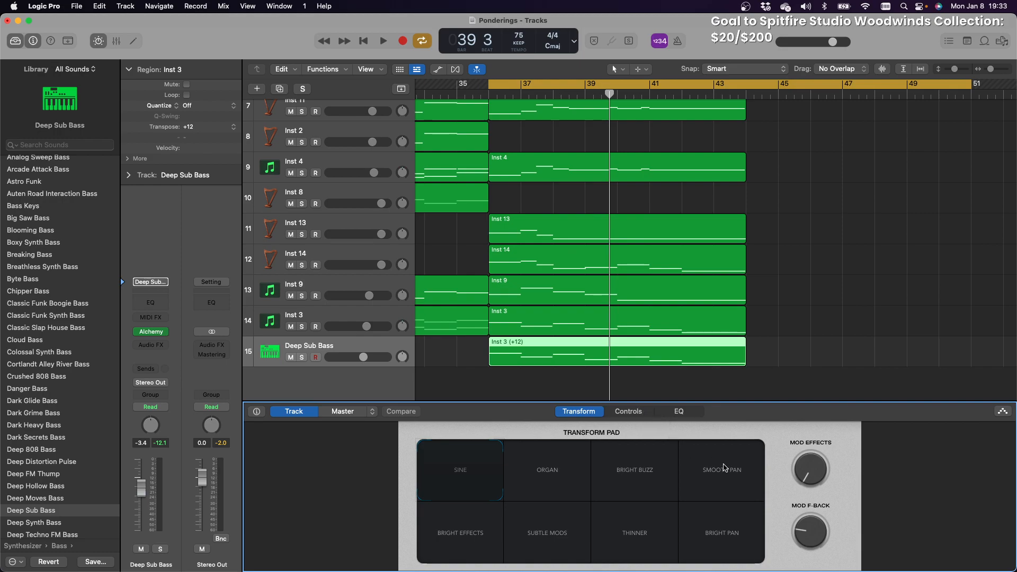
click(631, 413)
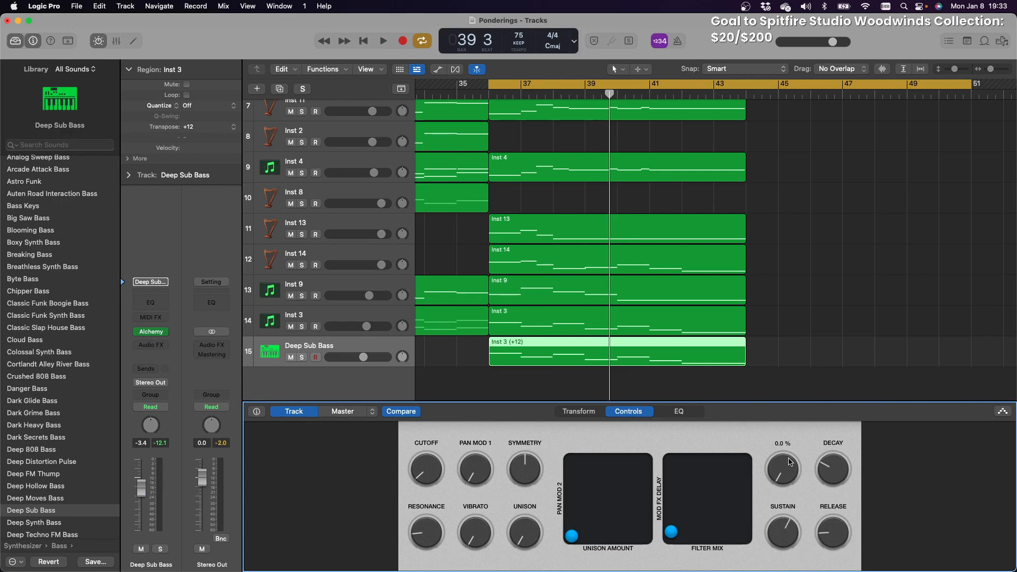
key(space)
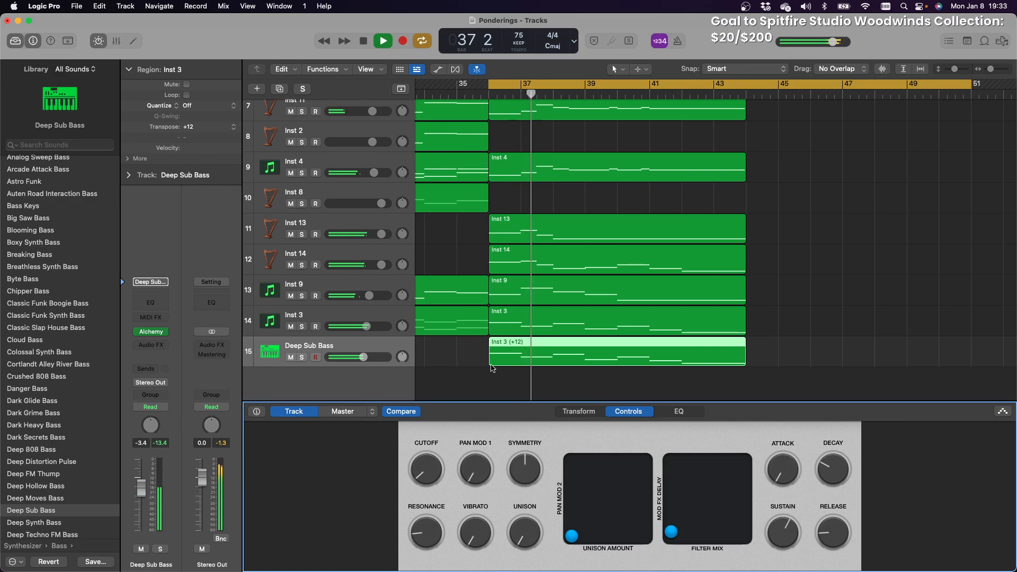
click(302, 358)
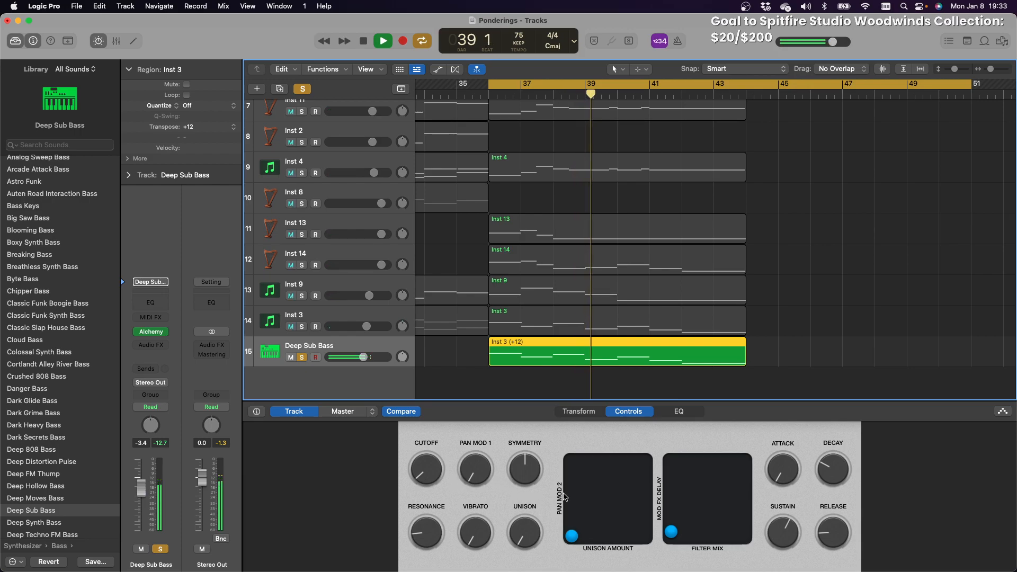
Set the attack of the Deep Sub Bass patch to about 38% and unsolo the track
drag(778, 482, 783, 483)
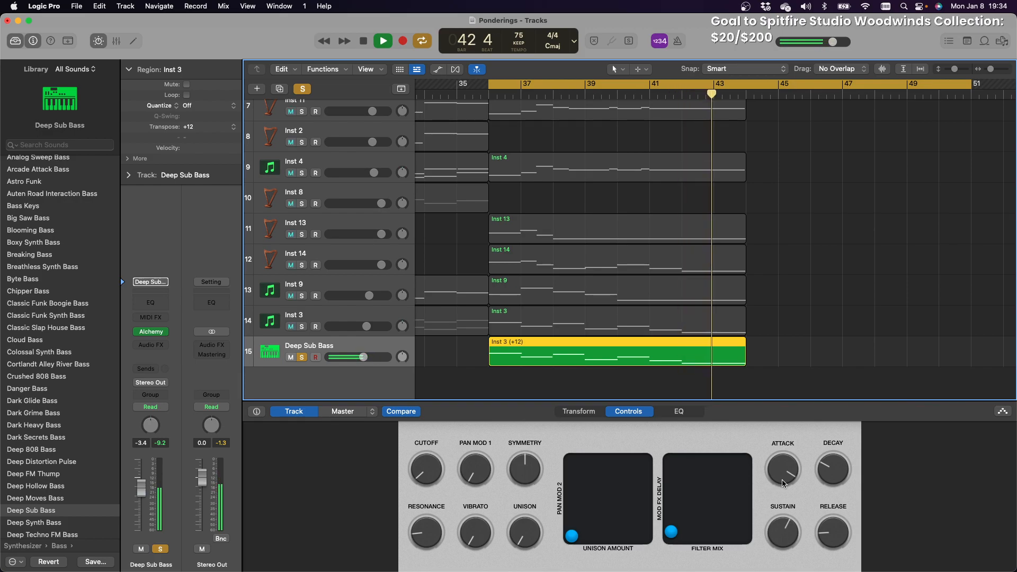
click(783, 484)
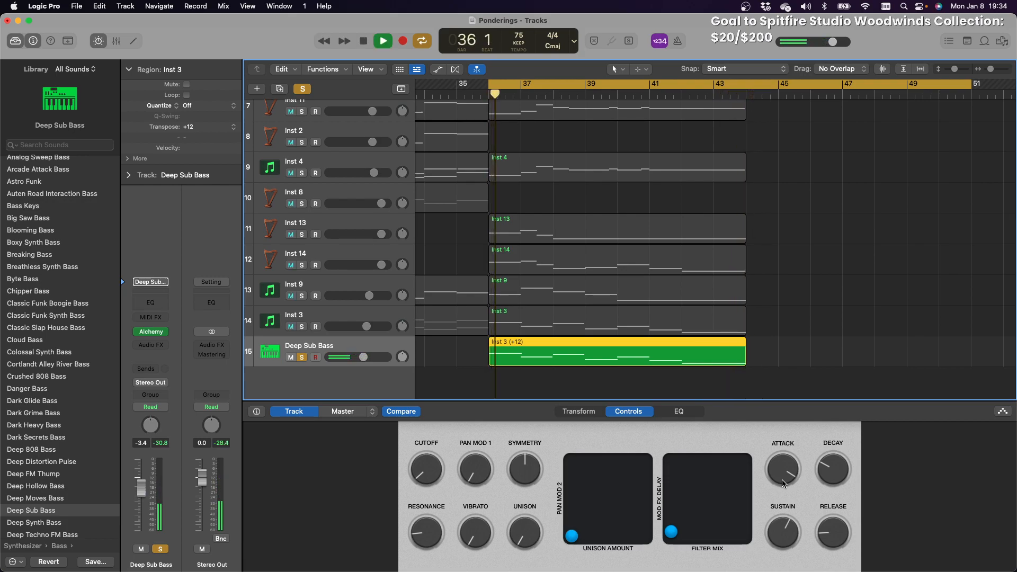
mouse_move(784, 483)
mouse_down()
mouse_move(784, 493)
mouse_move(782, 484)
mouse_up()
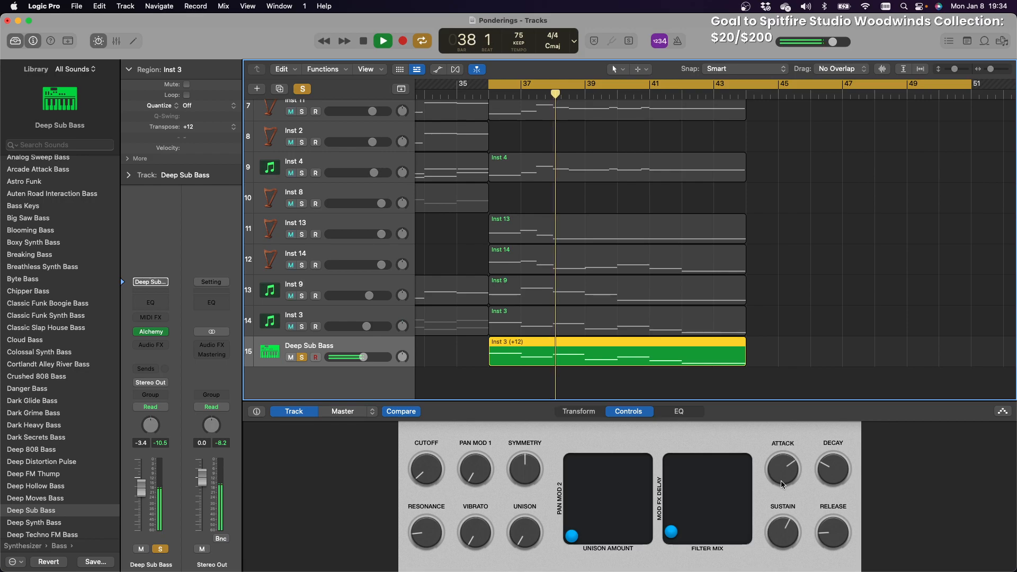
scroll(781, 481, up, 4)
scroll(781, 481, down, 10)
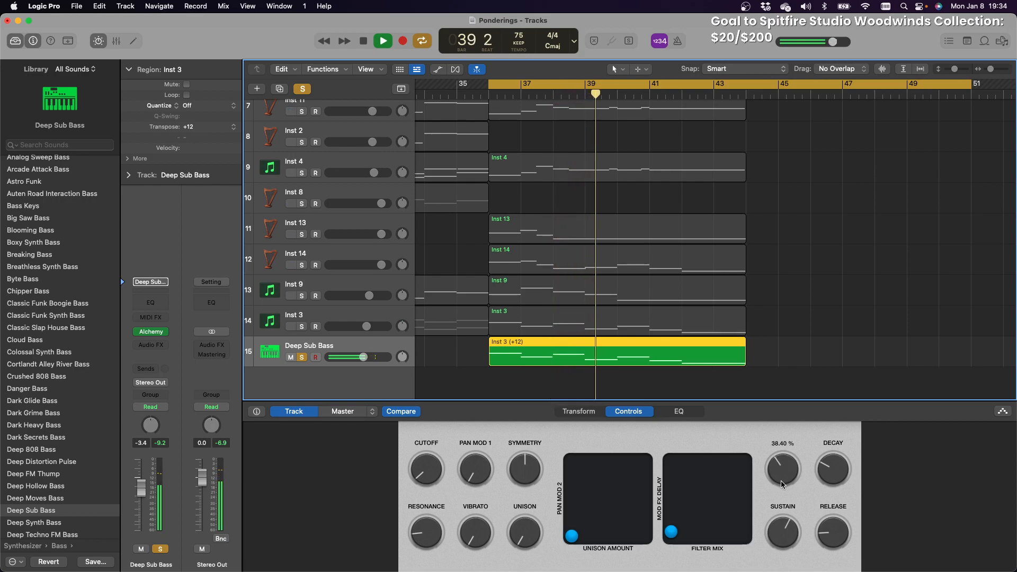
click(781, 481)
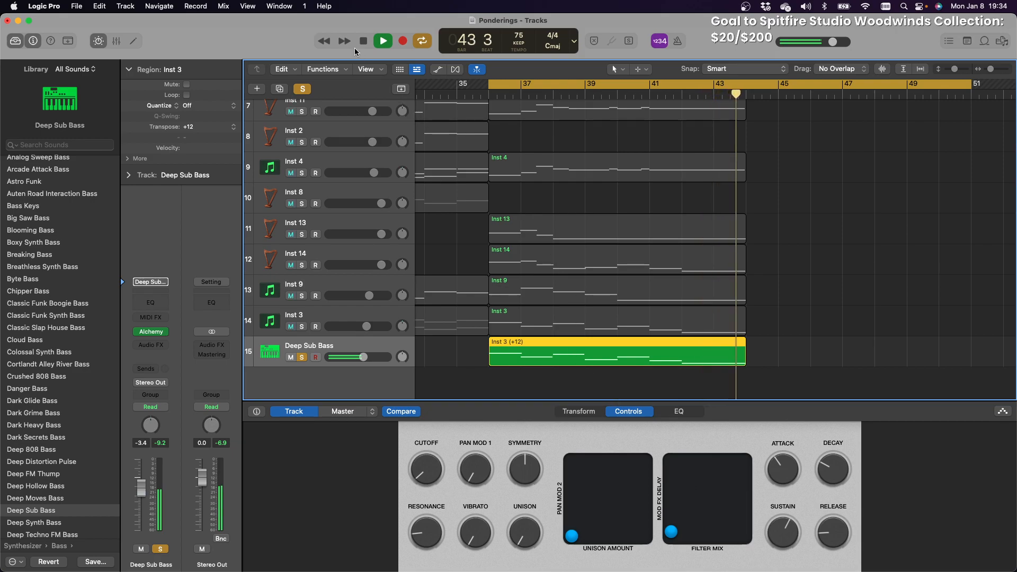
click(302, 357)
click(569, 411)
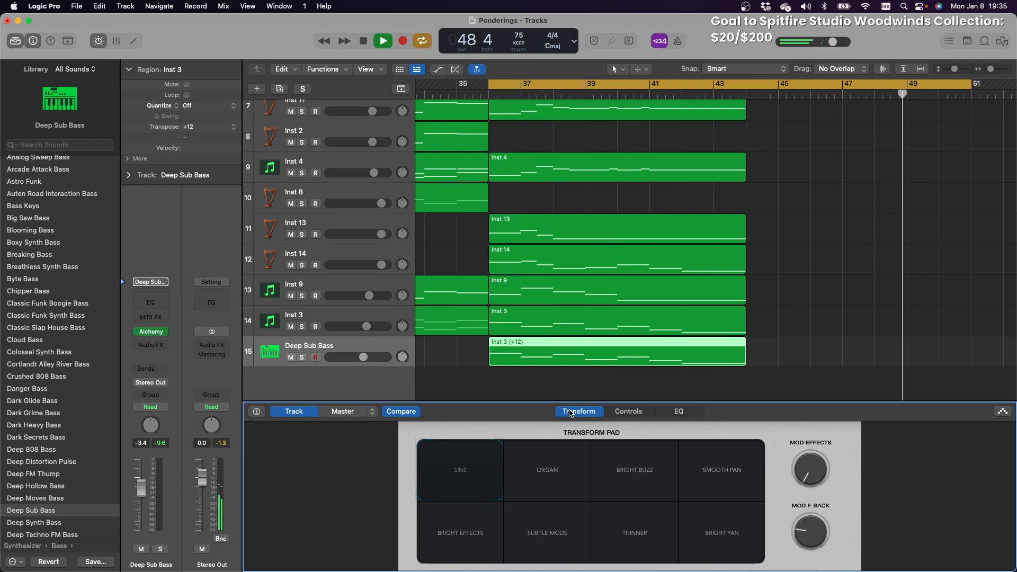
Open the Steinway Grand Piano region starting at bar 43 in the Piano Roll and enlarge the editor
scroll(764, 303, up, 5)
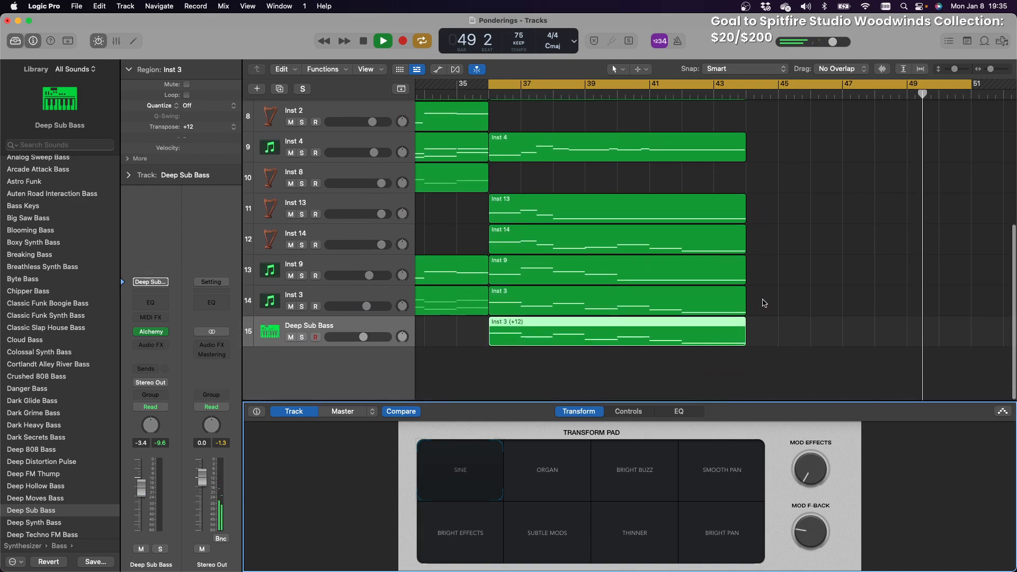
scroll(763, 304, up, 2)
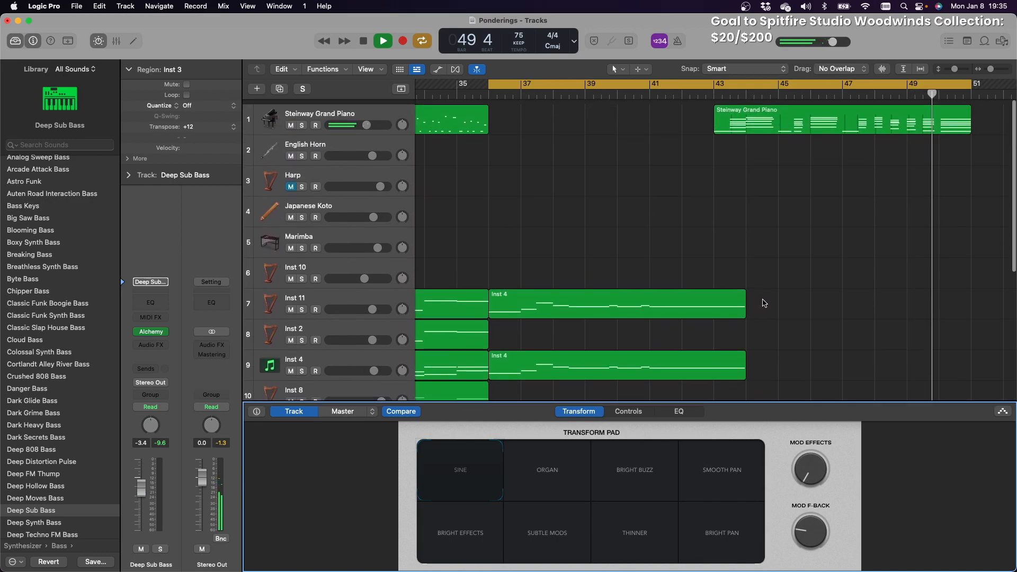
click(851, 128)
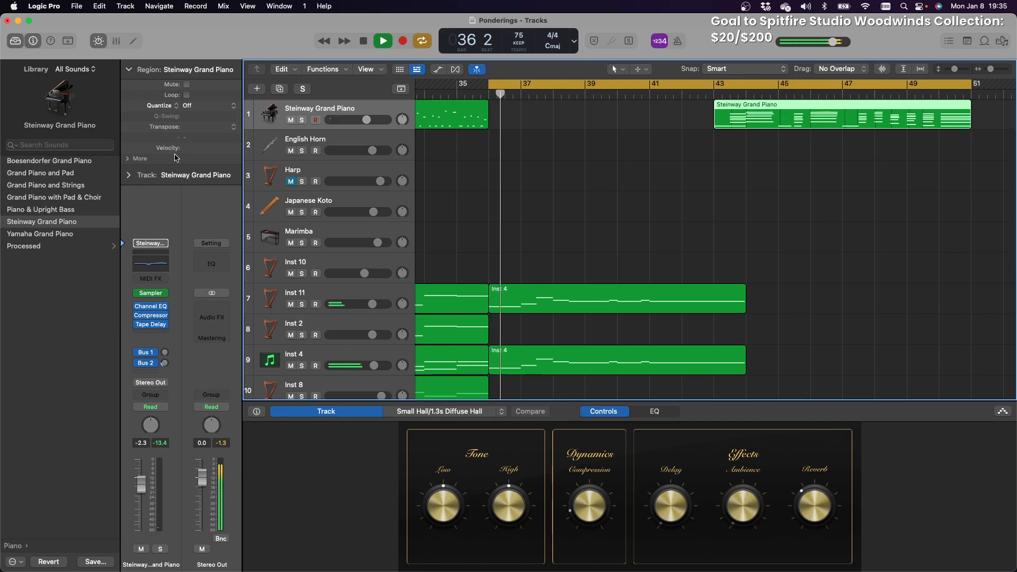
click(133, 41)
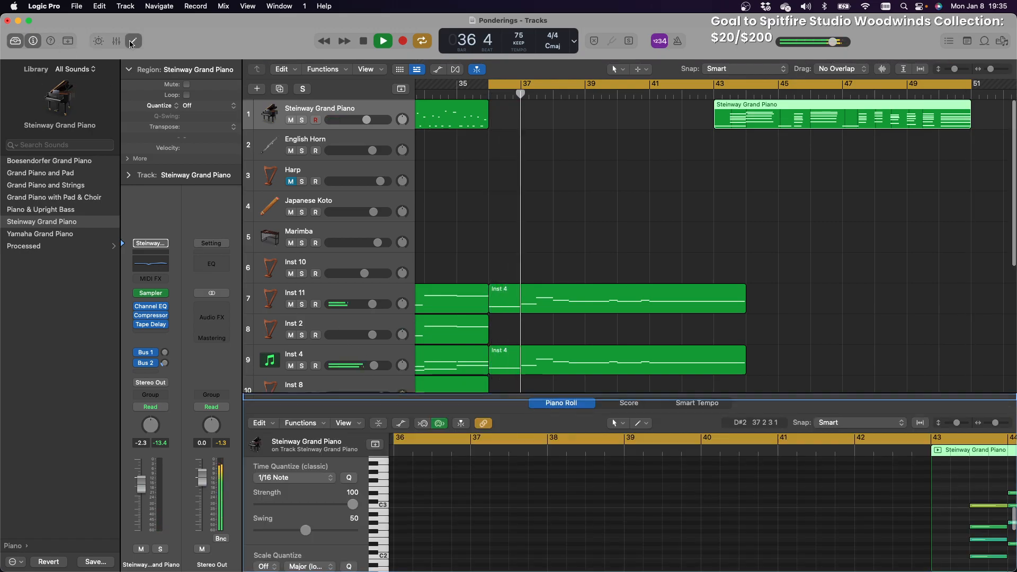
click(117, 42)
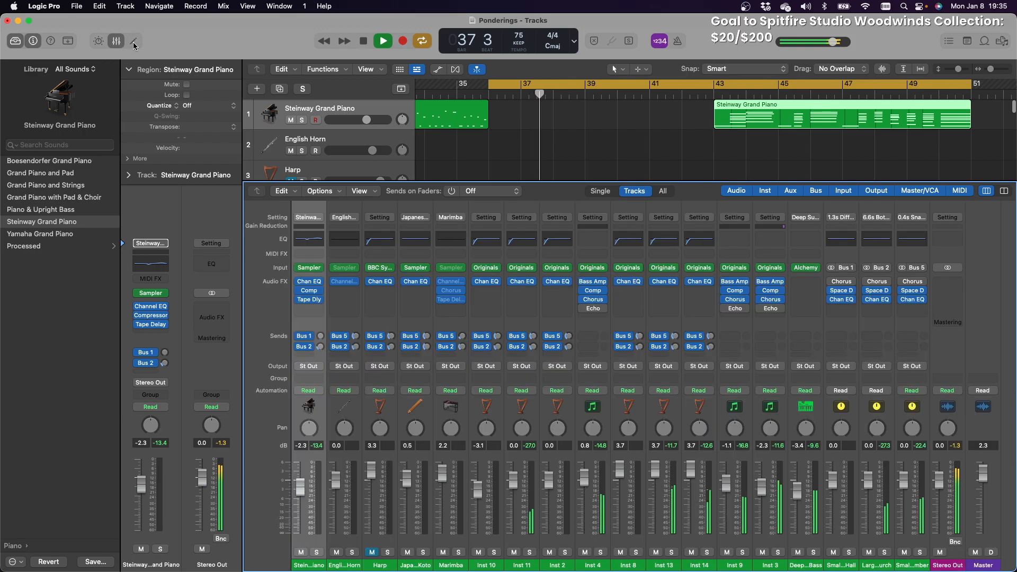
click(133, 43)
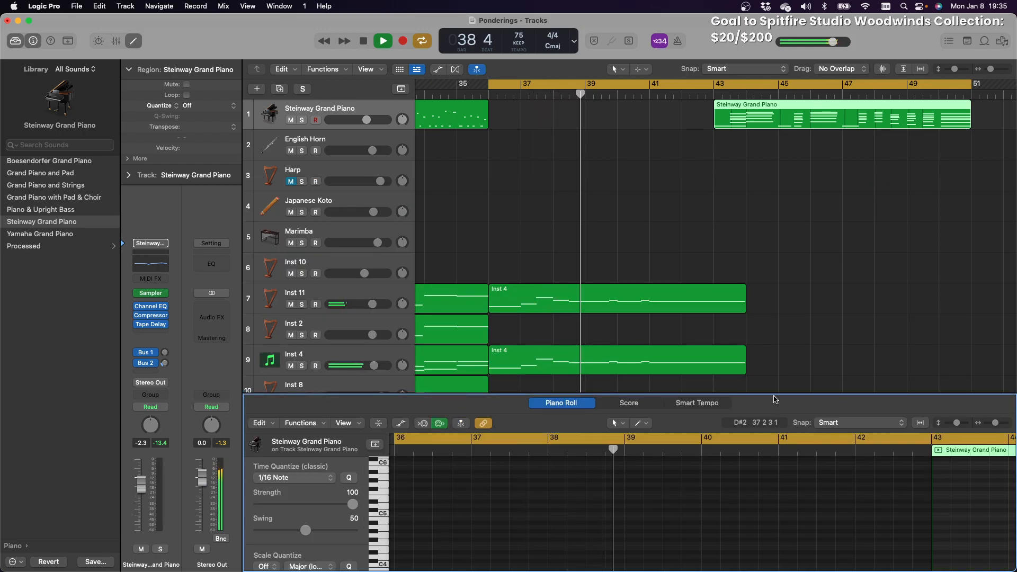
drag(771, 394, 763, 359)
drag(760, 313, 760, 304)
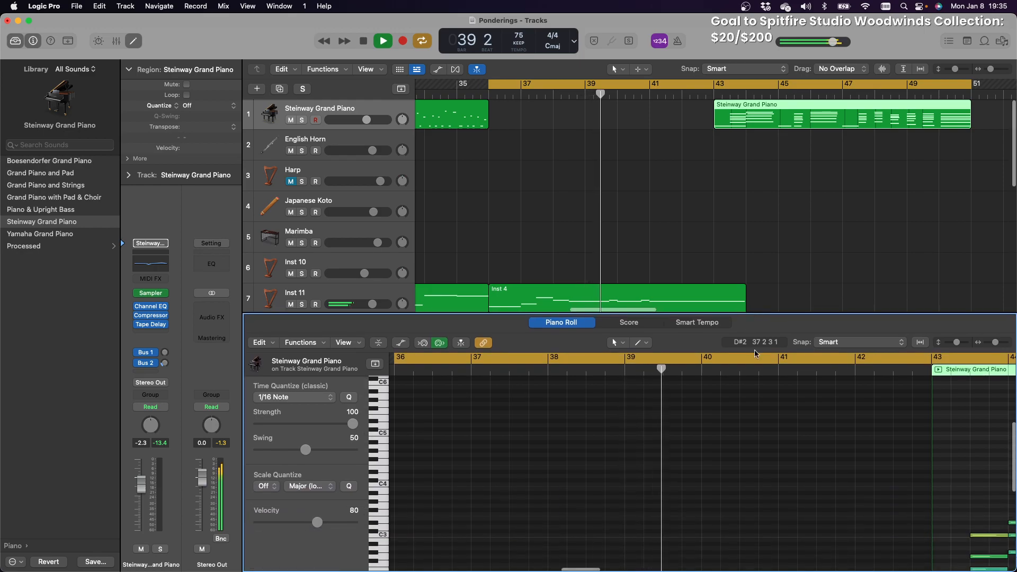
Lengthen the six-note piano chord on beat 3 of bar 45 to the end of that bar
scroll(779, 445, right, 10)
scroll(780, 448, down, 3)
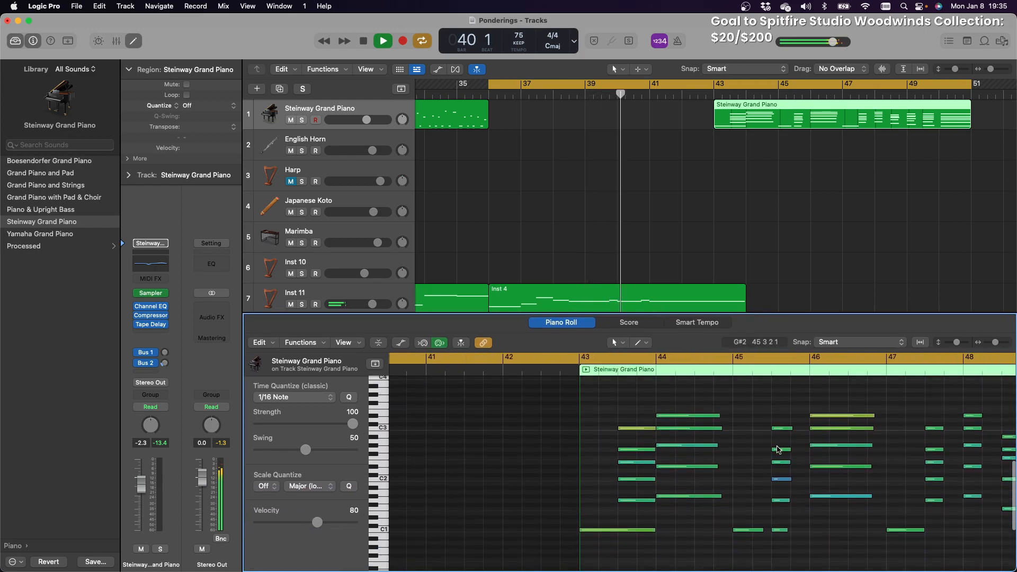
scroll(780, 448, right, 4)
scroll(798, 451, up, 1)
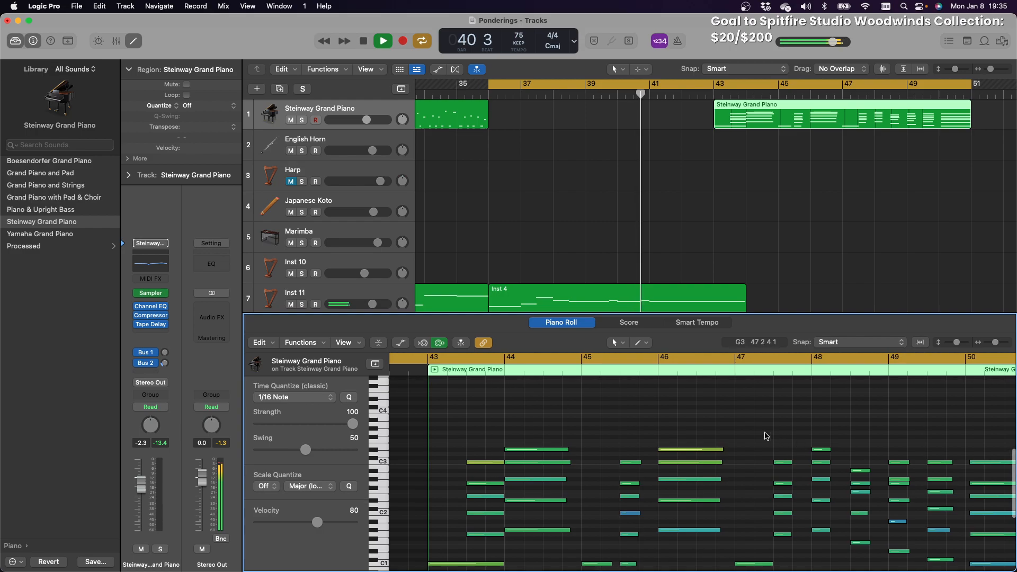
scroll(698, 428, up, 1)
scroll(699, 428, right, 1)
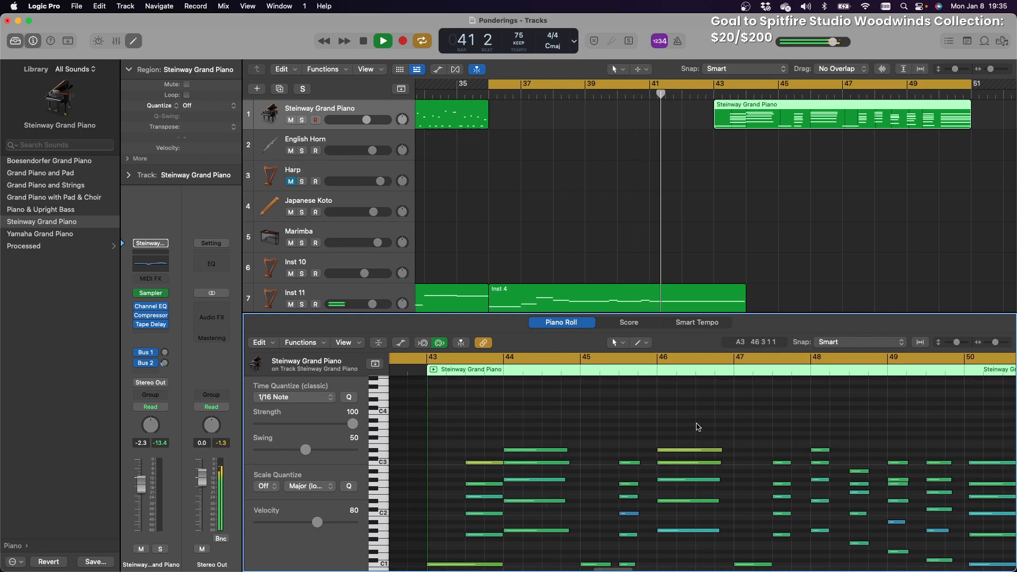
drag(637, 539, 640, 538)
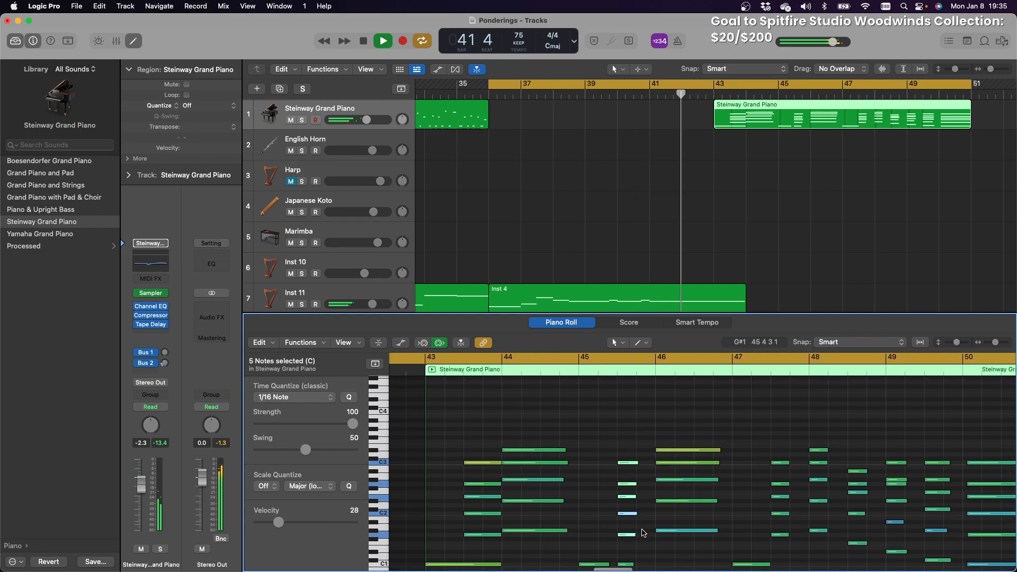
scroll(641, 488, down, 3)
drag(631, 396, 641, 522)
scroll(643, 477, down, 2)
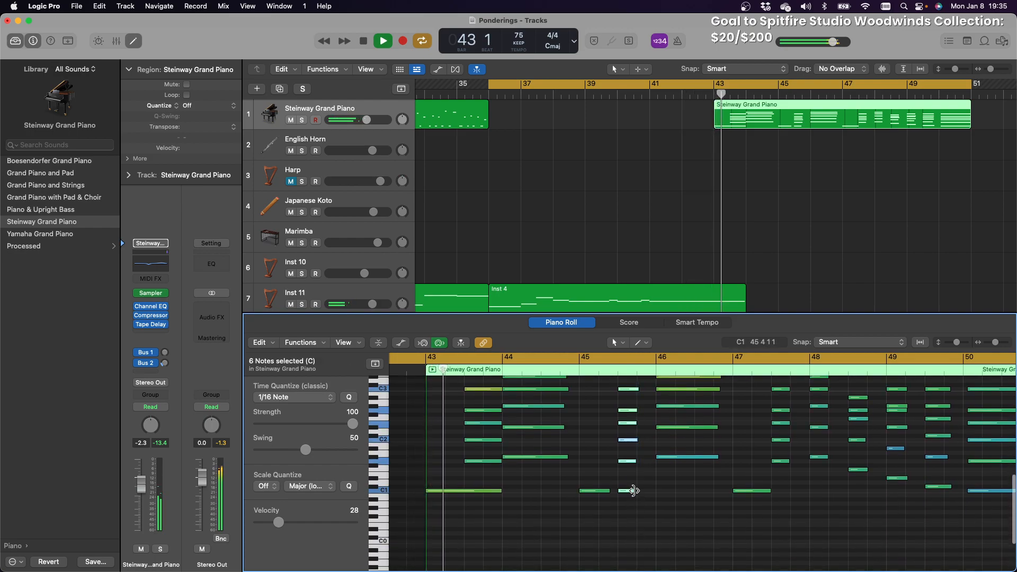
drag(639, 389, 656, 388)
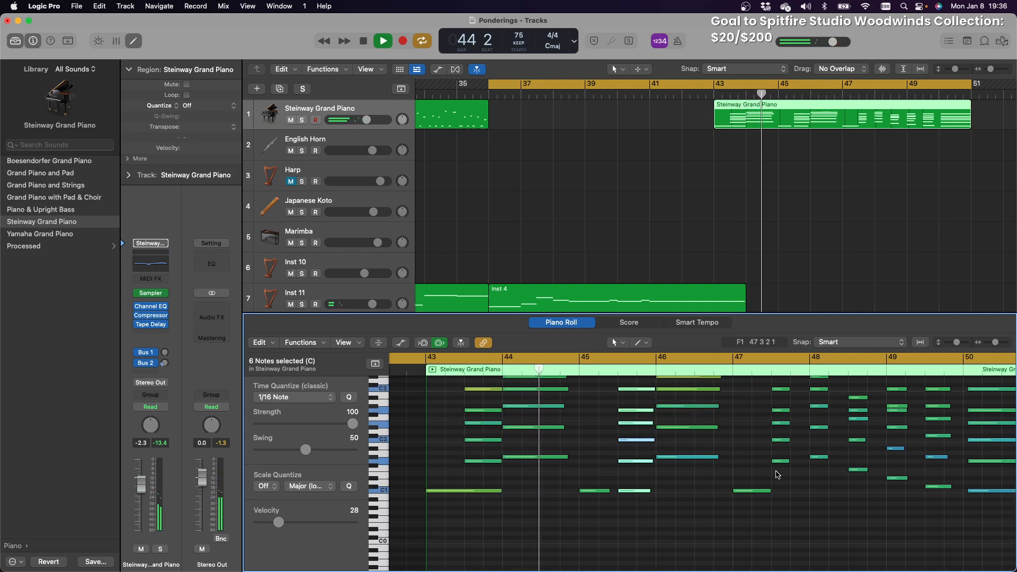
Lengthen the five-note chord on beat 3 of bar 47 to the bar's end and the bar 48 opening chord to beat 3
scroll(797, 488, up, 5)
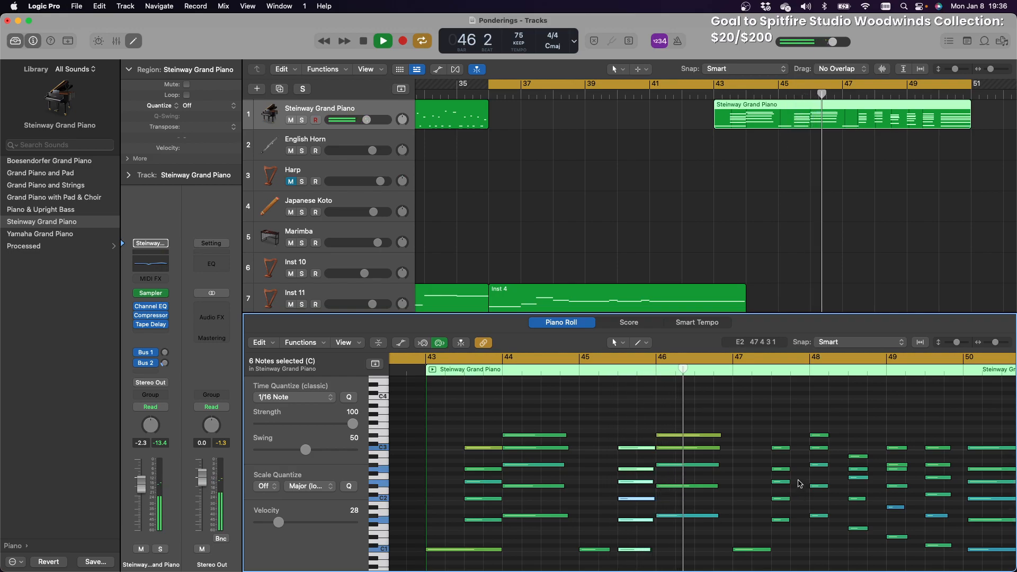
drag(773, 421, 797, 546)
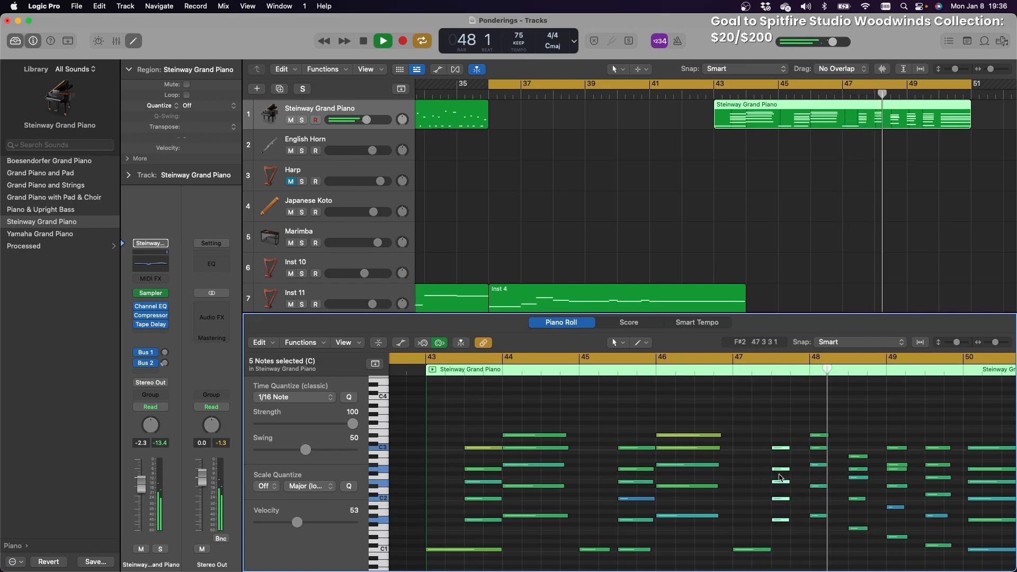
drag(792, 451, 836, 546)
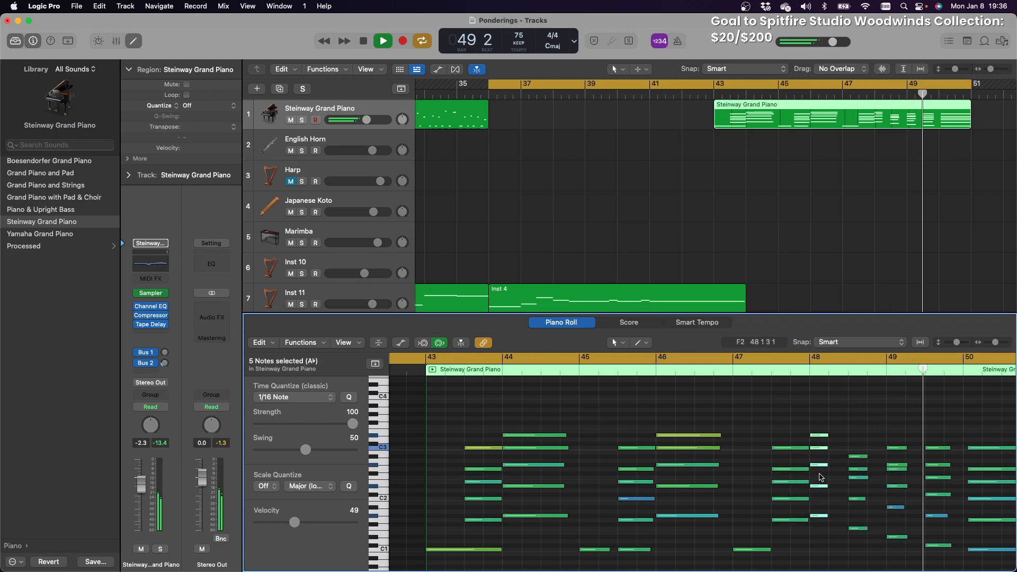
drag(828, 435, 849, 440)
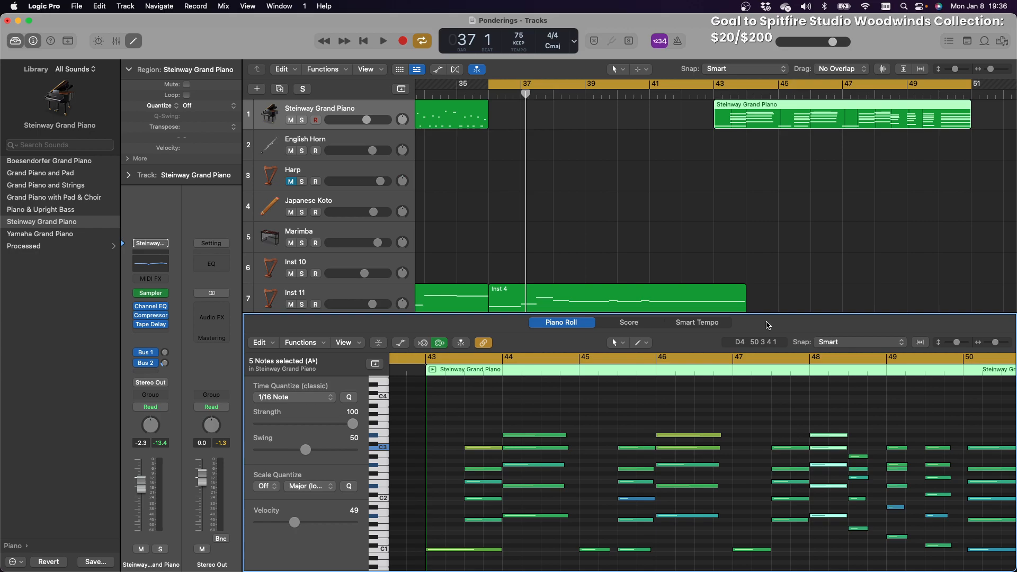
Lengthen the five-note chord on beat 3 of bar 48 to the end of that bar
scroll(741, 411, right, 5)
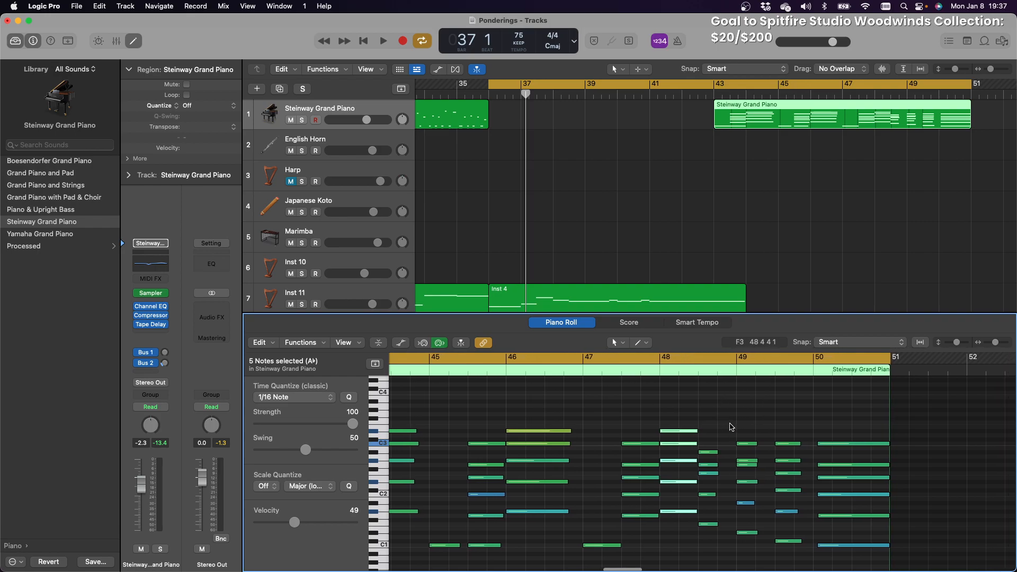
drag(712, 422, 711, 545)
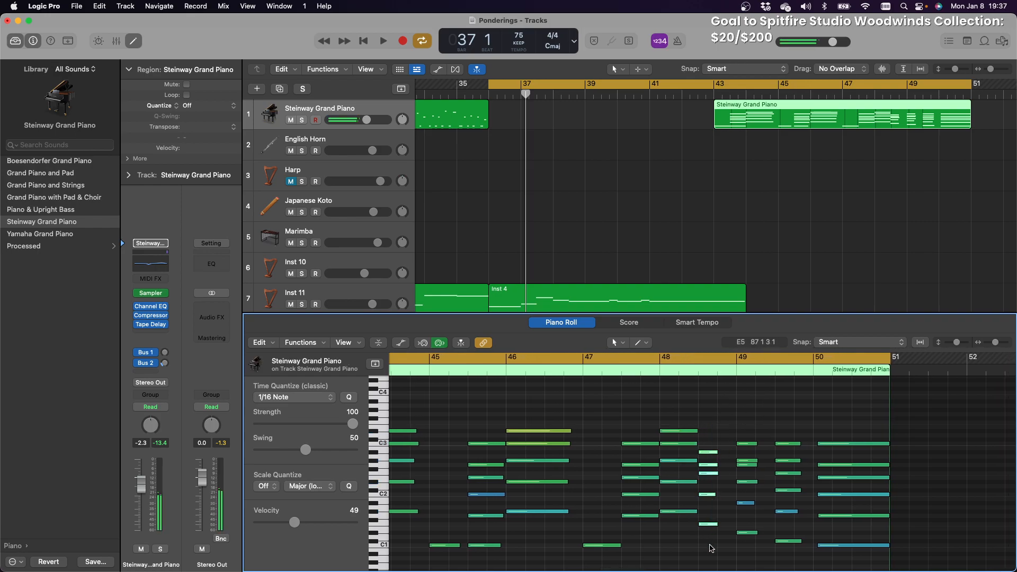
scroll(713, 544, right, 2)
scroll(713, 545, down, 1)
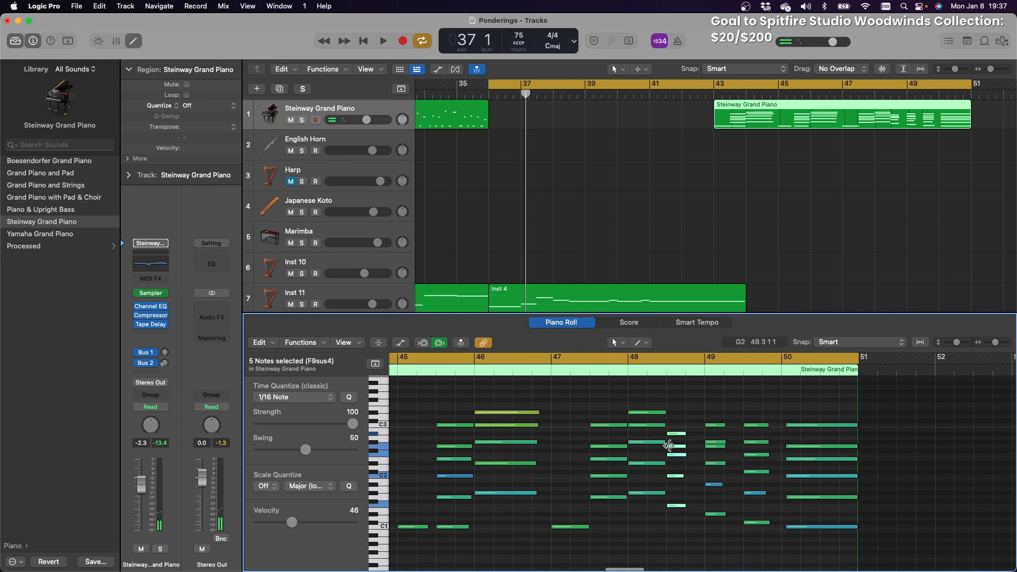
drag(685, 456, 704, 456)
Lengthen the first chord of bar 49 to beat 3 and the chord on beat 3 to the end of the bar
click(715, 415)
drag(716, 415, 722, 546)
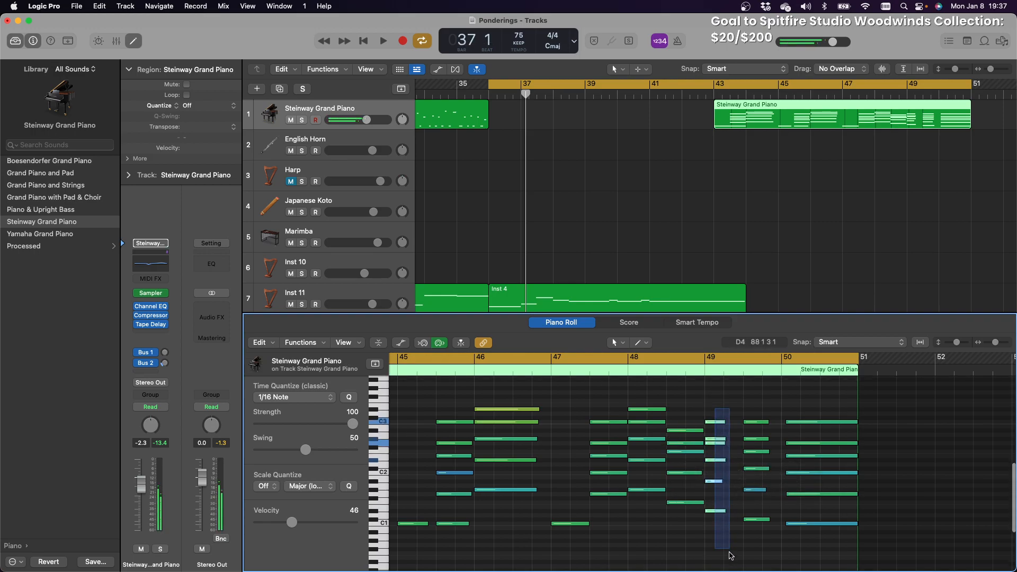
scroll(720, 471, down, 1)
drag(725, 498, 783, 412)
click(767, 530)
click(779, 491)
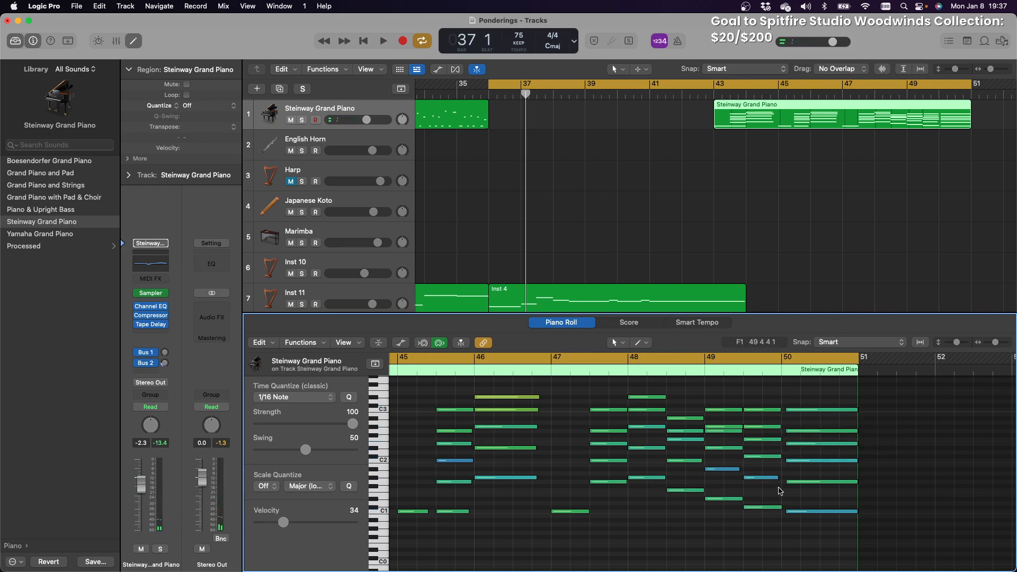
click(777, 478)
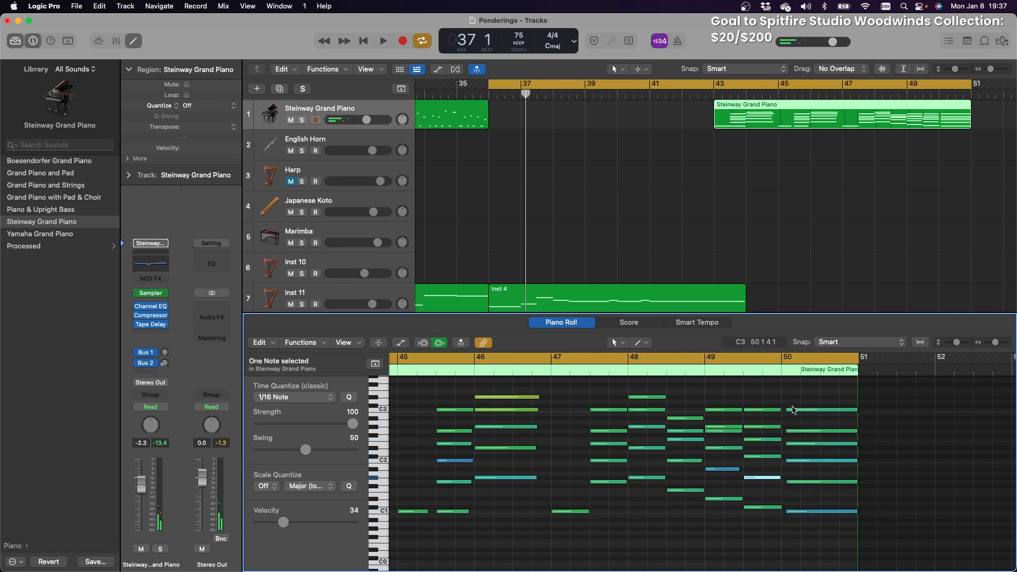
Move the six-note chord in bar 50 to the start of the bar and lengthen it to the start of bar 51
drag(795, 401, 802, 465)
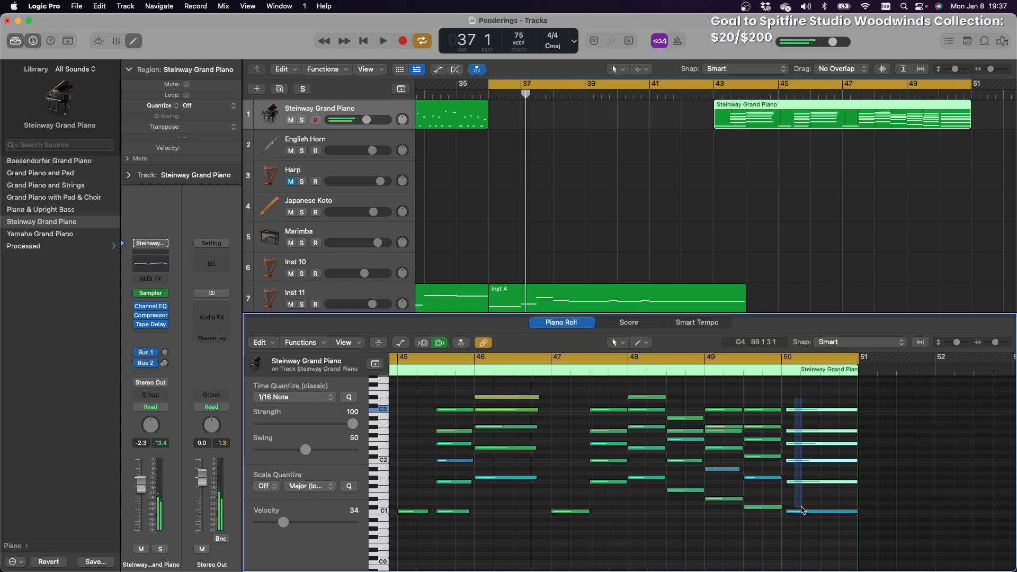
drag(804, 537, 804, 537)
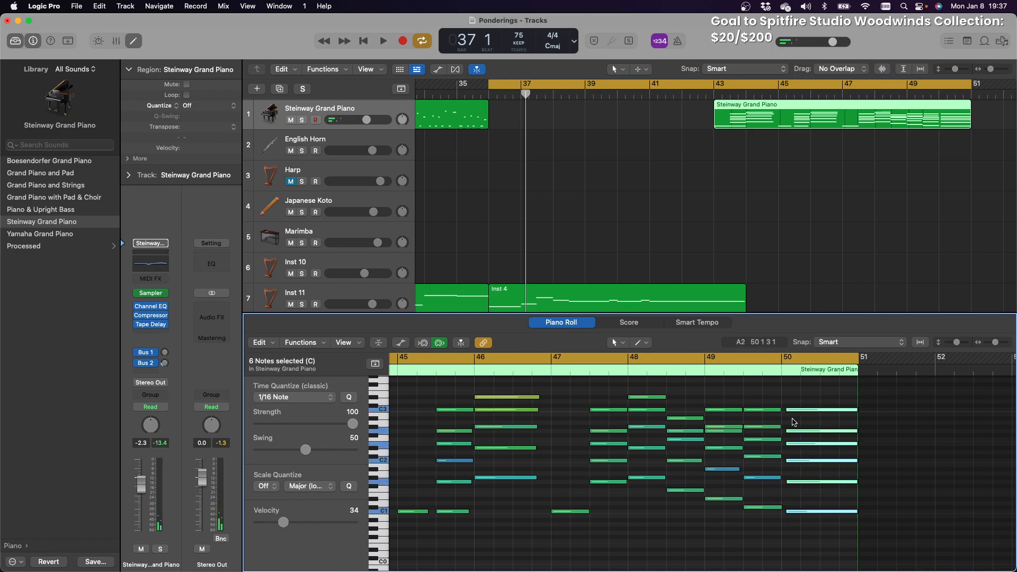
drag(791, 412, 790, 413)
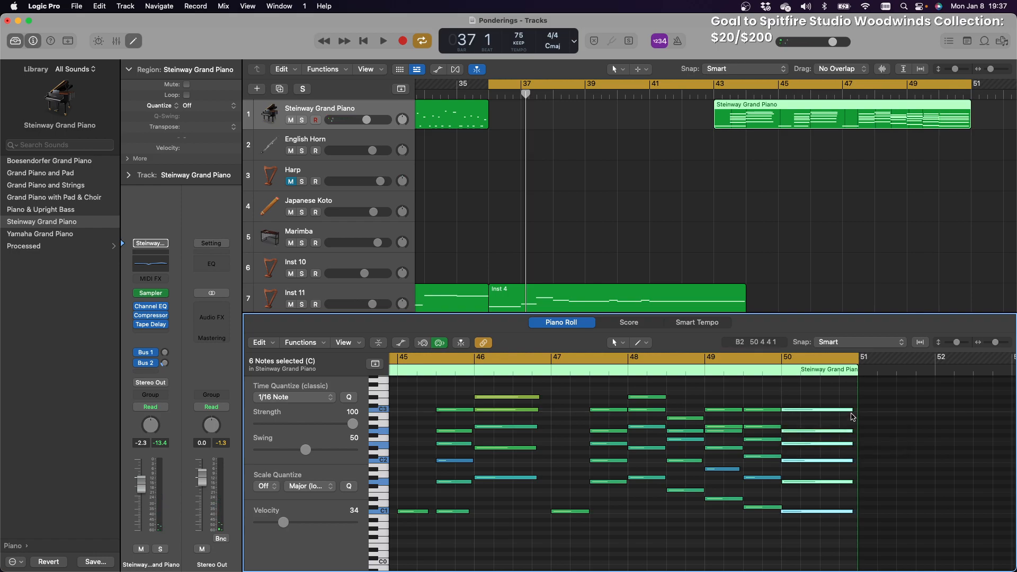
drag(853, 412, 859, 415)
Lengthen the low C1 notes in bar 45, extending the one on beat 3 to the end of the bar
scroll(845, 436, left, 5)
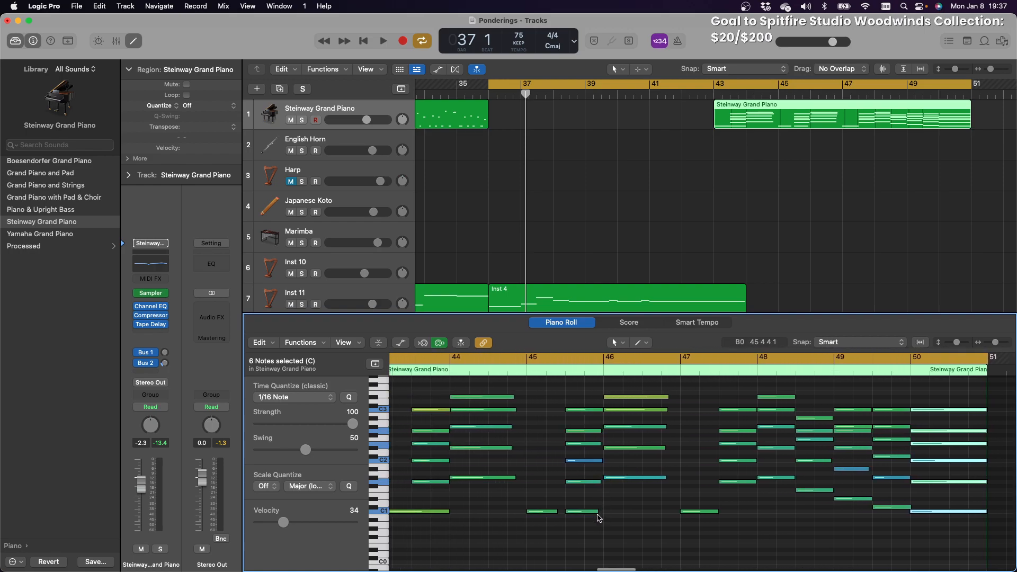
click(597, 513)
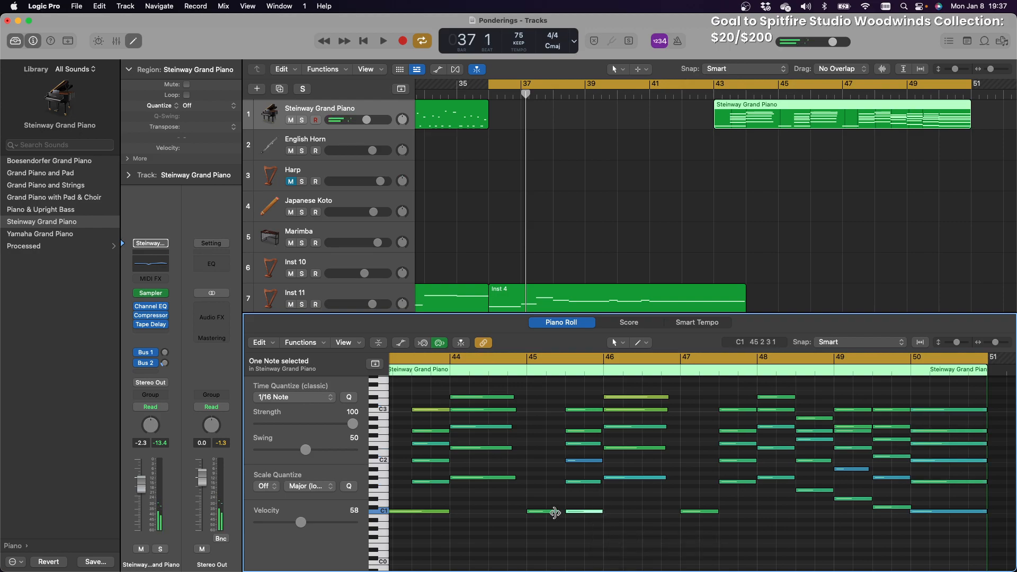
click(555, 513)
Play the cycled section from bar 36, select the Japanese Koto track and stop playback in bar 40
scroll(601, 530, left, 6)
scroll(603, 530, left, 1)
key(space)
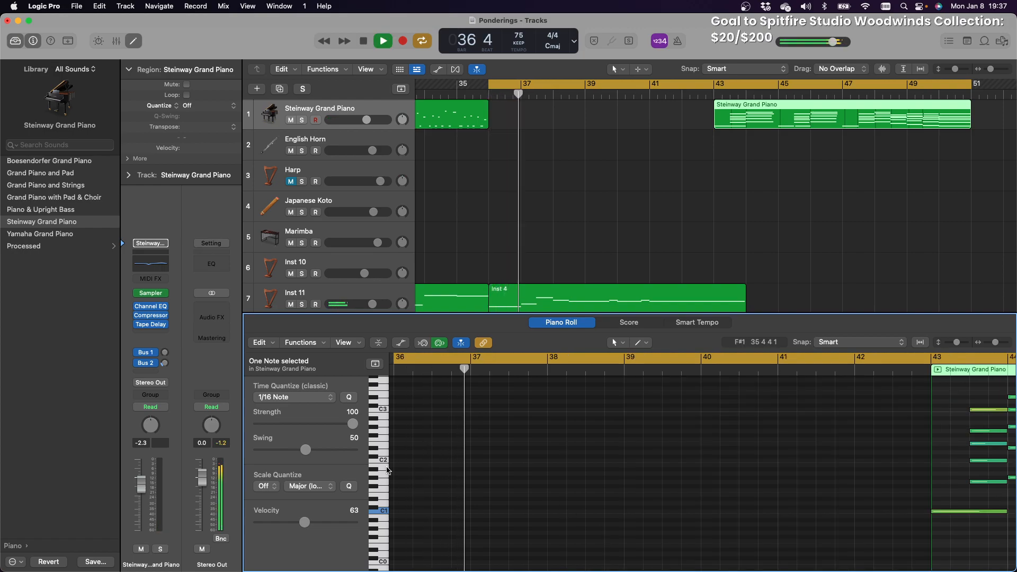
click(318, 203)
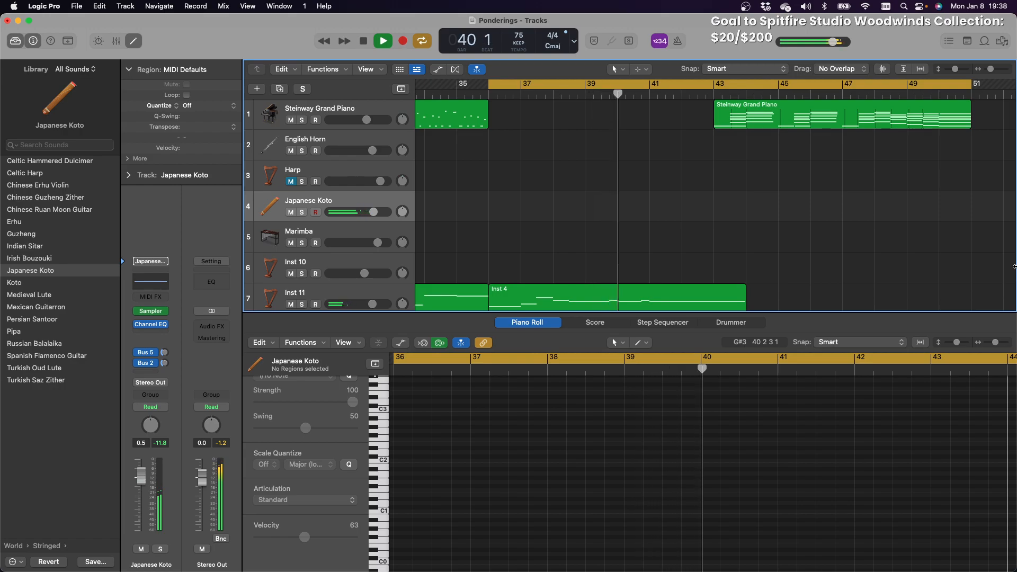
key(space)
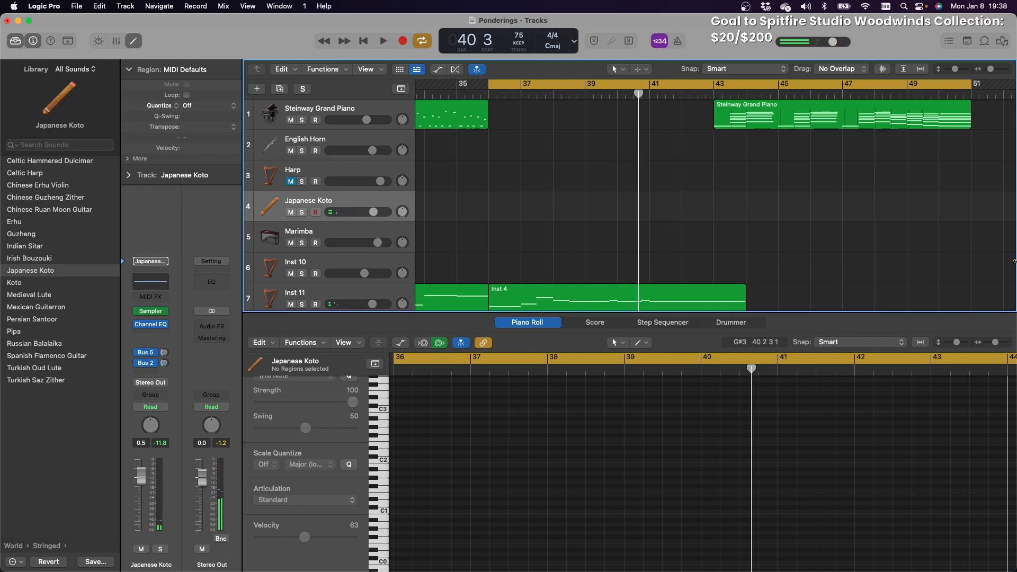
Look over the arrangement from the opening bars to bar 43, examining where the harp, koto and piano regions are placed
scroll(735, 147, left, 20)
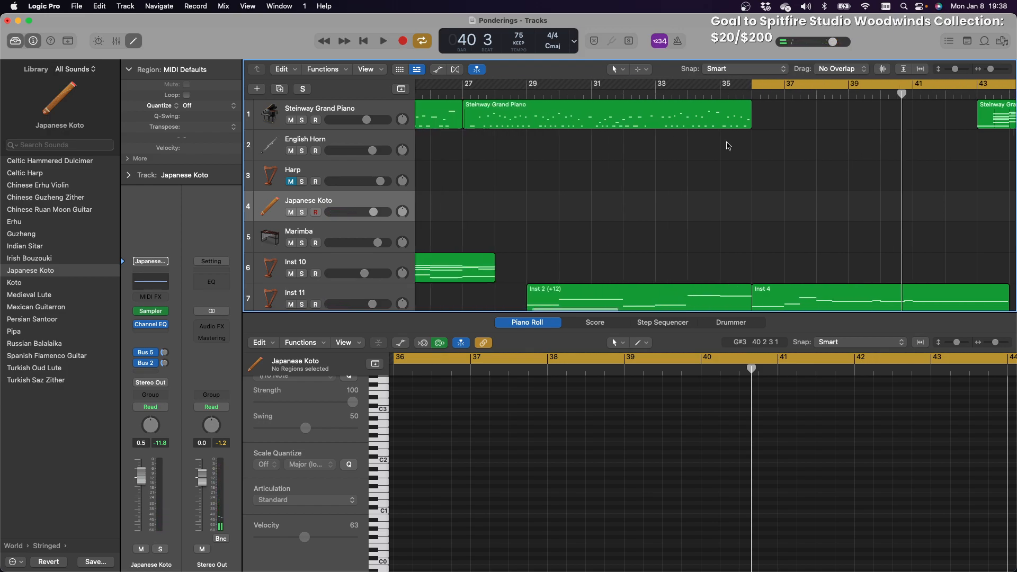
scroll(728, 146, right, 20)
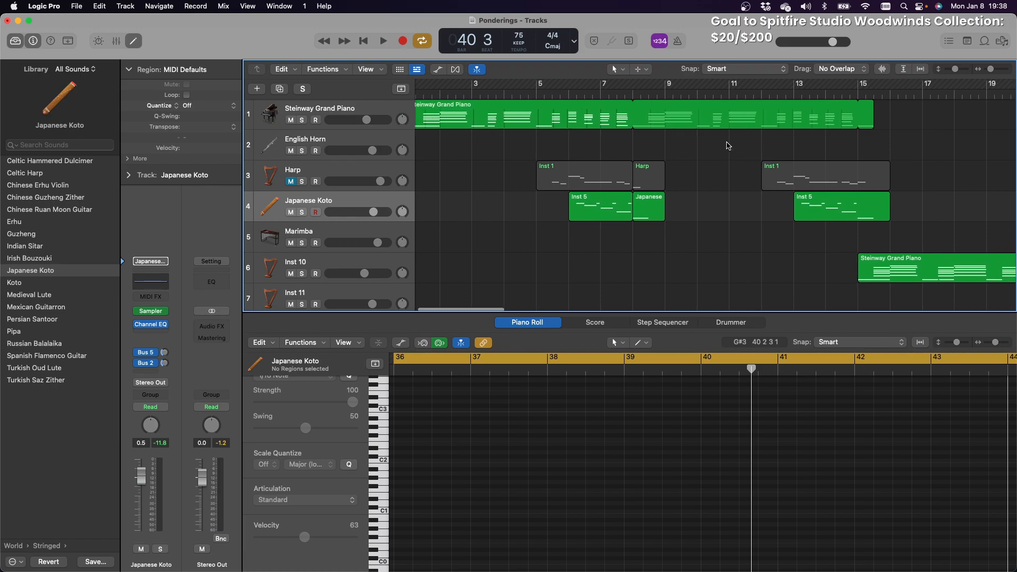
scroll(728, 146, left, 20)
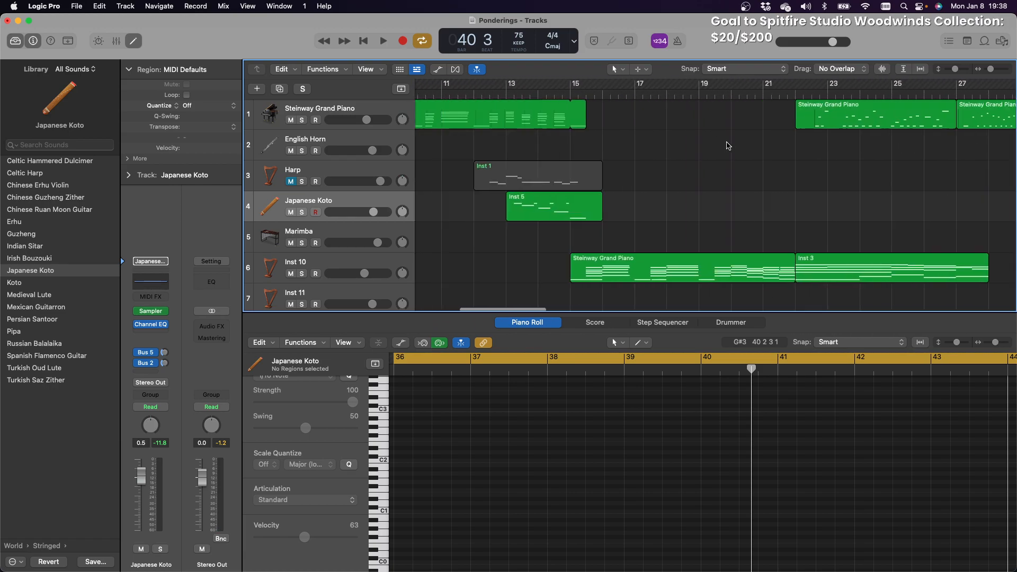
scroll(728, 146, right, 17)
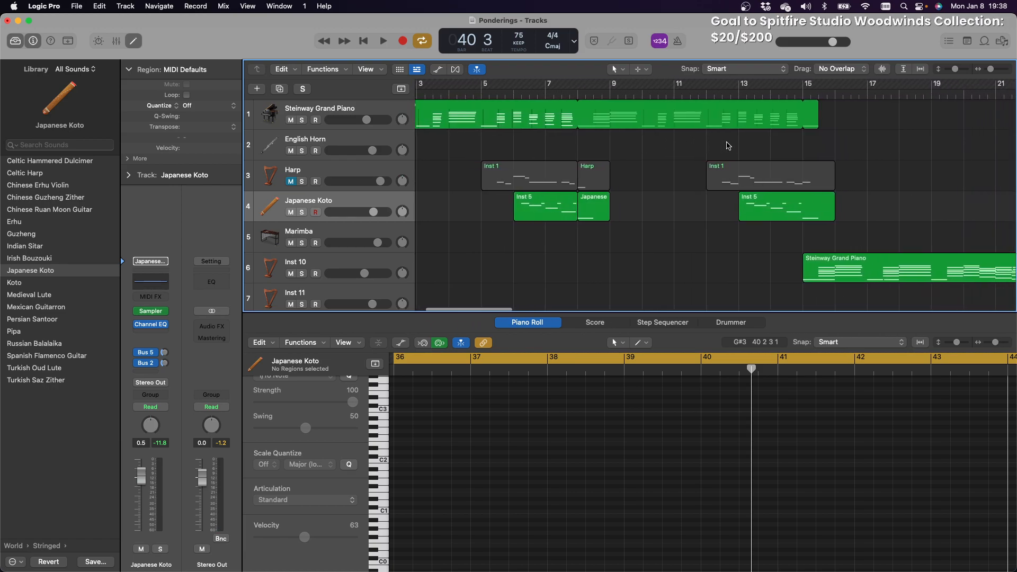
scroll(728, 145, right, 6)
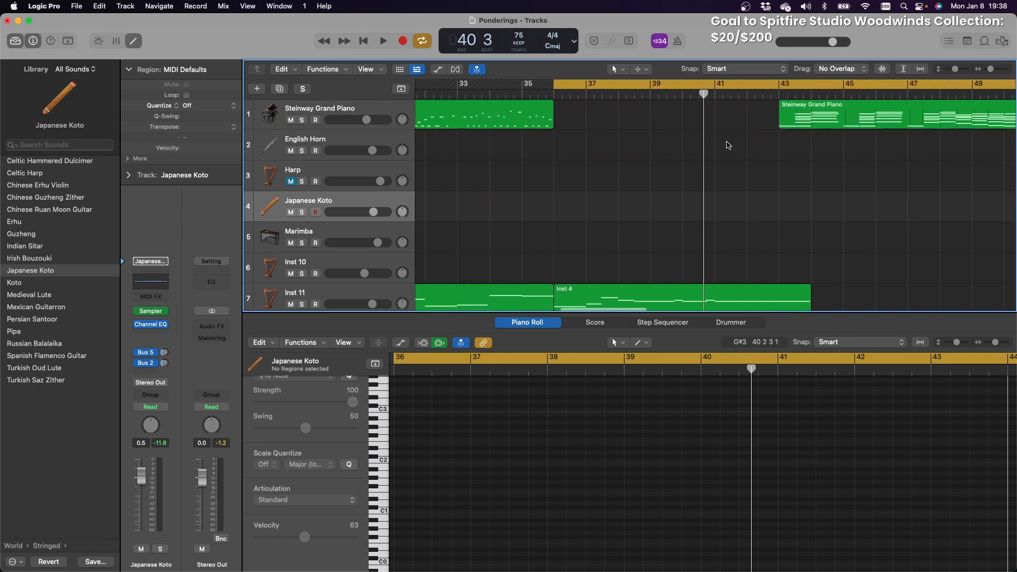
scroll(728, 145, left, 5)
scroll(728, 146, right, 2)
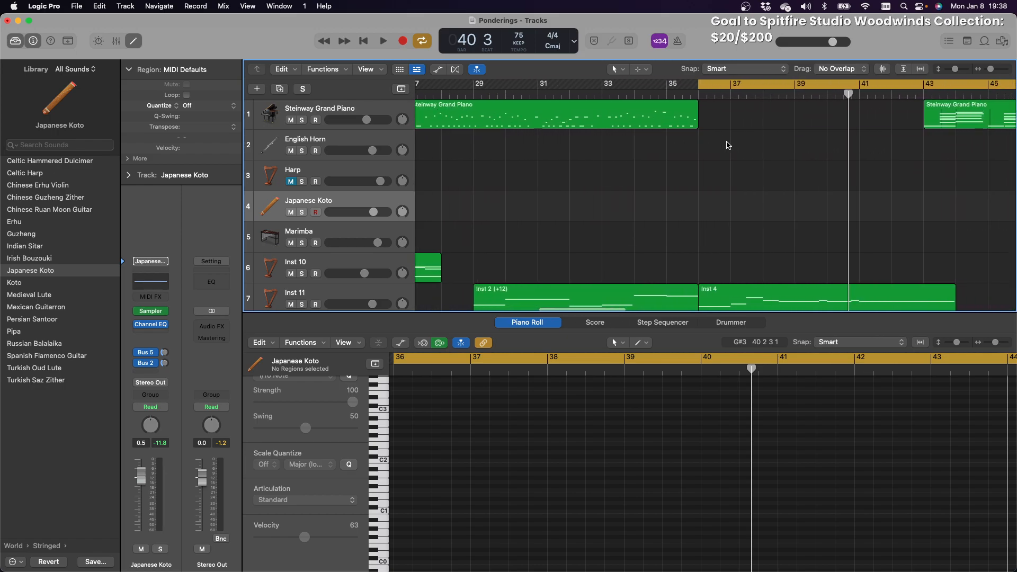
Play the section from bar 36 to bar 50 while examining the tracks down to Deep Sub Bass, and stop playback
key(space)
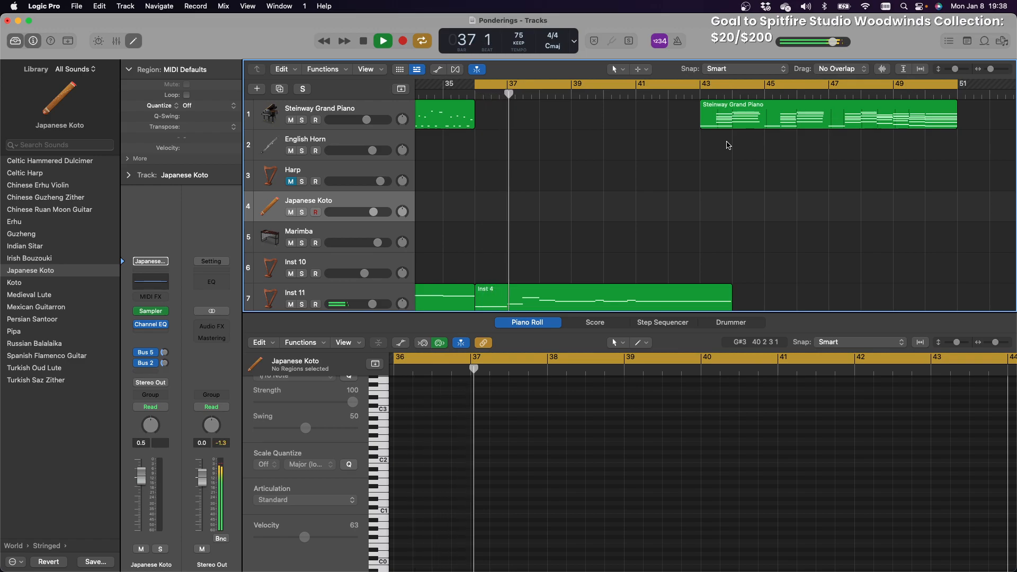
scroll(772, 193, down, 8)
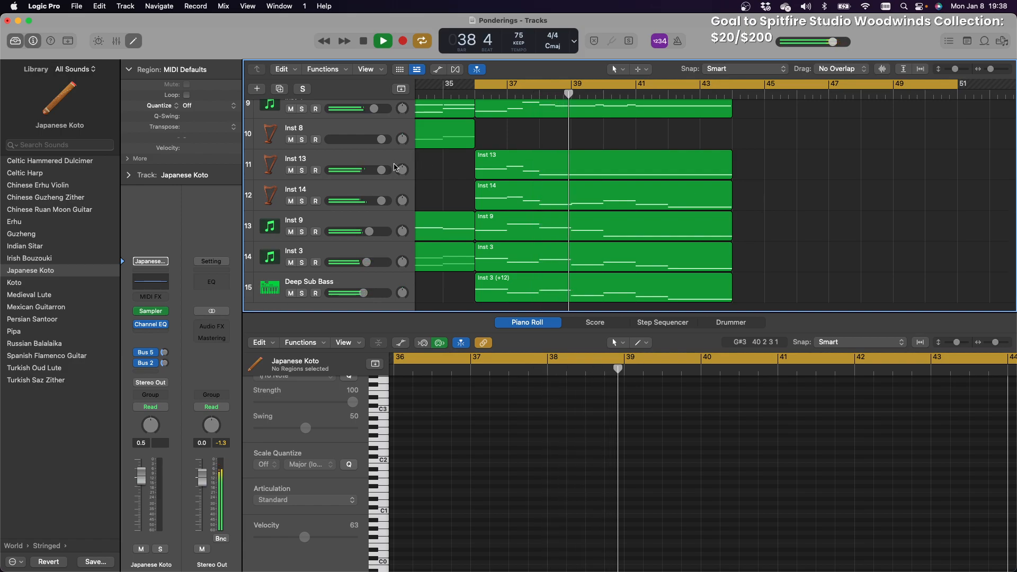
scroll(564, 228, up, 2)
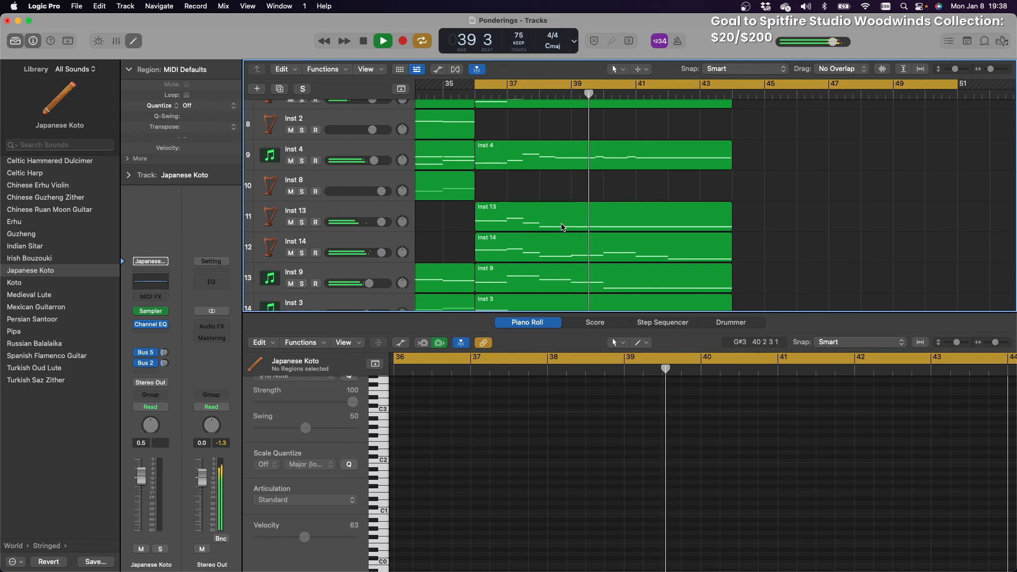
scroll(563, 228, up, 3)
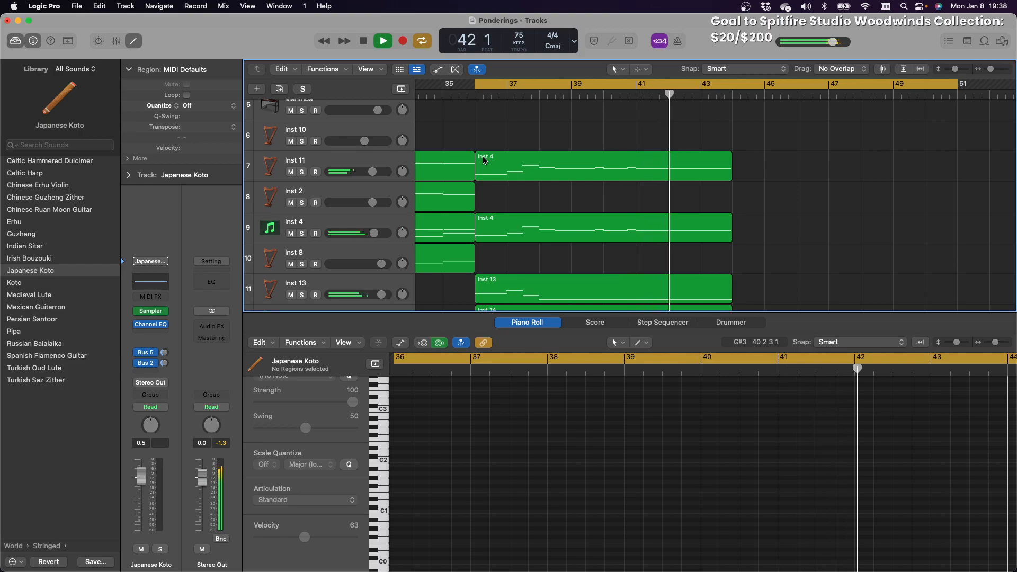
scroll(594, 192, up, 5)
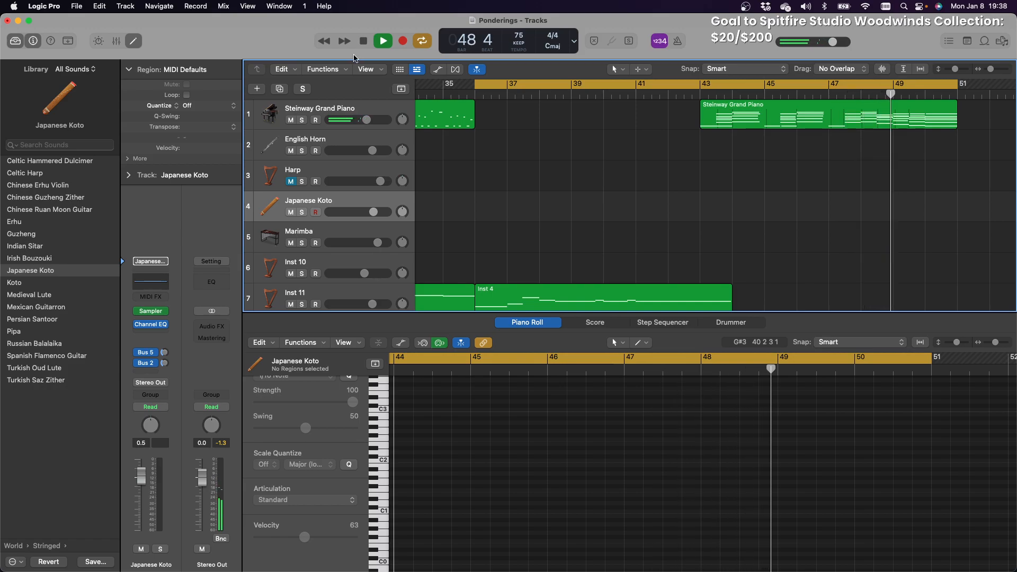
scroll(483, 170, left, 5)
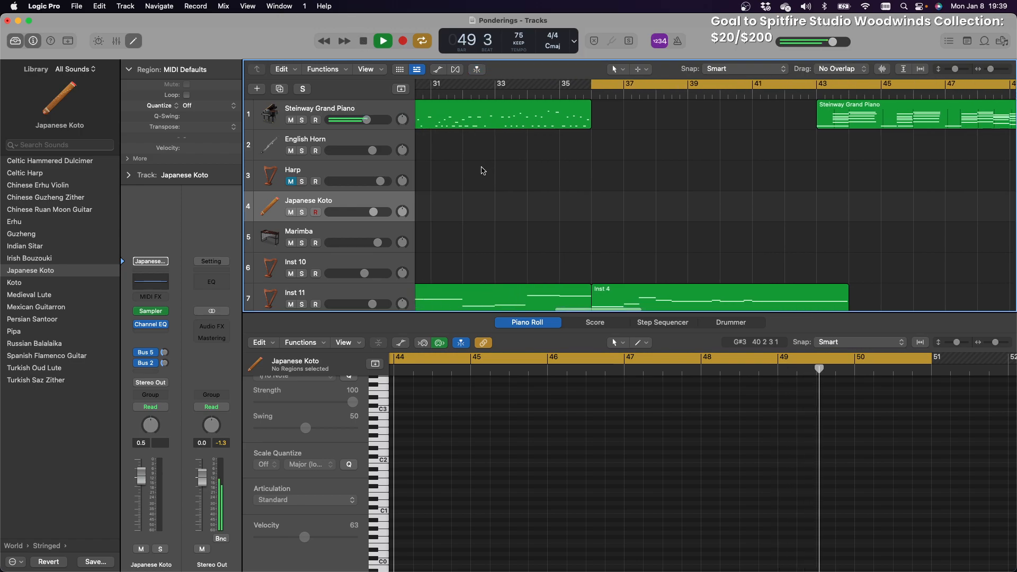
click(363, 42)
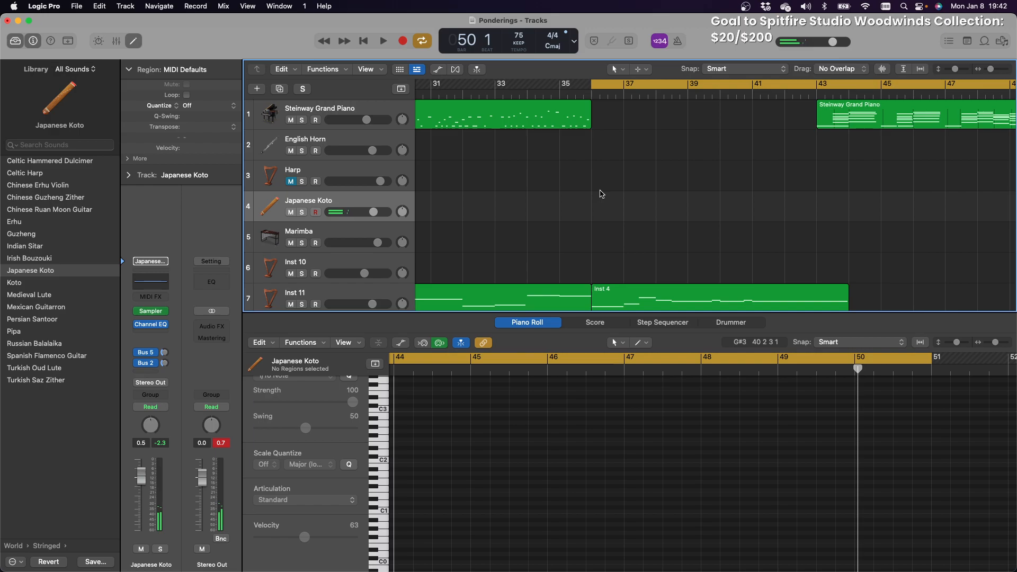
Play the section from bar 36 twice to try out a Japanese Koto part over it, stopping after each pass
key(space)
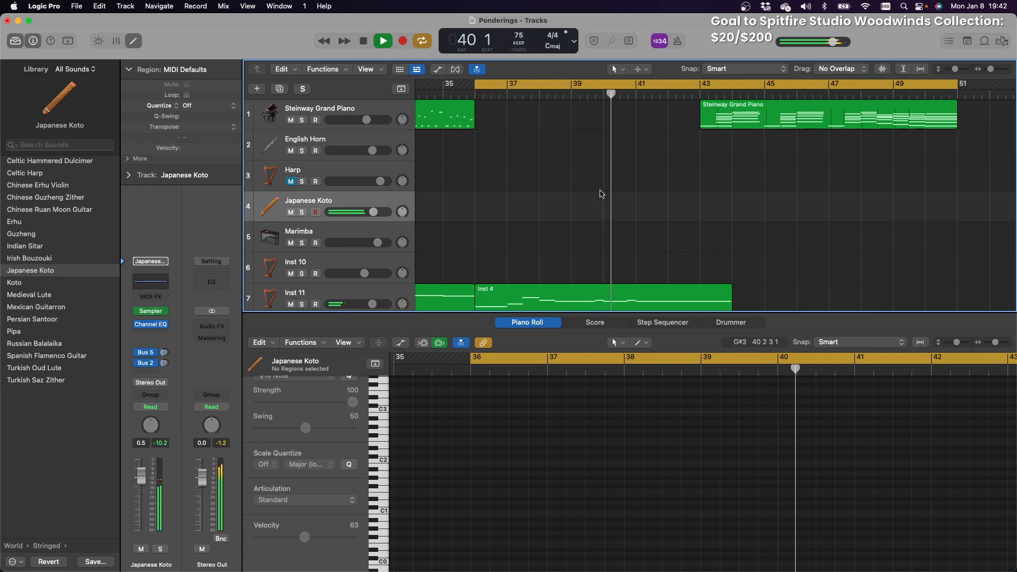
key(space)
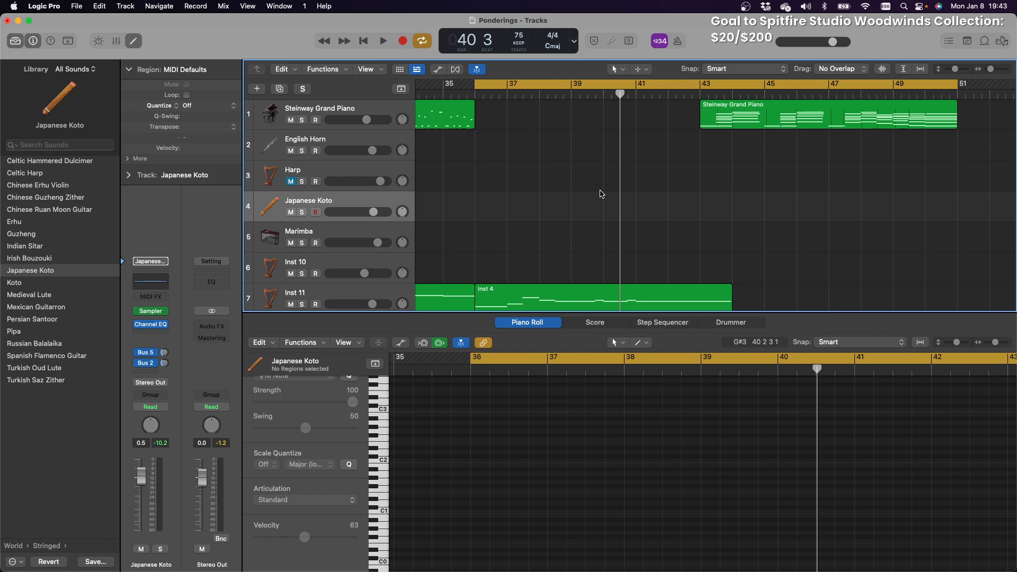
key(space)
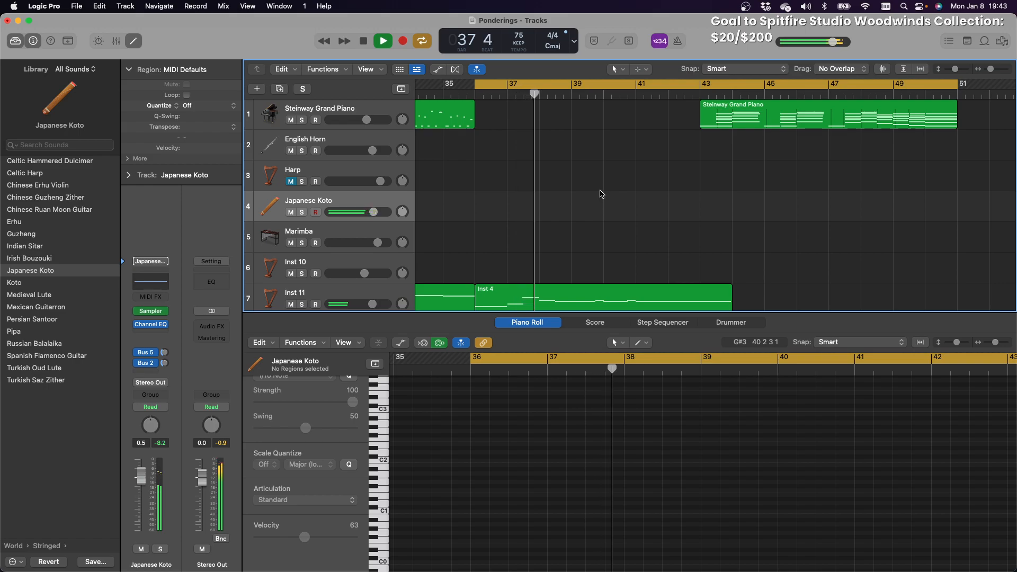
key(space)
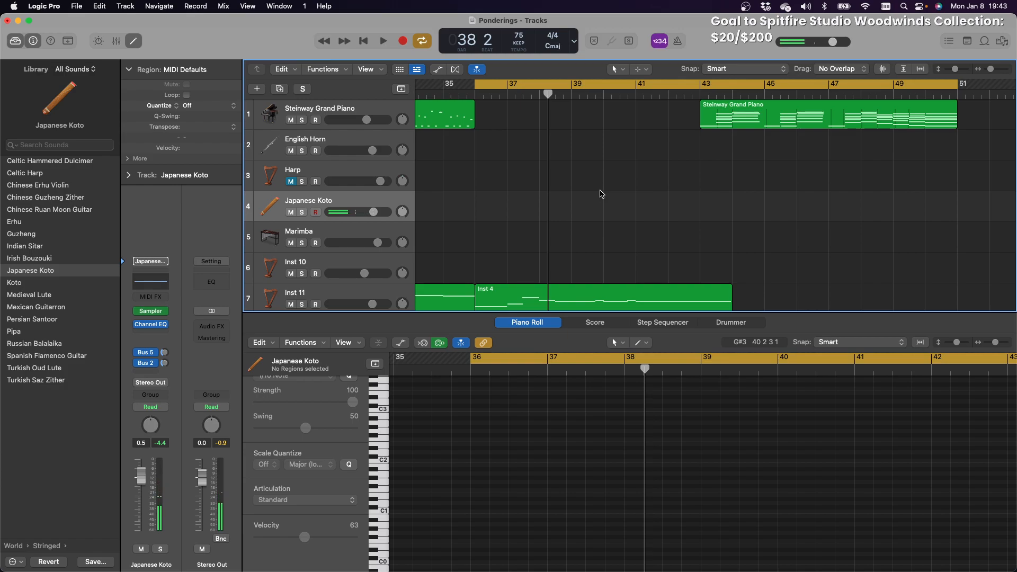
Play the section from bar 36 repeatedly, switching from Japanese Koto to the Steinway Grand Piano track to try parts, and stop playback
key(space)
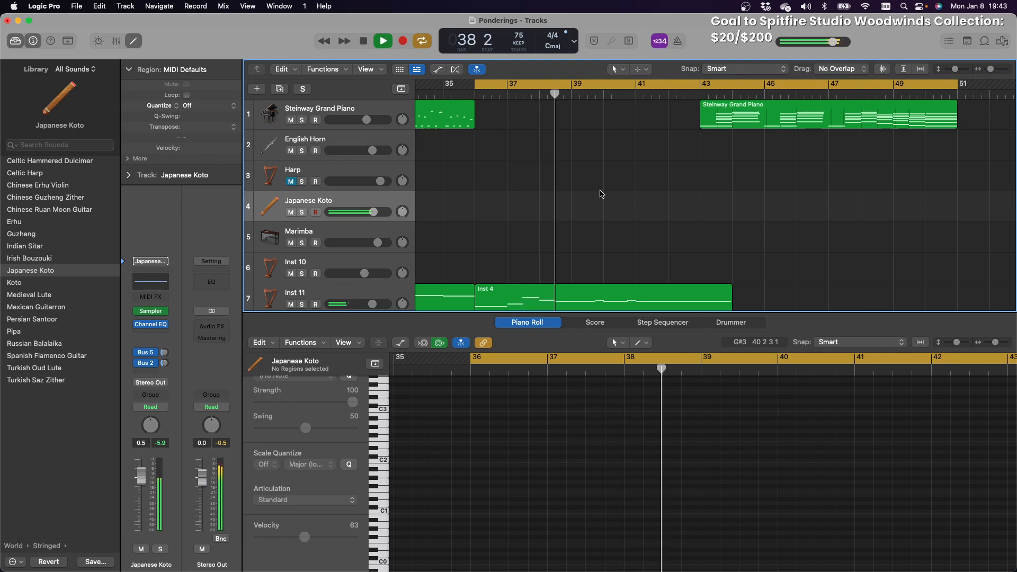
key(space)
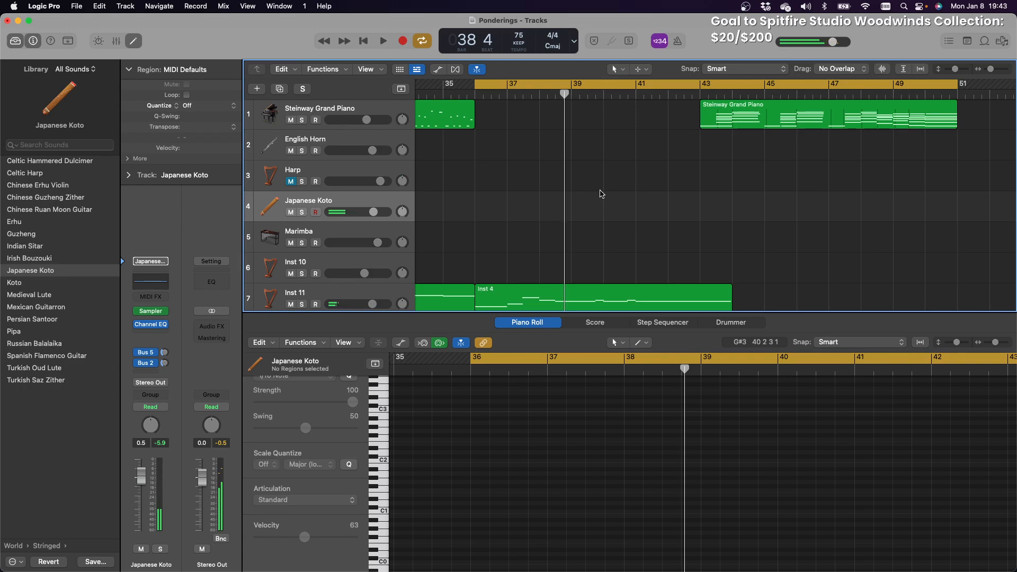
key(space)
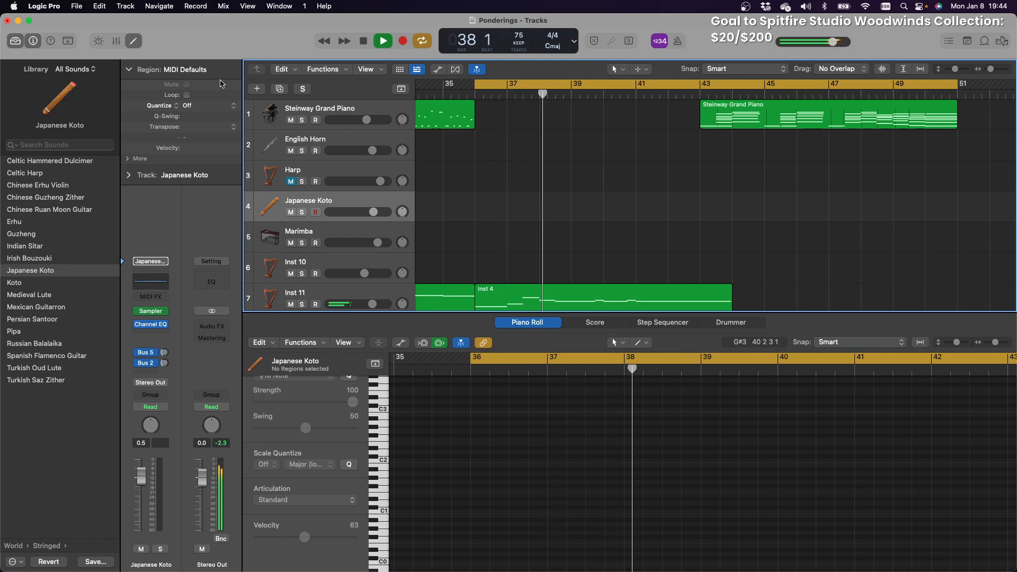
click(329, 114)
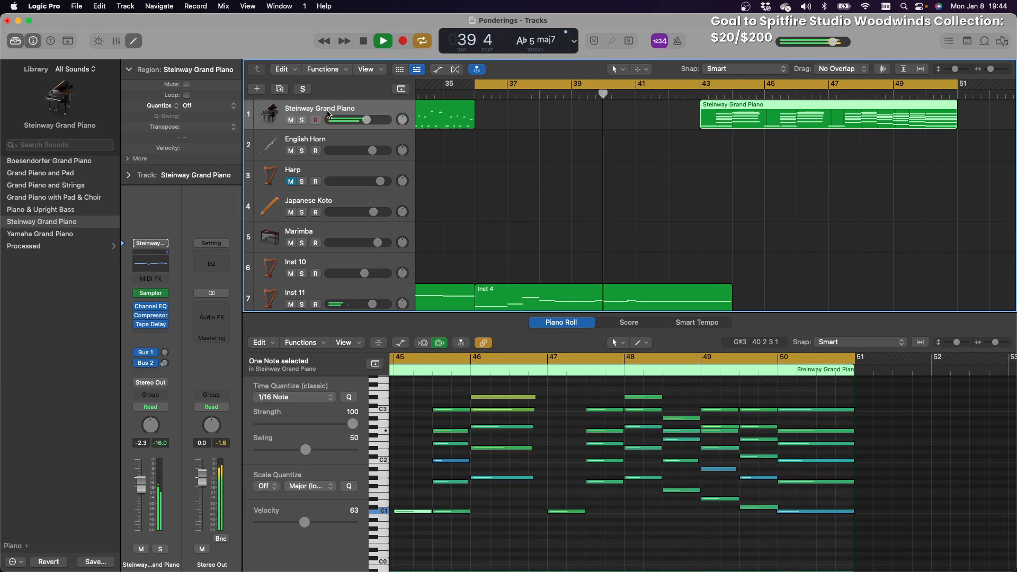
key(space)
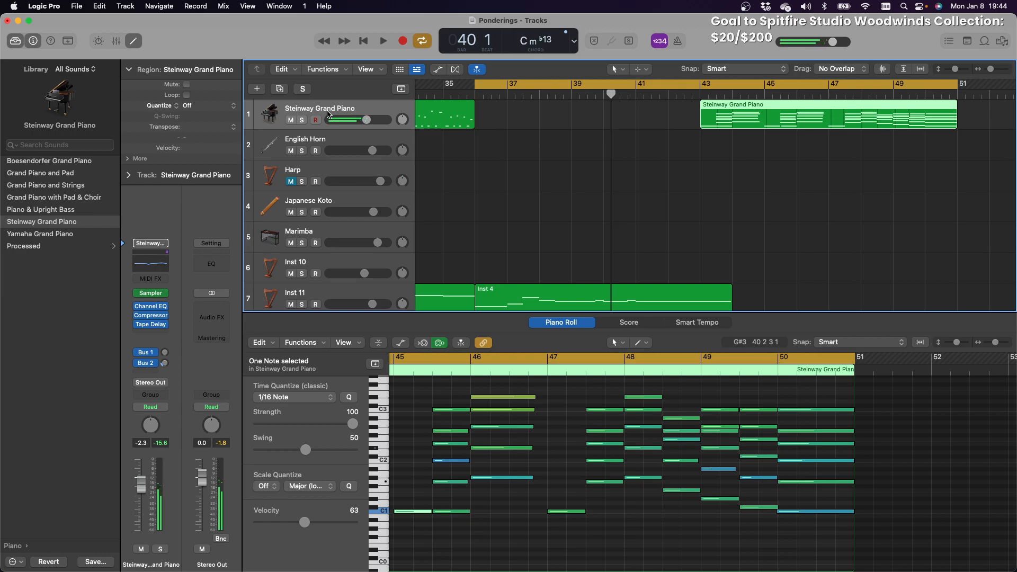
key(space)
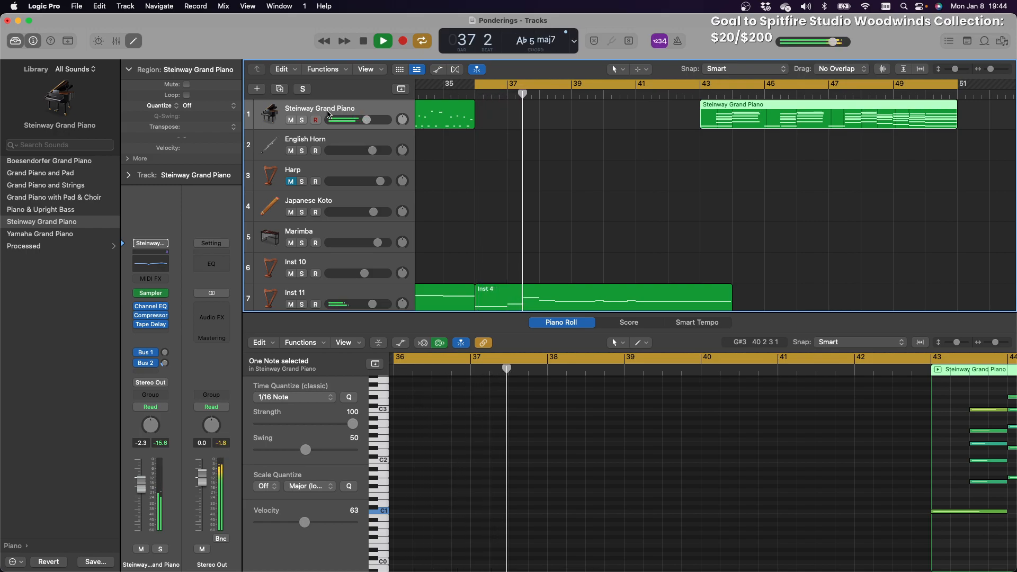
key(space)
Examine the notation of the Deep Sub Bass region and the Inst 3 region from bar 36 in the Score editor
scroll(590, 111, down, 10)
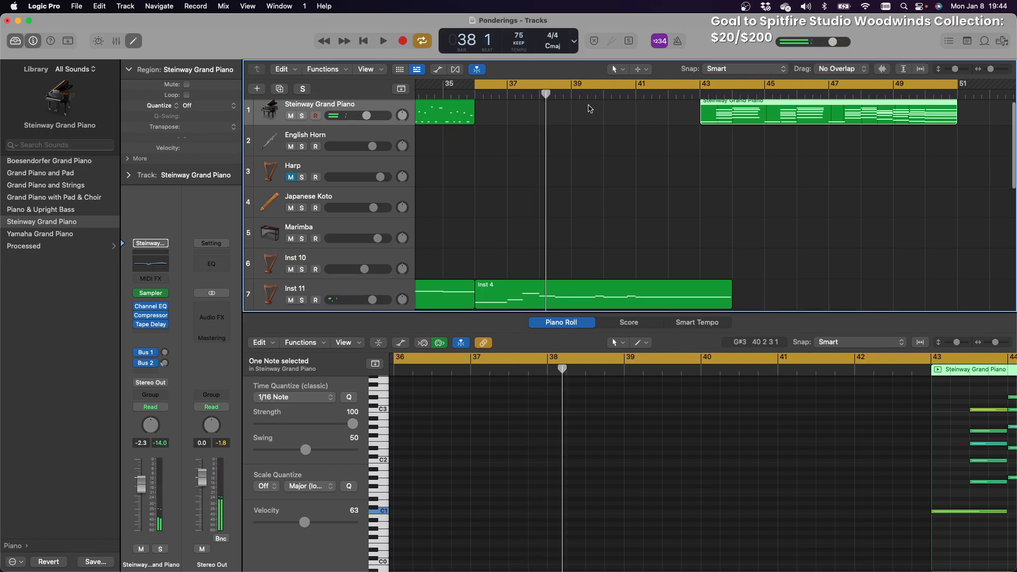
scroll(535, 259, up, 2)
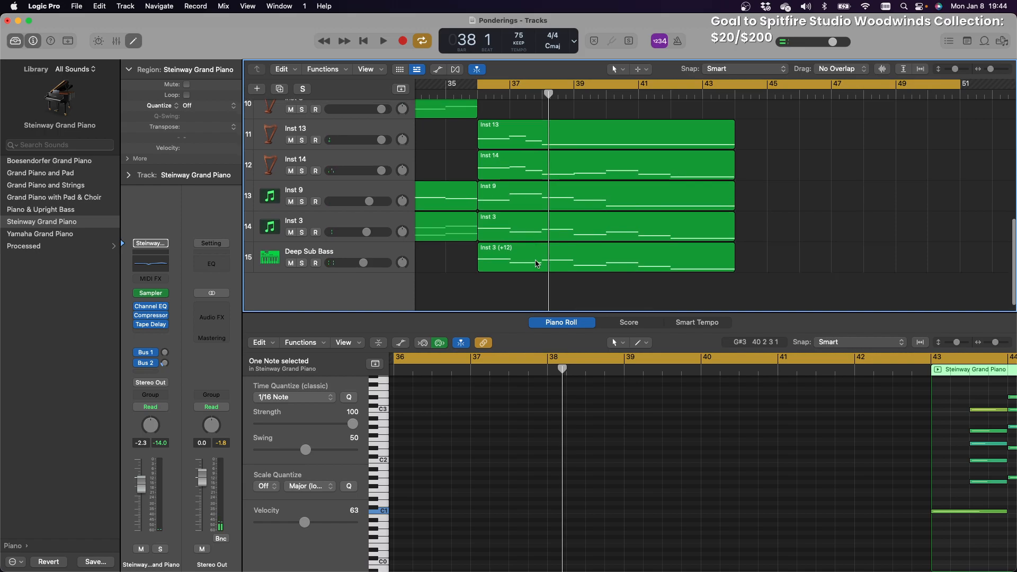
click(535, 260)
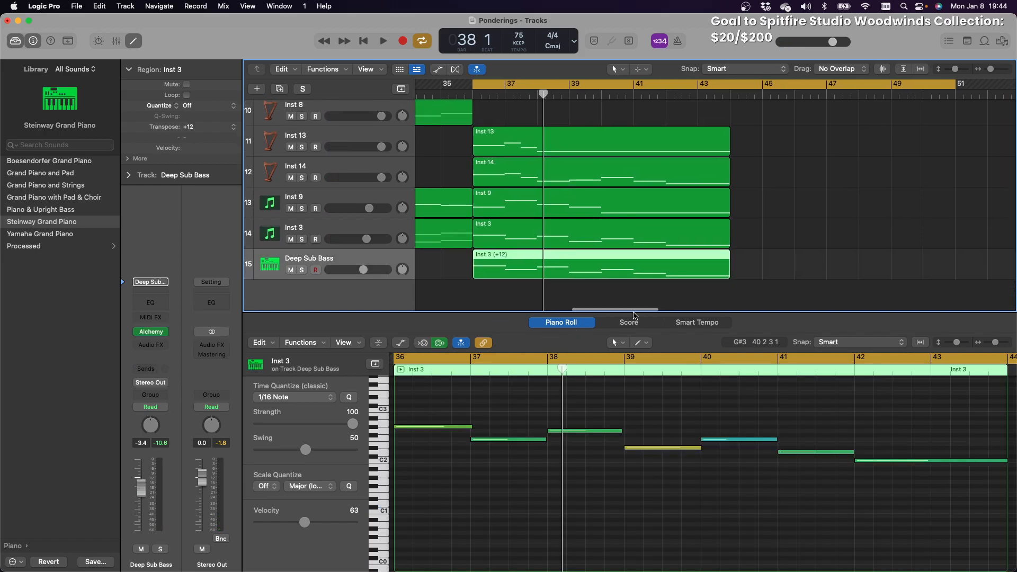
click(630, 323)
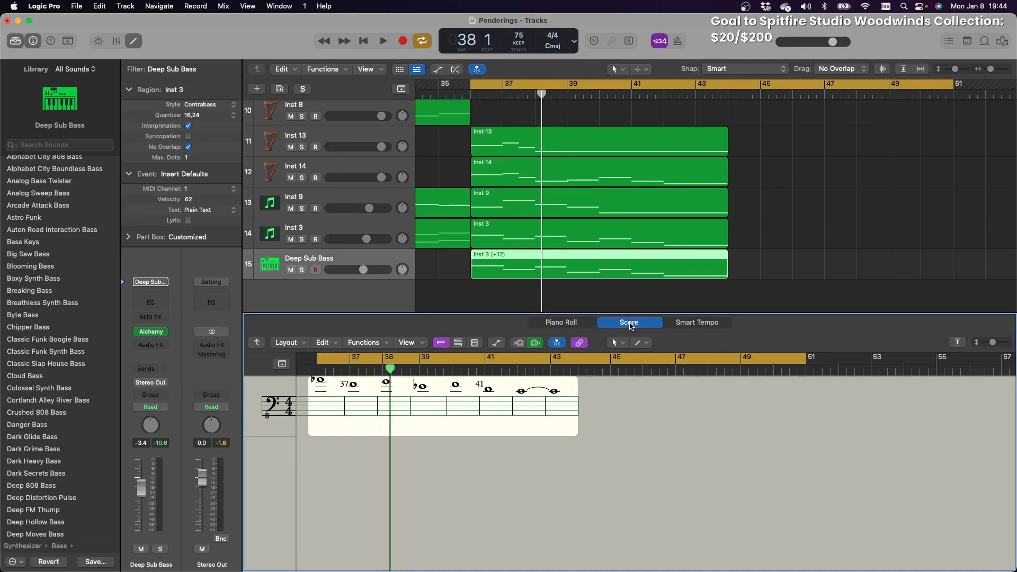
scroll(511, 246, down, 1)
click(510, 246)
scroll(510, 242, down, 1)
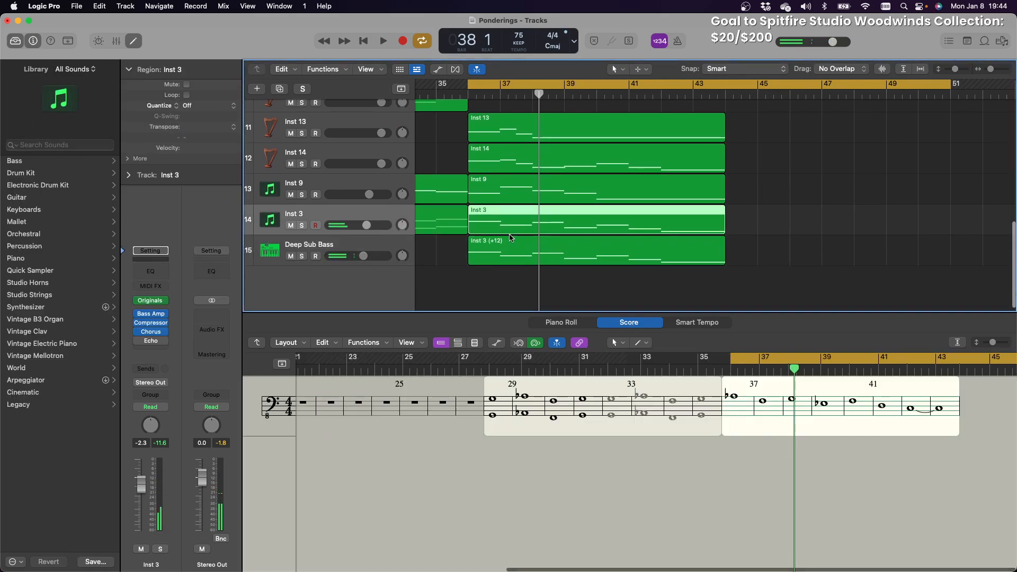
Play the section from bar 36 twice, stopping in bar 37 and then in bar 45 within the piano chords
scroll(510, 238, up, 1)
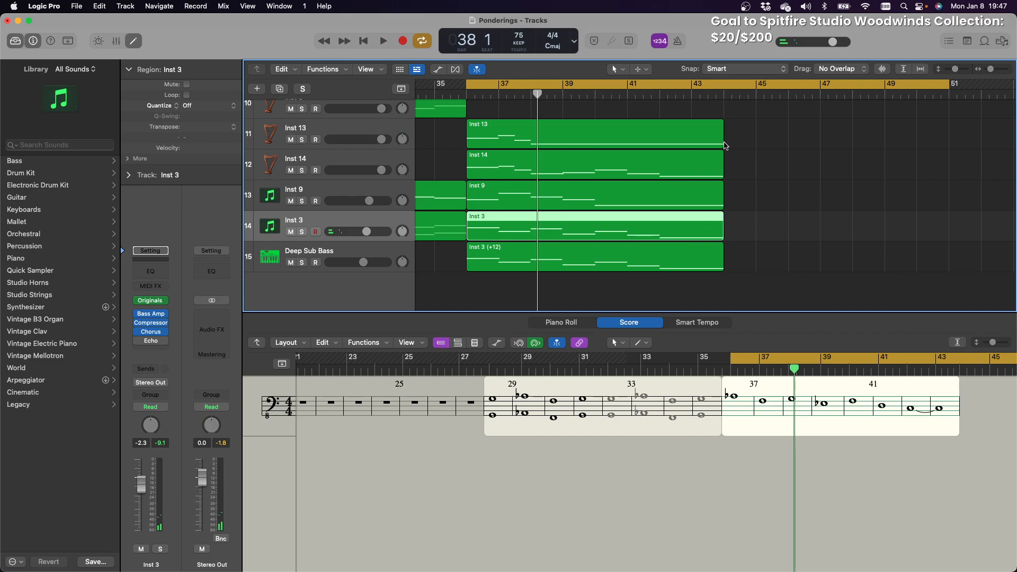
scroll(724, 148, up, 8)
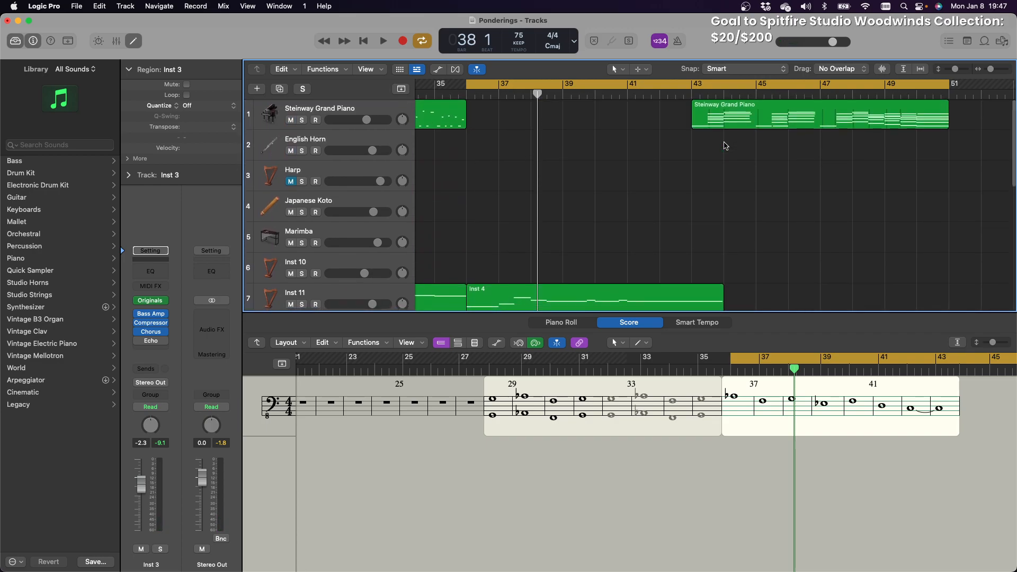
key(space)
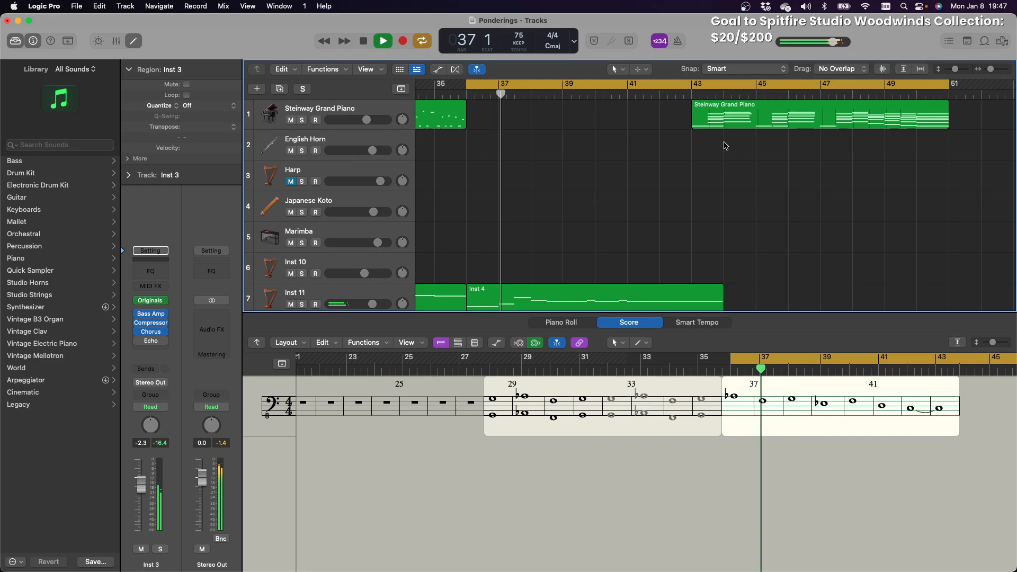
key(space)
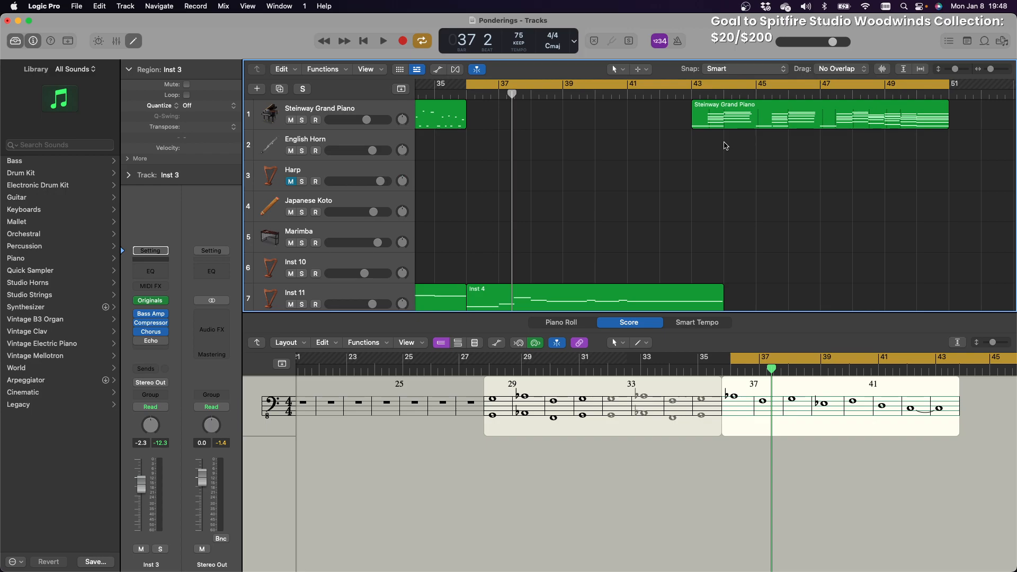
key(space)
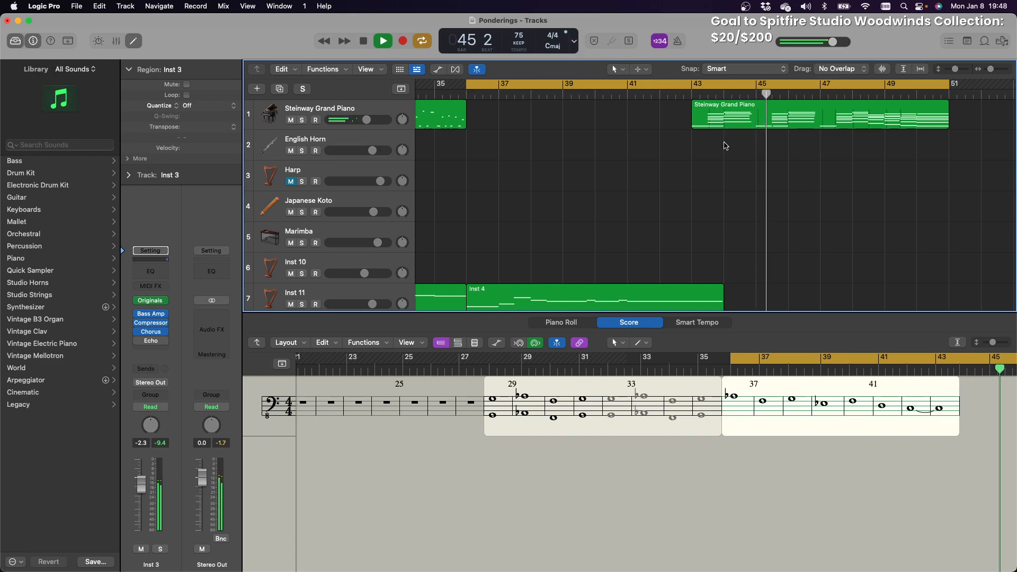
key(space)
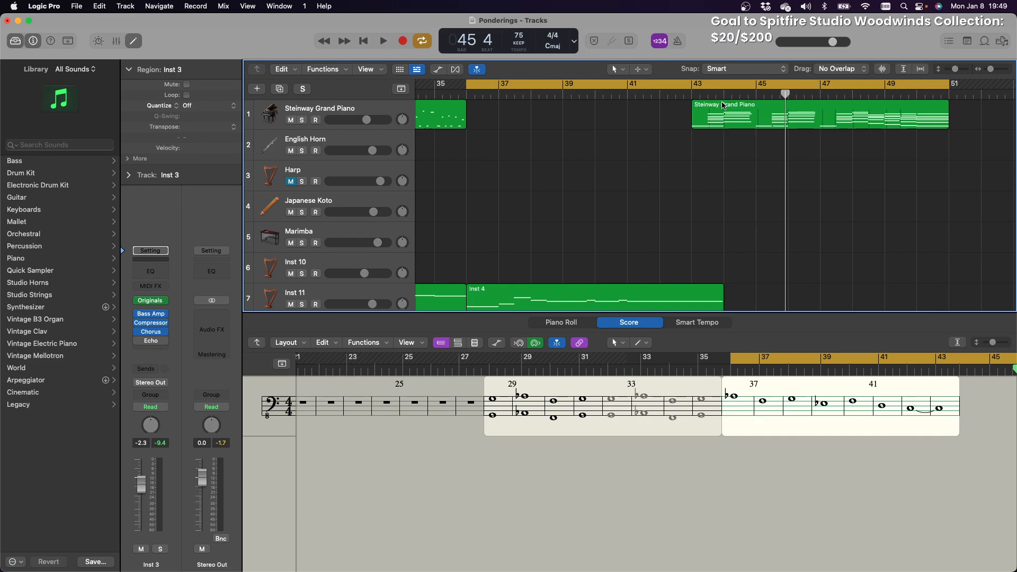
Mute the Steinway Grand Piano track and play the section with the cycle area shortened to end at bar 47
click(291, 120)
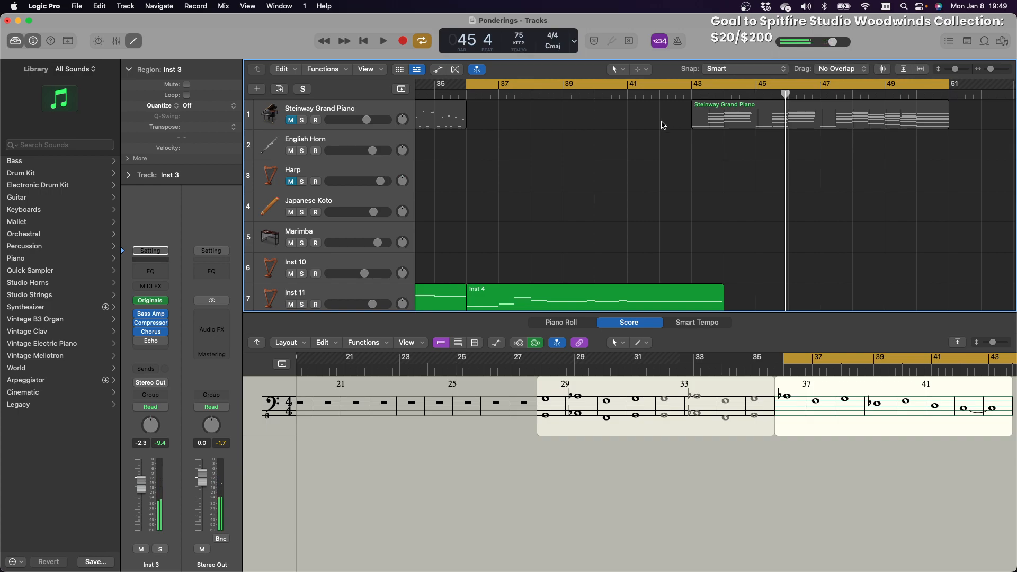
scroll(661, 121, down, 10)
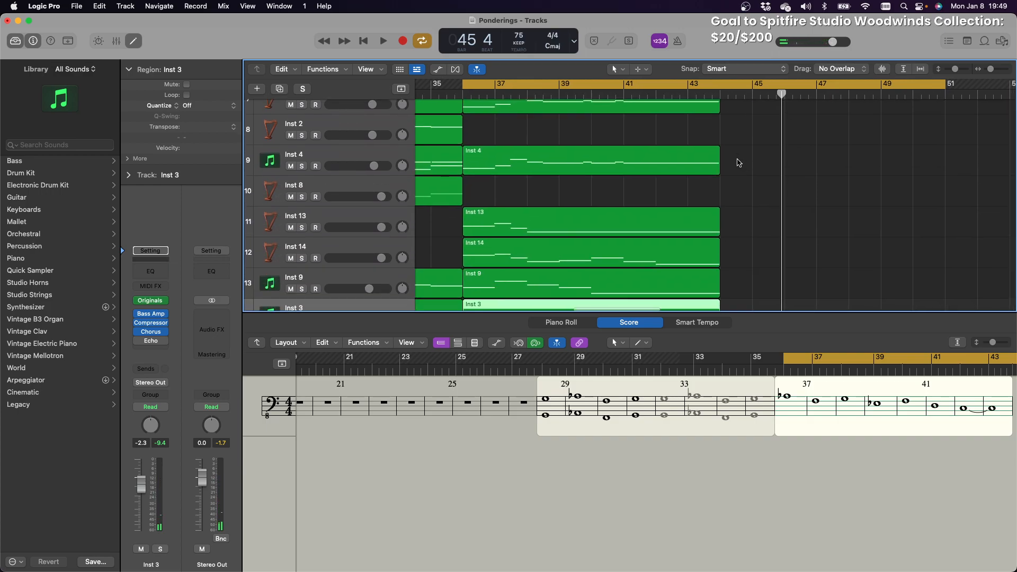
scroll(740, 163, down, 3)
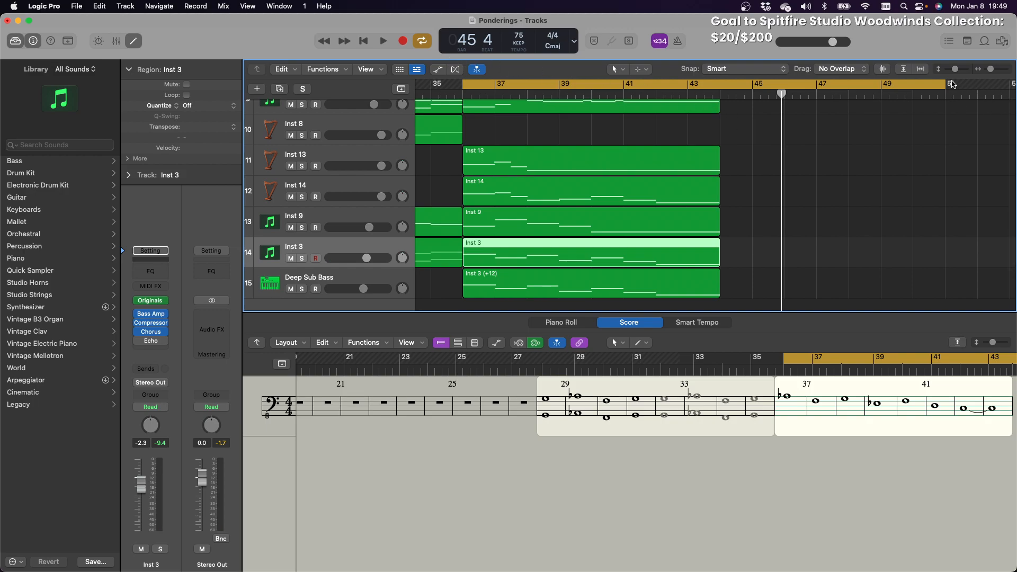
drag(947, 83, 820, 93)
key(space)
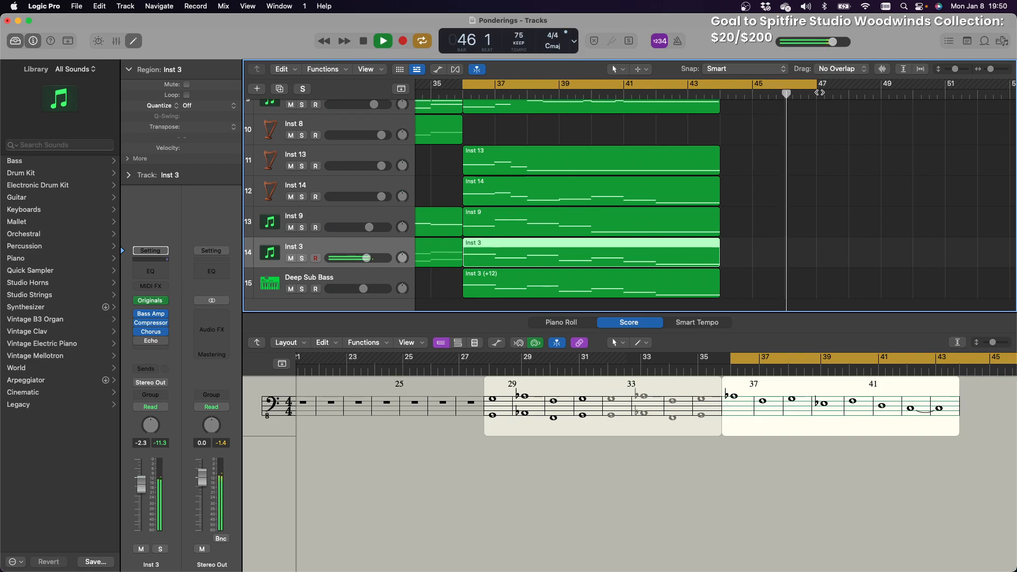
key(space)
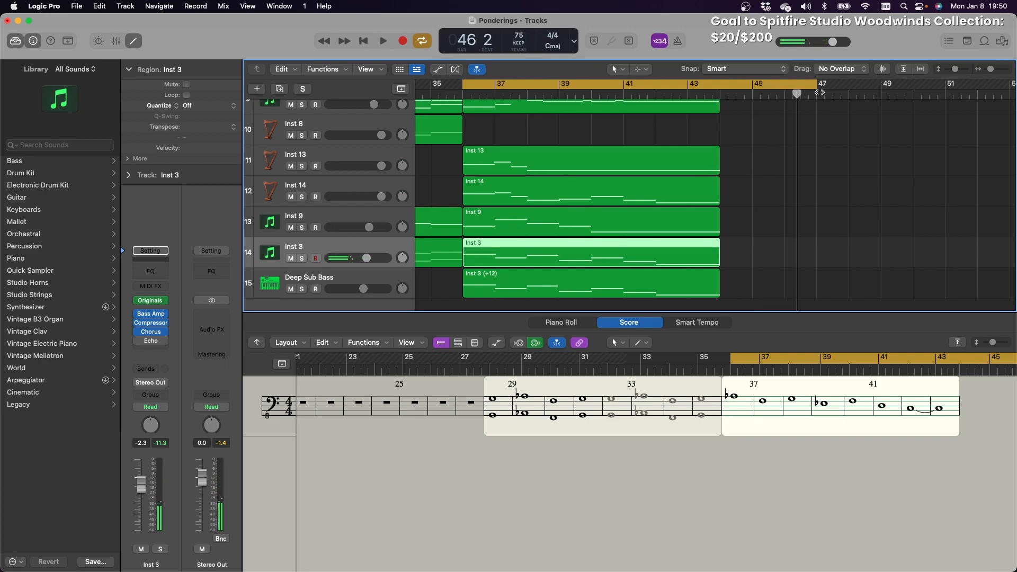
Set the cycle area to run from bar 42 to bar 50 and start playing it
drag(815, 82, 912, 95)
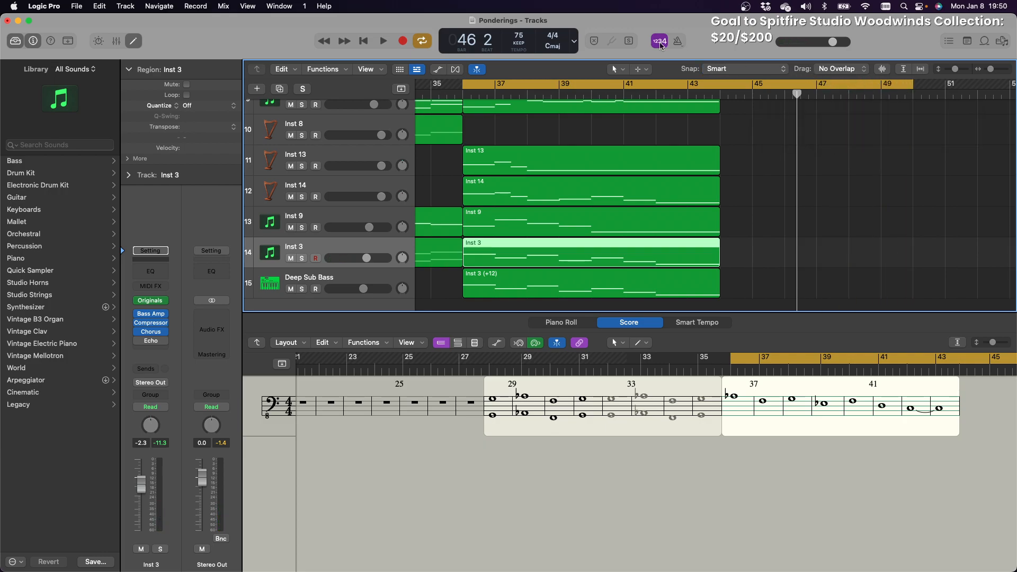
drag(462, 88, 656, 92)
key(space)
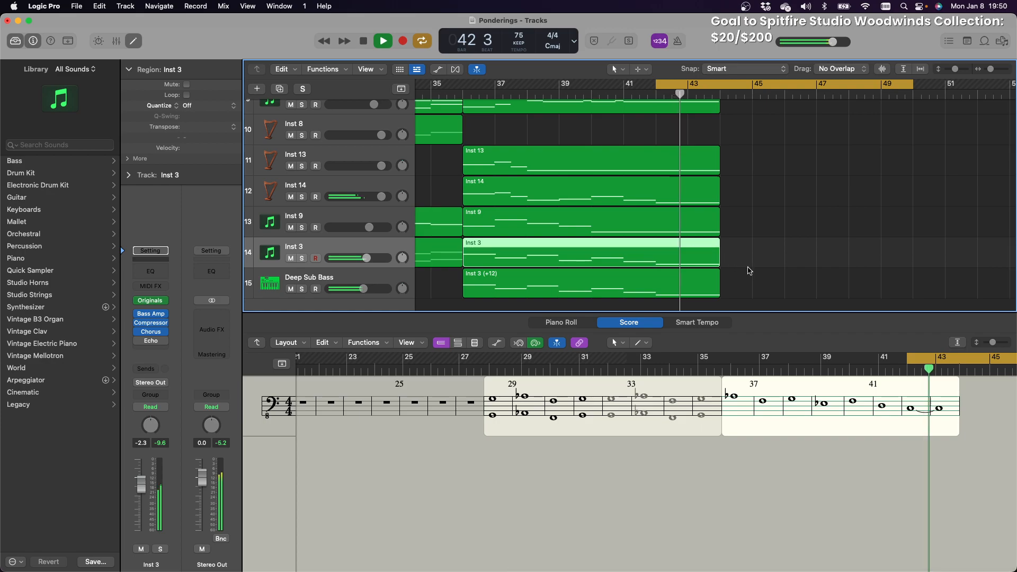
Extend the Inst 3 region from bar 36 to end at bar 50 and raise its last note's velocity to 71
drag(719, 263, 913, 266)
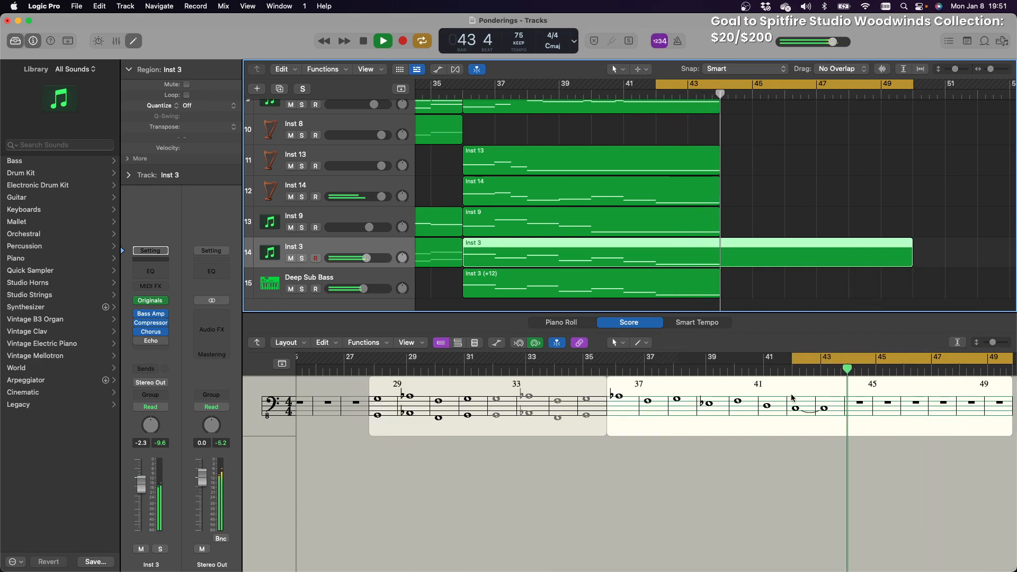
click(584, 324)
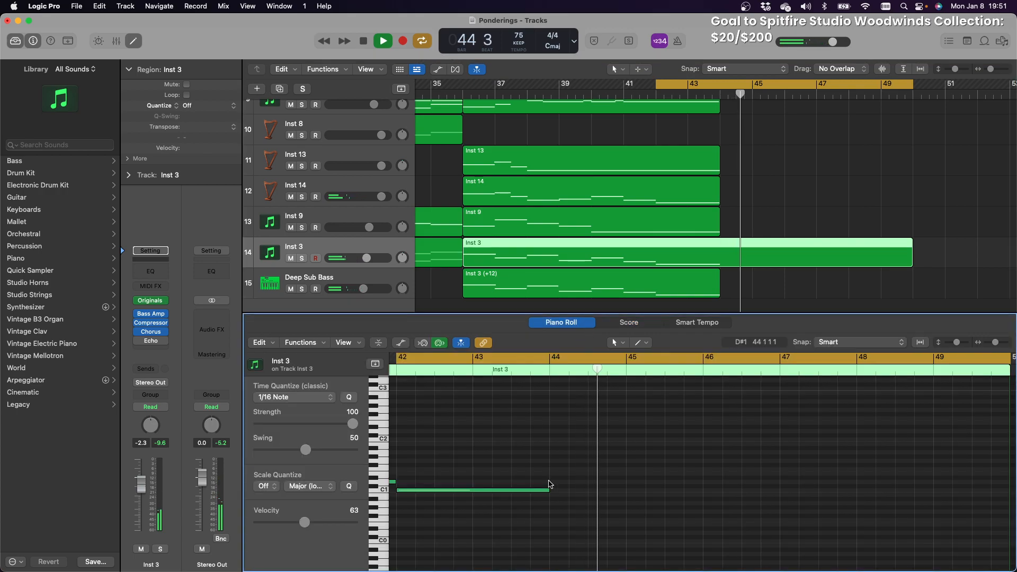
click(542, 491)
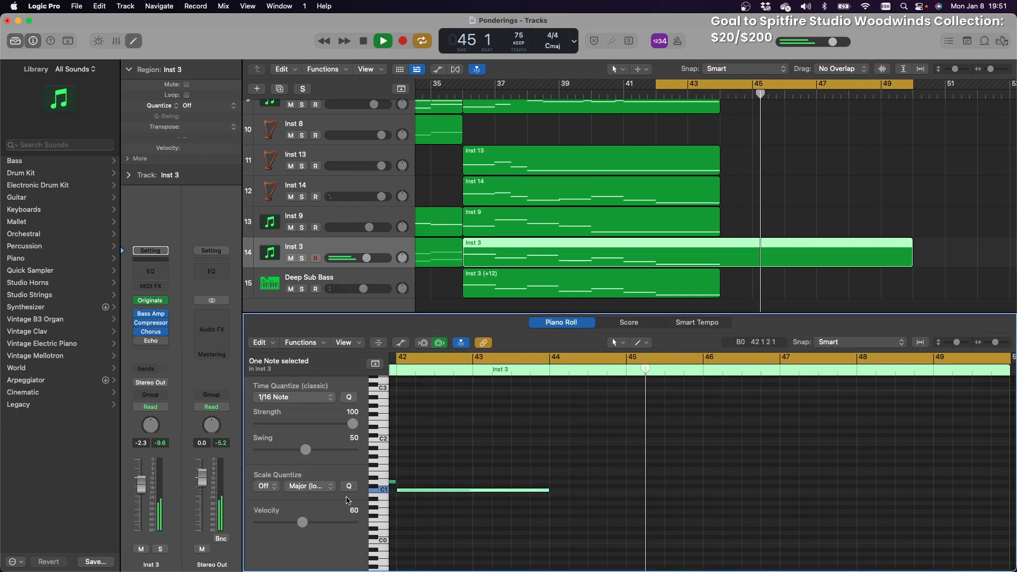
drag(303, 523, 313, 525)
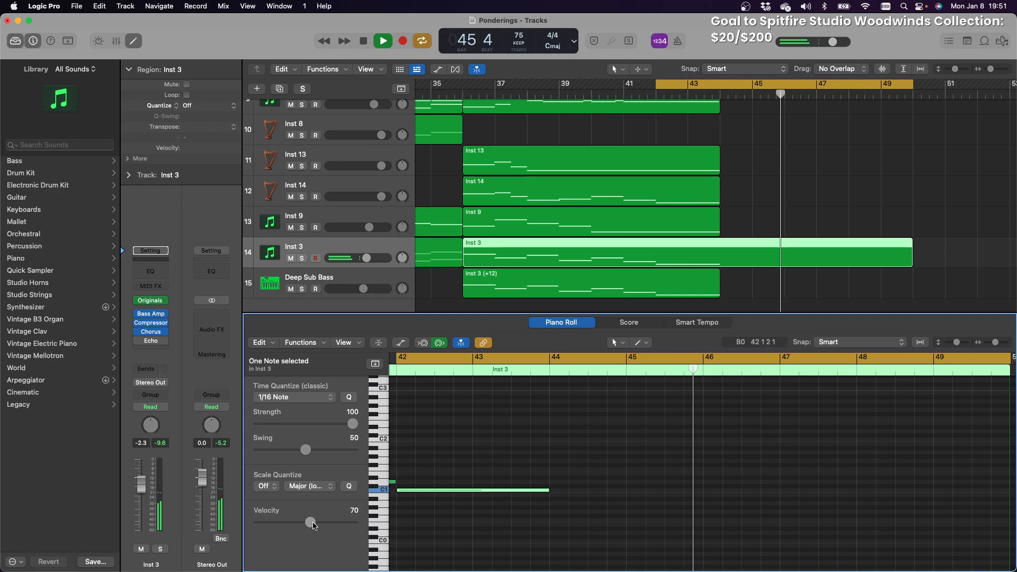
Lengthen the last C1 note of the Inst 3 region to bar 50 and stop playback
drag(549, 490, 838, 506)
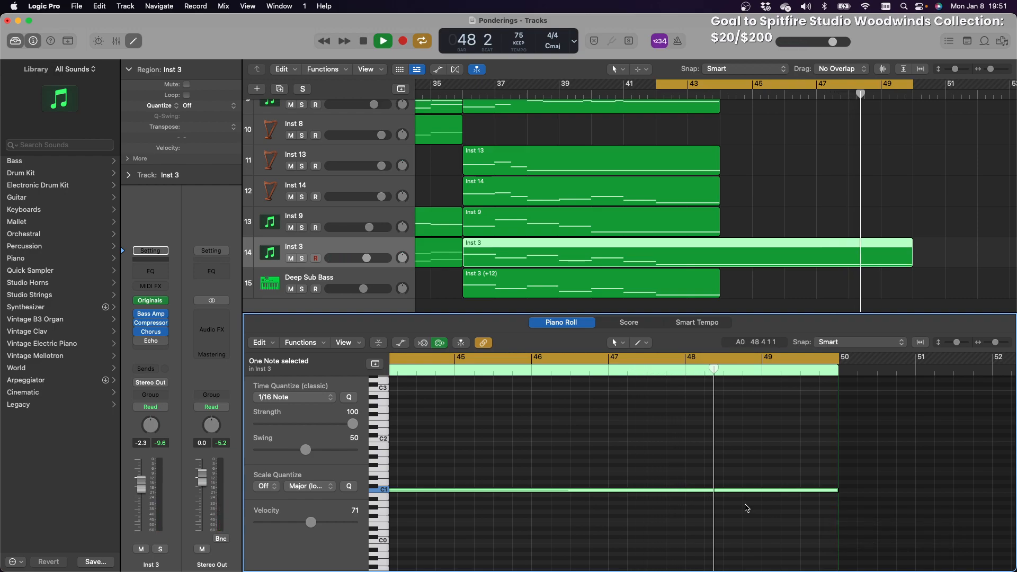
scroll(747, 509, down, 5)
scroll(747, 510, up, 1)
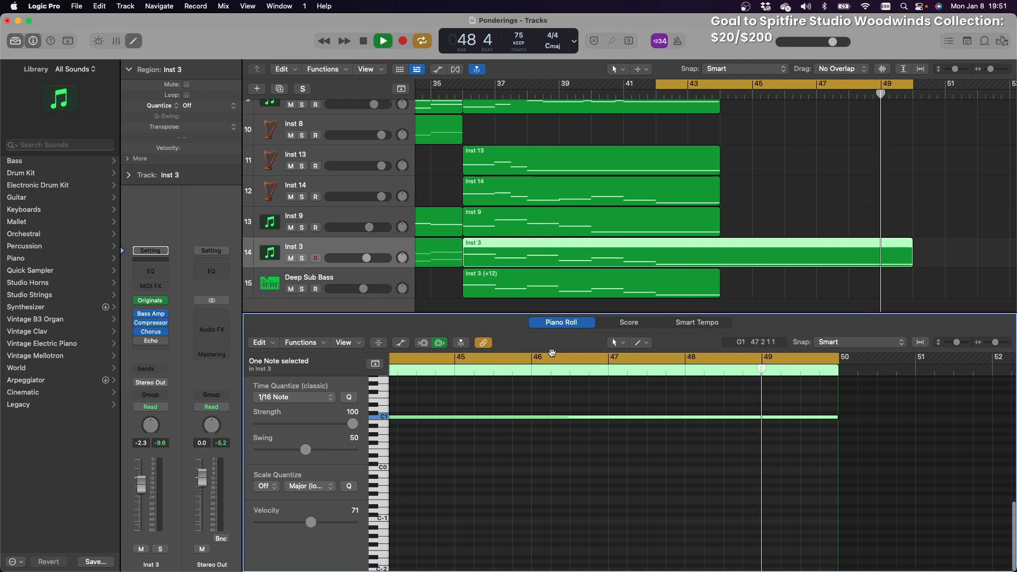
key(space)
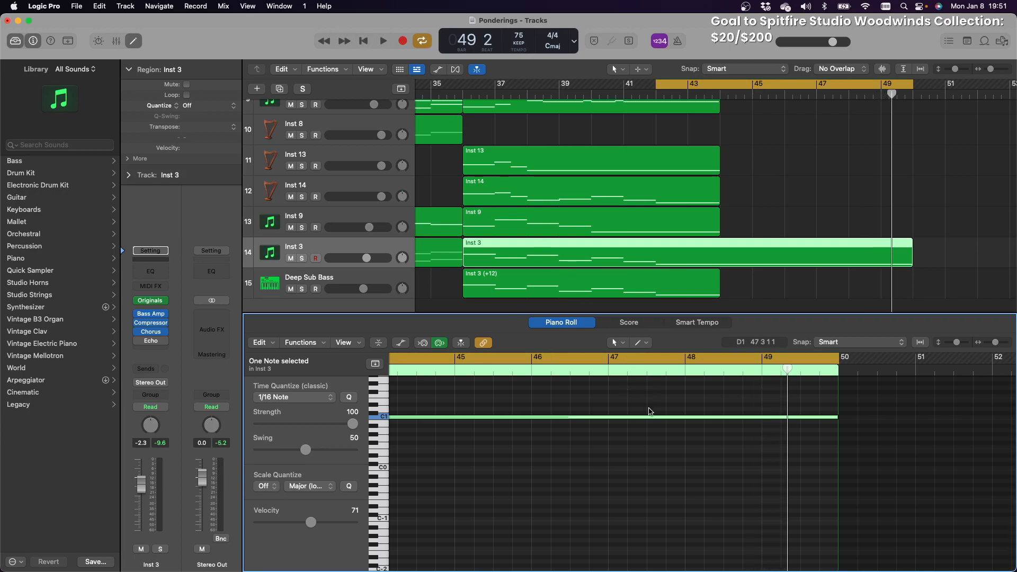
Paste a copy of the long C1 note at bar 49 of Inst 3 and move the copy down an octave to C0
scroll(662, 424, down, 3)
click(762, 373)
scroll(806, 395, down, 2)
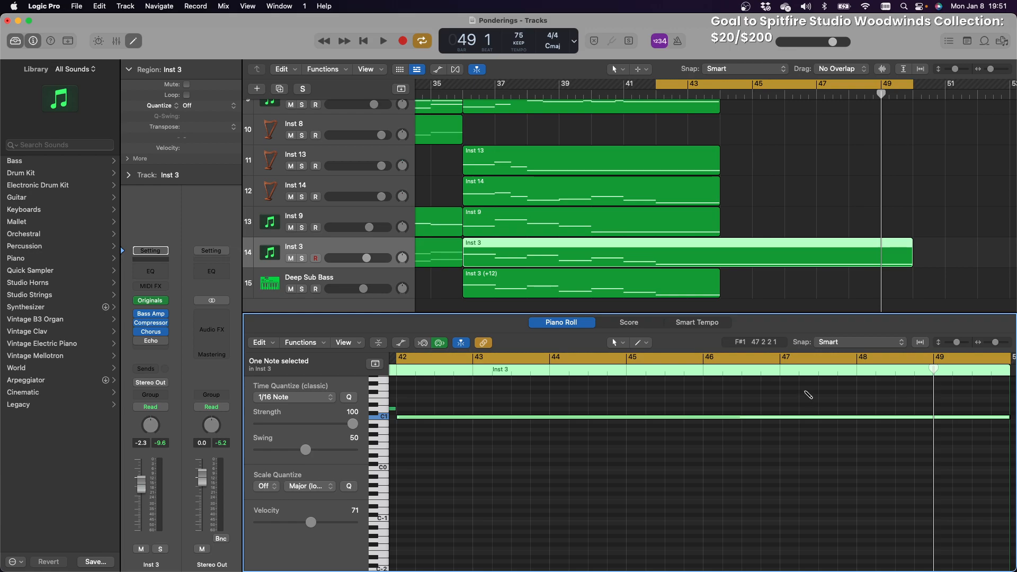
key(super+v)
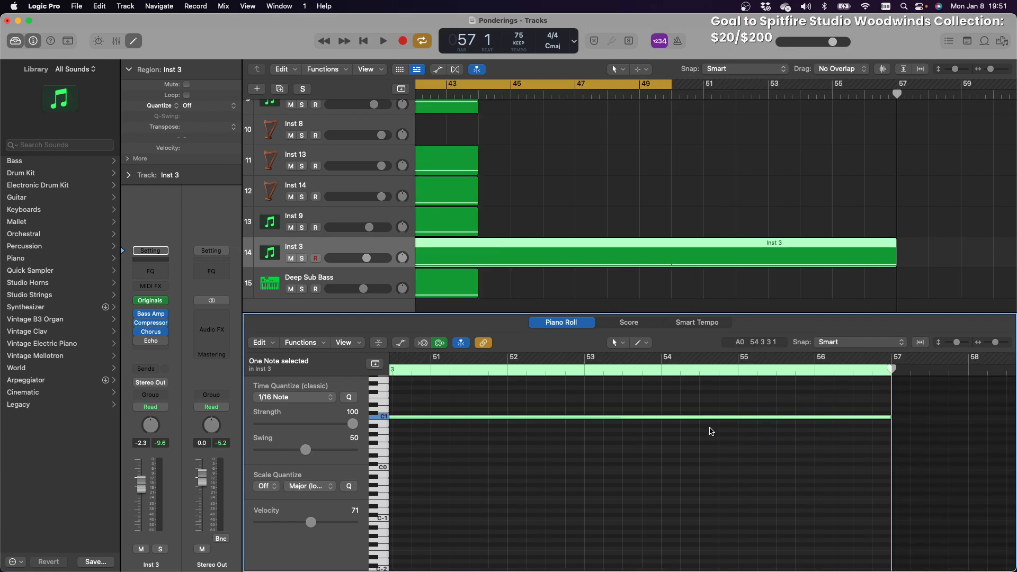
scroll(712, 429, left, 8)
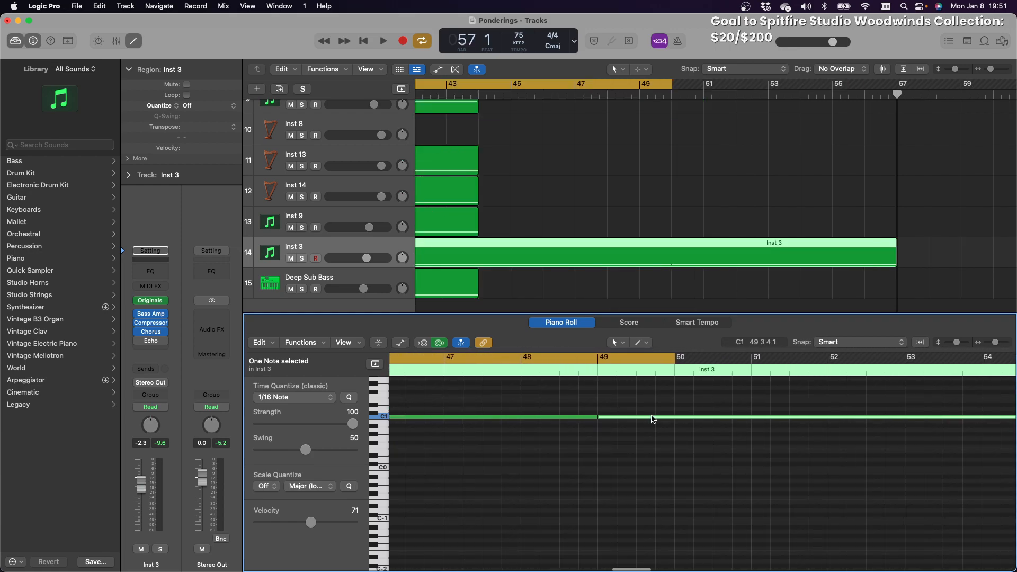
drag(652, 420, 655, 470)
scroll(708, 468, right, 10)
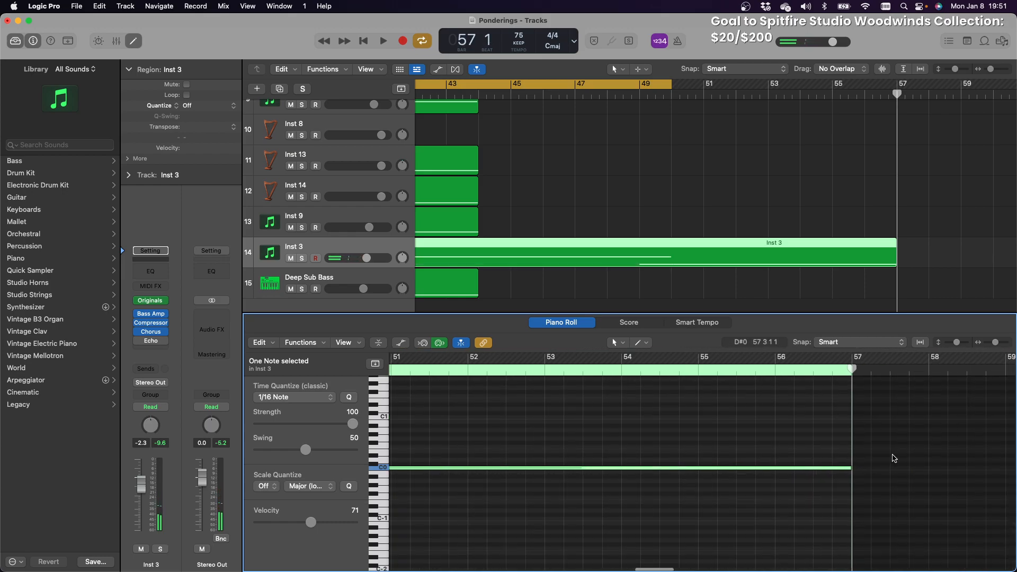
Shorten the copied C0 note of Inst 3 to one bar, running from bar 49 to bar 50
drag(832, 467, 522, 468)
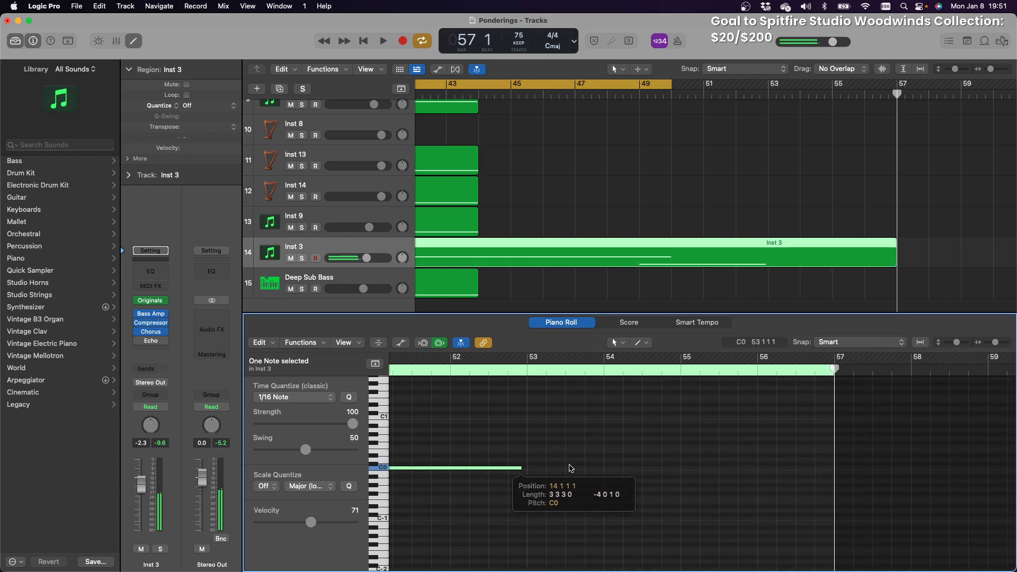
scroll(742, 482, left, 6)
drag(744, 470, 522, 468)
scroll(502, 469, left, 3)
scroll(503, 469, left, 4)
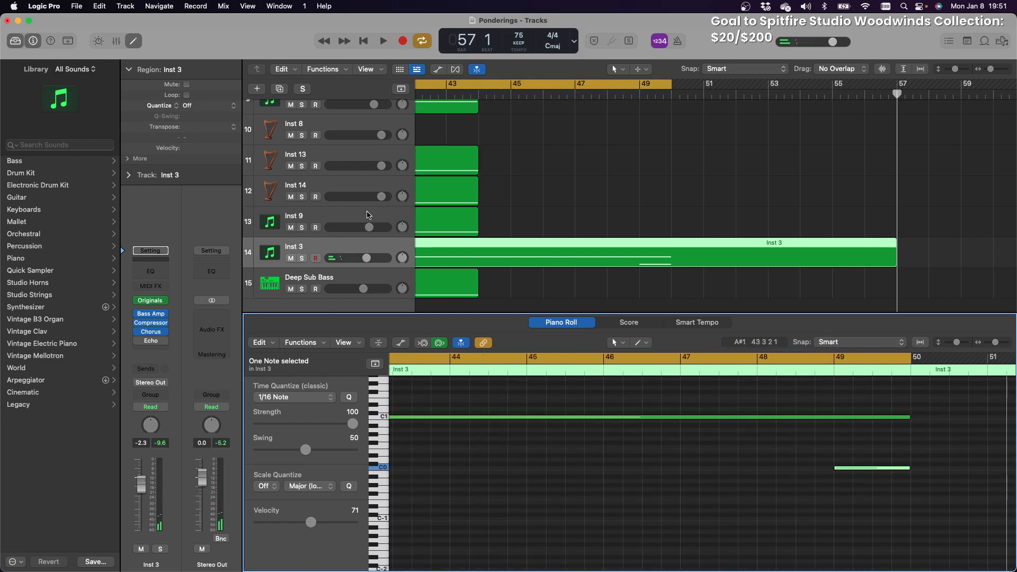
Try recording a descending harp line on Inst 14 from bar 43 to bar 48, and undo the take
click(368, 215)
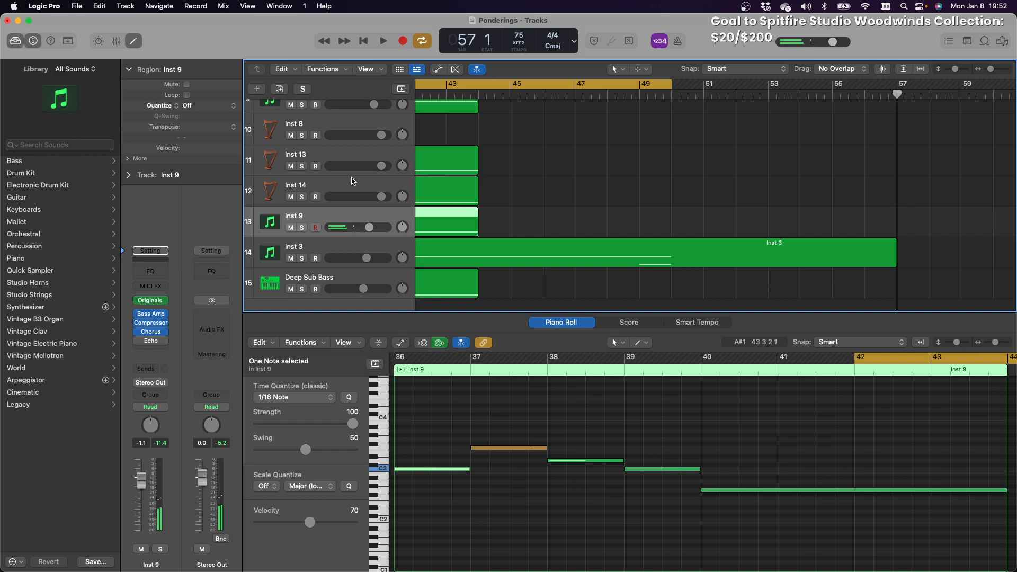
click(353, 181)
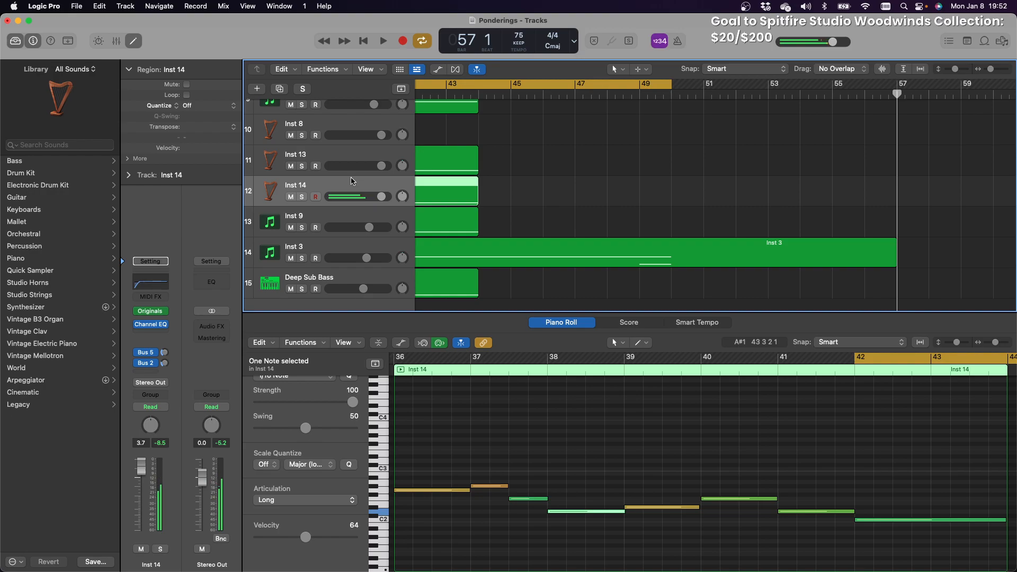
key(r)
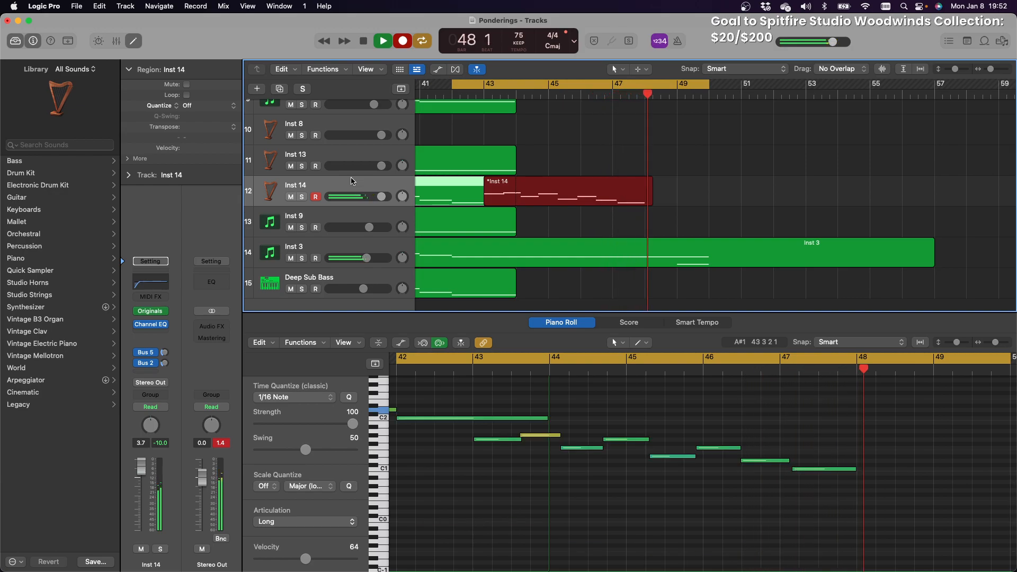
key(space)
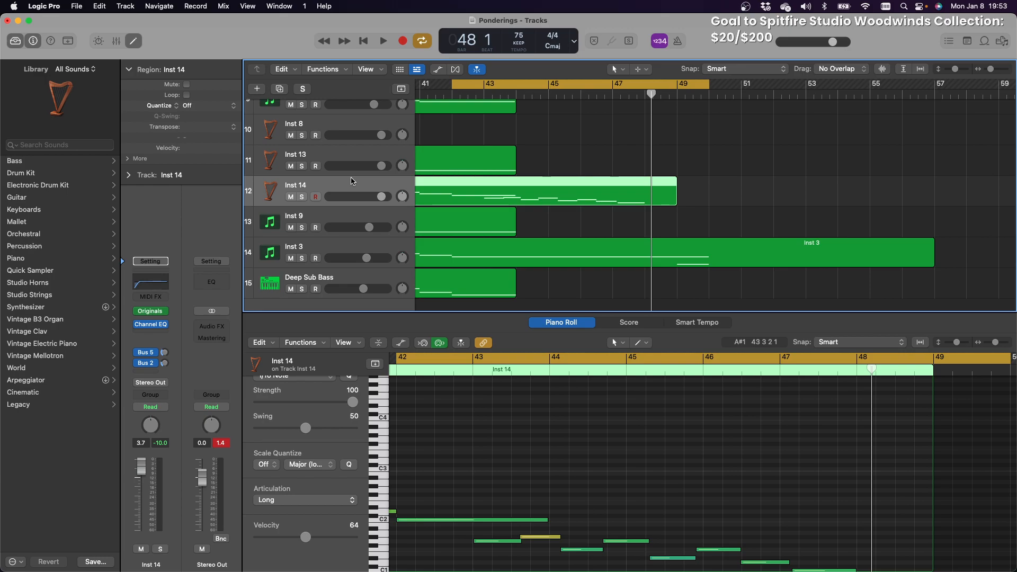
key(super+z)
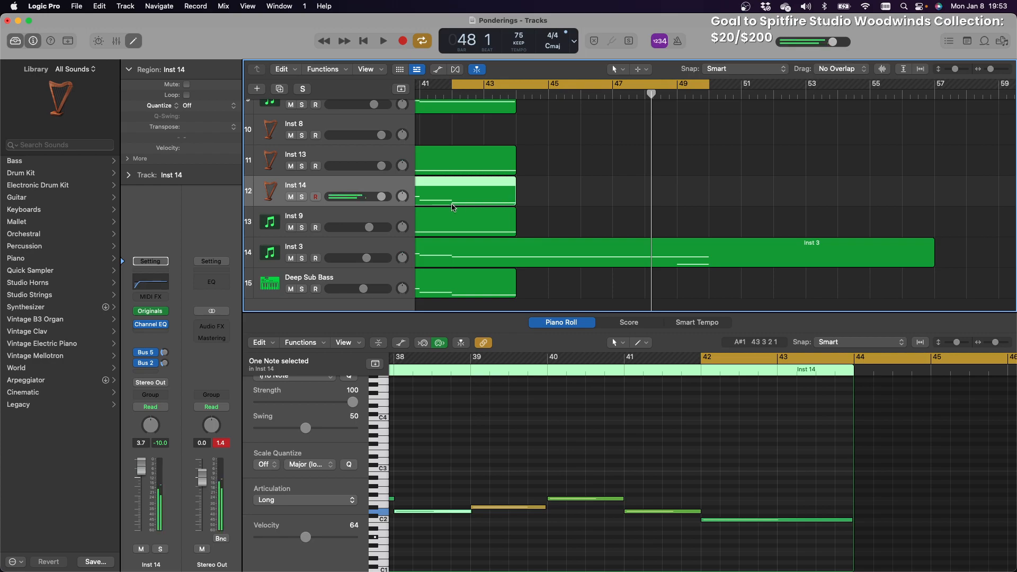
Record a new descending harp line on Inst 14 from bar 43 to bar 48 and stop recording
click(466, 218)
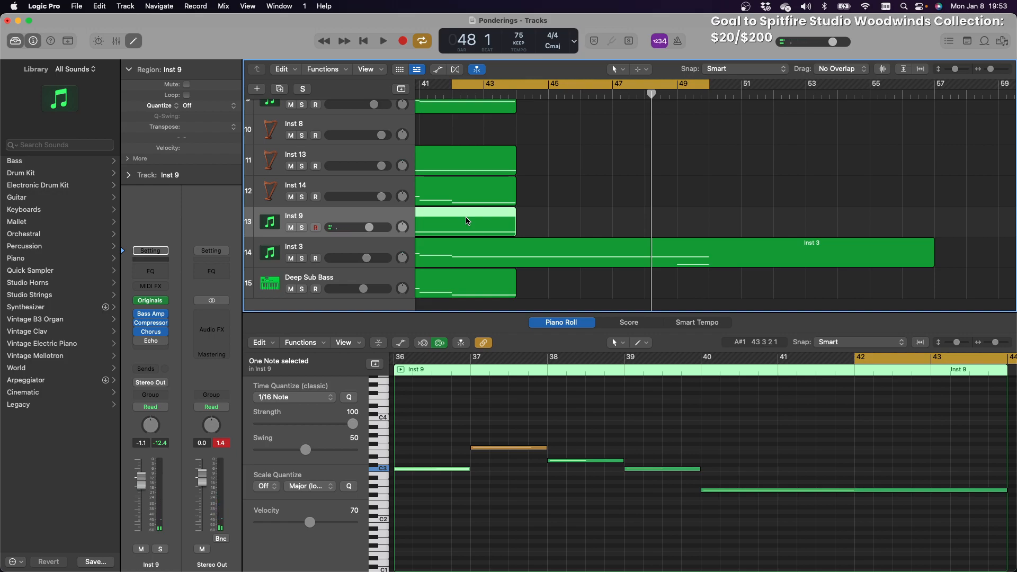
click(485, 191)
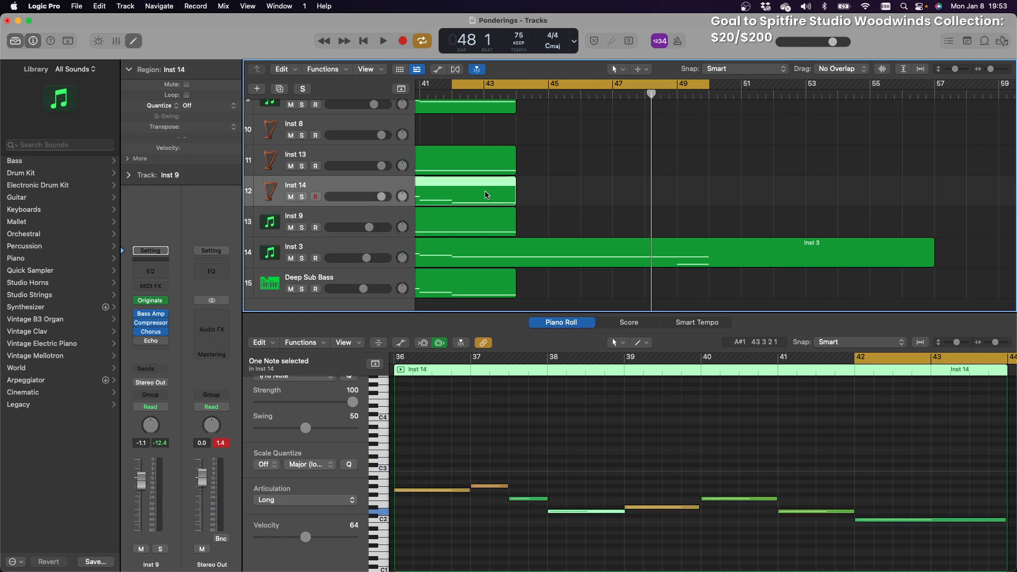
key(space)
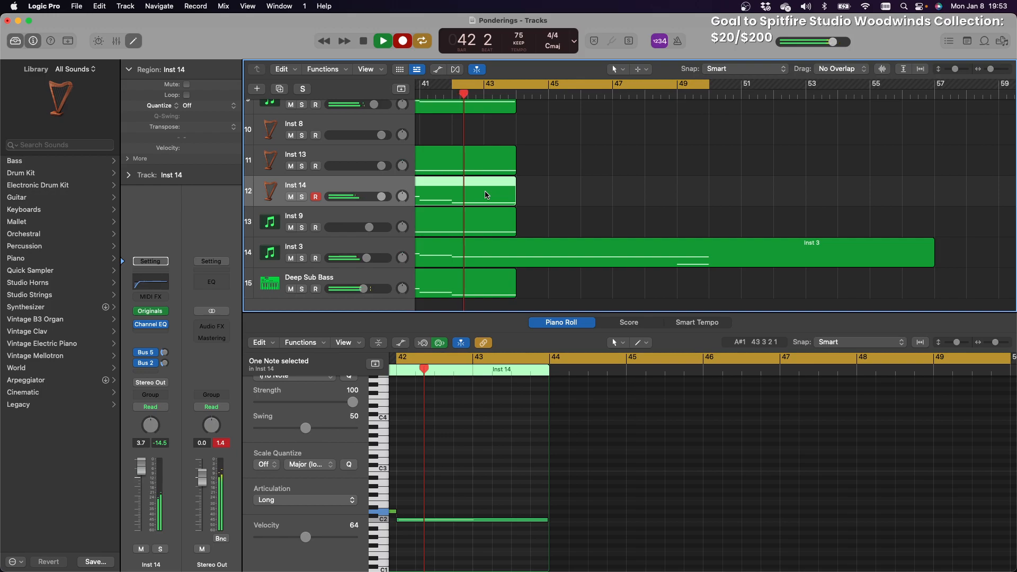
key(r)
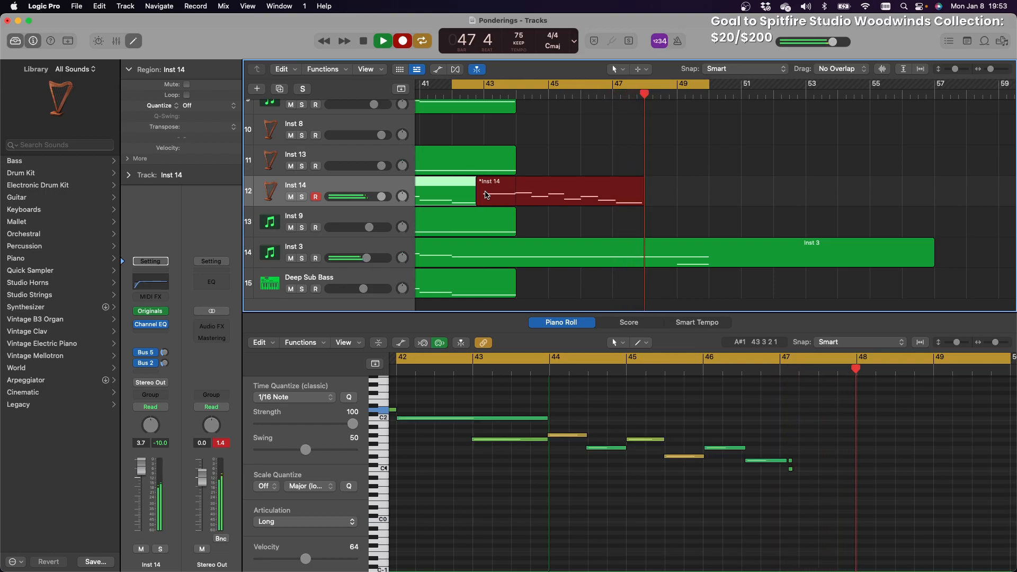
key(space)
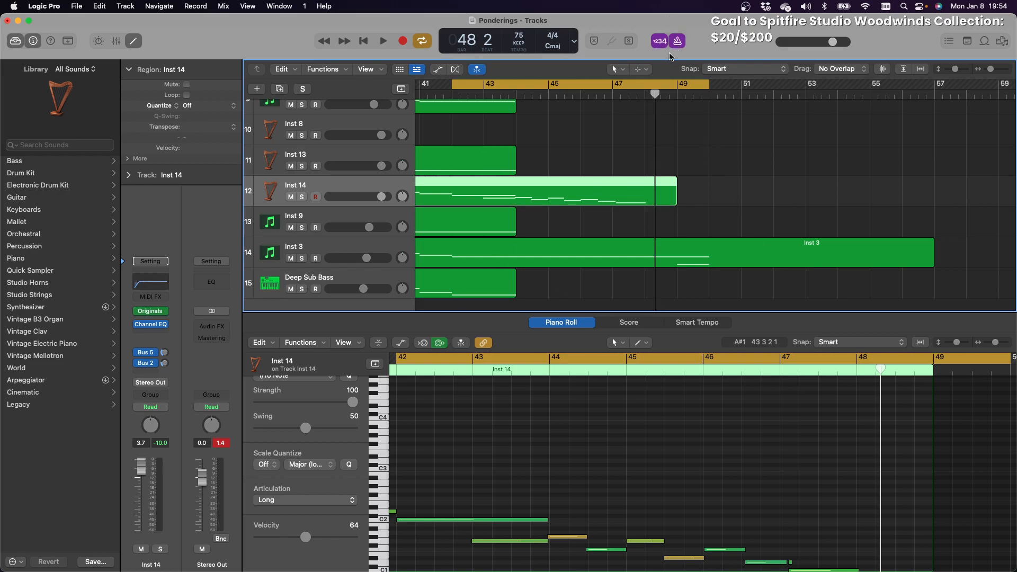
Delete the stray very short D1 note just after bar 47 in the Inst 14 region
scroll(566, 176, left, 1)
scroll(566, 176, down, 1)
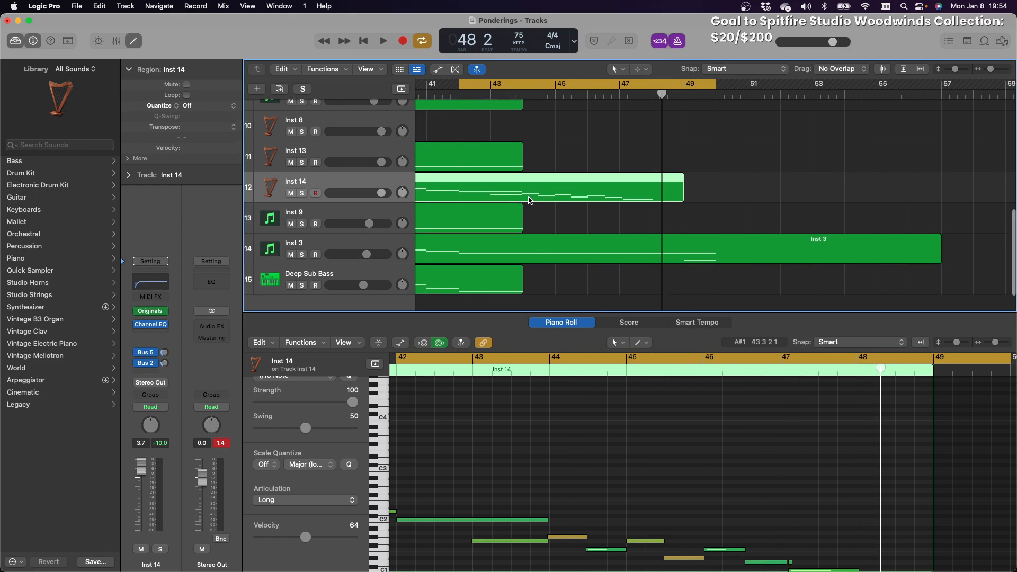
scroll(711, 470, down, 5)
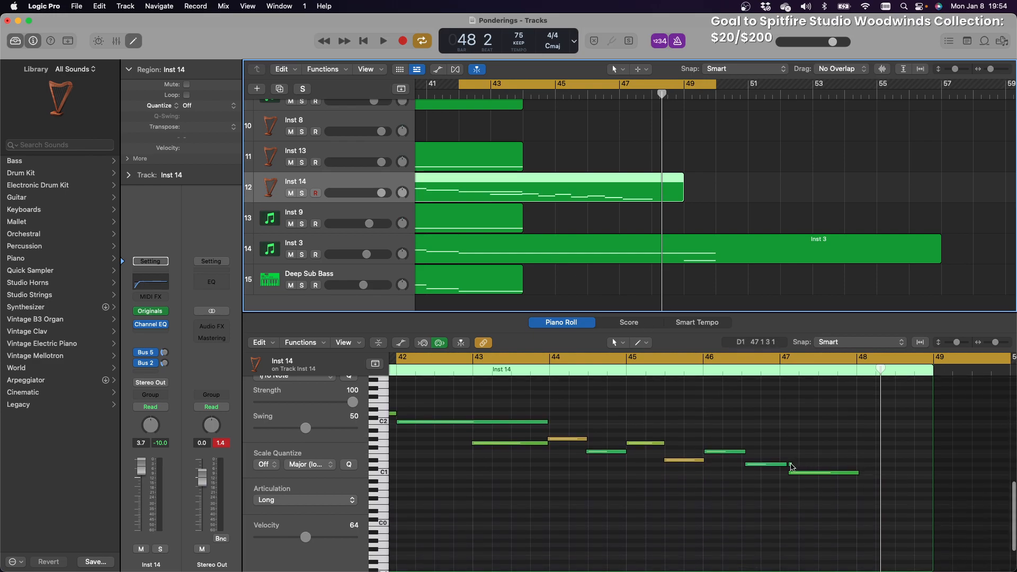
click(791, 464)
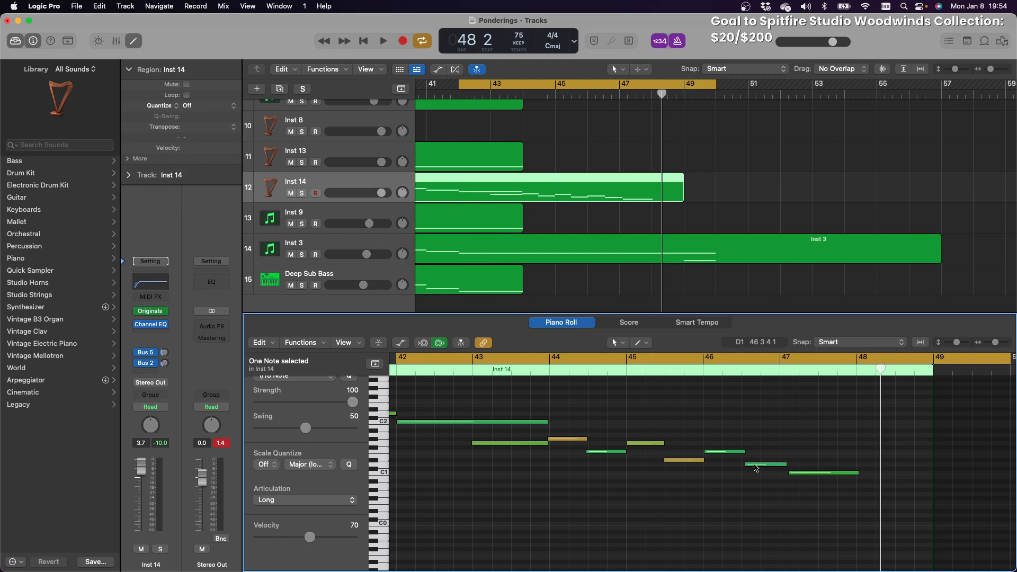
Quantize the seven recorded Inst 14 notes from bar 44 onward to 1/16 notes
scroll(609, 450, left, 2)
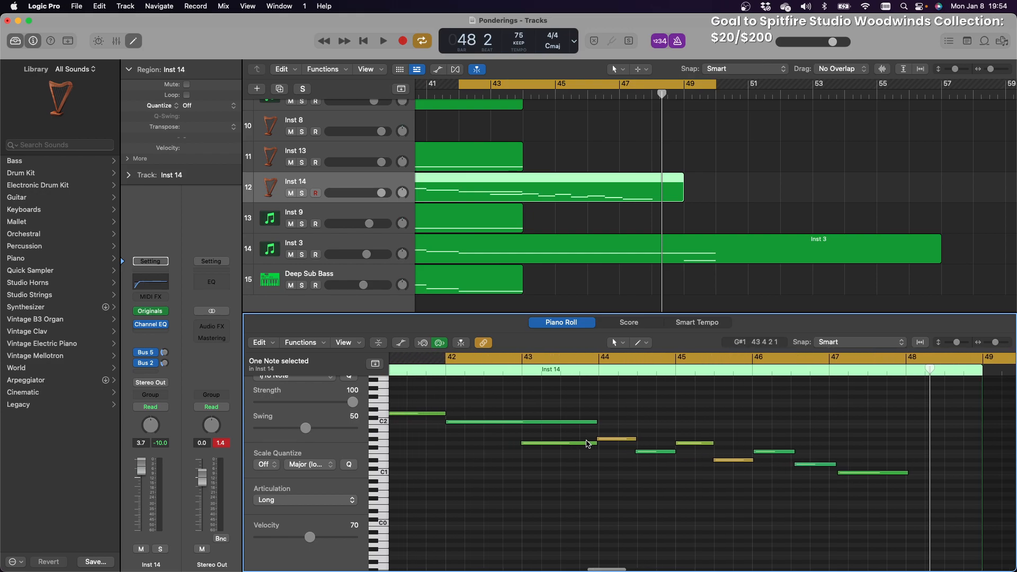
drag(628, 419, 895, 540)
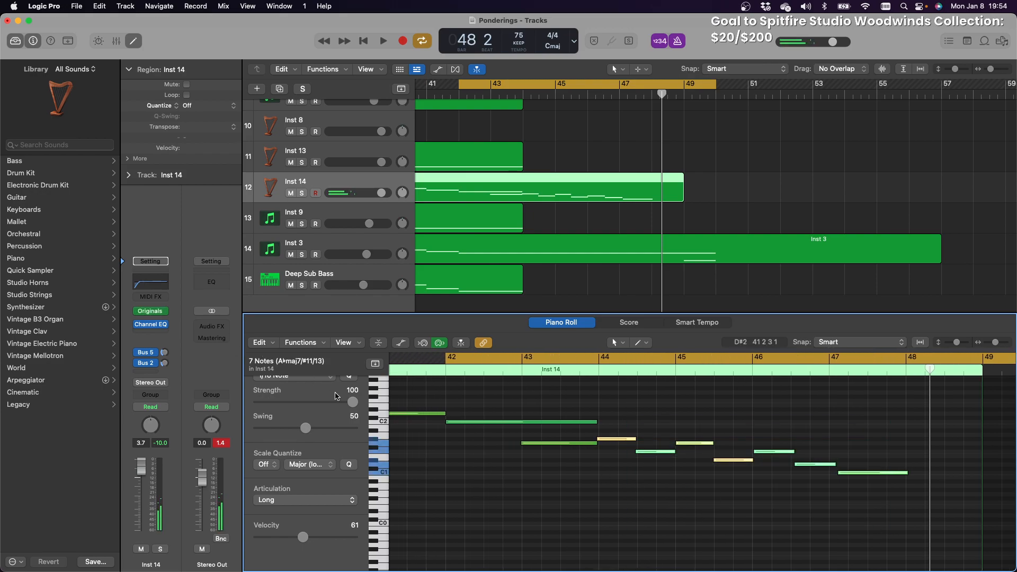
scroll(336, 393, up, 2)
click(349, 398)
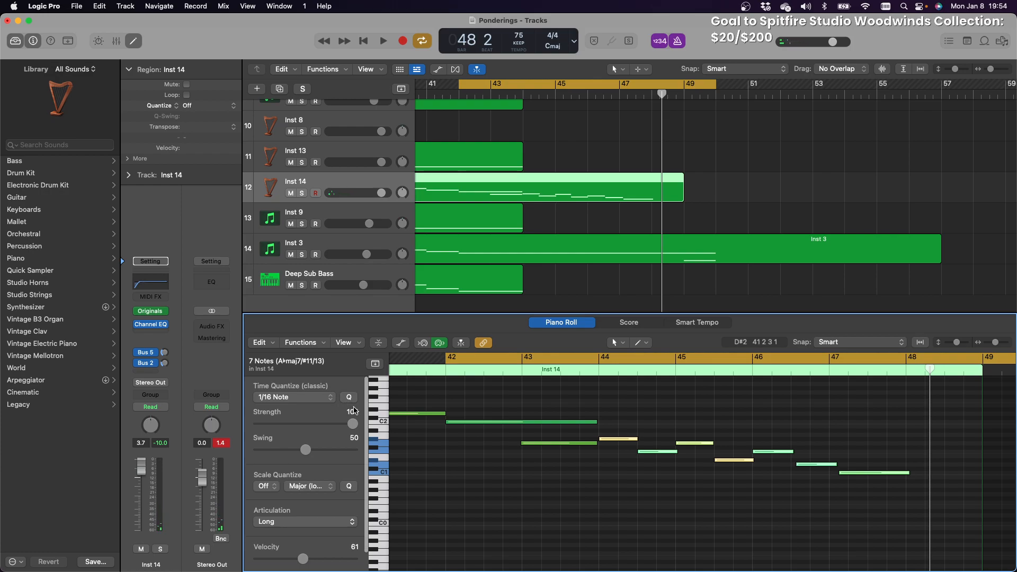
Move the last D1 and C1 notes of Inst 14 earlier to start mid-bar 46 and at bar 47, and extend C1 to bar 48
click(808, 466)
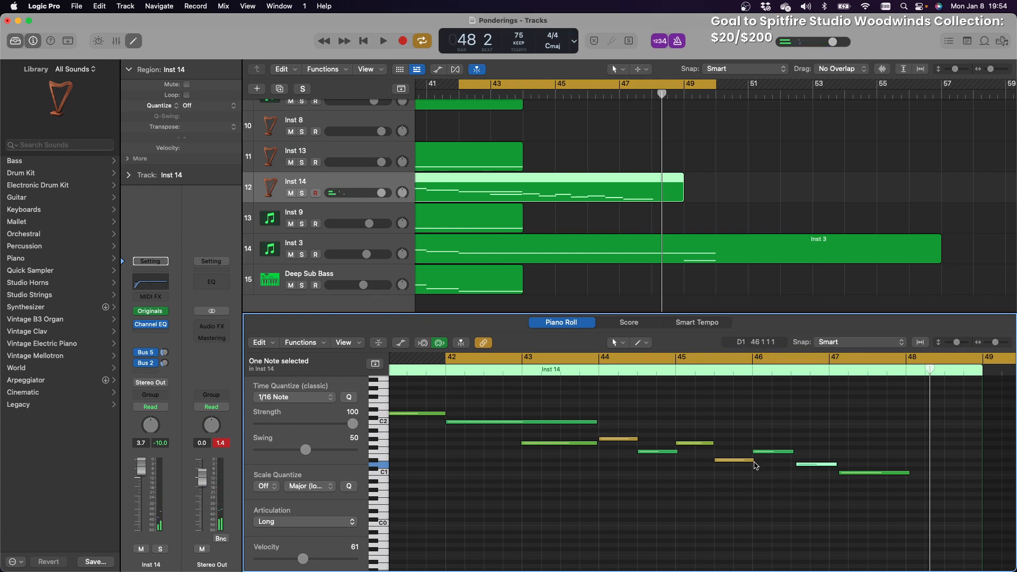
click(754, 461)
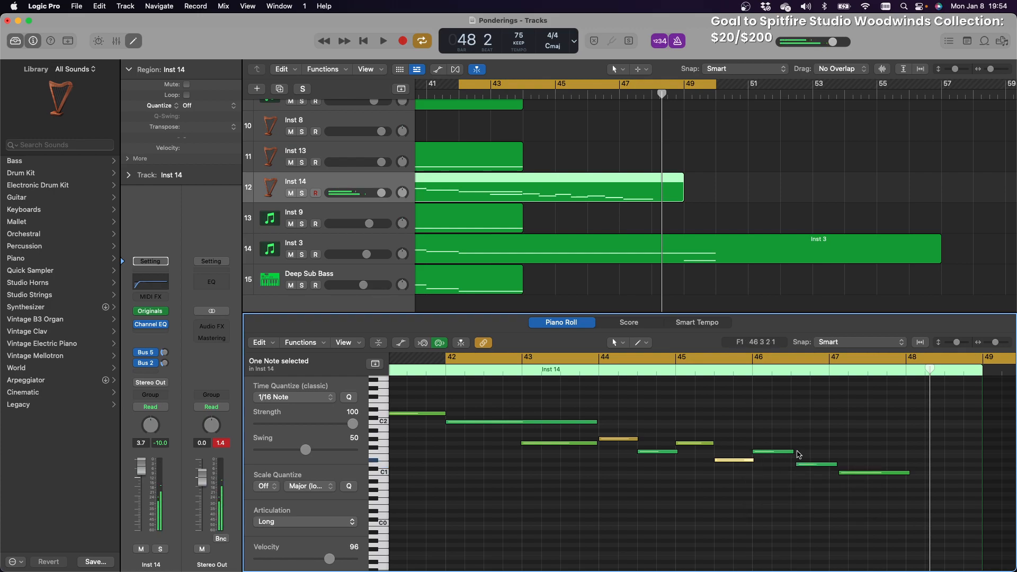
click(802, 465)
drag(802, 466, 839, 475)
click(848, 473)
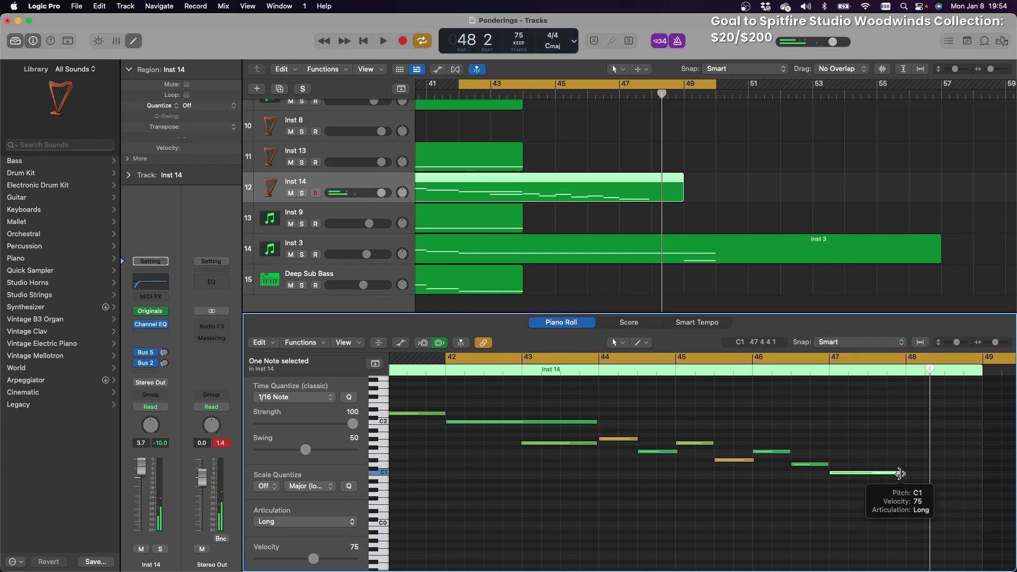
drag(902, 474, 906, 473)
Move the C0 note of Inst 3 to bar 48 and shorten the long C1 note to end at bar 49
click(659, 260)
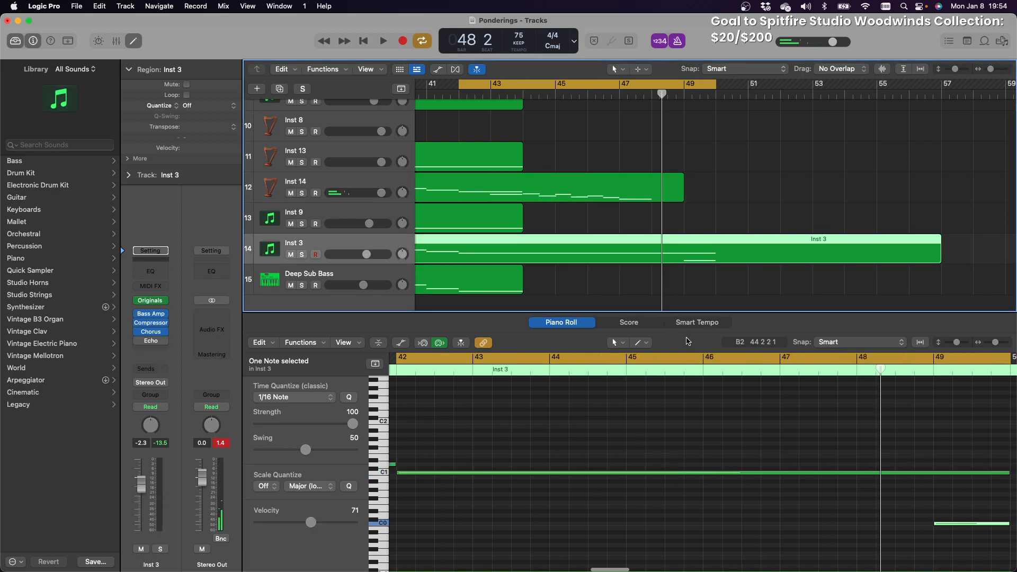
scroll(742, 428, right, 10)
scroll(742, 428, down, 1)
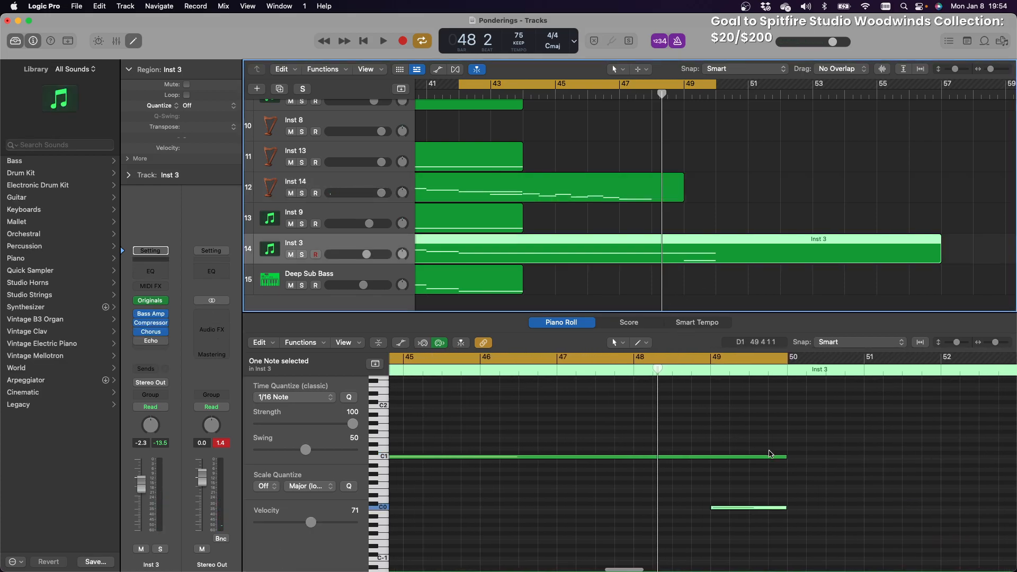
drag(730, 510, 653, 510)
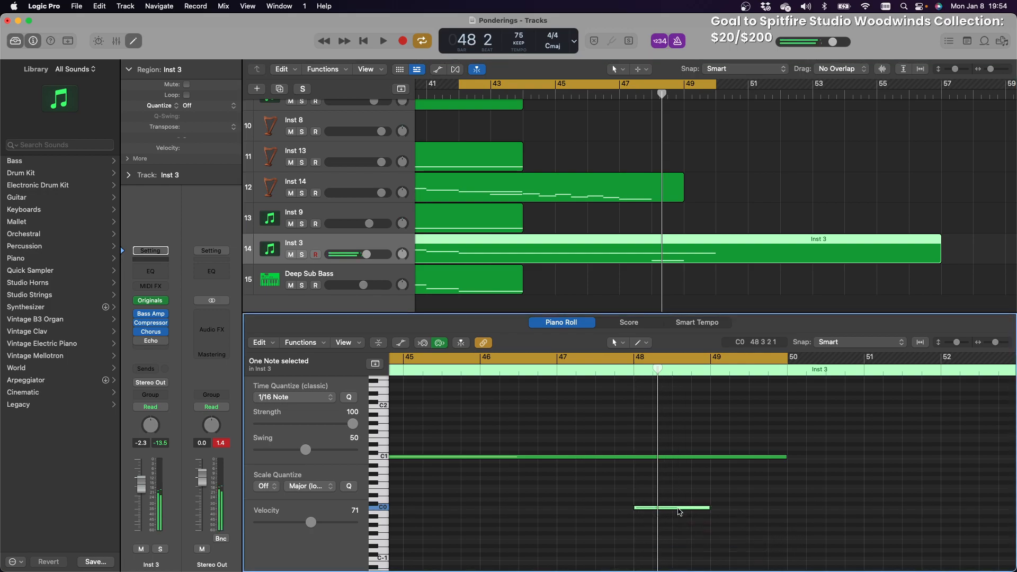
drag(785, 457, 711, 451)
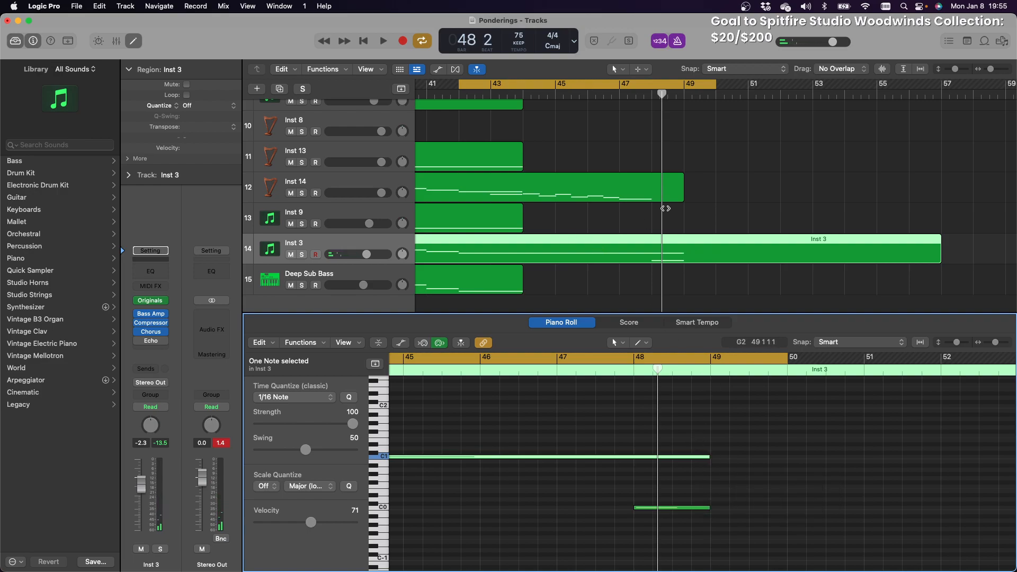
Shorten the long C1 note of Inst 3 to end at bar 48 and move the C0 note to bar 47
click(679, 180)
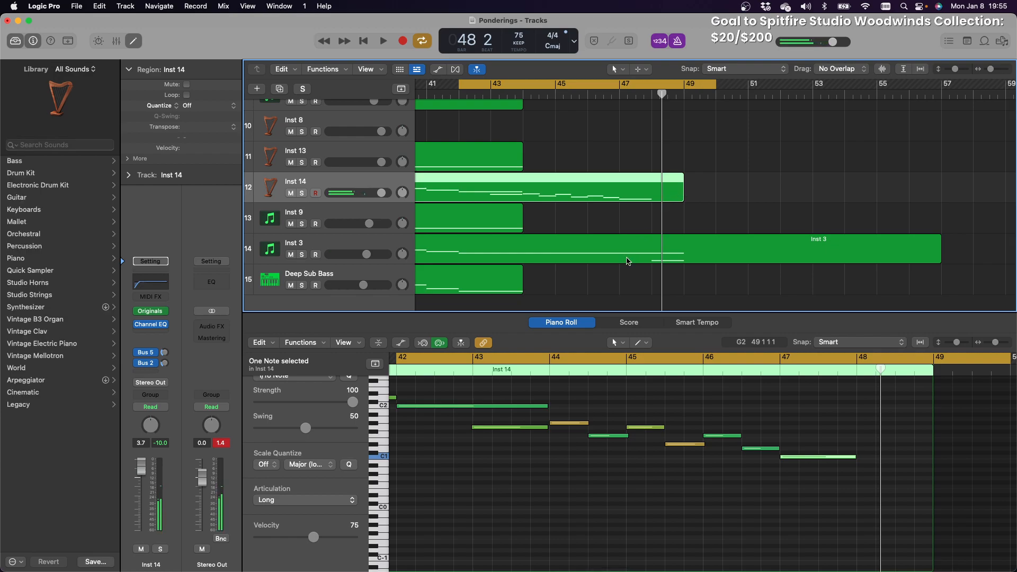
click(627, 259)
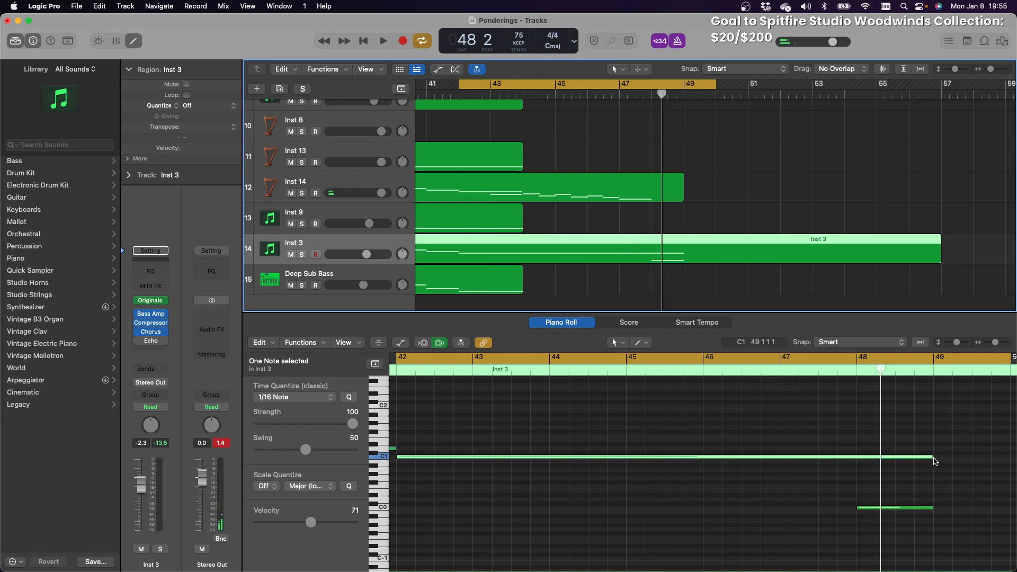
drag(934, 460, 855, 468)
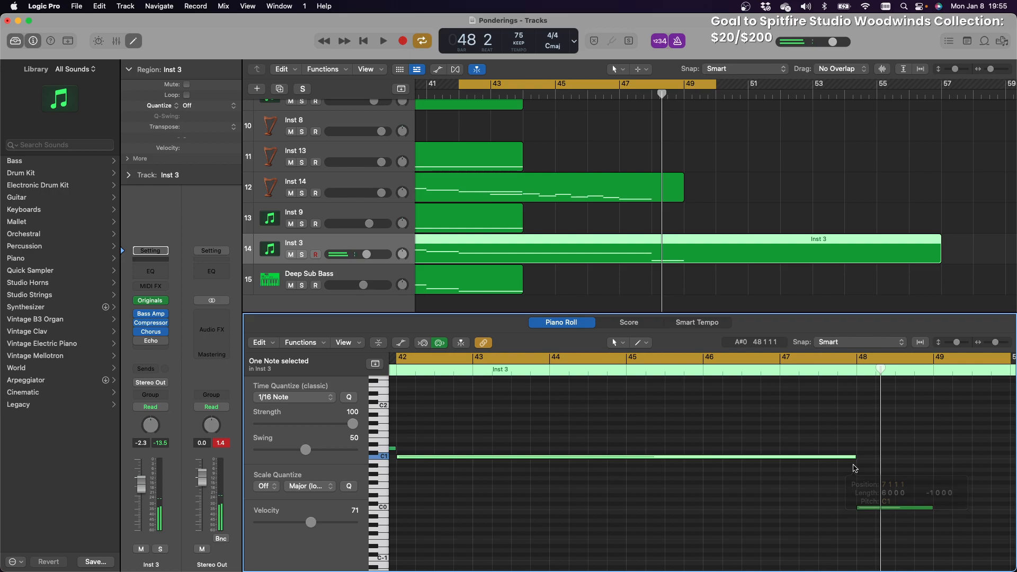
drag(868, 508, 793, 509)
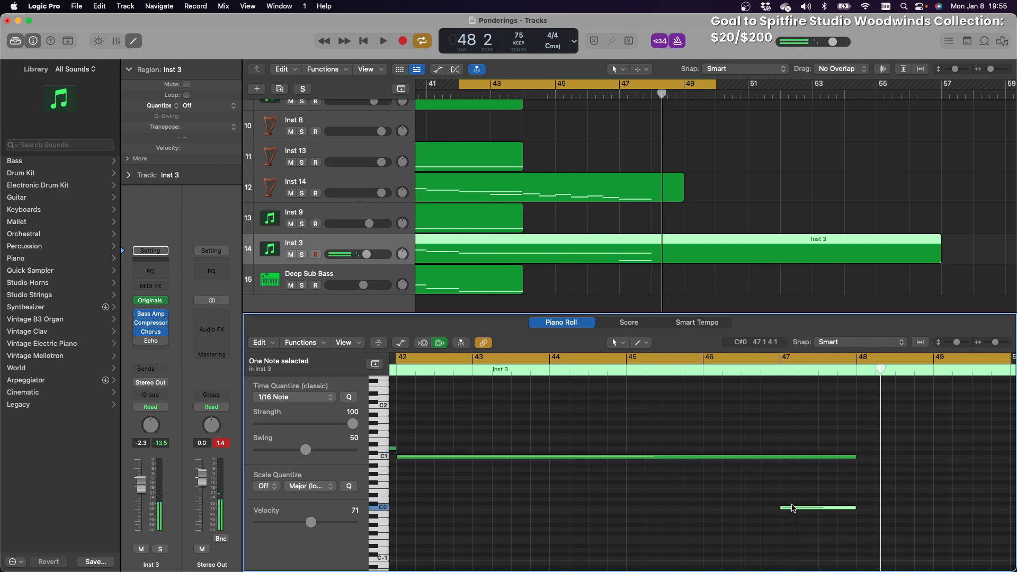
Trim the Inst 14 and Inst 3 regions so both end at bar 48
drag(684, 193, 653, 204)
drag(938, 256, 652, 294)
scroll(597, 211, up, 3)
scroll(597, 211, up, 5)
scroll(664, 150, down, 8)
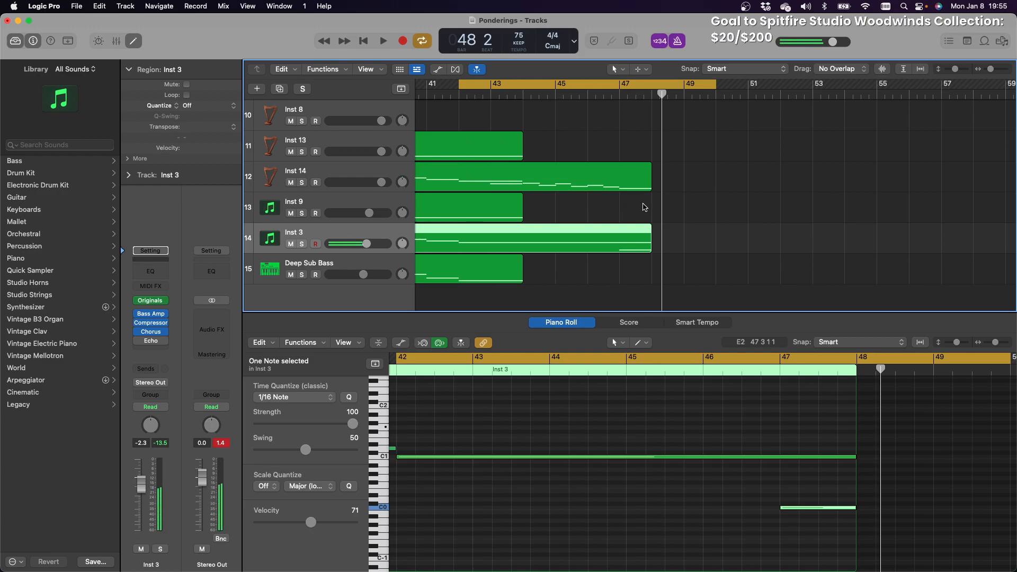
Select the Inst 9 region, turn off the metronome, and play the section from bar 42 before stopping playback
click(488, 210)
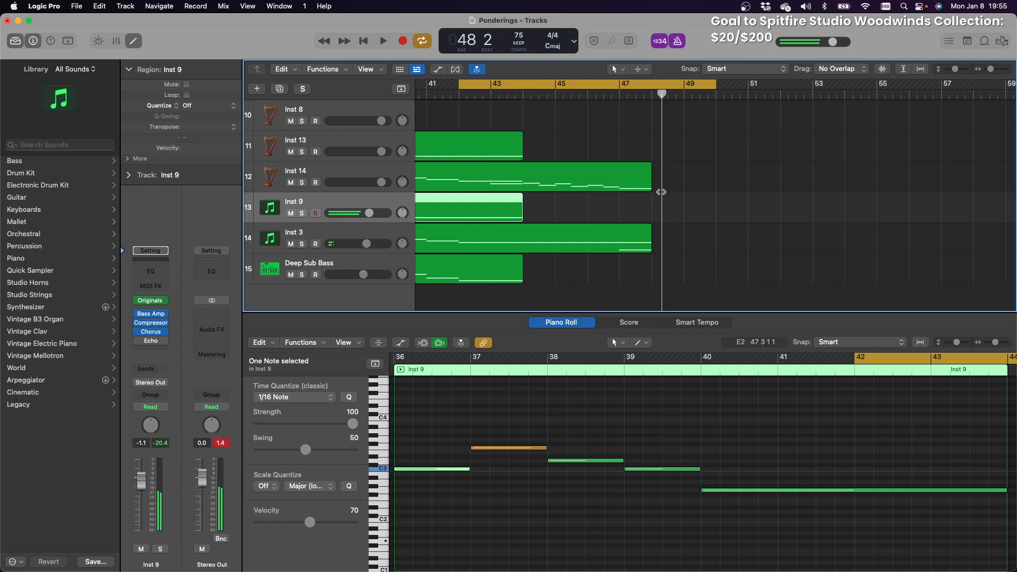
key(space)
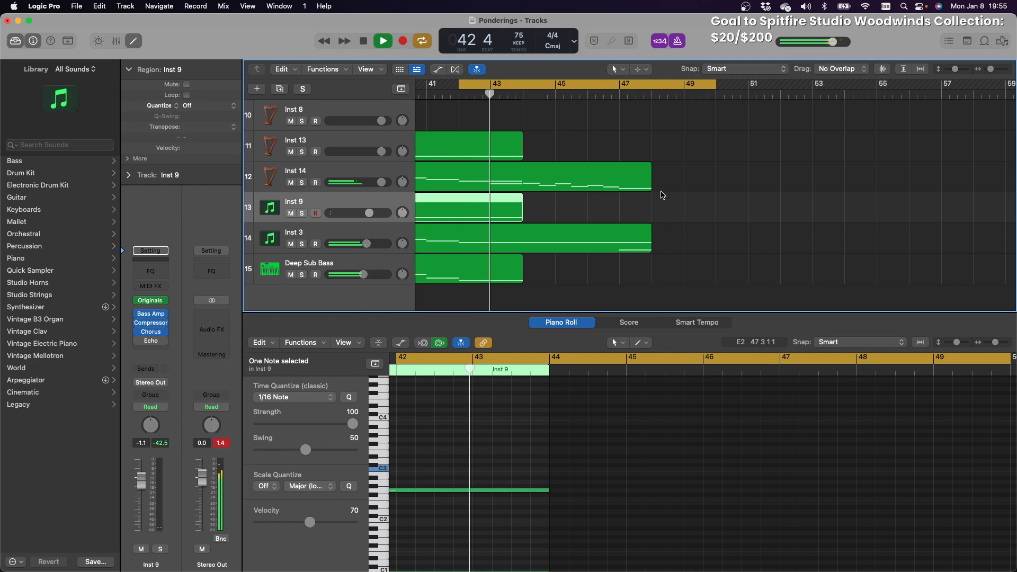
click(678, 42)
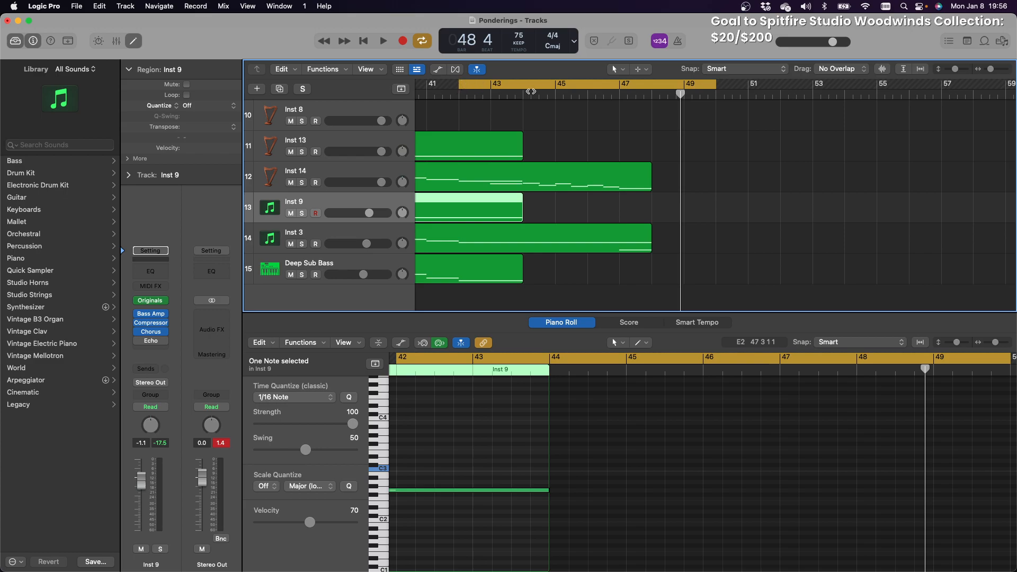
key(space)
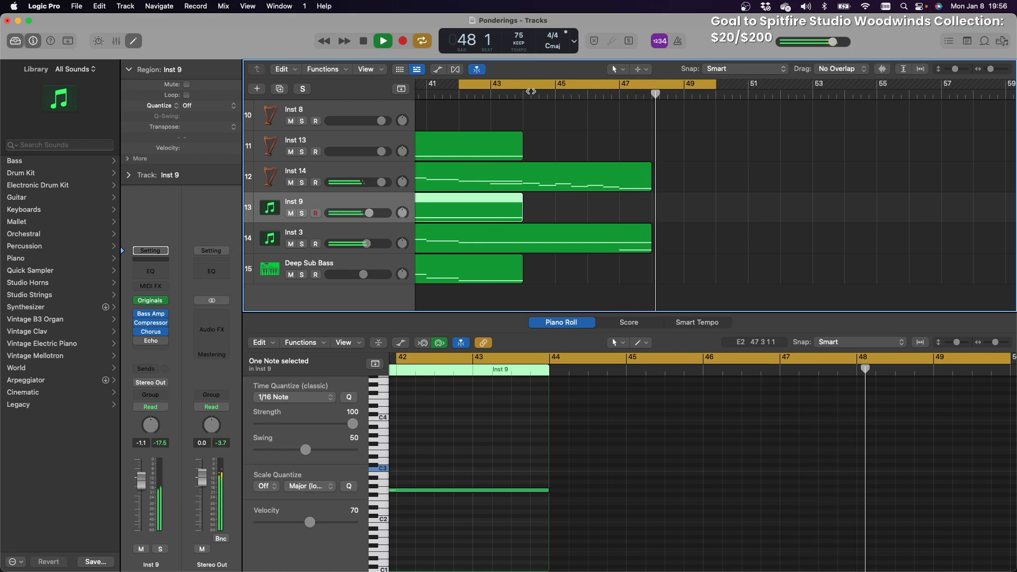
key(space)
key(space)
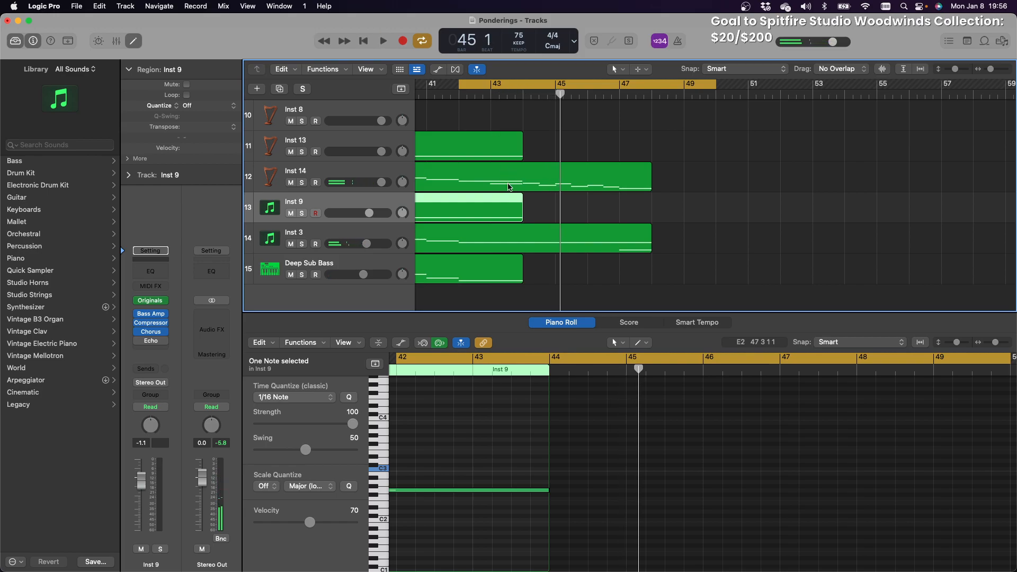
Lengthen the long C2 note of the Inst 14 region so it ends at bar 48
click(508, 187)
scroll(503, 417, right, 2)
click(492, 419)
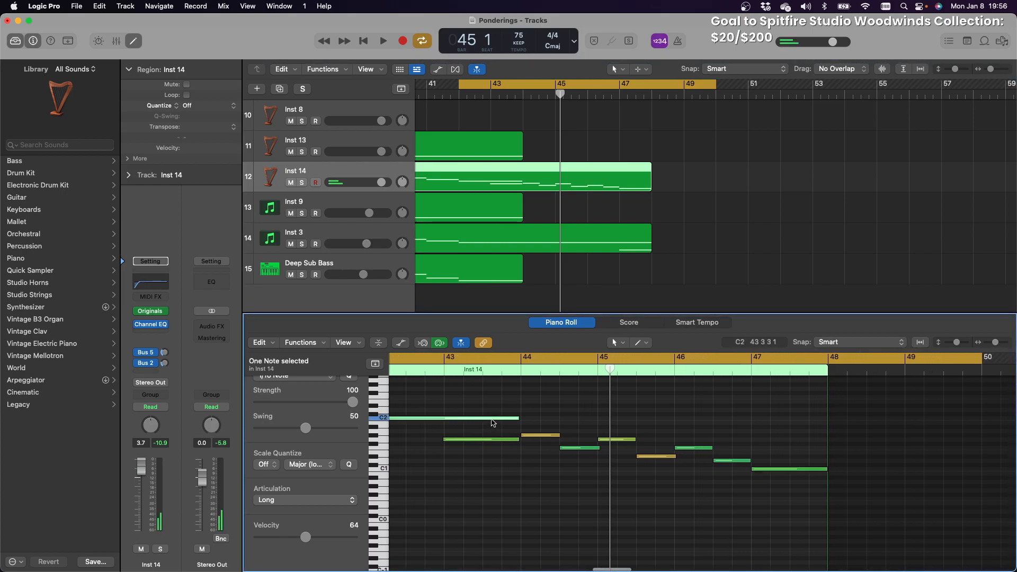
scroll(492, 421, right, 2)
scroll(491, 420, left, 1)
drag(496, 420, 804, 433)
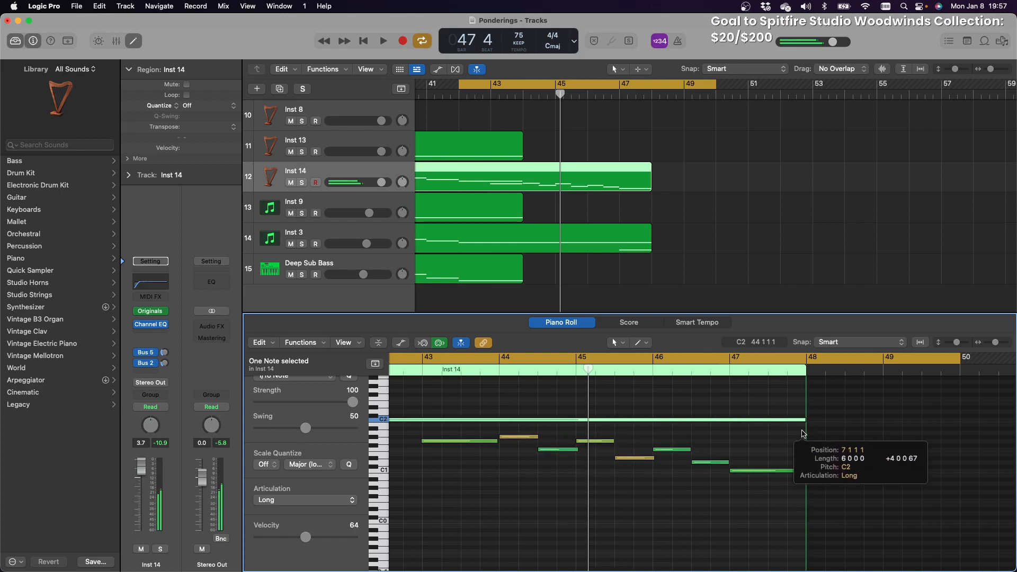
Play the section and set the velocity of Inst 14's G1 note at bar 43 to 85
key(space)
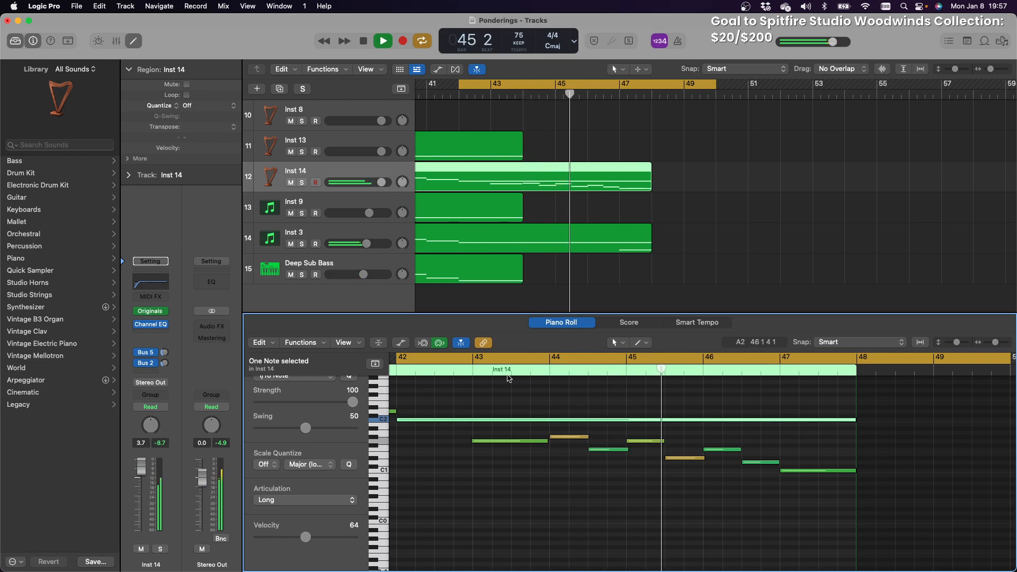
click(490, 441)
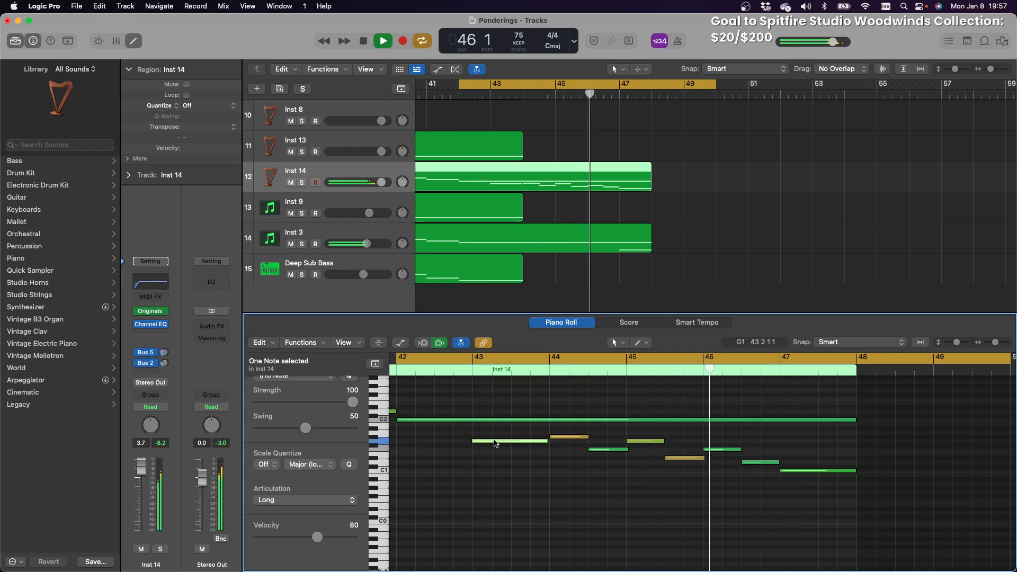
drag(317, 538, 323, 538)
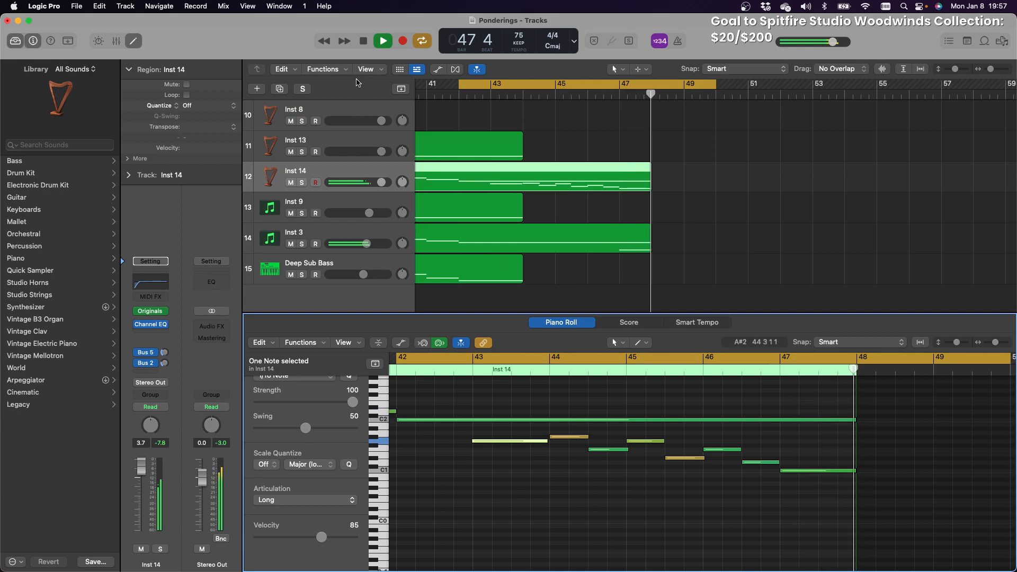
click(363, 41)
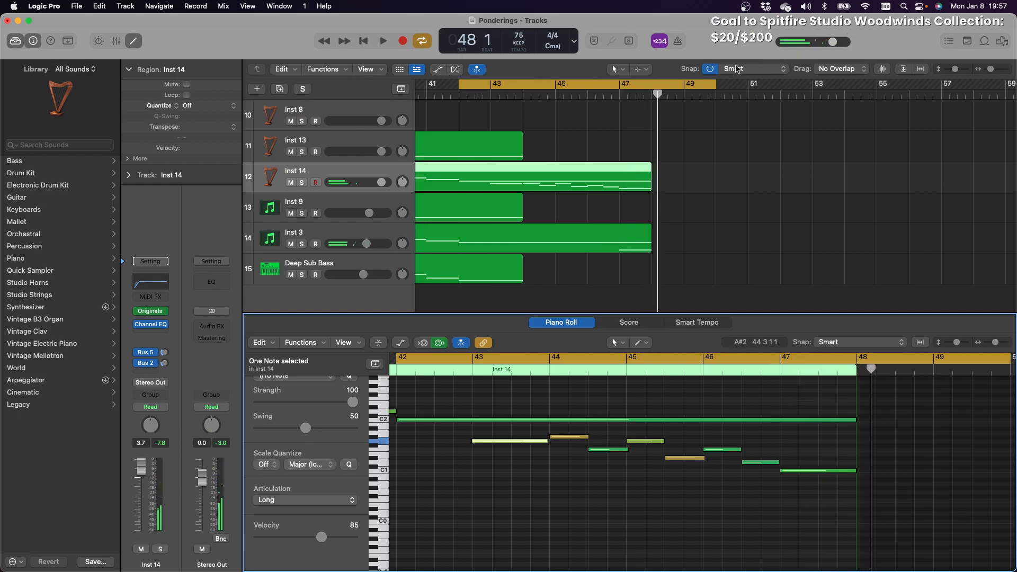
Shorten the cycle range to end at bar 48 and delete the muted Steinway Grand Piano region starting at bar 43
drag(714, 87, 649, 89)
scroll(649, 135, up, 10)
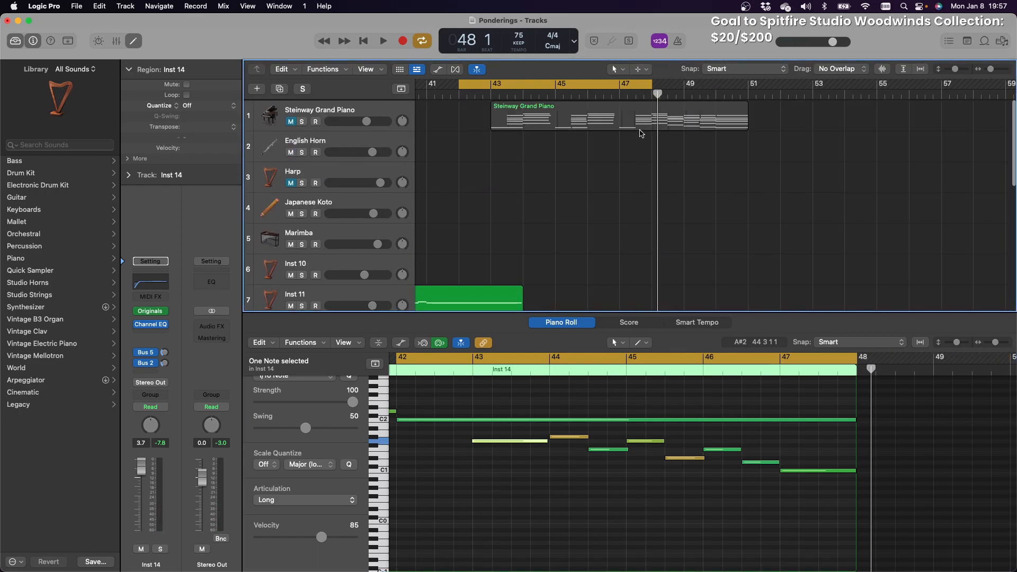
click(614, 123)
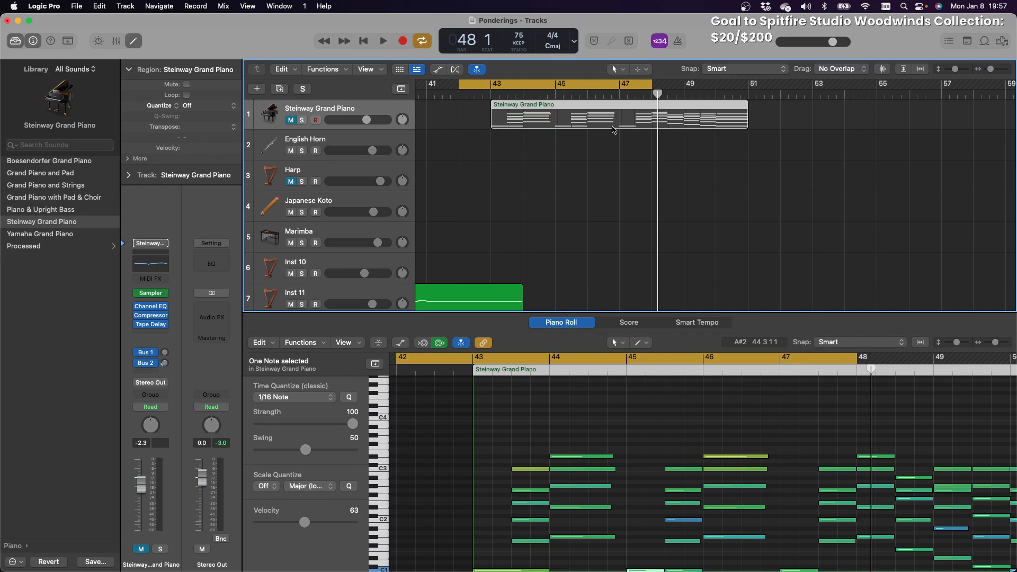
key(Delete)
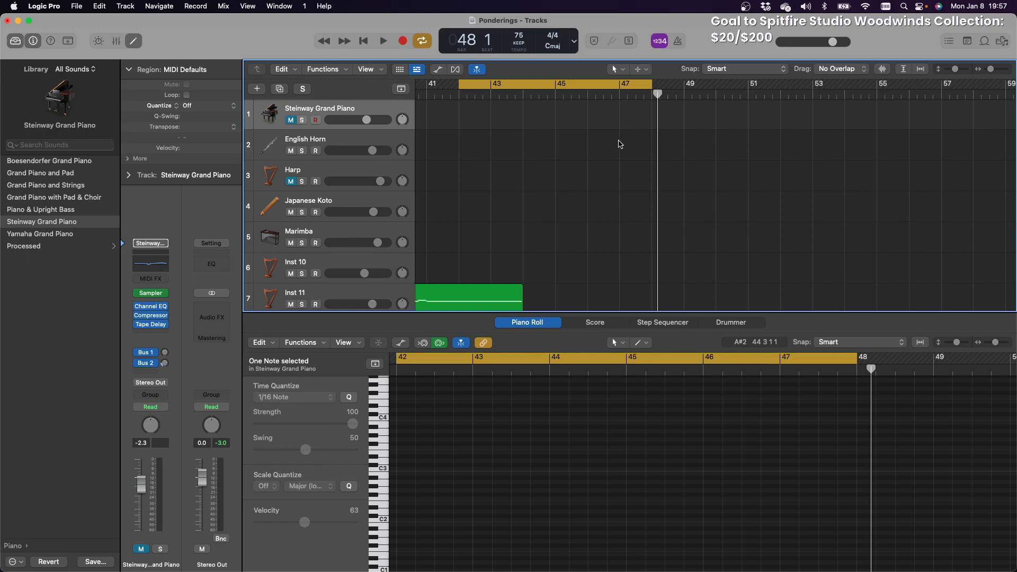
scroll(622, 143, down, 10)
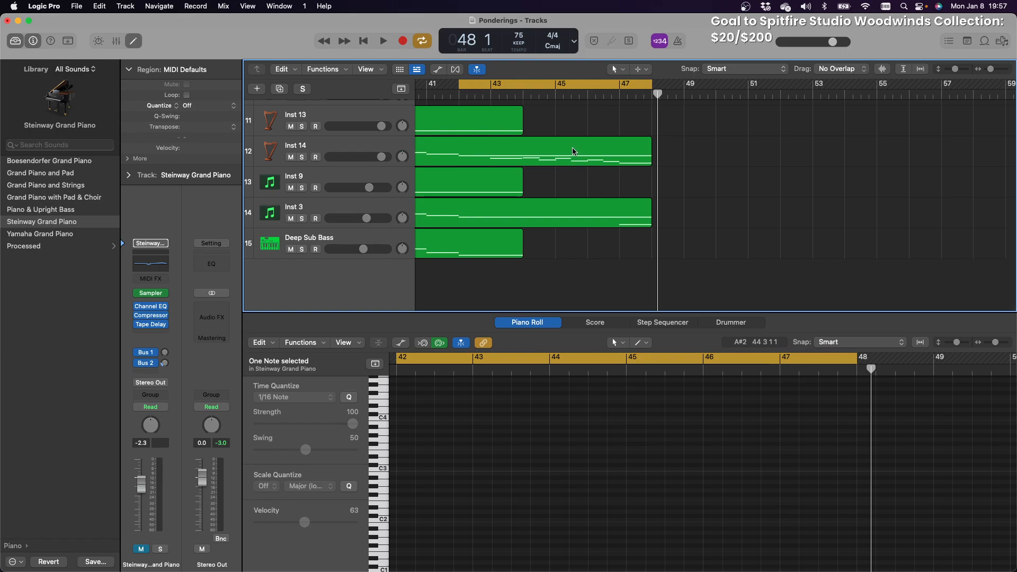
Reopen the Inst 14 region, hide the Library, and audition its notes at bars 44 and 43
click(588, 160)
scroll(634, 482, down, 5)
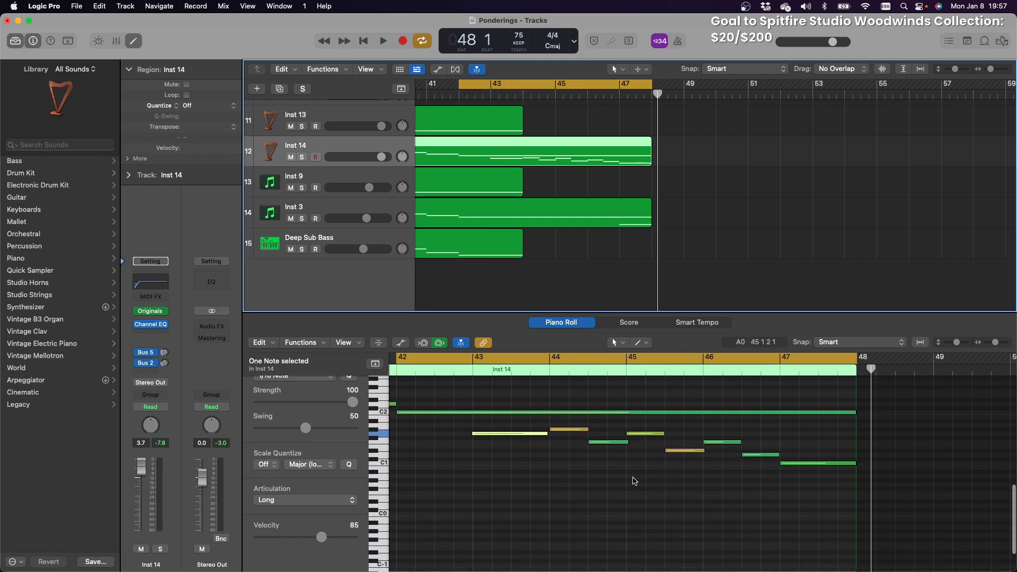
click(13, 42)
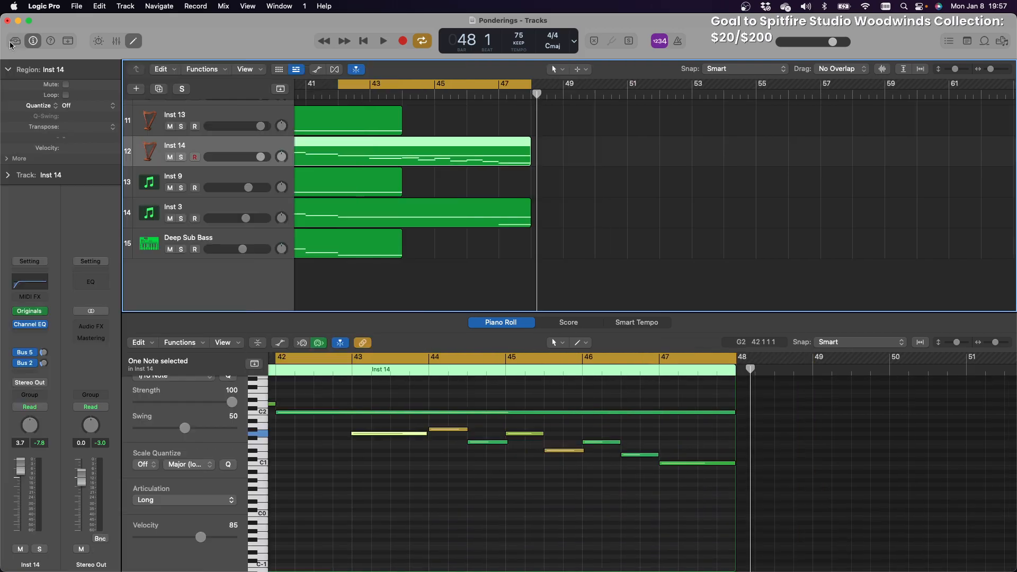
scroll(408, 482, up, 2)
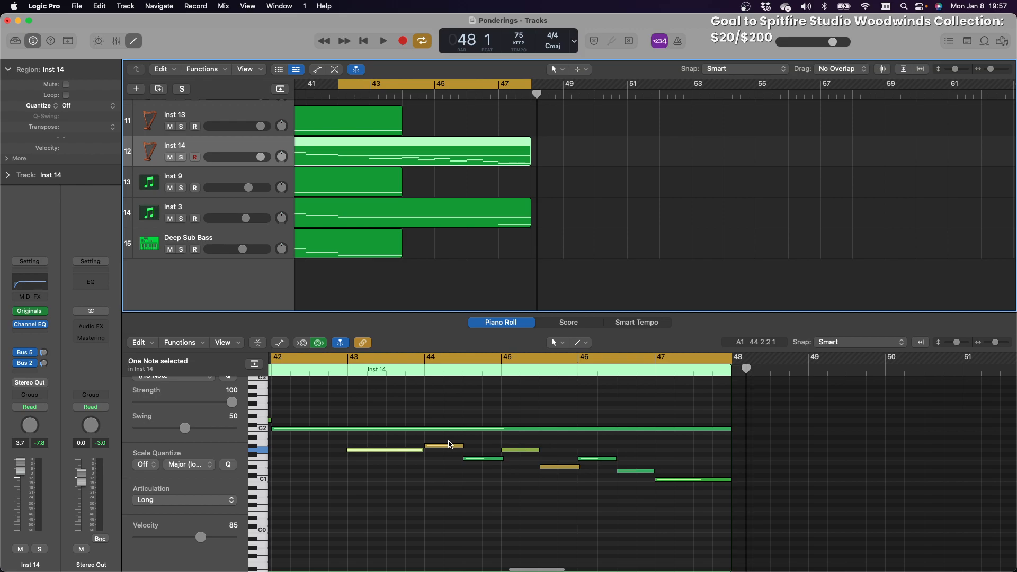
click(438, 447)
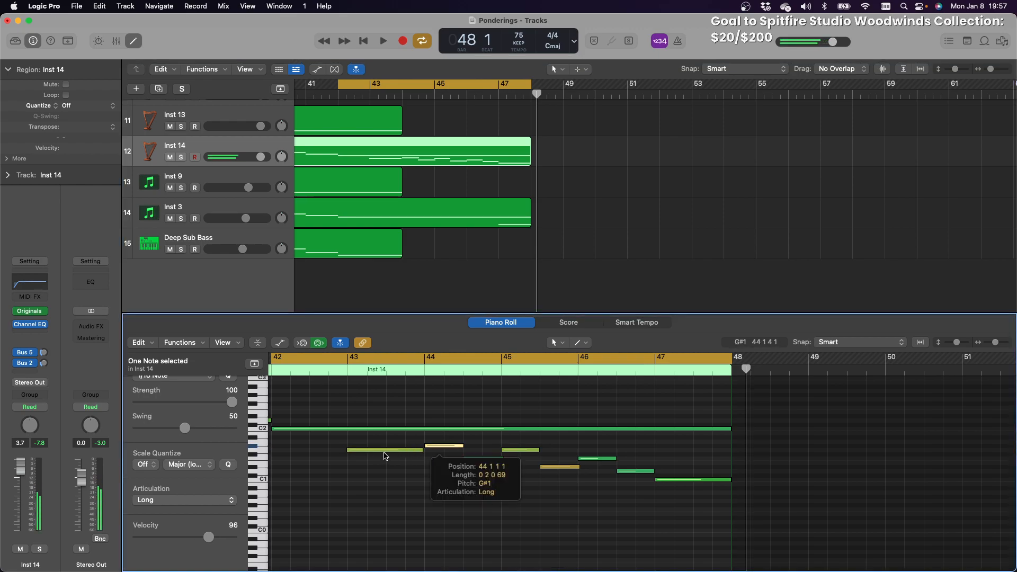
click(384, 453)
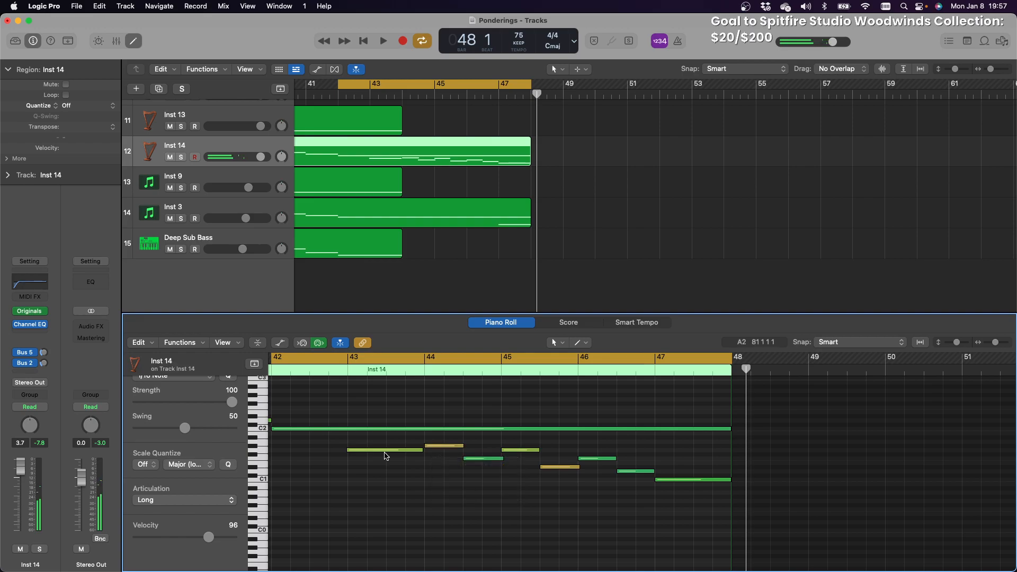
Solo the Inst 14, Inst 3 and Inst 9 tracks while playing back the cycled section from bar 42
click(180, 157)
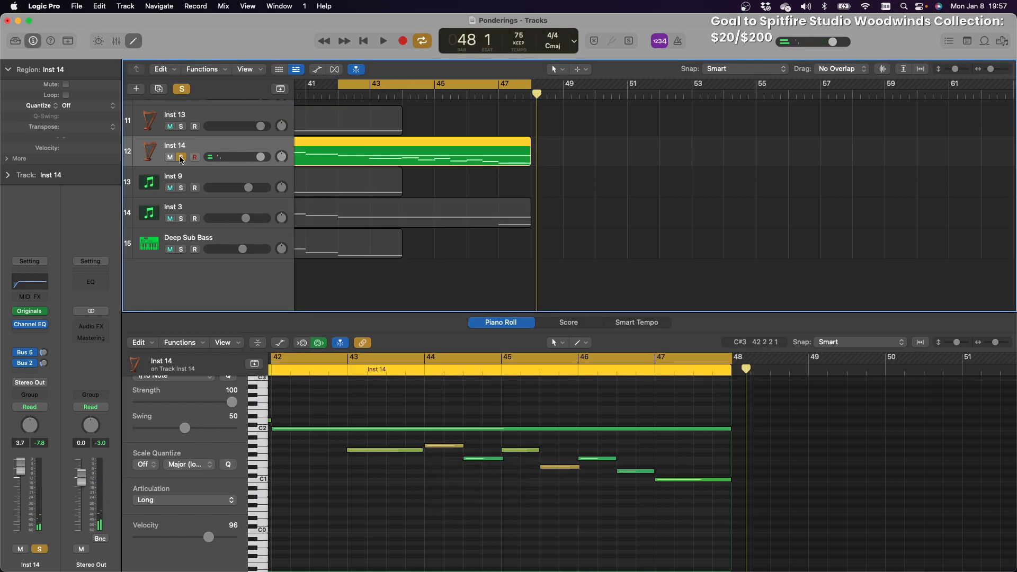
key(space)
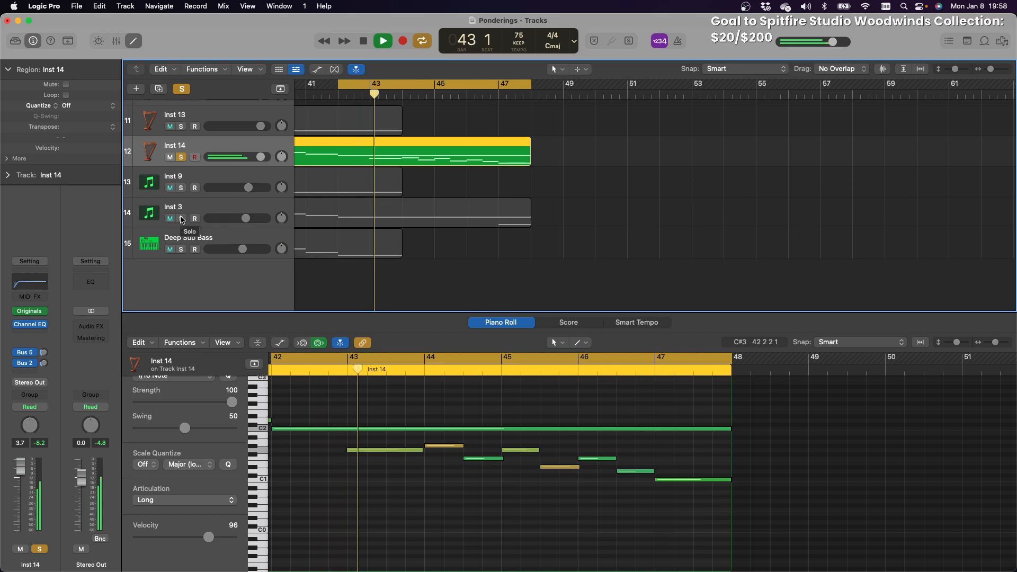
click(180, 219)
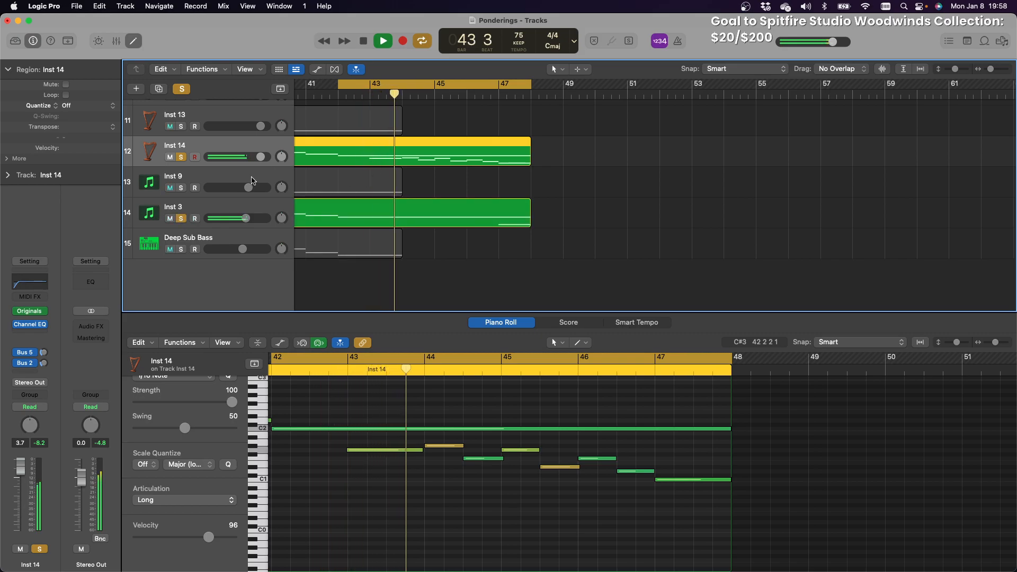
click(182, 189)
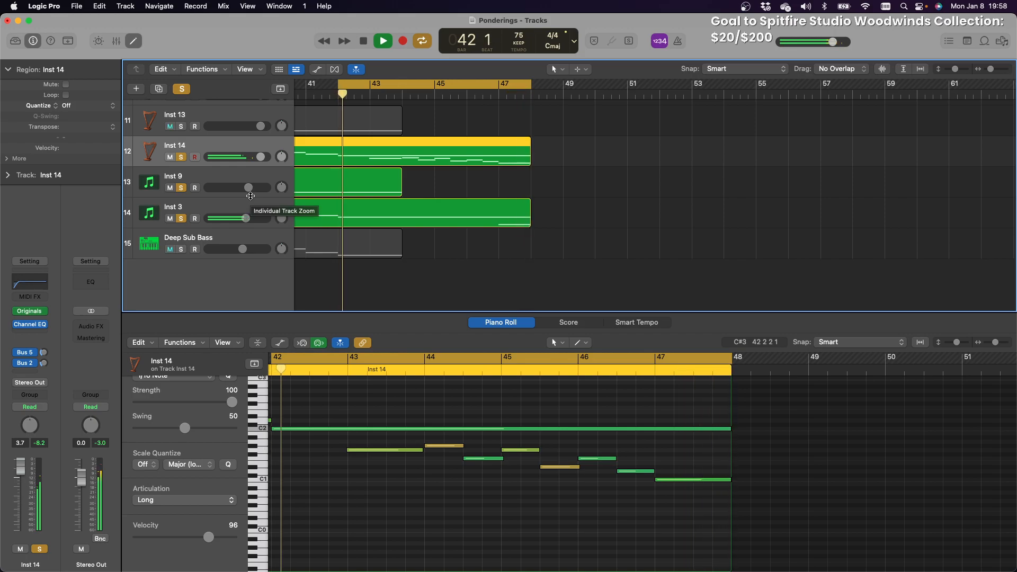
key(space)
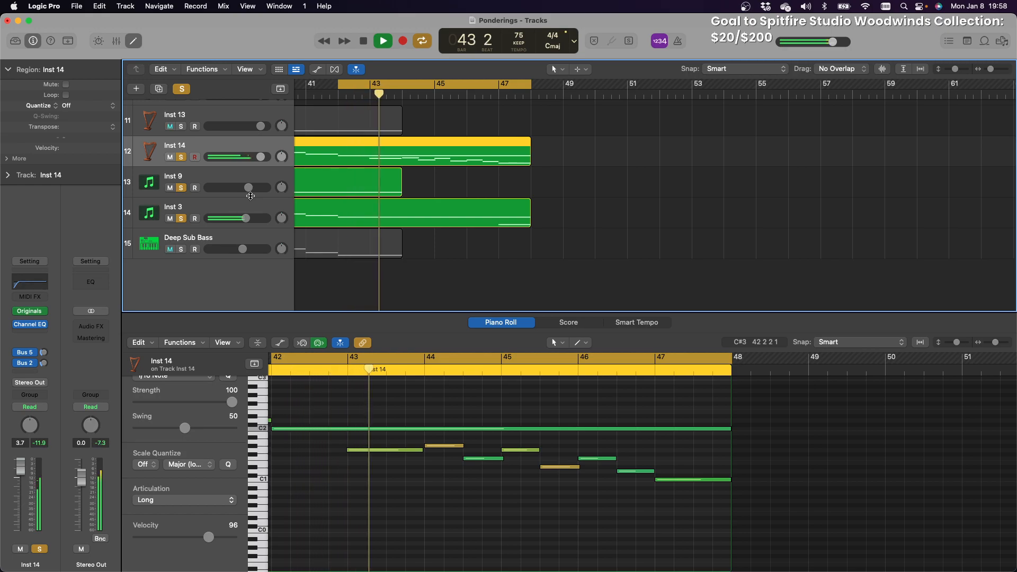
key(space)
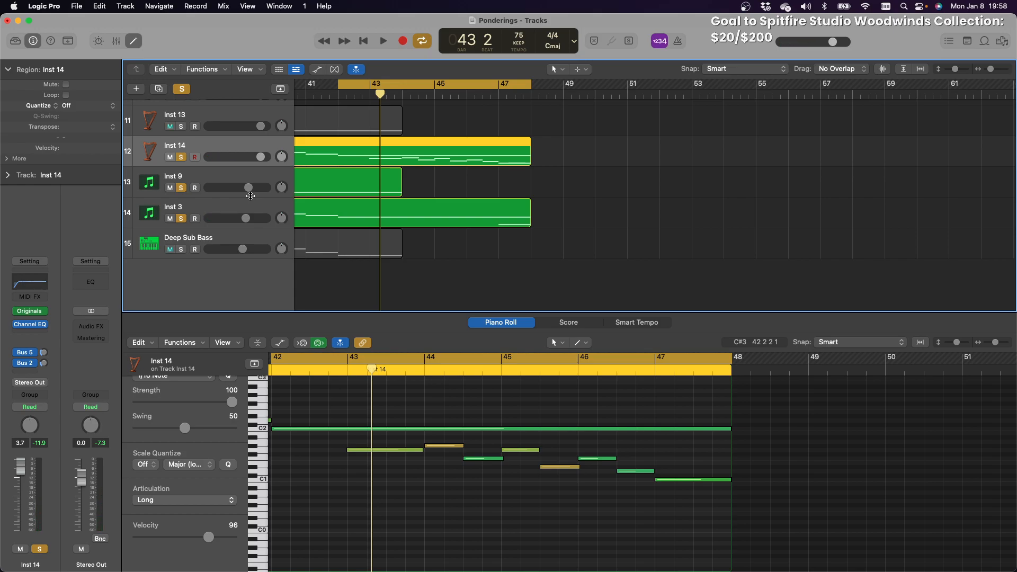
key(space)
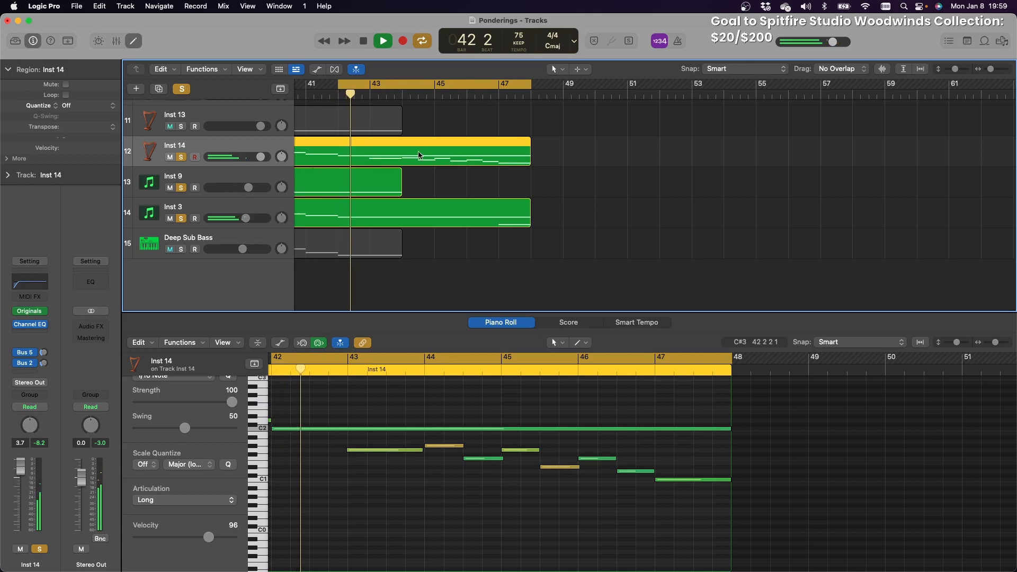
click(363, 42)
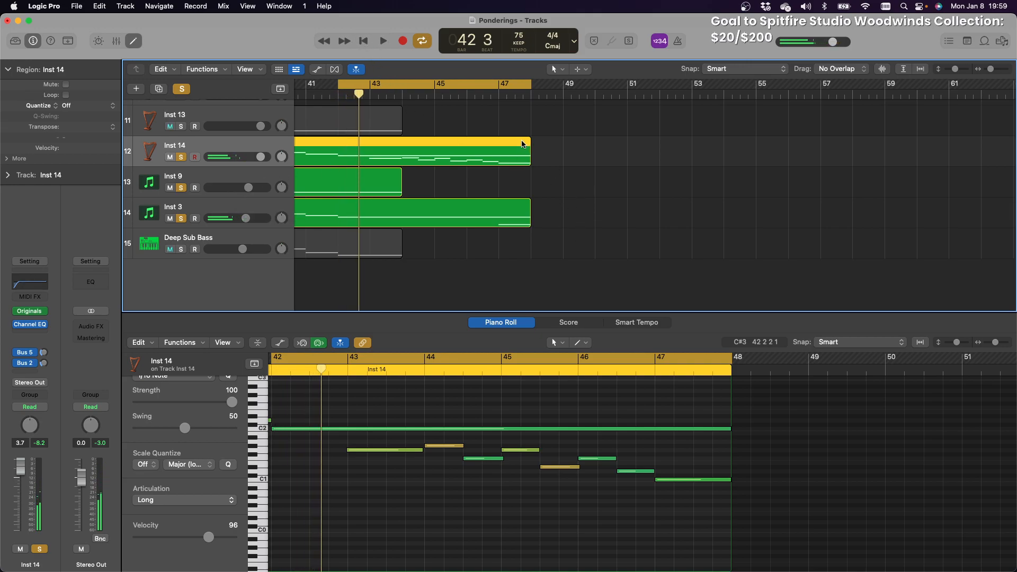
Extend the Inst 14 and Inst 3 regions by one bar so both end at bar 49
click(530, 256)
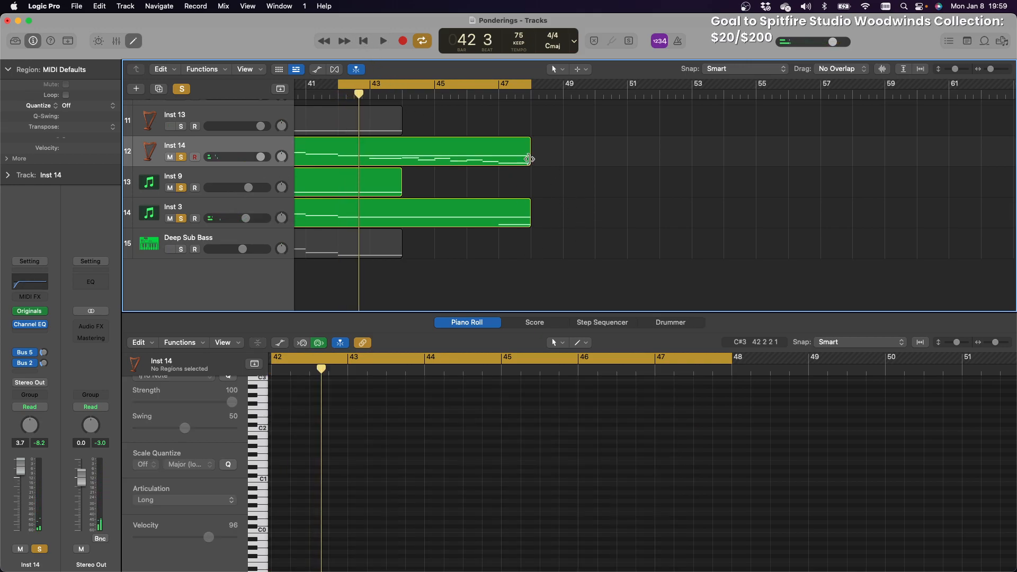
drag(528, 159, 563, 159)
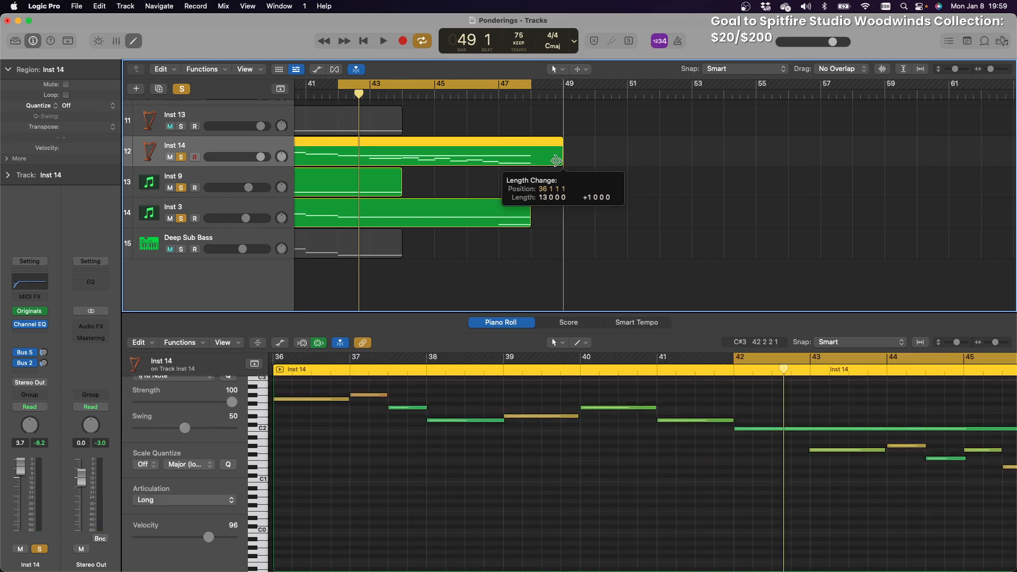
drag(528, 223, 563, 224)
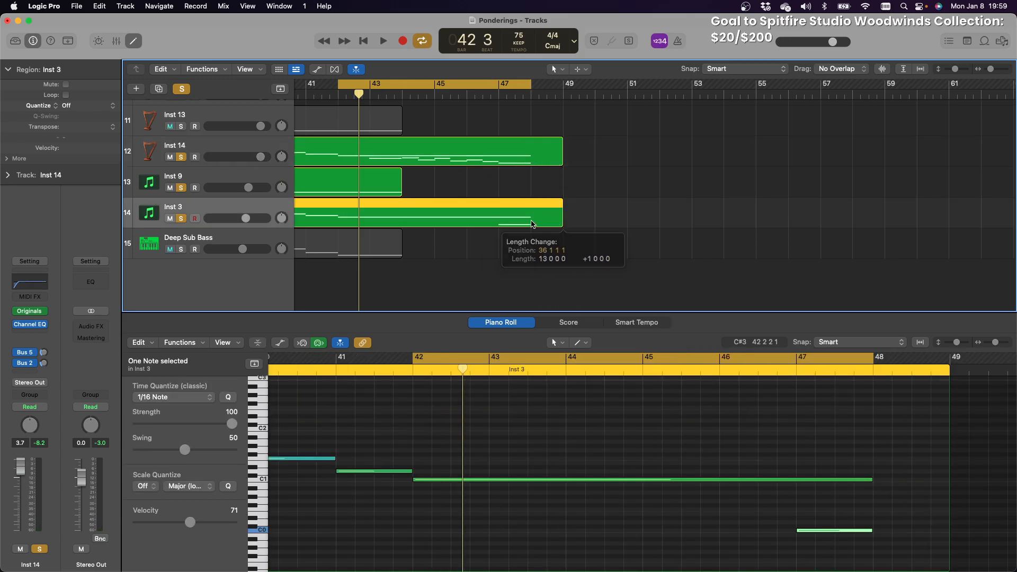
Lengthen the final C1 and C0 notes of Inst 3 together so both end at bar 49
scroll(728, 387, down, 3)
scroll(761, 392, up, 3)
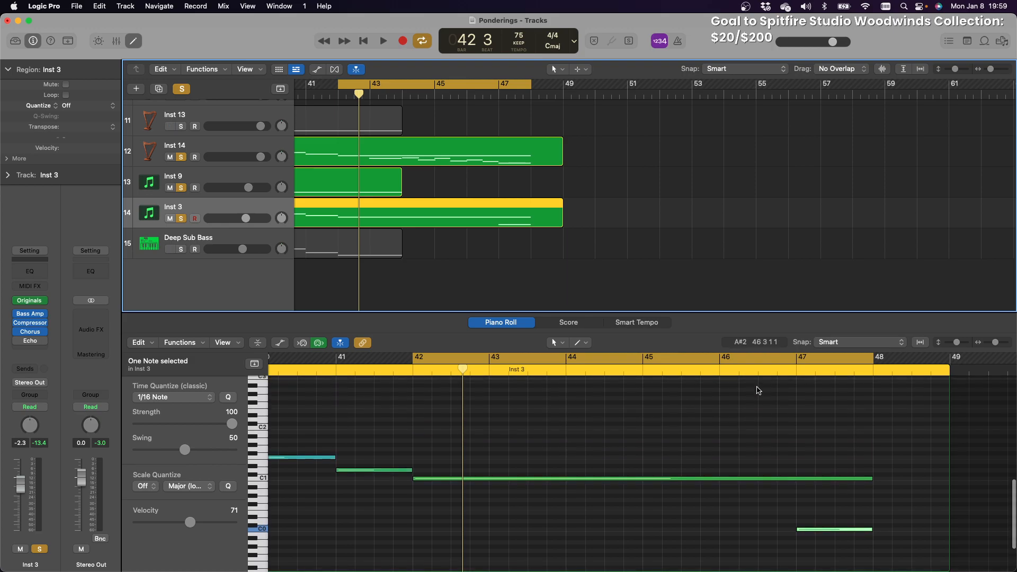
scroll(762, 390, down, 1)
drag(848, 437, 947, 513)
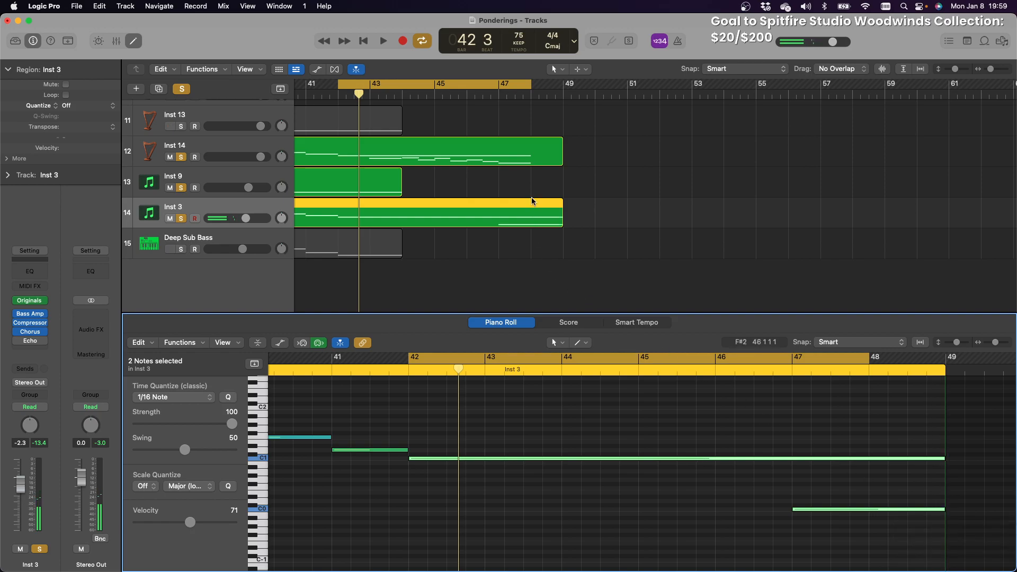
Lengthen the long C2 note and the final C1 note of Inst 14 together to end at bar 49
click(532, 161)
drag(846, 381, 878, 515)
drag(866, 459, 941, 463)
Extend the cycle range to end at bar 49 and play the section on repeat
drag(868, 360, 942, 359)
key(space)
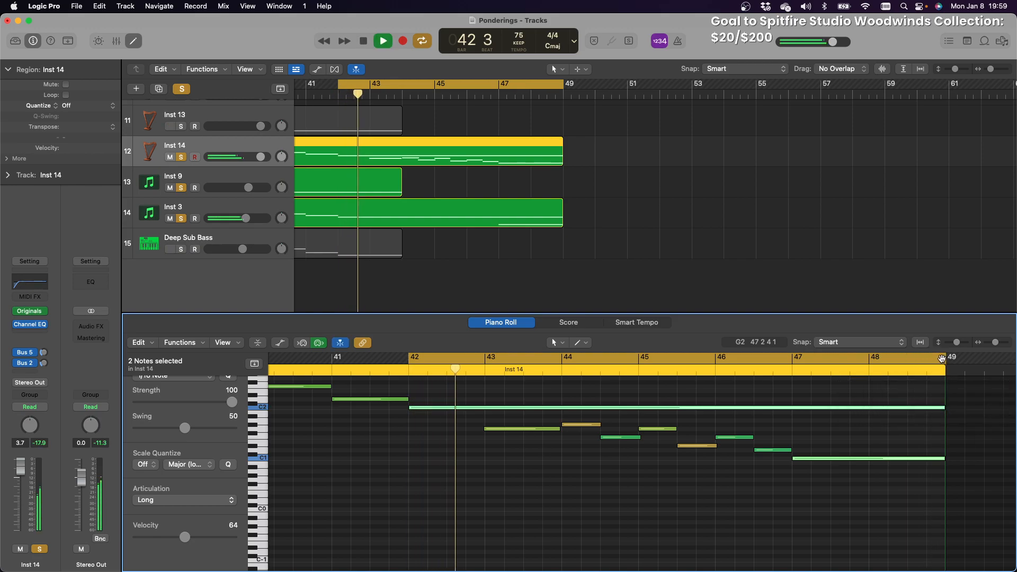
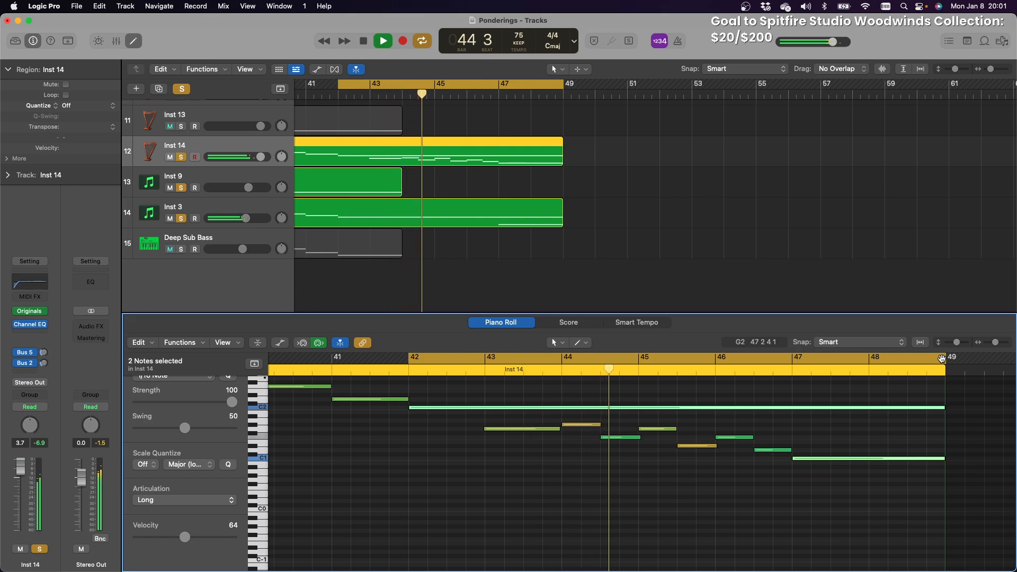
key(space)
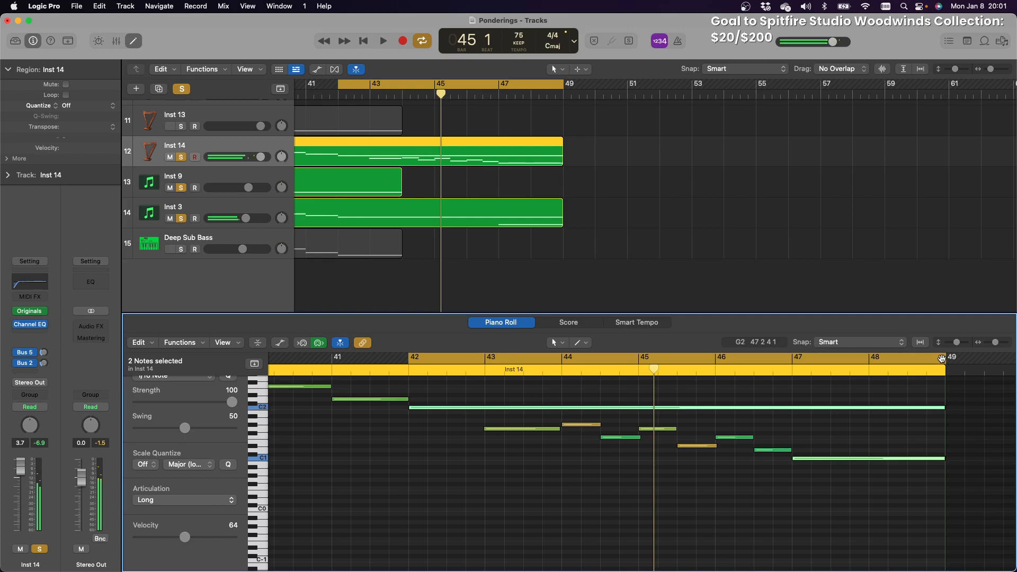
Try recording an extra harp part over Inst 14 from bar 42 and undo the take
key(r)
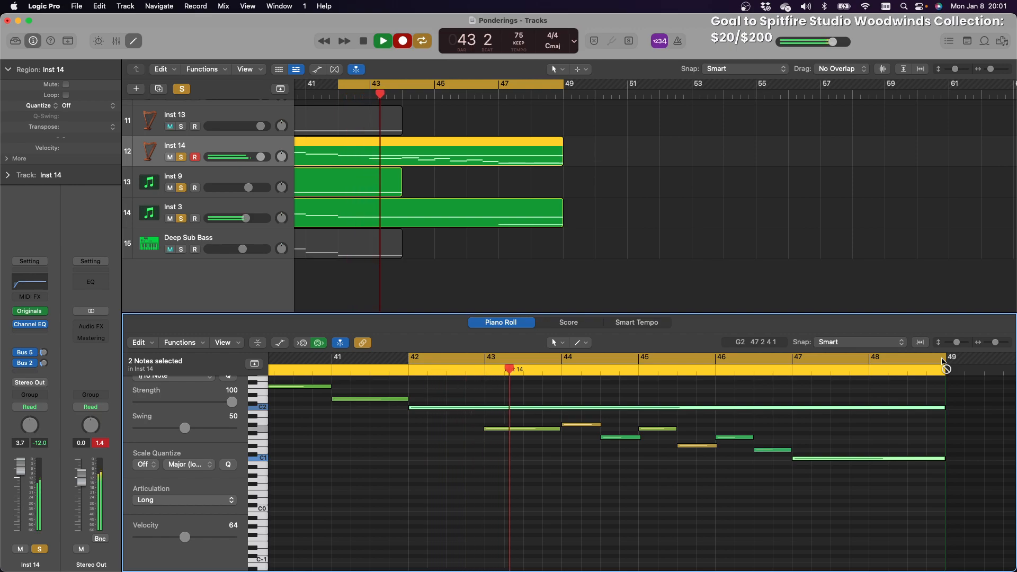
key(r)
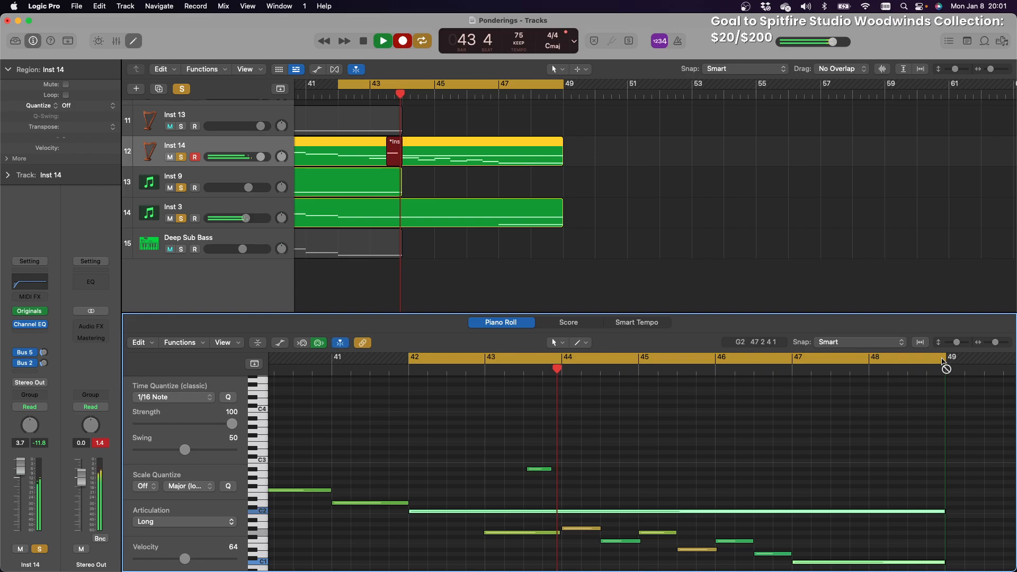
key(space)
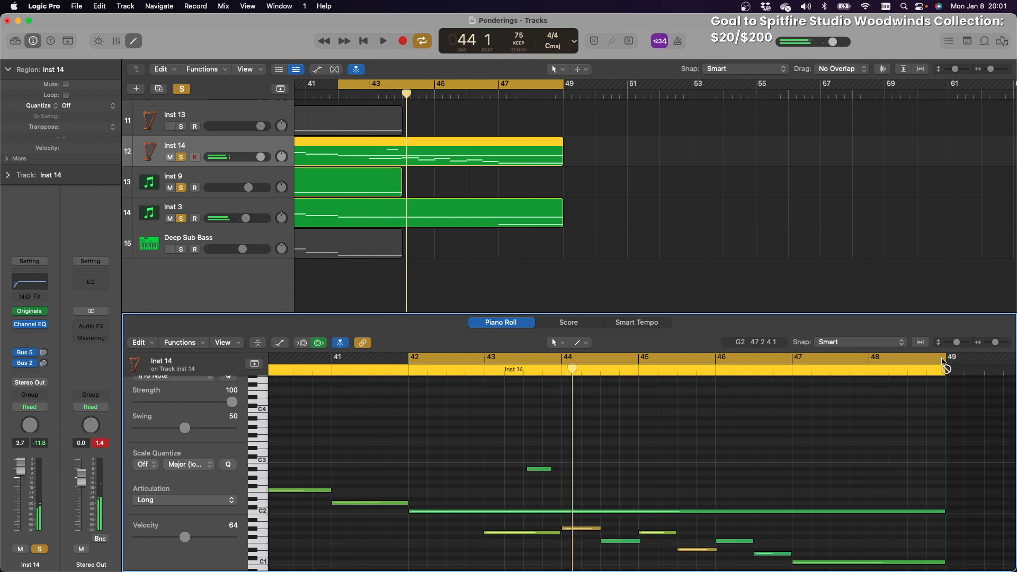
key(super+z)
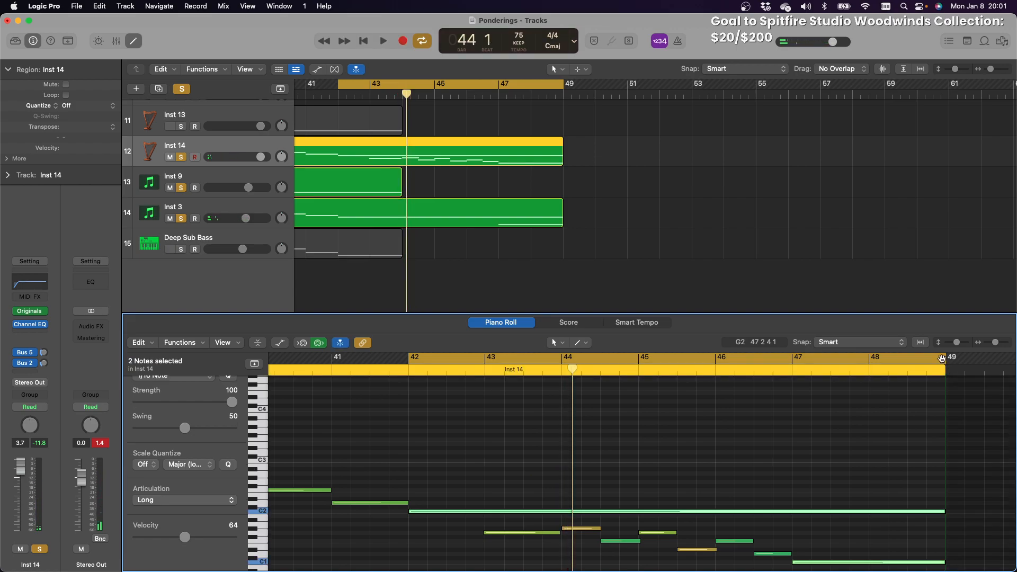
Record a continuation of the Inst 9 part up to bar 49 and start its final G2 note at bar 44
scroll(226, 244, up, 3)
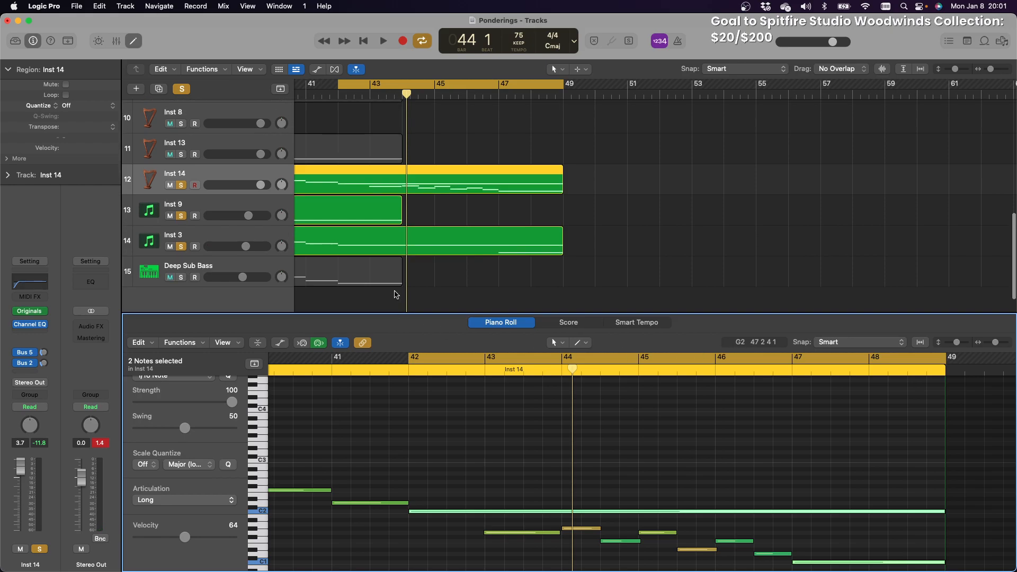
click(226, 244)
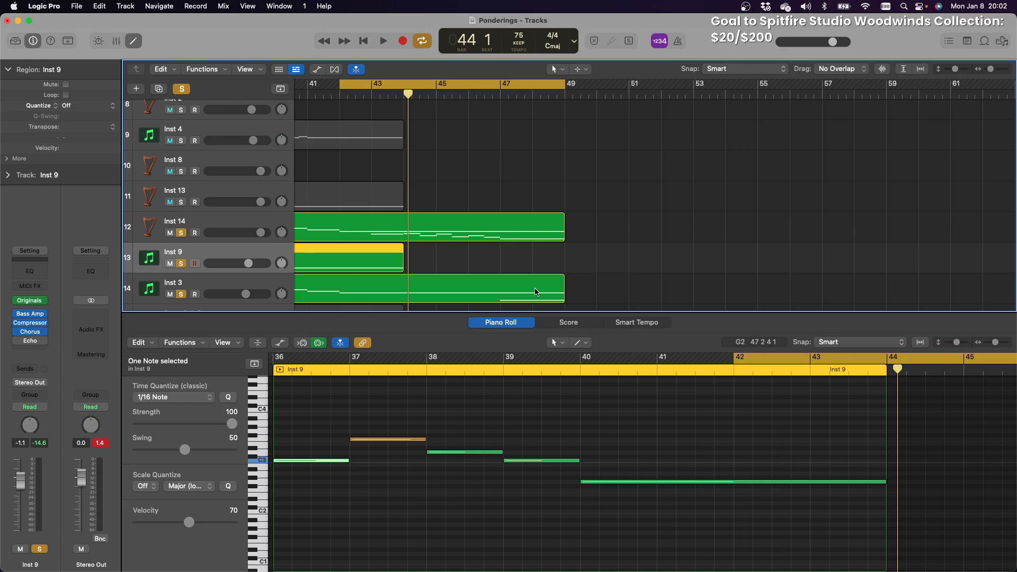
key(space)
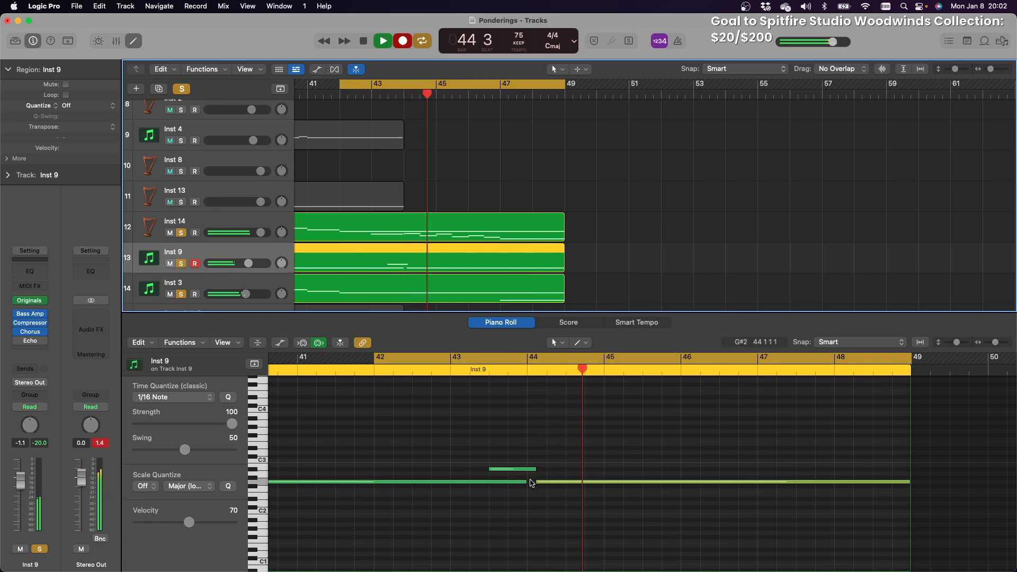
drag(537, 482, 527, 483)
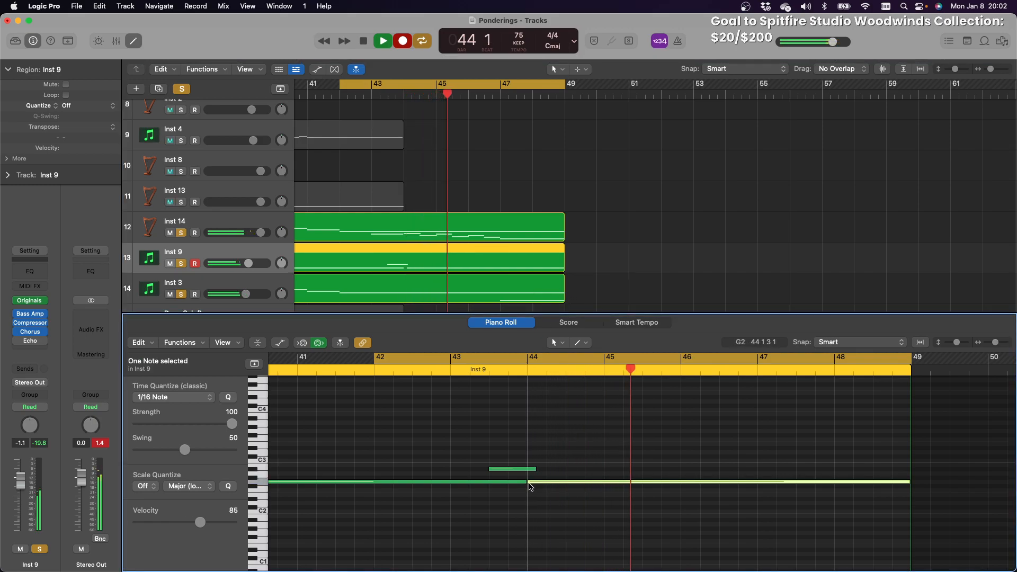
key(space)
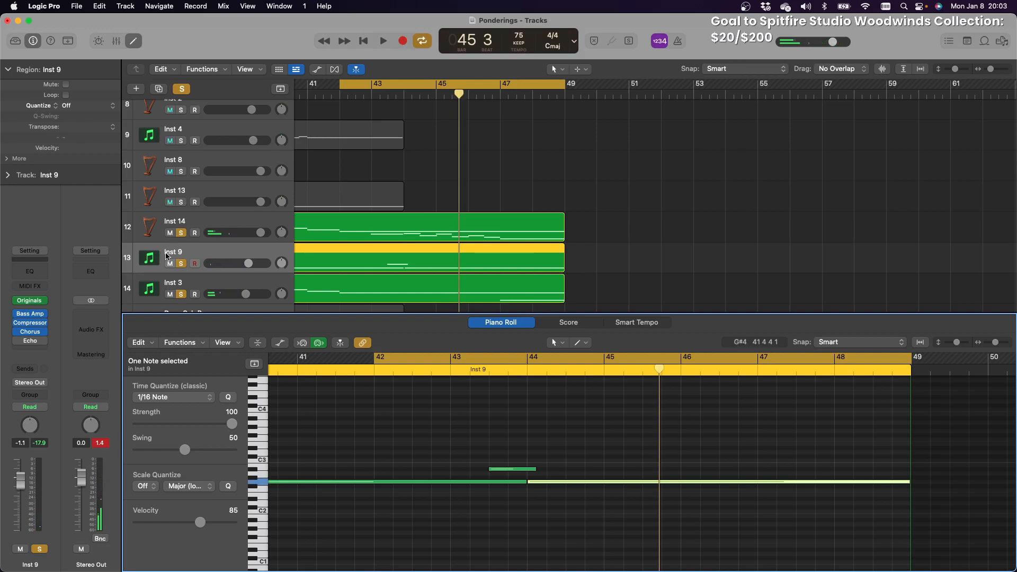
Turn off solo on Inst 14 and Inst 3 and play Inst 9 alone
click(181, 233)
click(181, 295)
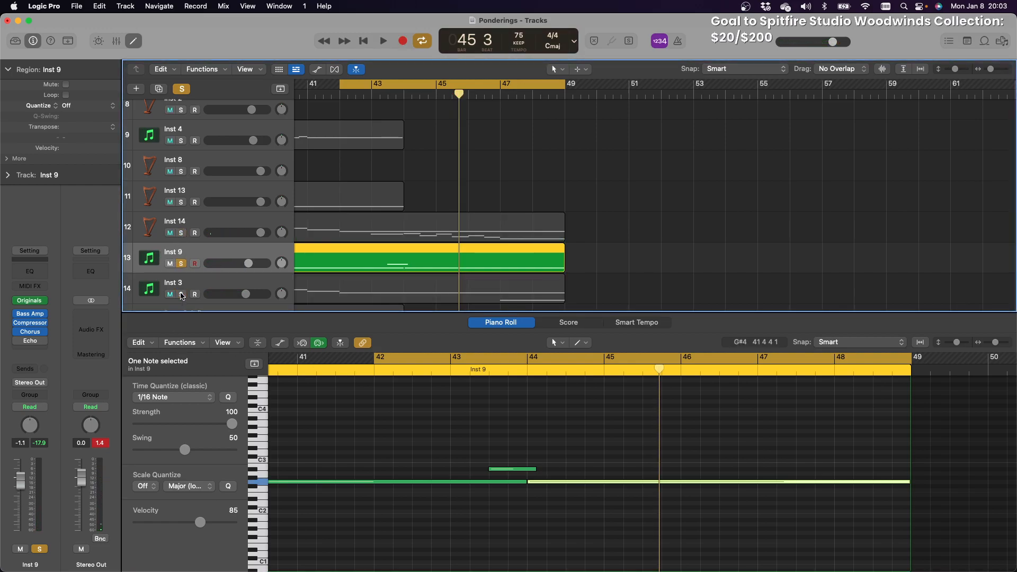
key(space)
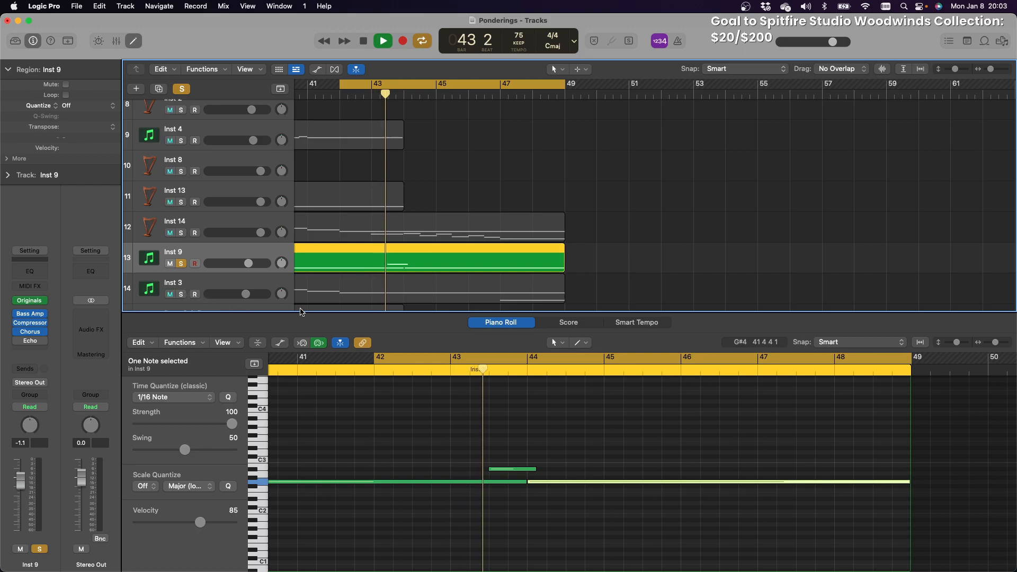
Select the Inst 13 region, undo the last edit, and look over the lower tracks' regions with everything deselected
scroll(379, 258, left, 3)
click(436, 191)
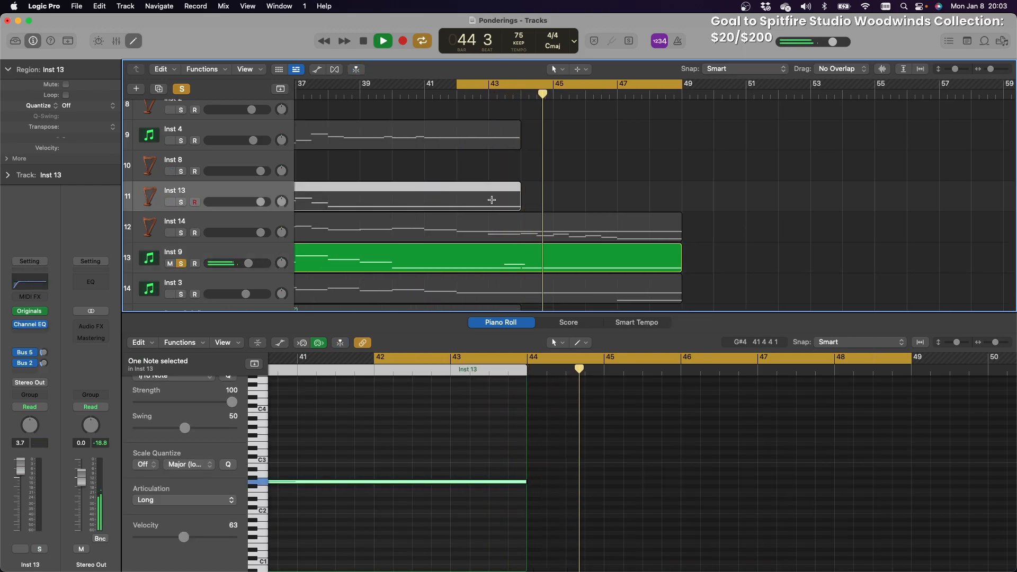
key(super+z)
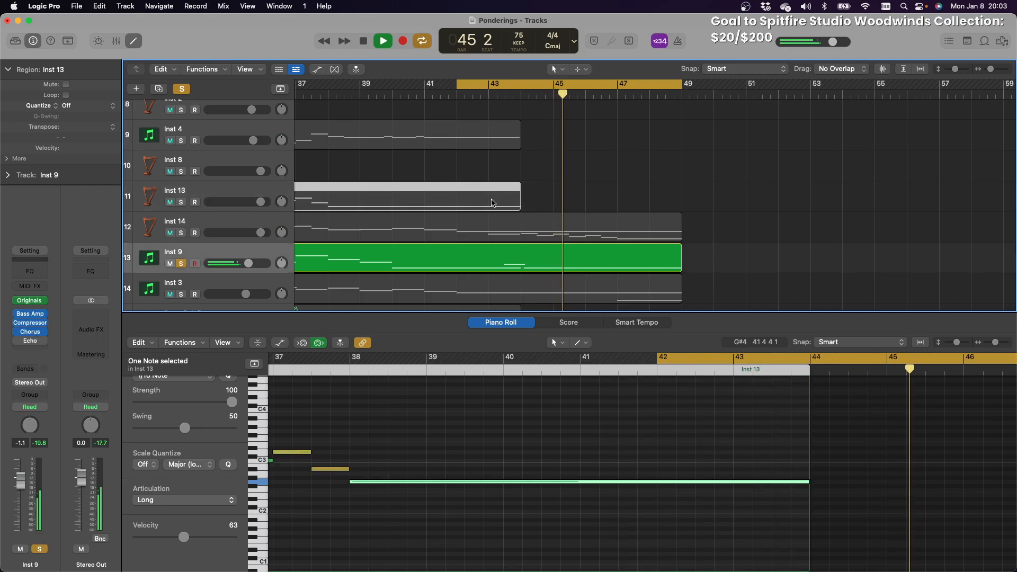
scroll(491, 202, down, 5)
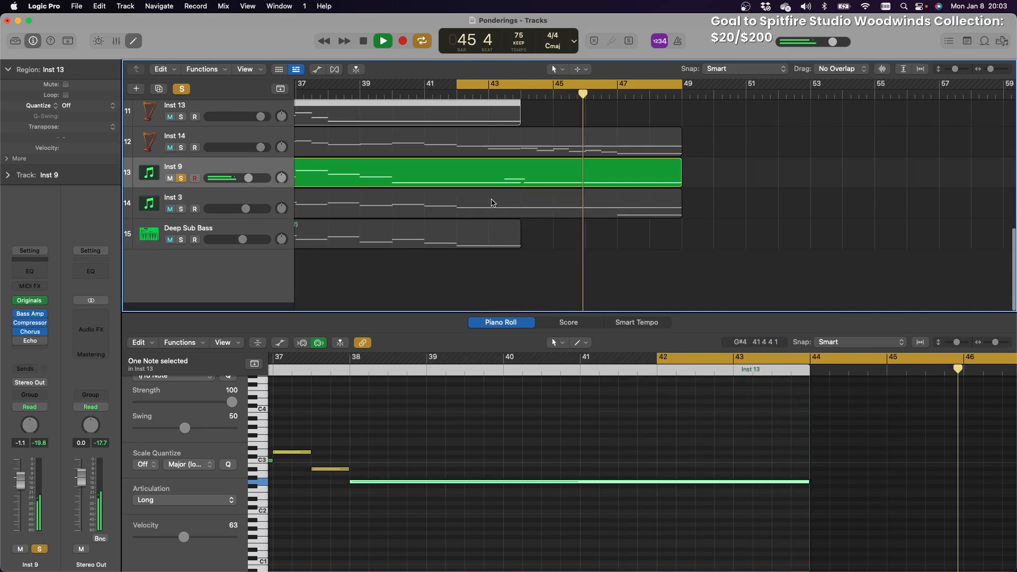
scroll(718, 291, up, 3)
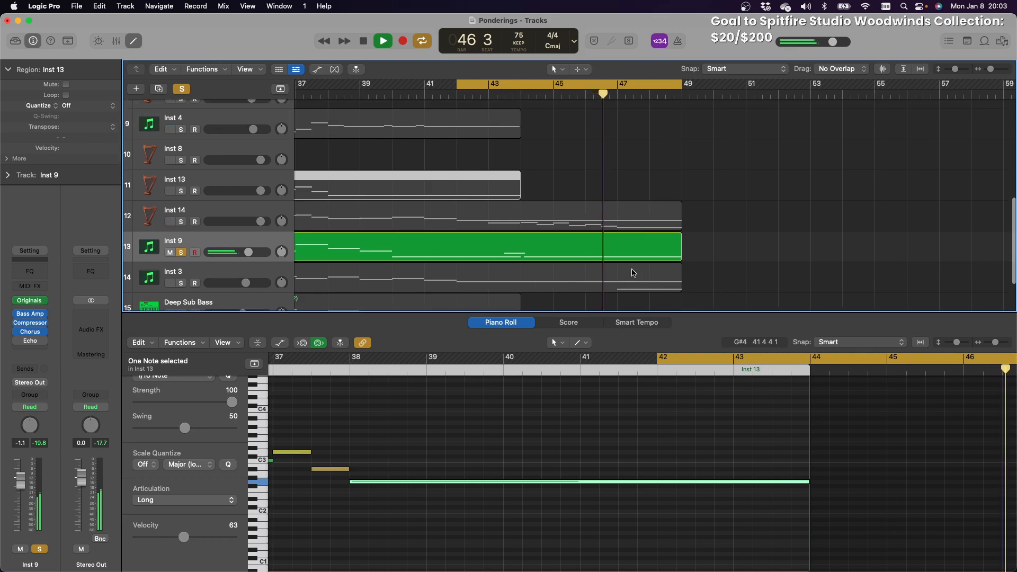
click(781, 261)
scroll(622, 262, left, 9)
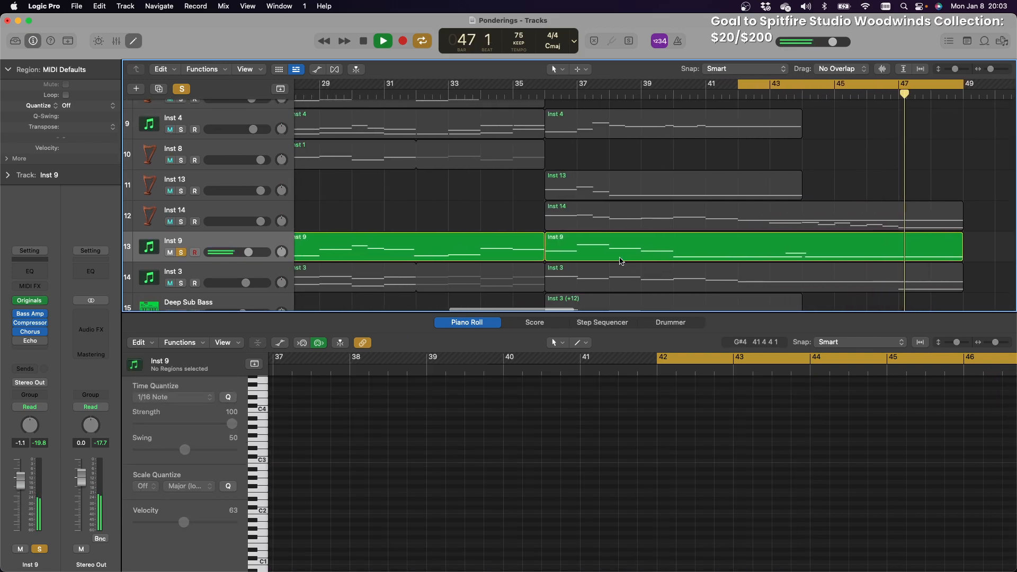
scroll(622, 261, right, 7)
scroll(621, 261, down, 3)
scroll(620, 261, right, 2)
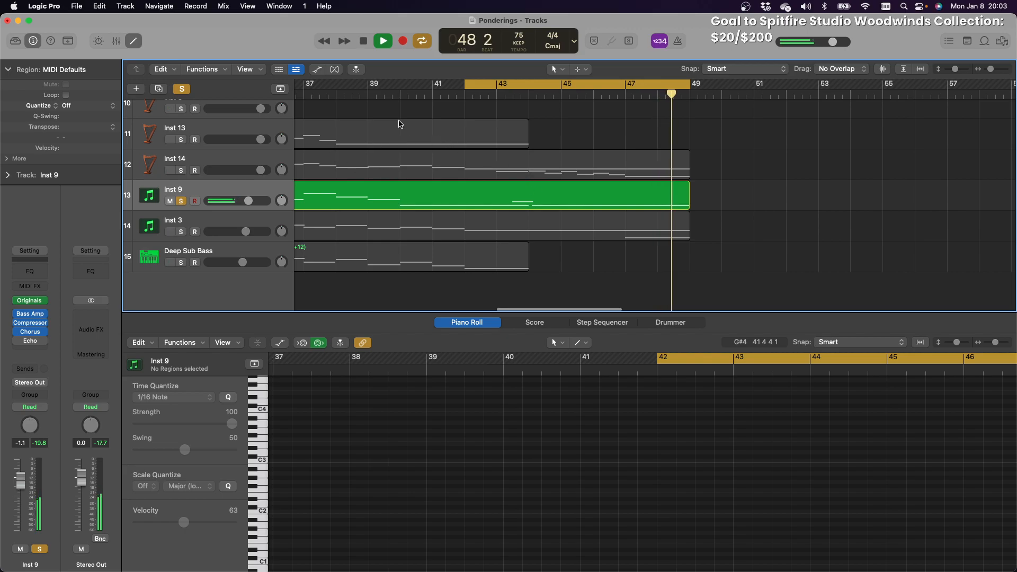
Play from bar 40 and solo Inst 3 and Inst 14 alongside Inst 9
click(400, 102)
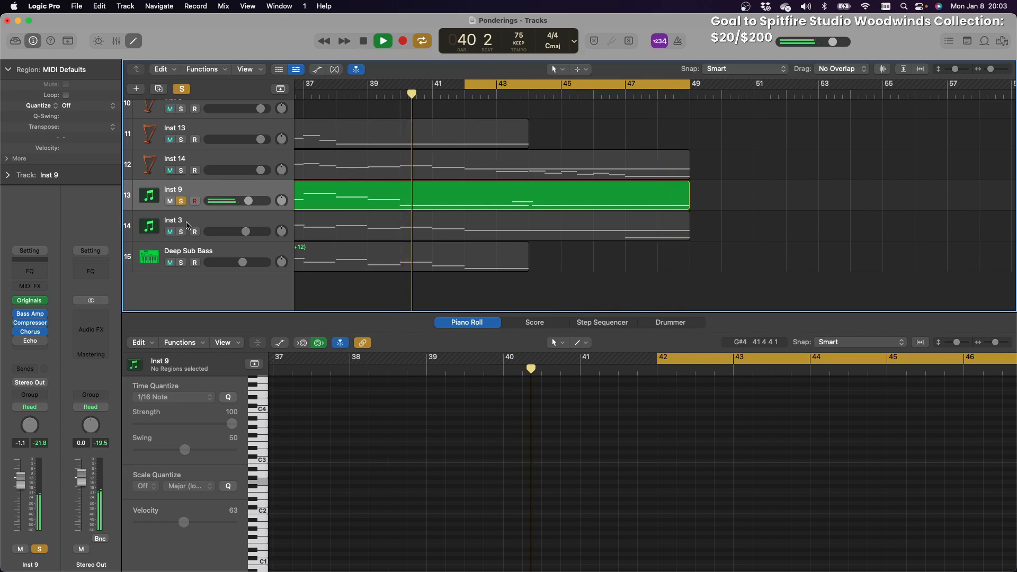
click(181, 232)
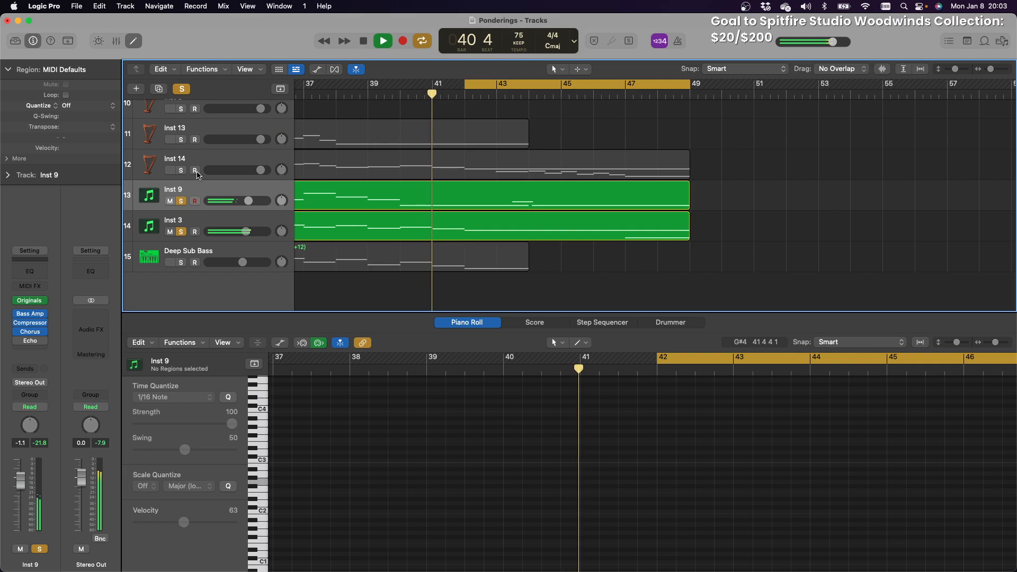
click(183, 171)
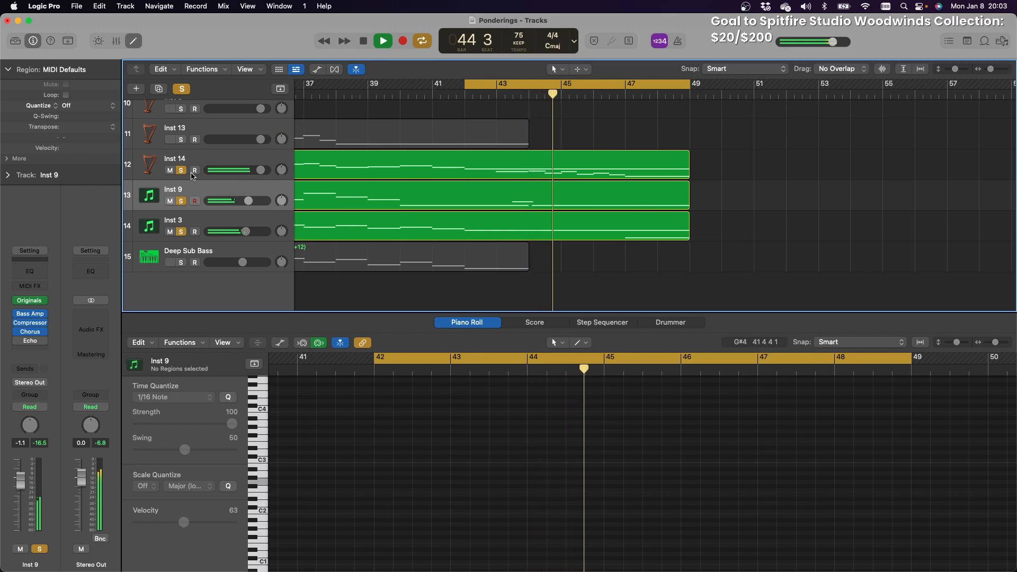
Move the start of the final G2 note in Inst 9 to bar 44 and replay the section
click(609, 207)
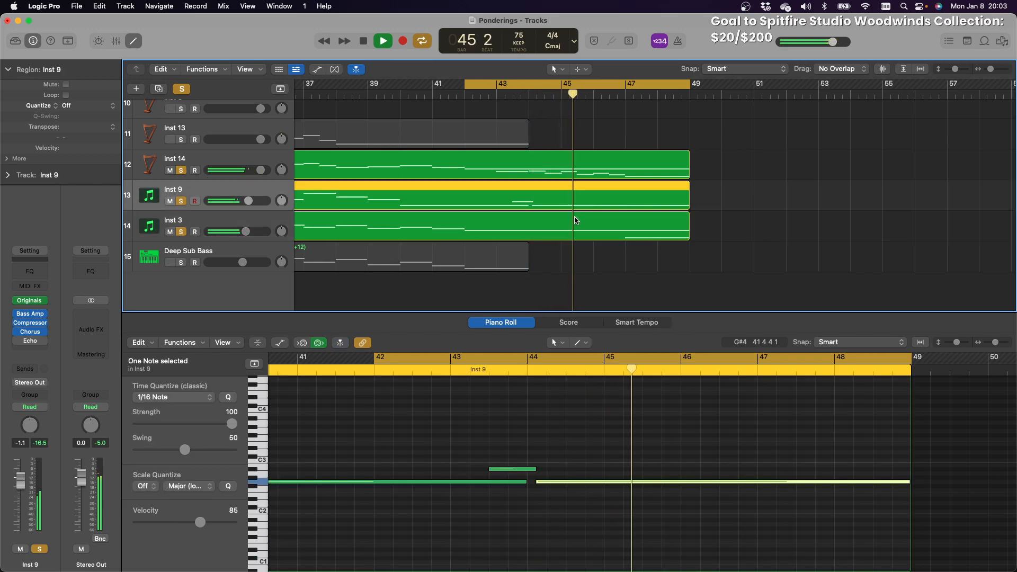
drag(537, 482, 529, 484)
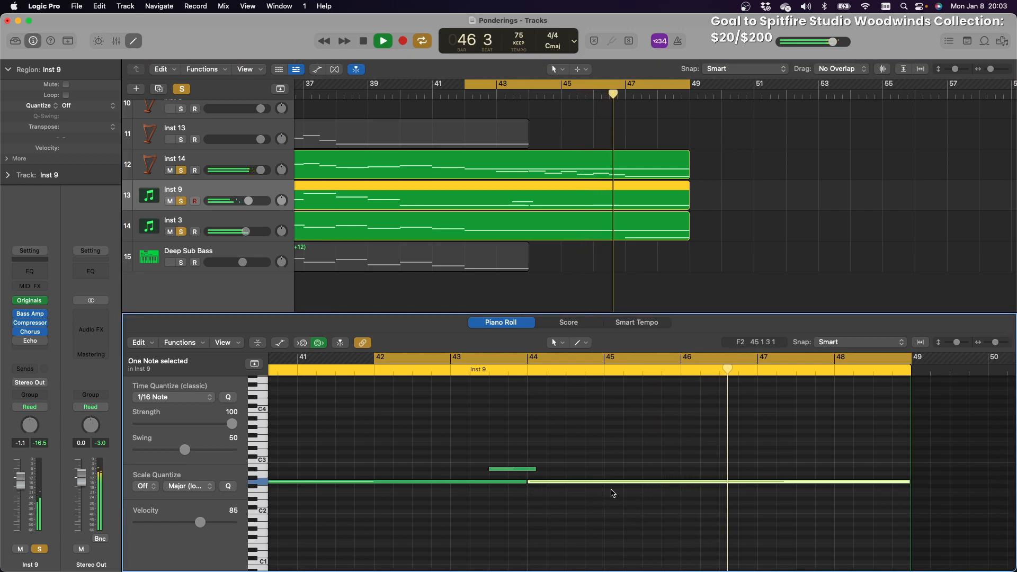
mouse_move(579, 485)
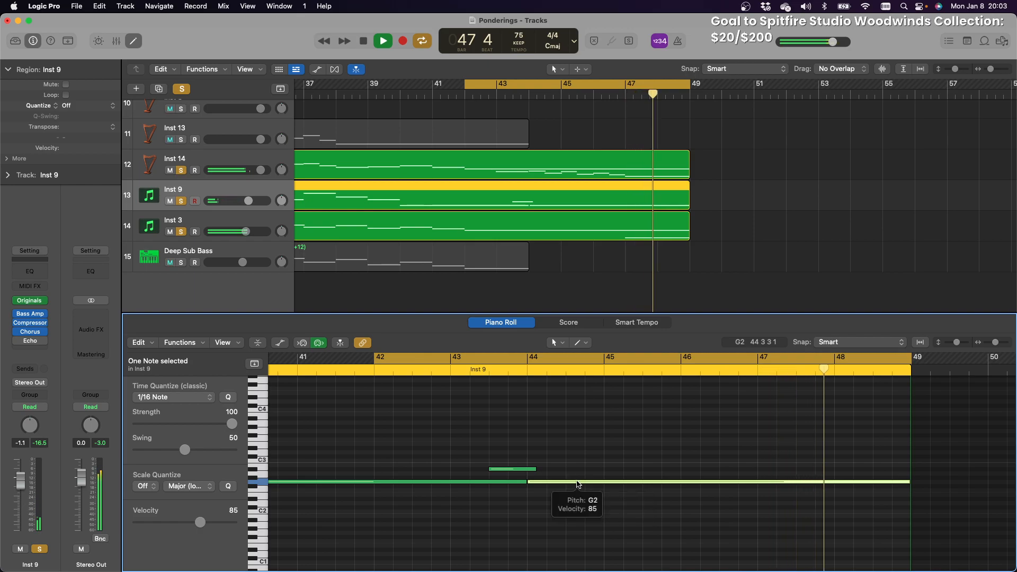
key(space)
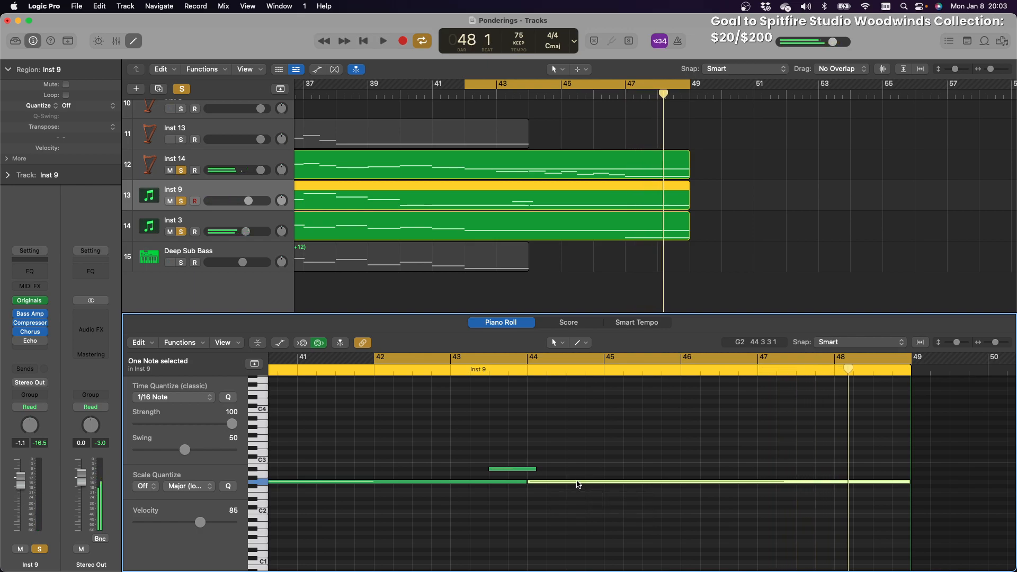
key(space)
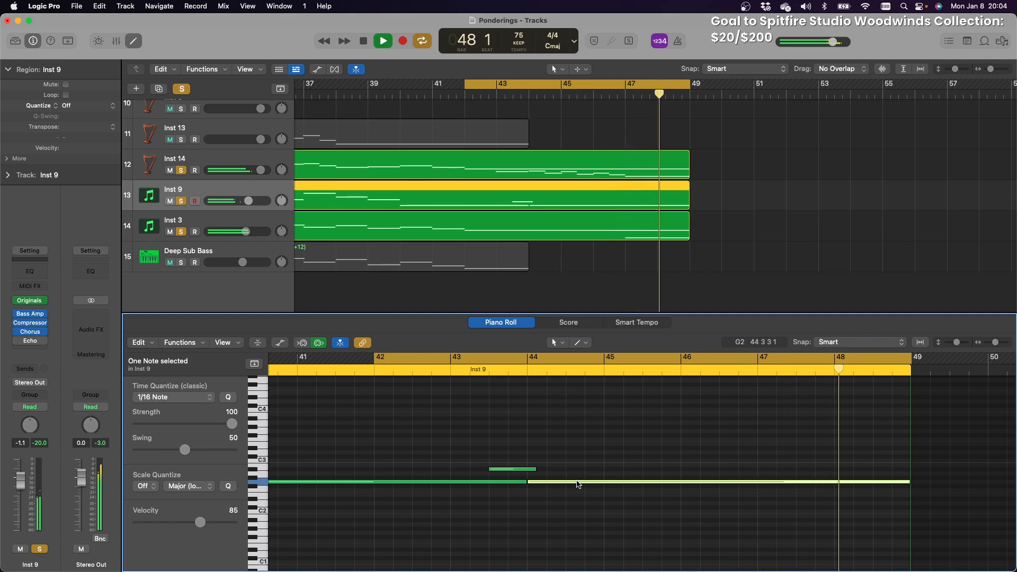
In Inst 9, end the earlier G2 note where the short note above begins and trim that short note to end at bar 44
drag(525, 481, 488, 485)
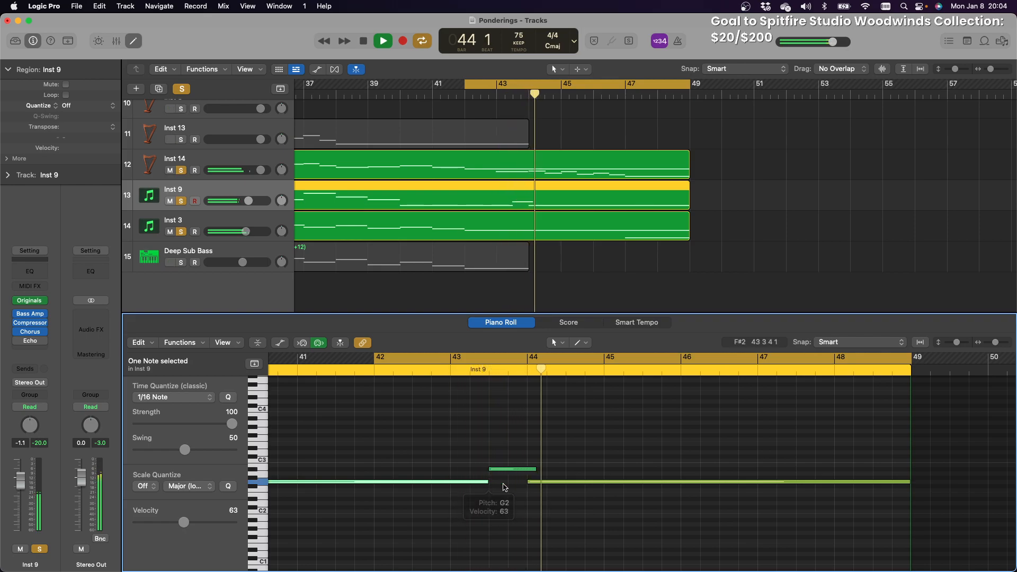
drag(534, 469, 529, 473)
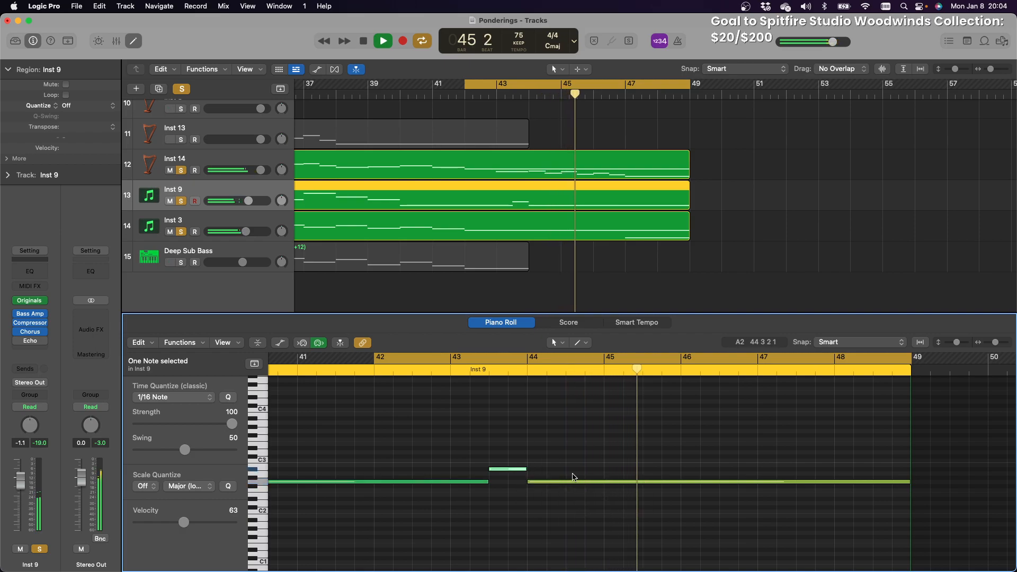
key(space)
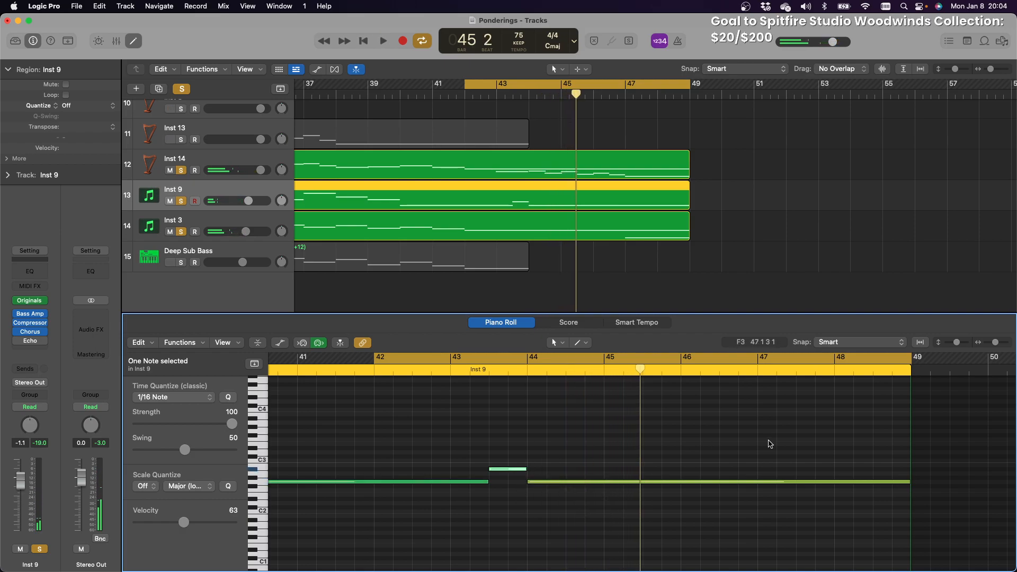
Turn off all track solos and enlarge the tracks area to make more tracks visible
click(182, 89)
scroll(602, 211, up, 3)
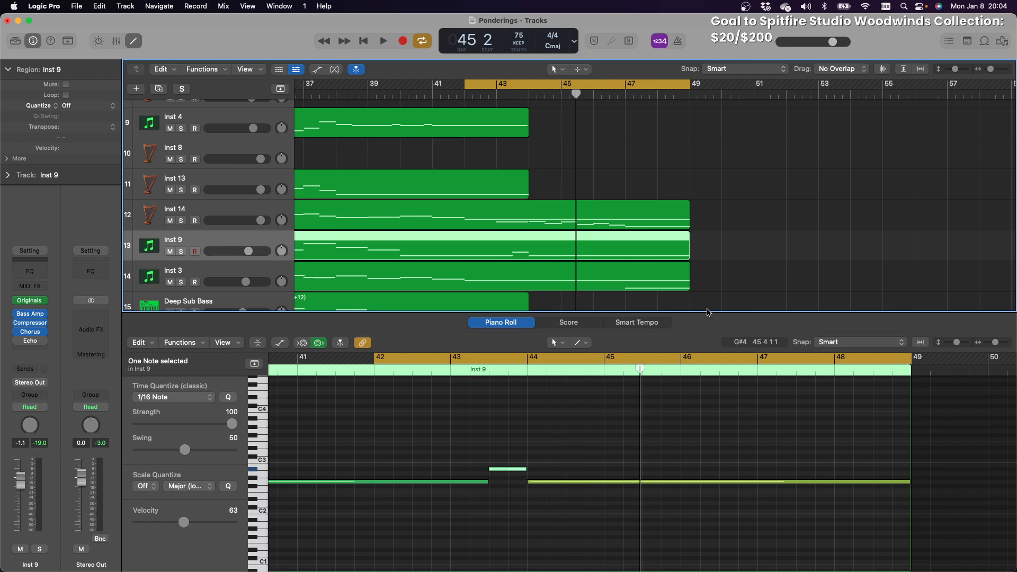
drag(707, 311, 708, 345)
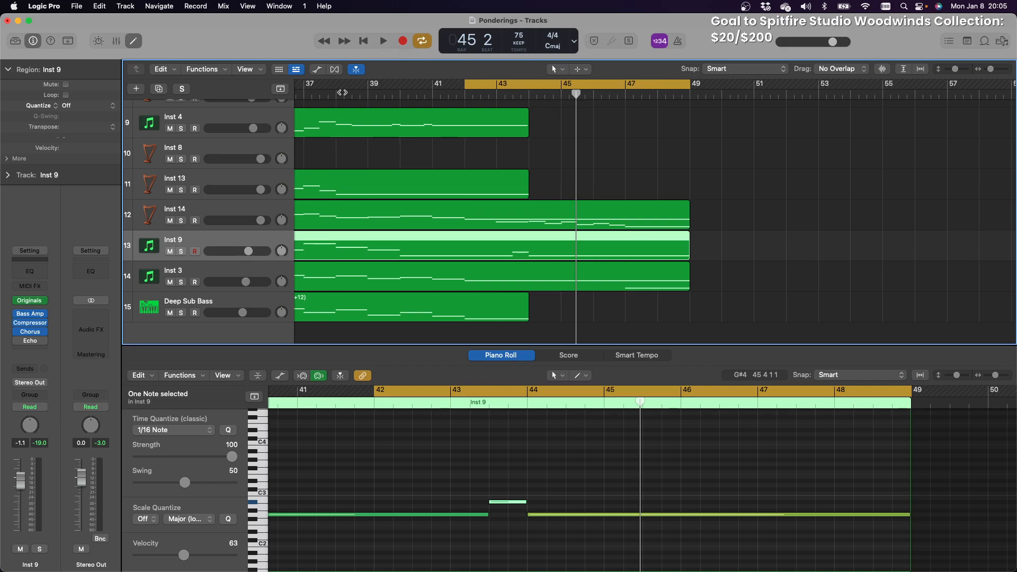
Unmute the Steinway Grand Piano and Harp tracks
scroll(652, 212, left, 2)
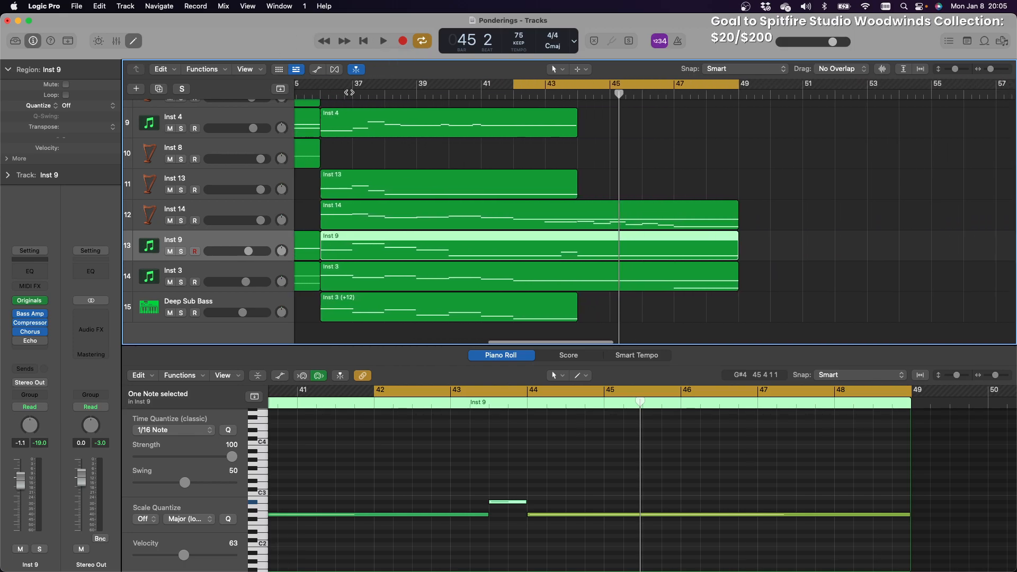
scroll(652, 212, up, 7)
scroll(350, 93, up, 2)
scroll(349, 93, left, 6)
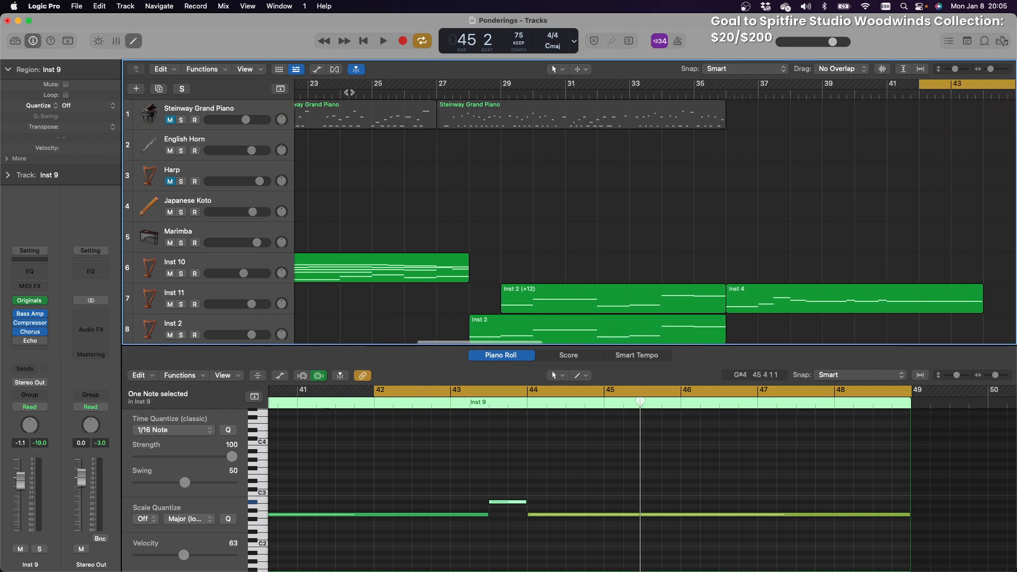
scroll(350, 92, left, 2)
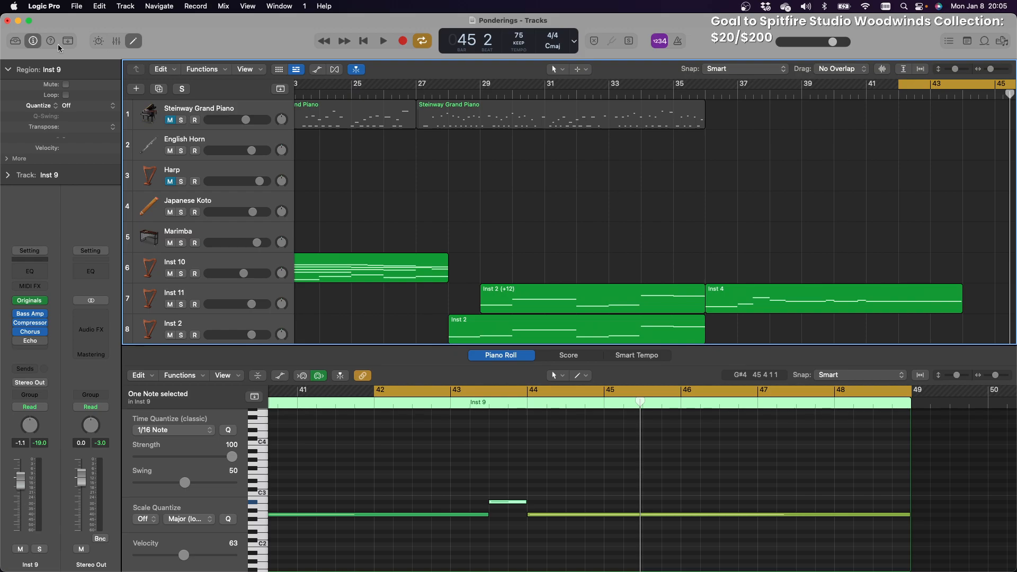
click(171, 121)
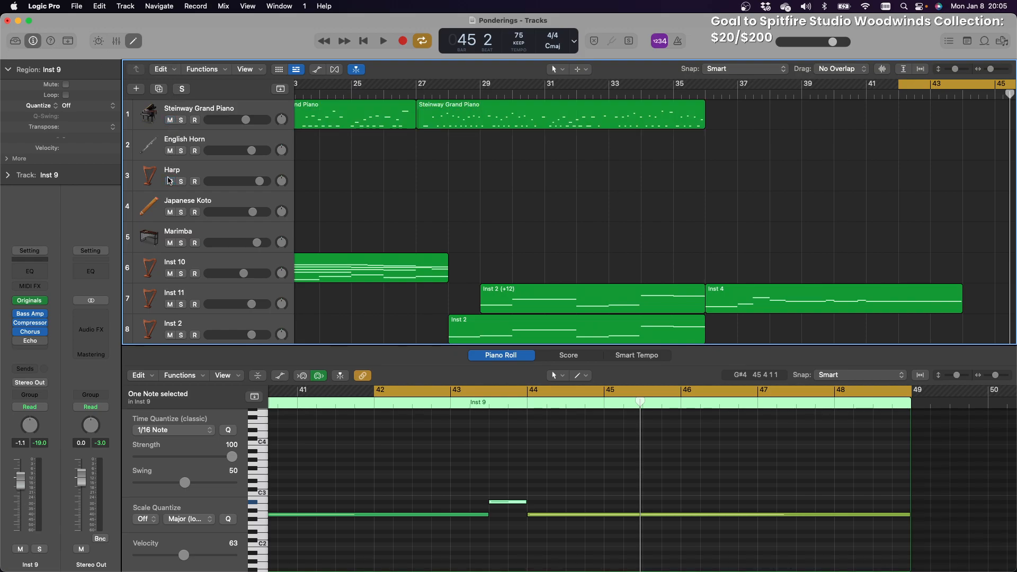
Extend the start of the cycle range back to bar 1
scroll(492, 129, left, 5)
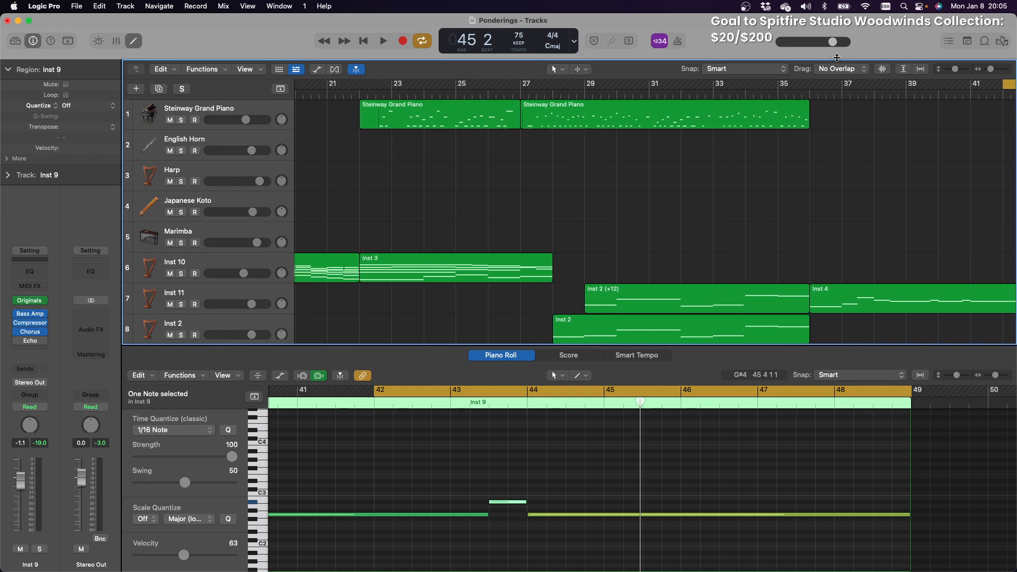
scroll(742, 85, right, 8)
scroll(742, 106, down, 8)
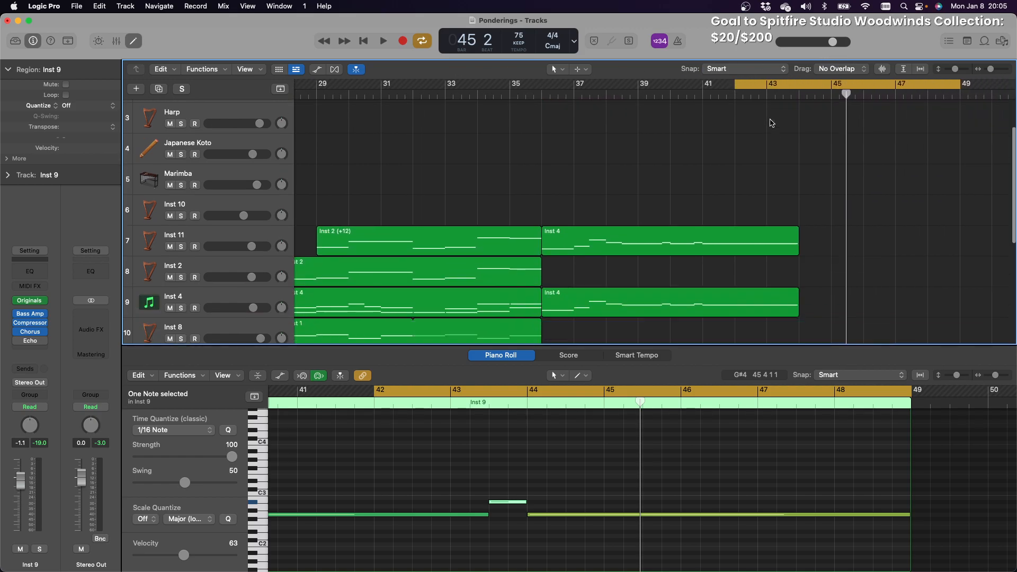
scroll(763, 117, up, 8)
scroll(763, 114, down, 1)
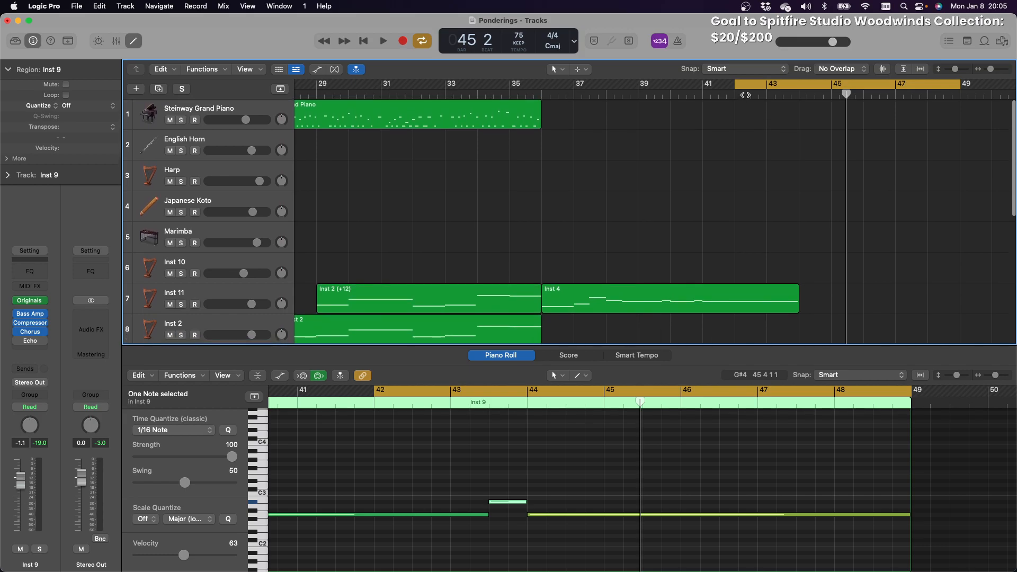
drag(735, 84, 292, 84)
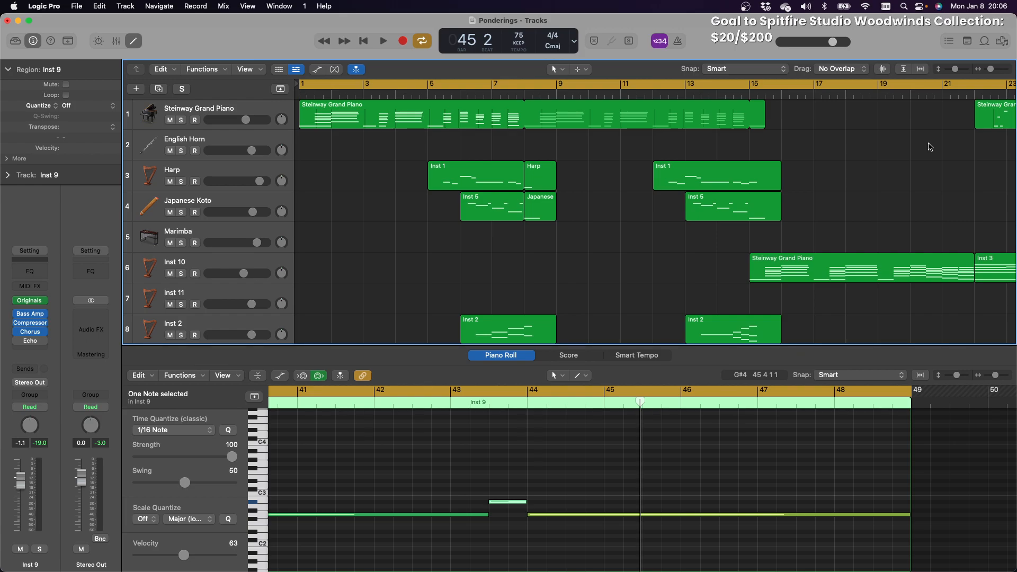
Close the Piano Roll editor and play the whole arrangement from bar 1
key(space)
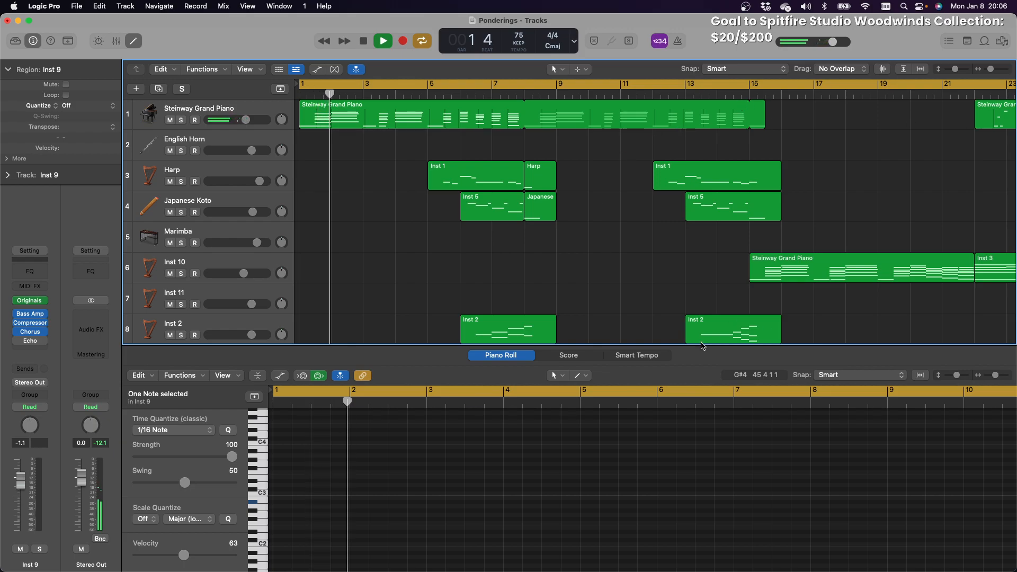
click(512, 360)
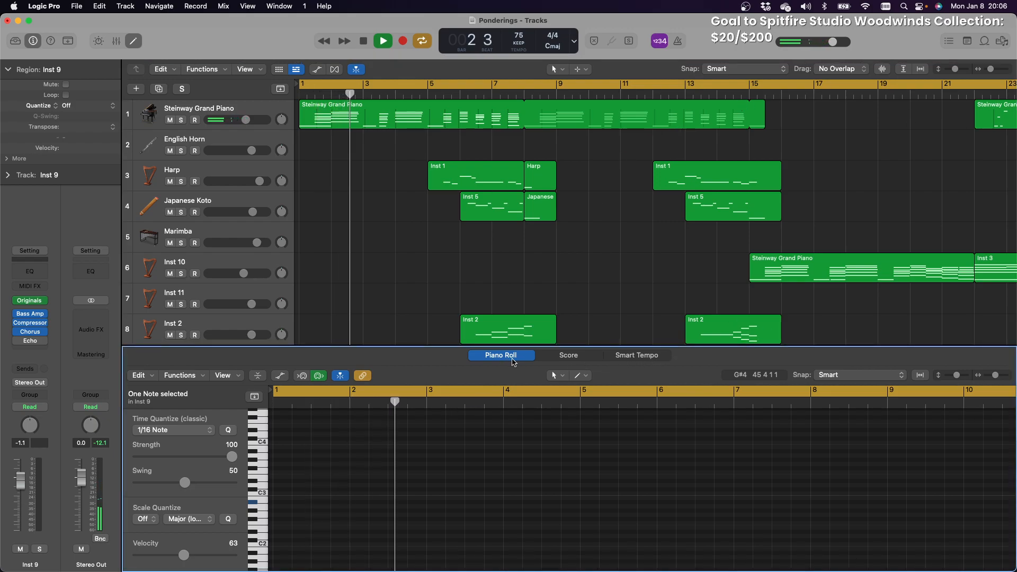
click(134, 45)
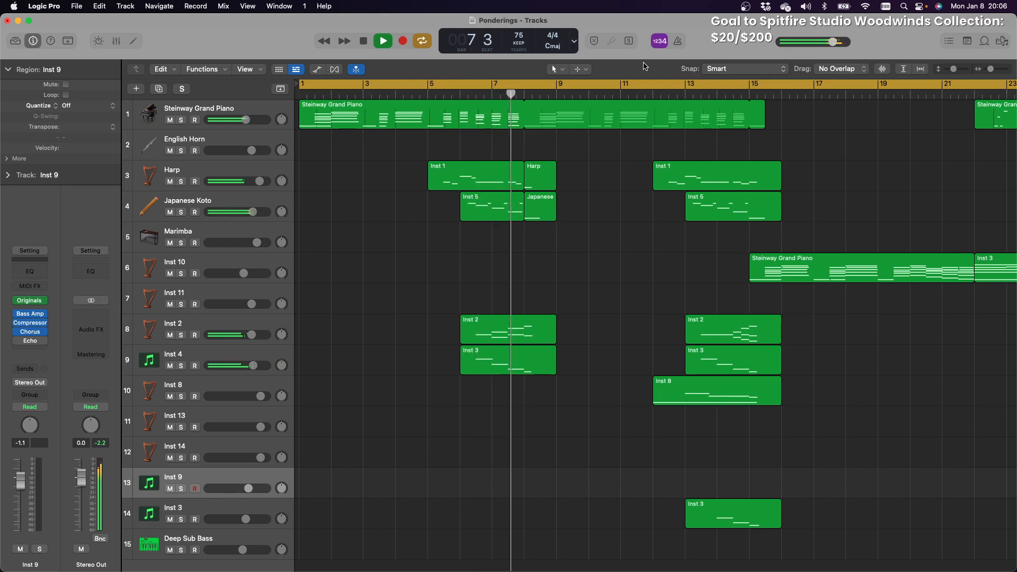
key(space)
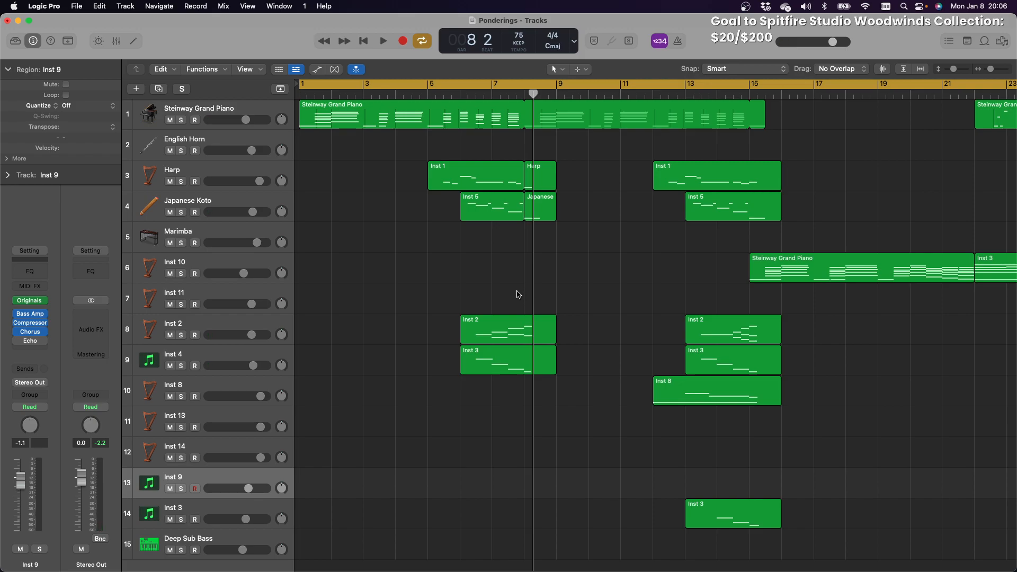
key(Return)
key(space)
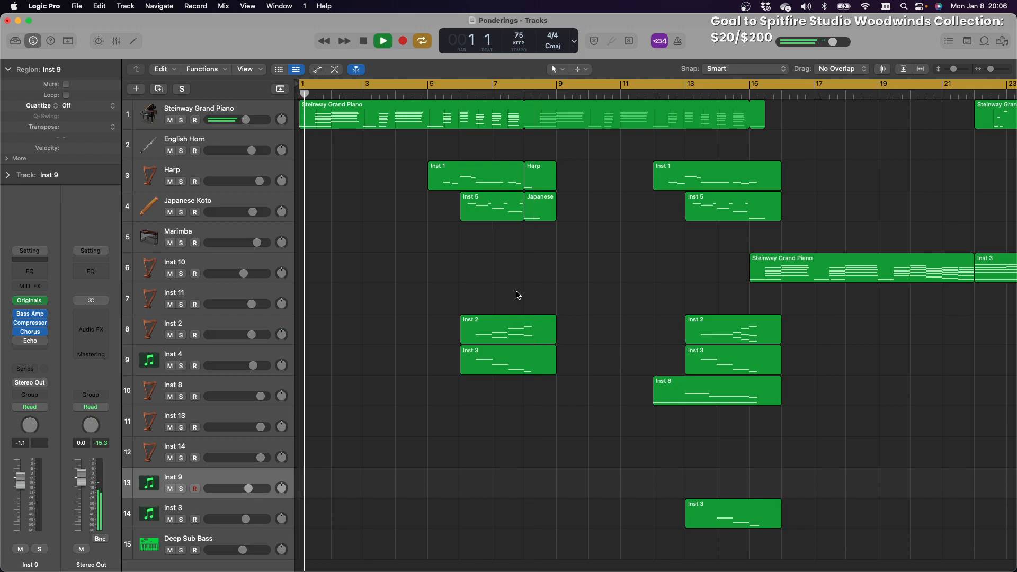
Play the arrangement from bar 5, select the first Steinway Grand Piano region, and stop playback past bar 15
click(430, 94)
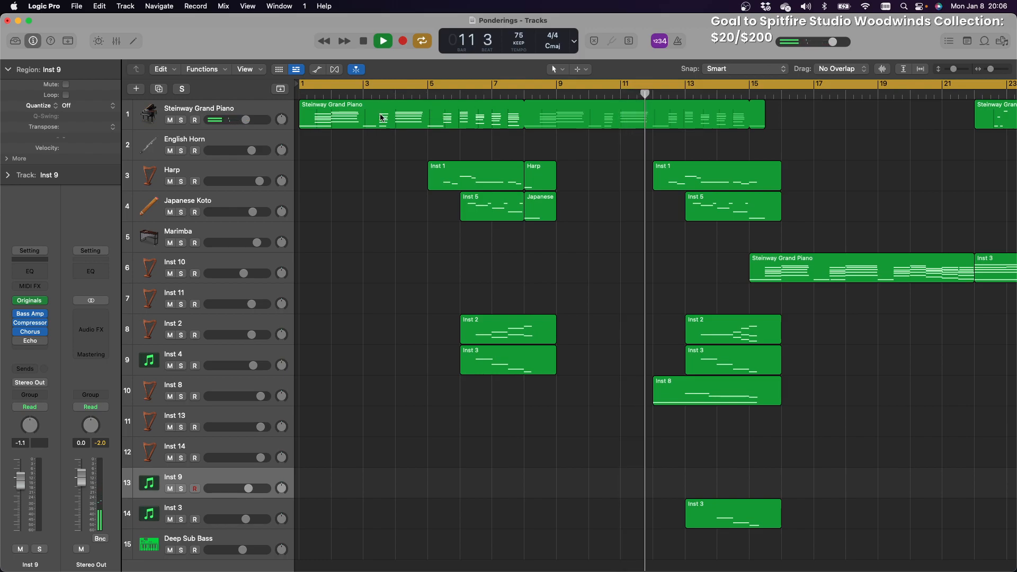
scroll(421, 123, right, 15)
scroll(422, 123, left, 15)
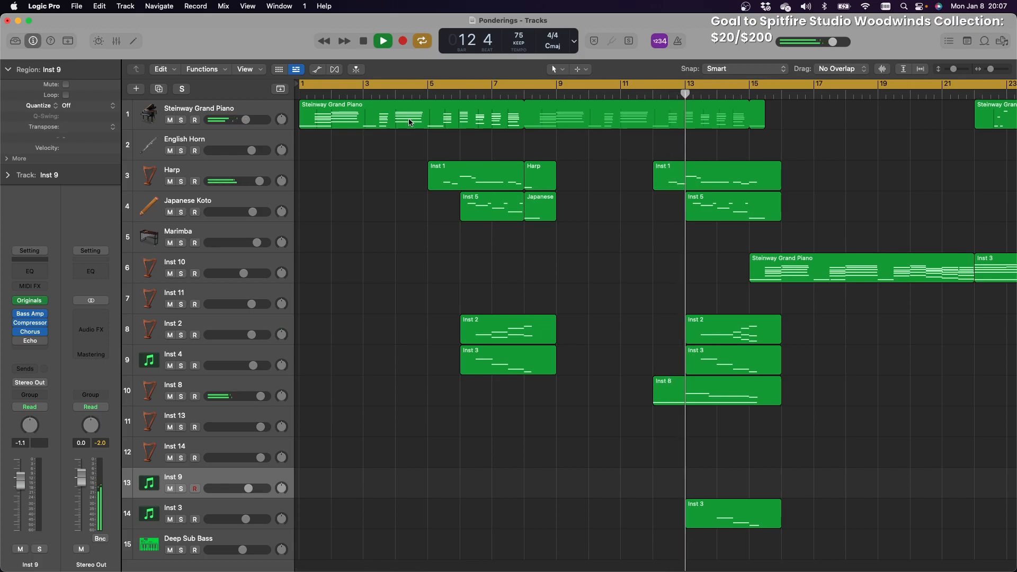
click(410, 122)
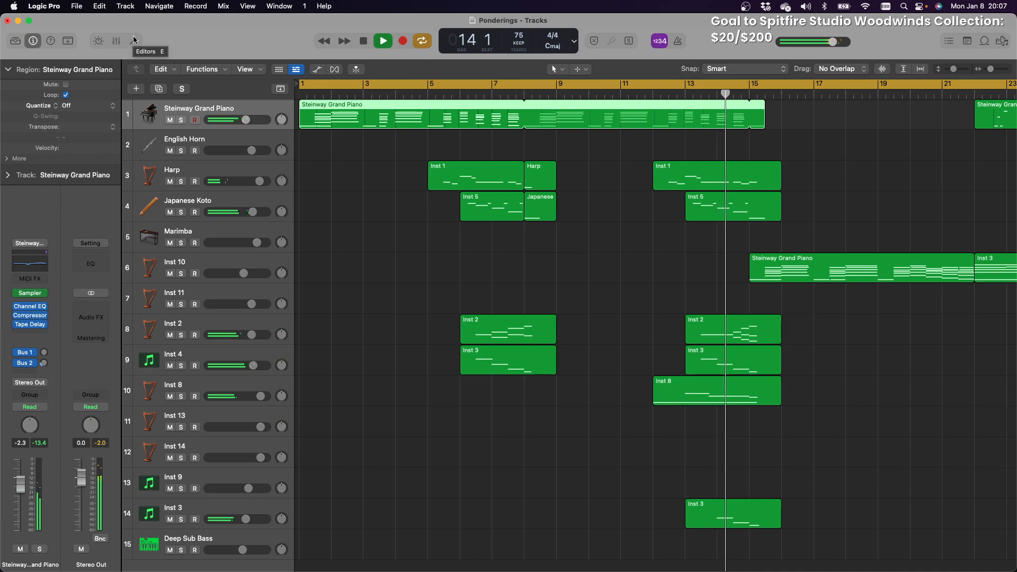
scroll(319, 173, right, 3)
scroll(320, 173, right, 5)
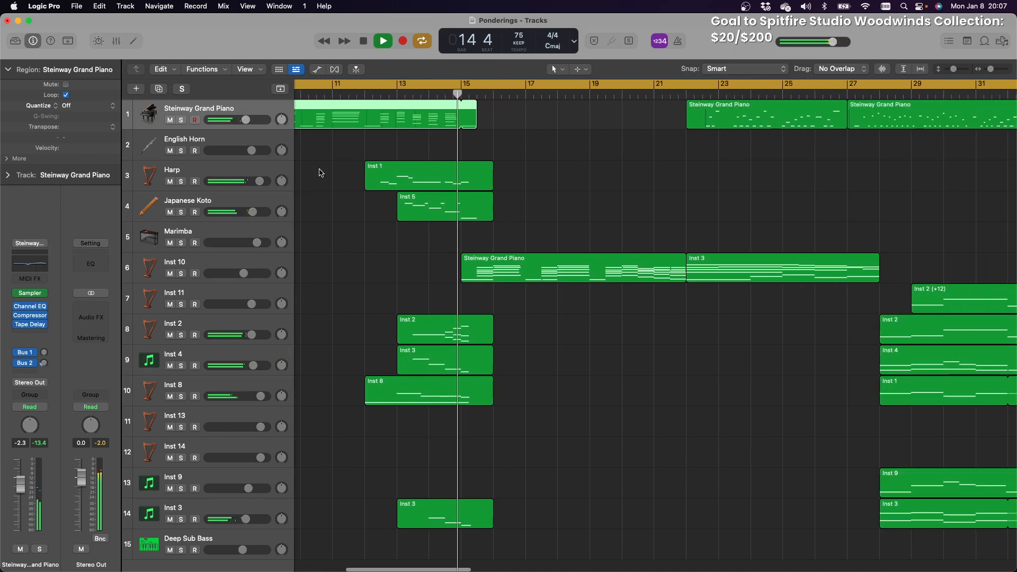
click(361, 41)
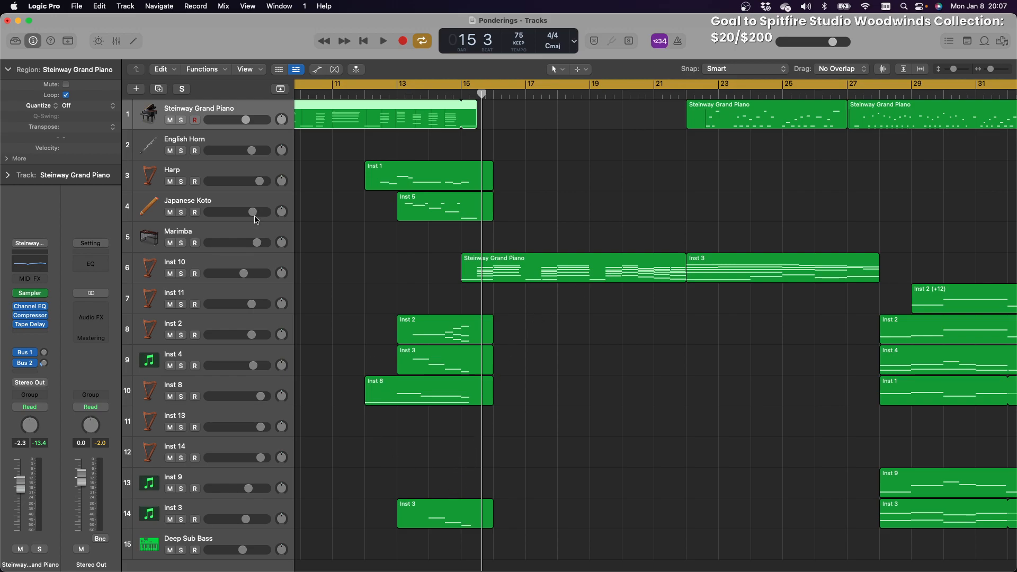
Loop playback over bars 1 to 15 and raise the Steinway Grand Piano track's volume to -1.8 dB
scroll(609, 147, left, 10)
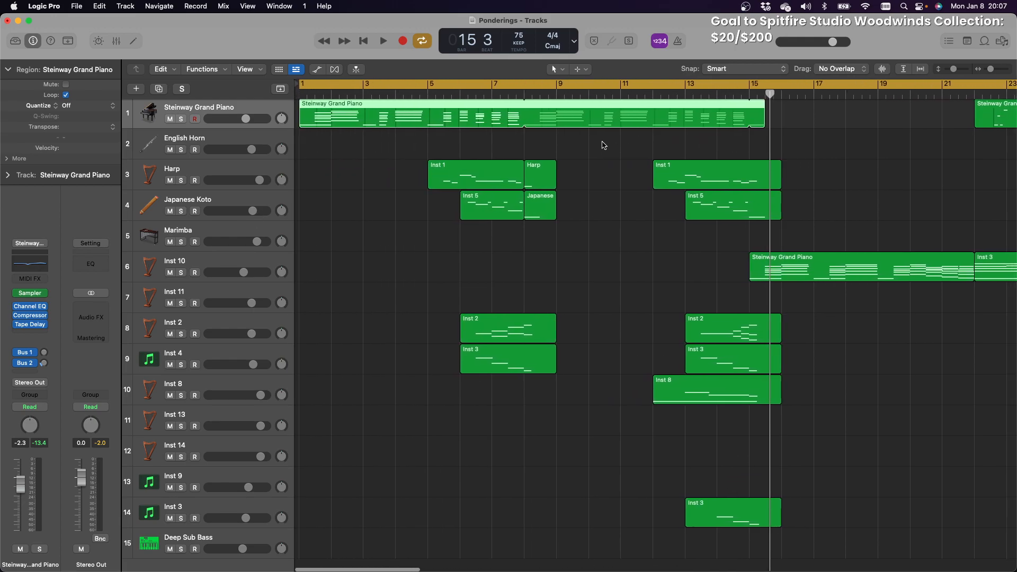
click(752, 83)
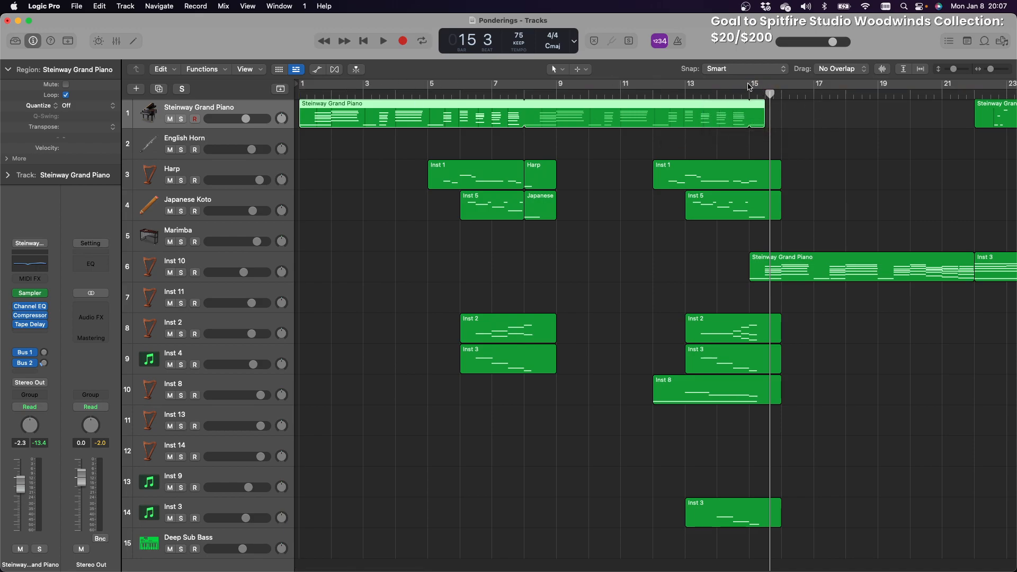
drag(758, 86, 308, 88)
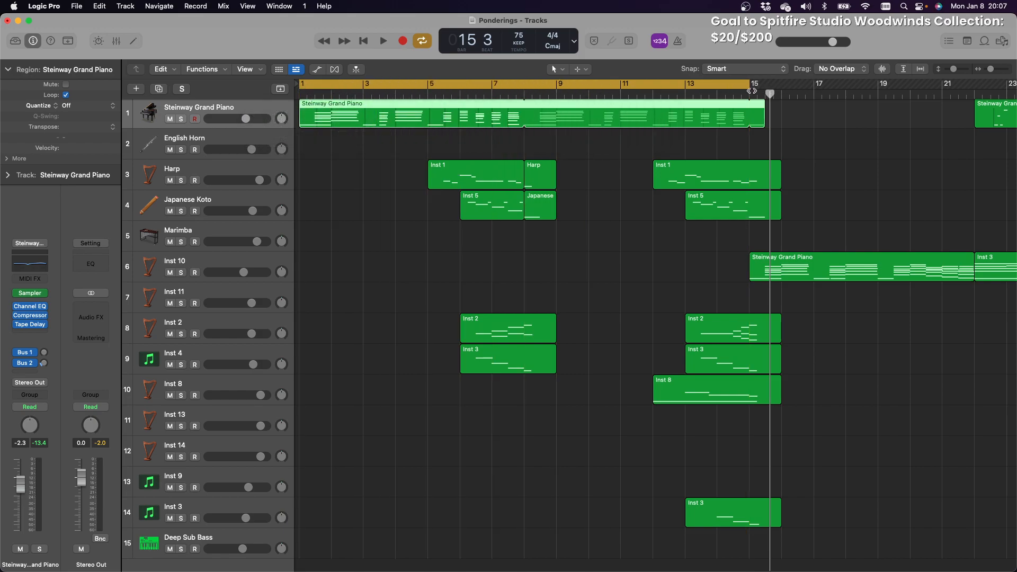
key(space)
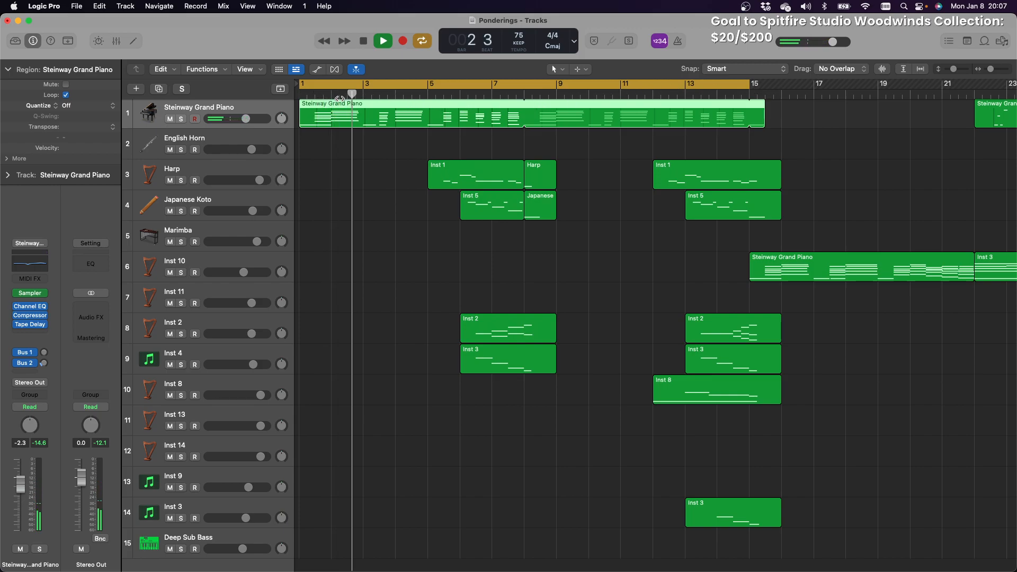
mouse_move(237, 123)
drag(246, 119, 248, 119)
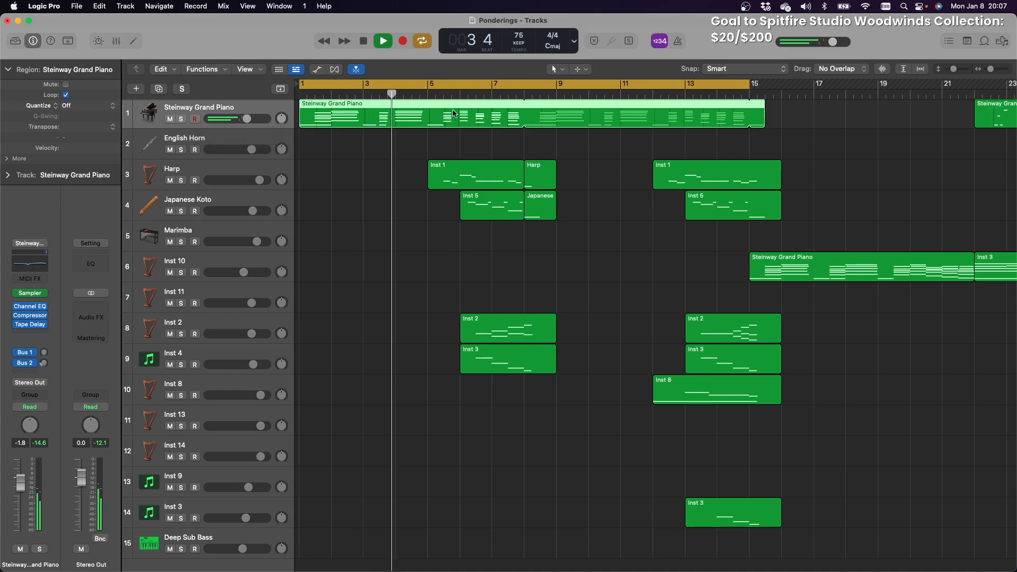
Open the Steinway Grand Piano region in the Piano Roll and lengthen bar 3's second chord and its opening C1 bass note
click(135, 45)
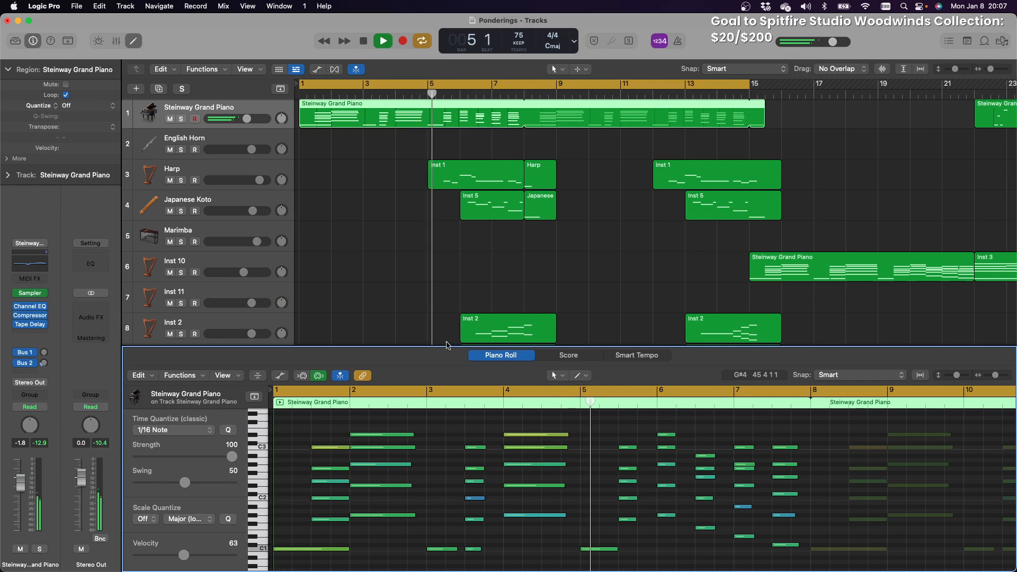
scroll(481, 417, down, 2)
drag(481, 417, 498, 527)
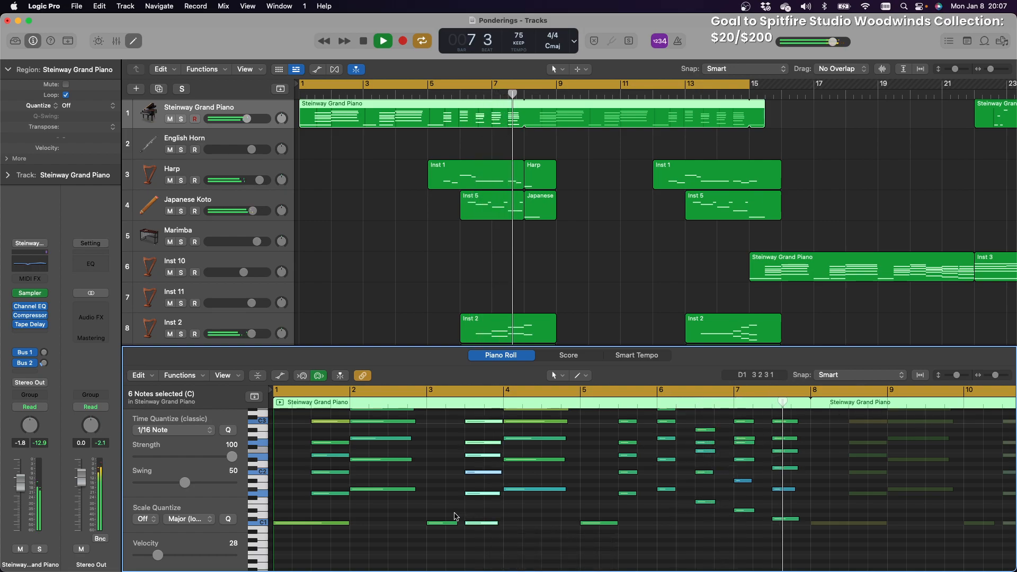
click(457, 524)
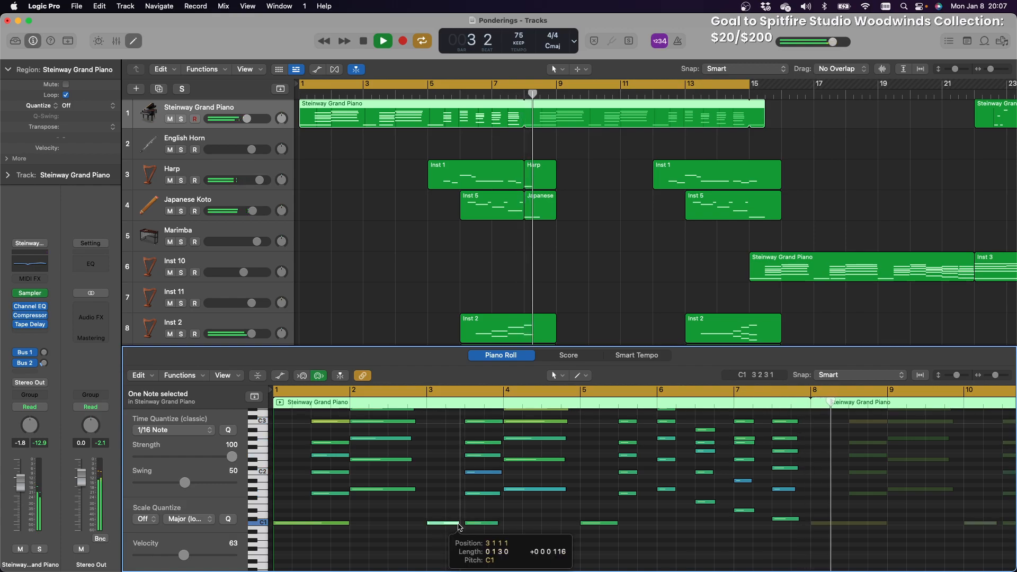
Lengthen the piano chords from the middle of bar 5 through the start of bar 7 together
scroll(643, 529, up, 3)
scroll(643, 528, up, 1)
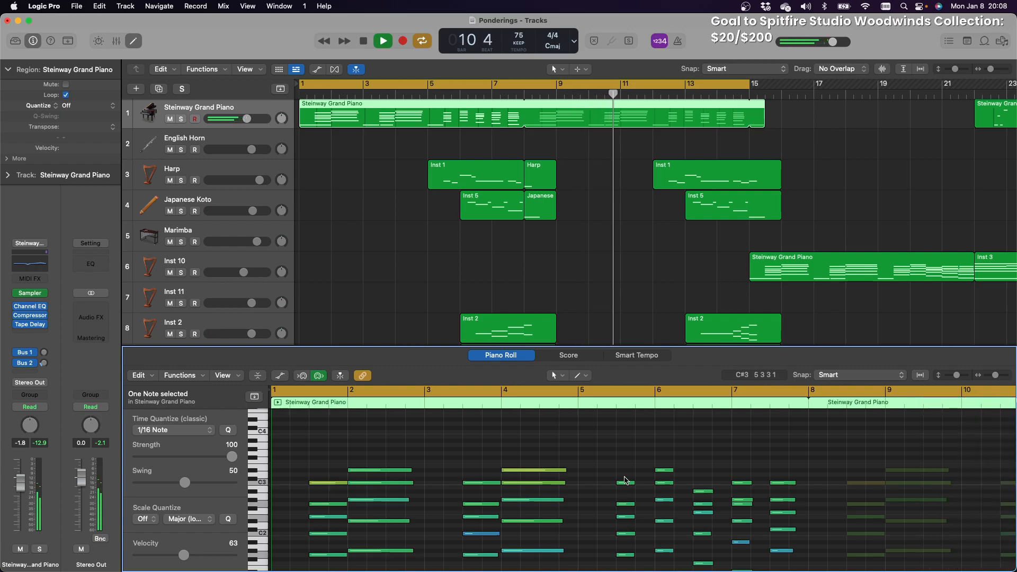
scroll(628, 466, down, 3)
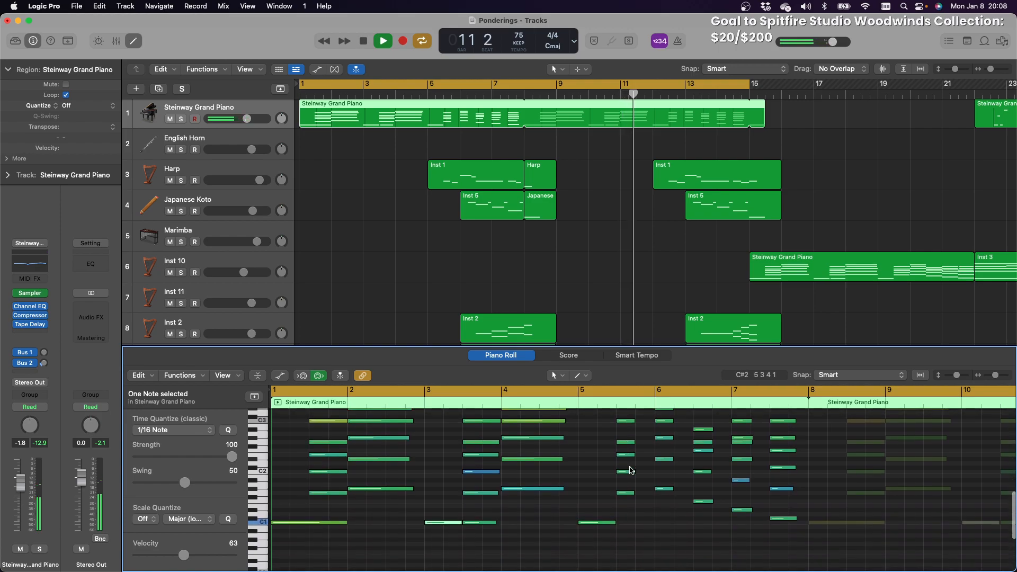
drag(614, 423, 751, 551)
scroll(706, 538, down, 2)
scroll(707, 539, up, 3)
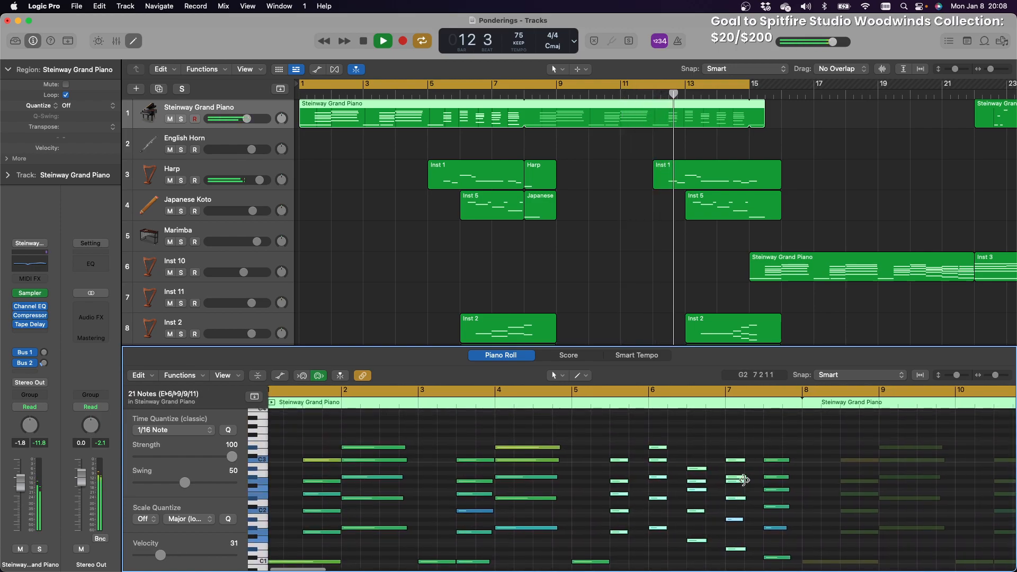
drag(744, 478, 762, 481)
click(676, 560)
Extend the piano chords in bars 5 and 6 and the C2 note in mid-bar 6 slightly to close the gaps after them
scroll(669, 536, down, 1)
scroll(662, 461, up, 3)
drag(662, 462, 671, 542)
scroll(672, 546, down, 3)
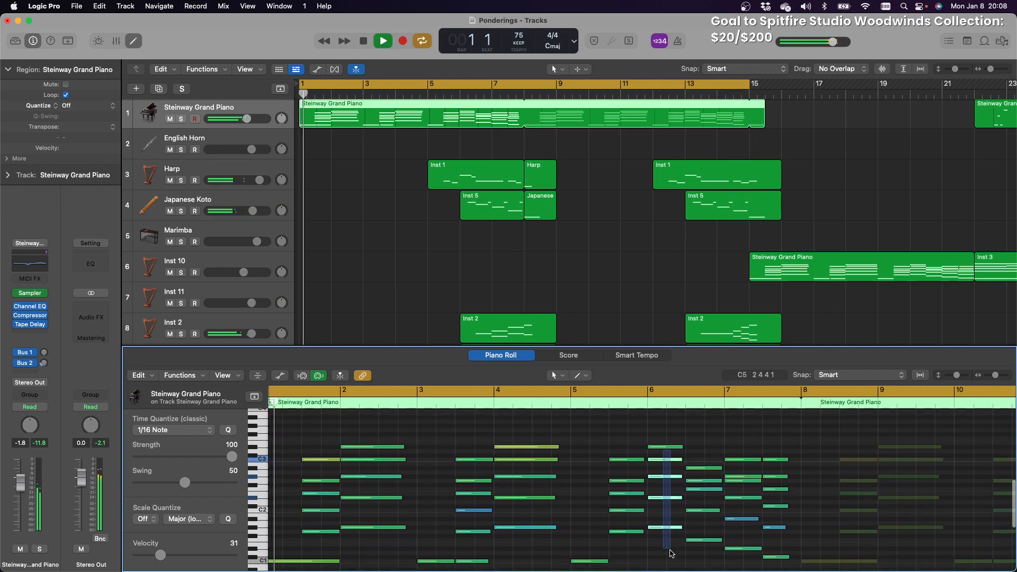
drag(668, 426, 678, 543)
scroll(710, 548, down, 10)
scroll(692, 503, up, 7)
scroll(676, 423, up, 6)
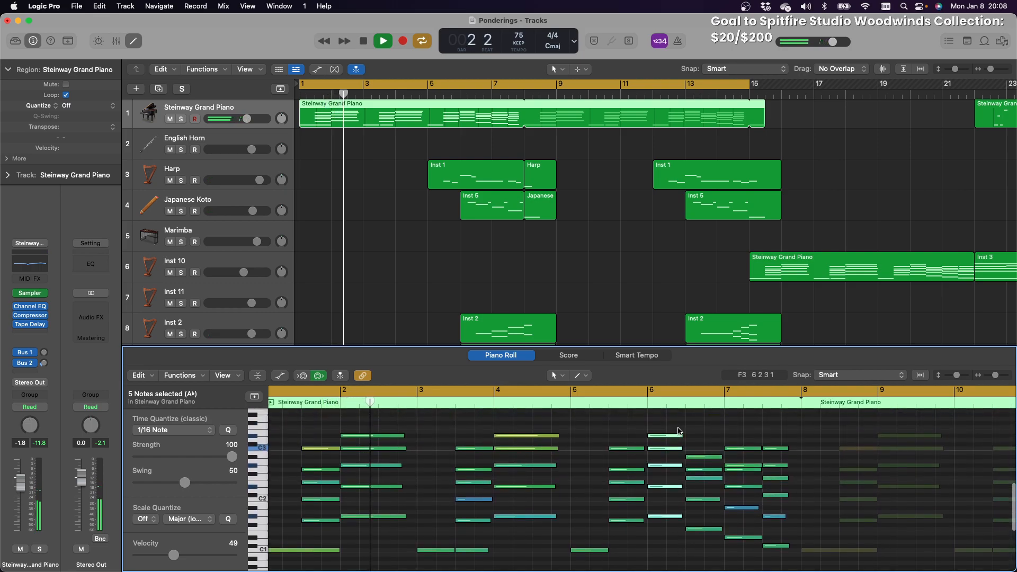
drag(683, 436, 629, 530)
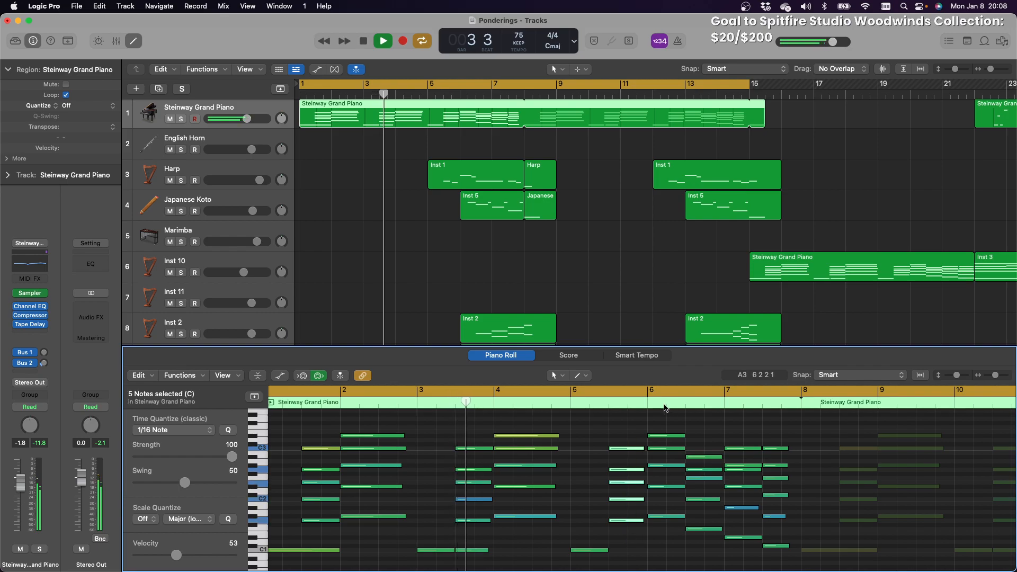
drag(642, 450, 646, 449)
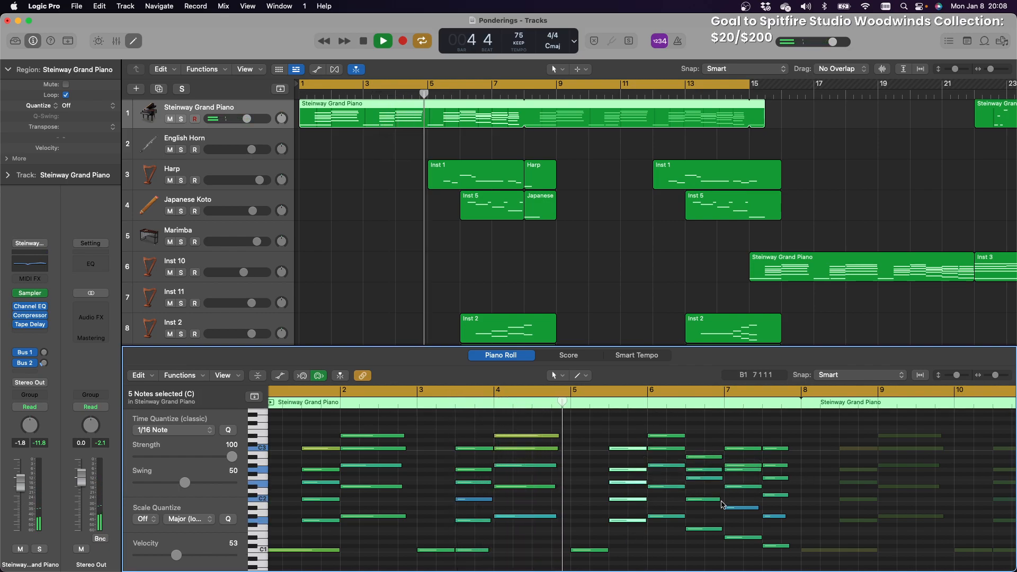
drag(719, 501, 723, 501)
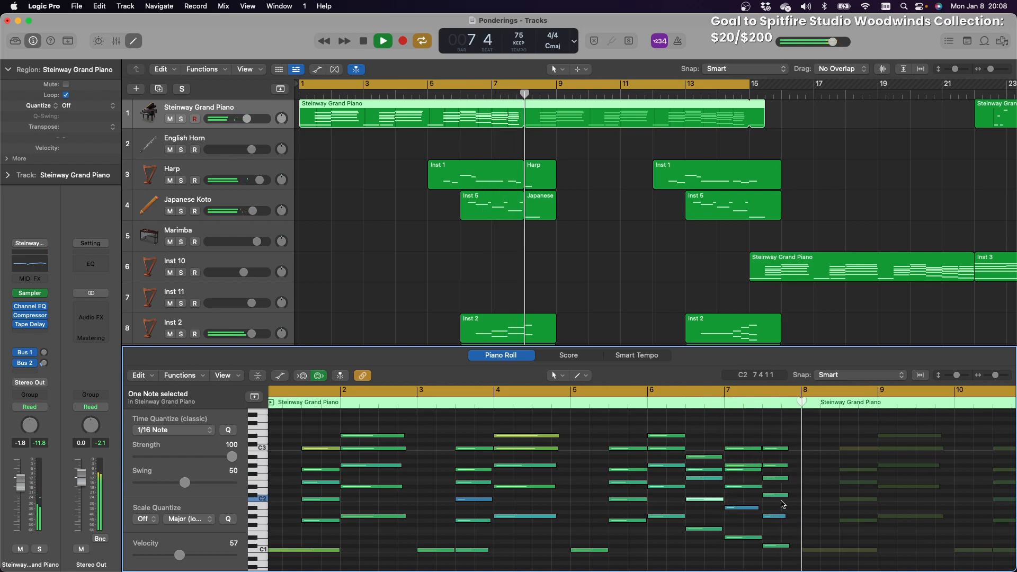
Stop playback and examine the Inst 2 and Inst 3 regions at bar 6 in score notation
scroll(456, 250, down, 3)
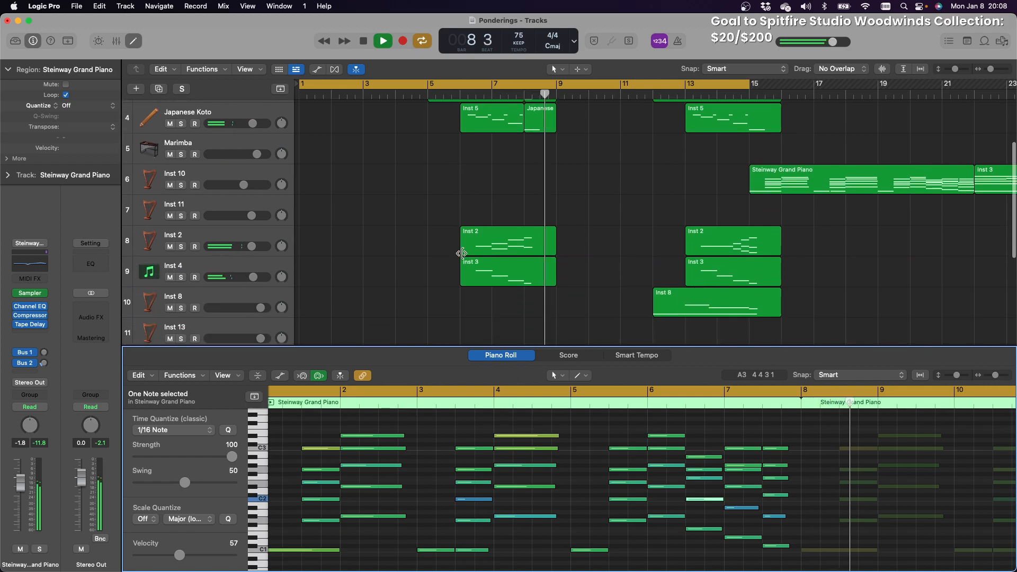
click(365, 42)
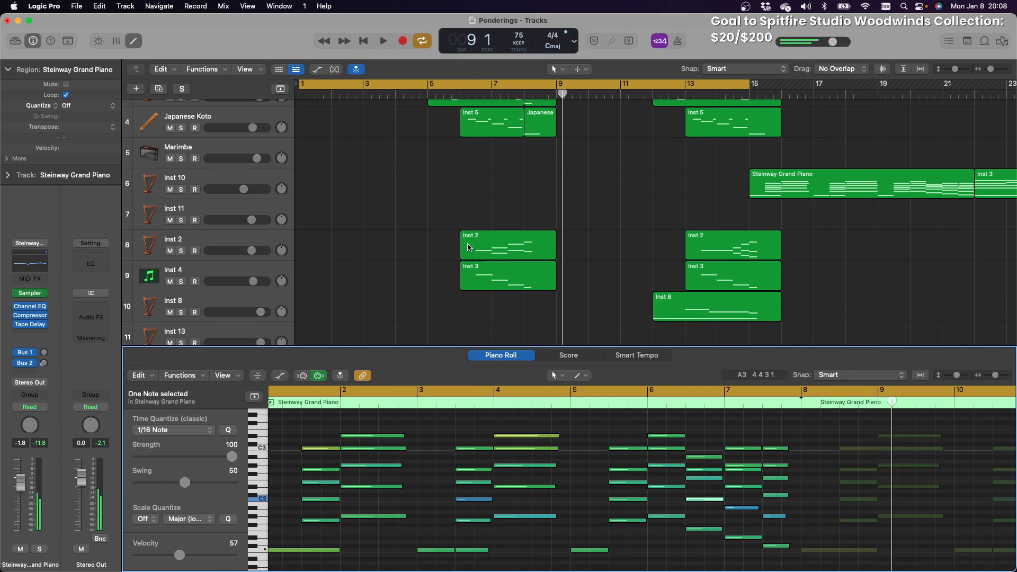
click(491, 253)
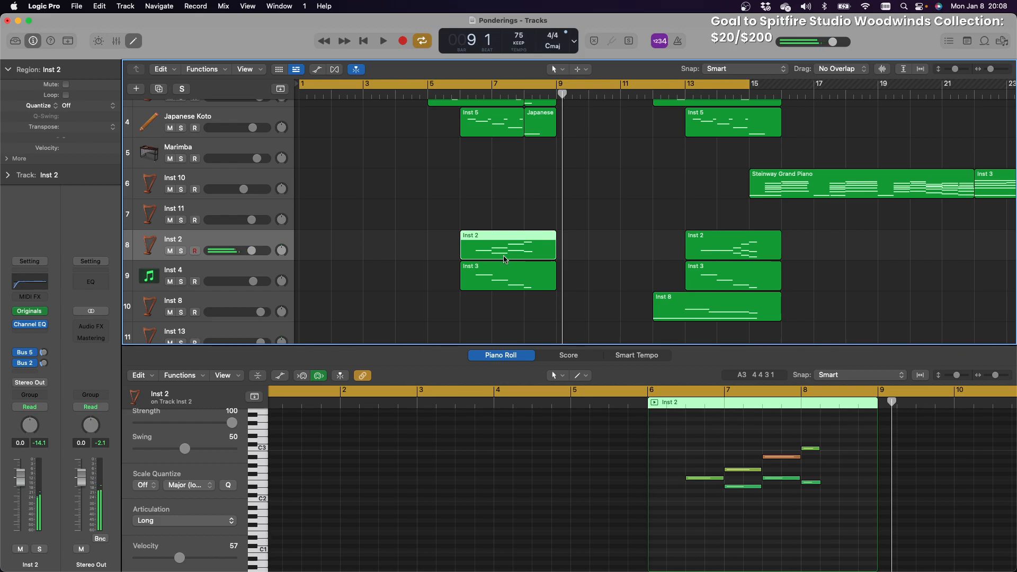
click(578, 359)
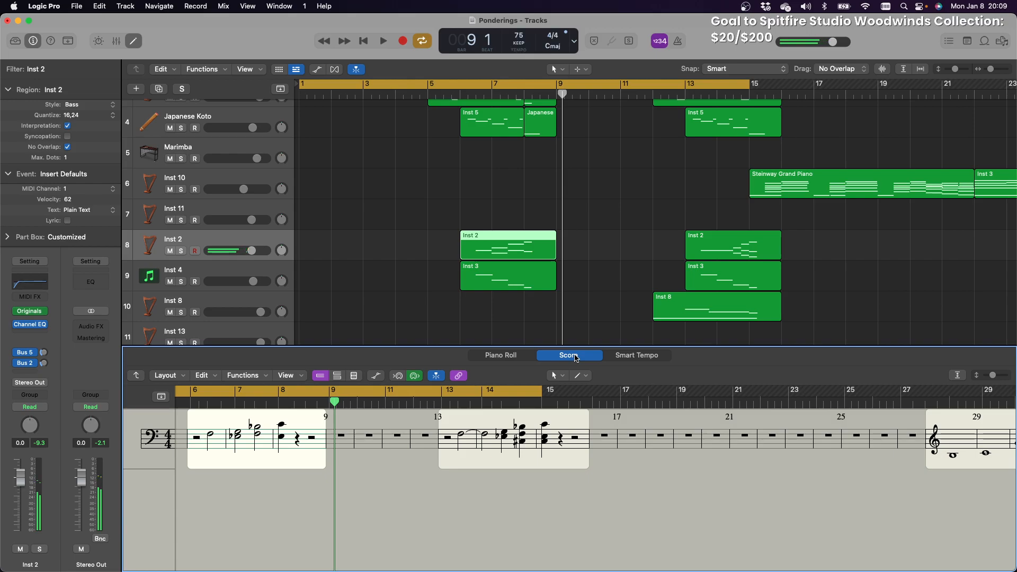
click(517, 281)
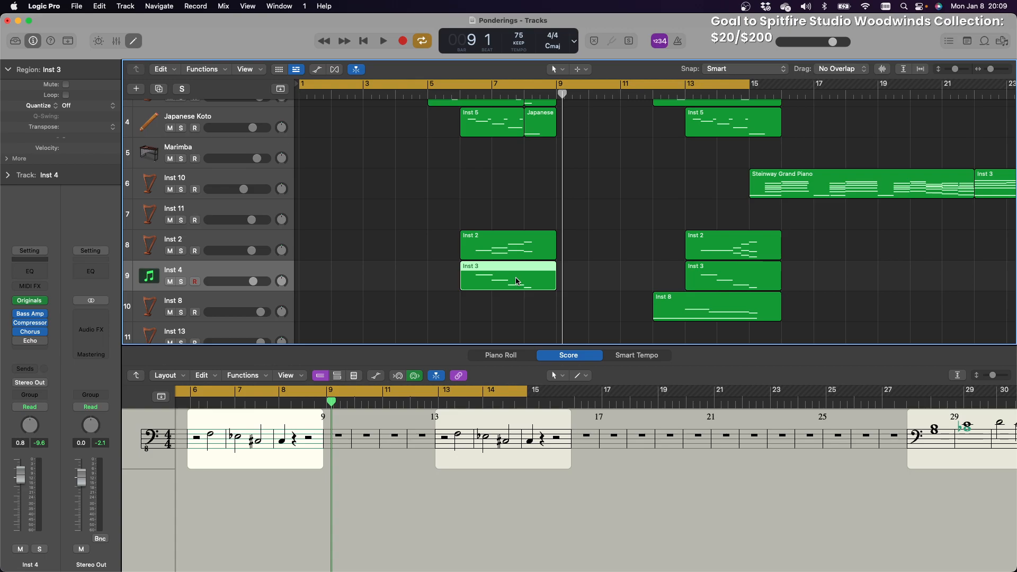
Play the passage from bar 6, select the Inst 8 track, and stop playback in bar 8
key(space)
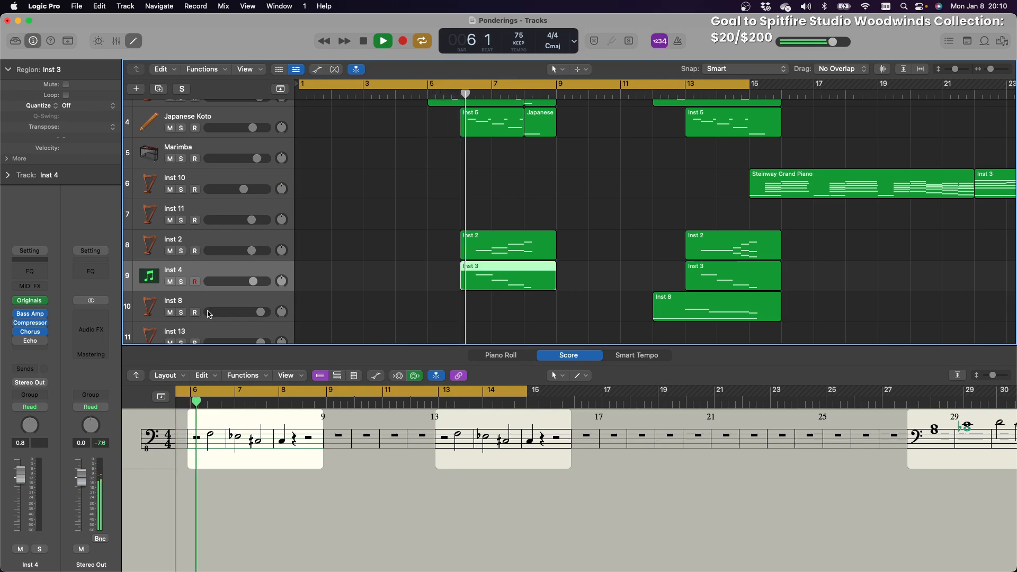
key(Down)
scroll(517, 267, down, 1)
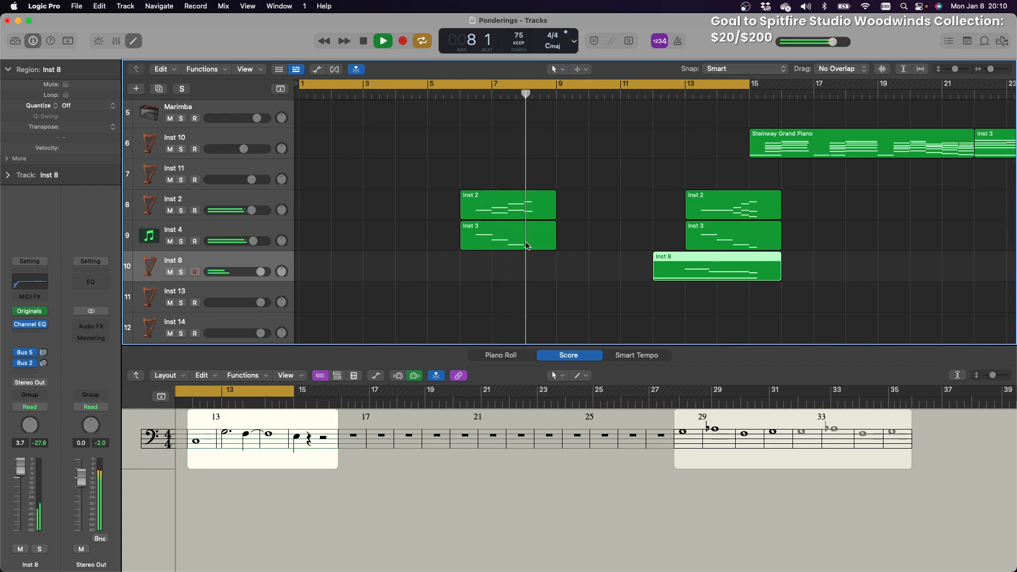
key(space)
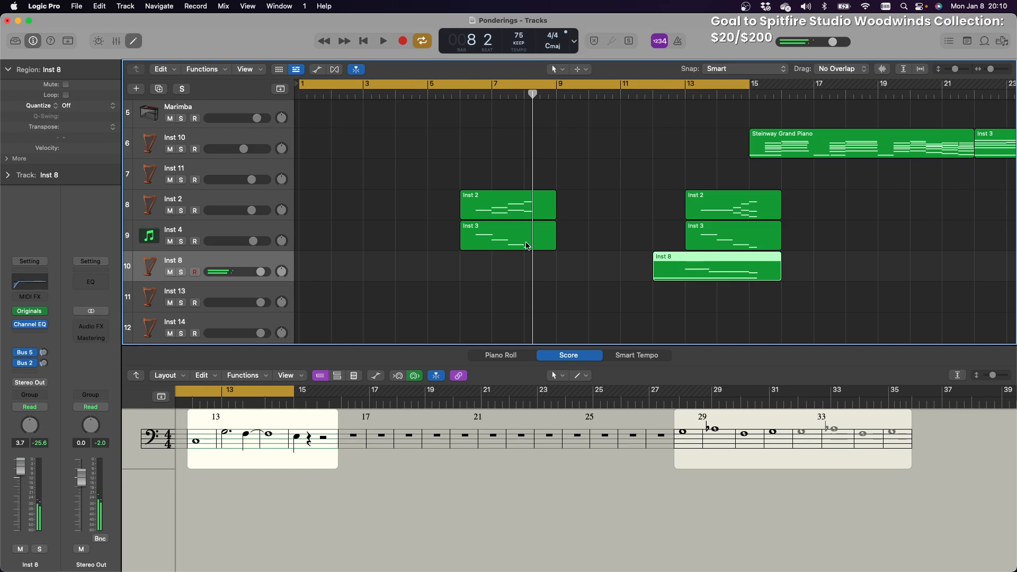
Play the Inst 8 region from bar 12 to hear it alongside the Inst 2 and Inst 3 regions
scroll(528, 246, right, 2)
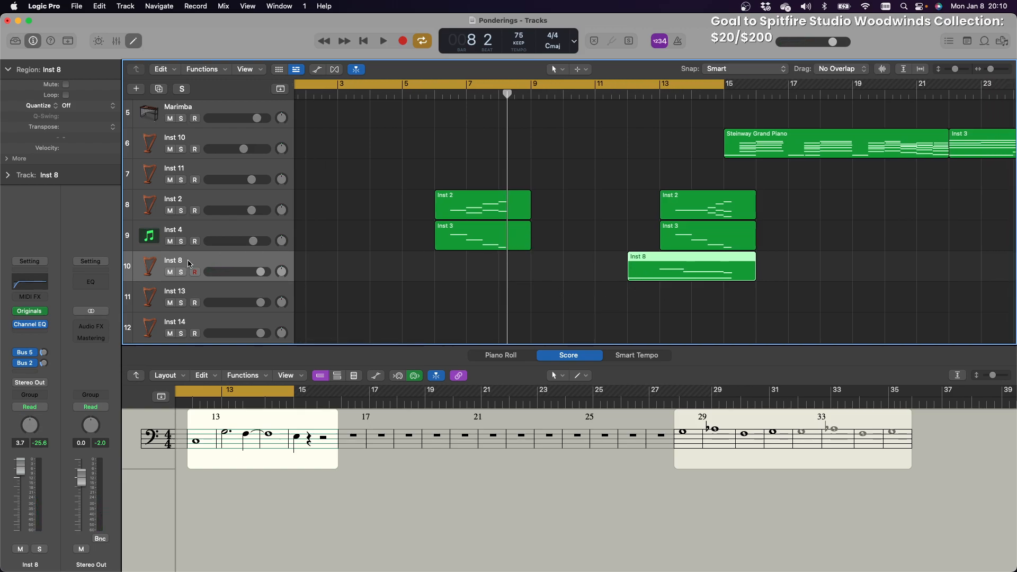
click(666, 265)
key(space)
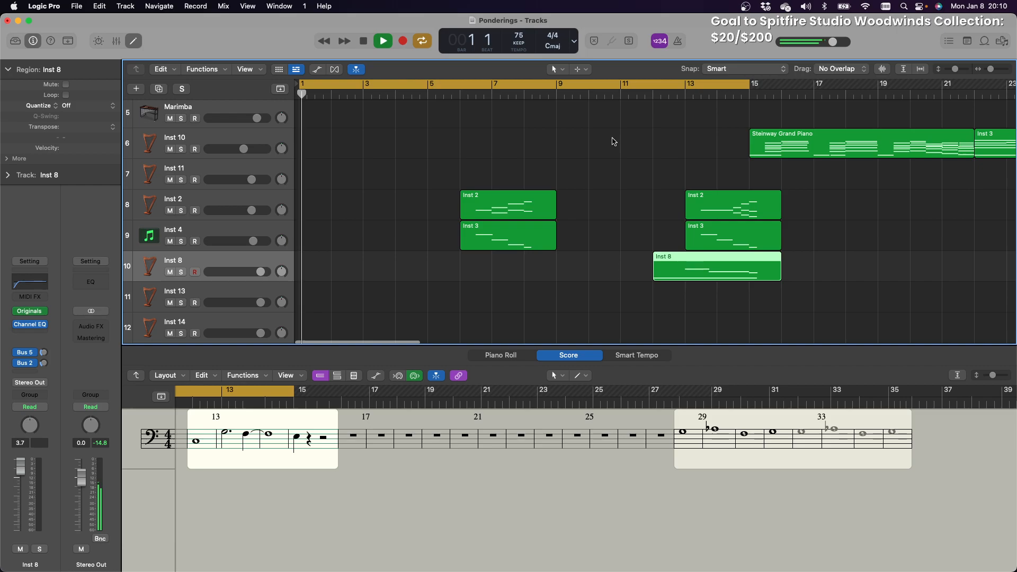
click(655, 94)
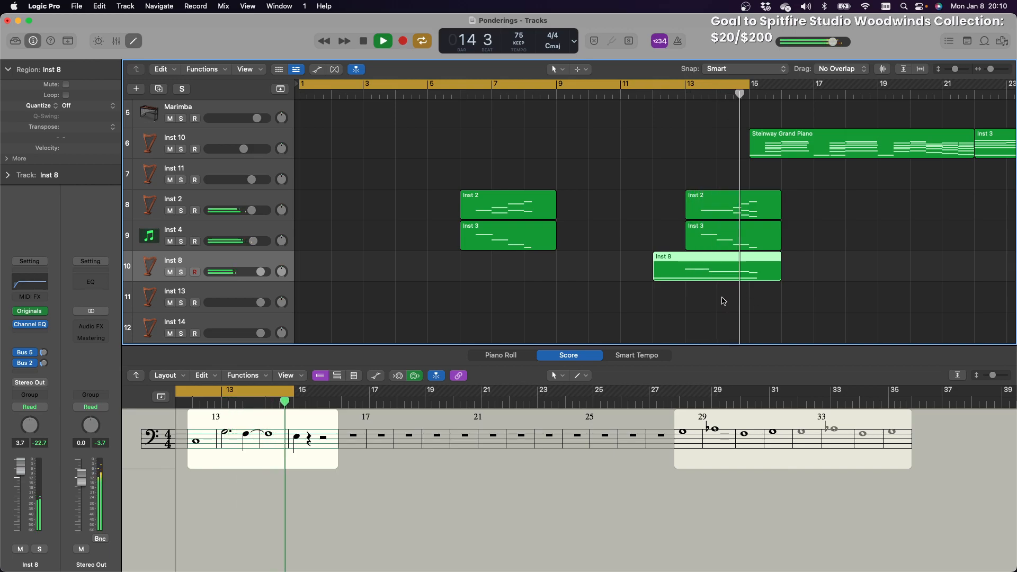
Set the cycle range to start at 5 1 1 1 and end at 15 2 1 1
scroll(728, 301, right, 10)
scroll(758, 299, left, 10)
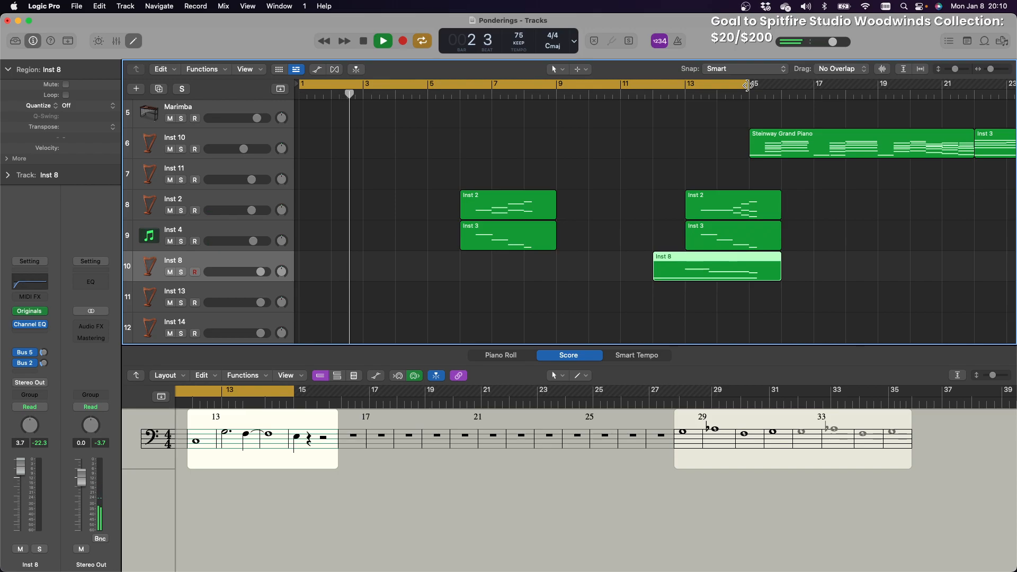
drag(748, 85, 757, 85)
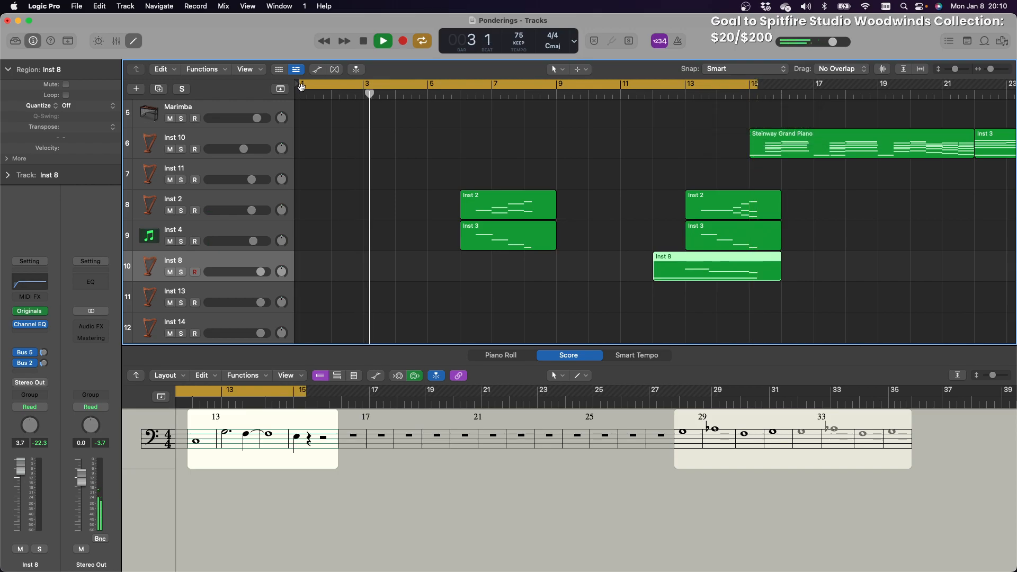
drag(301, 85, 429, 89)
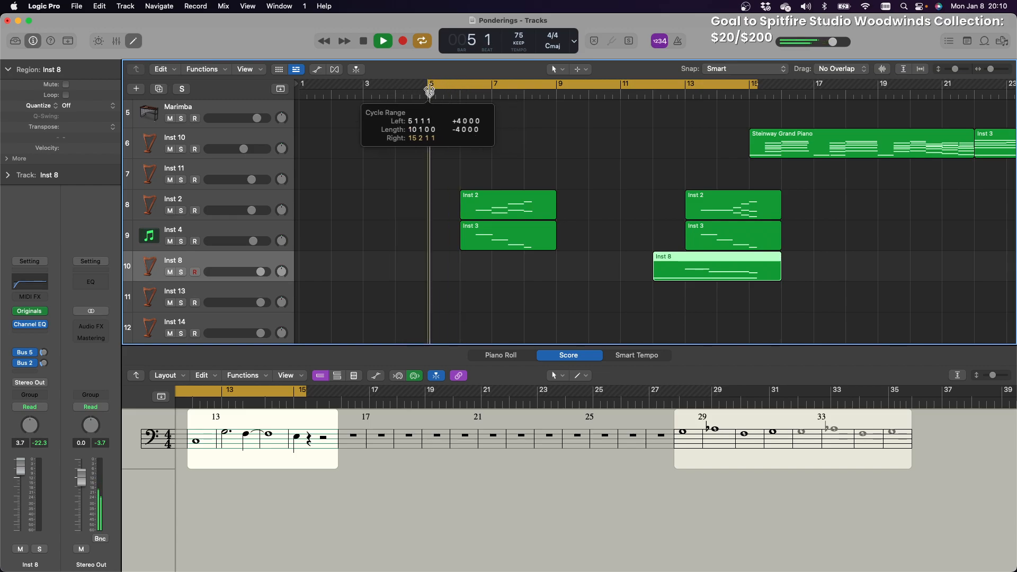
Play the cycle section from bar 5, select the Inst 9 track to audition it, and stop playback in bar 8
drag(429, 89, 429, 89)
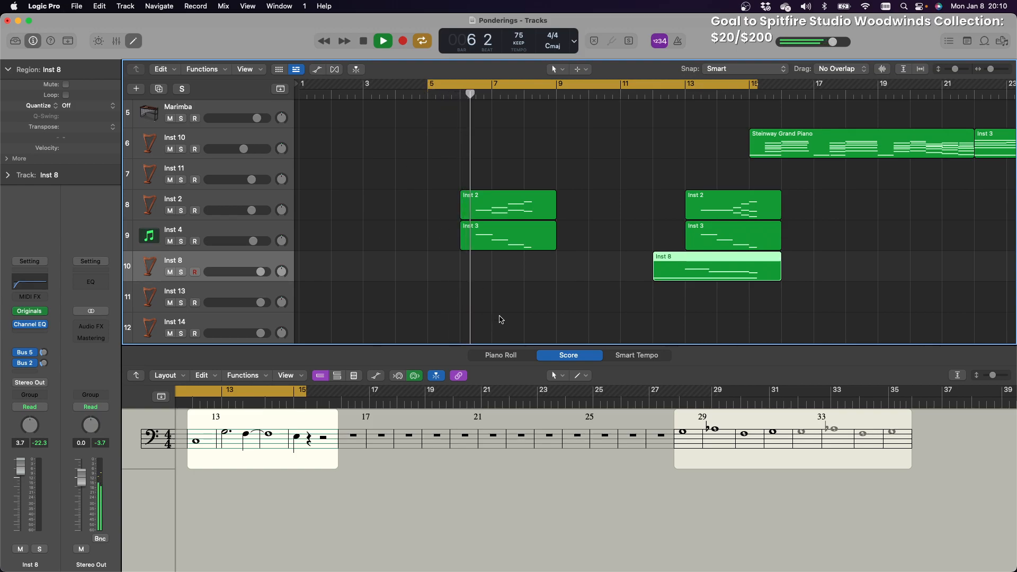
scroll(518, 221, down, 5)
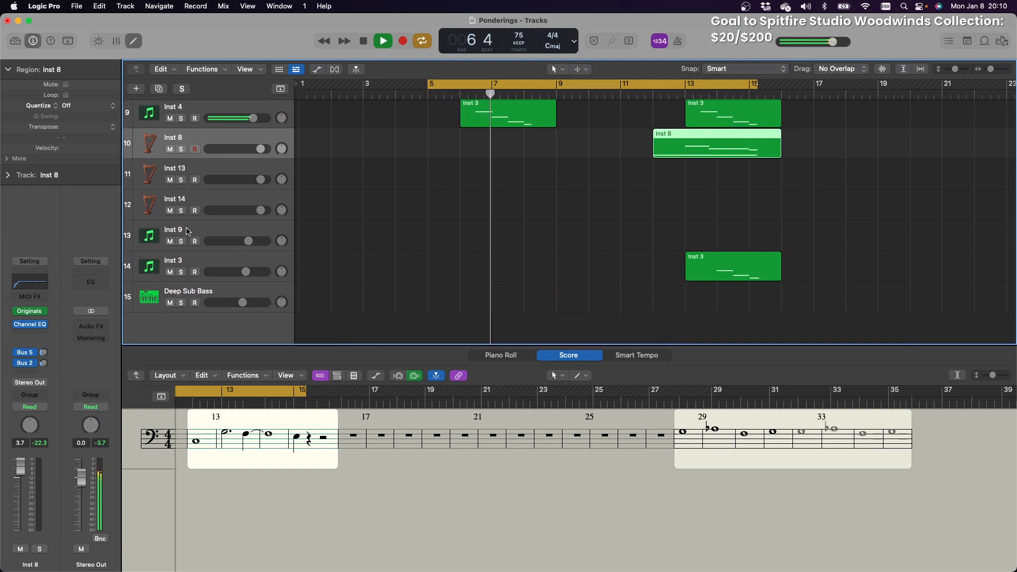
click(188, 232)
key(space)
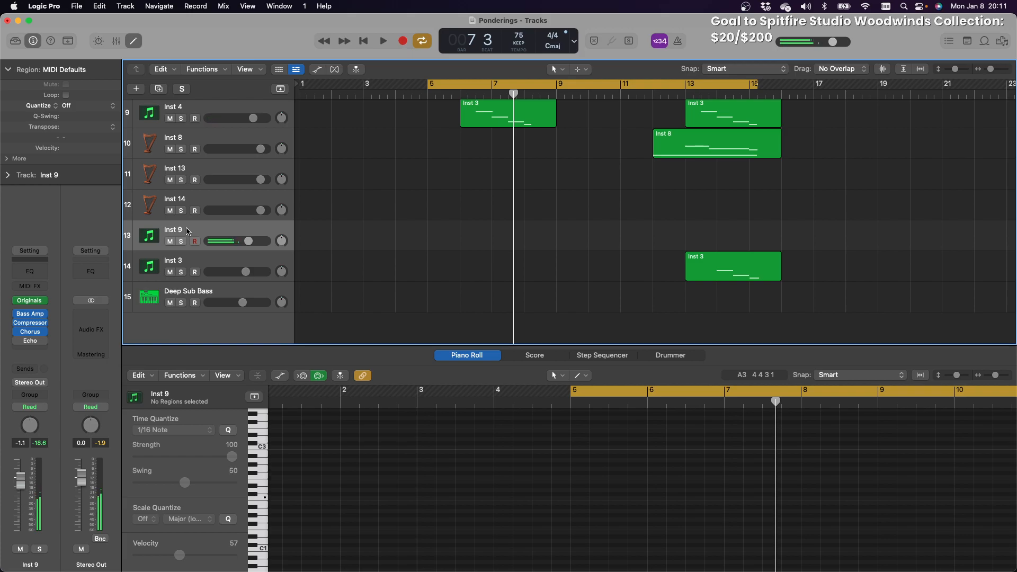
key(space)
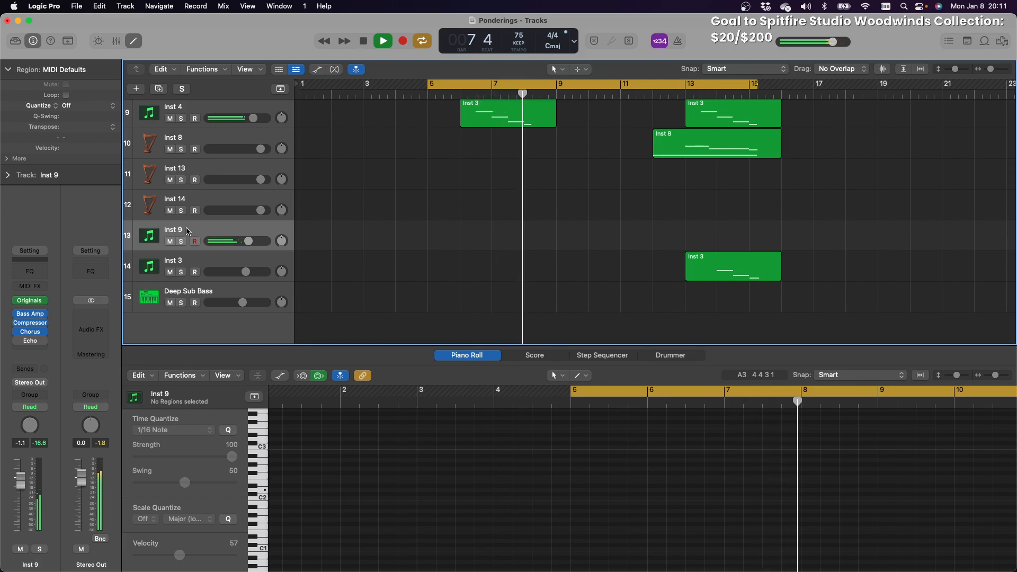
key(space)
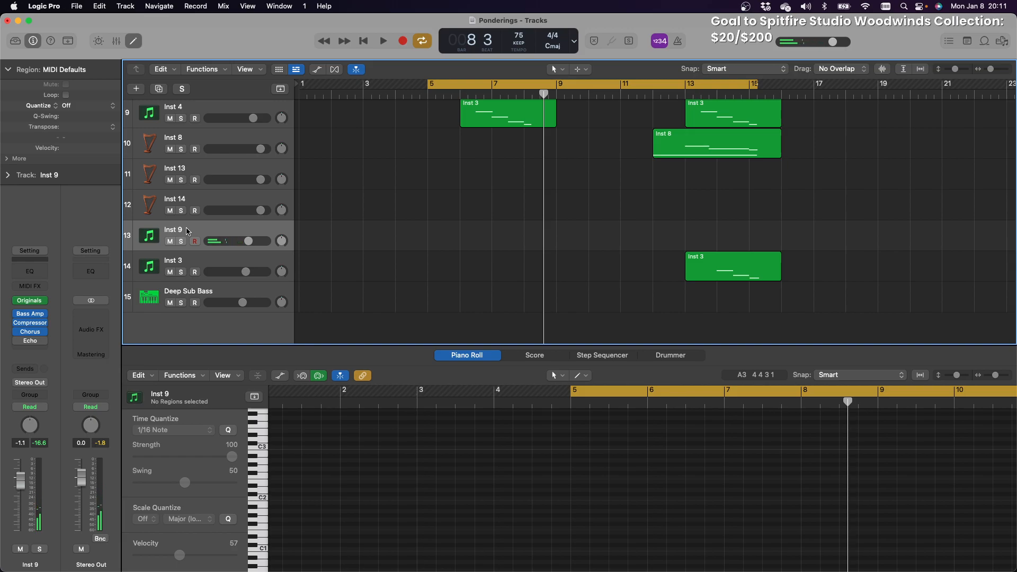
Move the playhead to the start of bar 13, where the second set of Inst 2 and Inst 3 regions begins
scroll(200, 197, up, 1)
scroll(200, 198, up, 1)
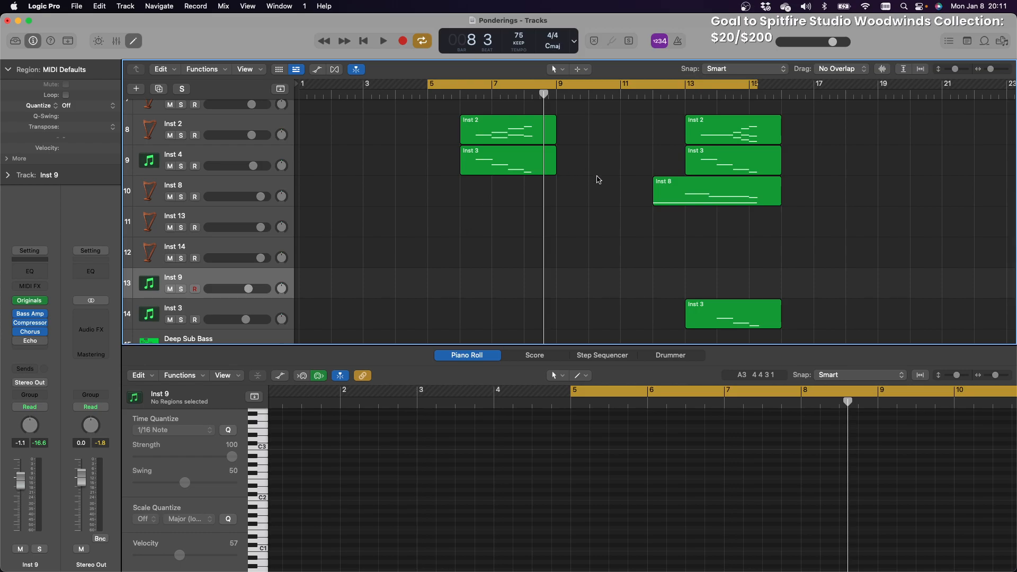
click(691, 97)
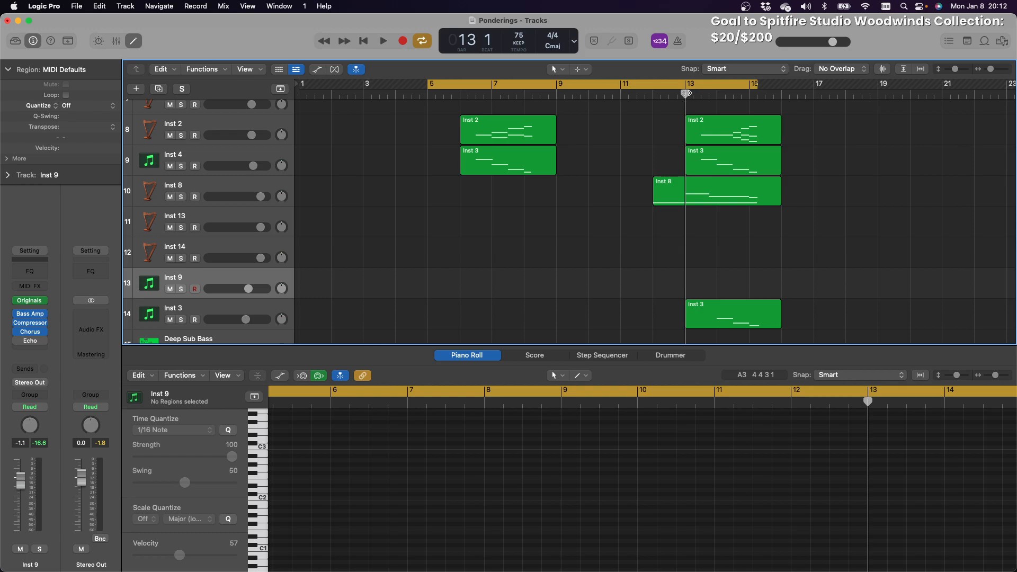
Open Google Chrome from Launchpad
mouse_move(436, 571)
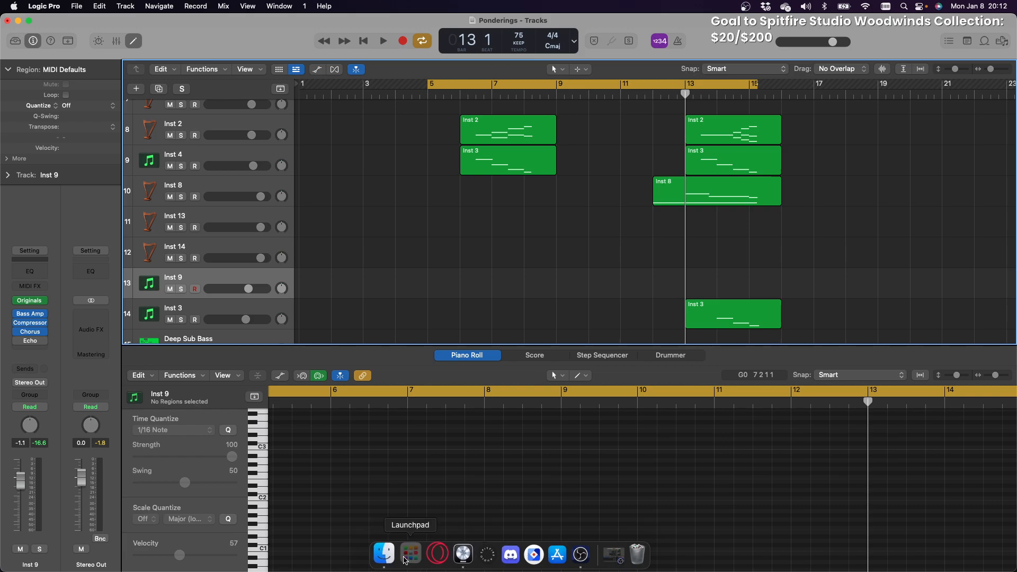
click(404, 555)
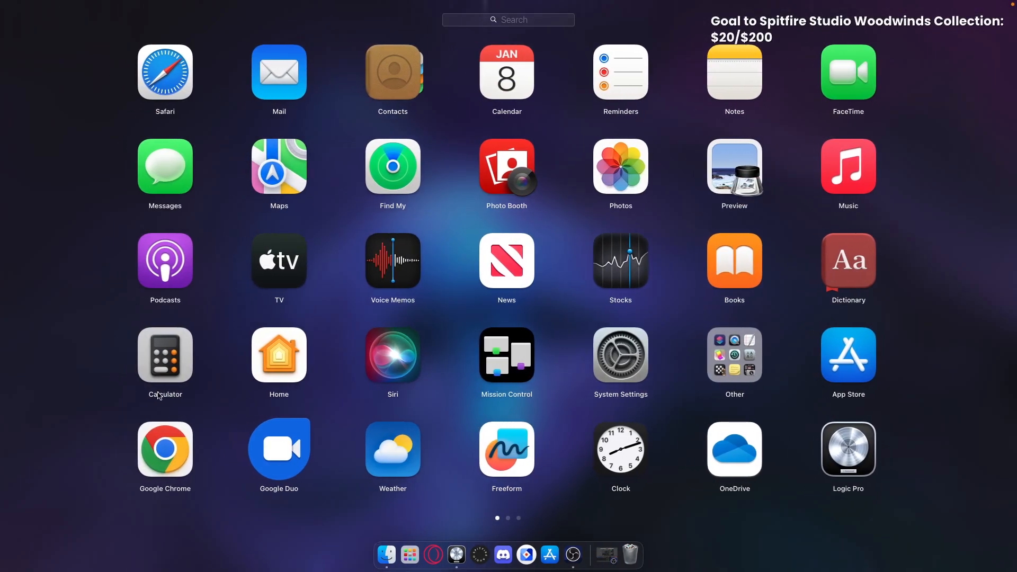
click(208, 457)
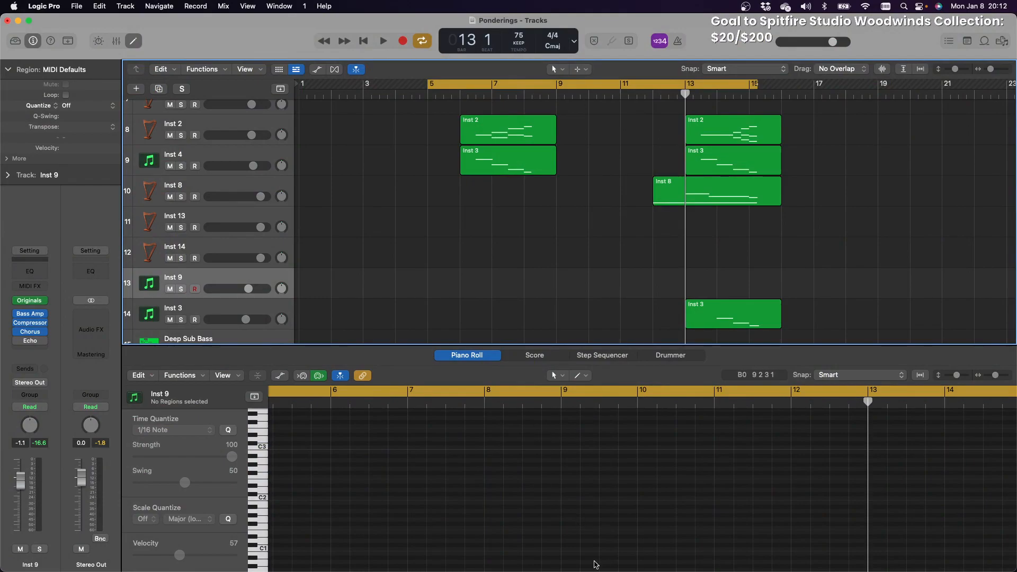
mouse_move(591, 553)
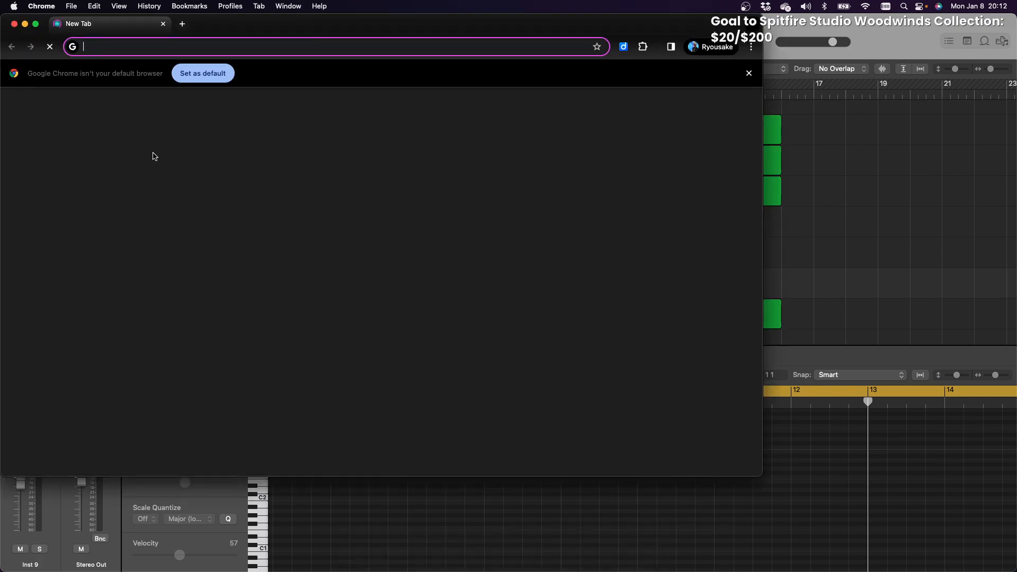
Search Google for YouTube and open the YouTube home page from the results
click(105, 46)
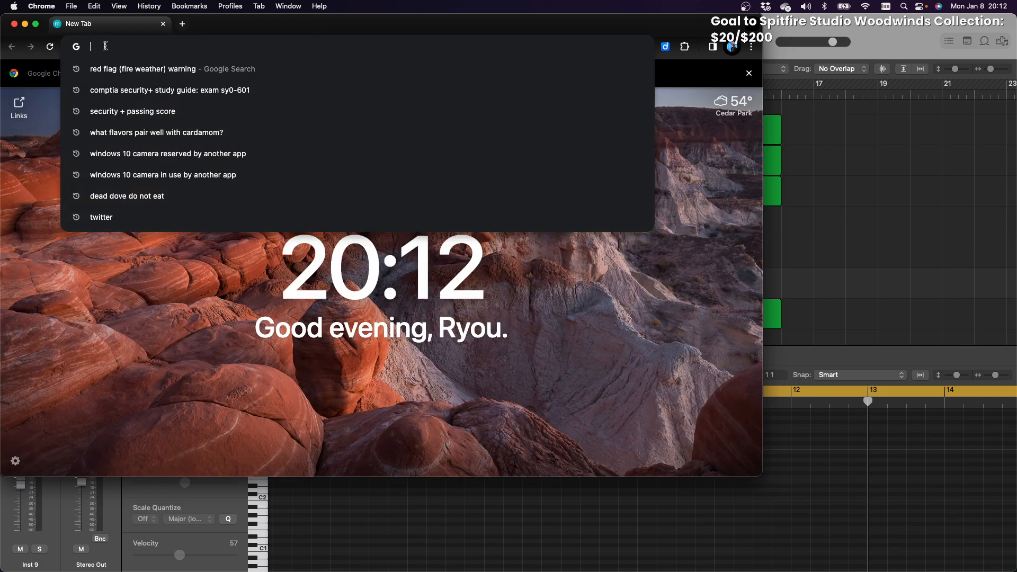
text(you)
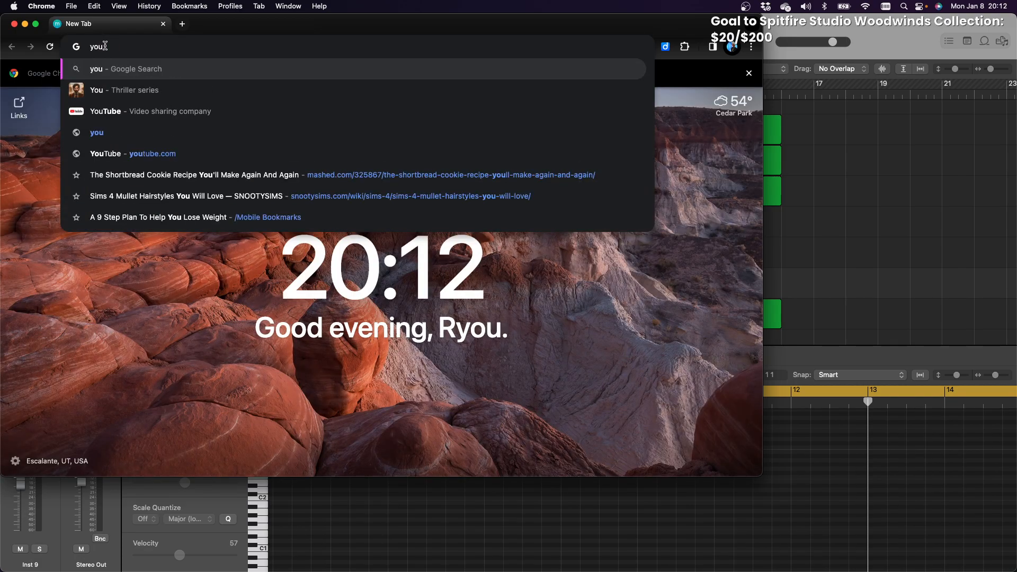
text(t)
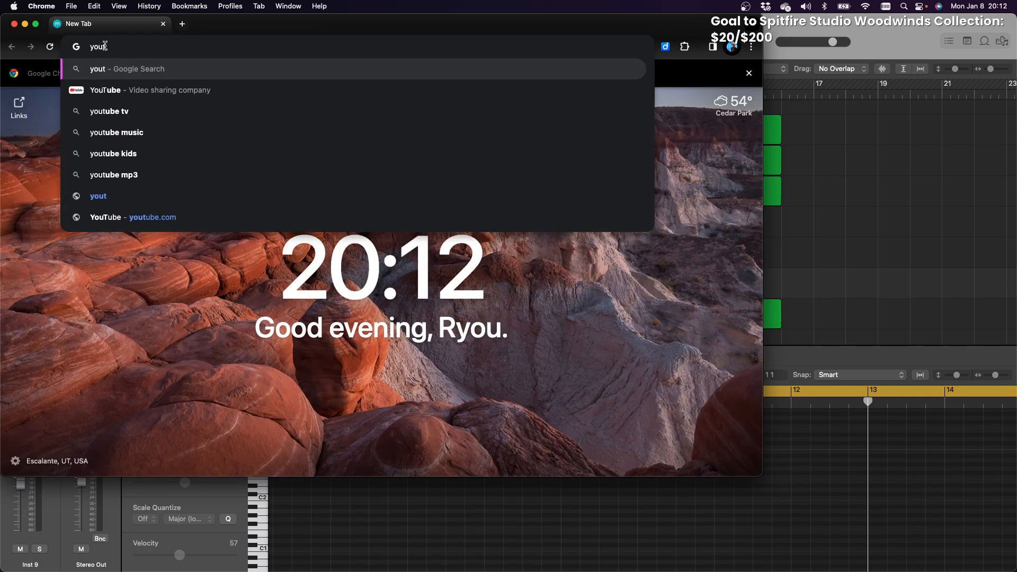
click(136, 94)
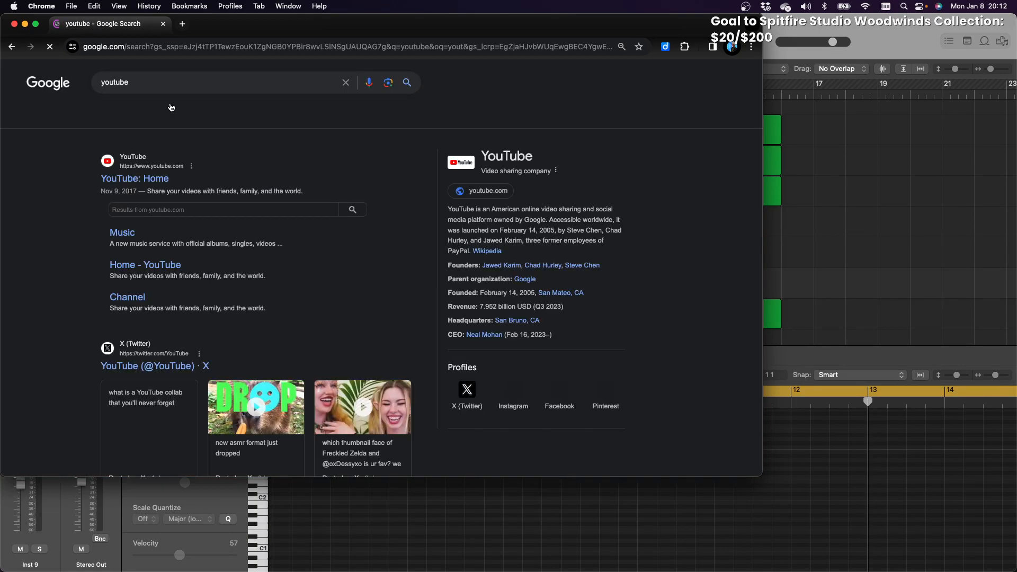
click(147, 180)
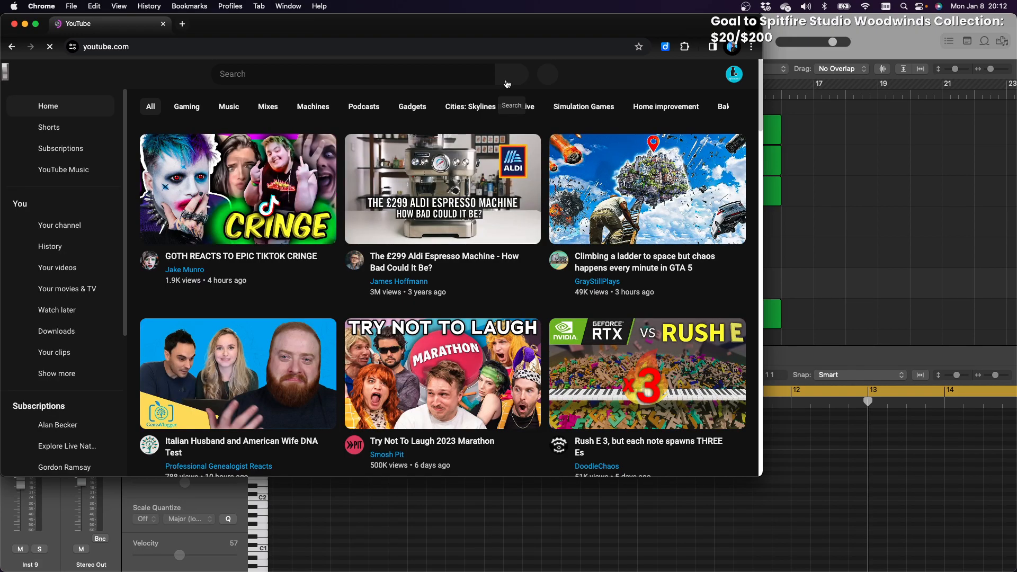
Search YouTube for "night on bald mountain mussorgsky"
click(295, 75)
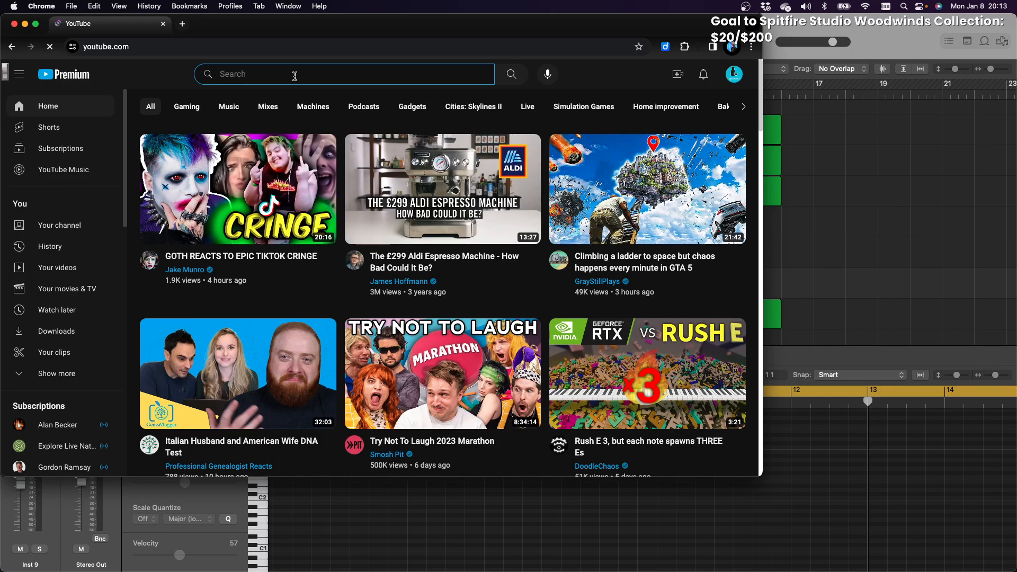
text(night i)
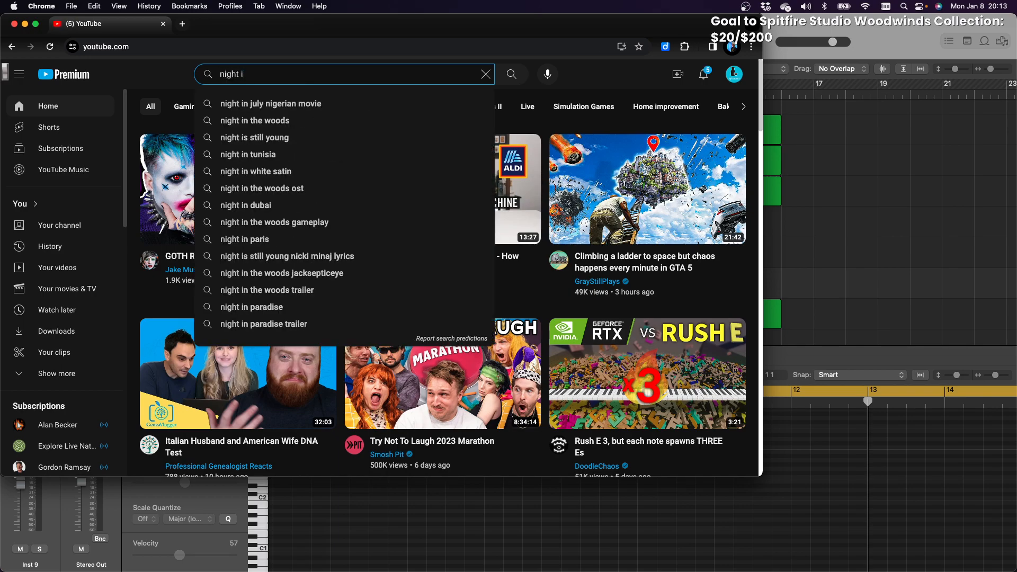
key(BackSpace)
text(on b)
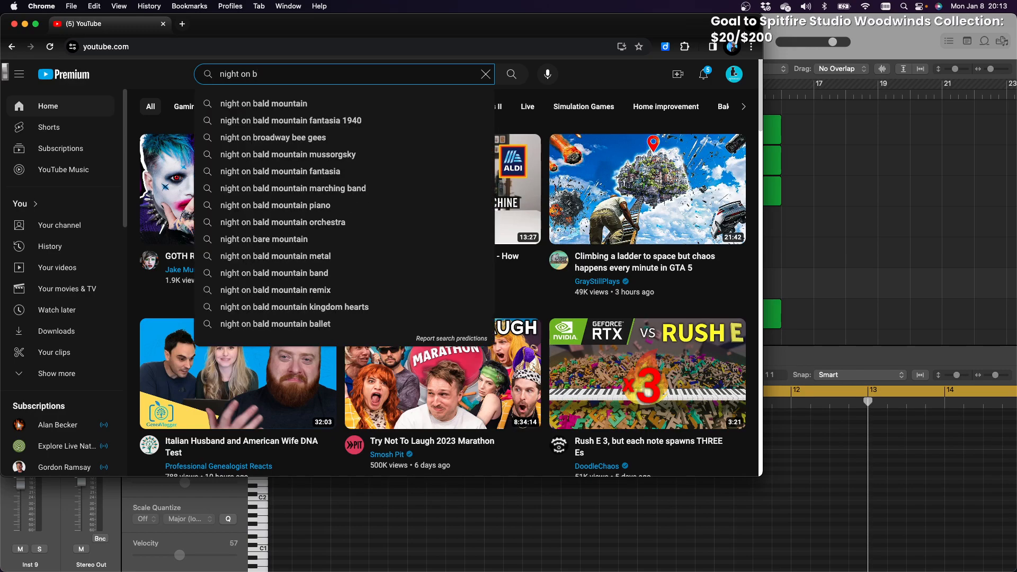
key(Down)
key(Down)
key(Down)
key(Down)
key(Return)
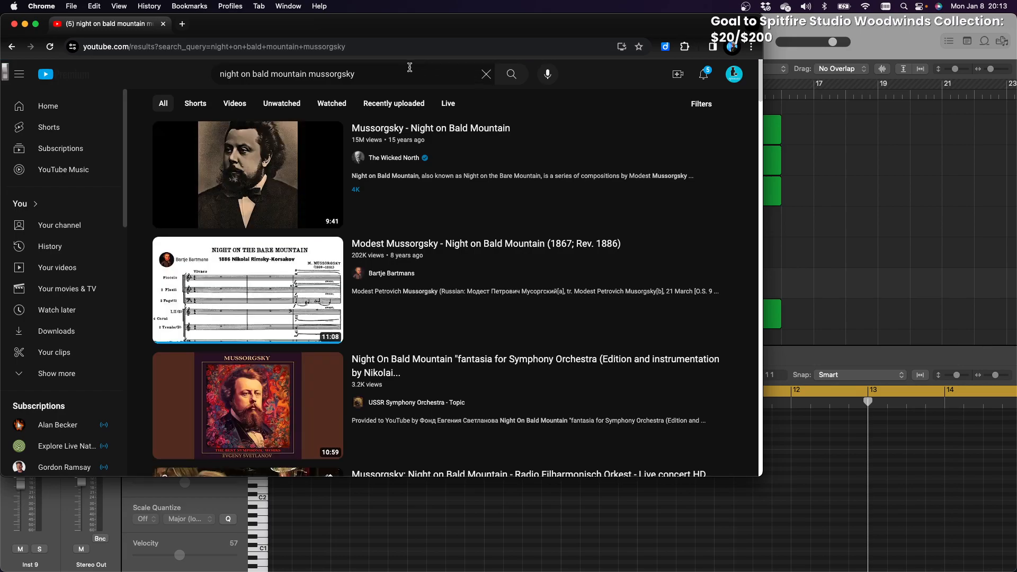
Open the score video "Modest Mussorgsky - Night on Bald Mountain (1867; Rev. 1886)", check the OBS audio mixer, and hide the OBS window
click(265, 291)
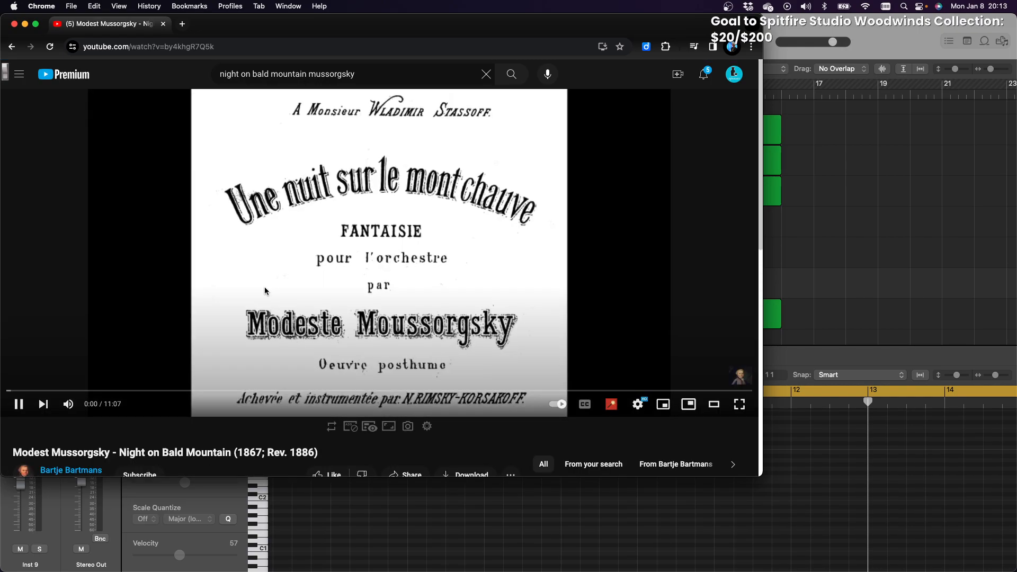
mouse_move(548, 570)
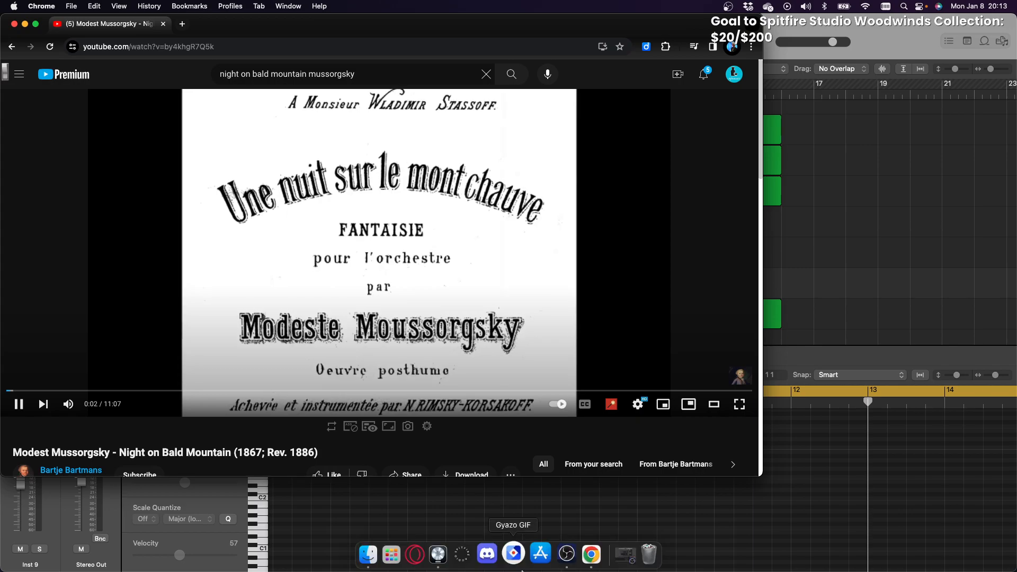
click(621, 560)
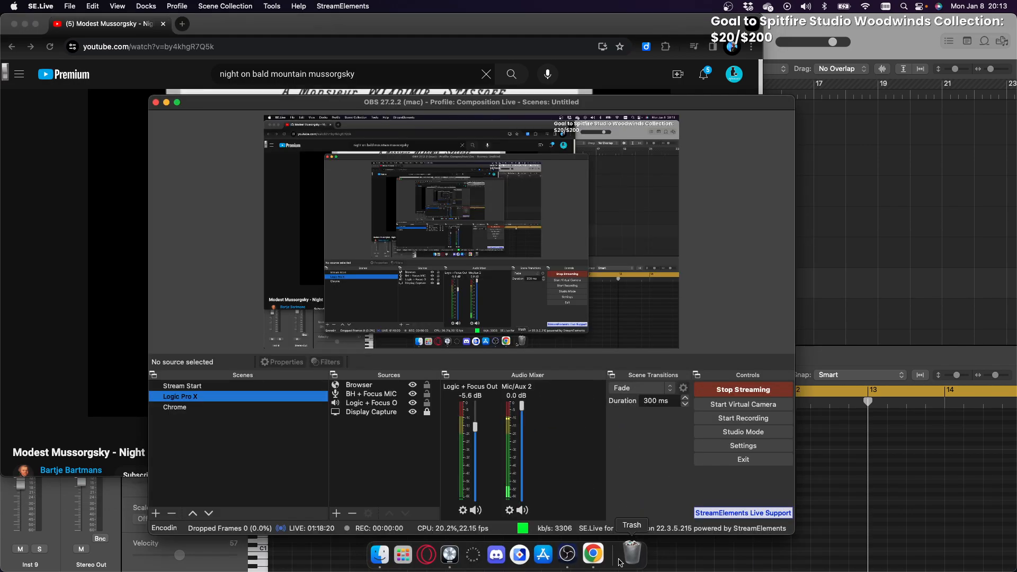
click(166, 101)
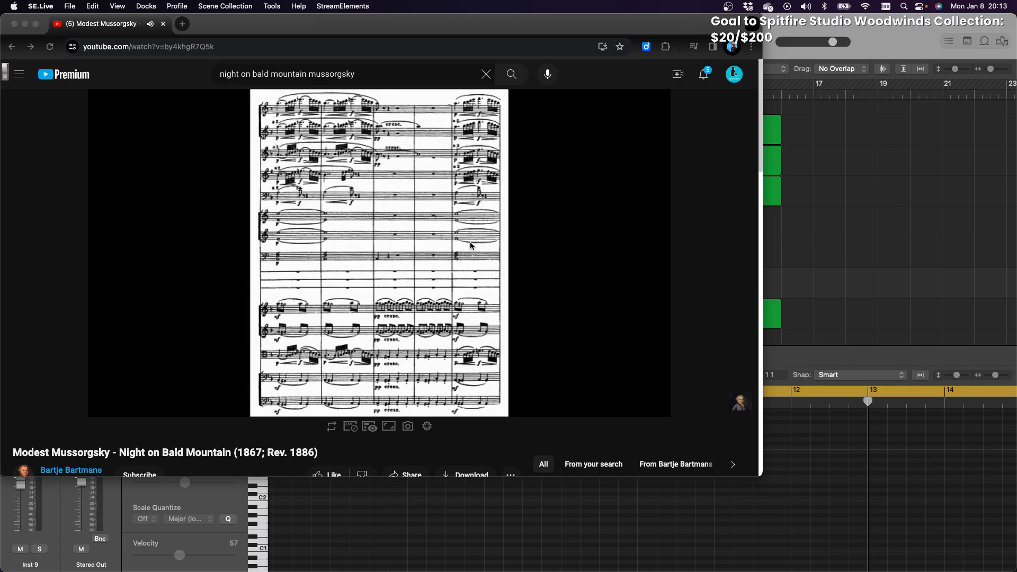
Return to the score video and skip forward in stages to about 2:07 to find the reference passage
click(196, 370)
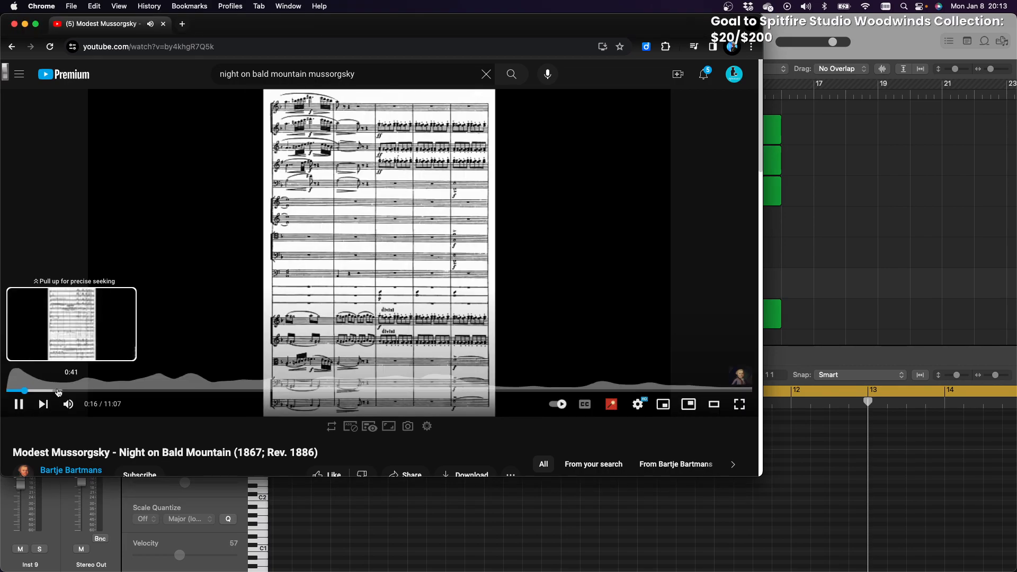
click(99, 392)
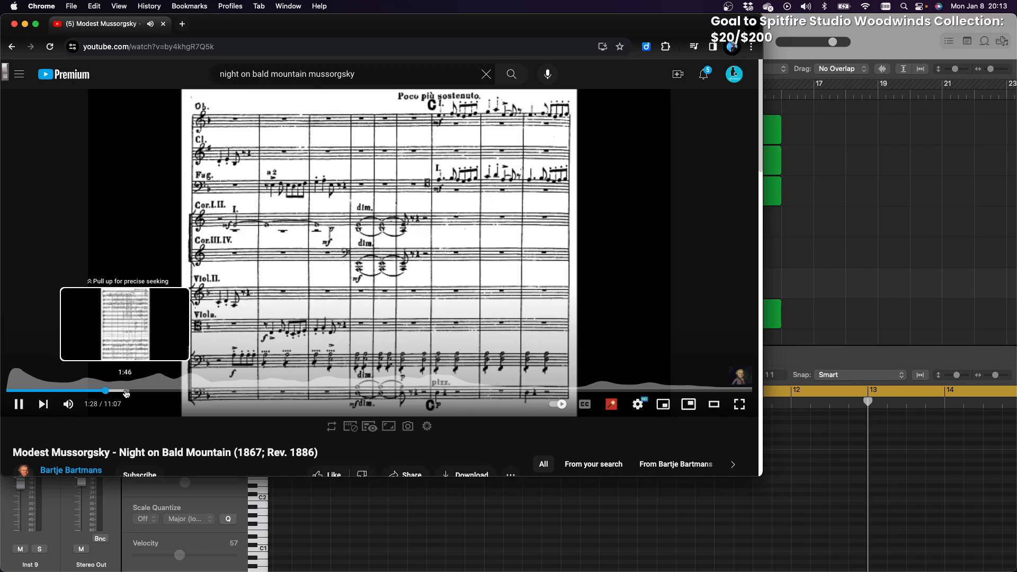
click(126, 392)
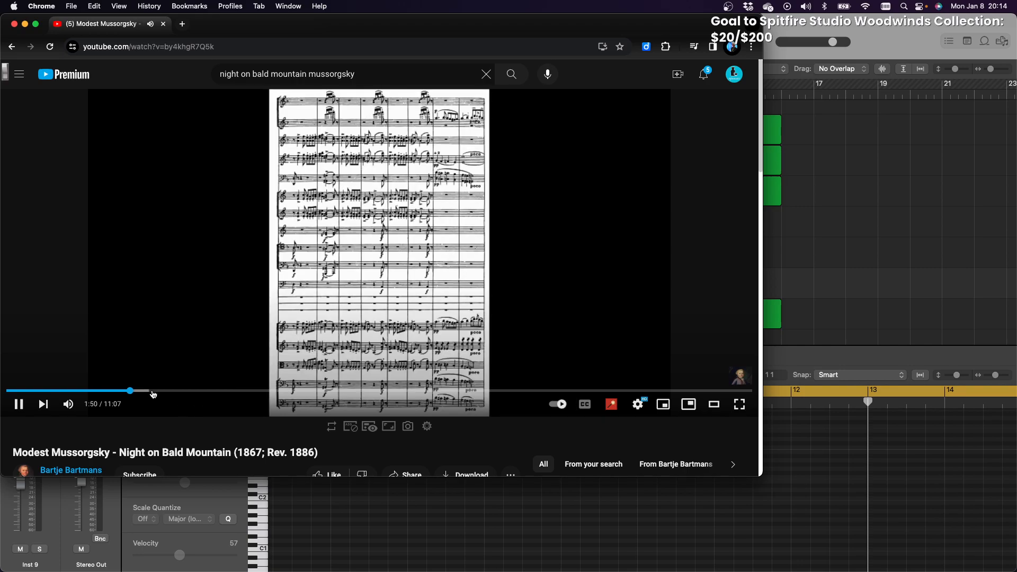
click(152, 393)
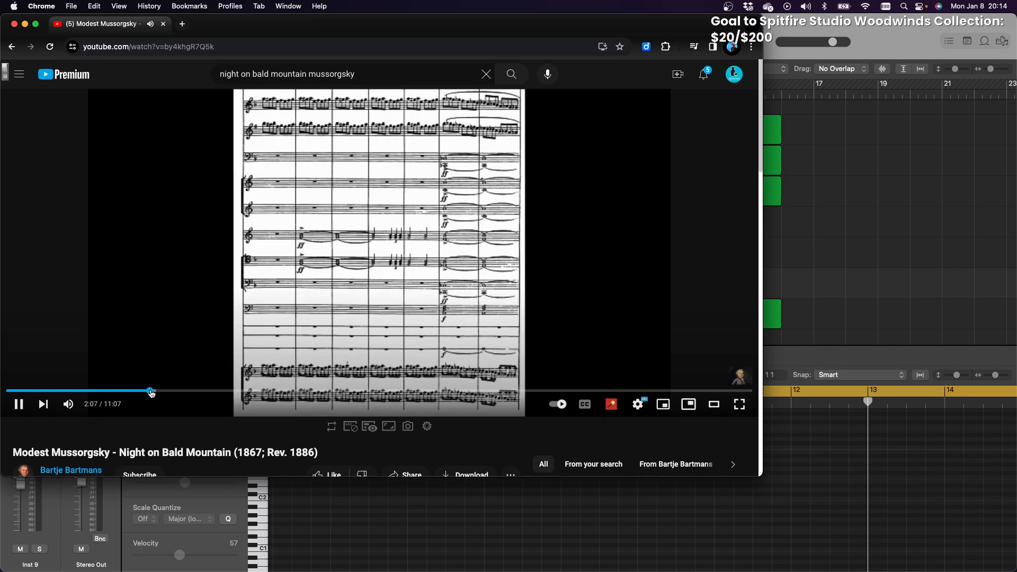
drag(152, 393, 155, 393)
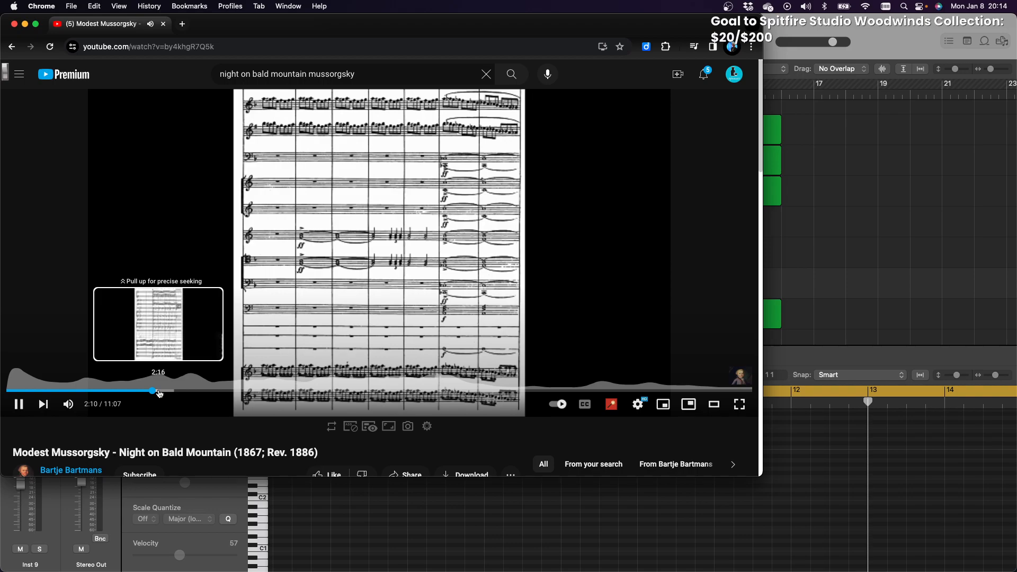
Set the video's volume to maximum and skip ahead to the con sordini string passage at about 2:48
mouse_move(106, 404)
mouse_down()
mouse_move(90, 407)
mouse_move(107, 406)
mouse_up()
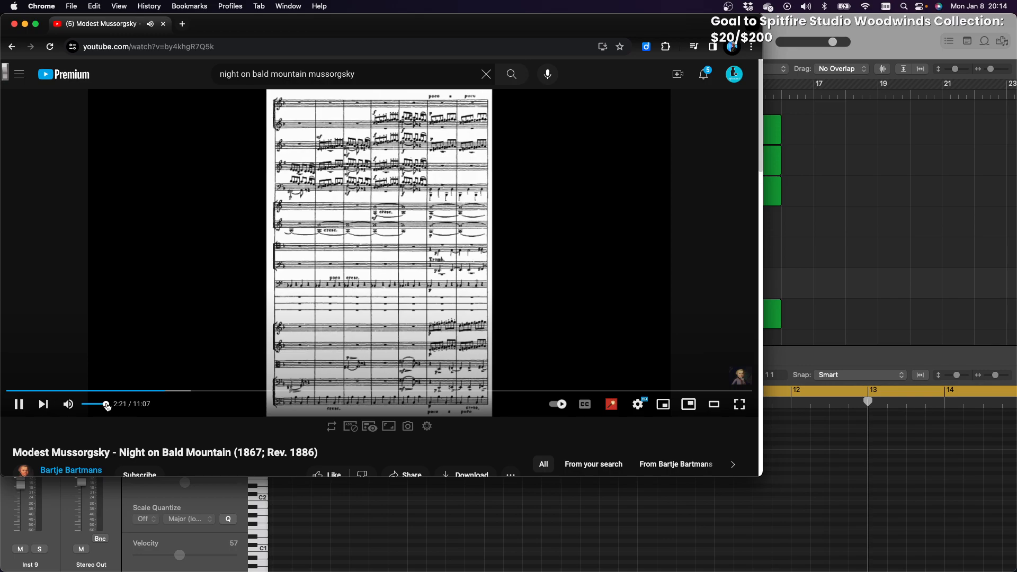
click(186, 392)
click(200, 392)
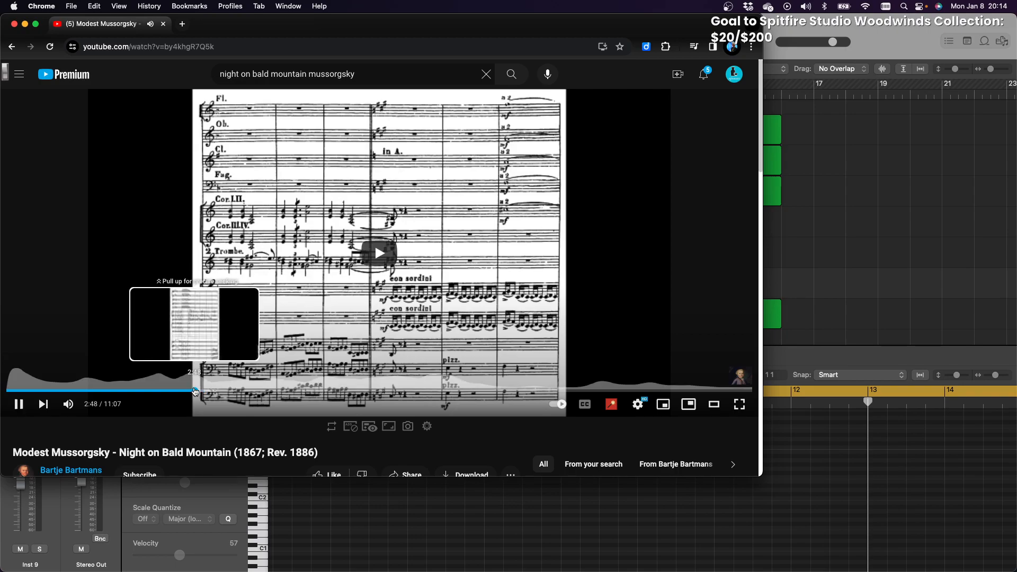
click(196, 391)
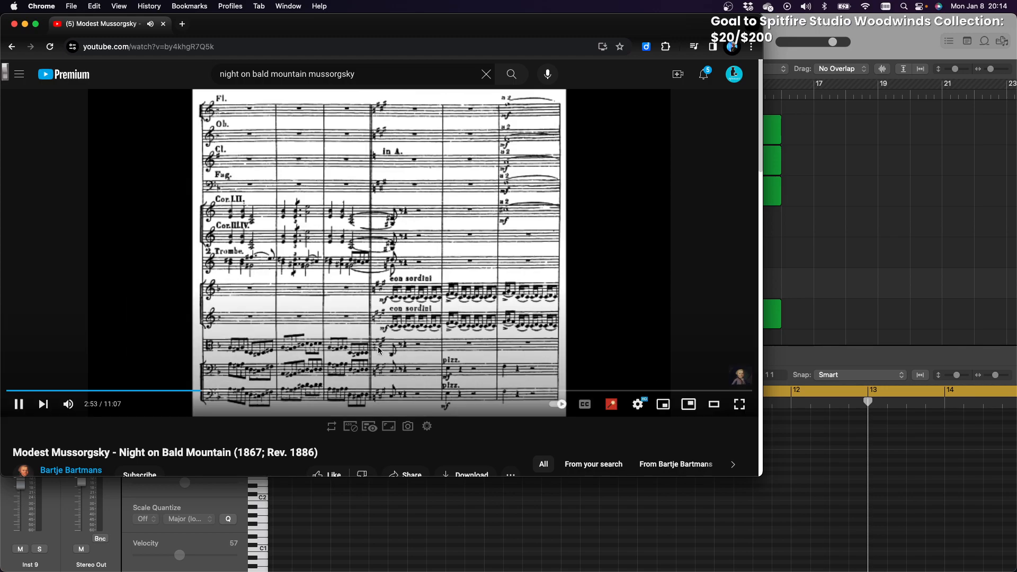
Examine the con sordini string passage, pause the video at 3:06, and minimize Chrome to return to Logic Pro
click(360, 316)
click(380, 254)
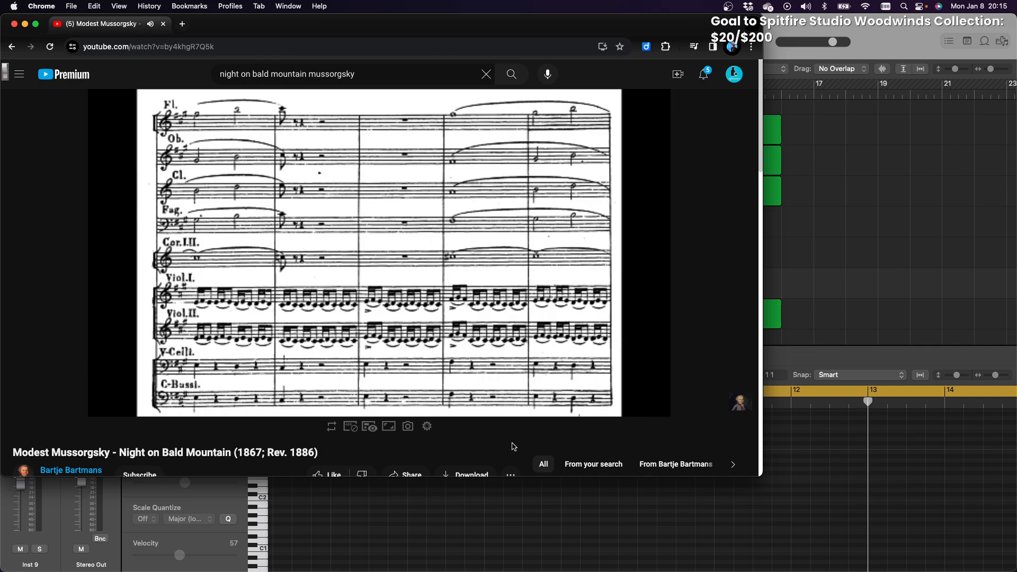
click(456, 342)
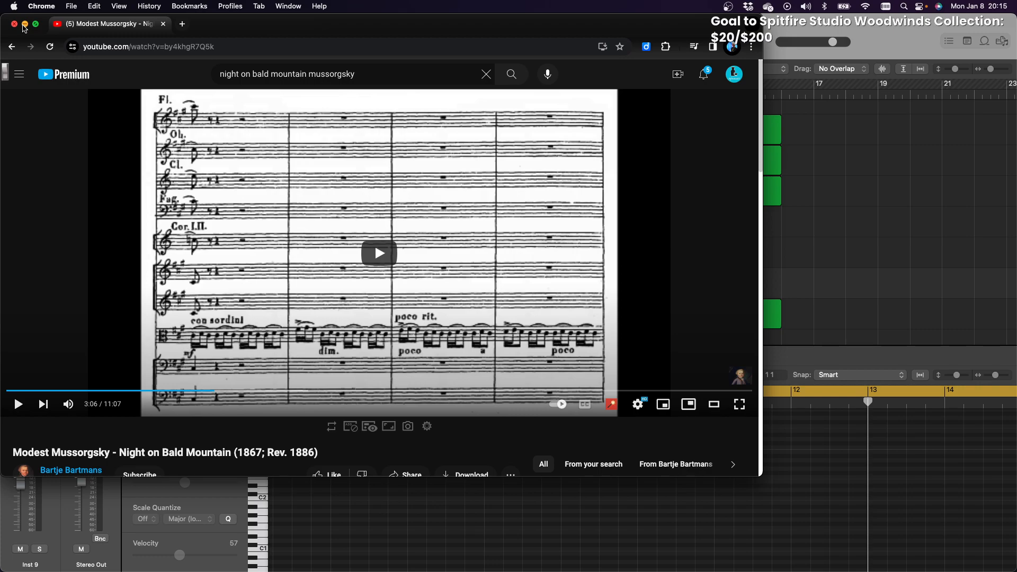
click(25, 28)
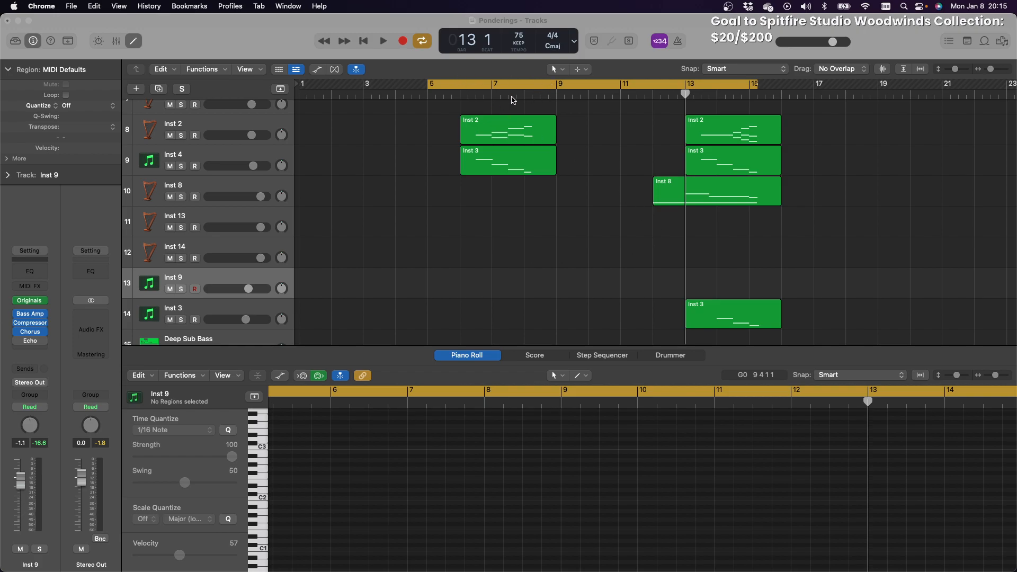
Play the arrangement from bar 6 to hear the Inst 2 and Inst 4 parts, stopping around bar 8
click(461, 95)
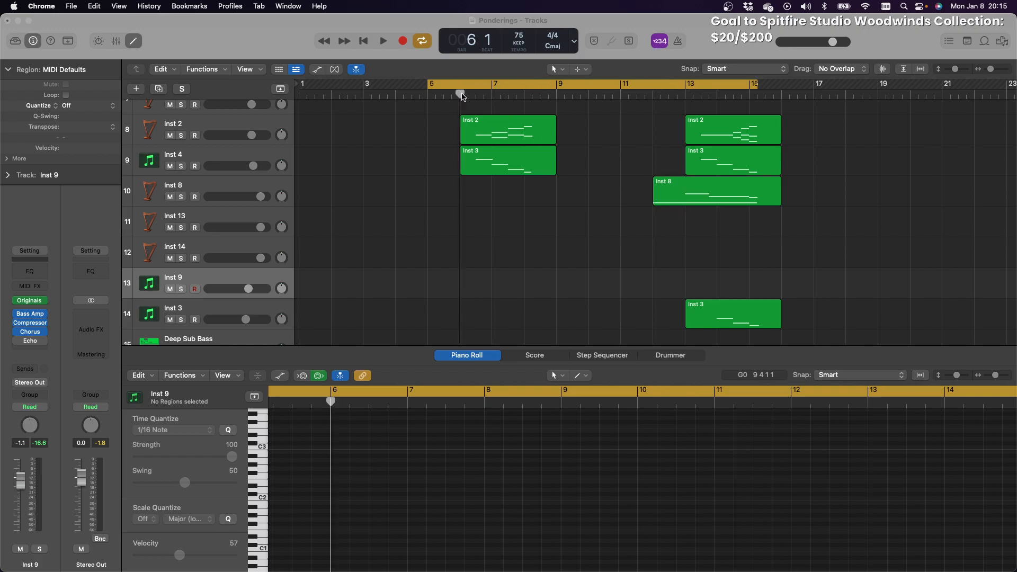
click(382, 41)
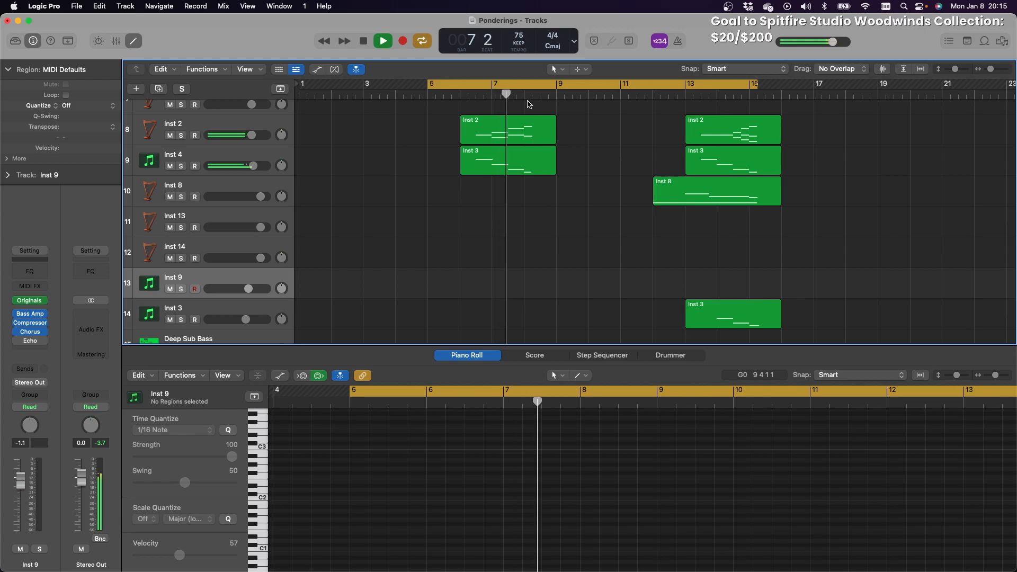
click(365, 43)
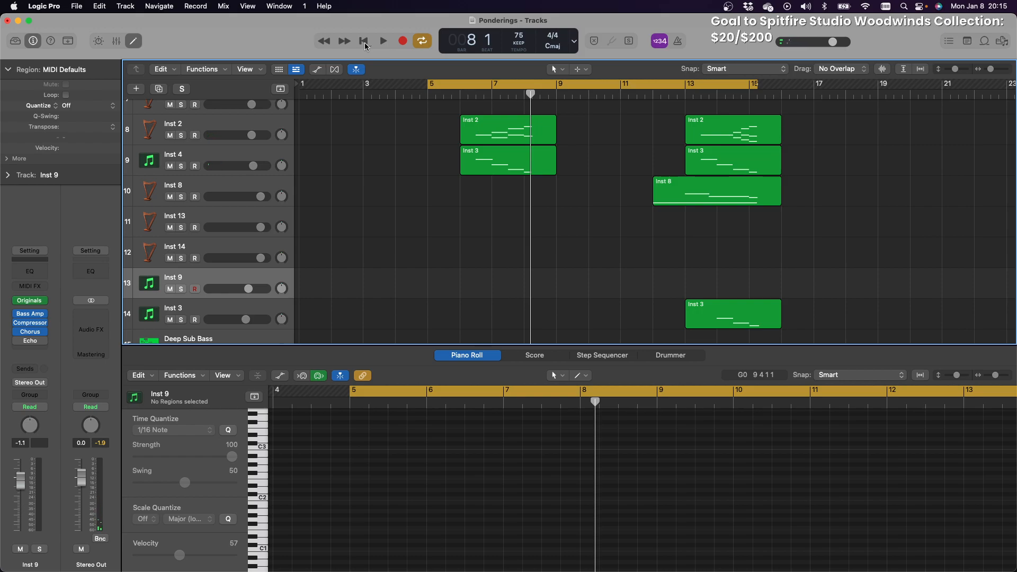
Play the arrangement from bar 13 twice to hear the fuller layering of the phrase, stopping after each pass
click(382, 42)
click(688, 93)
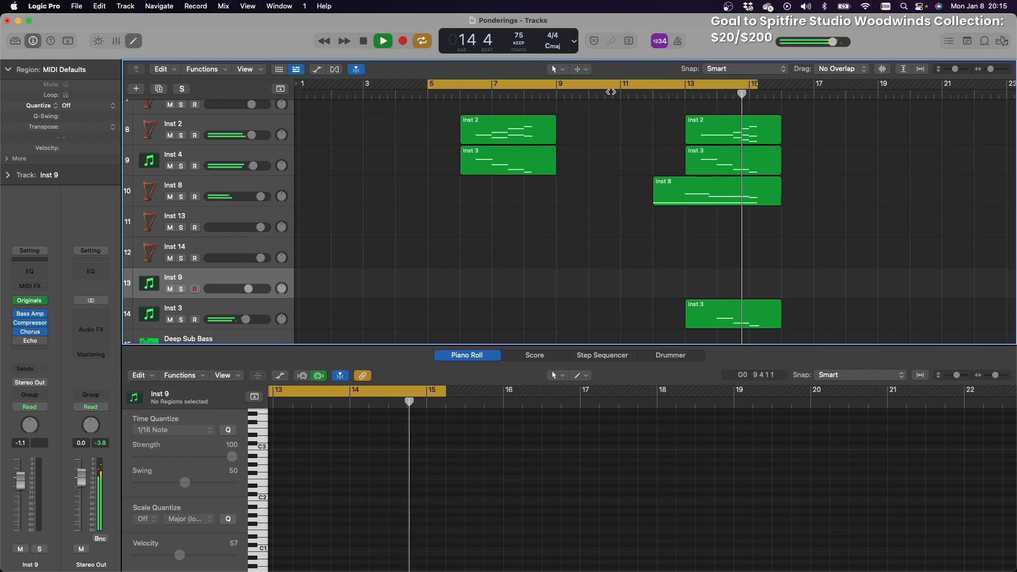
click(364, 41)
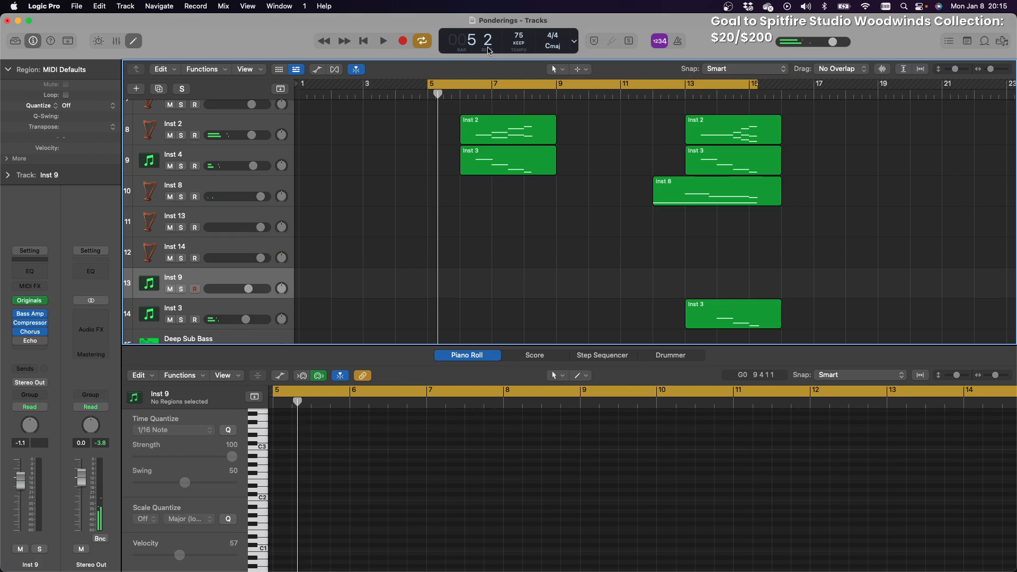
click(383, 41)
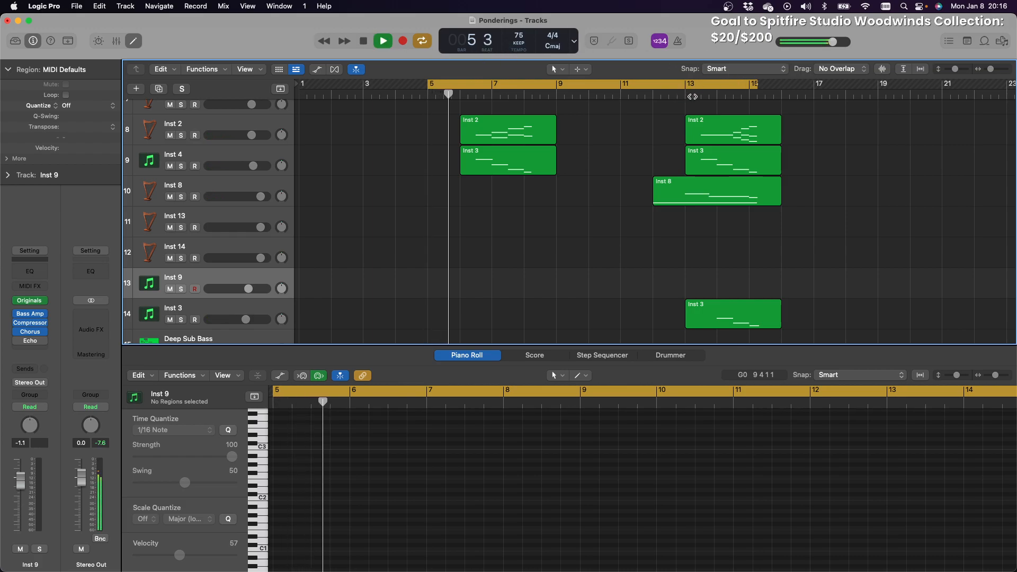
click(687, 96)
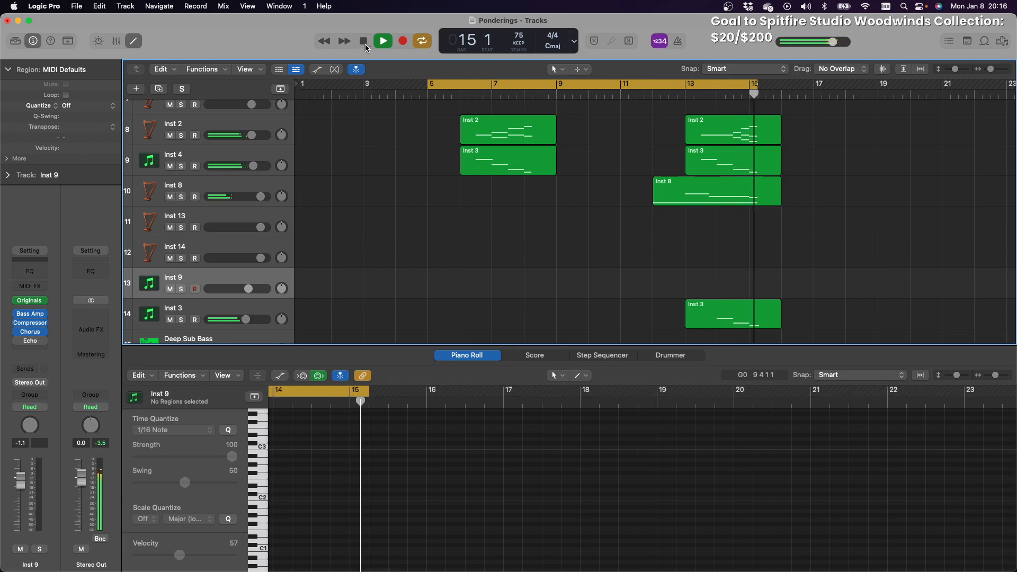
key(space)
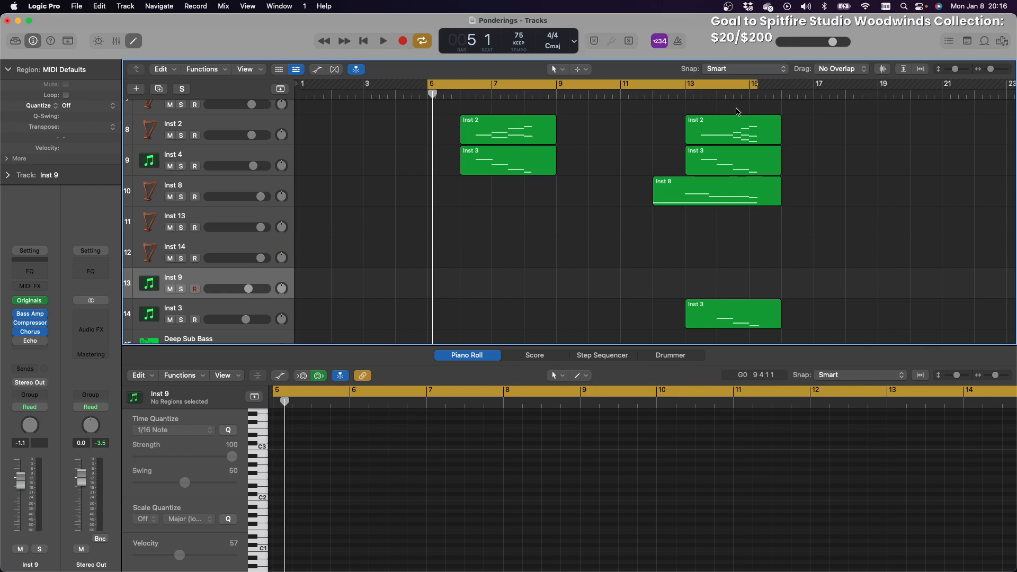
Switch back to the score video in Chrome, replay the passage from 3:03 and 2:55, and pause at 2:56
key(super+Tab)
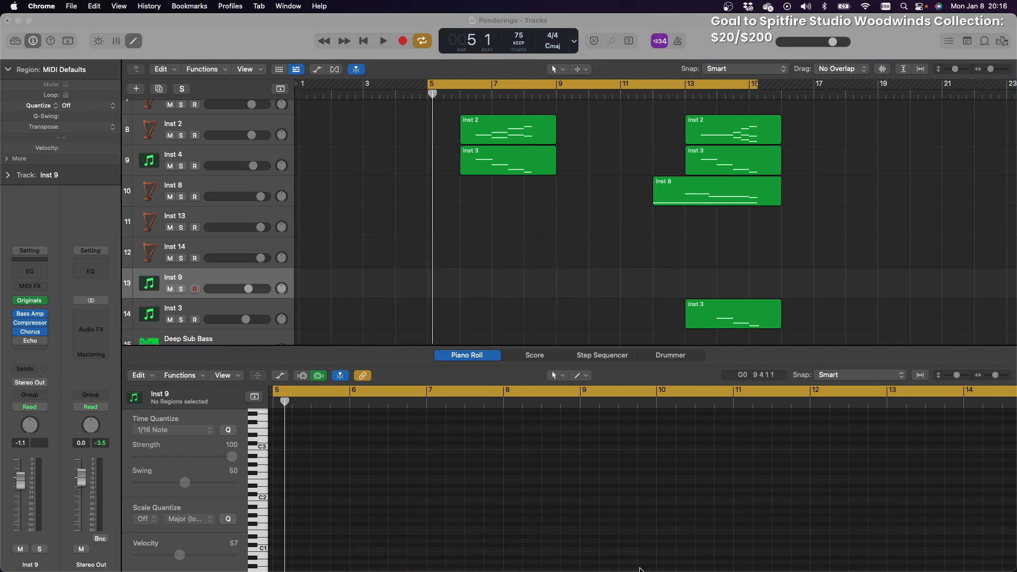
click(616, 555)
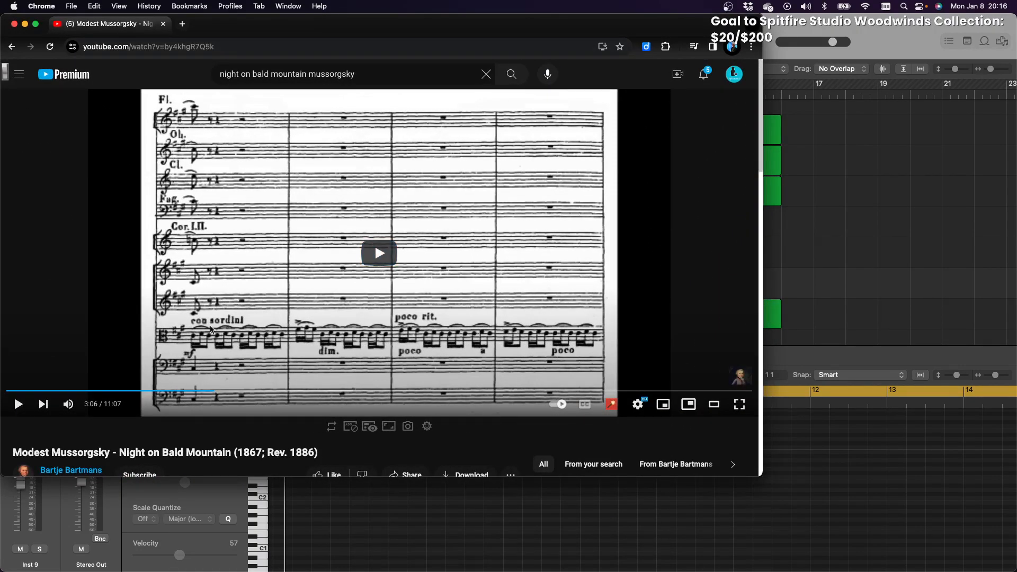
click(211, 390)
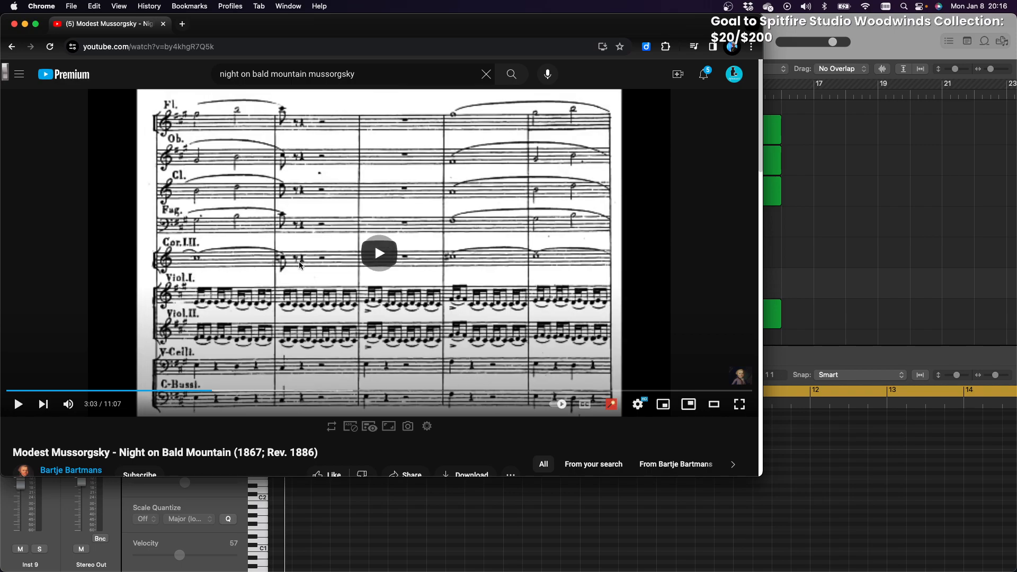
click(299, 265)
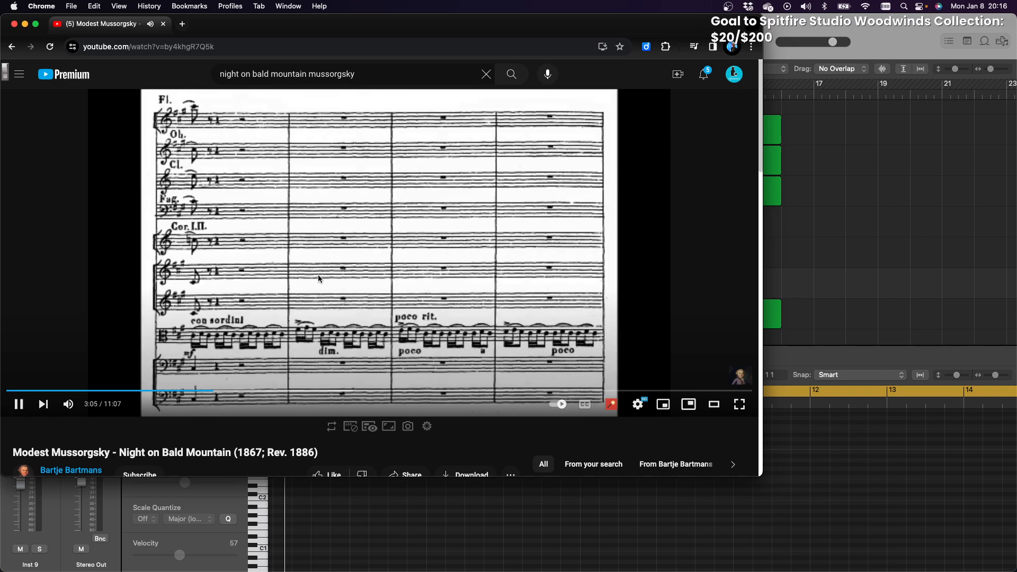
click(203, 391)
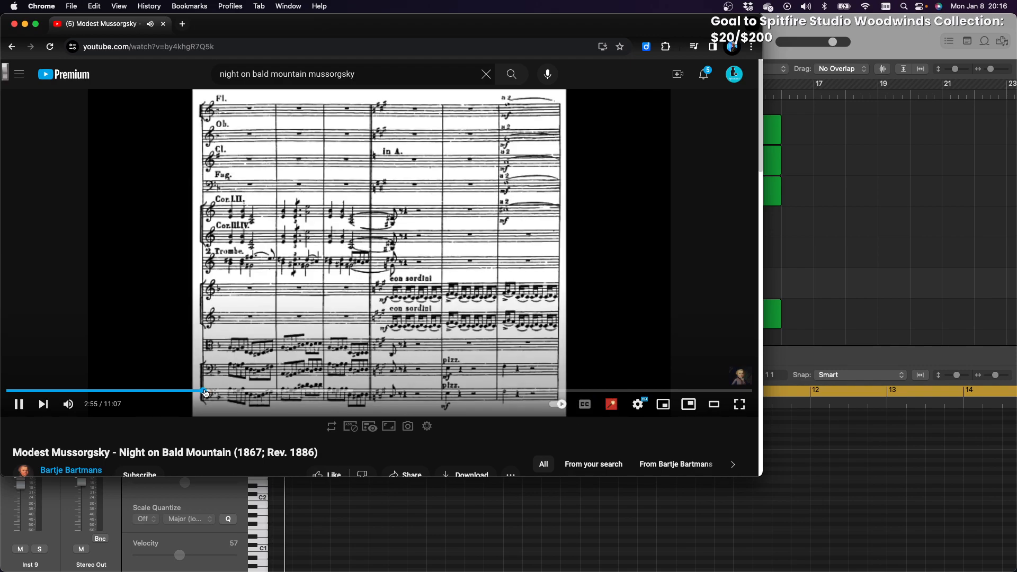
click(205, 391)
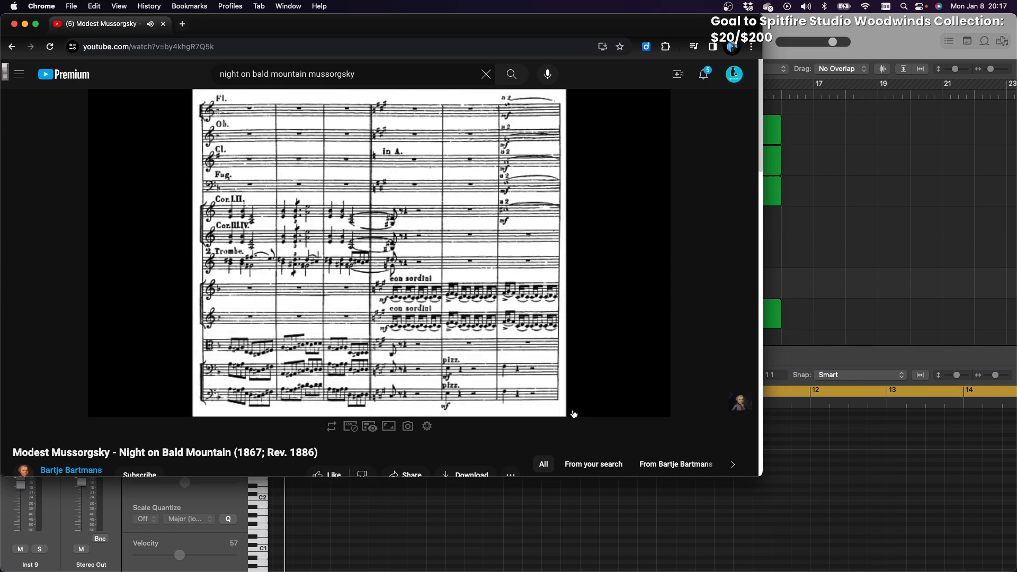
click(446, 305)
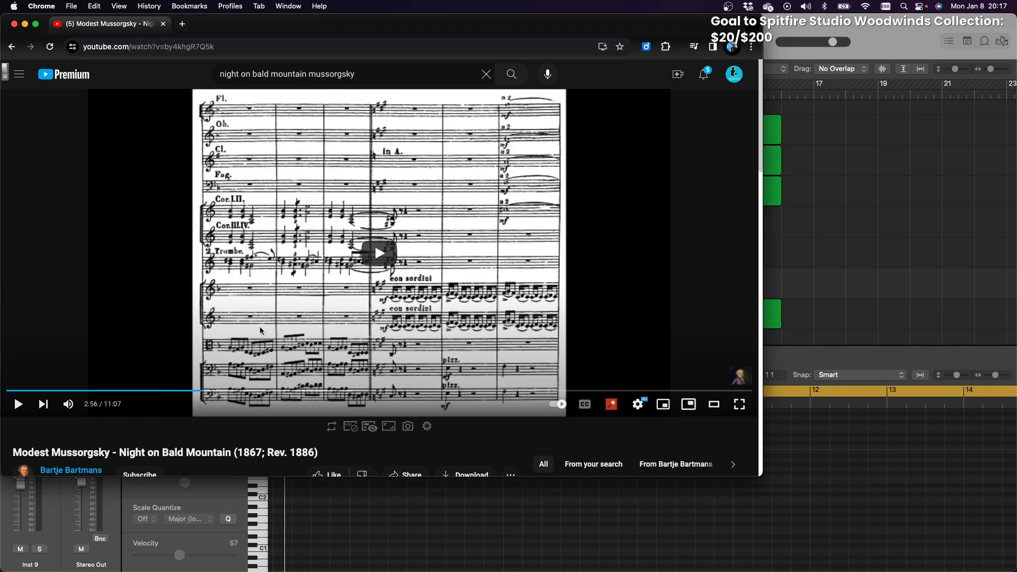
Replay the start of the con sordini violin passage from about 2:52 several times and pause at 3:00
click(200, 390)
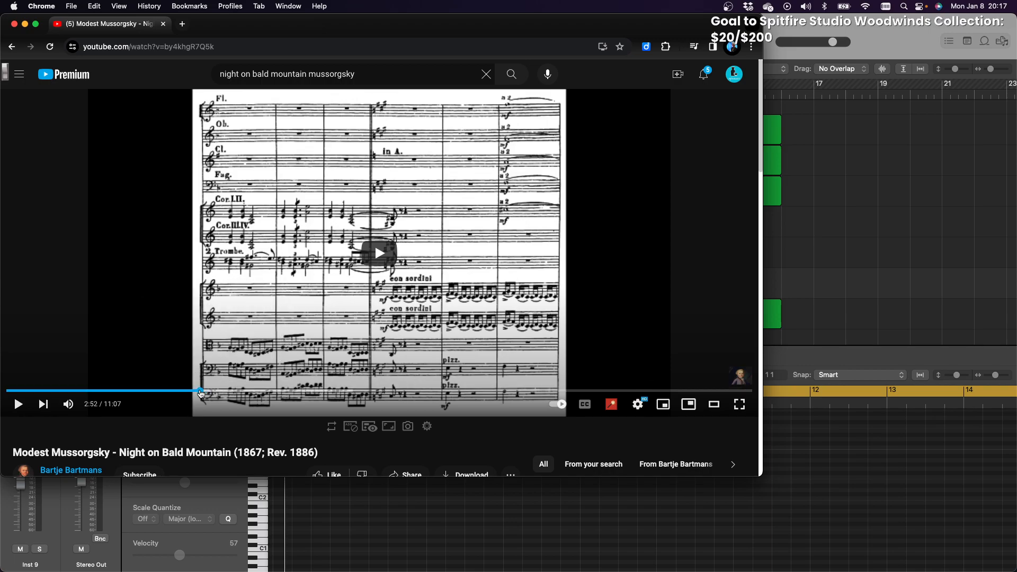
click(357, 288)
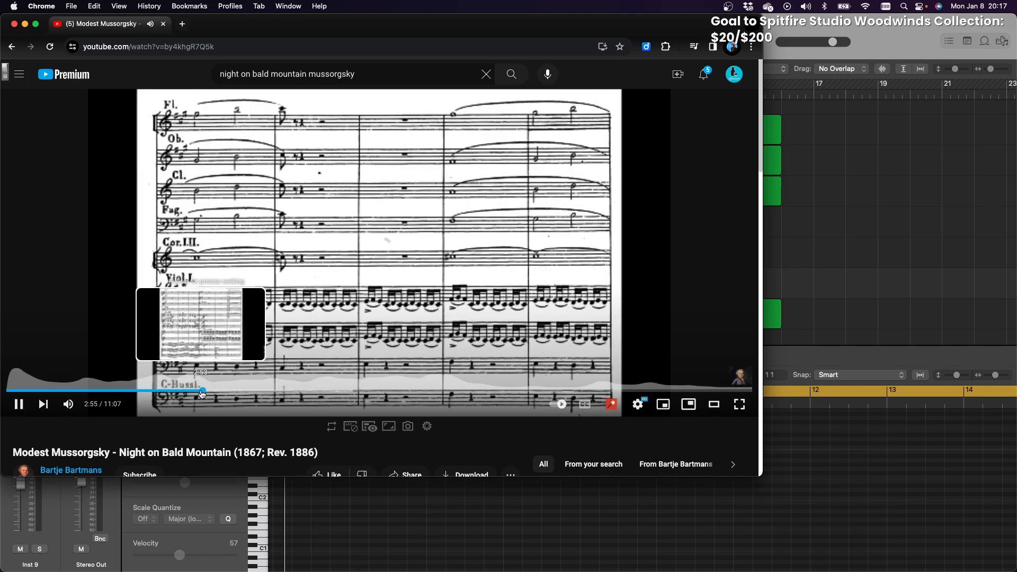
click(201, 392)
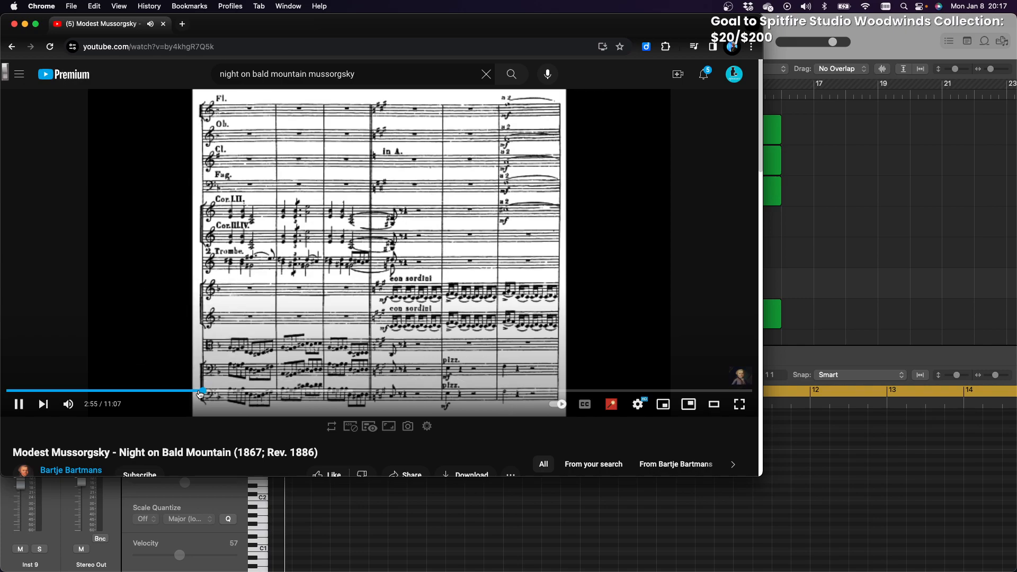
click(192, 393)
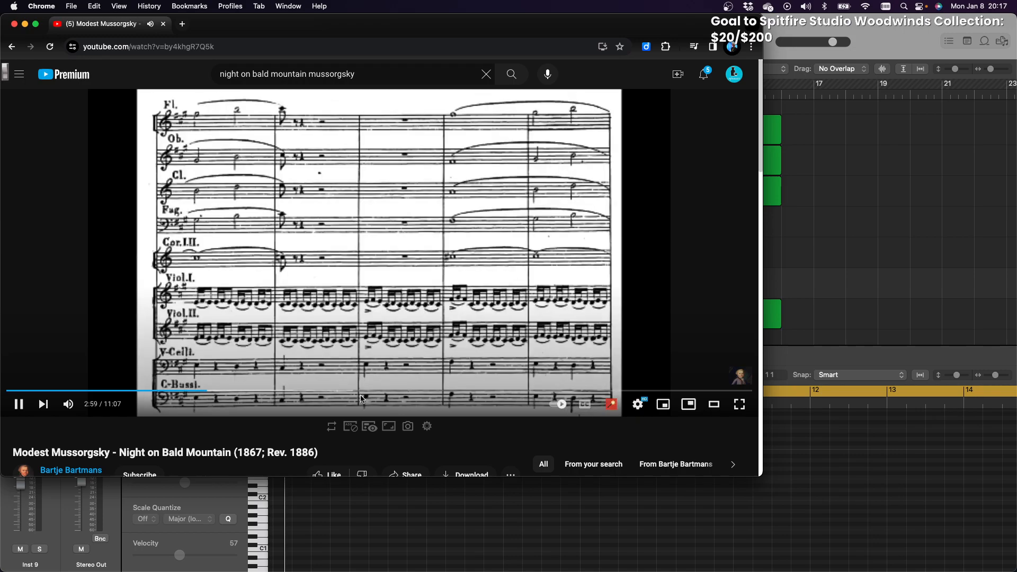
click(343, 252)
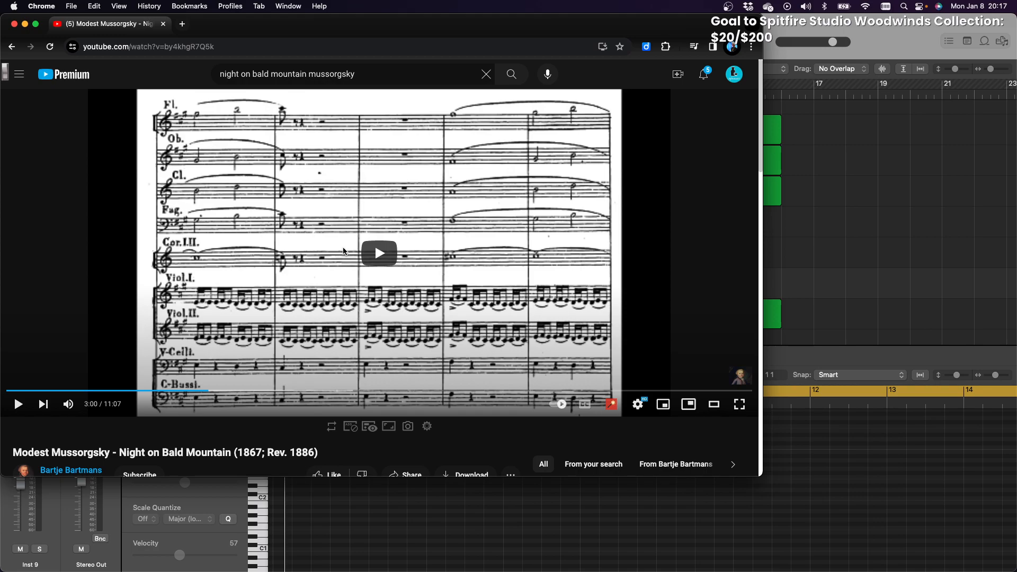
Play the score video from 2:49 to 3:22, pause it, and quit Chrome to return to Logic Pro
click(205, 393)
drag(205, 392, 196, 392)
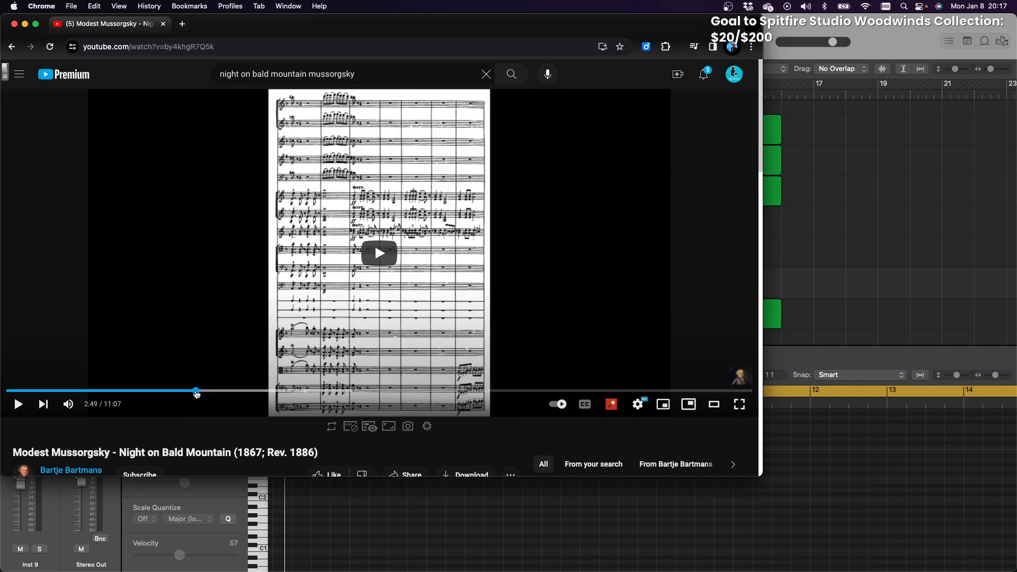
click(348, 281)
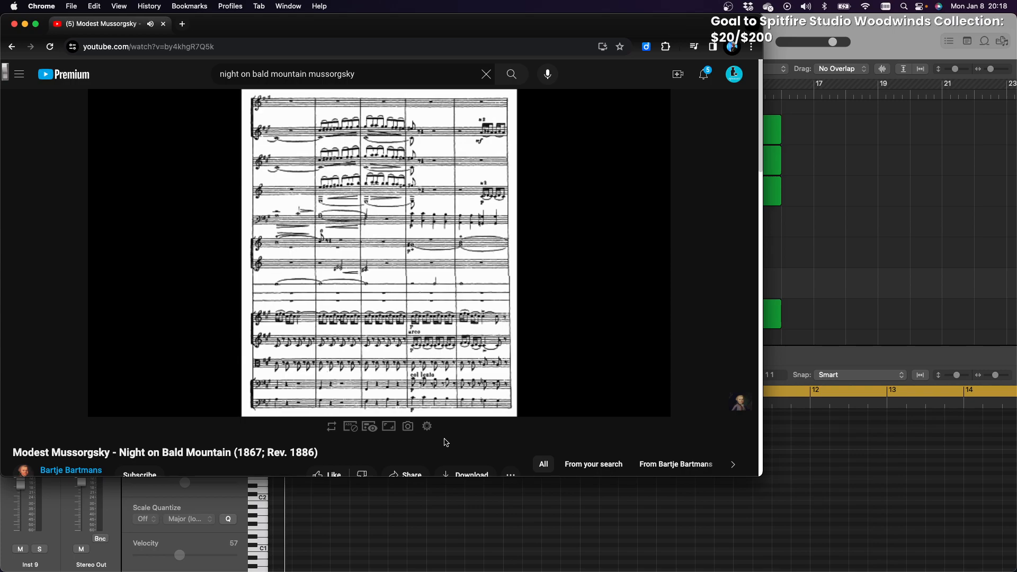
key(space)
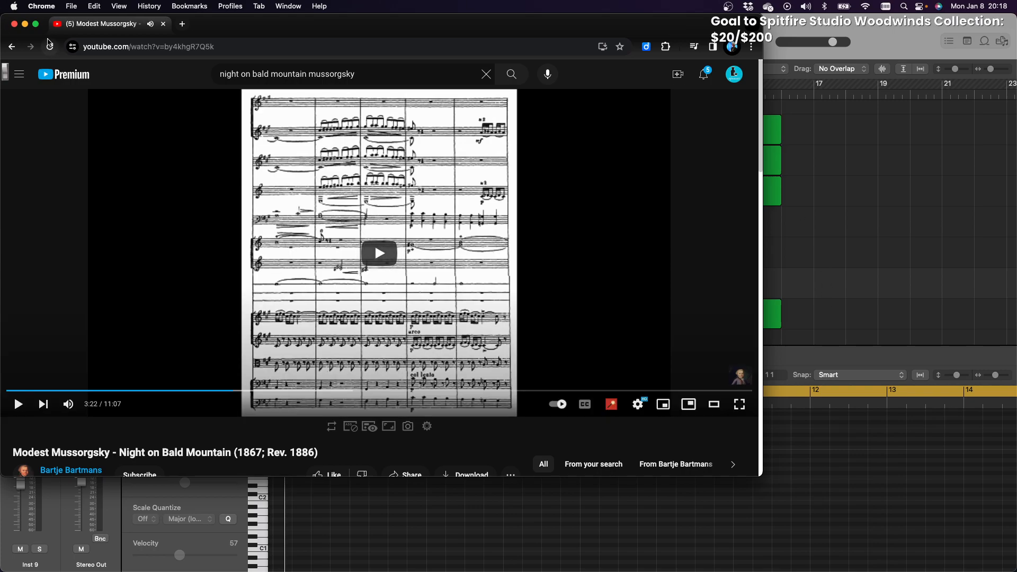
click(37, 5)
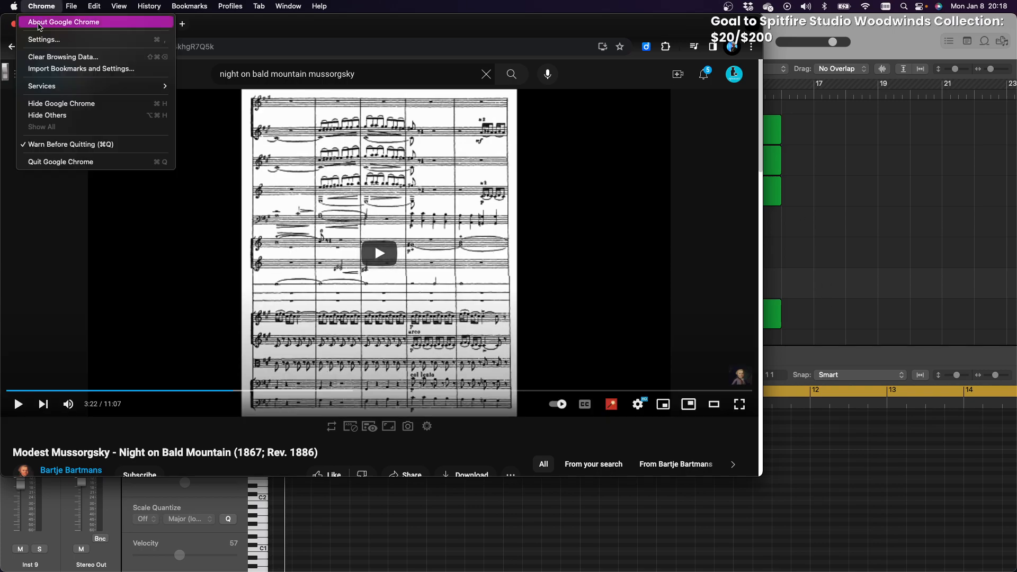
click(56, 164)
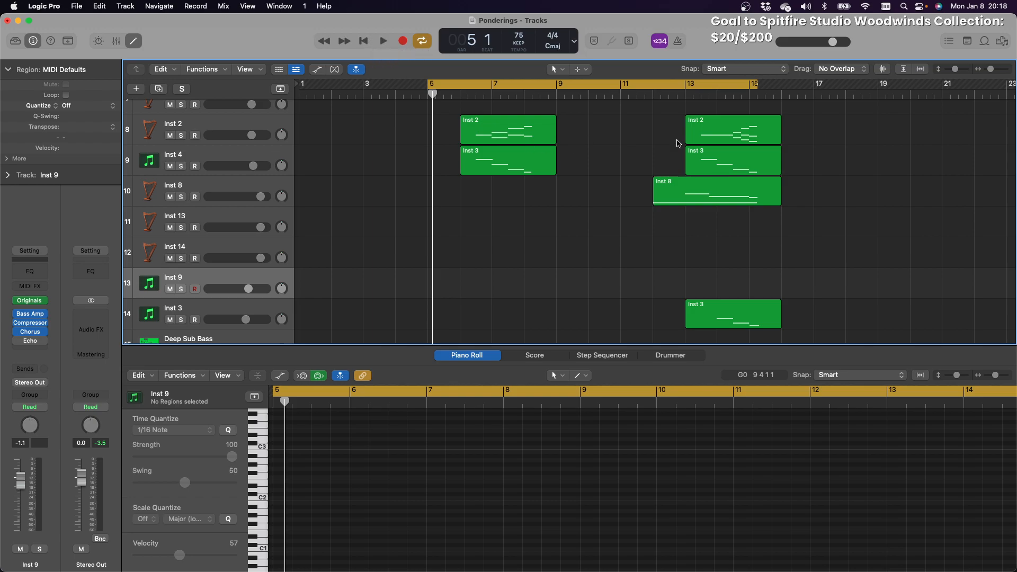
Examine the arrangement's instrument tracks and regions from the opening bars to about bar 33
scroll(662, 141, down, 2)
scroll(662, 141, up, 6)
scroll(662, 141, down, 4)
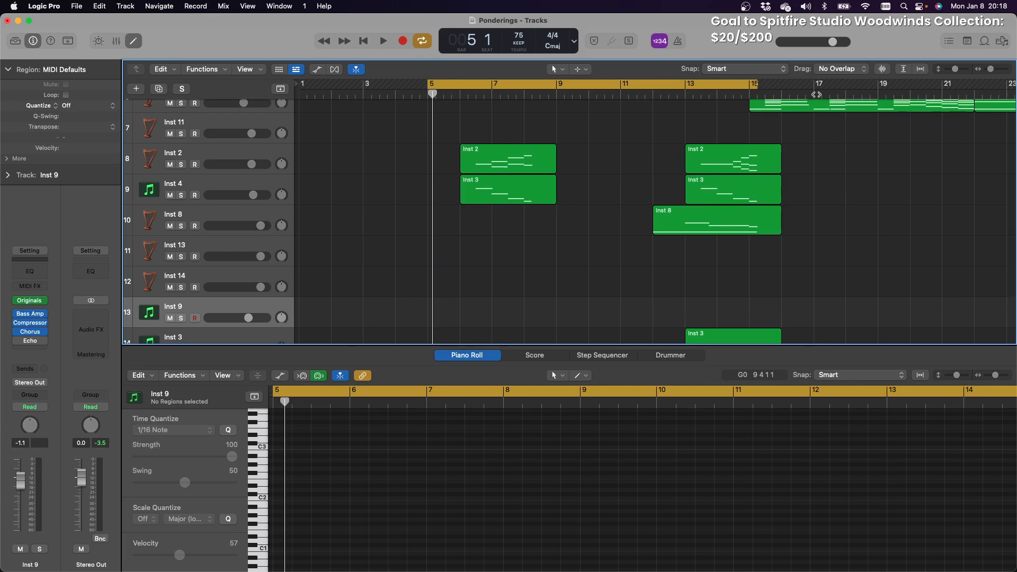
scroll(757, 156, right, 10)
scroll(757, 157, down, 3)
scroll(757, 156, up, 5)
scroll(760, 155, down, 4)
scroll(762, 155, up, 4)
scroll(762, 154, down, 3)
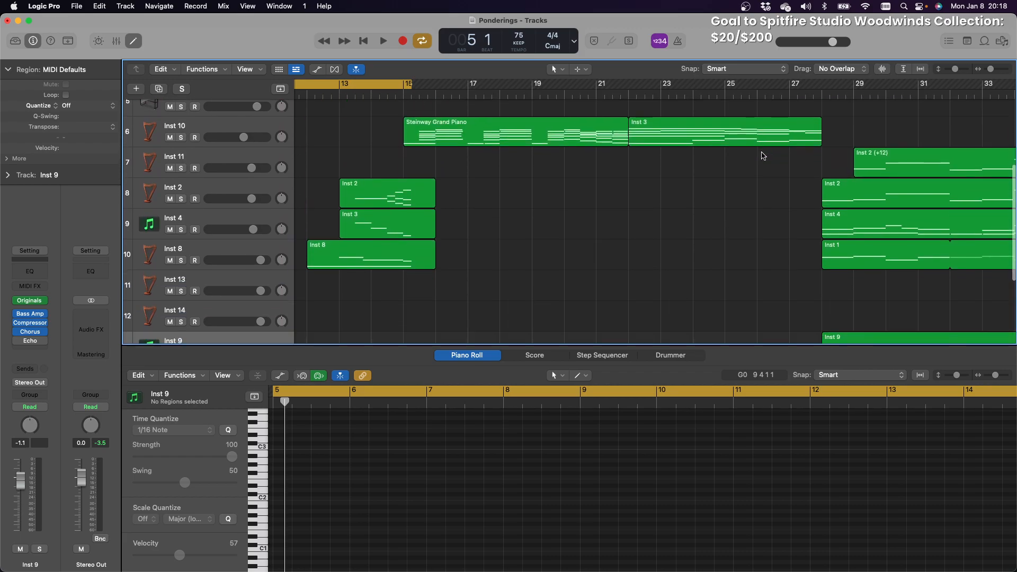
scroll(835, 190, down, 1)
scroll(835, 191, up, 5)
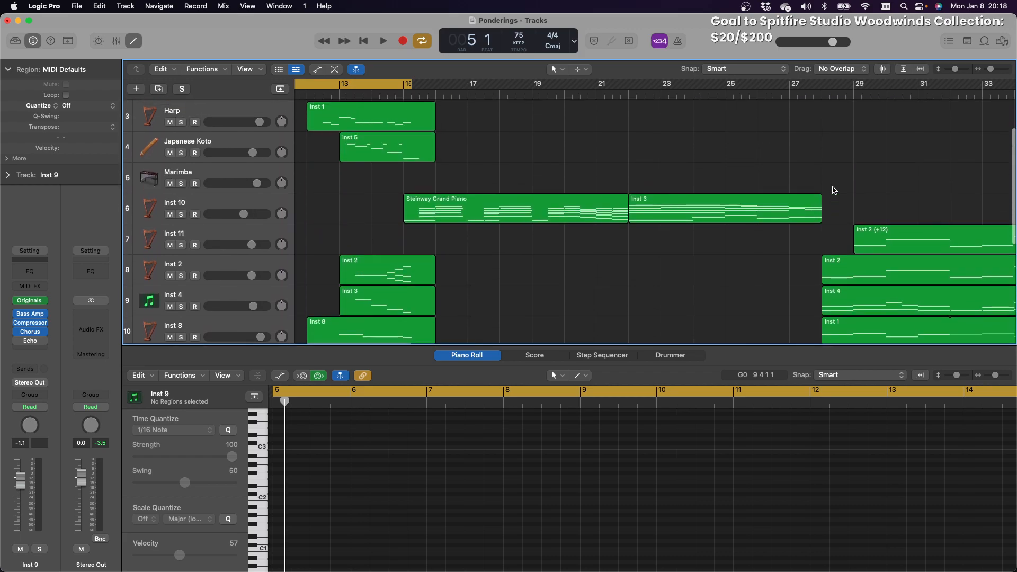
scroll(834, 190, down, 3)
scroll(834, 191, down, 2)
scroll(794, 185, left, 10)
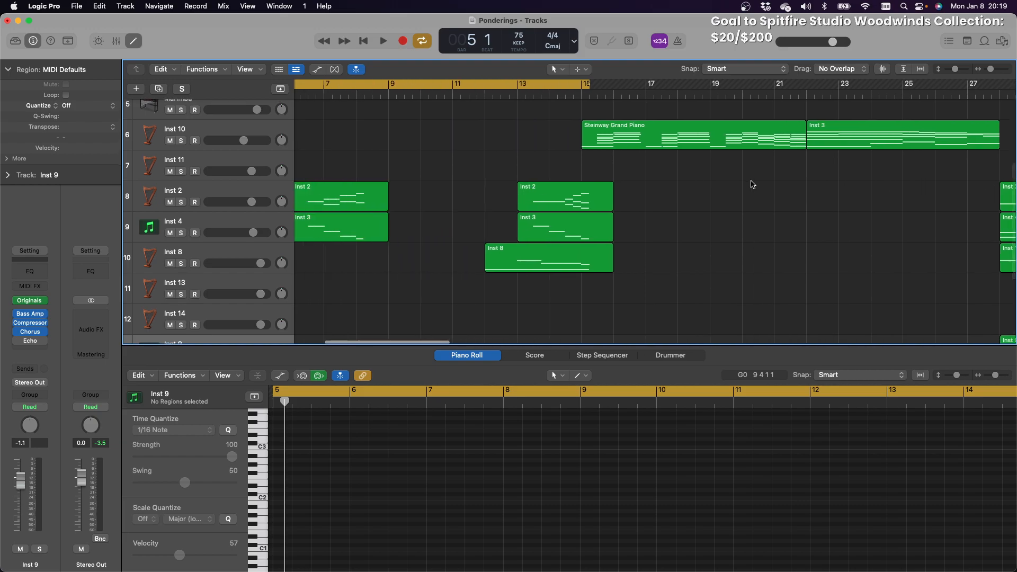
Rehearse a descending four-note line on the Inst 9 track against playback, and record it over bars 6 to 8
key(space)
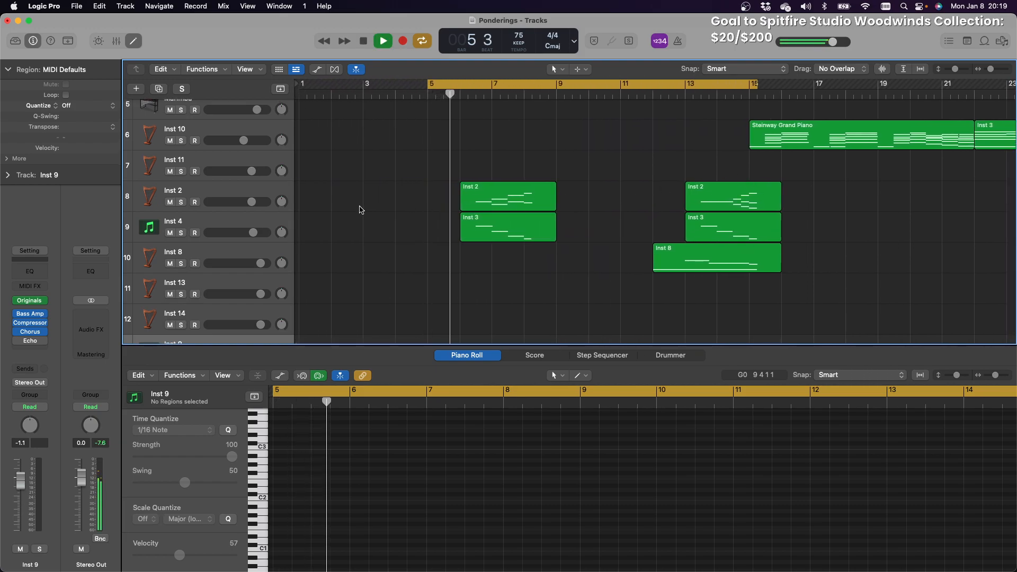
scroll(191, 263, down, 5)
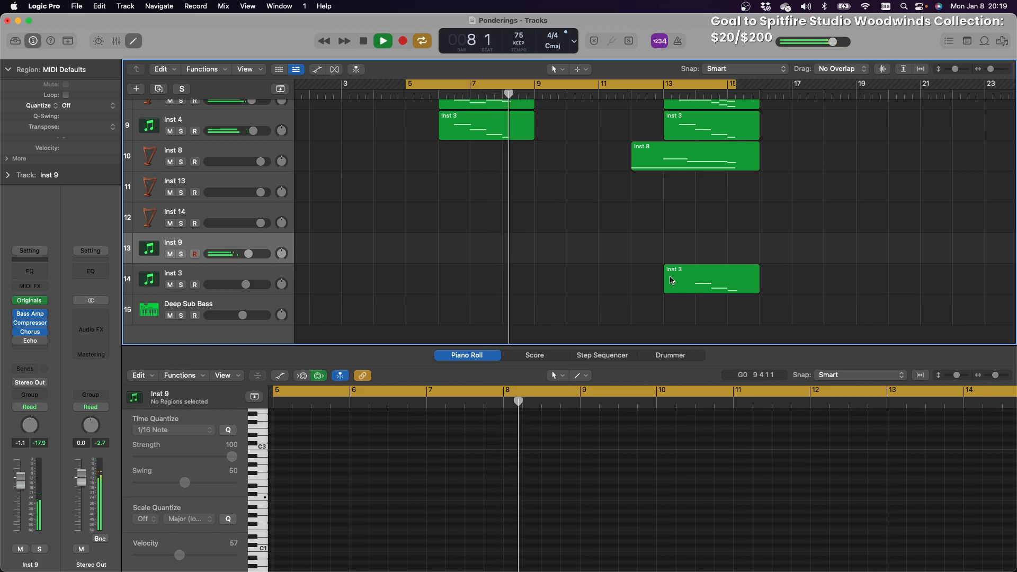
key(space)
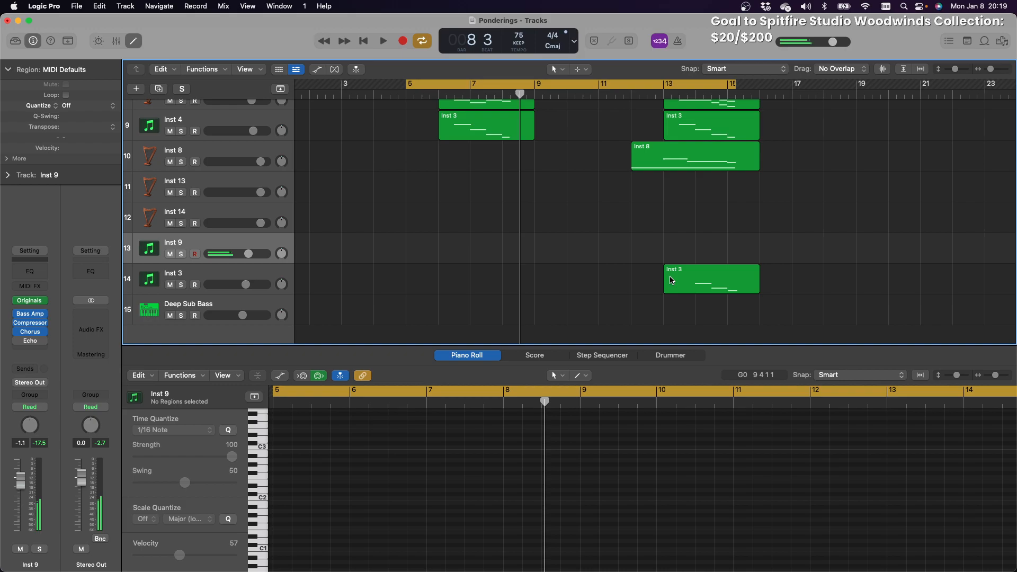
key(r)
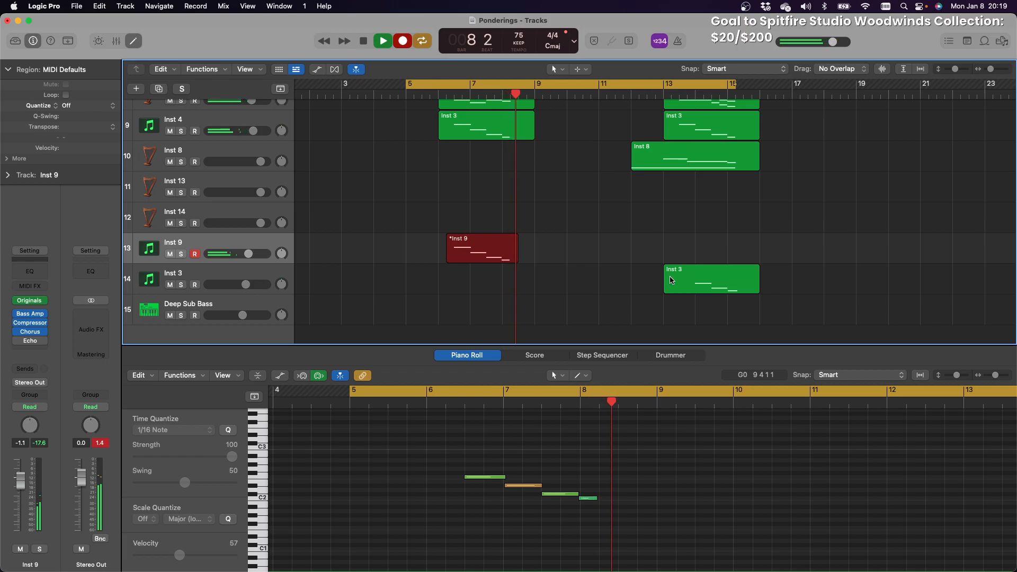
key(space)
Delete the second note of the new Inst 9 region and lengthen its first note to the start of bar 8
key(space)
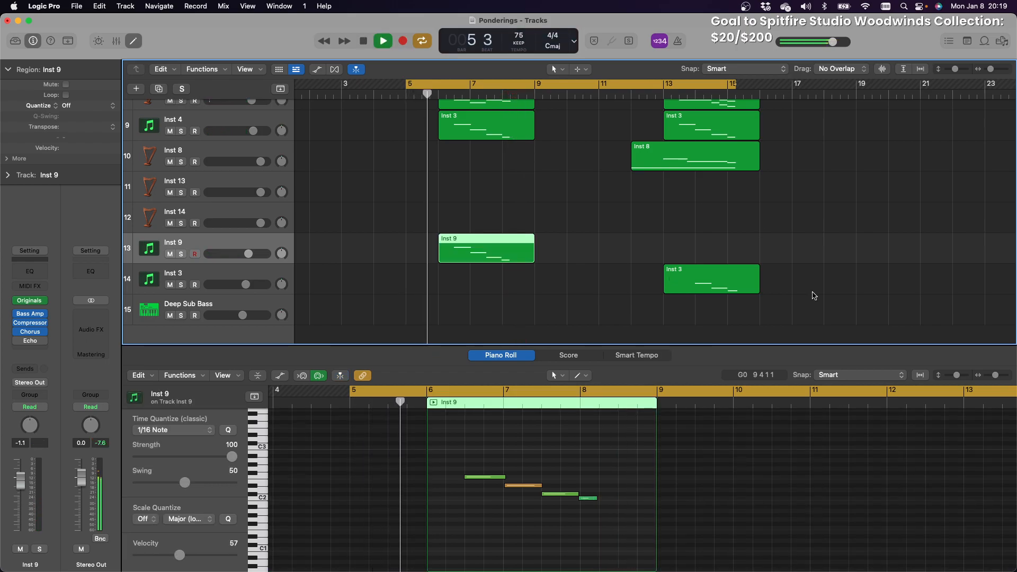
click(514, 486)
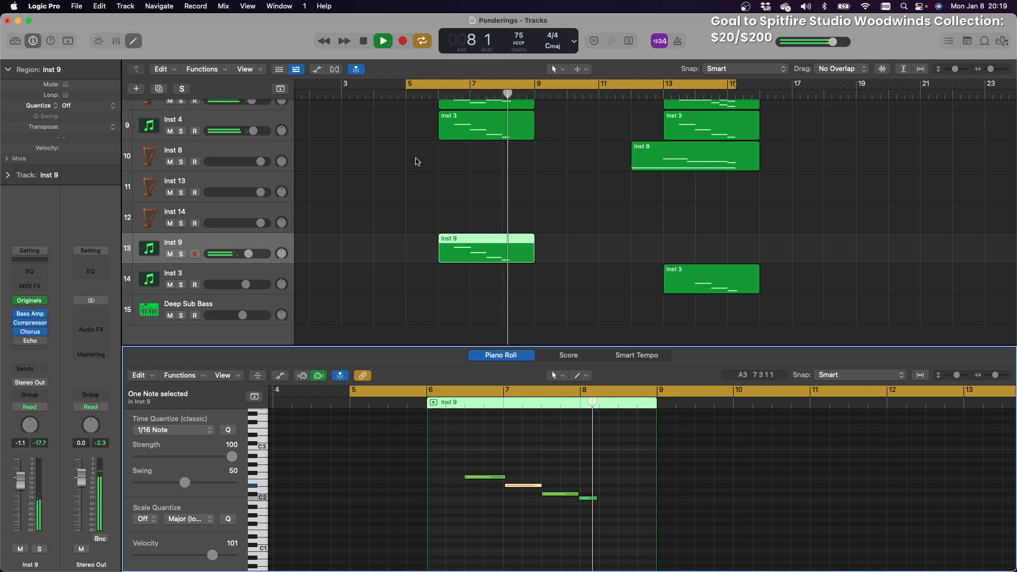
click(363, 42)
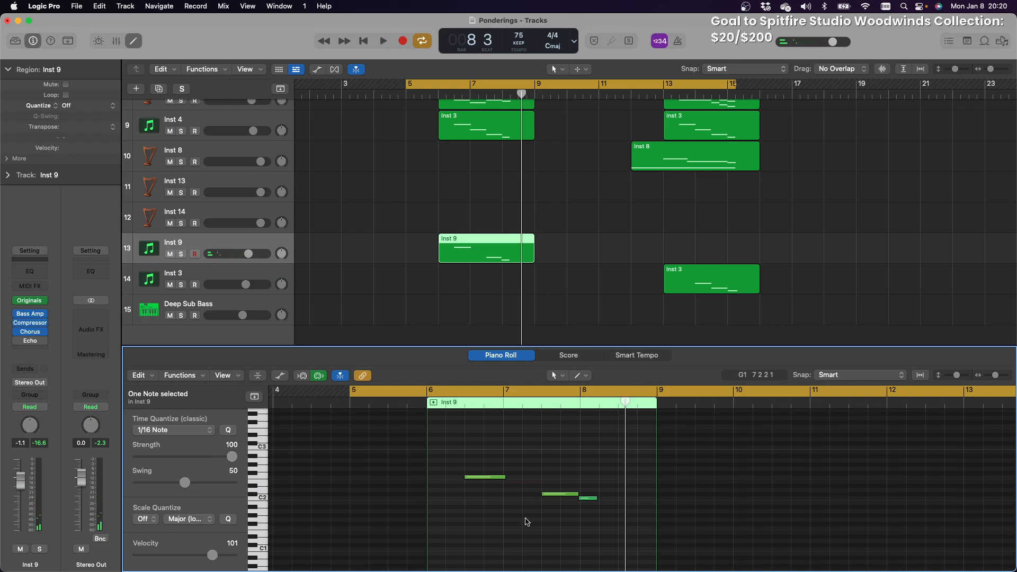
drag(508, 483, 538, 480)
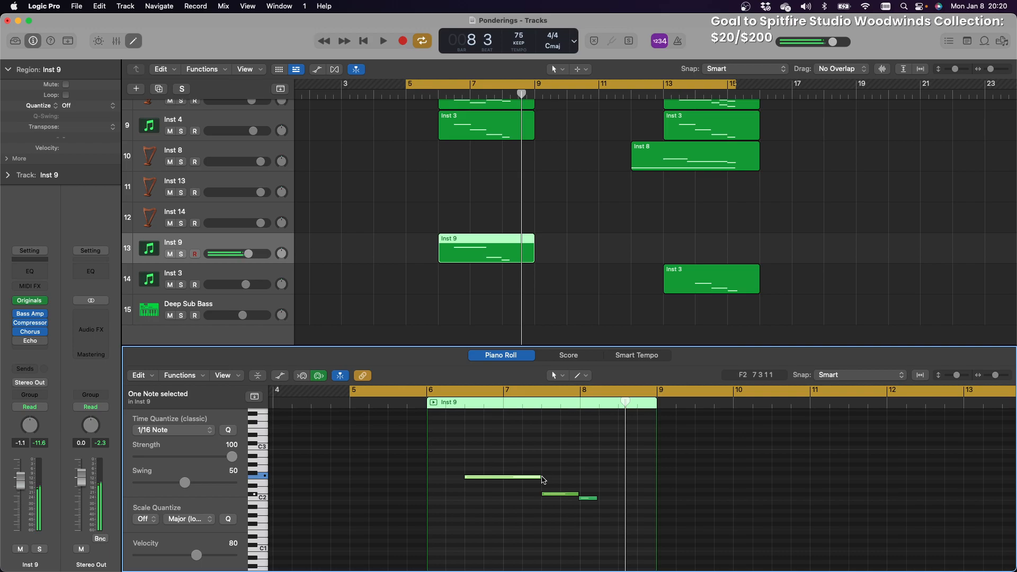
drag(541, 477, 579, 479)
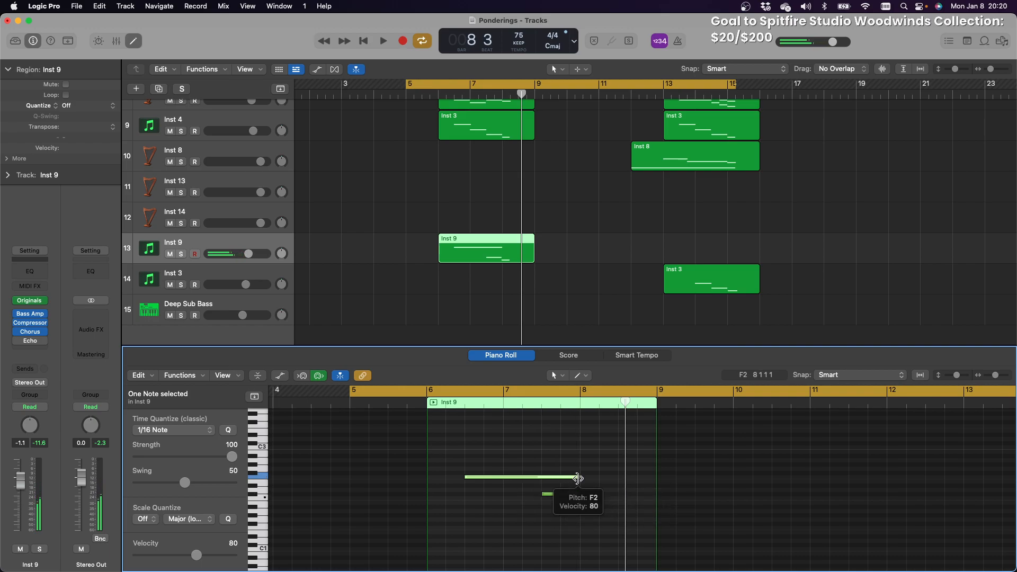
Play the looped passage from bar 5 to bar 15 to hear the edited Inst 9 line in context
key(space)
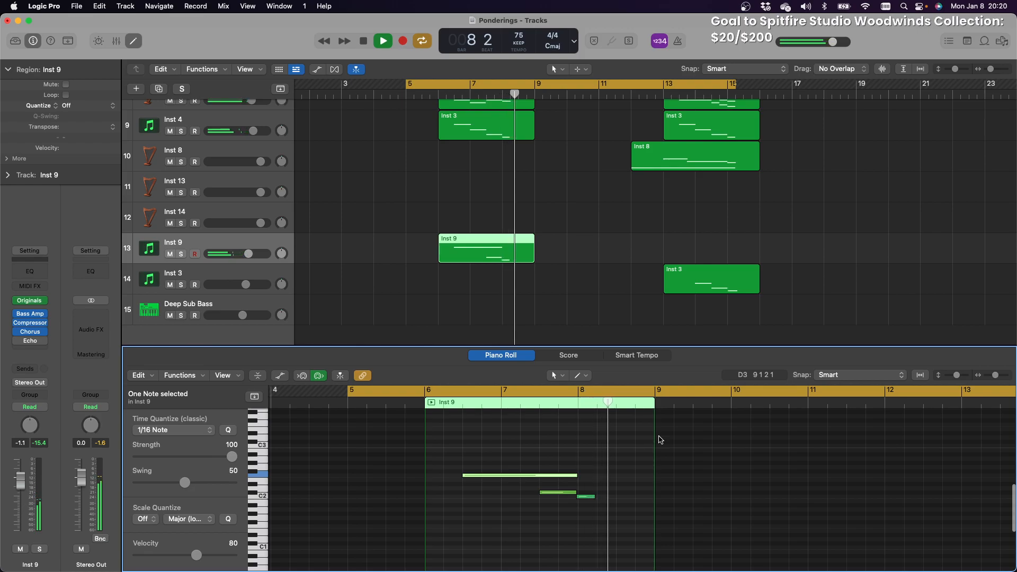
scroll(679, 424, left, 1)
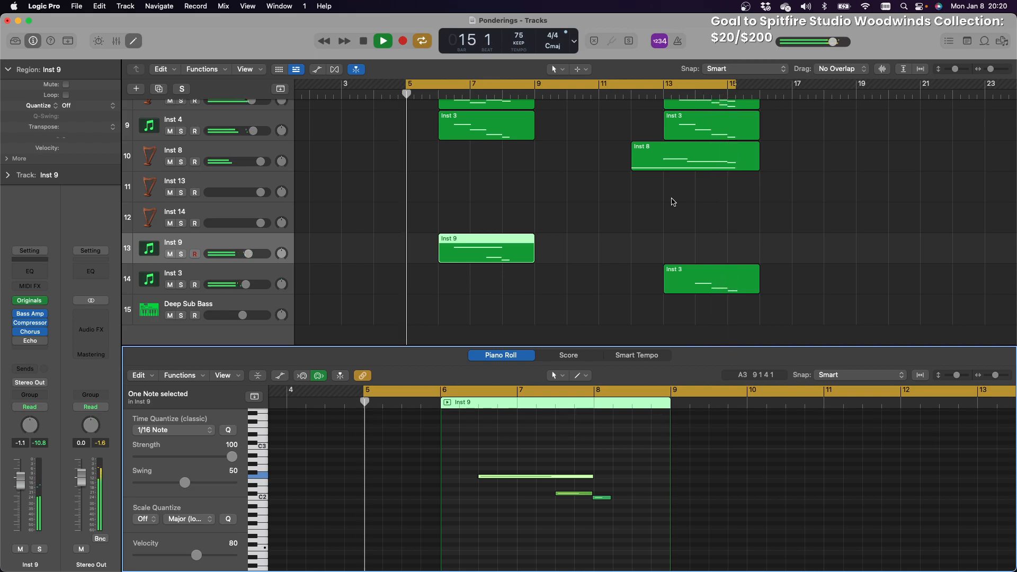
key(space)
key(space)
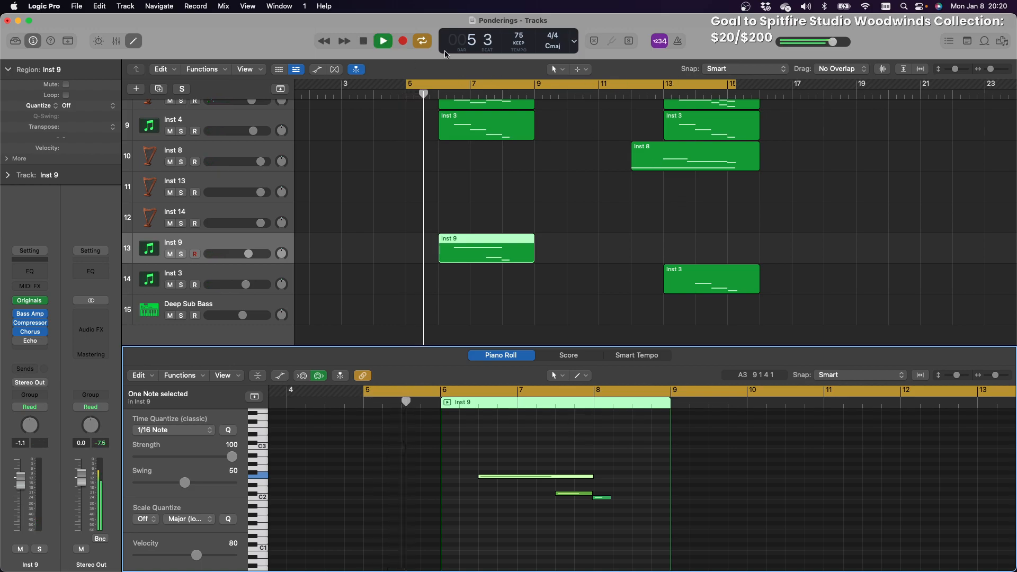
Move the cycle range's start to bar 12 and rehearse an Inst 9 part against the looped playback up to bar 15
drag(409, 92, 631, 96)
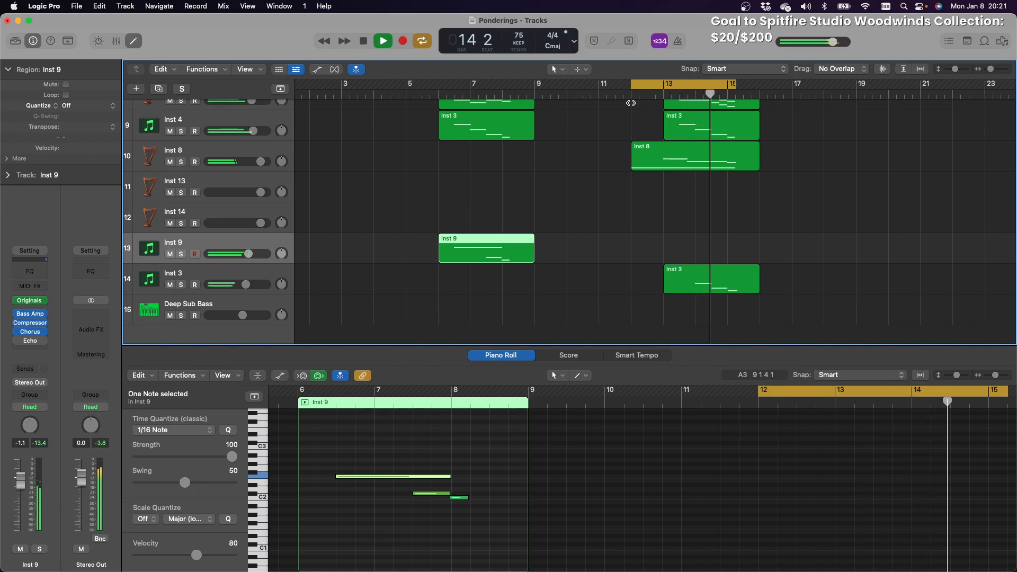
key(space)
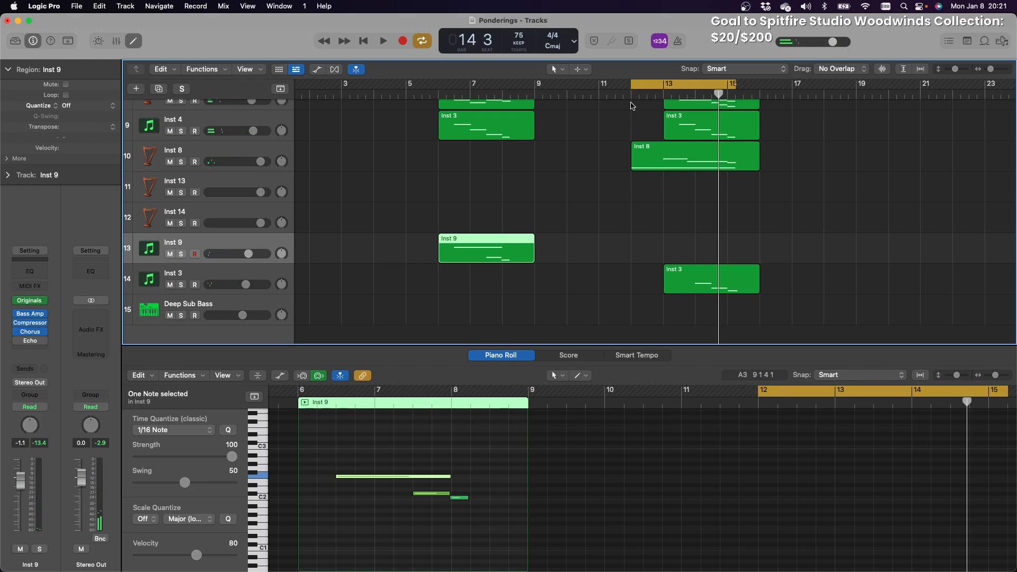
key(space)
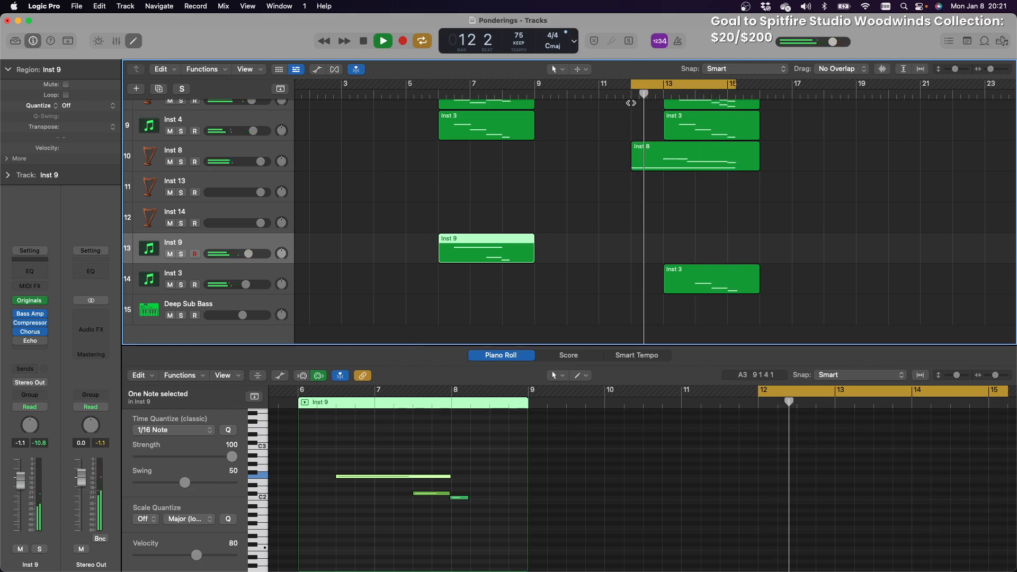
key(space)
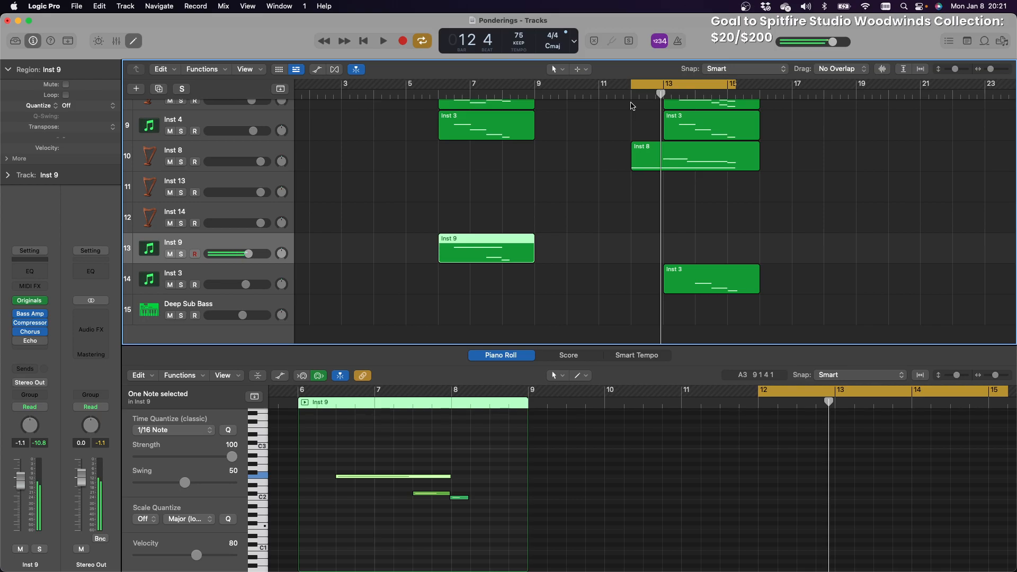
key(space)
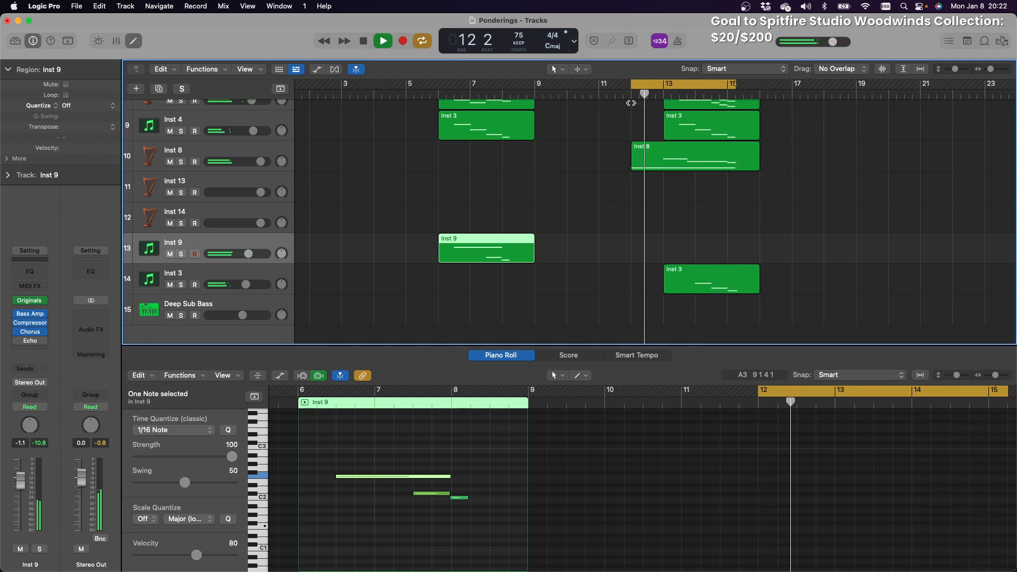
key(space)
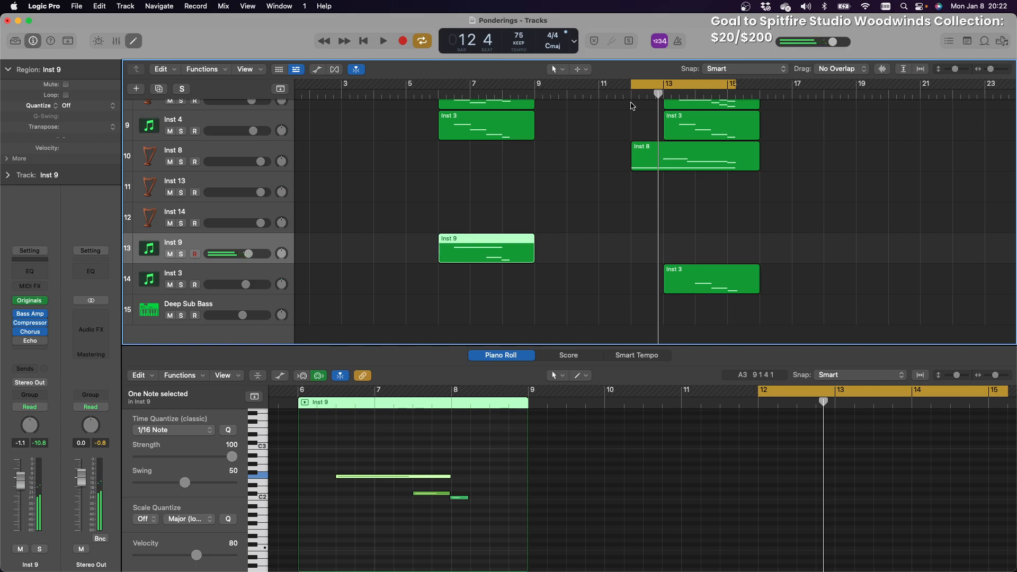
key(space)
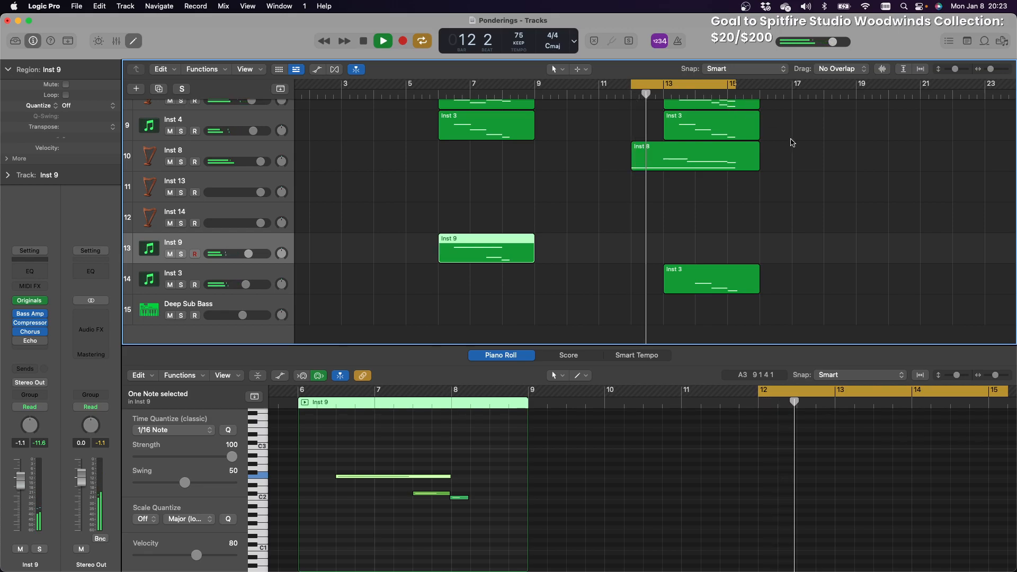
scroll(797, 144, up, 8)
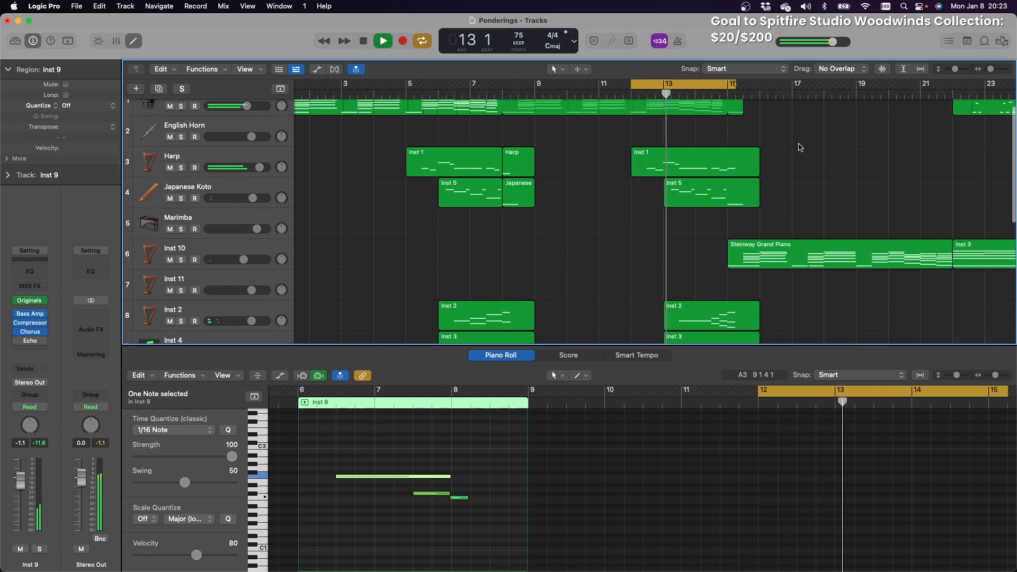
key(space)
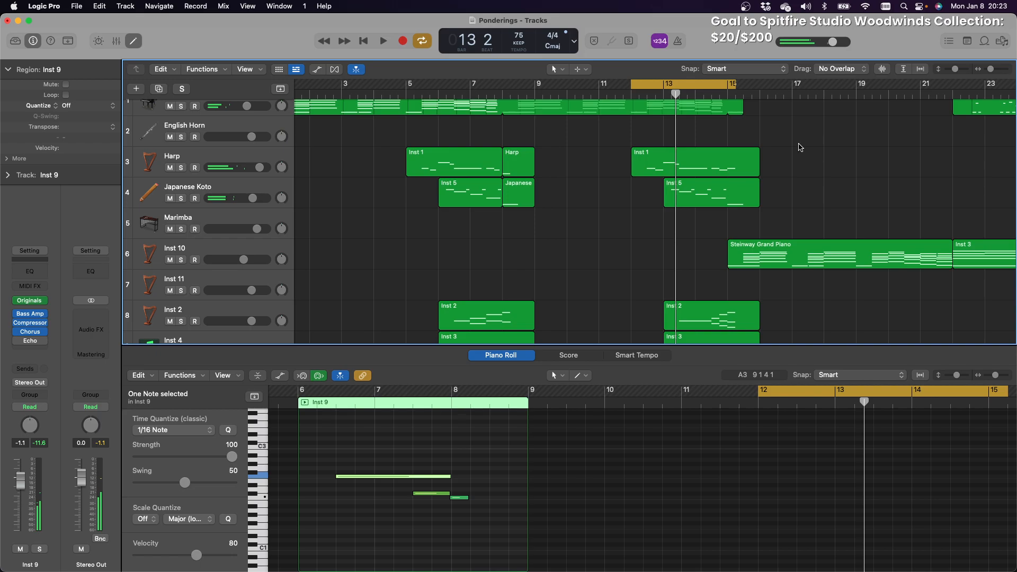
key(space)
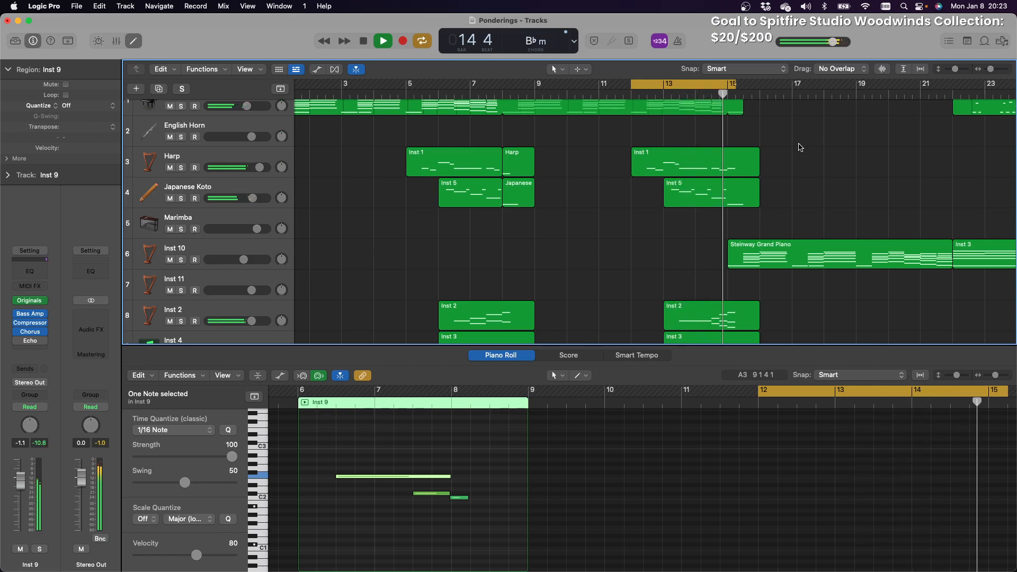
key(space)
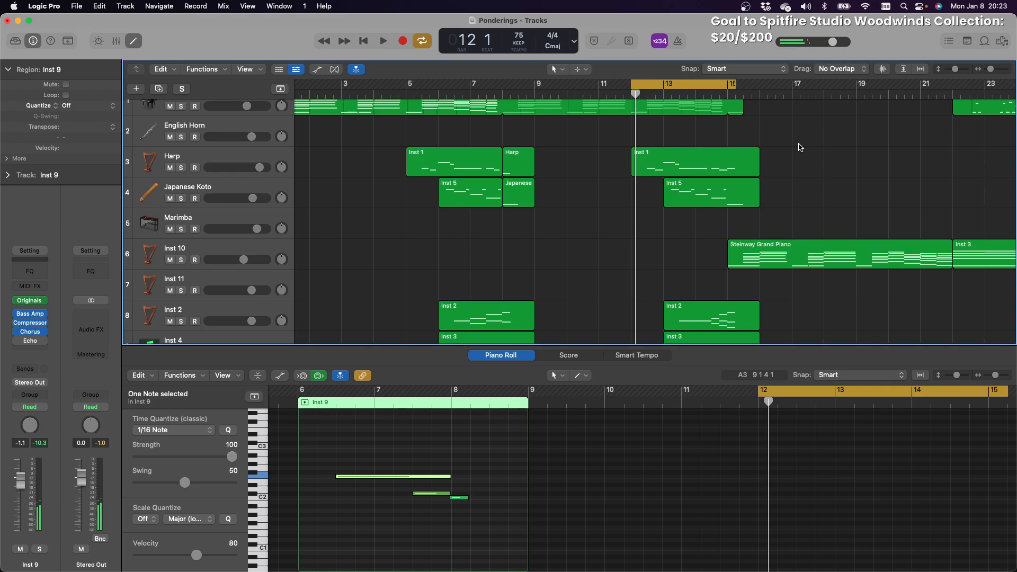
Try two takes of a two-voice Inst 9 part over bars 13 to 15, deleting each take
key(r)
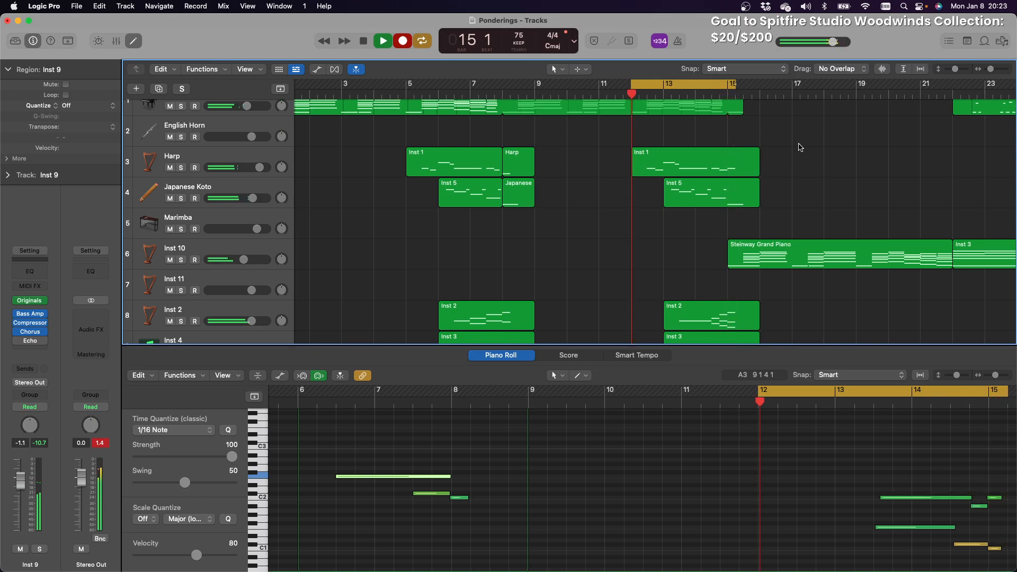
key(space)
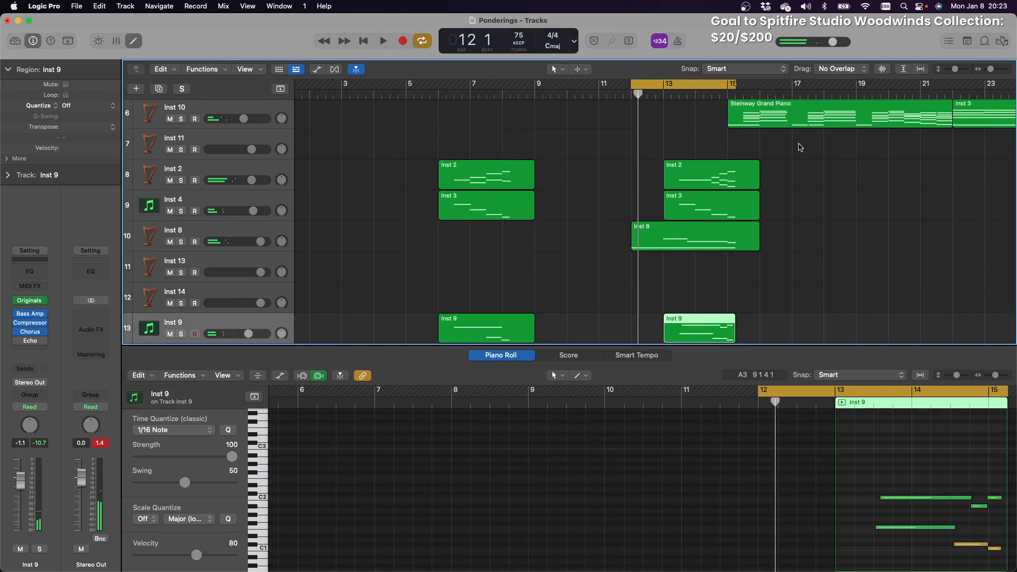
scroll(756, 96, down, 3)
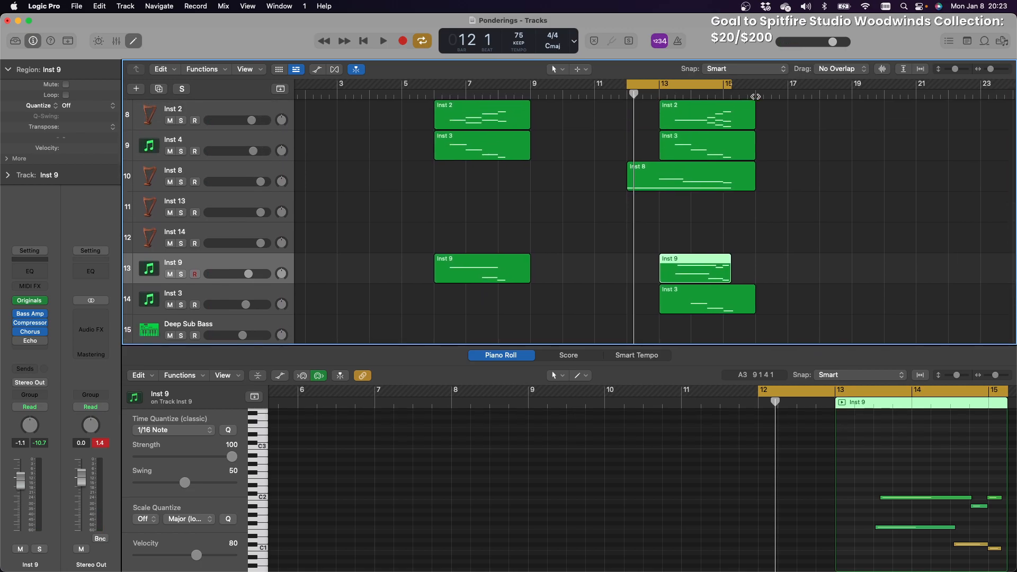
key(Delete)
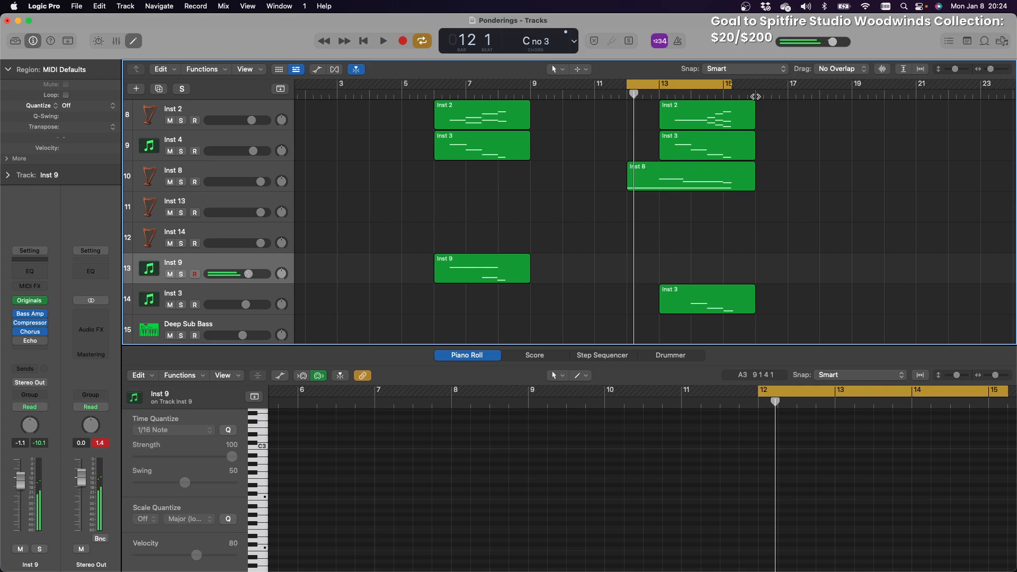
key(r)
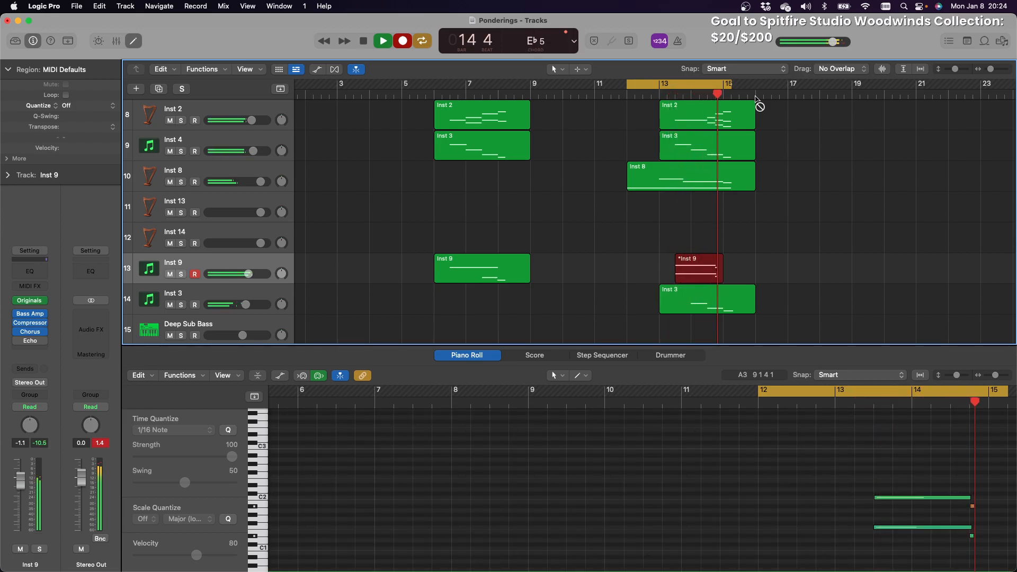
key(space)
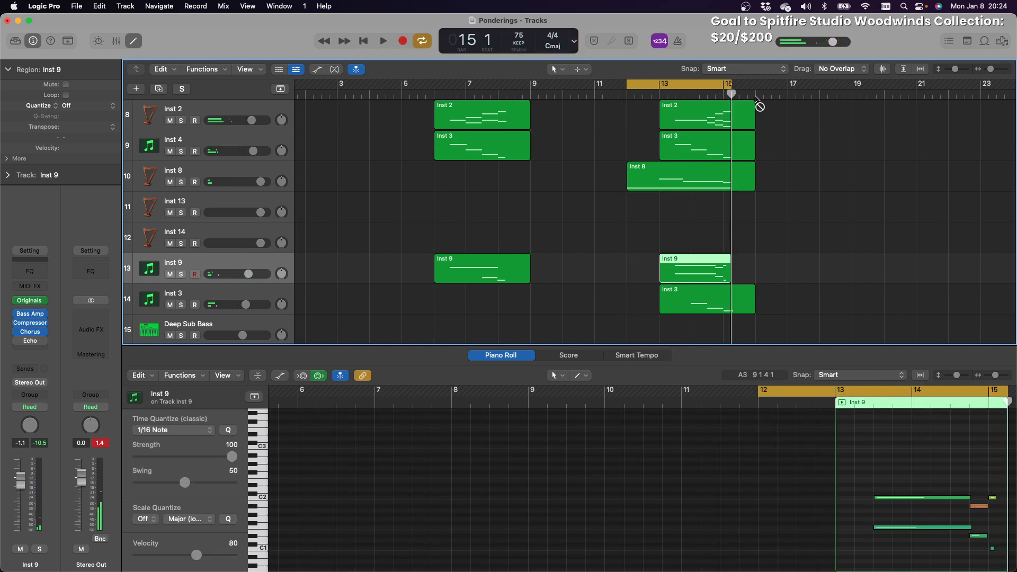
key(Delete)
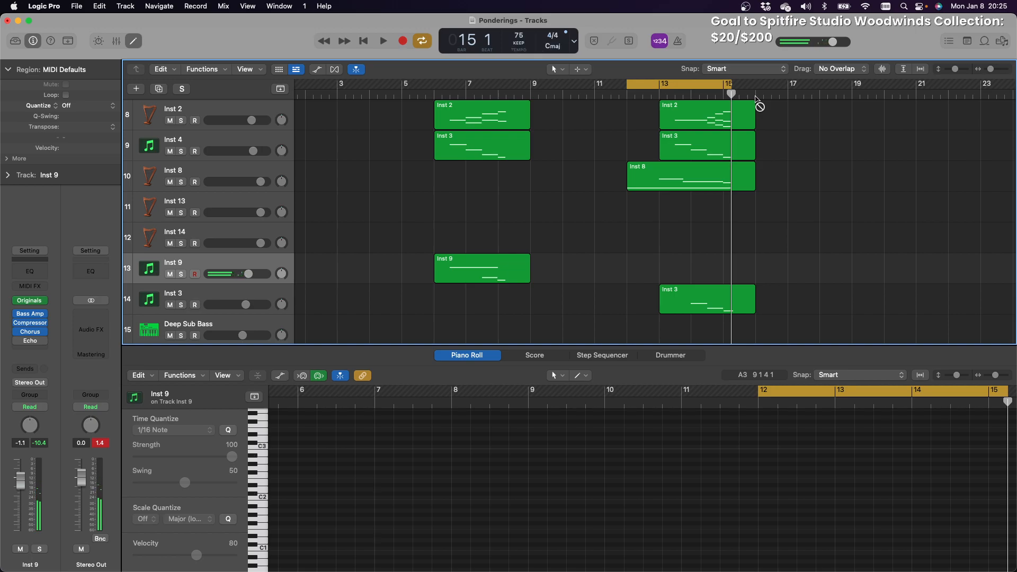
Record a two-voice descending Inst 9 part over bars 13 to 15 and play it back
key(r)
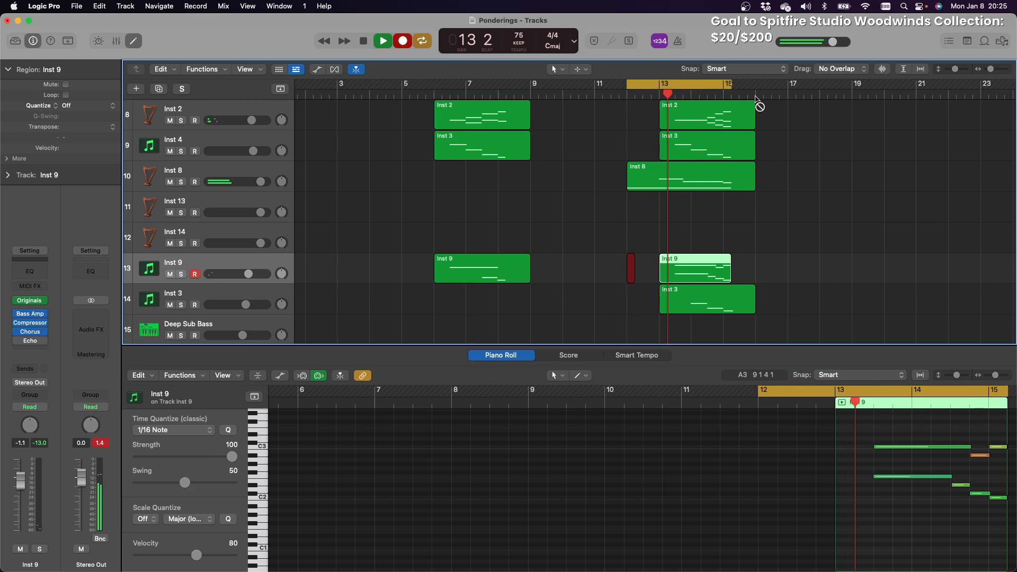
key(space)
key(space)
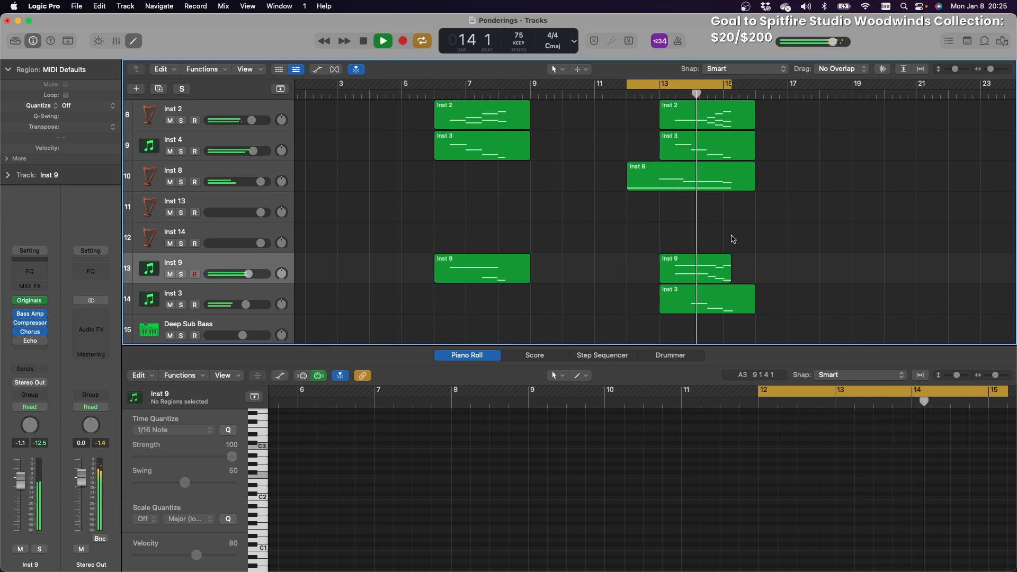
Turn off cycling so playback runs on past bar 15, and stop it in bar 16
click(680, 83)
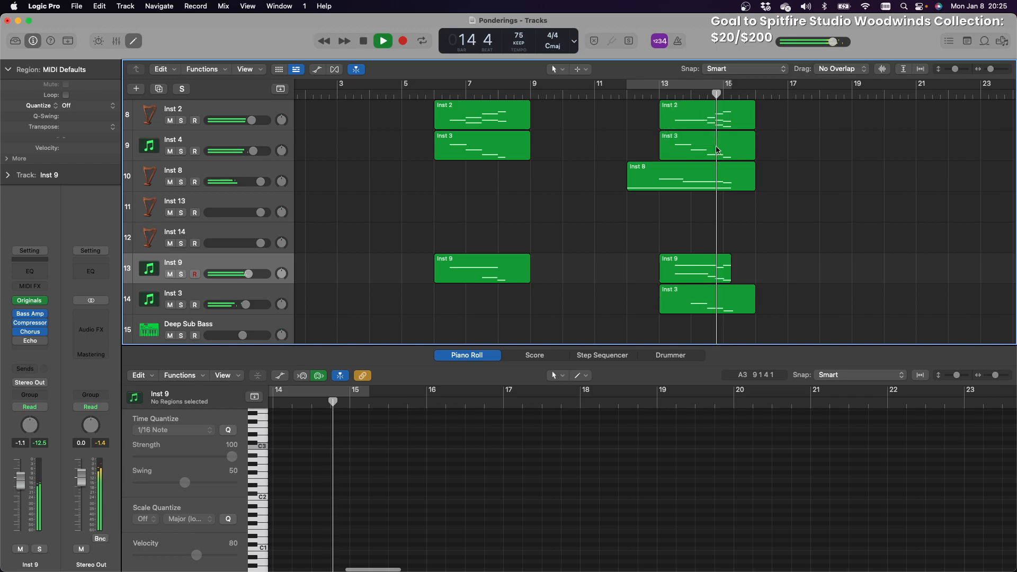
scroll(718, 152, up, 4)
scroll(721, 151, up, 6)
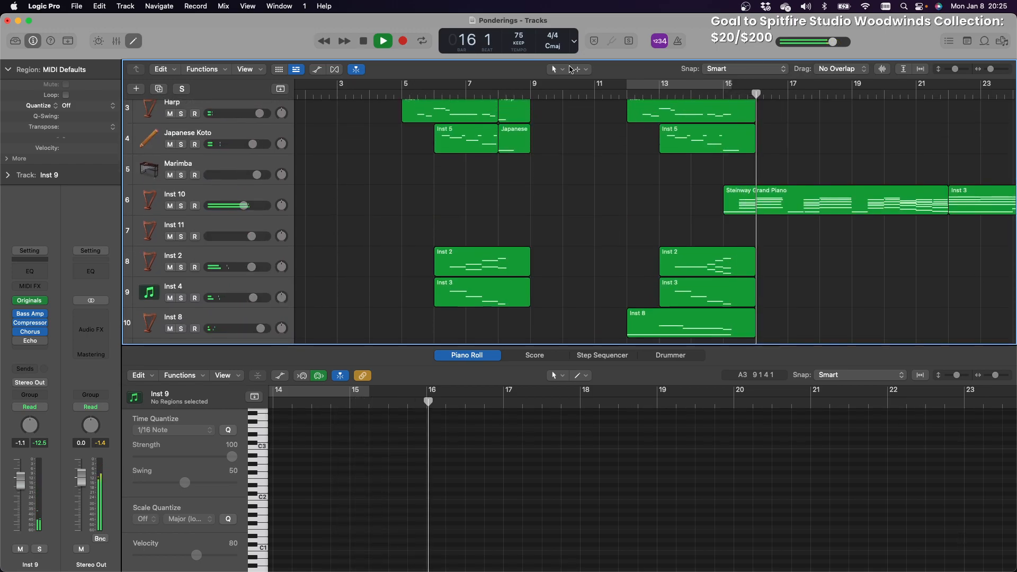
click(365, 45)
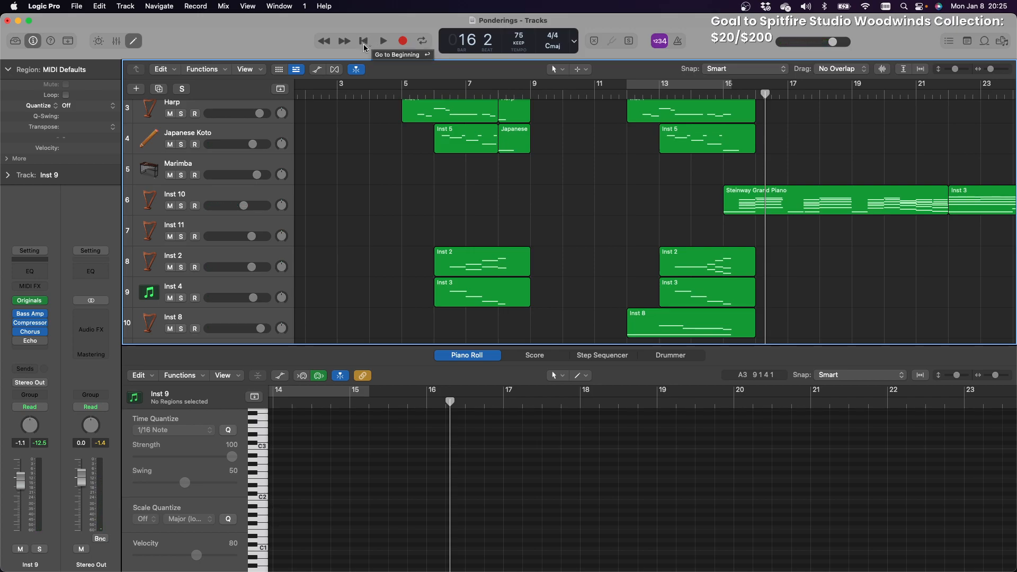
Open the Steinway Grand Piano region on the Inst 10 track and examine its notes and the neighbouring instrument regions
scroll(749, 225, left, 1)
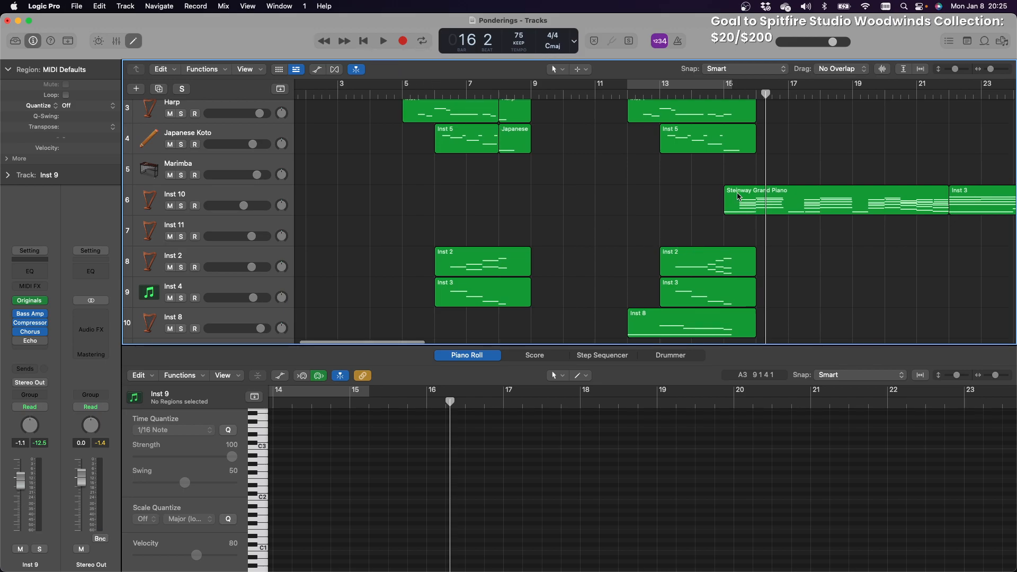
click(739, 196)
scroll(737, 199, right, 5)
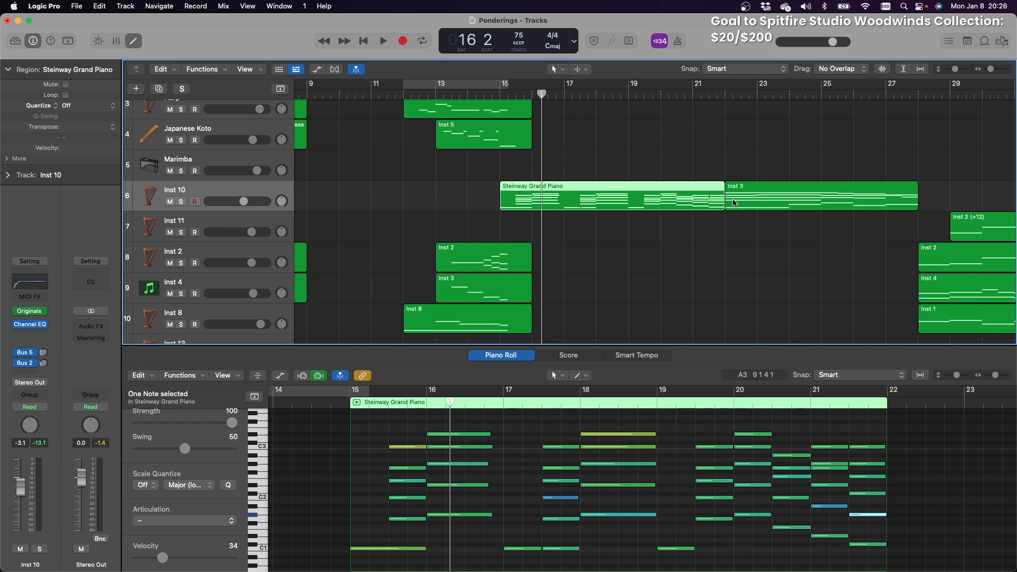
scroll(734, 203, left, 4)
scroll(733, 203, down, 5)
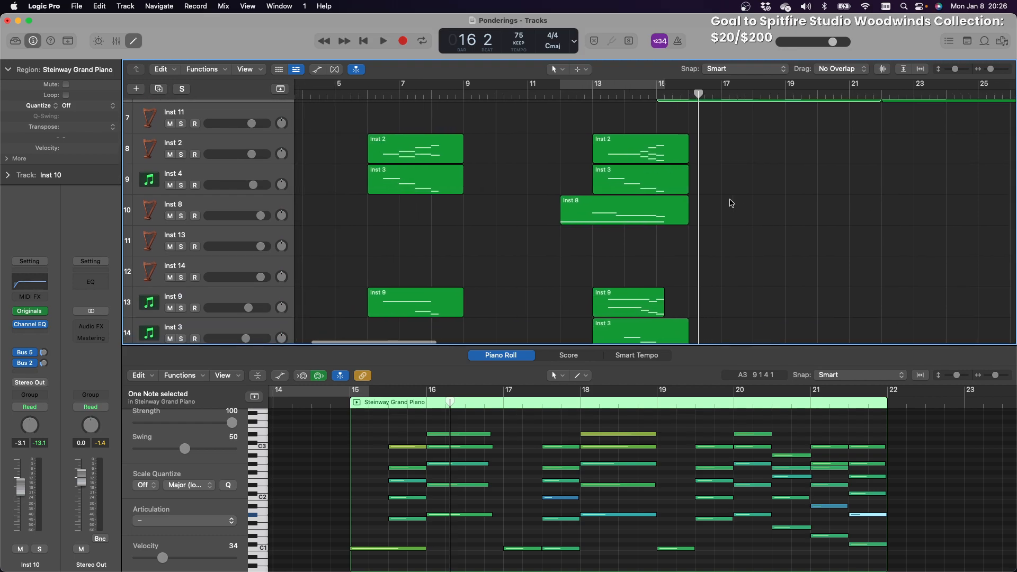
scroll(732, 203, up, 2)
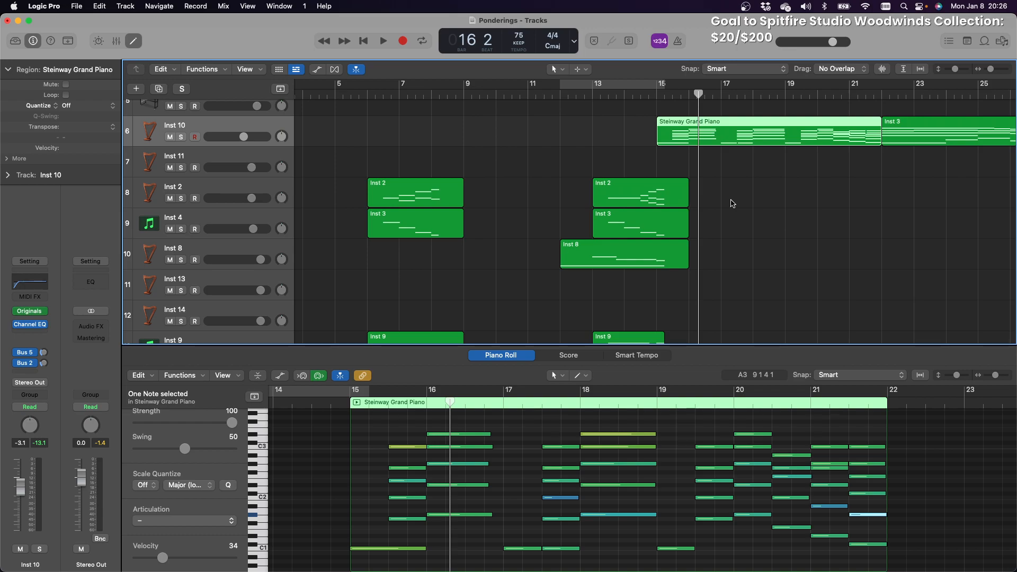
Play the arrangement from about bar 10 and stop in bar 15 to hear the join into the Steinway Grand Piano region
scroll(732, 204, up, 2)
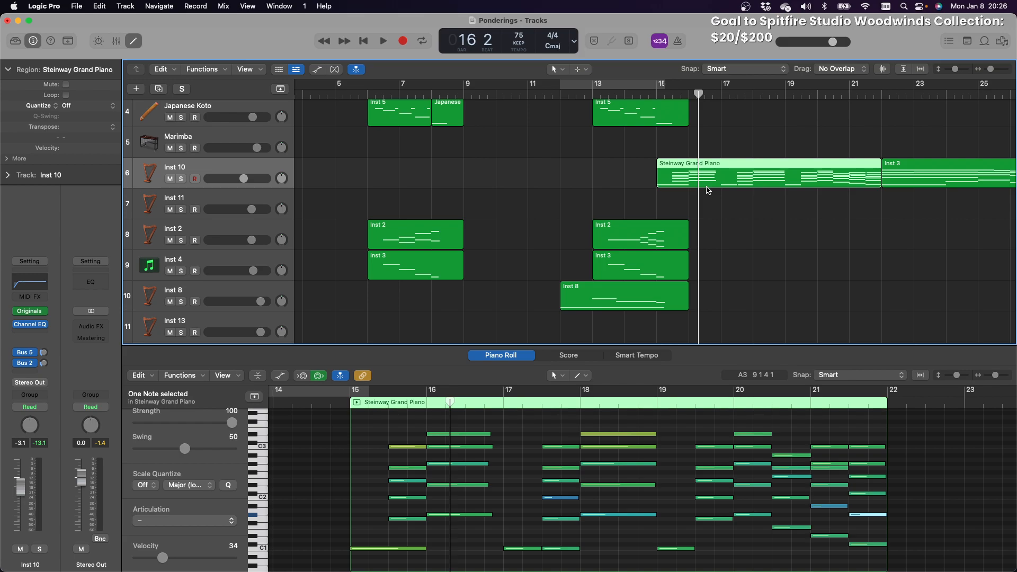
scroll(708, 190, down, 1)
scroll(709, 190, left, 3)
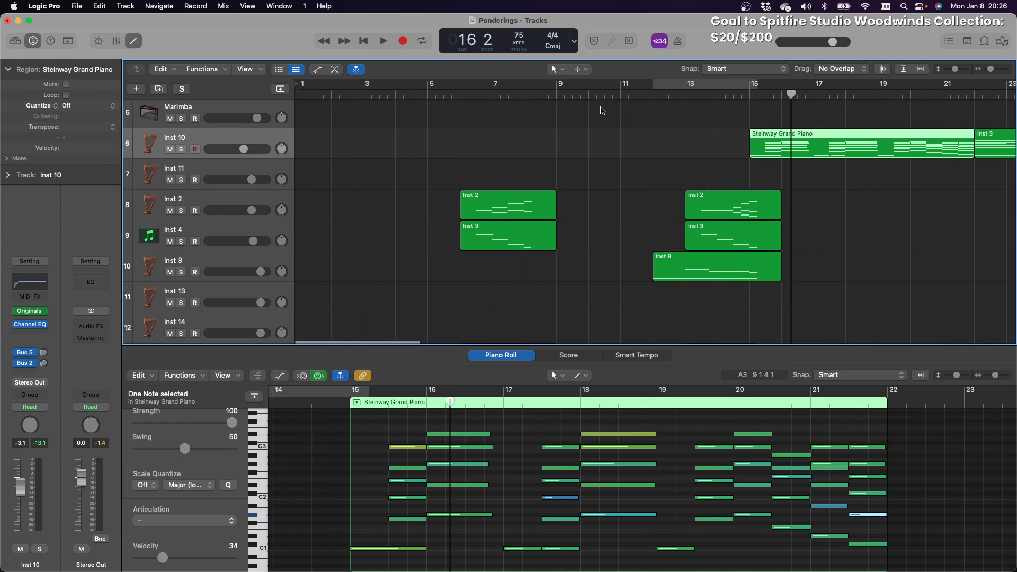
click(587, 92)
key(space)
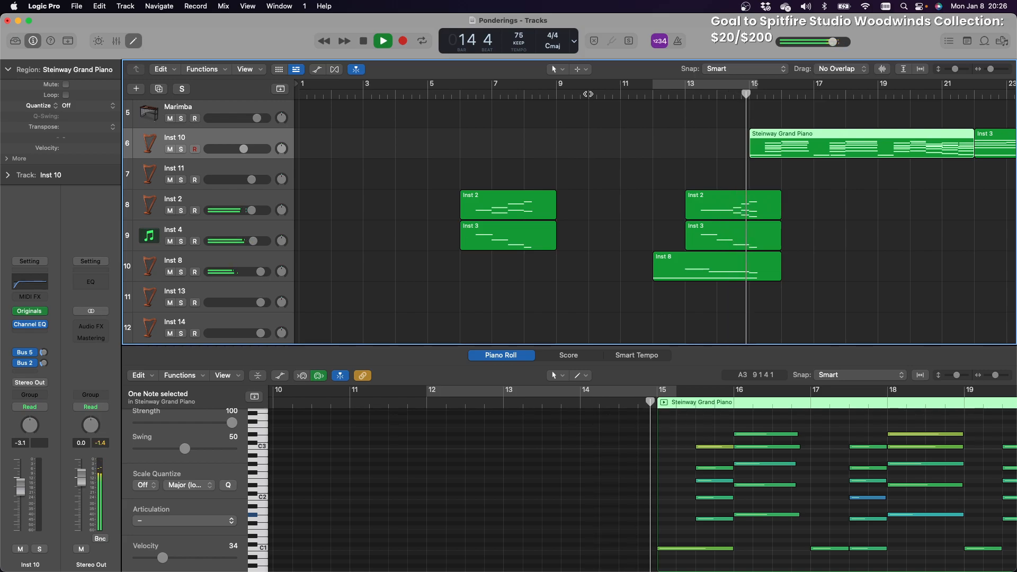
key(space)
scroll(655, 164, down, 5)
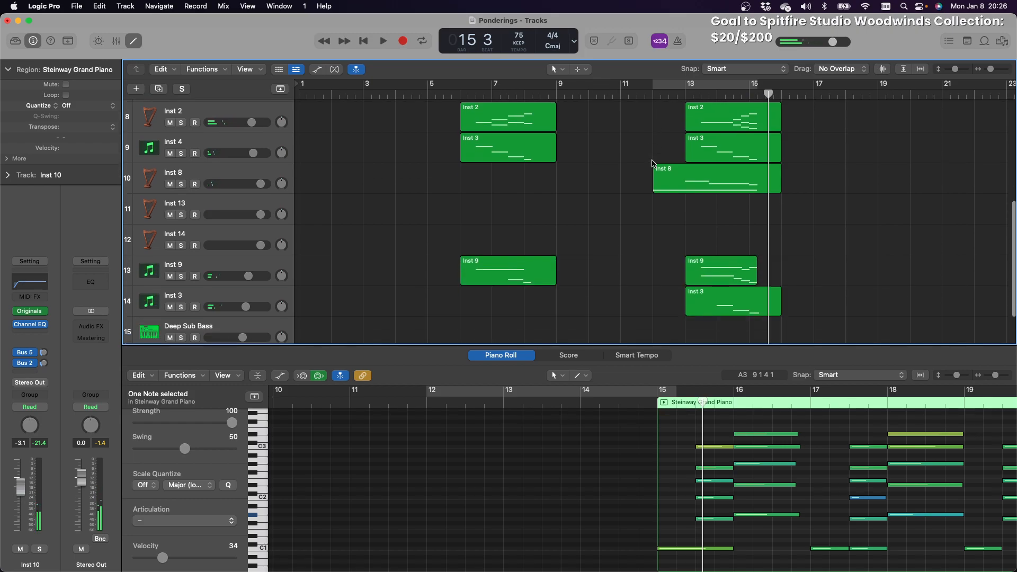
Transpose the Inst 9 region at bar 13 by -12 and play it with cycling on over bars 12 to 15
click(741, 215)
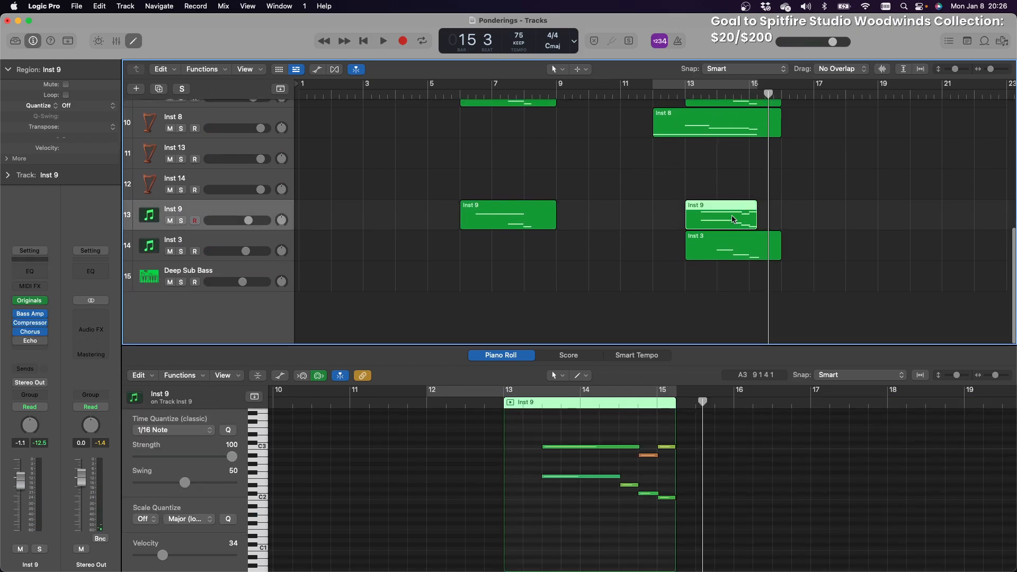
drag(541, 434, 698, 517)
click(567, 502)
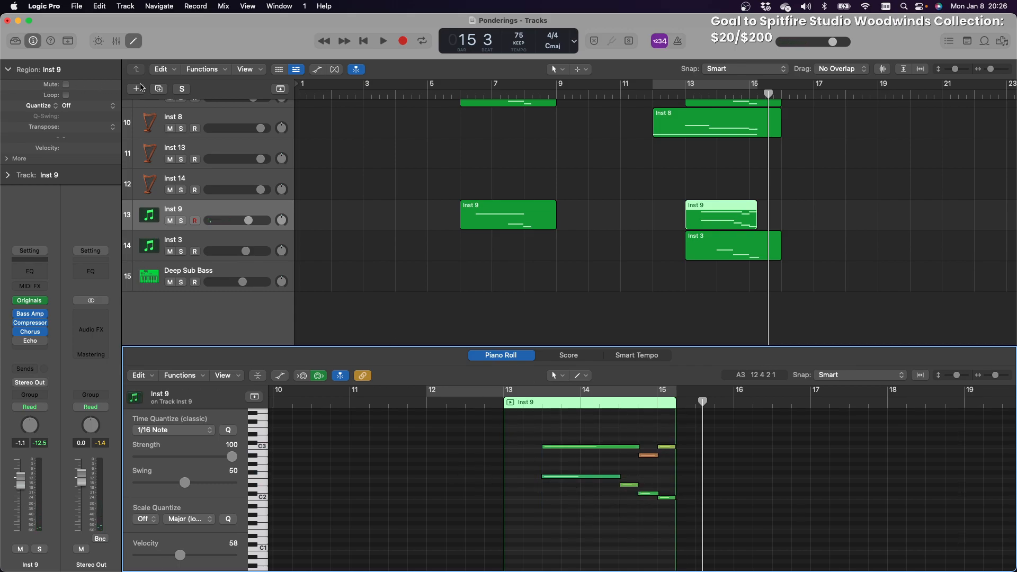
click(113, 127)
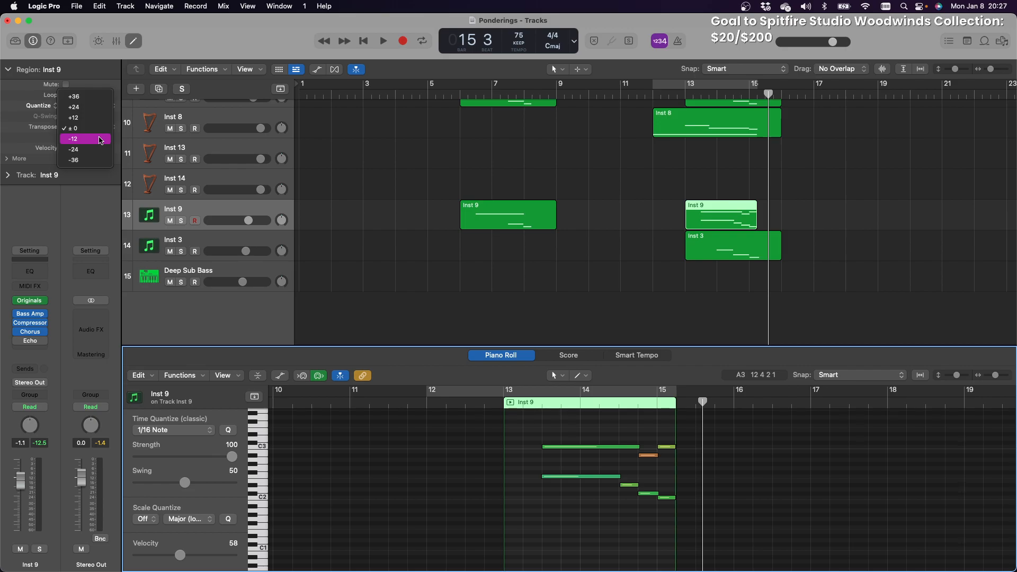
click(99, 139)
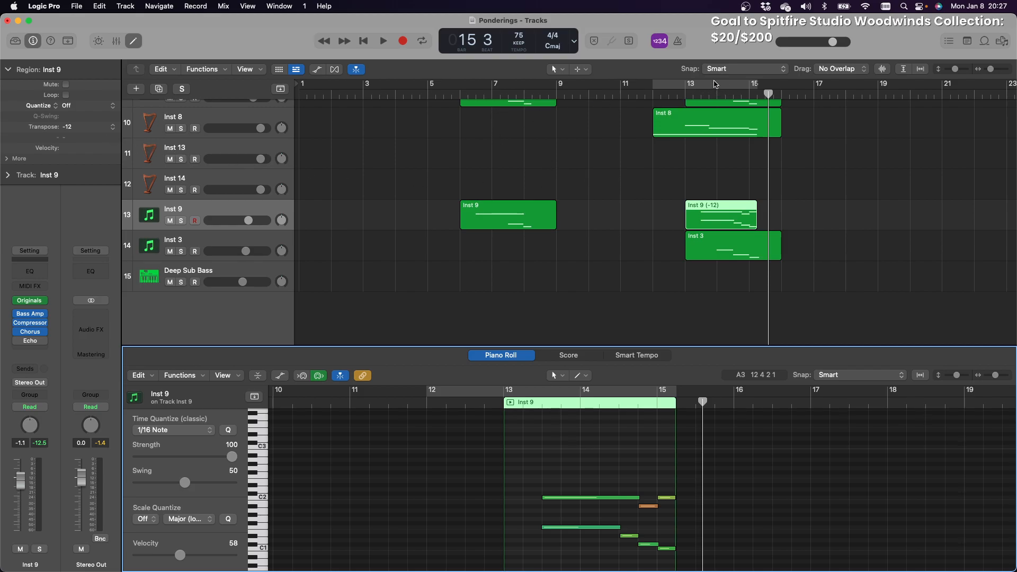
click(715, 85)
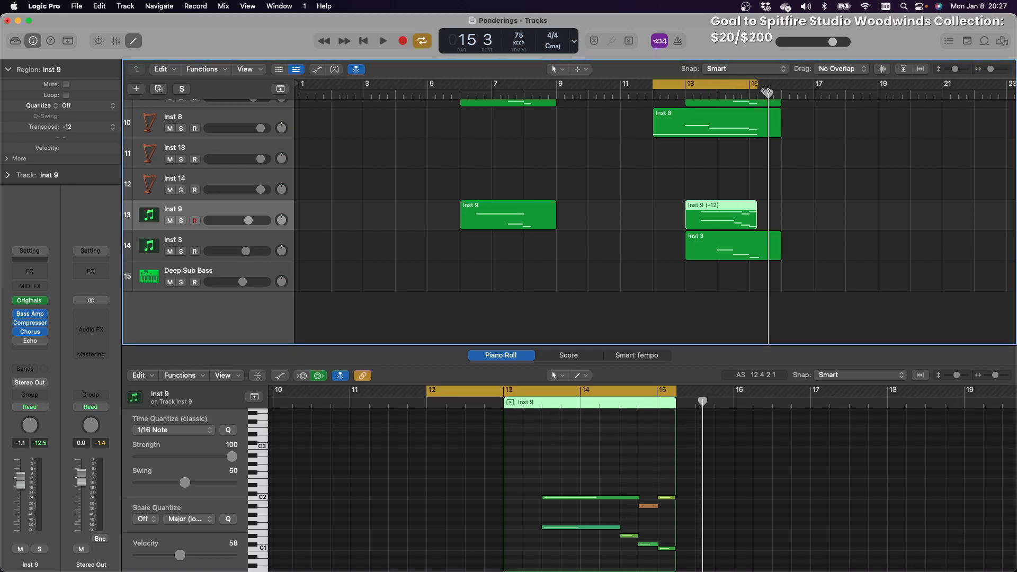
key(space)
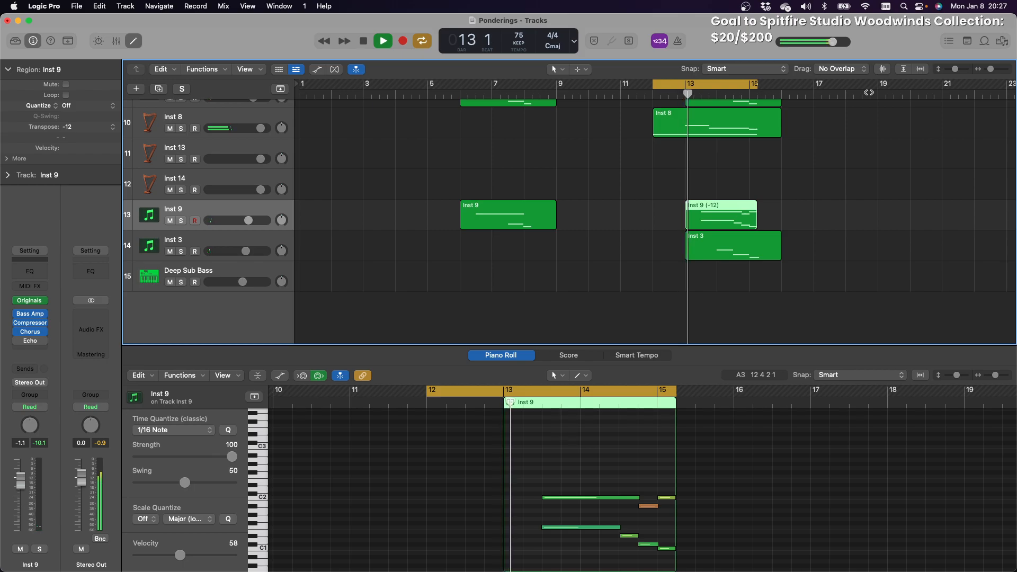
Solo Inst 2 and Inst 4, raise the Inst 2 volume to 1.3 dB, and clear the solos
scroll(730, 157, up, 3)
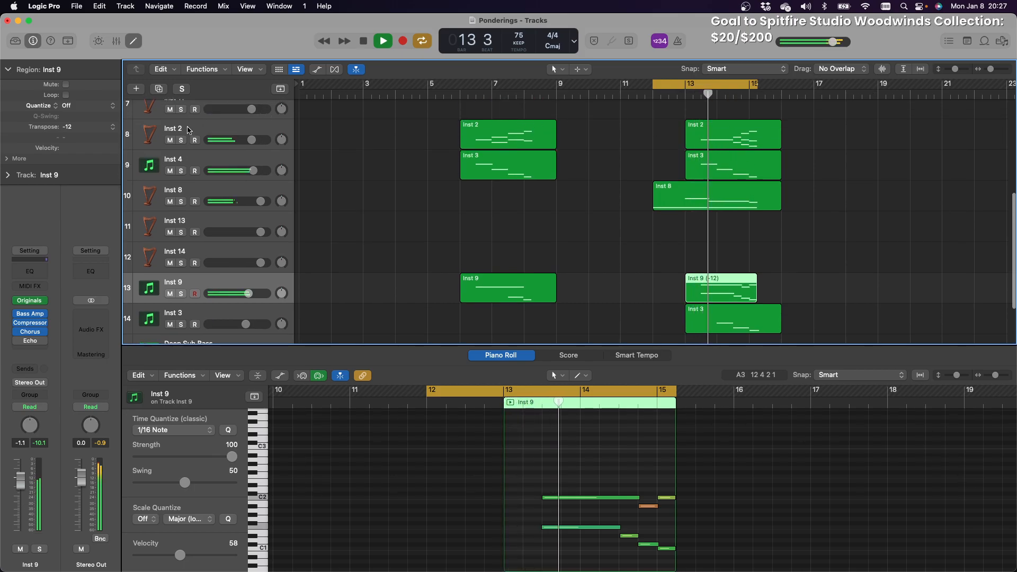
click(181, 140)
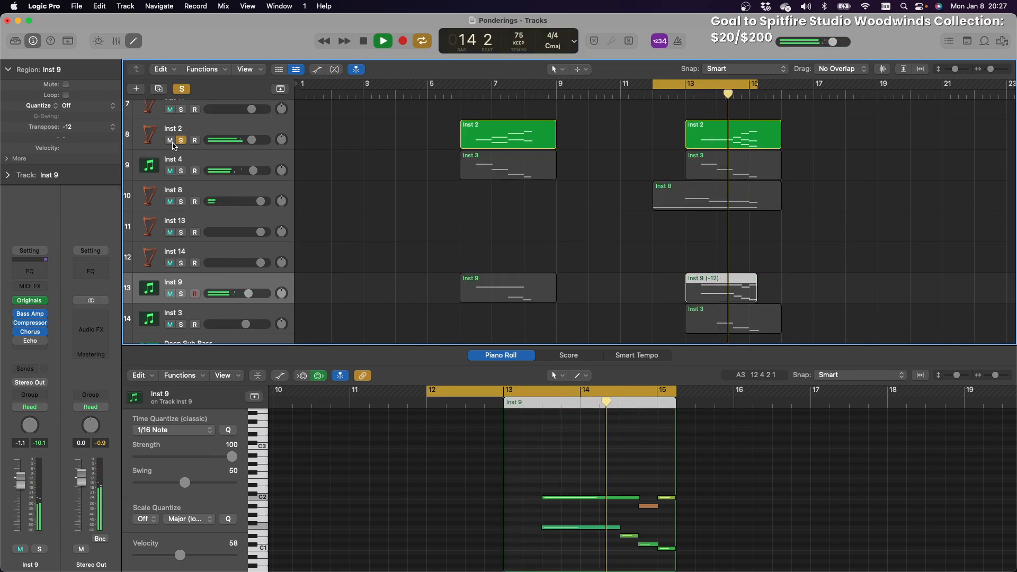
click(181, 170)
scroll(181, 170, right, 1)
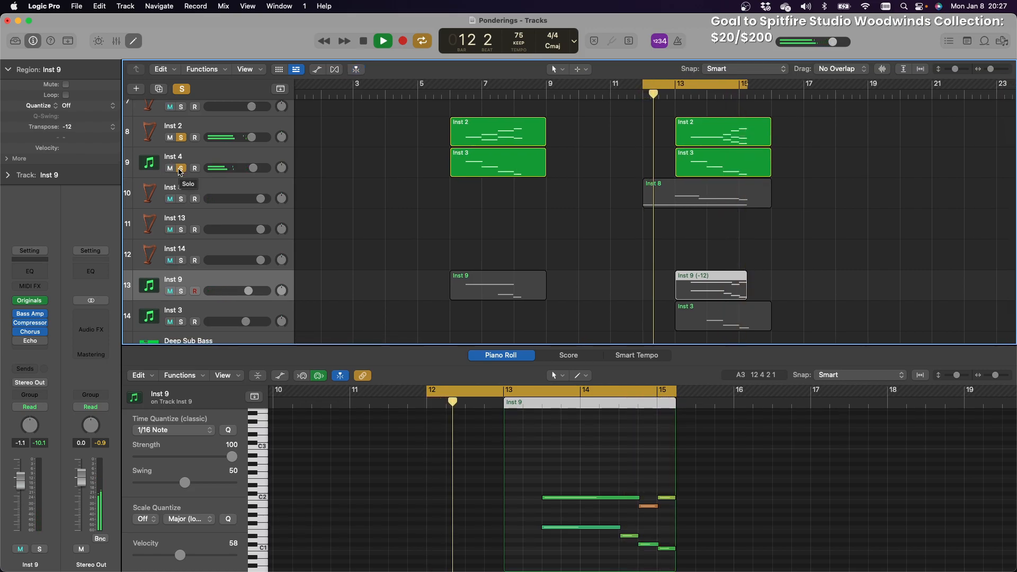
click(715, 131)
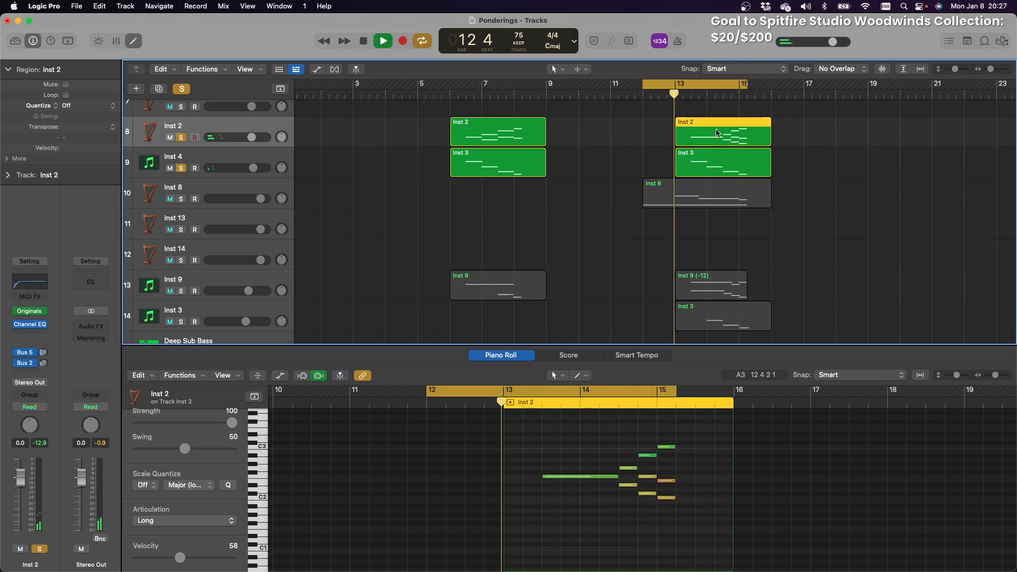
drag(252, 137, 257, 137)
scroll(263, 140, right, 1)
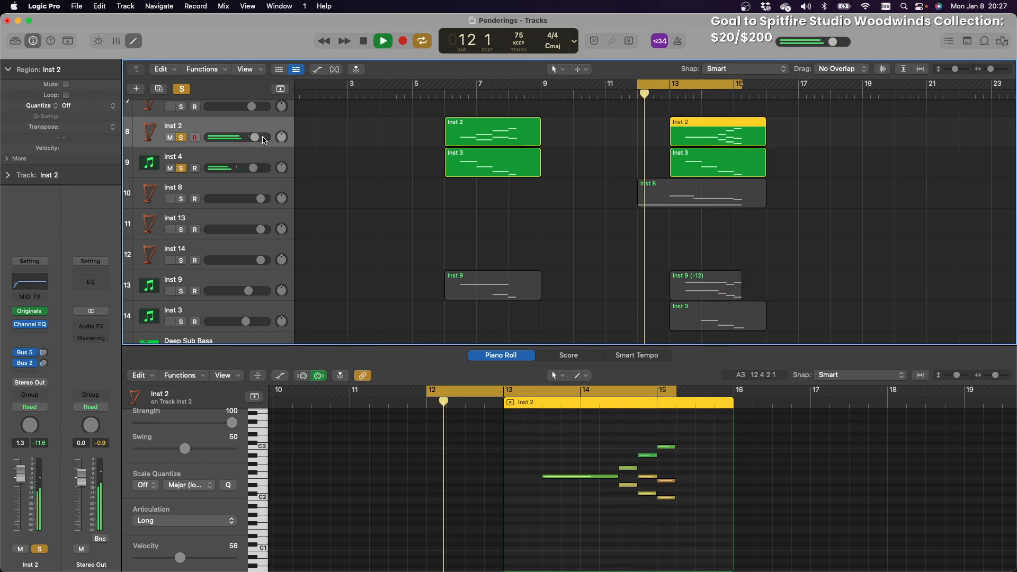
click(181, 92)
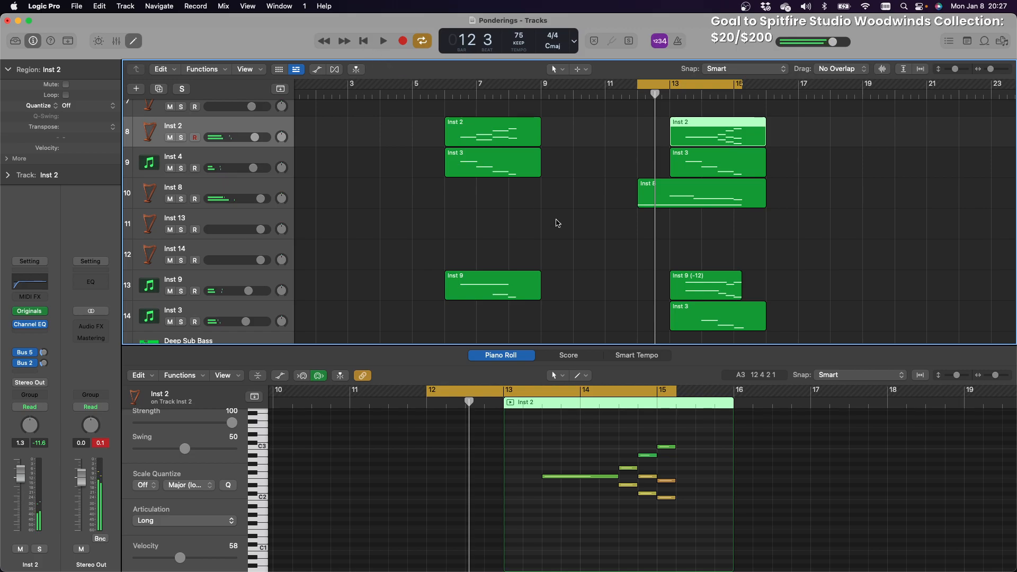
Delete the three upper-voice notes from the Inst 9 region at bar 13 and play the cycled passage
click(696, 291)
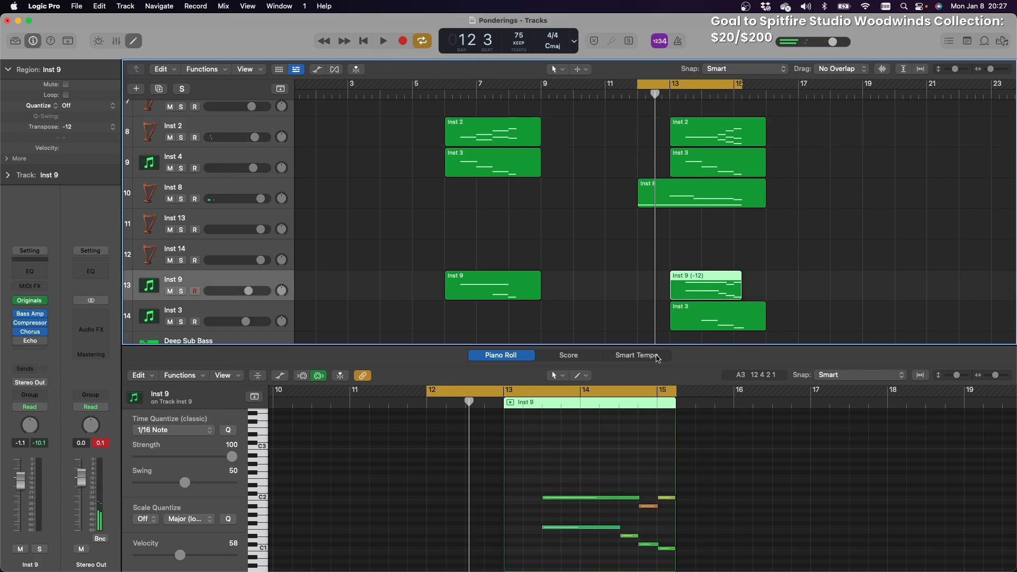
drag(546, 475, 674, 519)
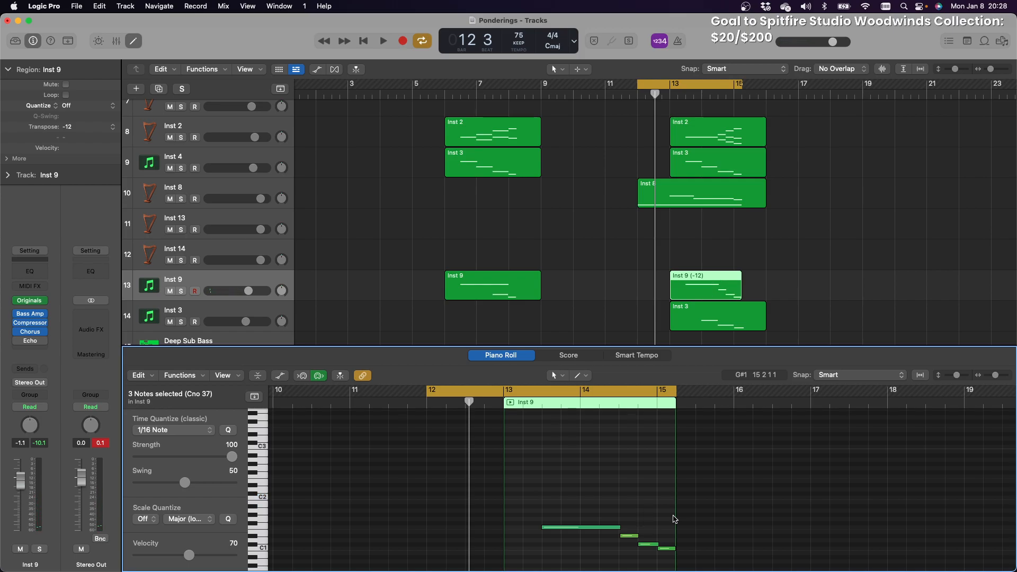
key(space)
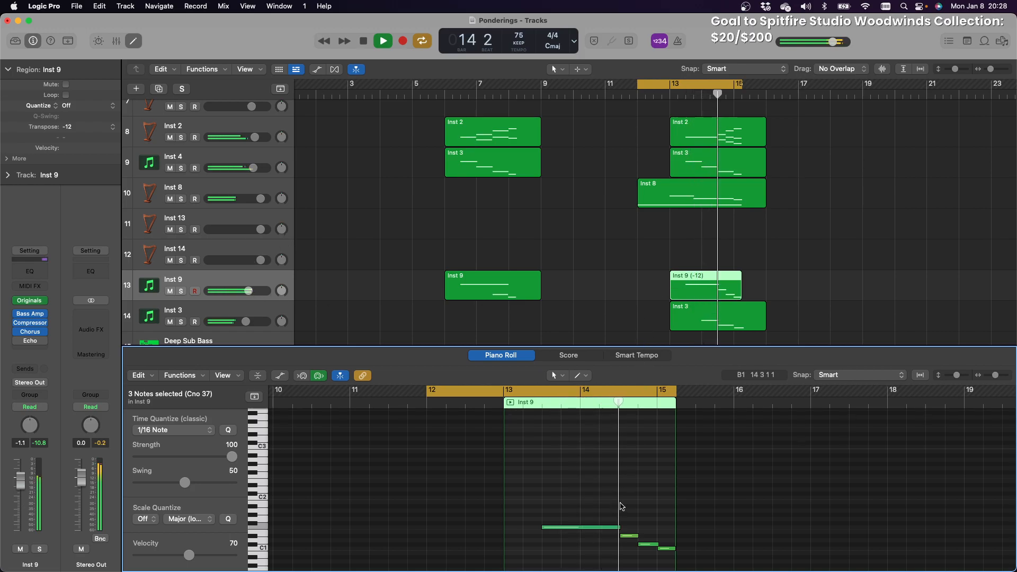
Audition the first two remaining Inst 9 notes and check the passage with Inst 4 briefly muted
click(568, 528)
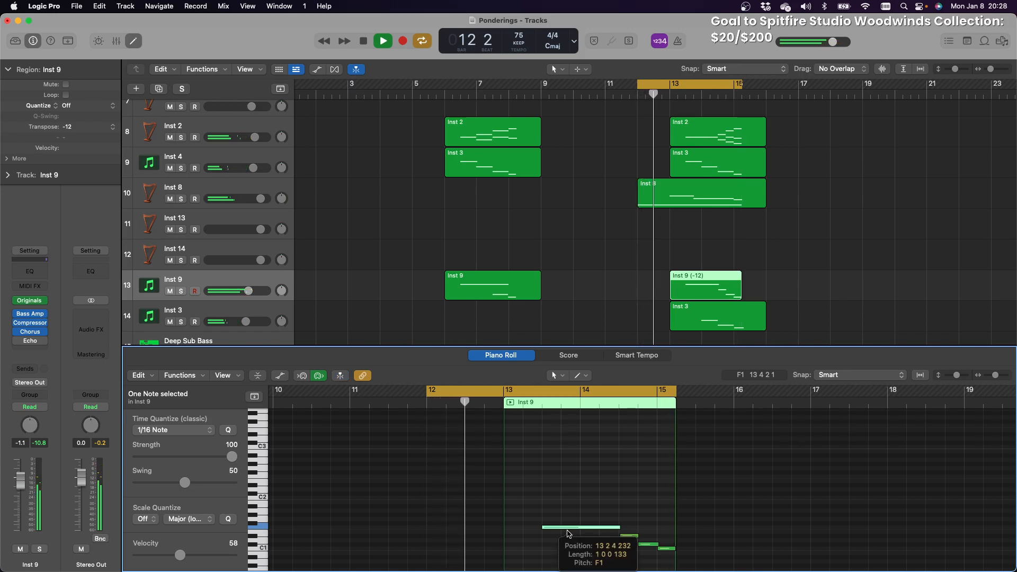
click(631, 537)
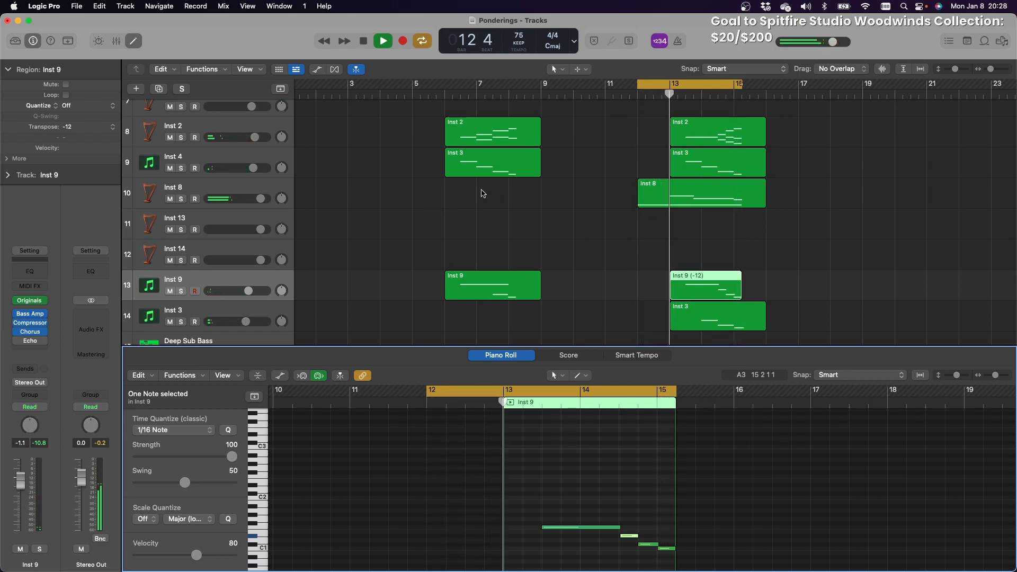
click(170, 168)
click(169, 168)
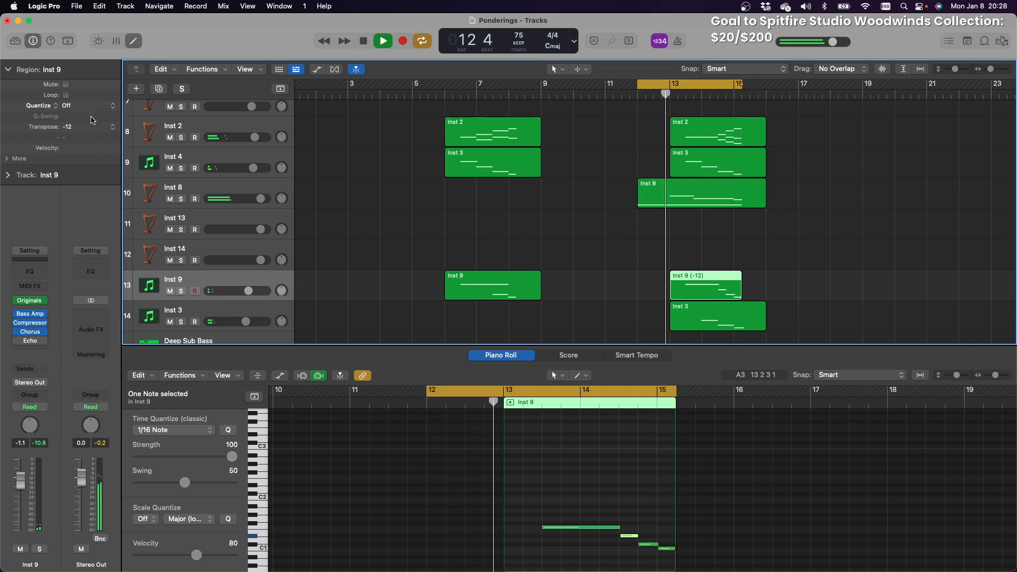
Reset the transposition of the Inst 9 region at bar 13 to 0 and stop playback
click(100, 126)
click(99, 121)
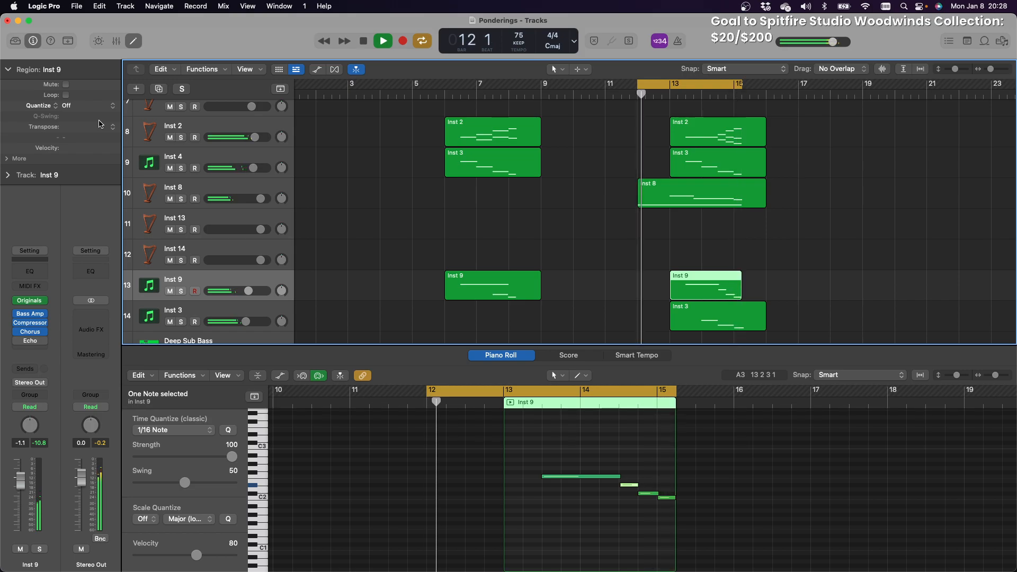
click(364, 42)
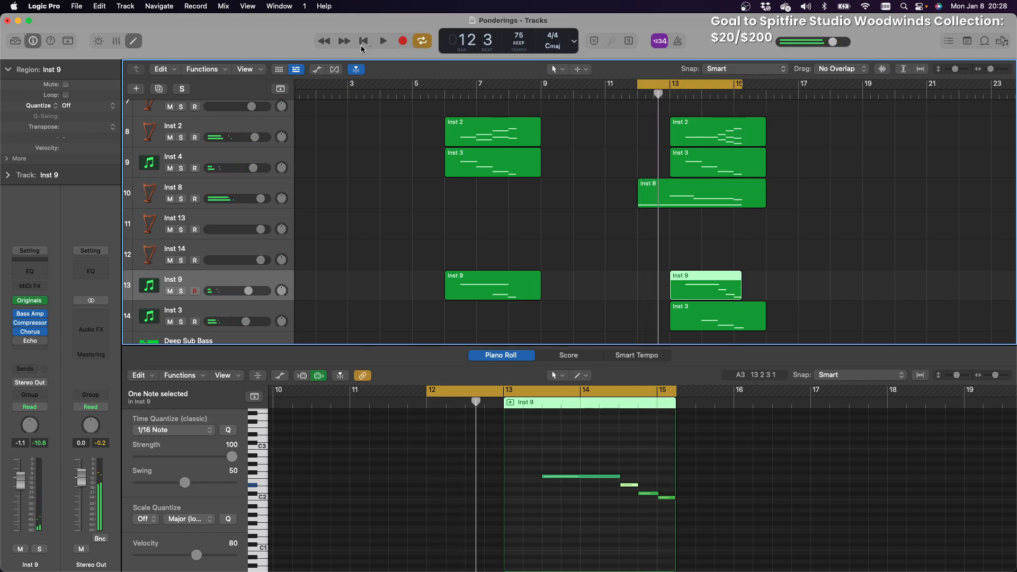
Compare the notes of the Inst 2 and Inst 9 regions at bar 13 and try out the Deep Sub Bass track's sound
click(706, 131)
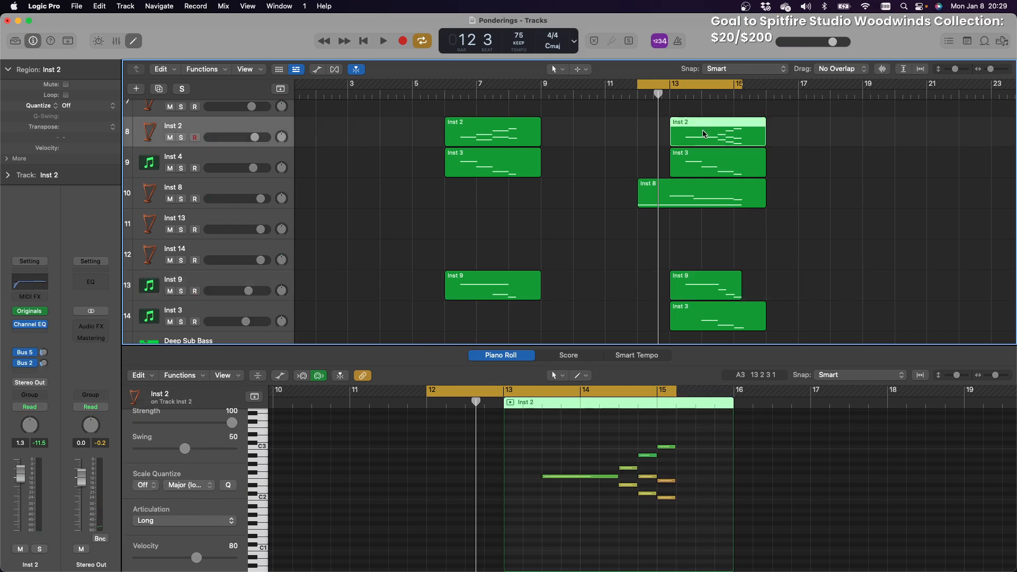
click(707, 274)
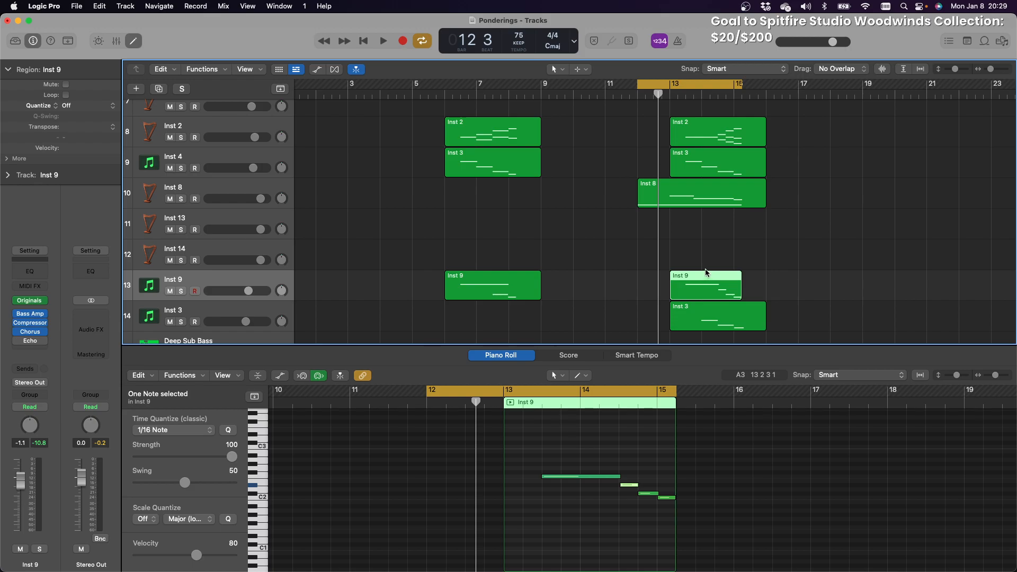
scroll(706, 266, down, 3)
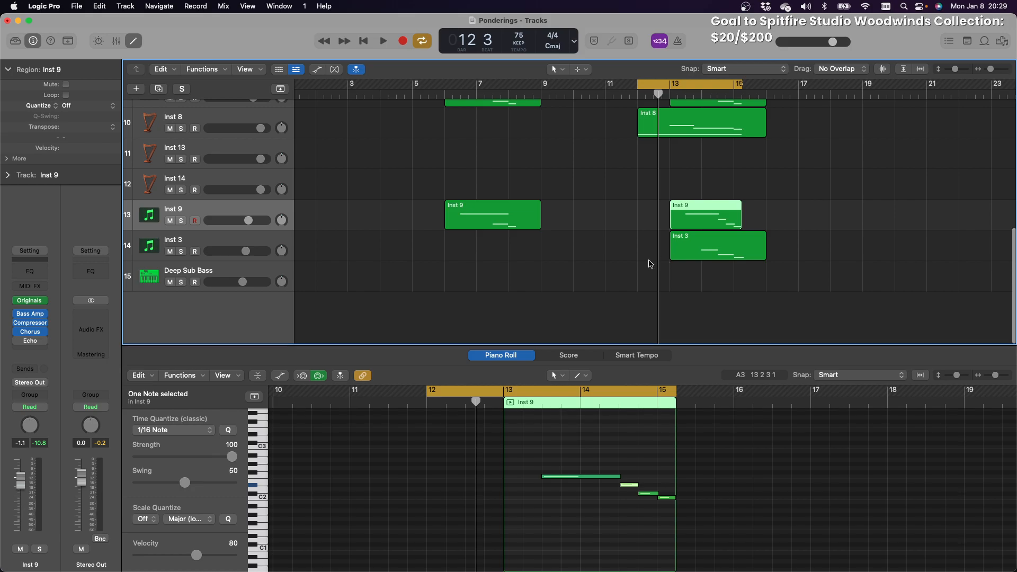
click(229, 269)
scroll(231, 267, right, 1)
scroll(229, 267, up, 1)
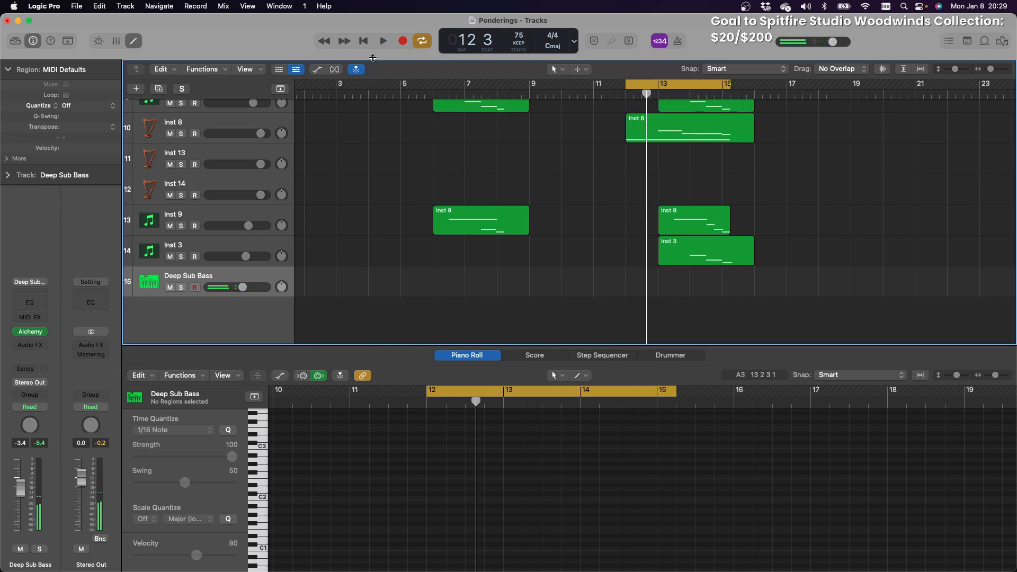
Play the passage from bar 12 and turn off cycling so playback continues past bar 15
click(384, 42)
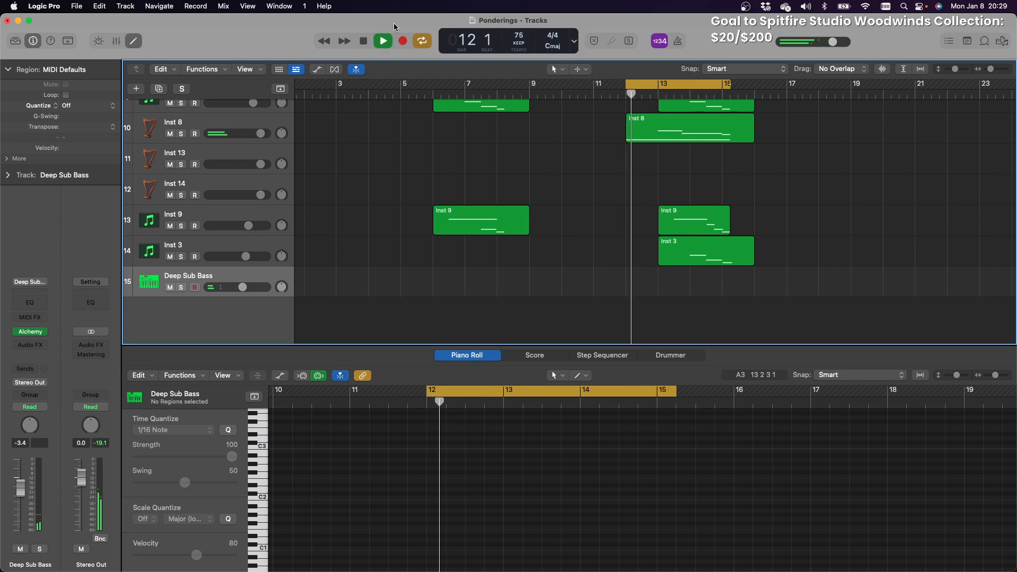
click(681, 84)
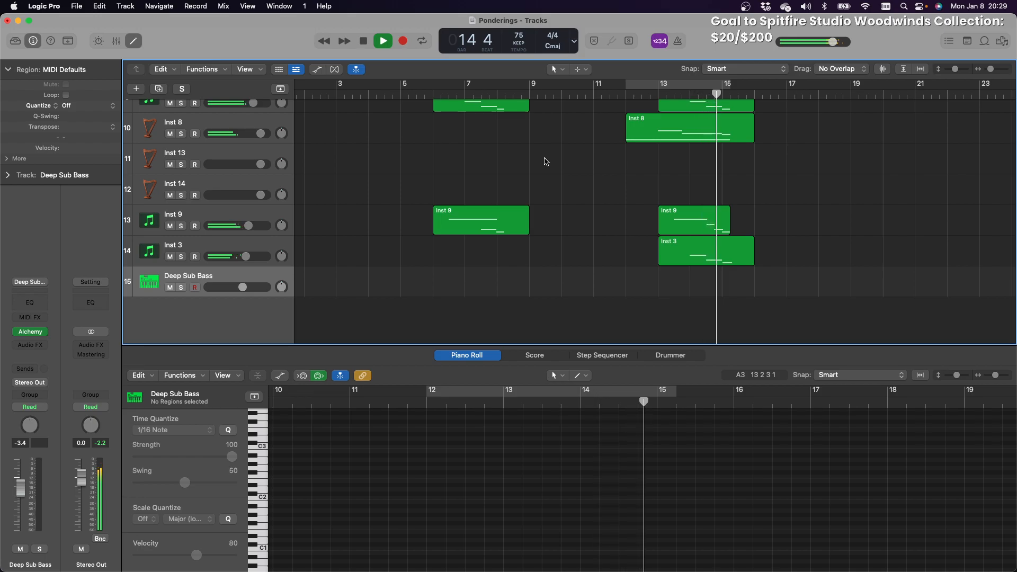
scroll(689, 223, up, 10)
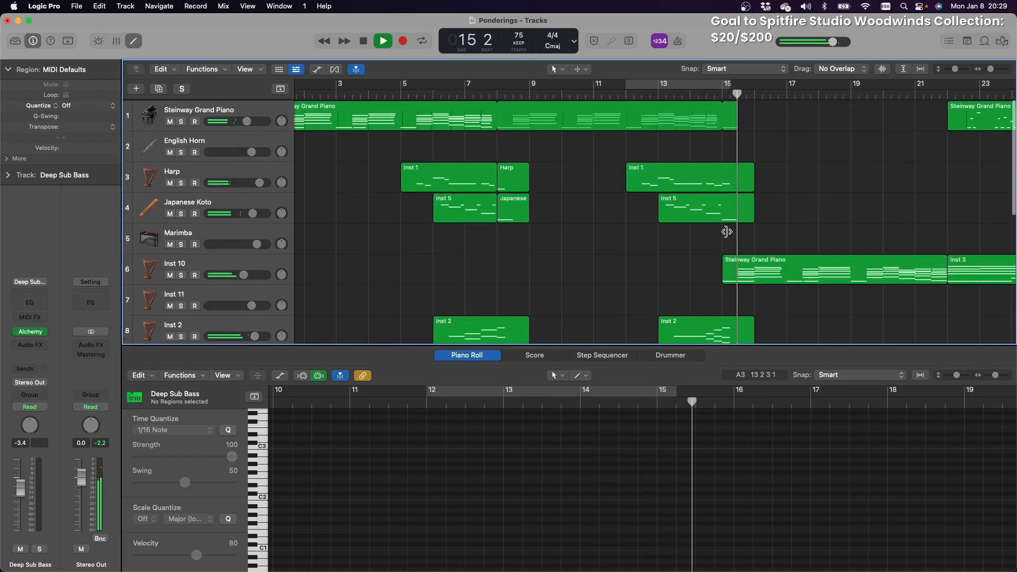
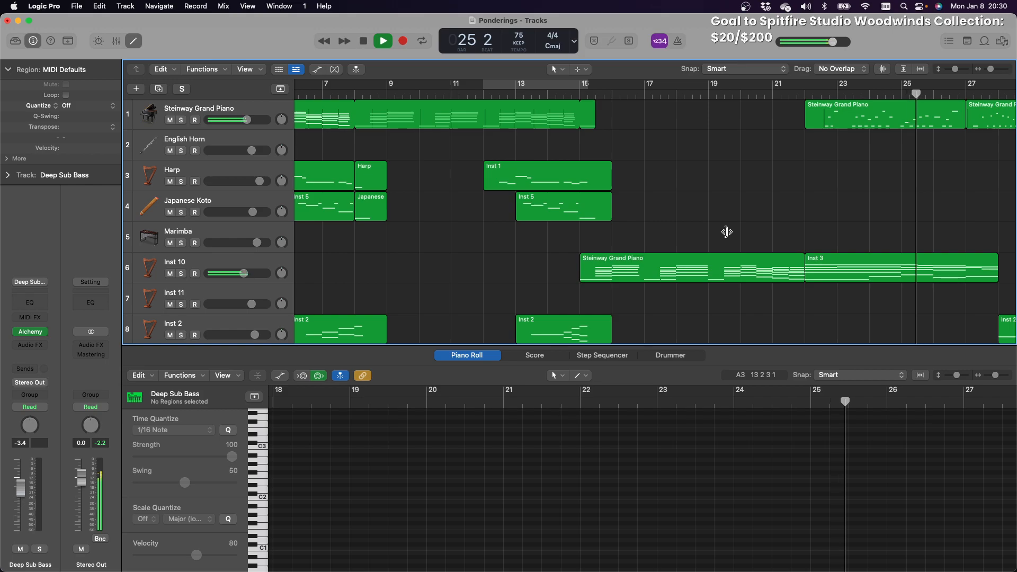
Follow the playback from bar 25 into the section at bar 28, examining the regions across the tracks
scroll(694, 212, right, 10)
scroll(689, 211, down, 3)
scroll(687, 210, up, 3)
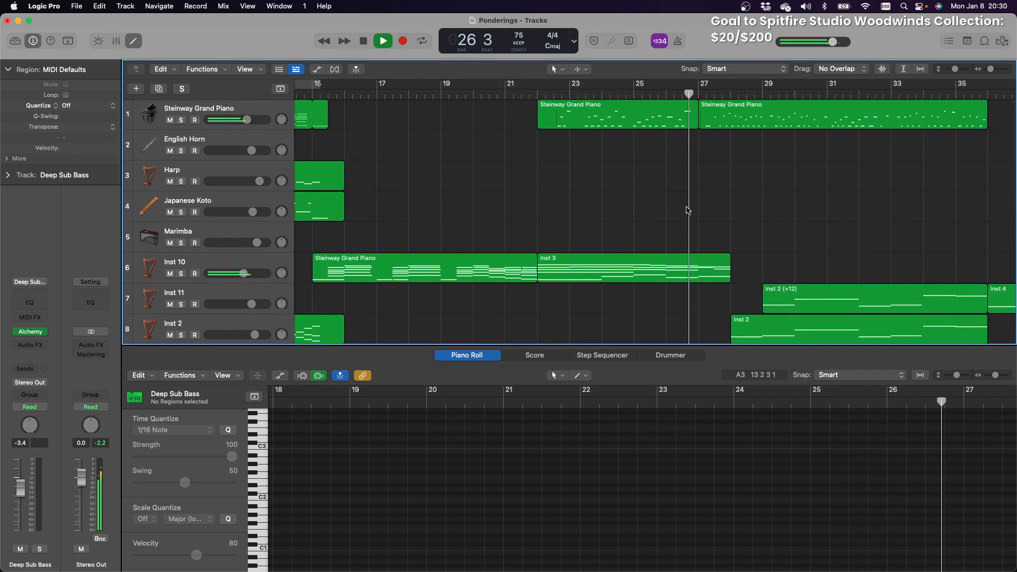
scroll(687, 211, down, 7)
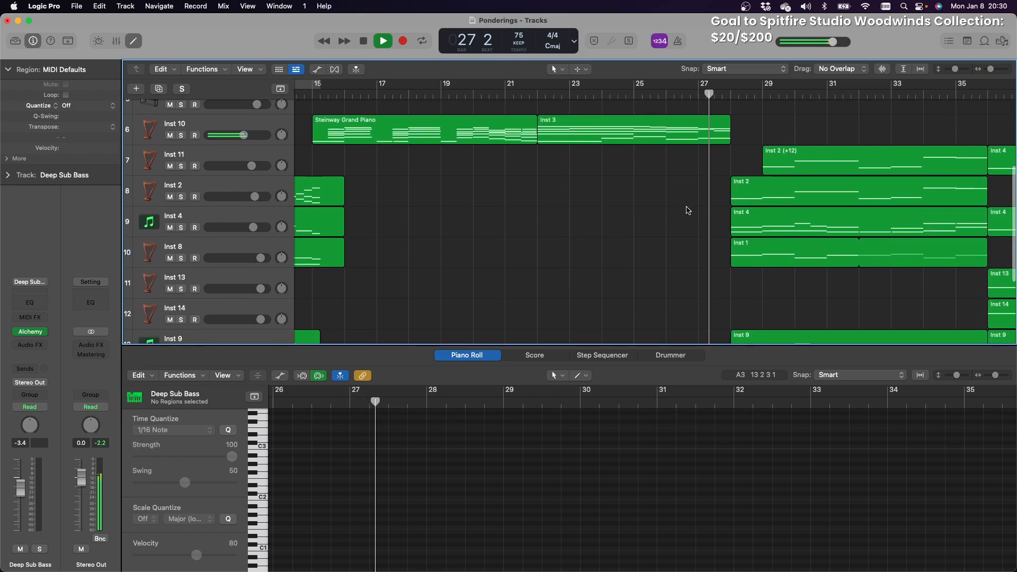
scroll(688, 210, down, 3)
scroll(687, 210, up, 5)
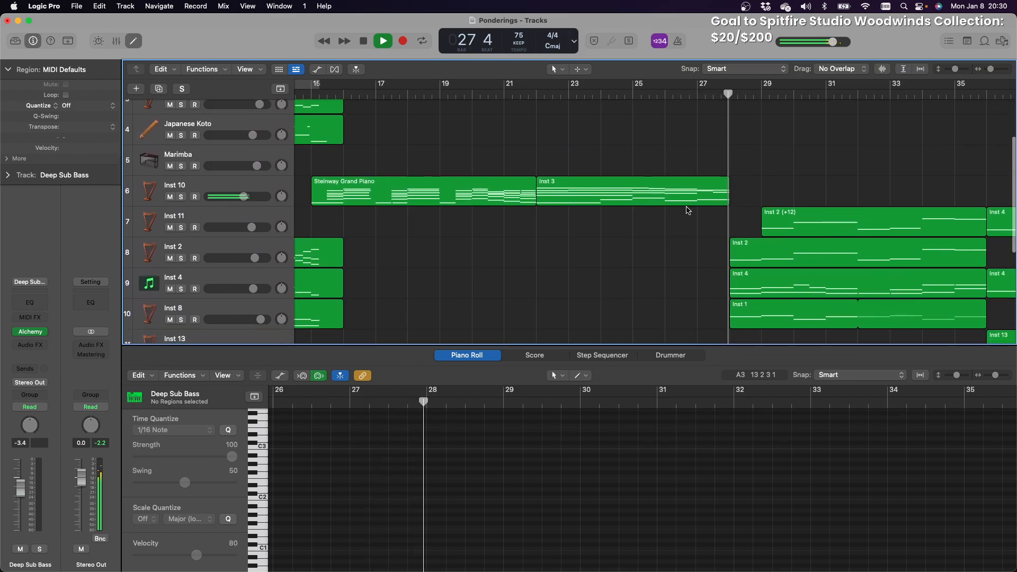
scroll(687, 210, right, 5)
scroll(688, 210, left, 3)
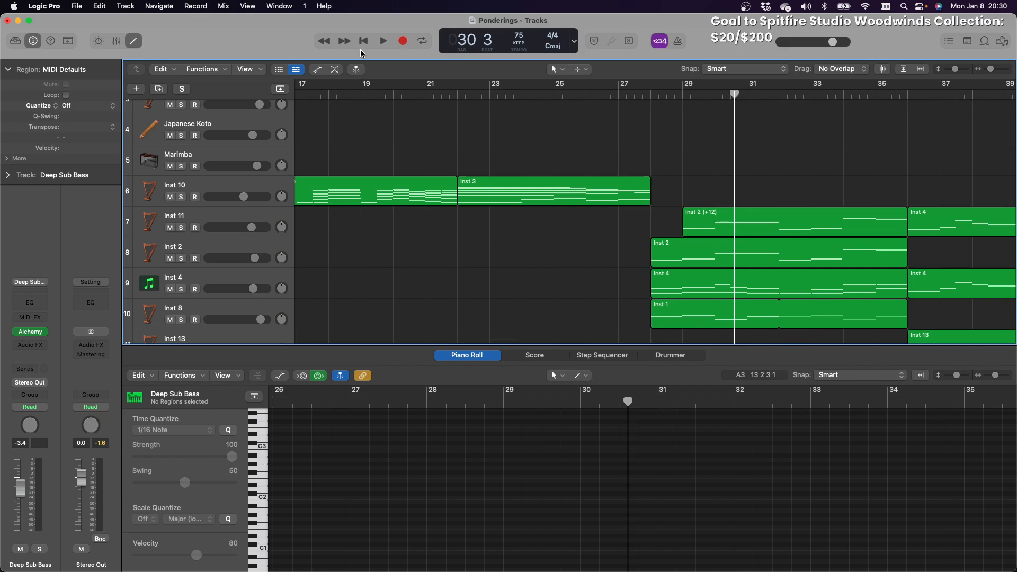
Replay the section starting at bar 28 and listen through to bar 36
click(653, 93)
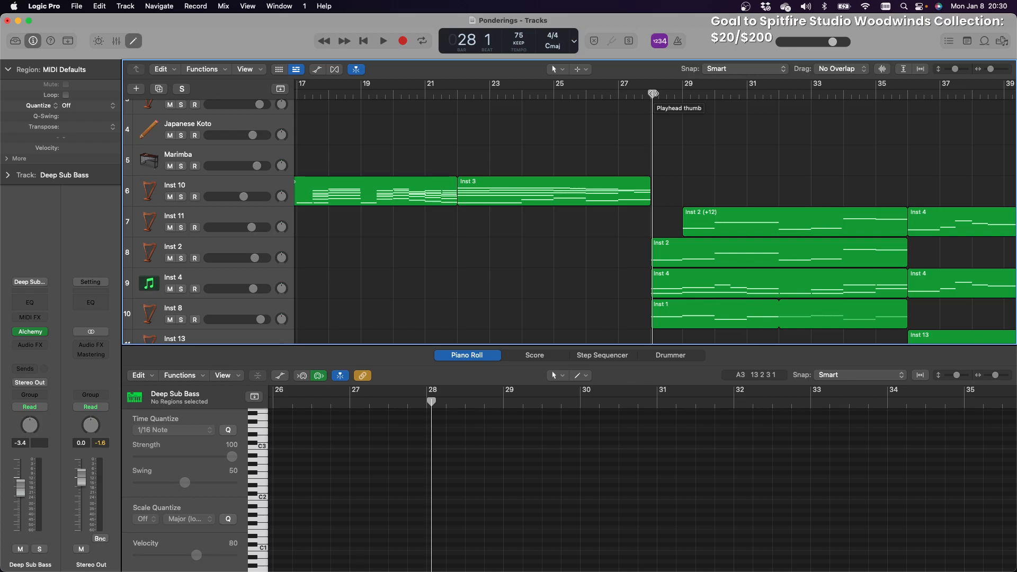
key(space)
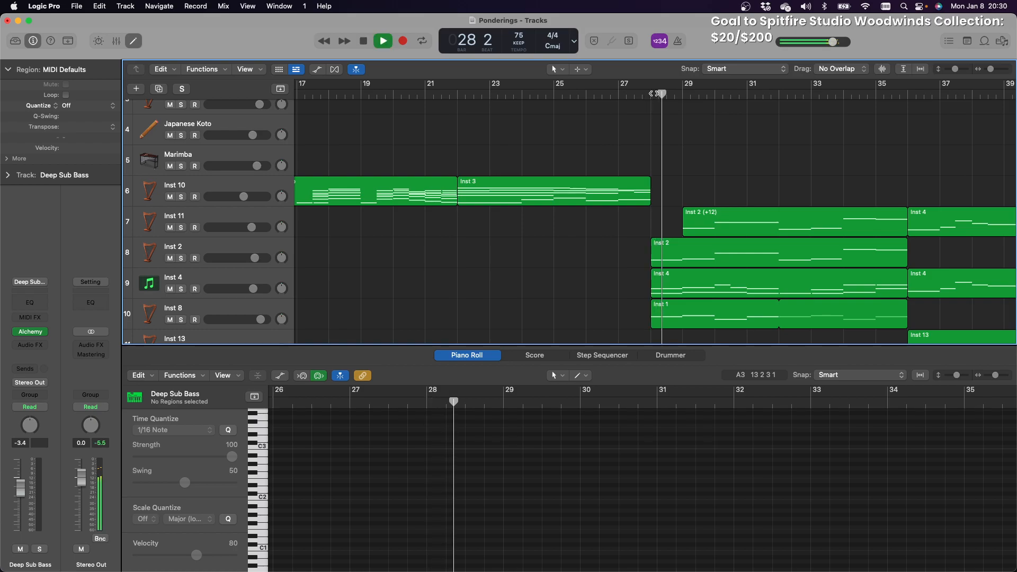
click(650, 94)
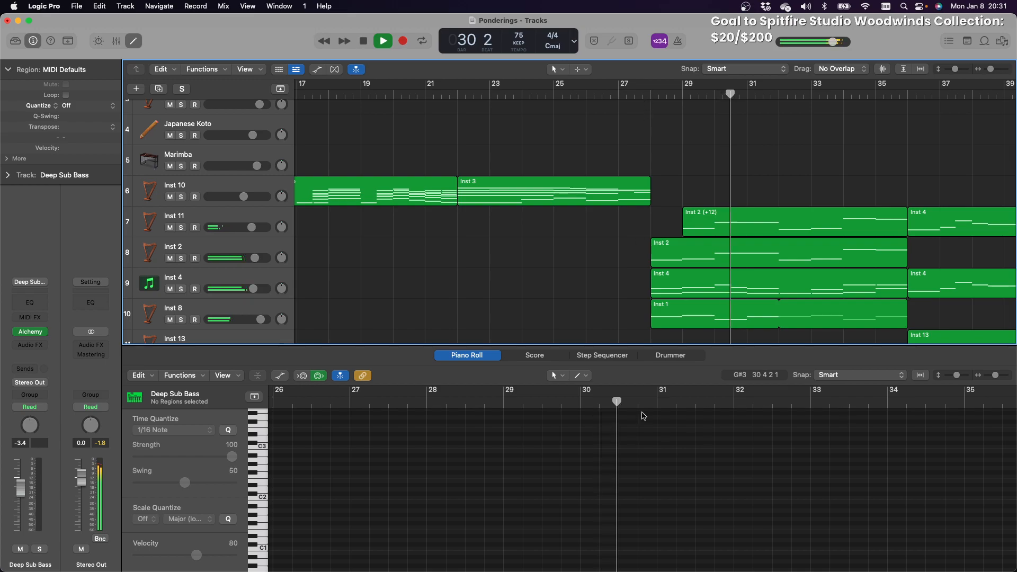
mouse_move(621, 571)
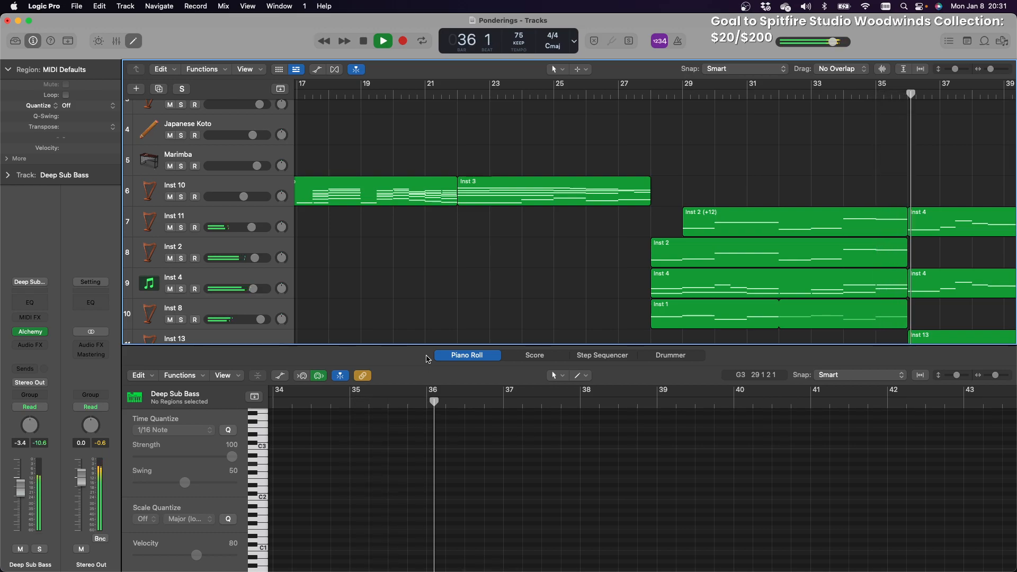
Follow the regions from bar 36 down to the Deep Sub Bass track, listen through to bar 49 and stop playback
scroll(467, 310, right, 10)
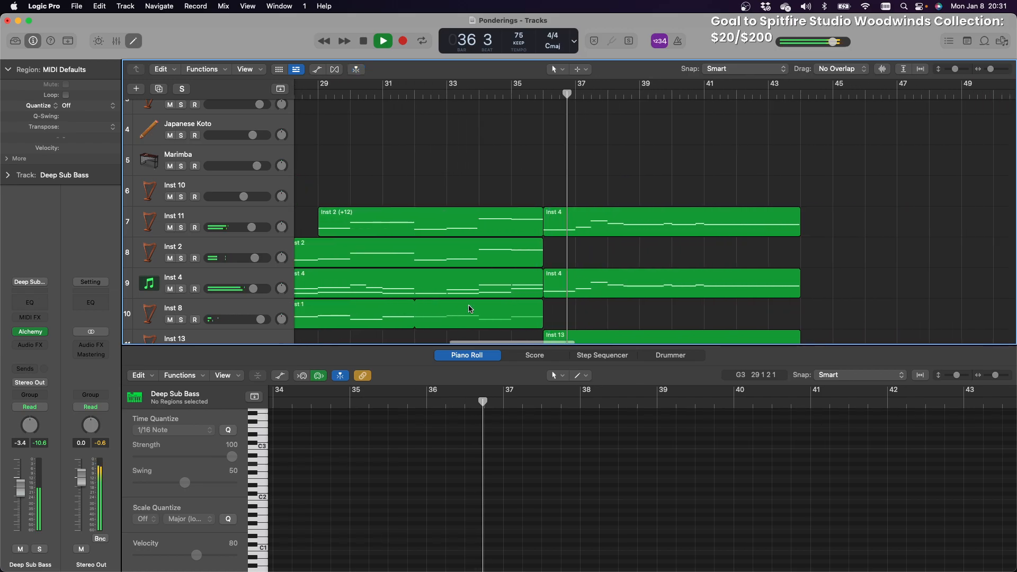
scroll(468, 309, down, 8)
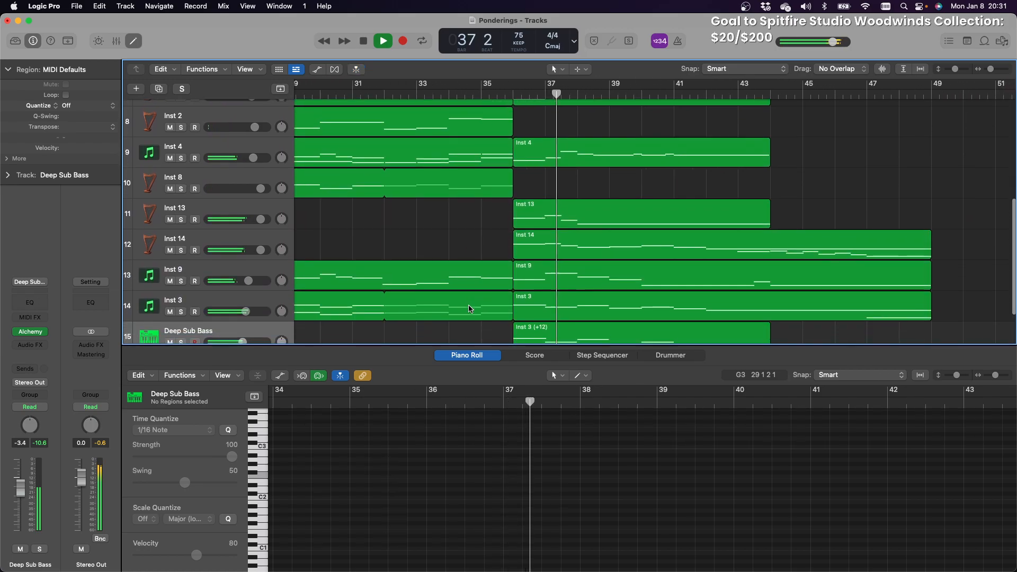
scroll(469, 309, down, 2)
scroll(469, 307, right, 2)
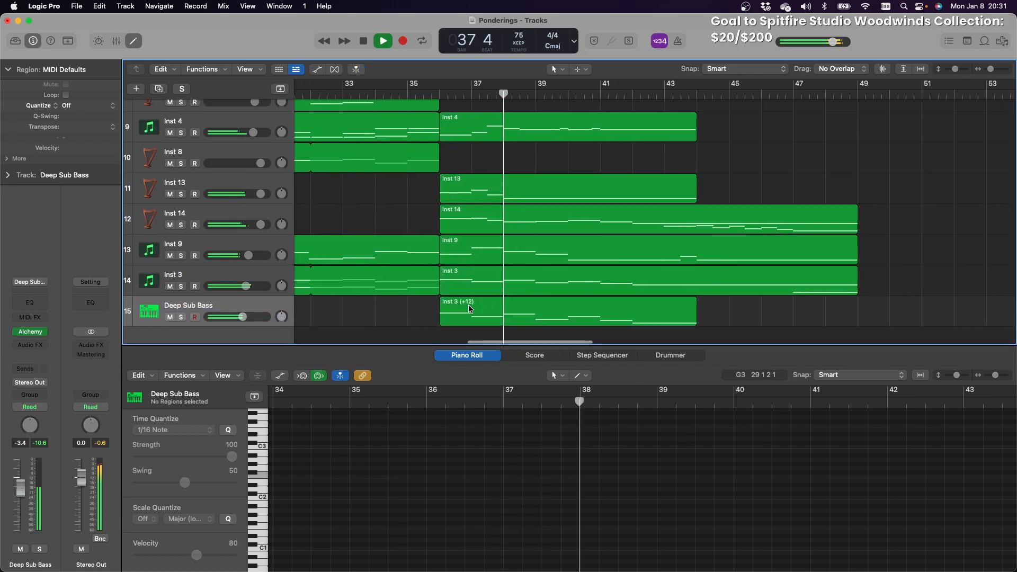
scroll(468, 307, right, 2)
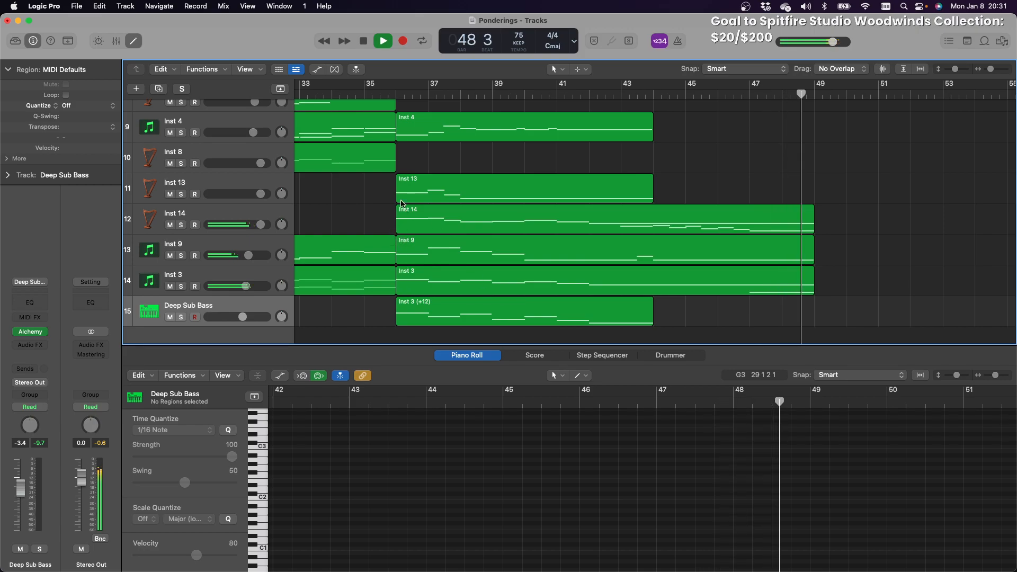
click(364, 41)
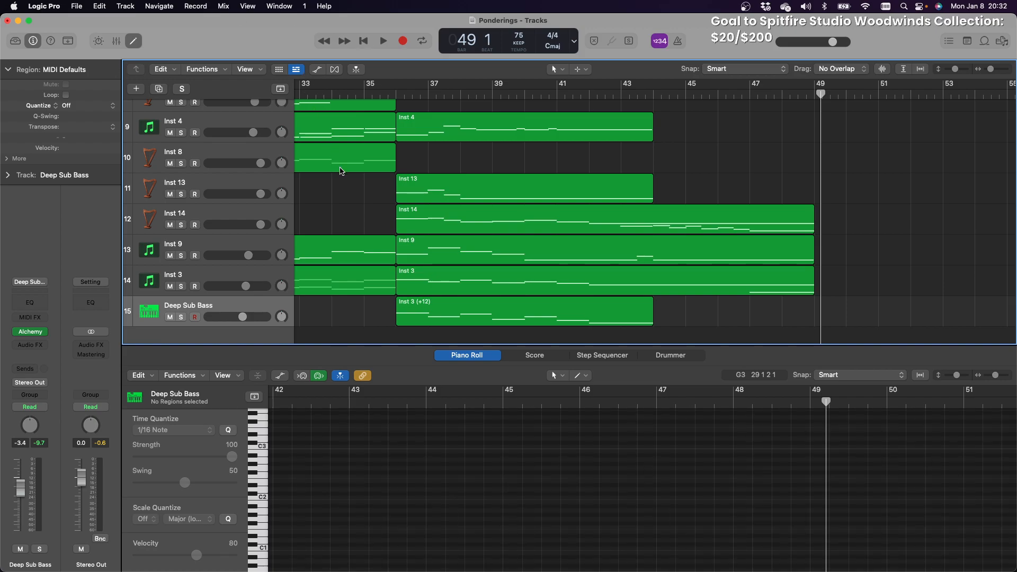
Look back over the regions from bar 28 onward and save the Ponderings project
scroll(390, 250, left, 5)
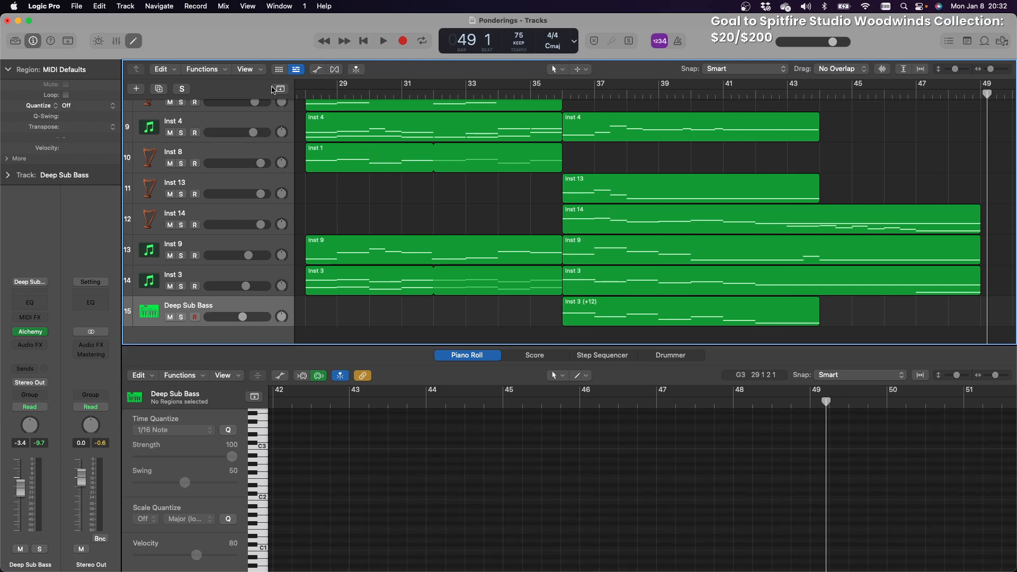
scroll(272, 89, down, 1)
click(77, 7)
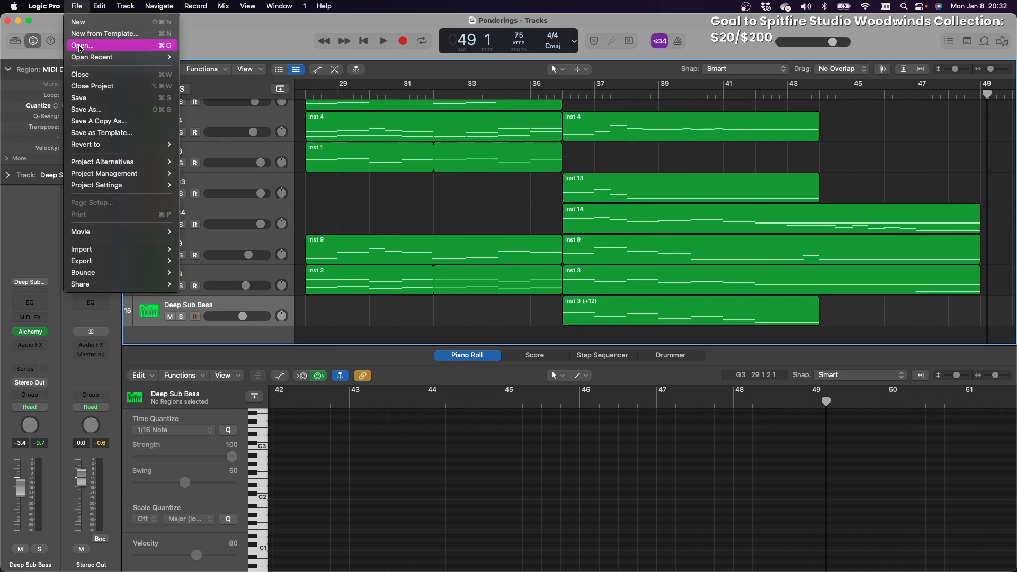
click(83, 100)
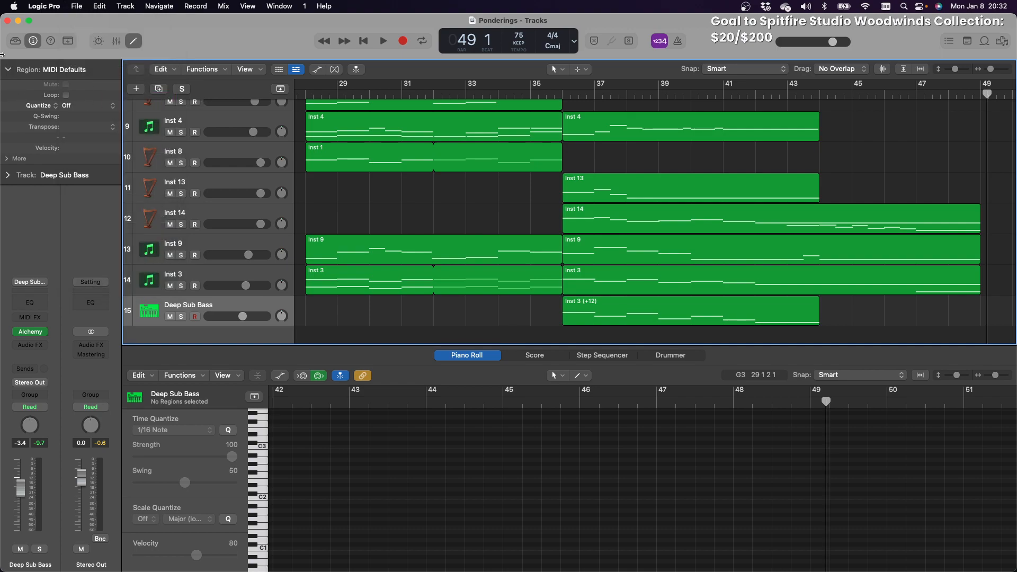
Close the Ponderings project and open the Disconcerting project from the Logic Pro X Projects folder
click(7, 20)
click(75, 7)
mouse_move(78, 61)
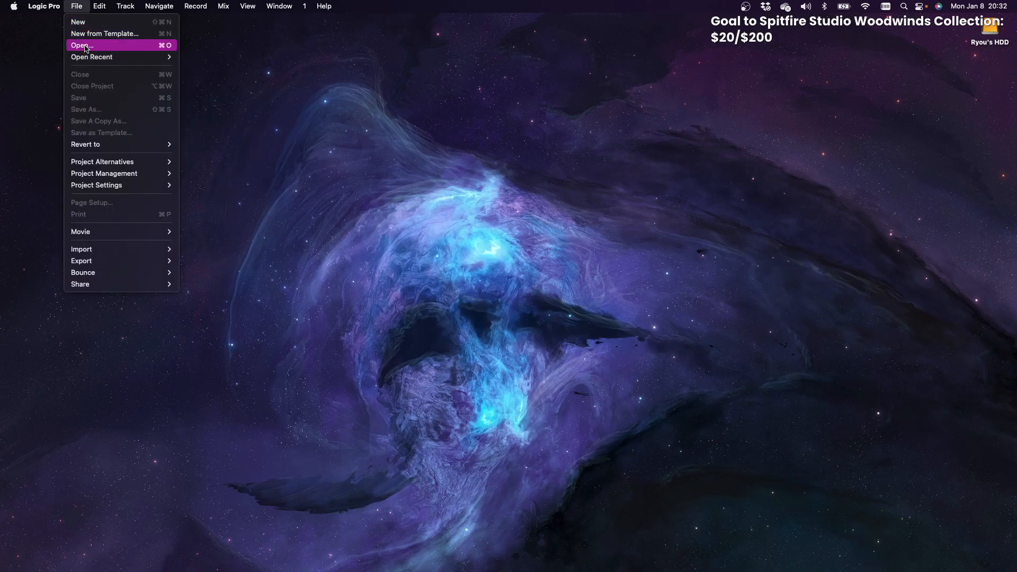
click(86, 47)
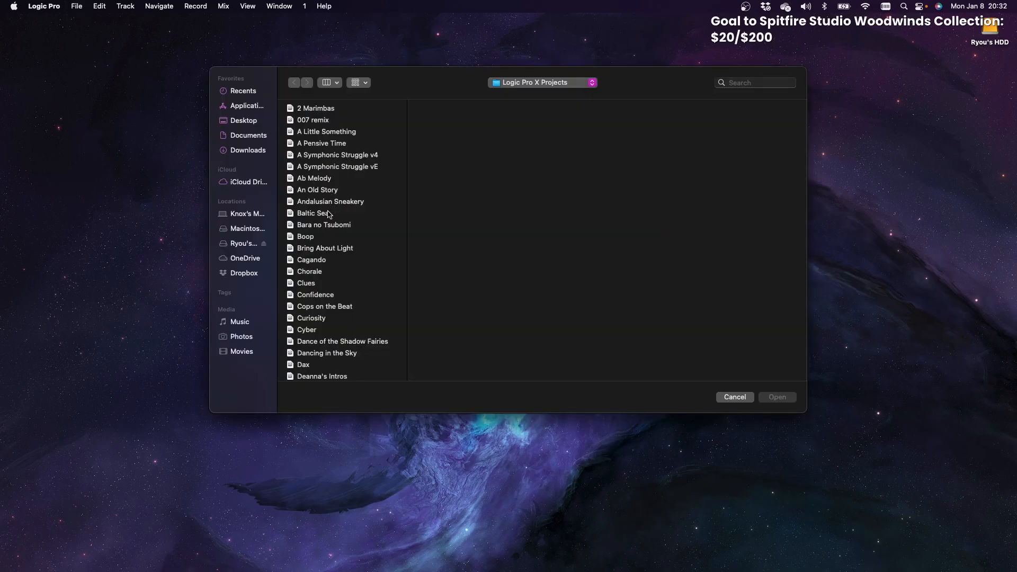
scroll(331, 213, down, 10)
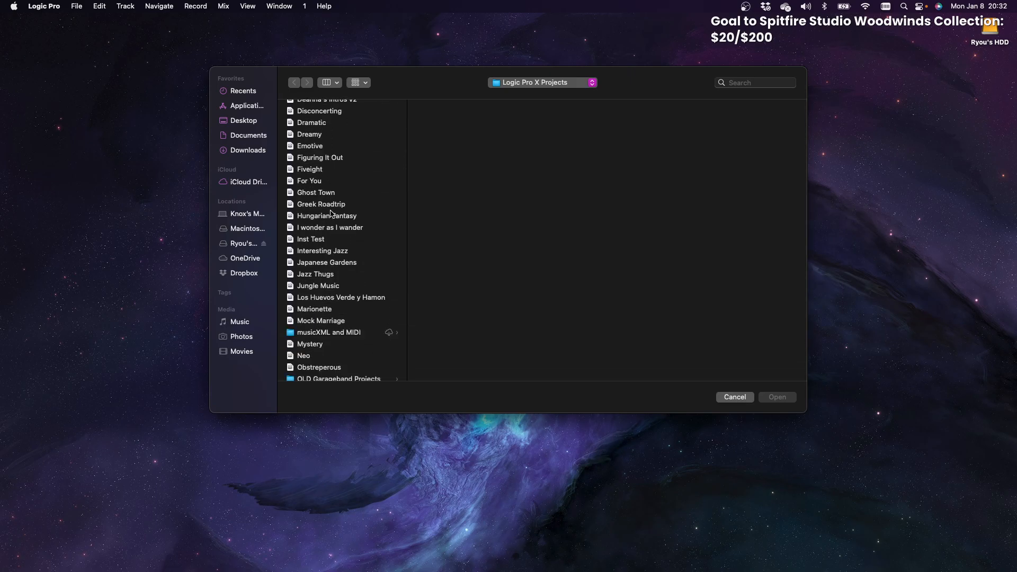
scroll(330, 214, up, 5)
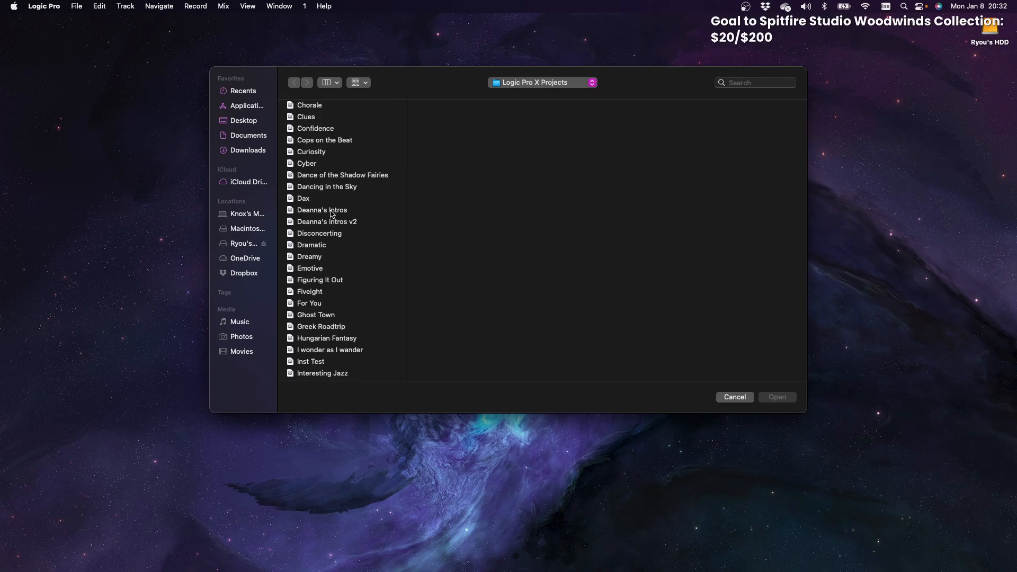
double_click(325, 235)
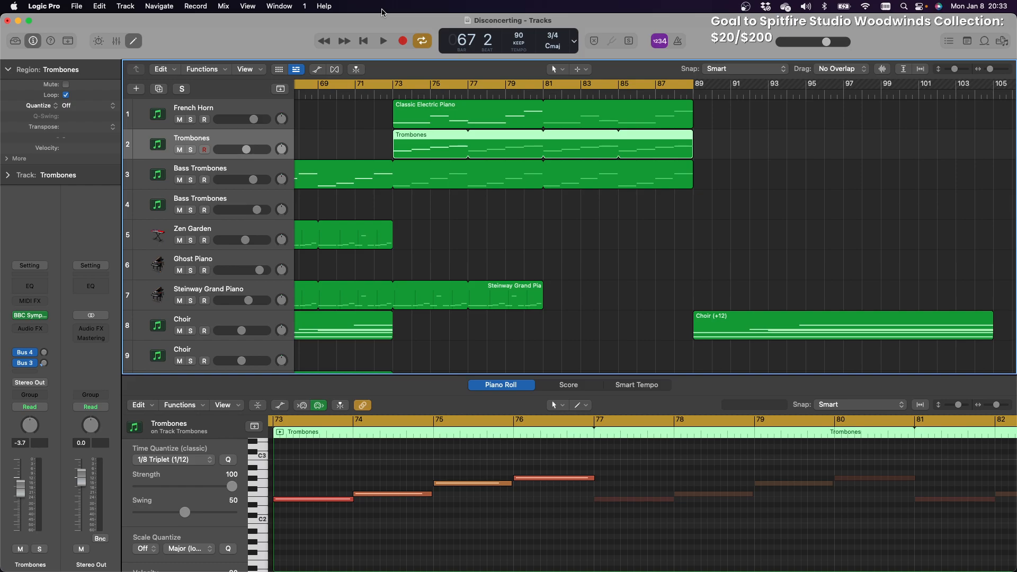
Look over the Disconcerting arrangement across all tracks, from the opening bars to the brass section
scroll(669, 185, down, 6)
scroll(670, 185, left, 4)
scroll(670, 185, up, 6)
scroll(670, 186, left, 20)
scroll(670, 185, right, 1)
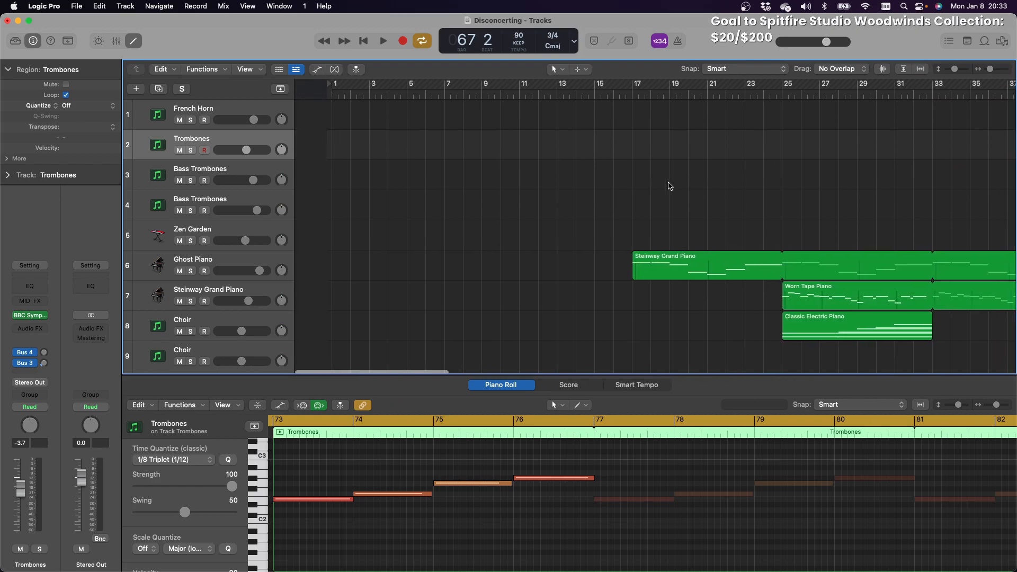
scroll(670, 186, down, 10)
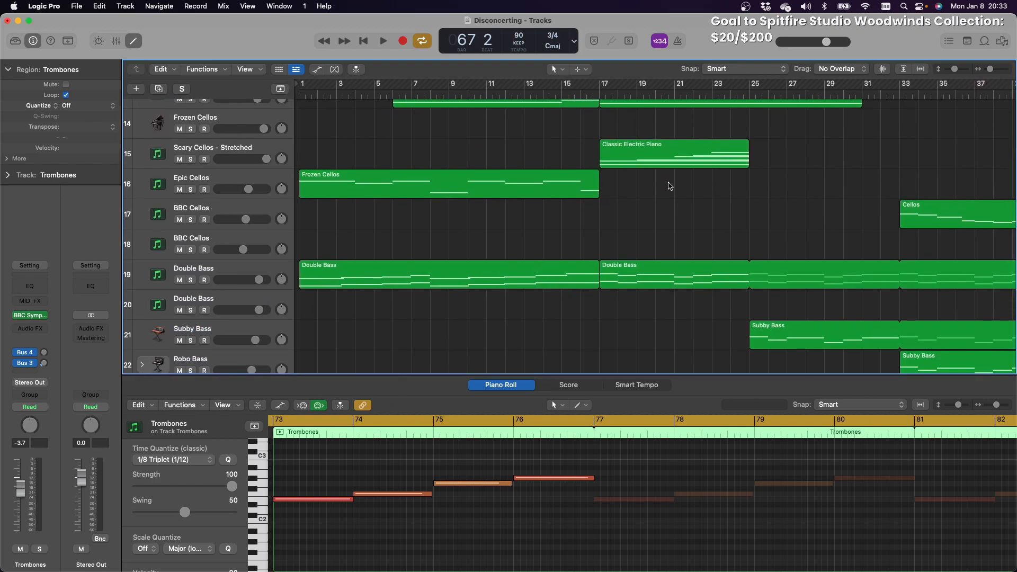
scroll(639, 175, up, 10)
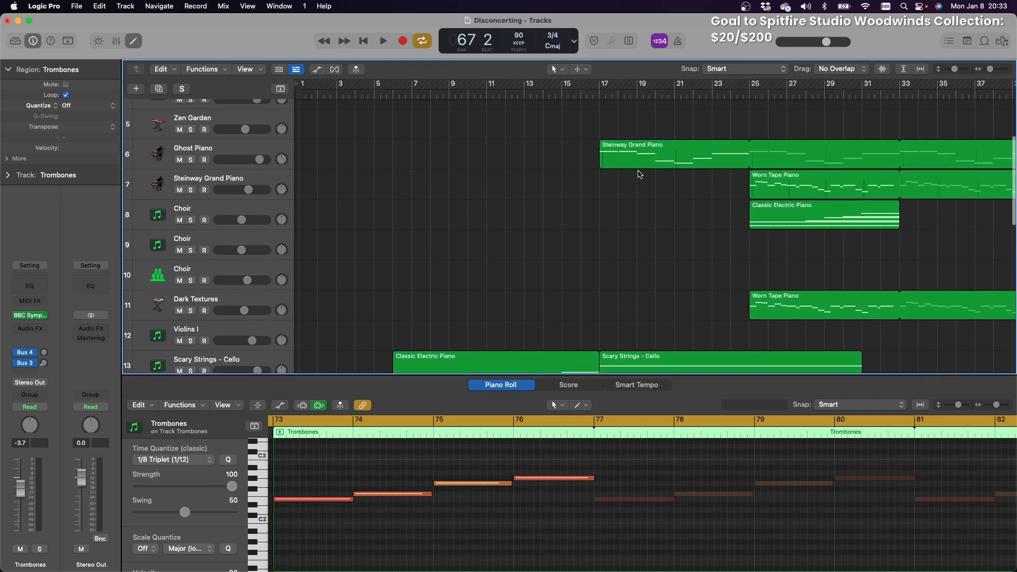
scroll(640, 175, right, 8)
scroll(640, 174, right, 6)
scroll(641, 164, up, 2)
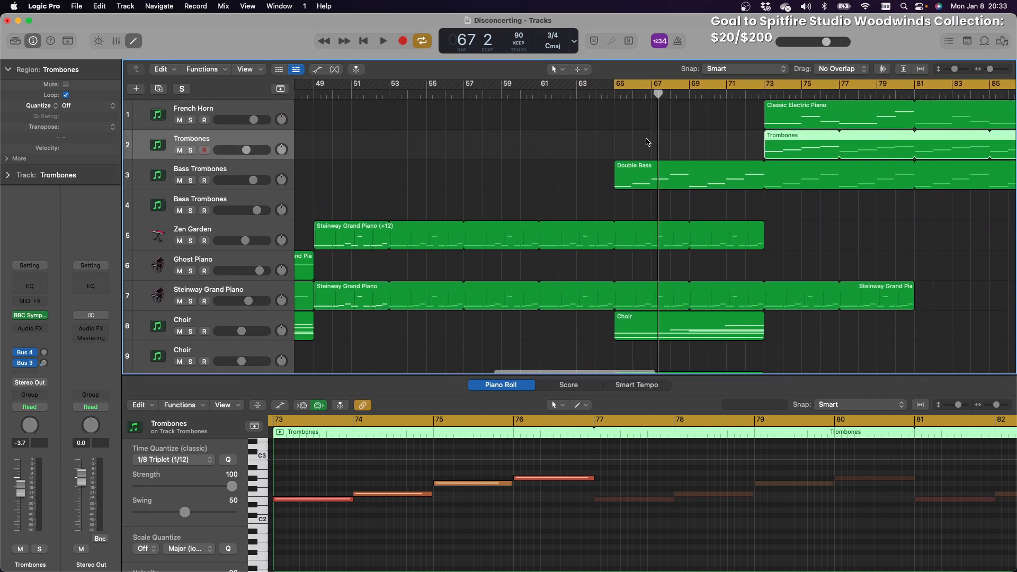
Extend the cycle range to cover the whole piece, from bar 1 to bar 105
drag(615, 84, 170, 89)
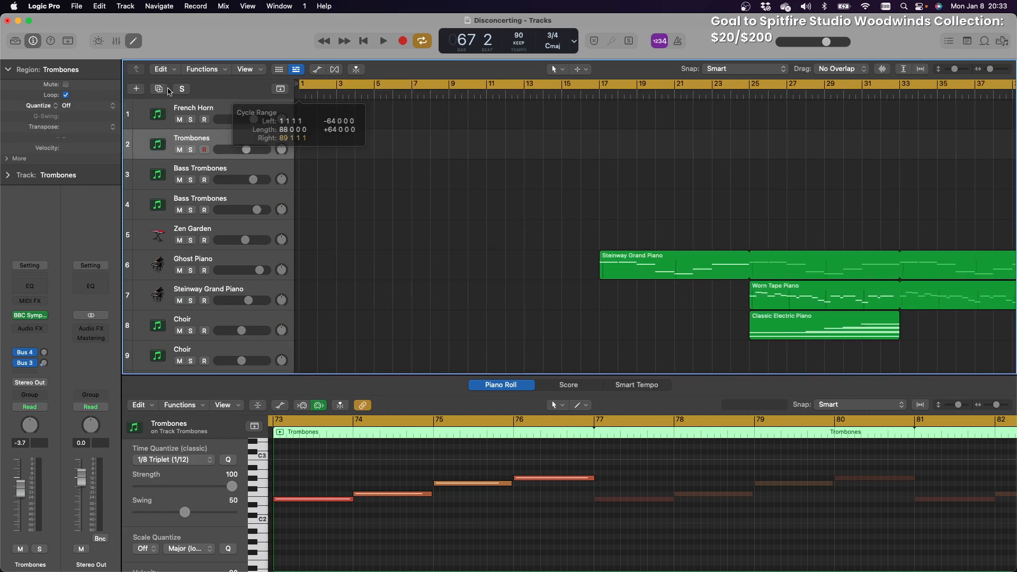
scroll(737, 174, right, 15)
scroll(737, 173, right, 8)
scroll(736, 173, down, 10)
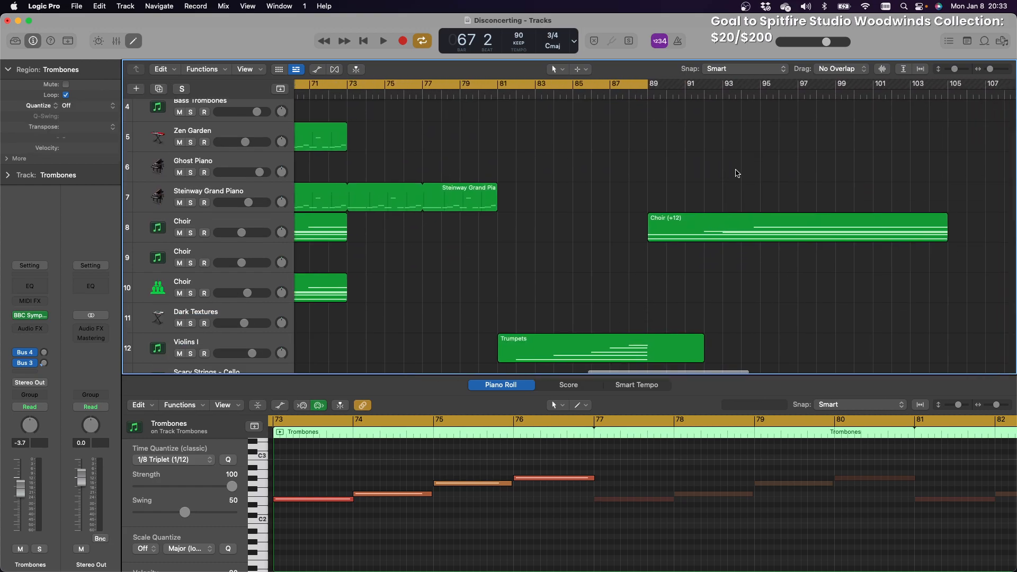
scroll(737, 173, up, 9)
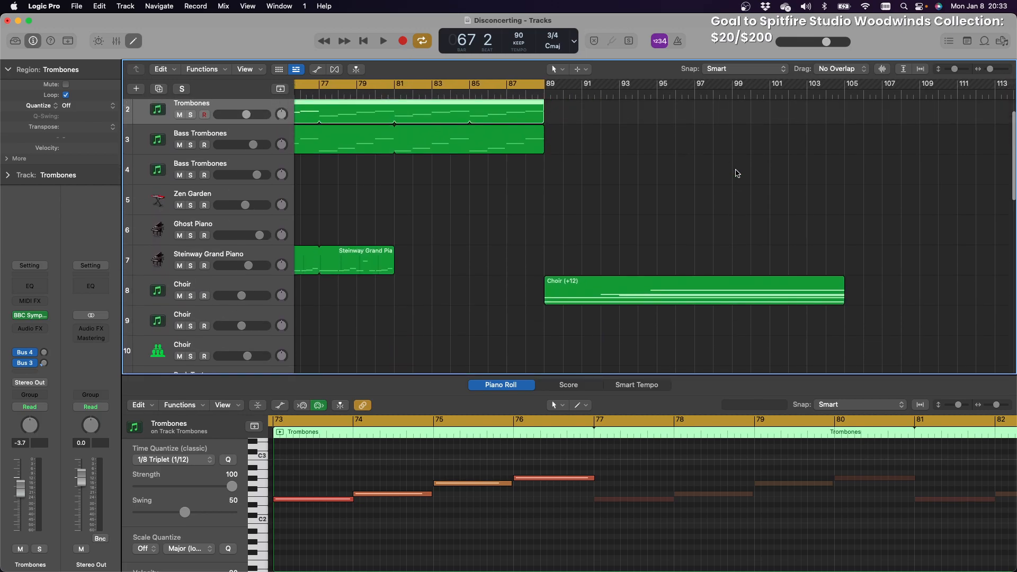
drag(542, 84, 927, 133)
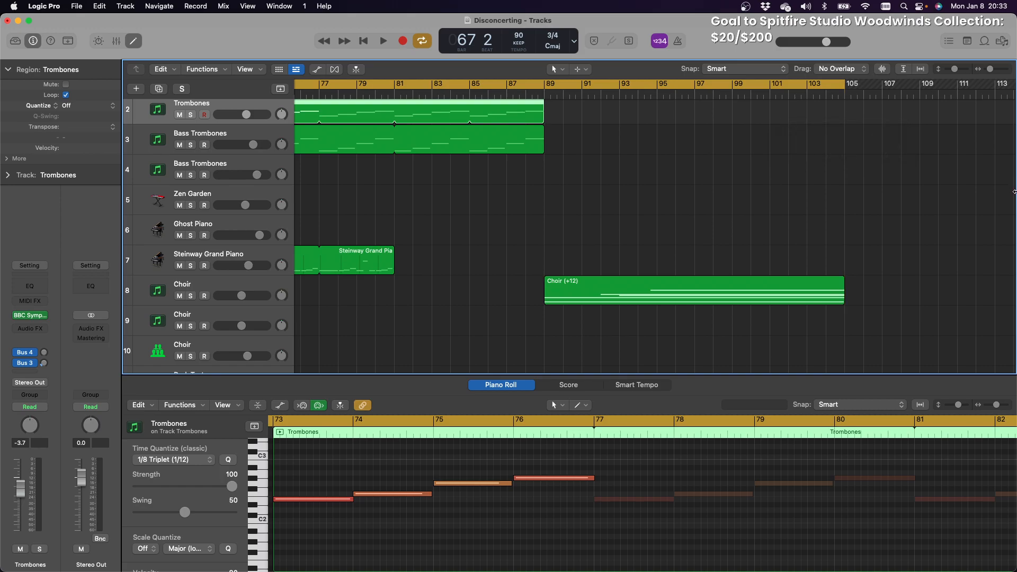
Play the piece from bar 1 and hide the piano roll editor to show more tracks
key(space)
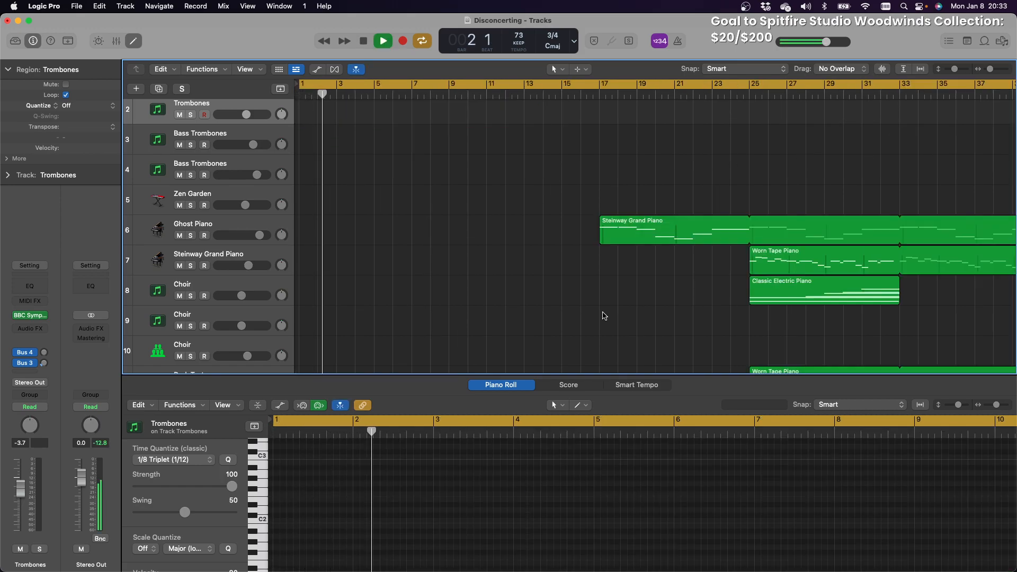
click(133, 41)
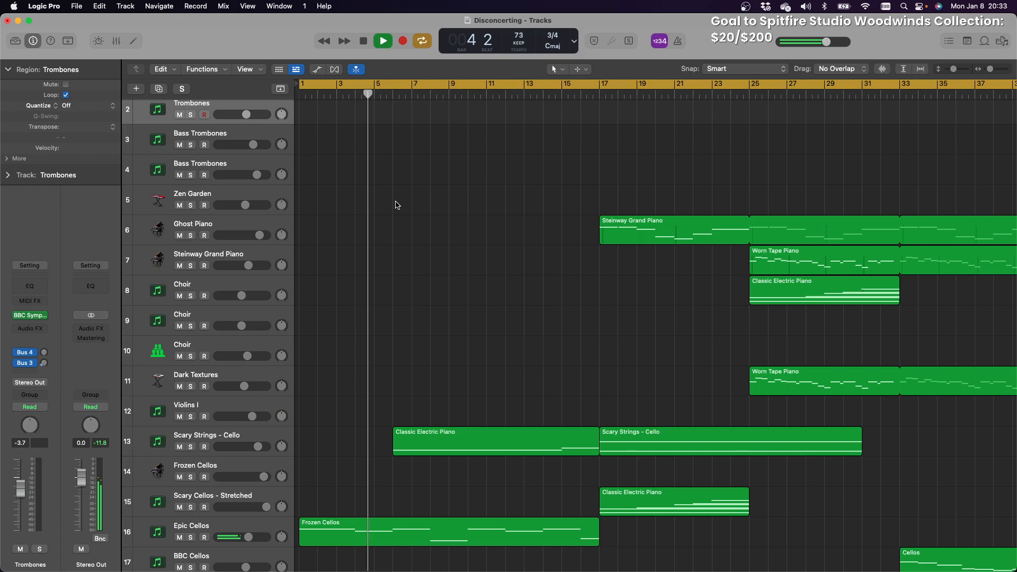
Follow the playback from the opening bars toward bar 49, looking over the piano, choir, string and bass tracks
scroll(400, 217, down, 5)
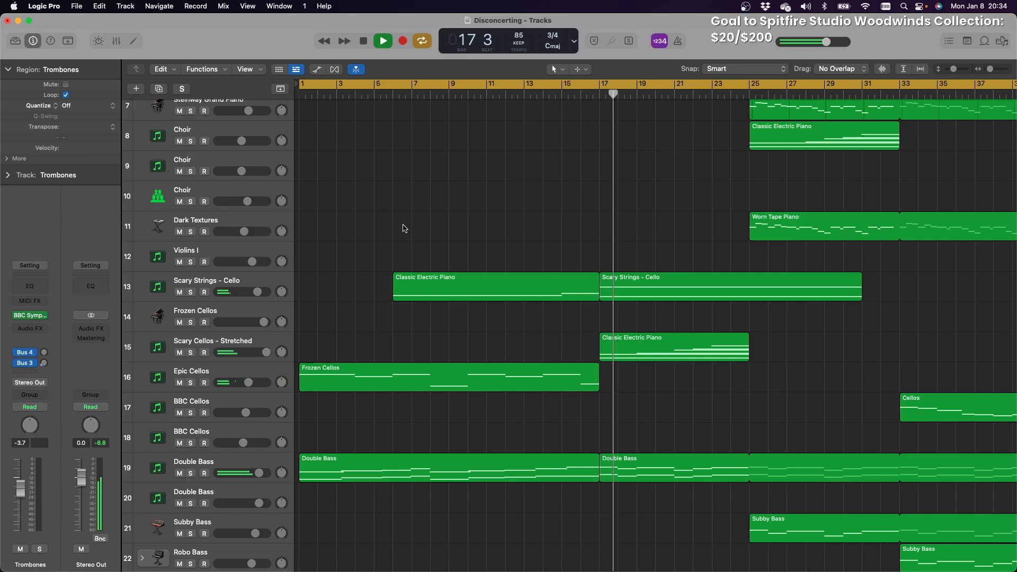
scroll(404, 228, up, 5)
scroll(509, 261, down, 1)
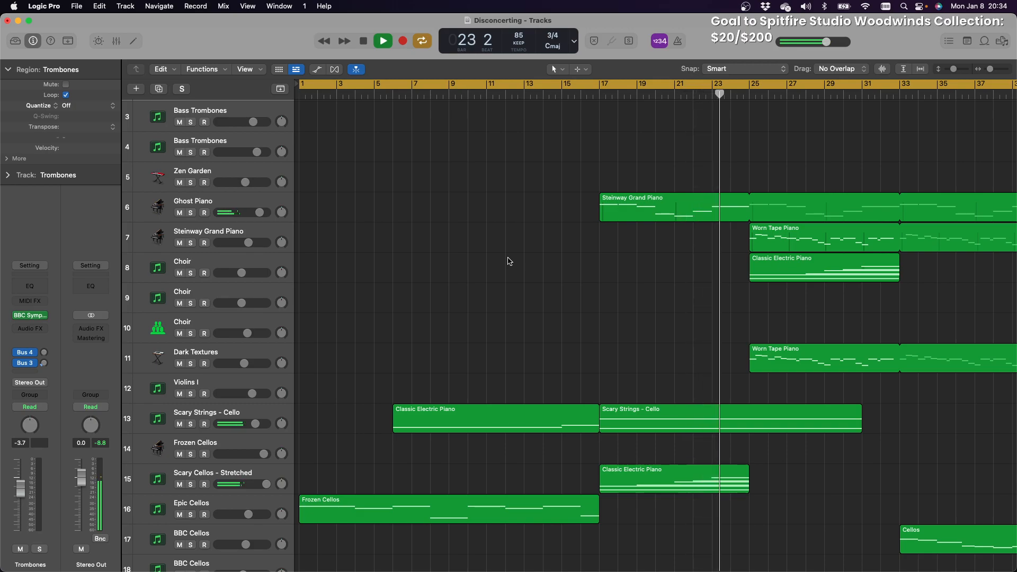
scroll(509, 261, right, 5)
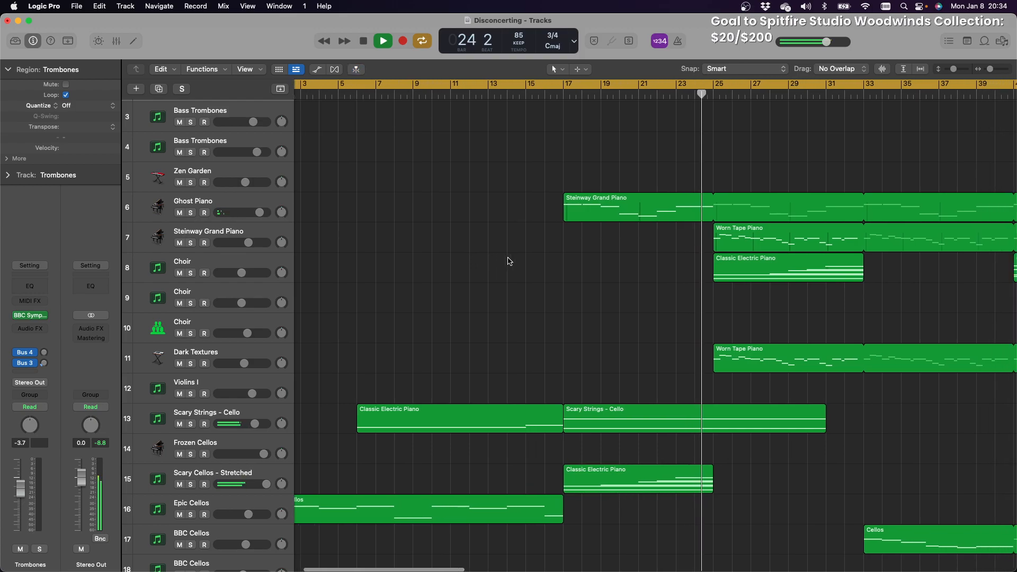
scroll(509, 261, right, 8)
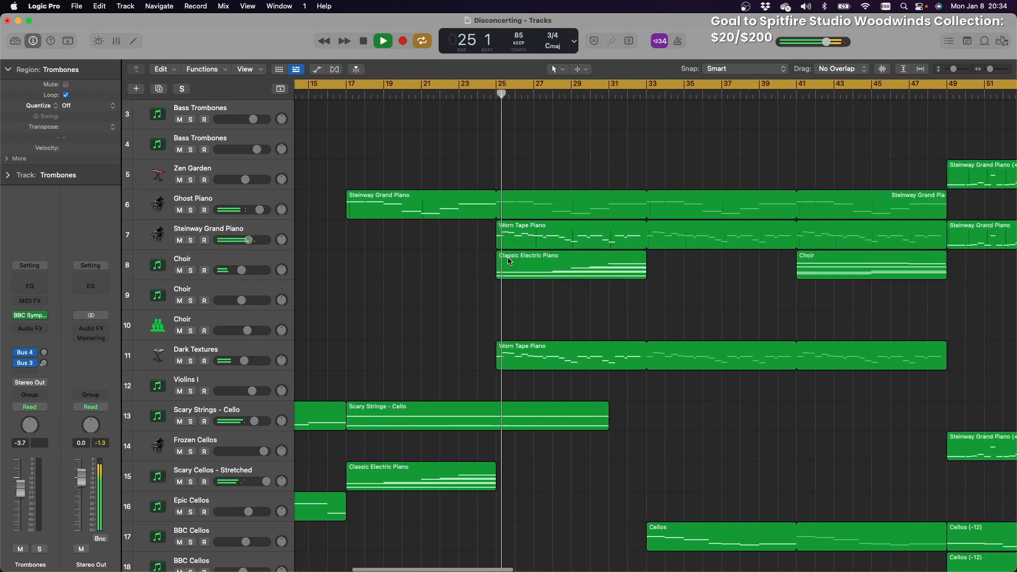
scroll(509, 261, right, 4)
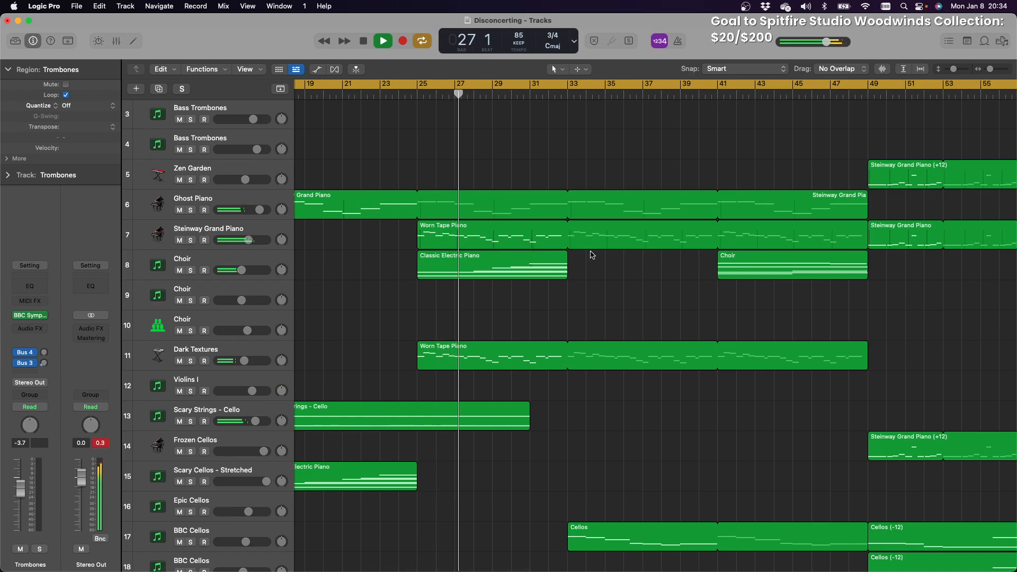
scroll(592, 255, down, 3)
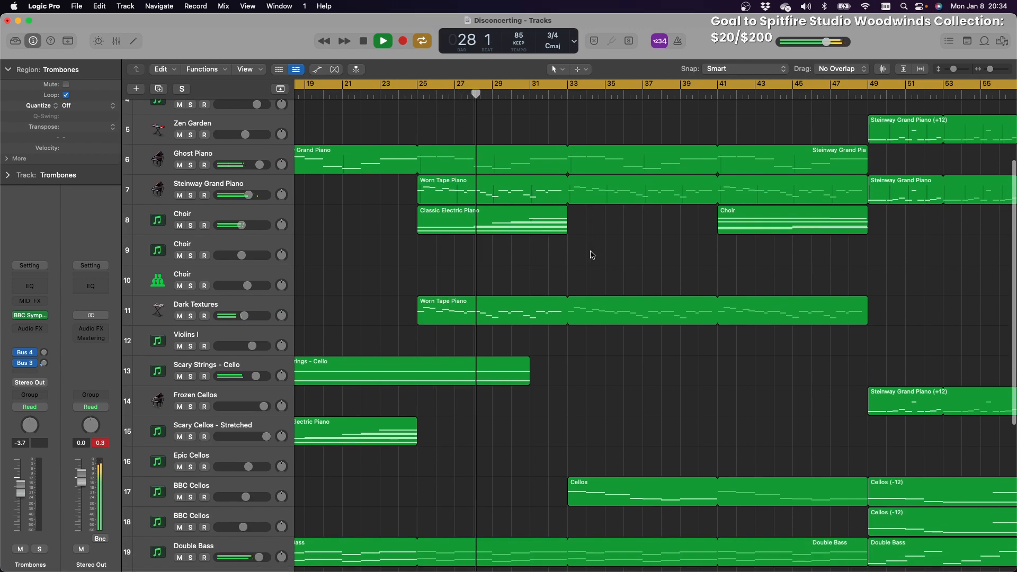
scroll(592, 255, down, 1)
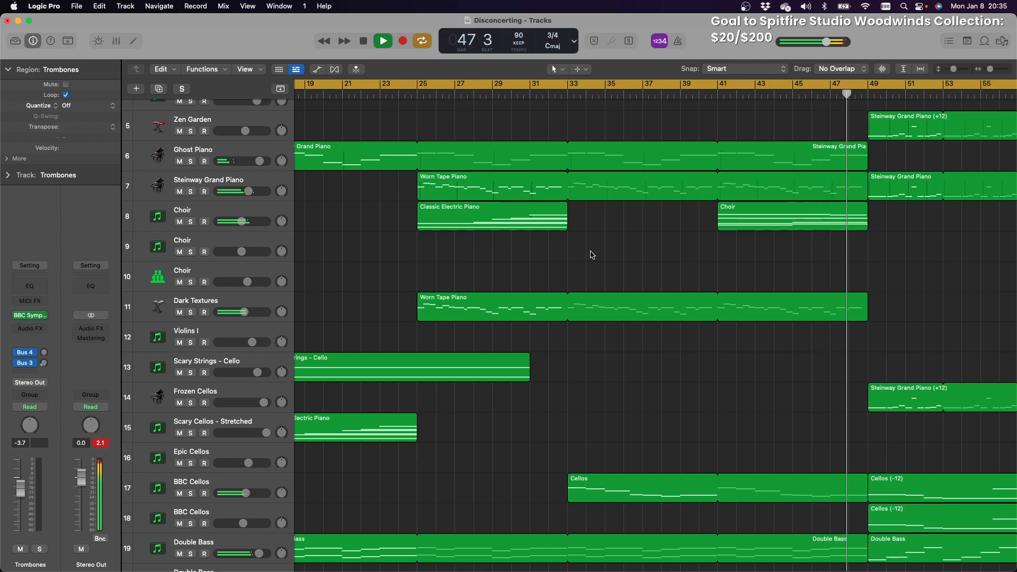
Make the view catch the playhead and follow the piece from bar 49 to about bar 73, down to the Orchestral Kit tracks
click(356, 70)
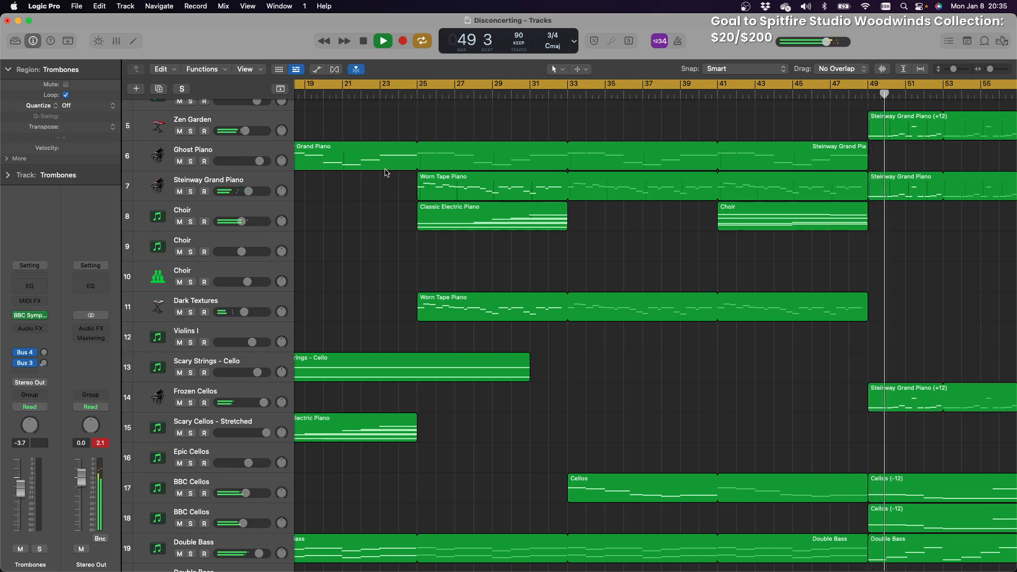
scroll(385, 173, right, 5)
scroll(385, 173, right, 6)
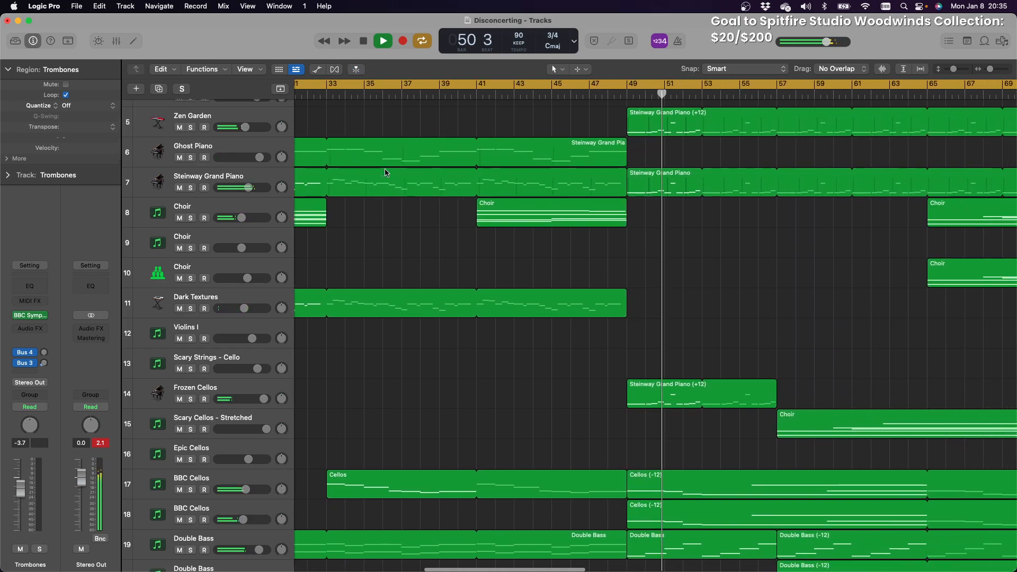
scroll(385, 173, right, 3)
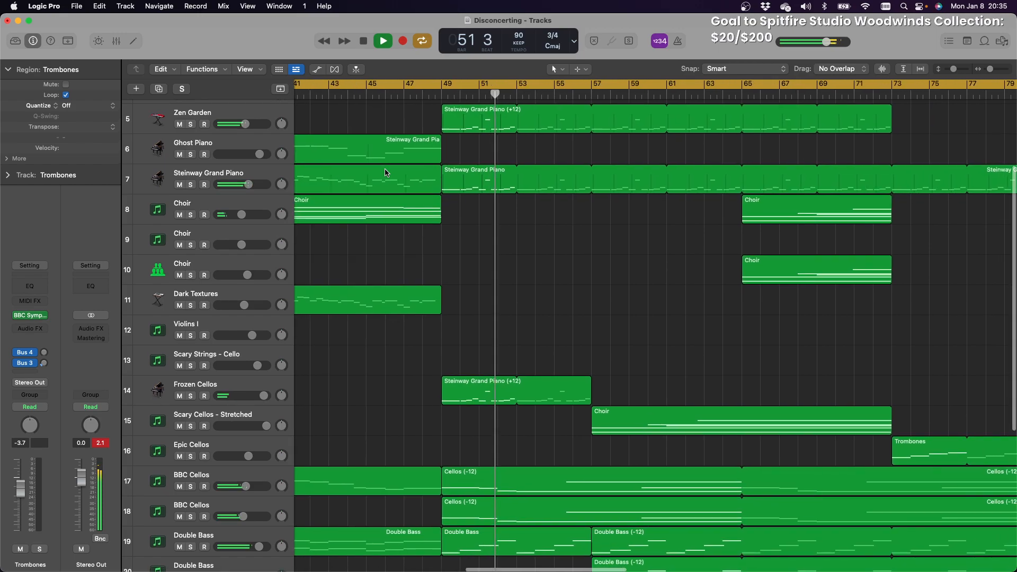
scroll(385, 172, down, 1)
scroll(386, 173, up, 1)
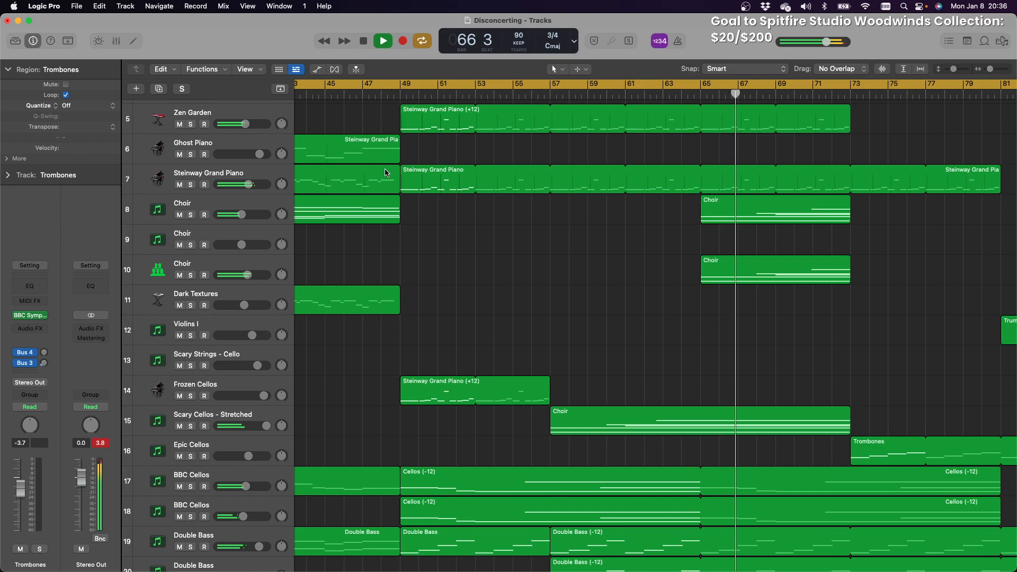
scroll(710, 232, down, 5)
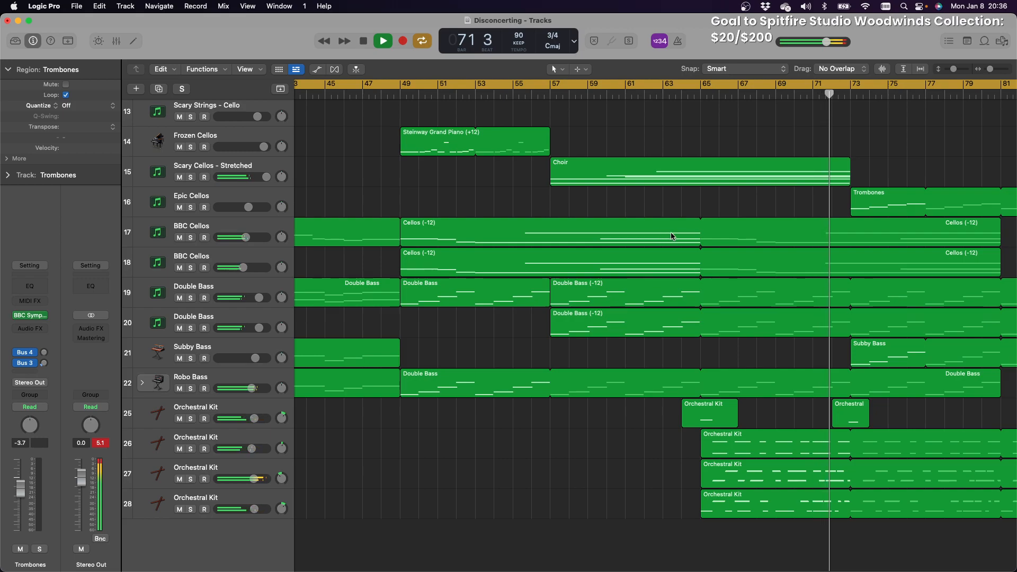
scroll(678, 233, right, 10)
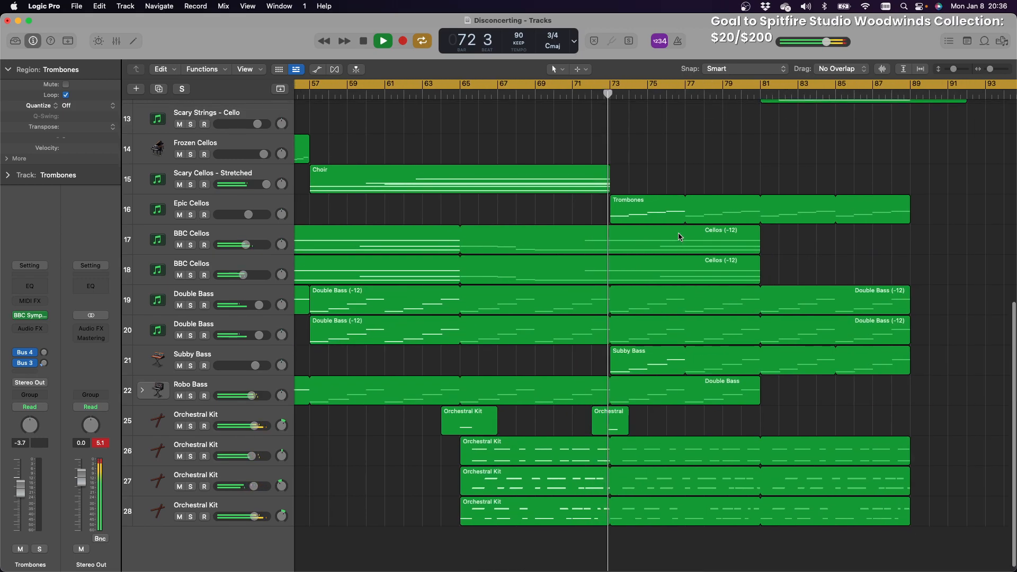
Follow the brass climax and closing Choir region across all tracks, and stop the playback at the end of the piece
scroll(680, 237, up, 6)
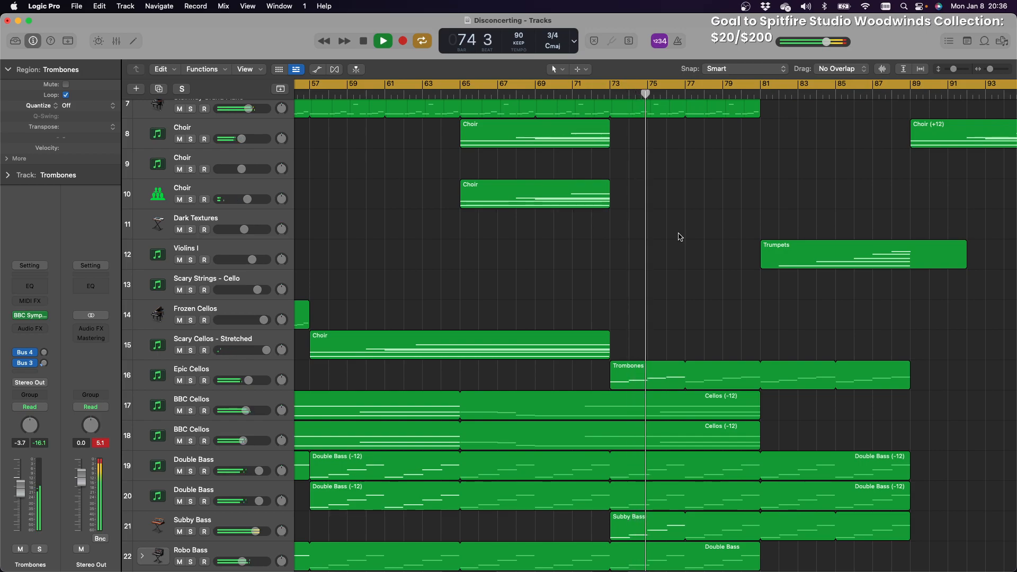
scroll(680, 237, down, 1)
scroll(680, 236, down, 4)
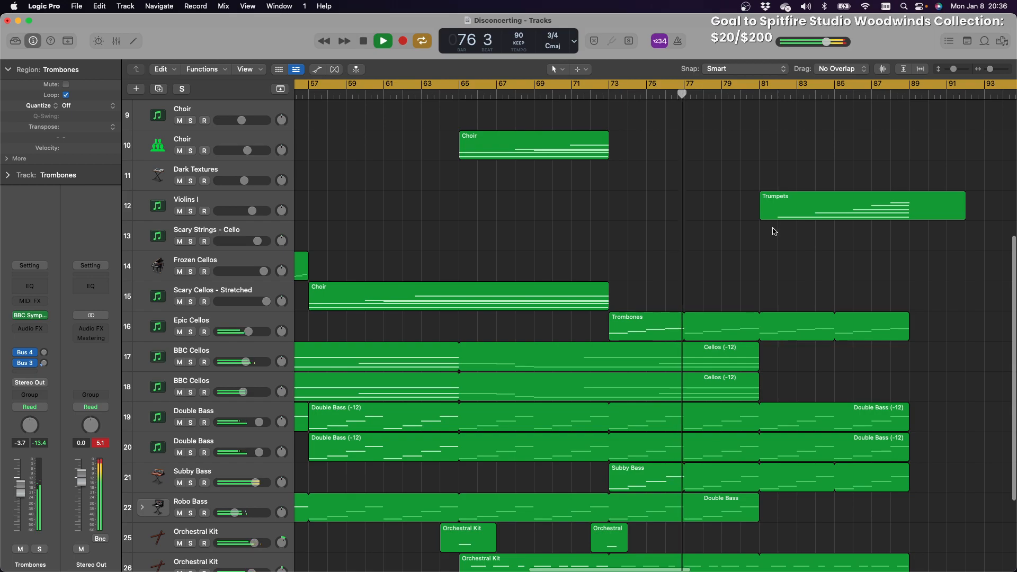
scroll(774, 232, down, 2)
scroll(774, 231, down, 8)
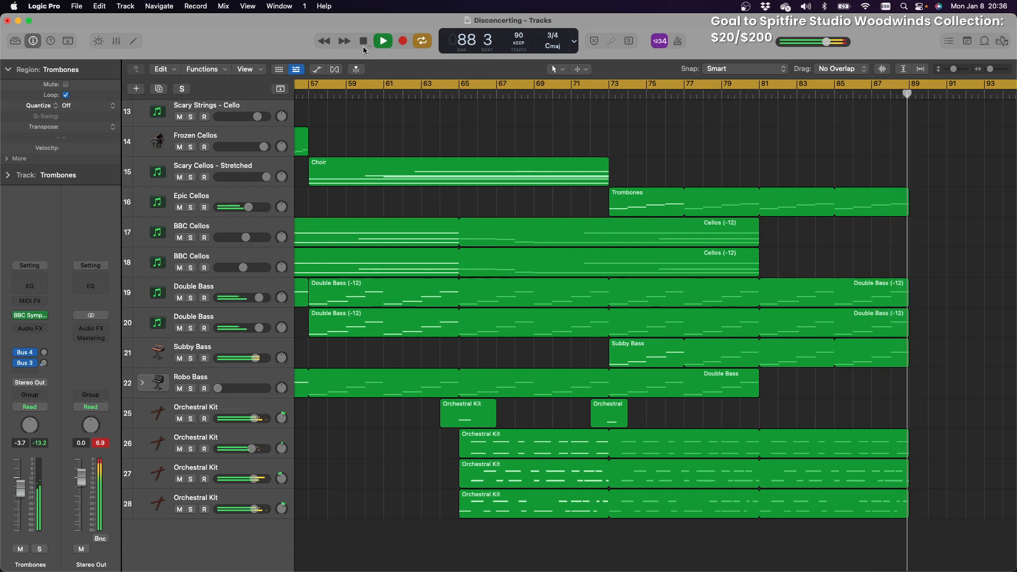
scroll(450, 171, up, 10)
scroll(451, 171, right, 8)
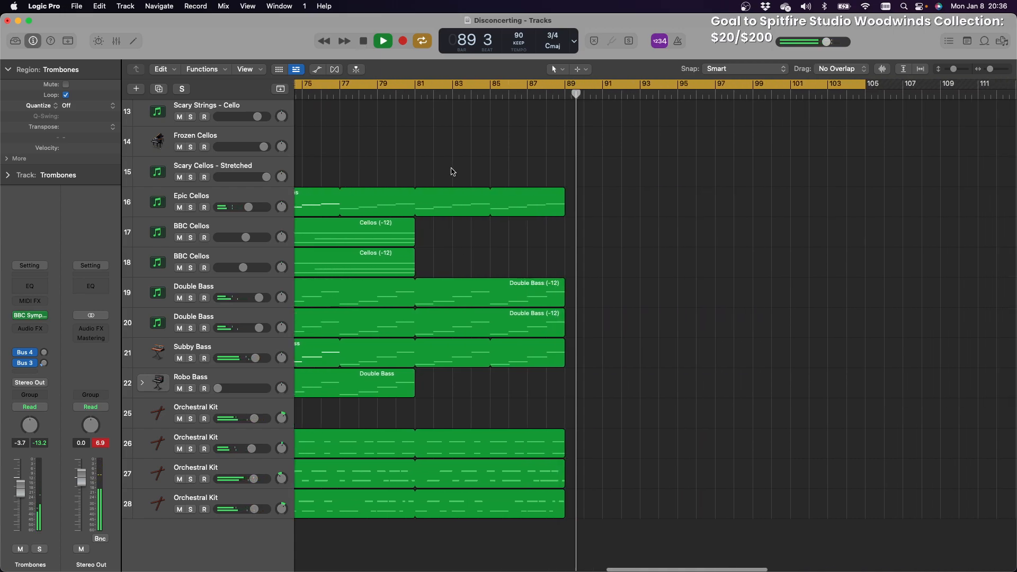
scroll(451, 171, up, 1)
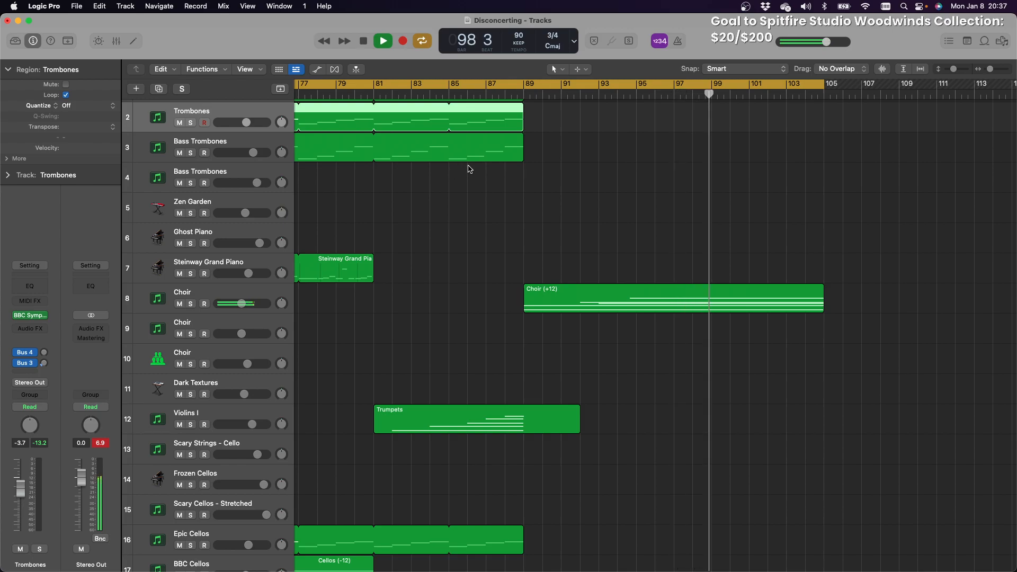
click(364, 42)
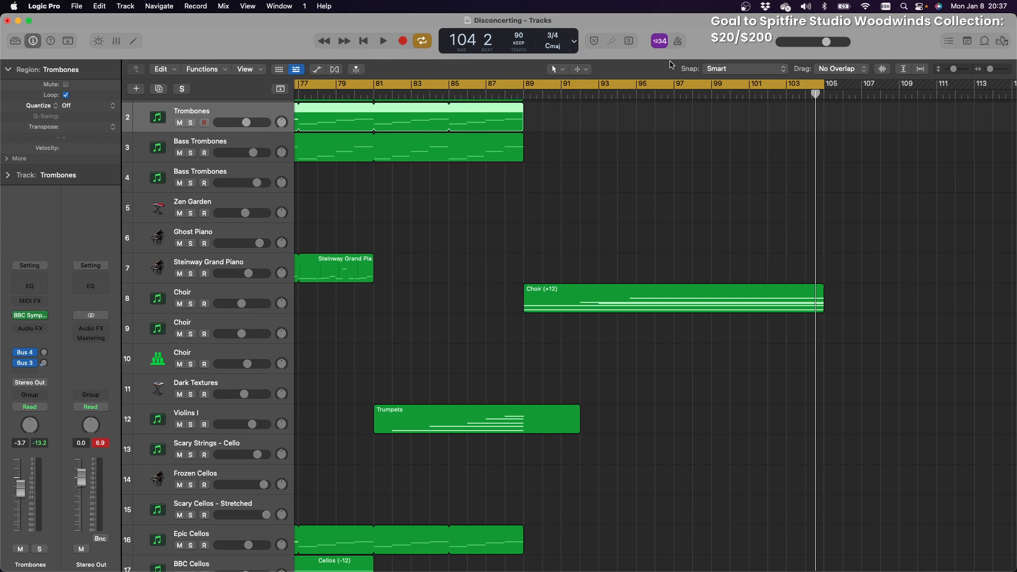
Set the cycle range from bar 89 to bar 111 and play the closing Choir section
scroll(800, 105, right, 5)
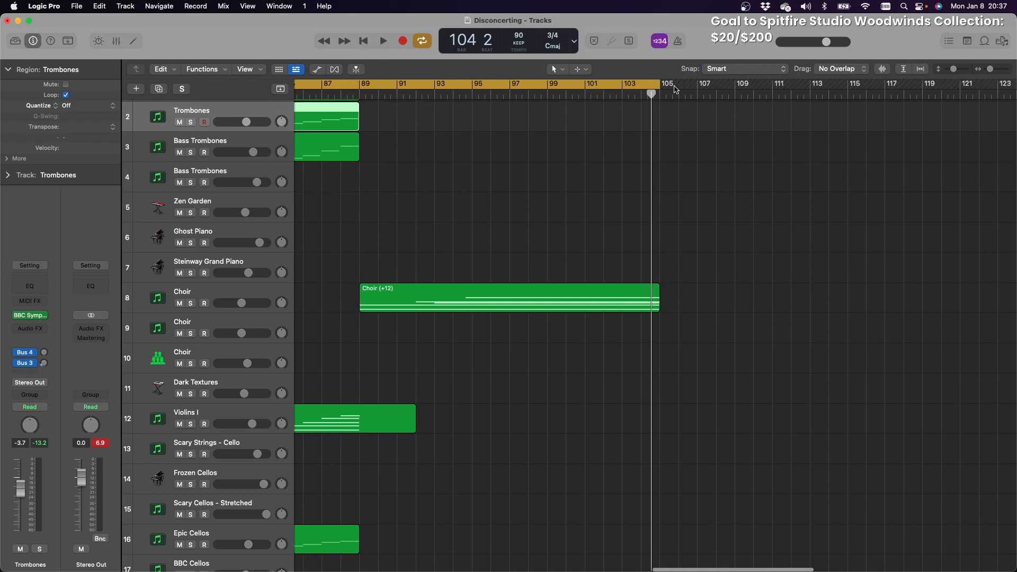
drag(659, 84, 770, 95)
click(392, 86)
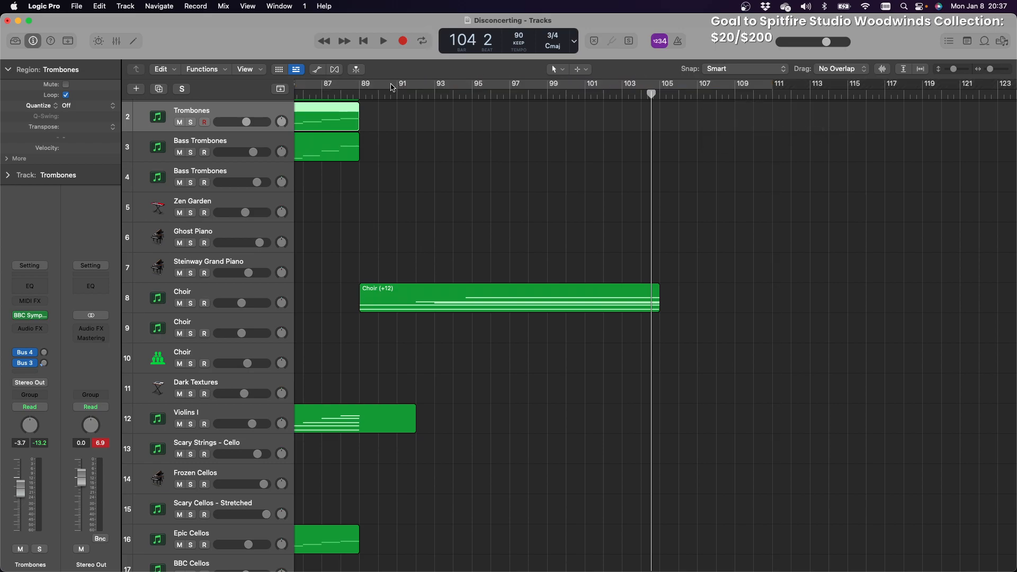
click(360, 85)
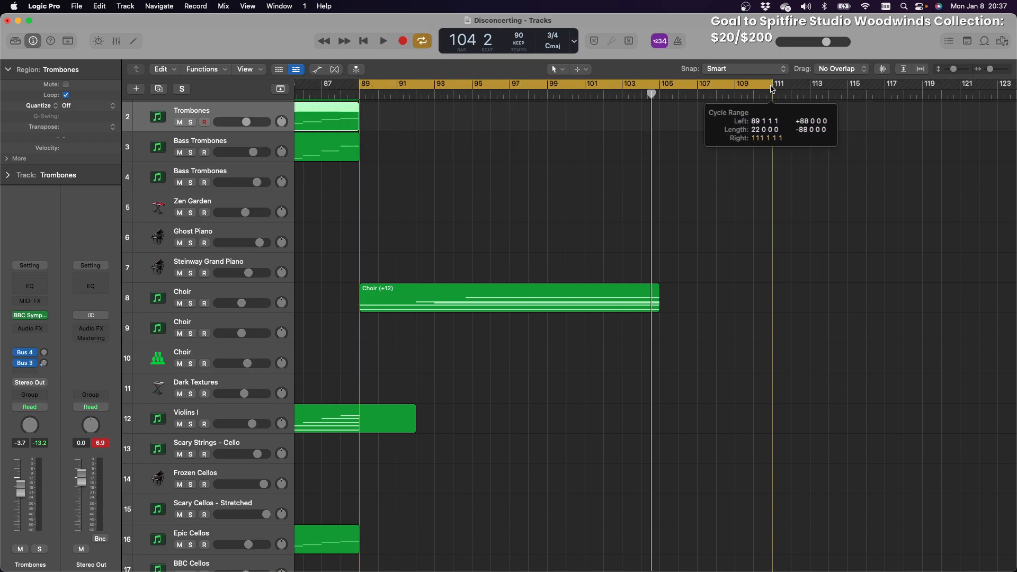
click(385, 42)
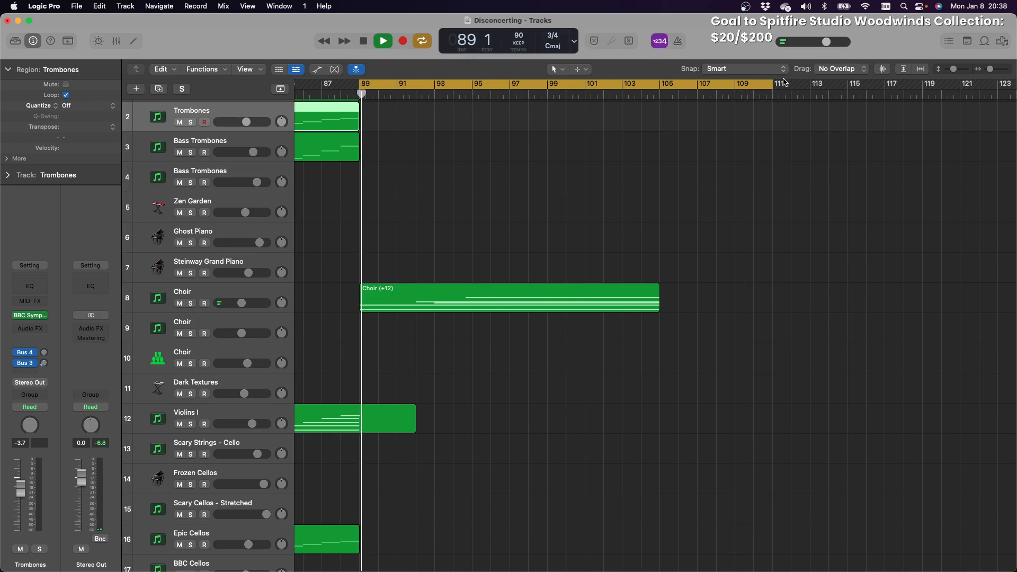
Set the cycle range to run from bar 1 to bar 110, stopping the playback, and check it along the timeline
drag(773, 84, 755, 85)
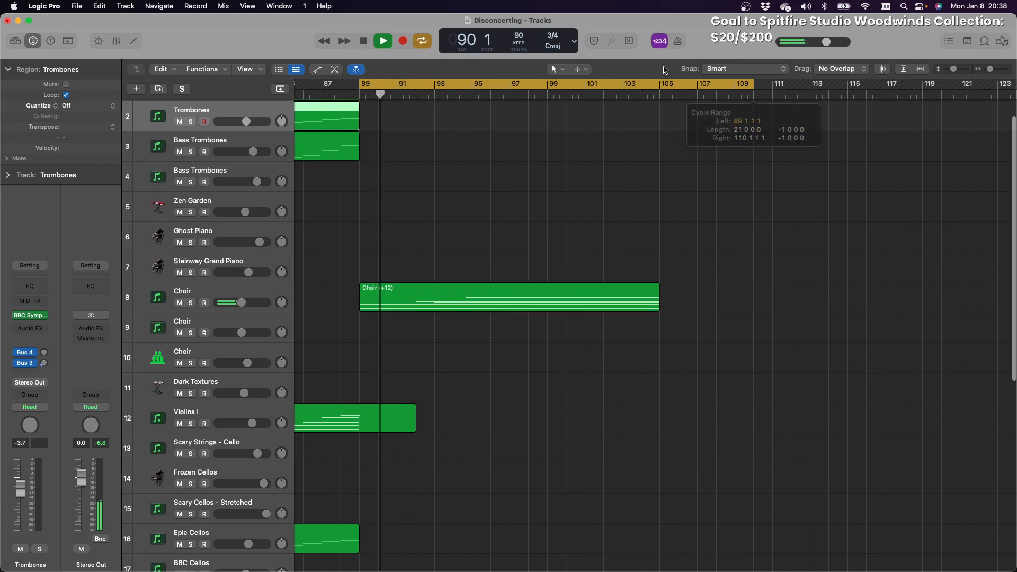
click(380, 41)
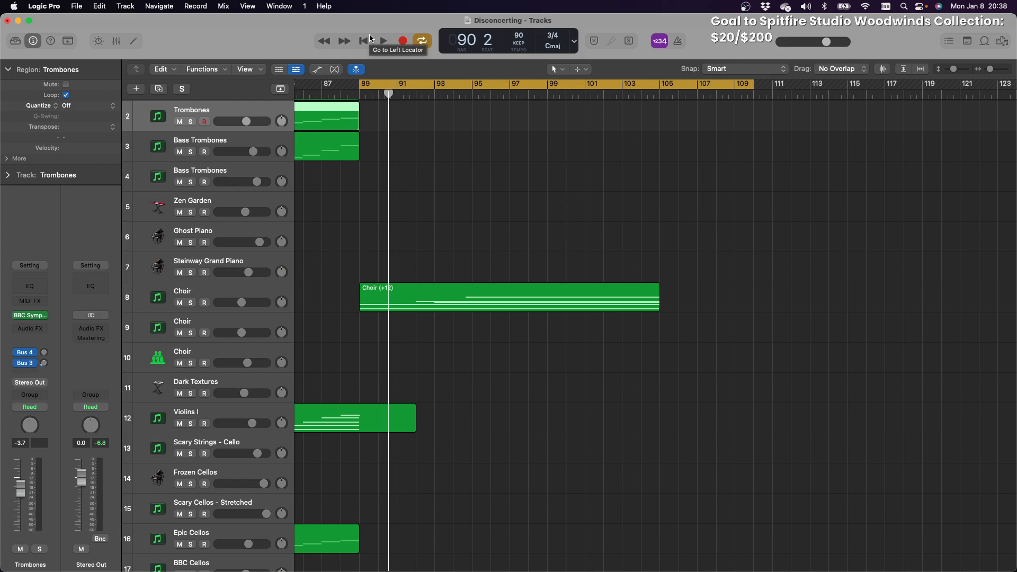
scroll(524, 107, left, 5)
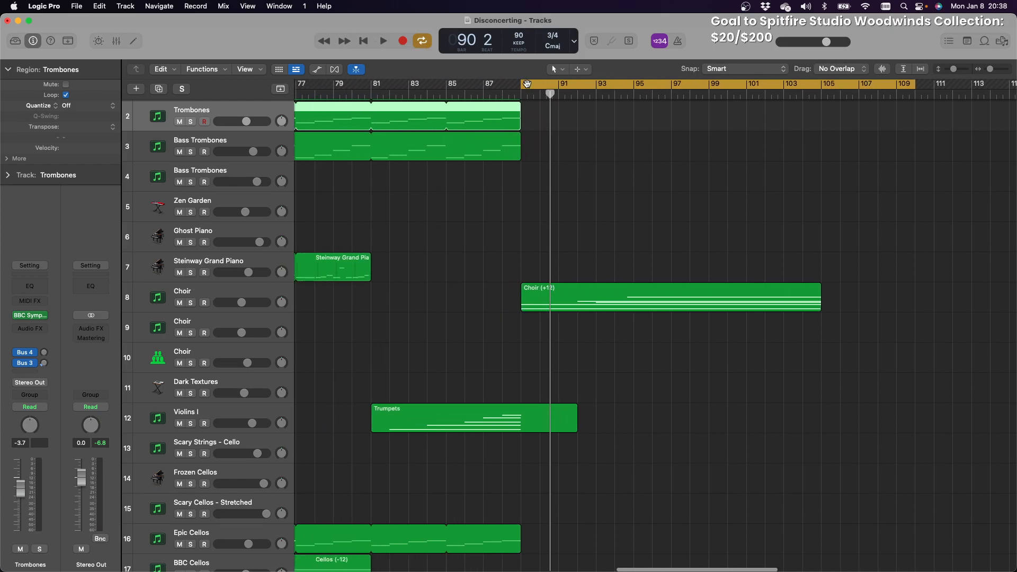
drag(521, 84, 186, 84)
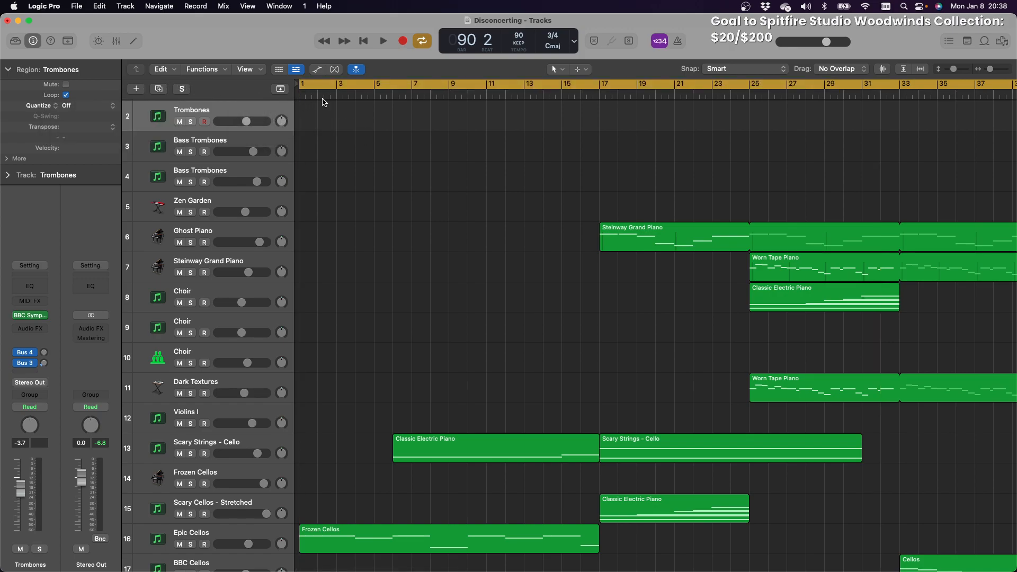
scroll(430, 134, right, 18)
scroll(430, 134, right, 20)
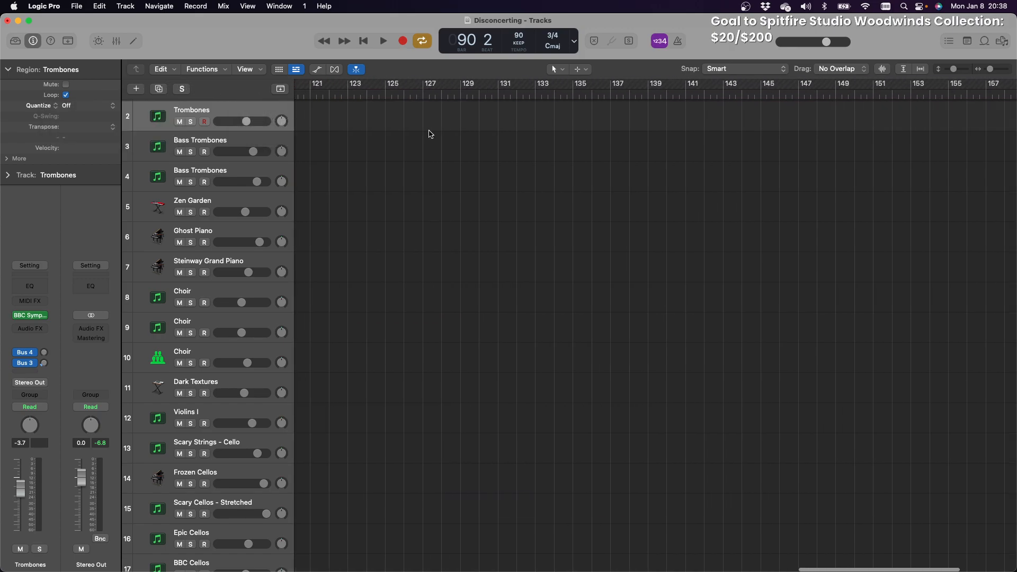
scroll(430, 134, left, 20)
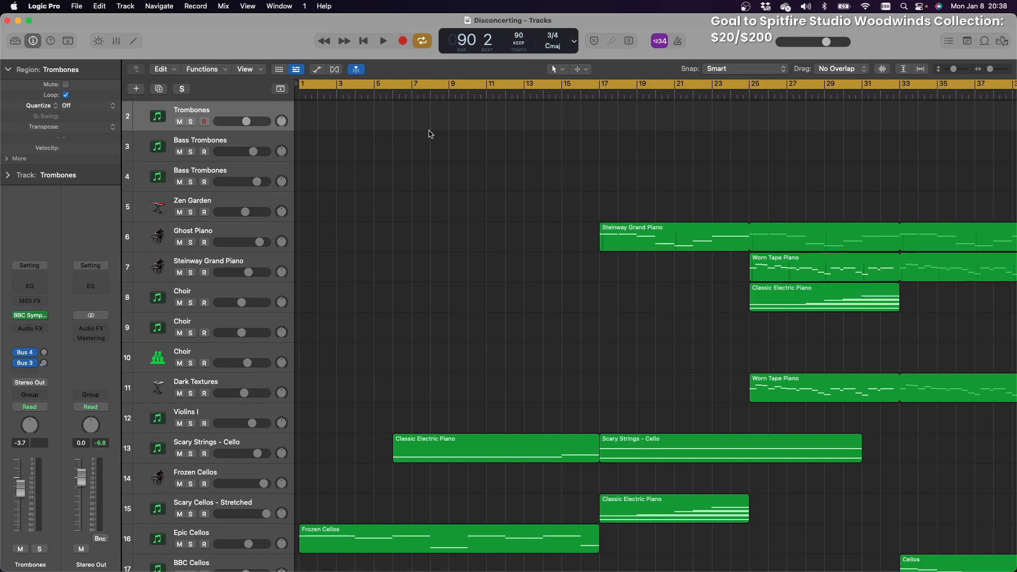
Close the Disconcerting project, open the Cops on the Beat project from the Logic Pro X Projects folder, and bring its opening bars into view
click(8, 22)
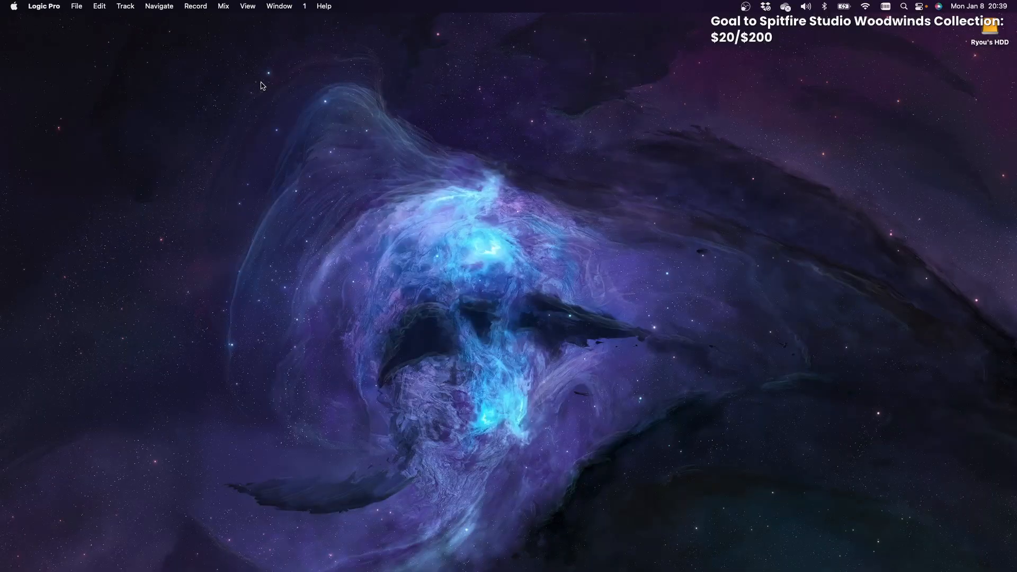
click(68, 7)
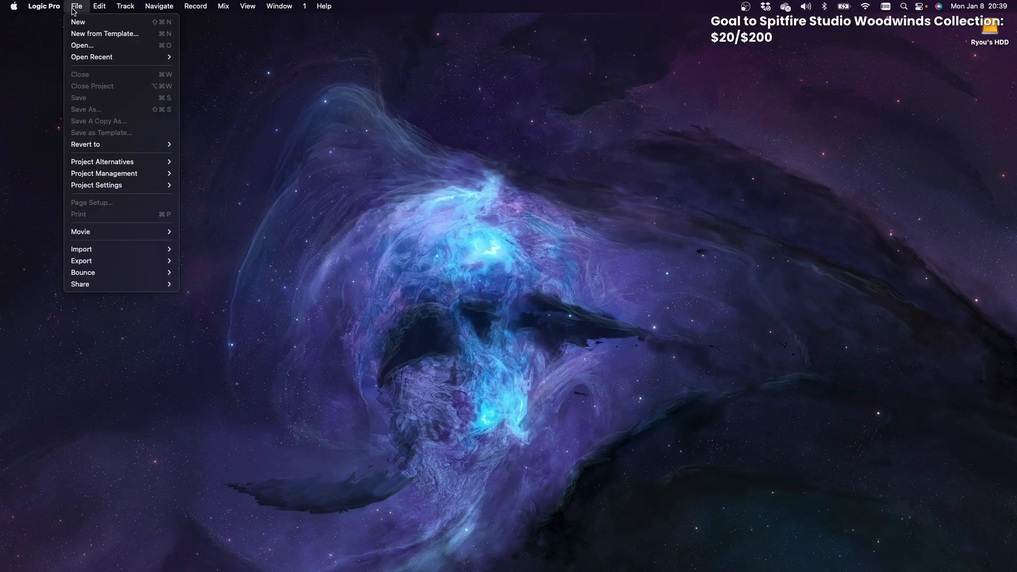
click(89, 46)
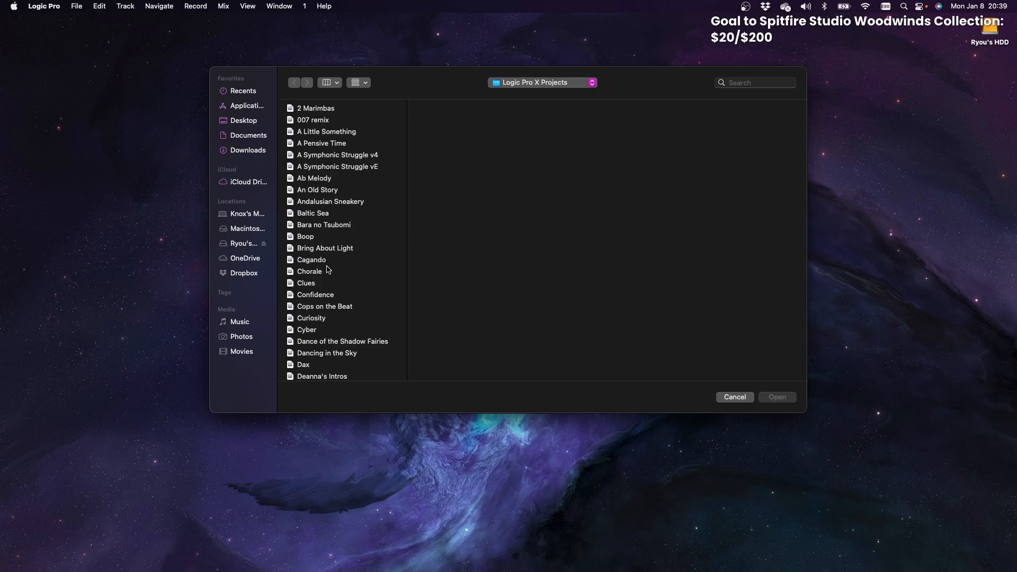
click(334, 307)
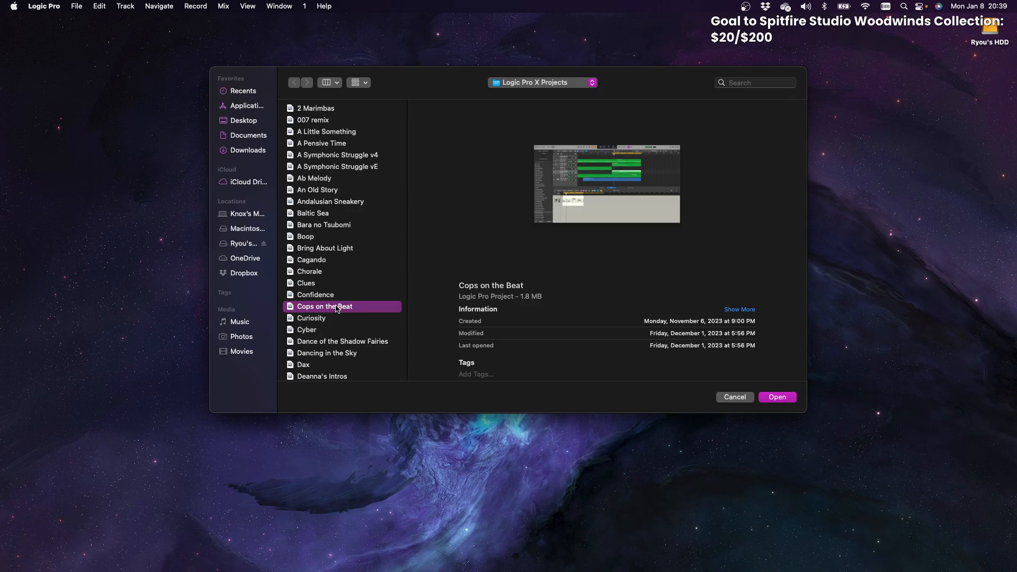
double_click(337, 308)
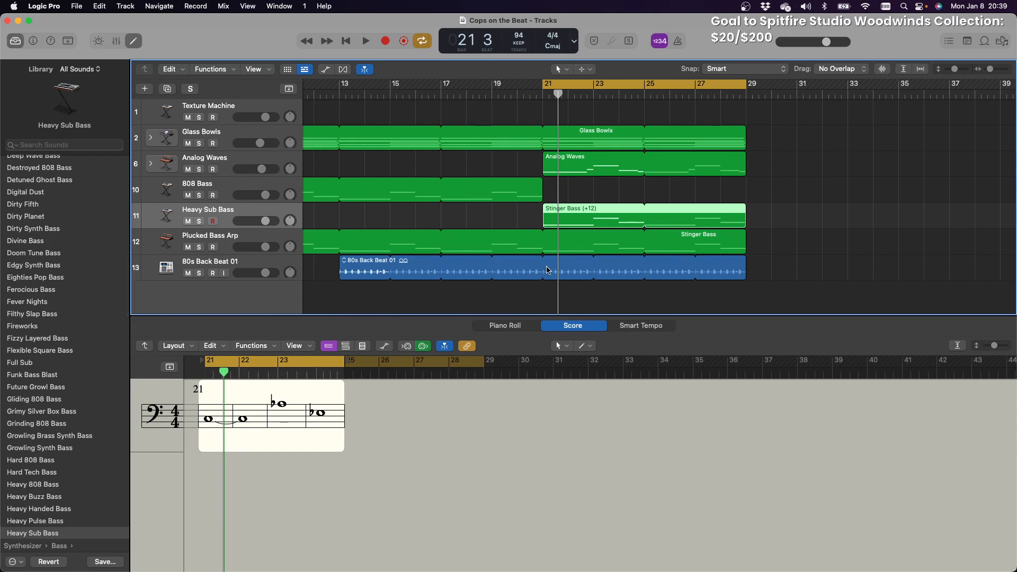
scroll(551, 228, left, 10)
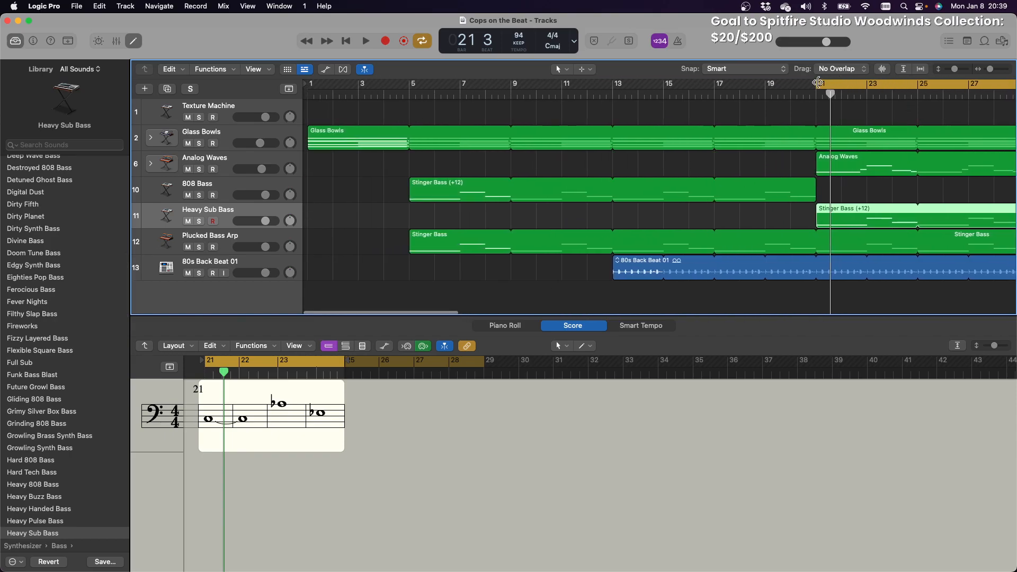
Set the cycle range to run from bar 1 to bar 29 and play the whole arrangement
drag(816, 84, 294, 120)
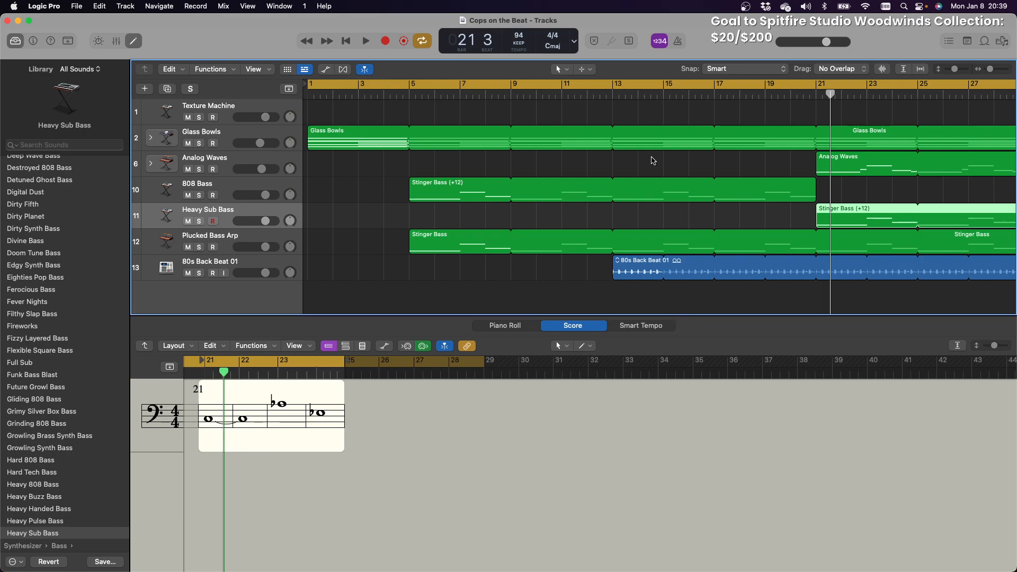
key(space)
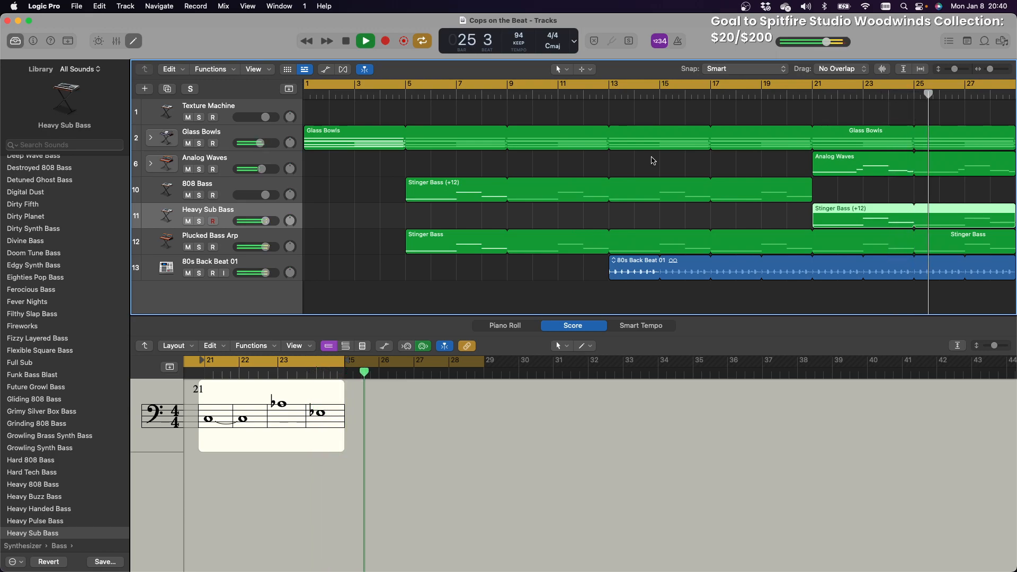
scroll(653, 160, right, 5)
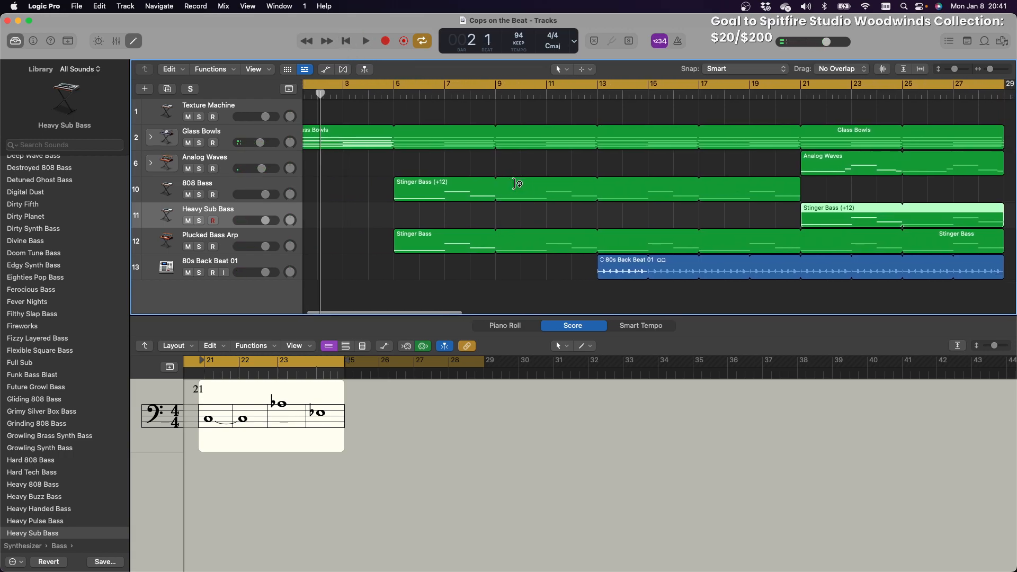
Extend the looped Glass Bowls region to bar 37, leaving the end of the cycle range at bar 29
scroll(517, 184, right, 10)
scroll(575, 181, down, 1)
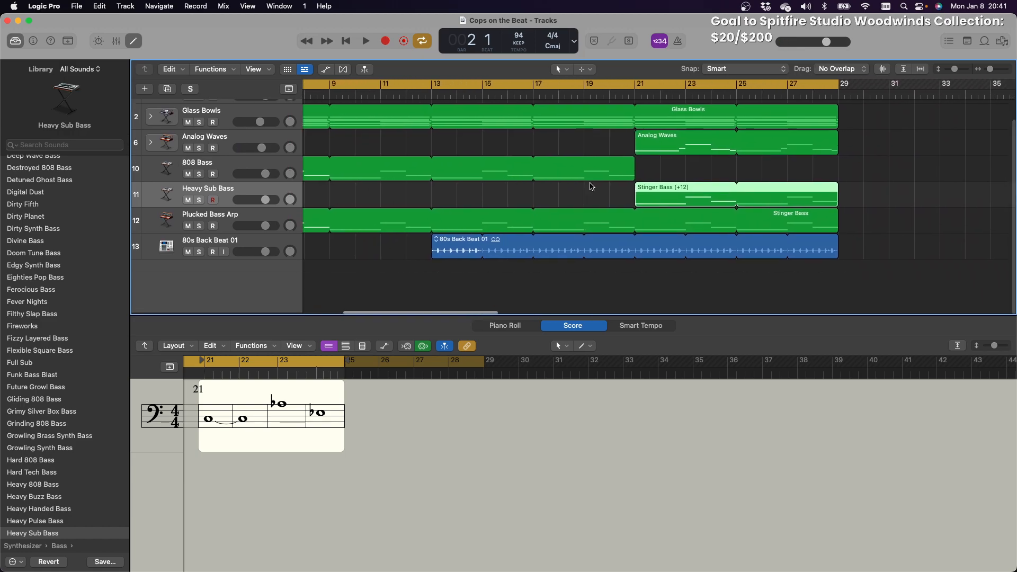
scroll(715, 146, up, 1)
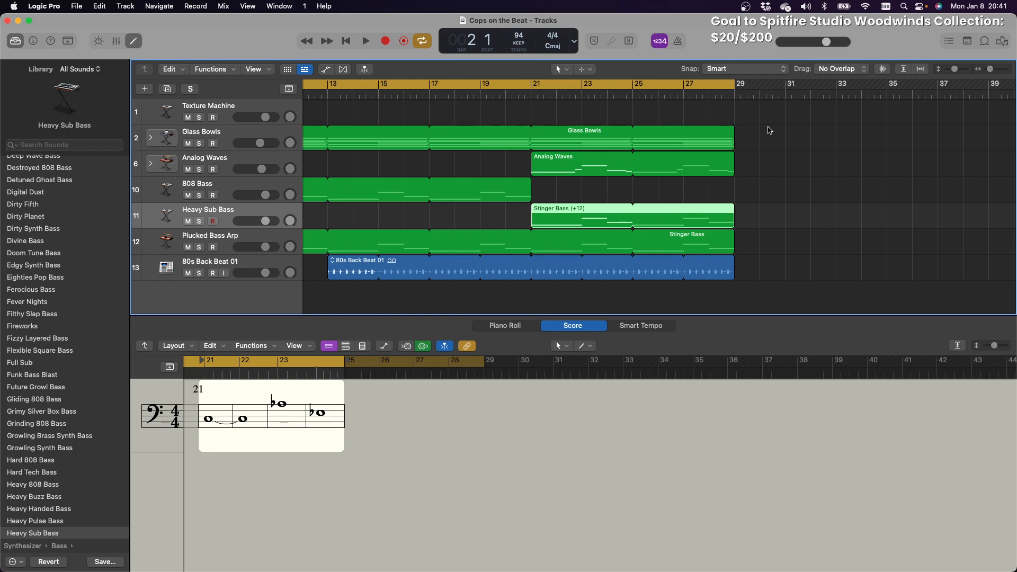
drag(730, 133, 892, 142)
mouse_move(698, 86)
mouse_down()
mouse_move(898, 83)
mouse_move(689, 91)
mouse_up()
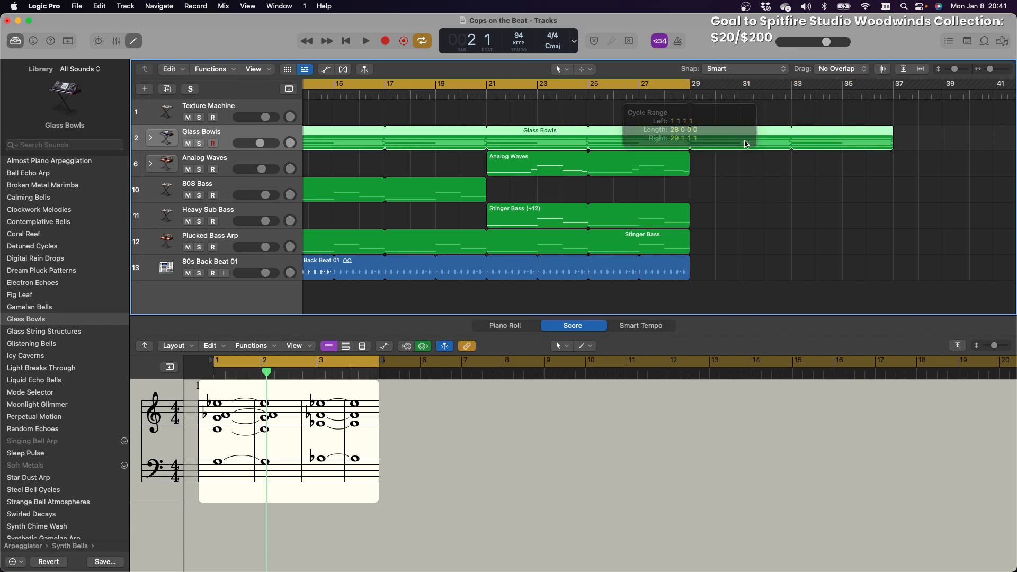
Set the cycle range from bar 5 to bar 13 and play it with 808 Bass and Plucked Bass Arp soloed
scroll(820, 217, left, 10)
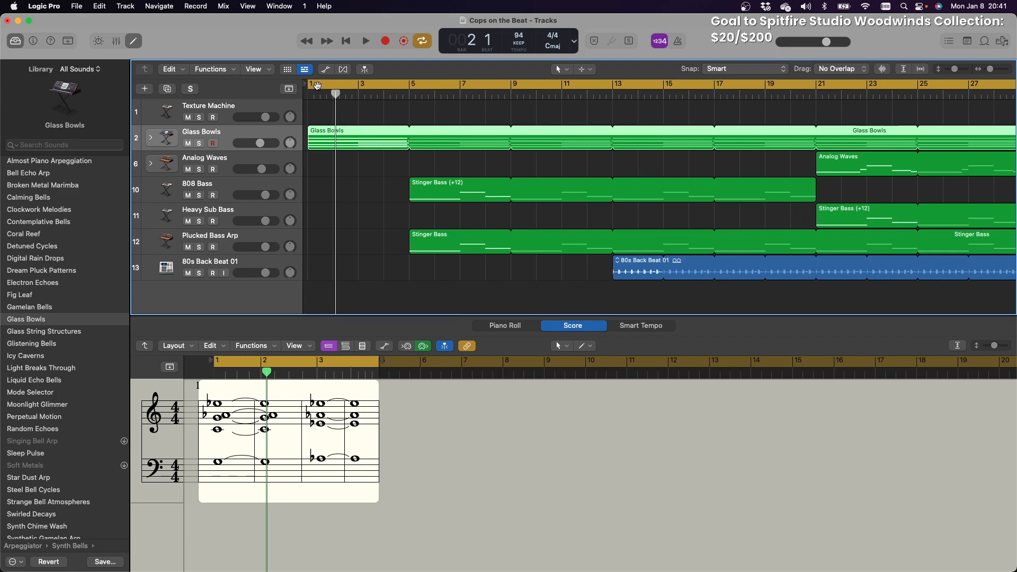
click(412, 84)
drag(413, 87, 617, 90)
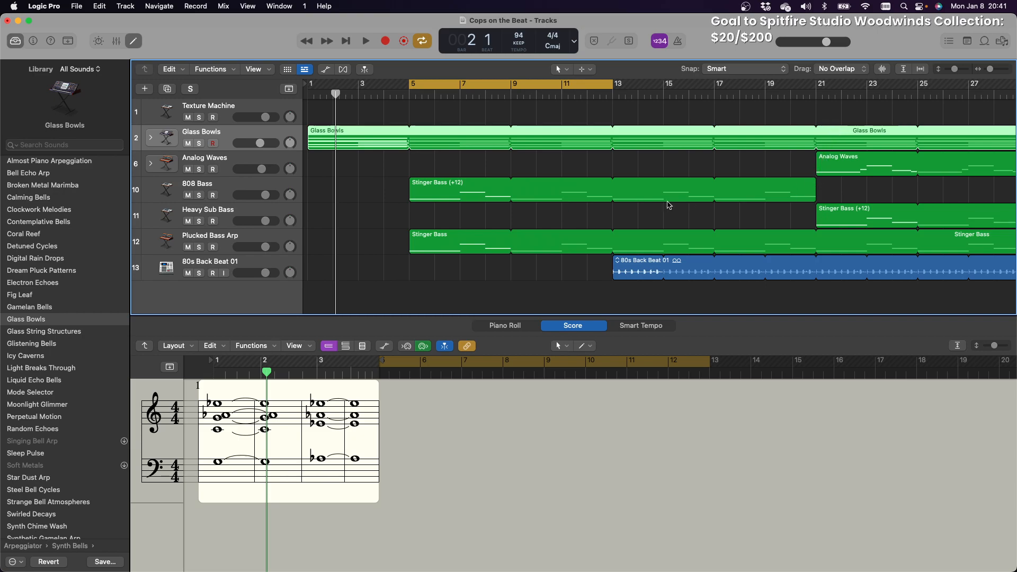
click(200, 196)
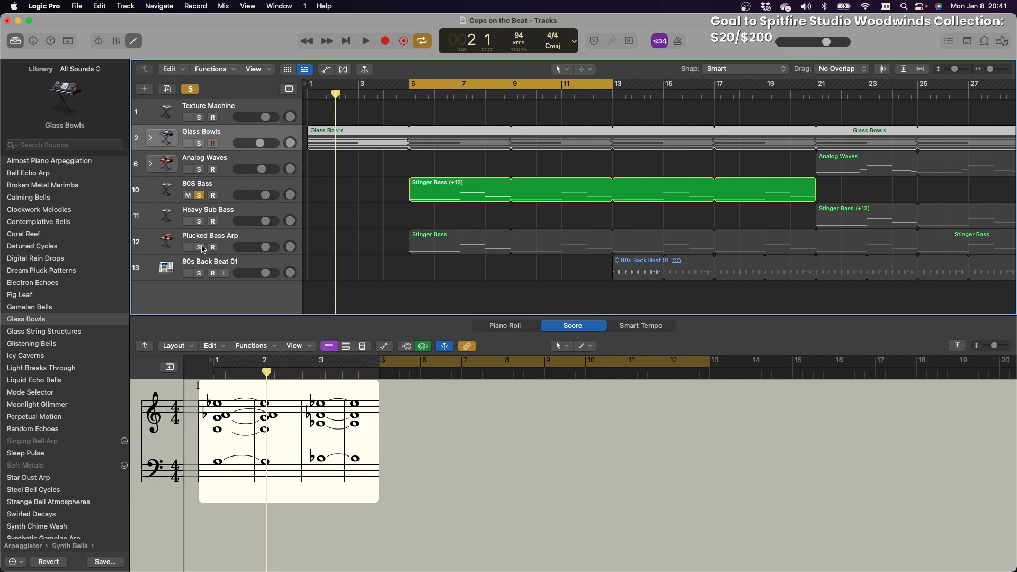
click(200, 248)
key(space)
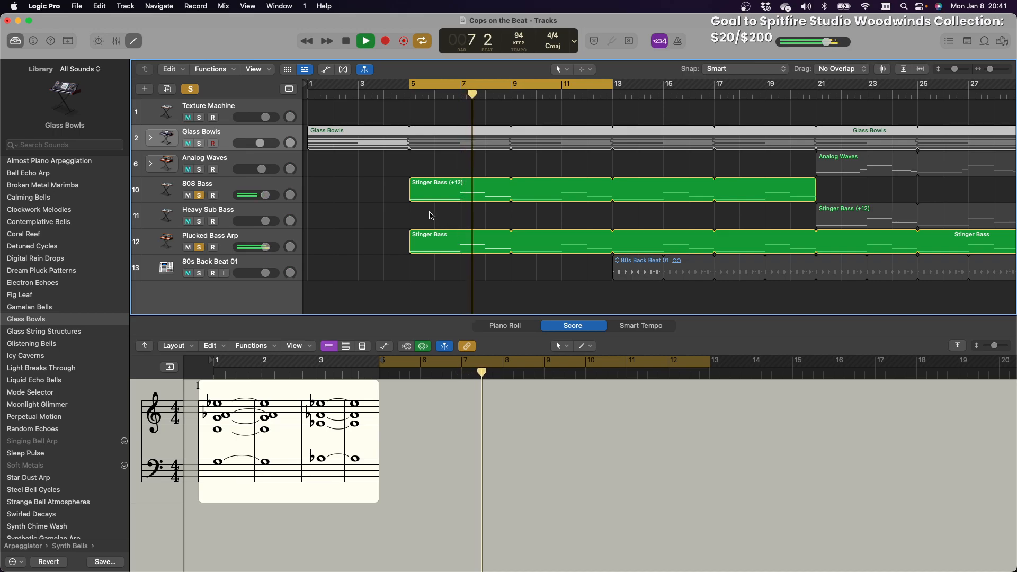
Show the Piano Roll, unsolo 808 Bass to hear Plucked Bass Arp alone, and stop the playback
key(p)
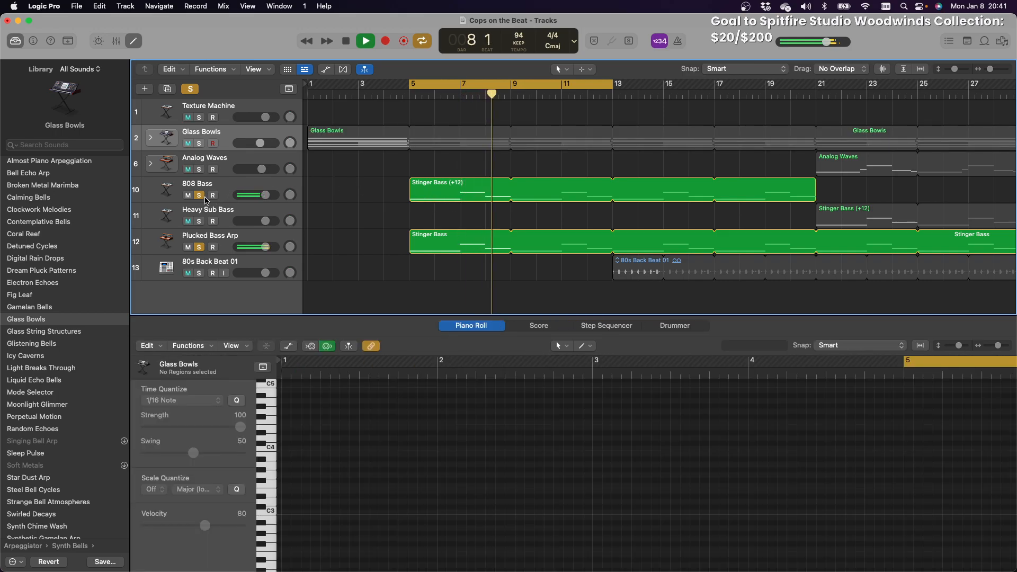
click(199, 196)
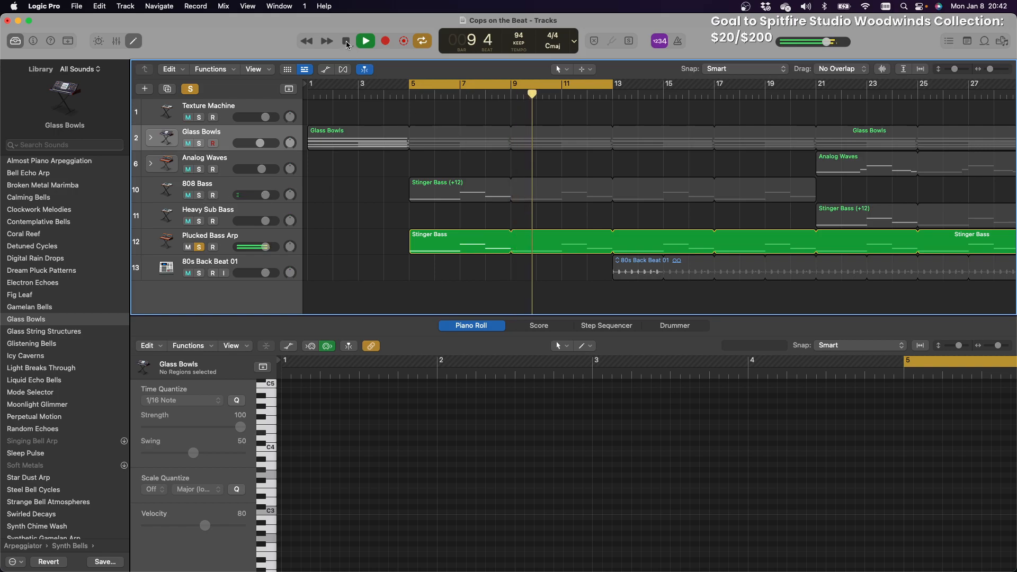
key(space)
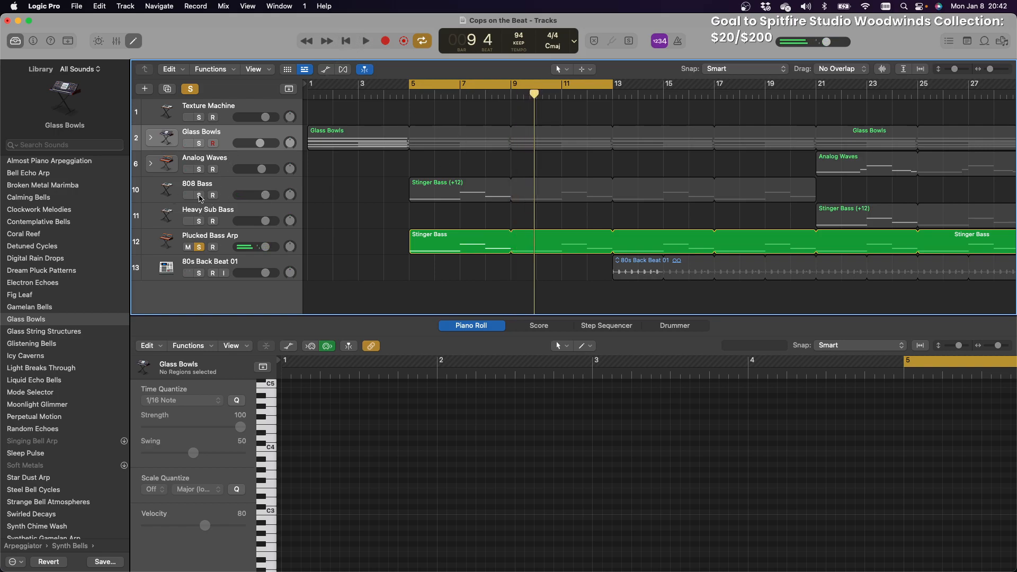
Play the cycled section with only 808 Bass soloed, adding Plucked Bass Arp to the solo during playback
click(199, 195)
click(200, 248)
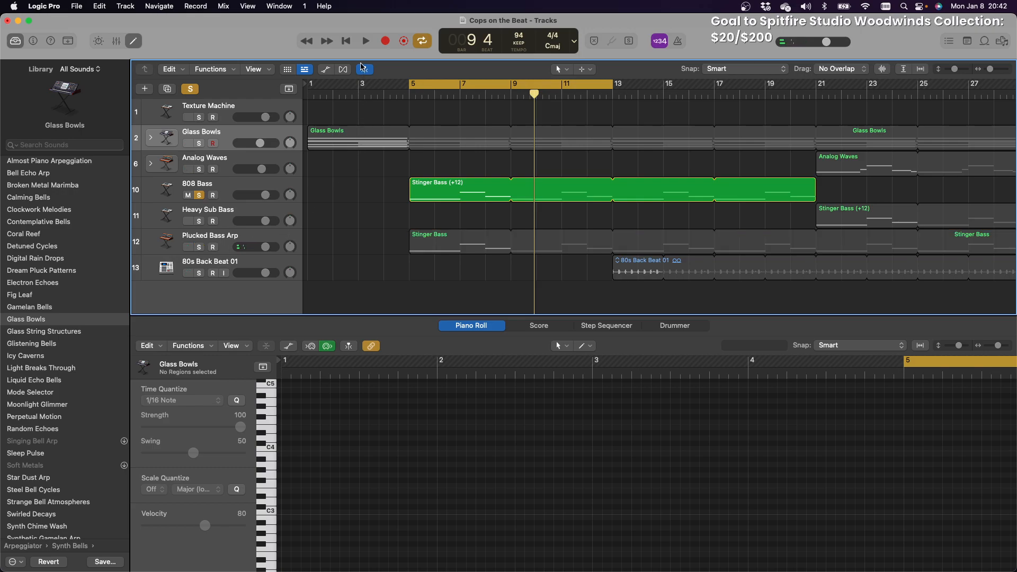
click(367, 42)
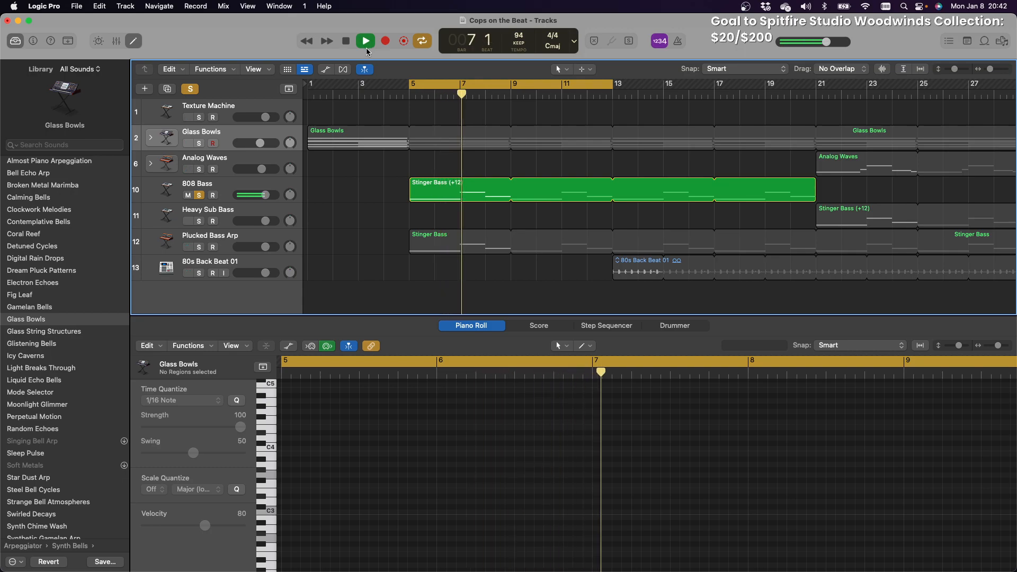
click(199, 248)
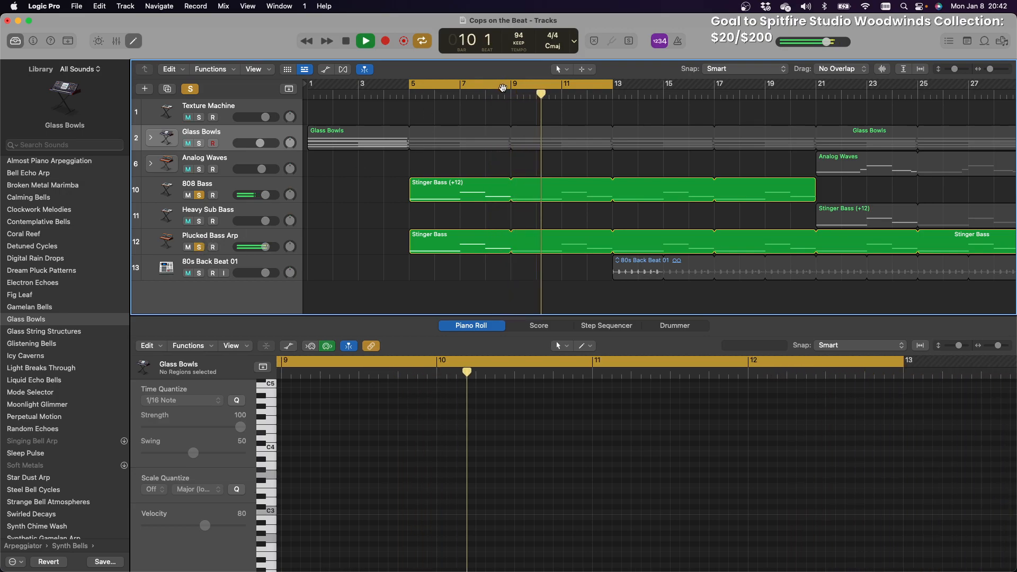
Turn off cycling, clear all solos, and follow the full mix on to bar 21
click(509, 98)
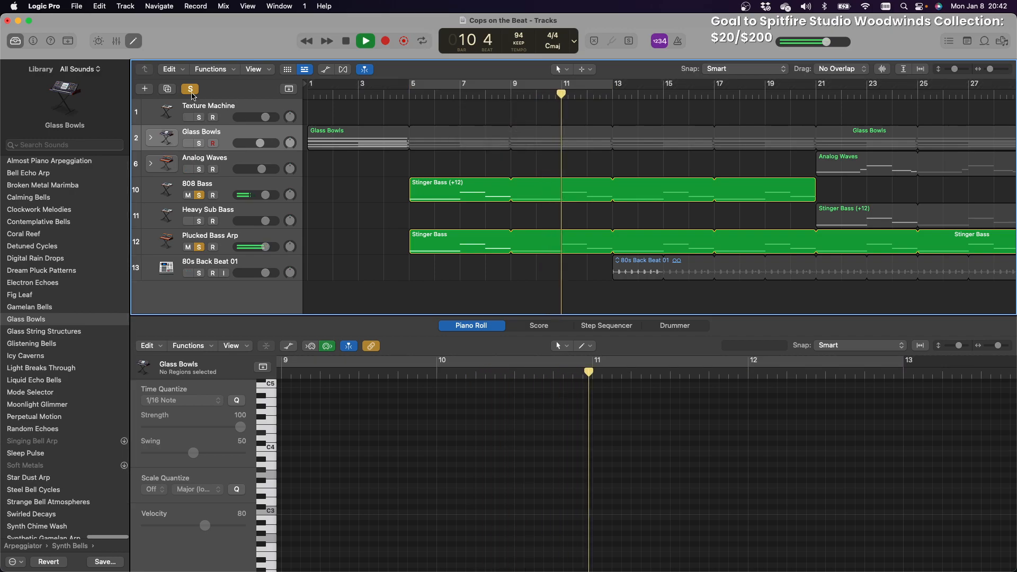
click(190, 89)
scroll(345, 146, right, 8)
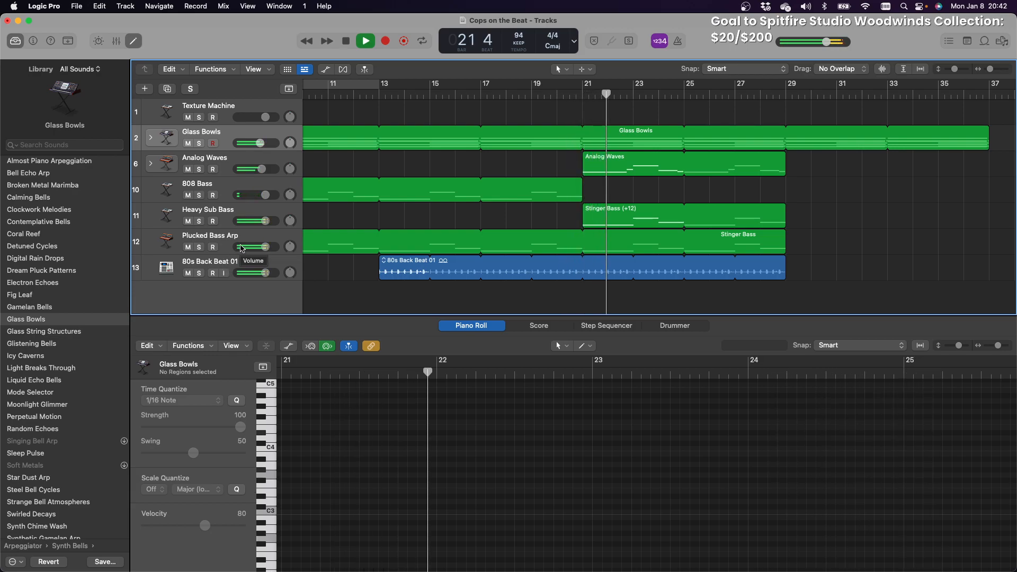
Solo Heavy Sub Bass and Plucked Bass Arp to hear them together from bar 22, and clear the solos
click(199, 221)
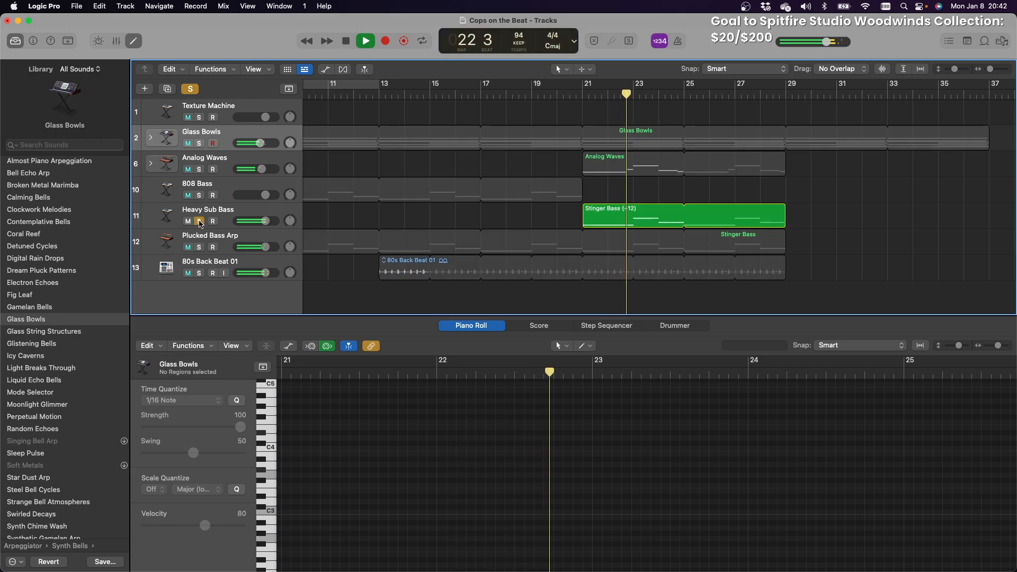
click(199, 247)
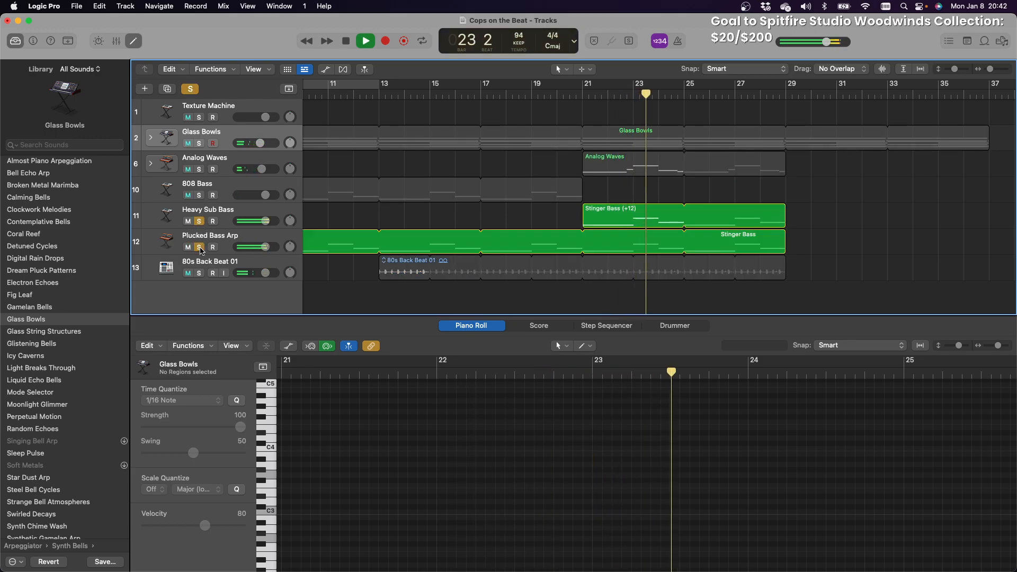
click(191, 89)
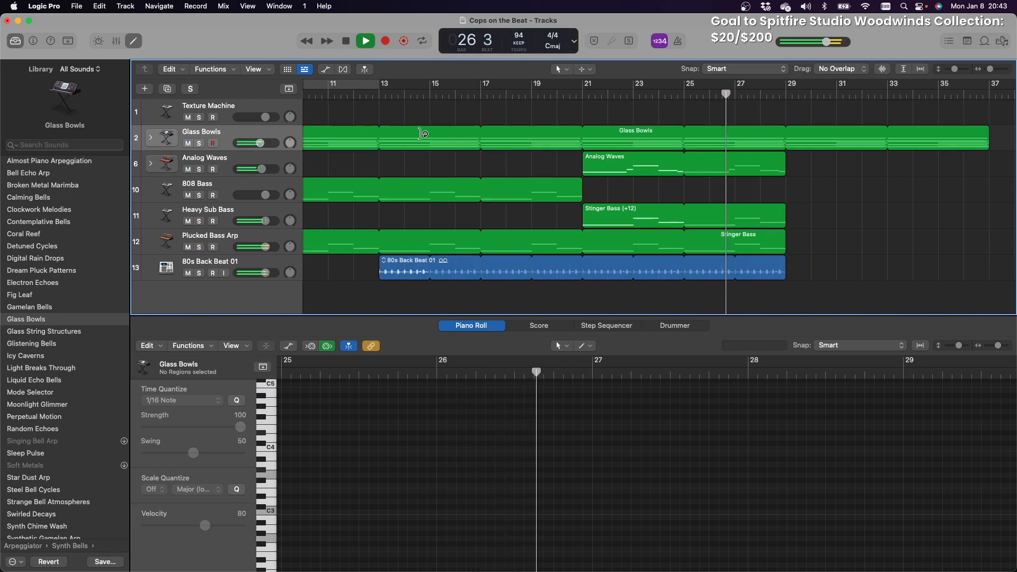
Set the cycle range from bar 21 to bar 29, listen as the section repeats, and stop the playback
drag(786, 99, 583, 99)
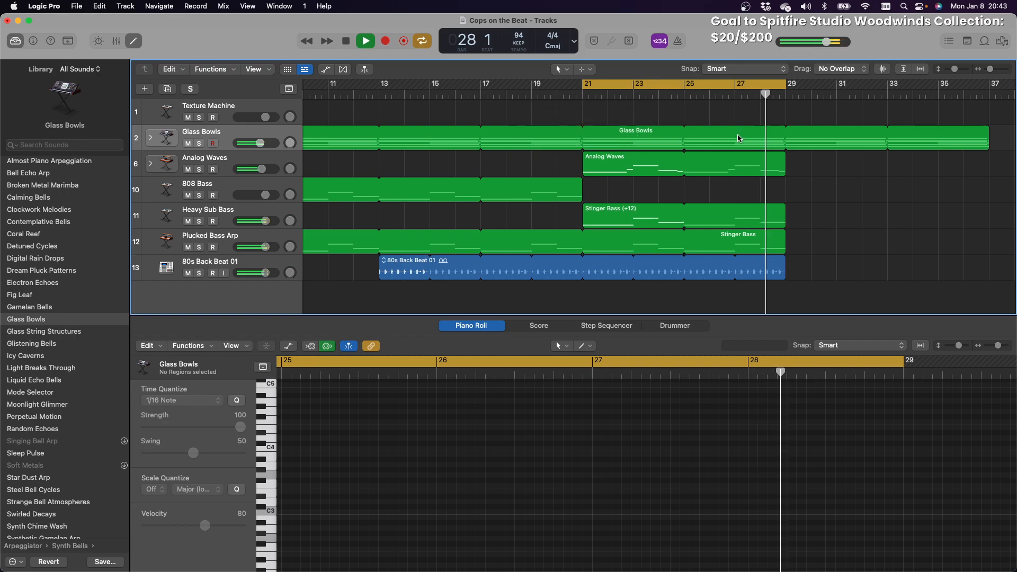
scroll(768, 141, up, 1)
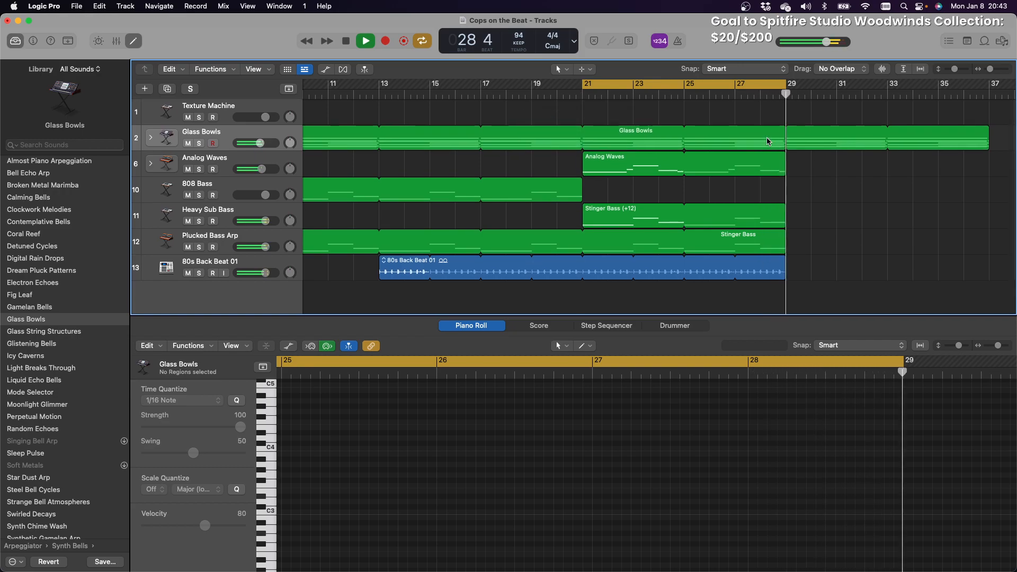
scroll(735, 147, left, 10)
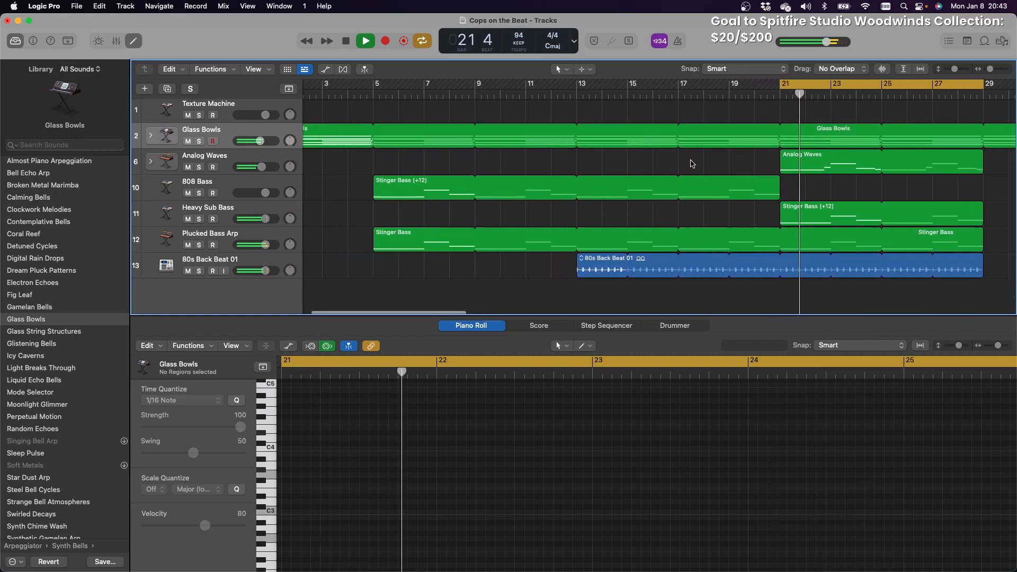
key(space)
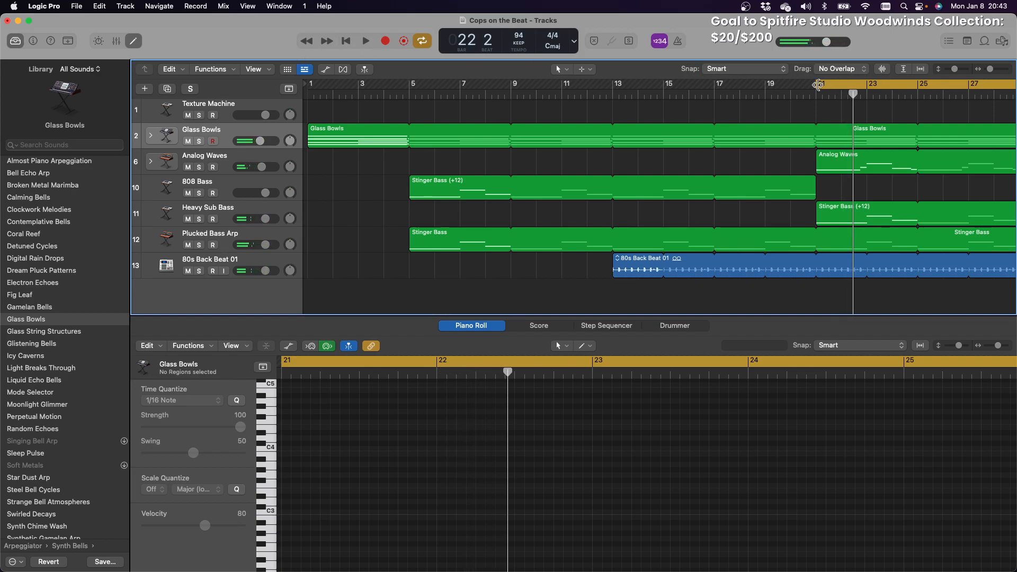
Extend the cycle range back to bar 1 so it runs to bar 29, and check it along the timeline
drag(818, 84, 311, 85)
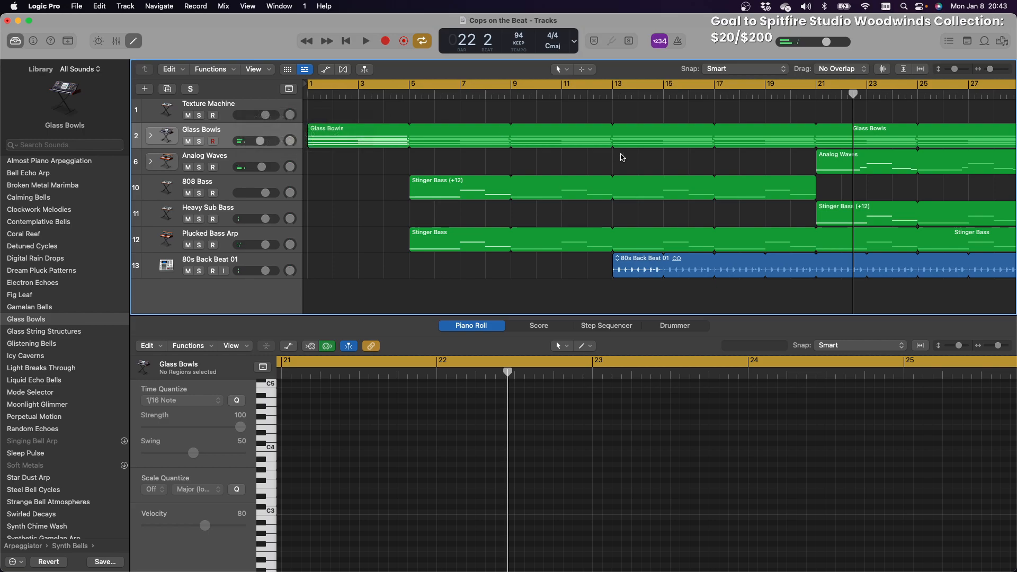
scroll(623, 157, right, 10)
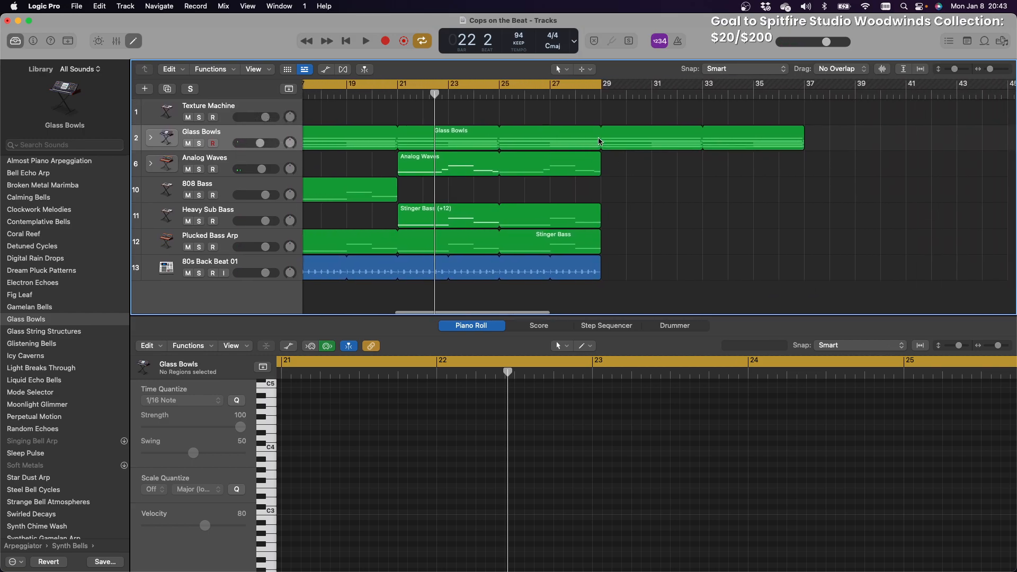
scroll(530, 127, left, 3)
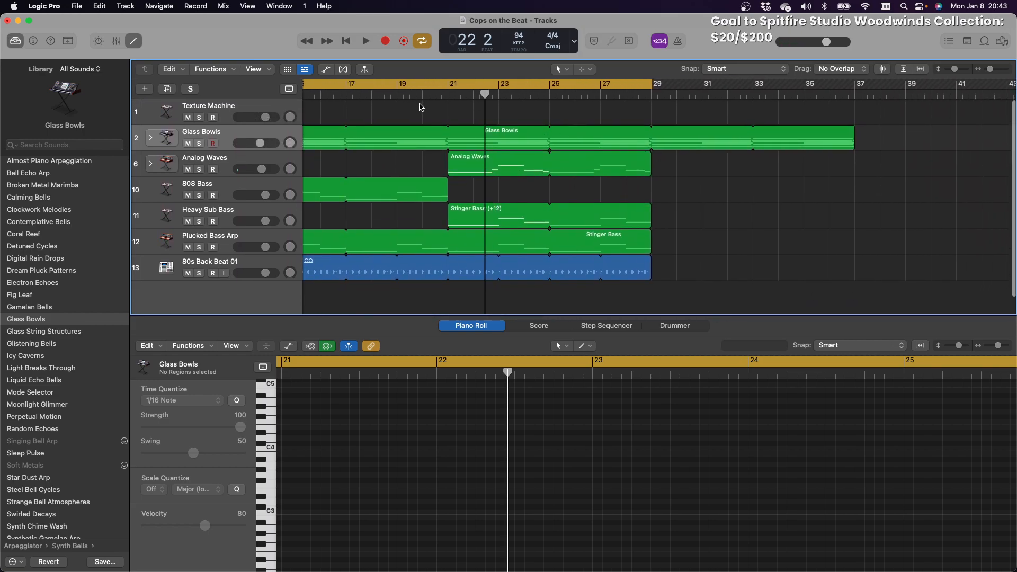
scroll(419, 104, left, 8)
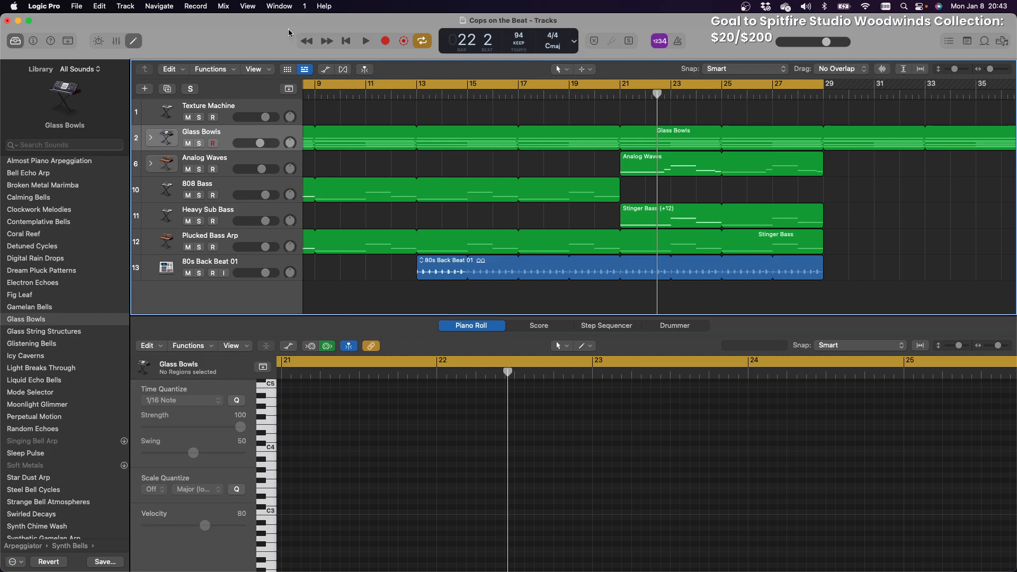
Close the Cops on the Beat project and open Andalusian Sneakery from the Logic Pro X Projects folder
click(7, 21)
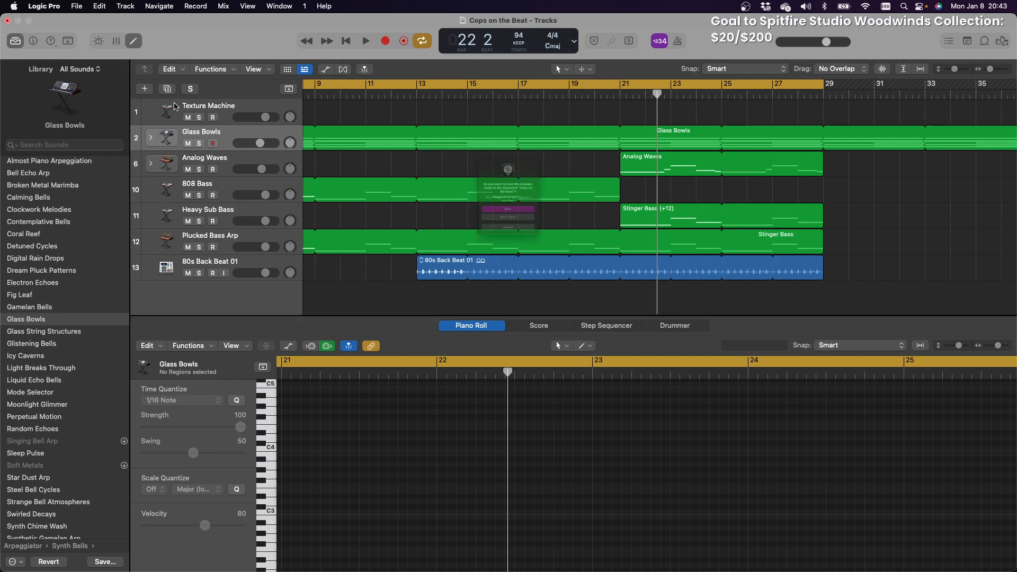
click(531, 225)
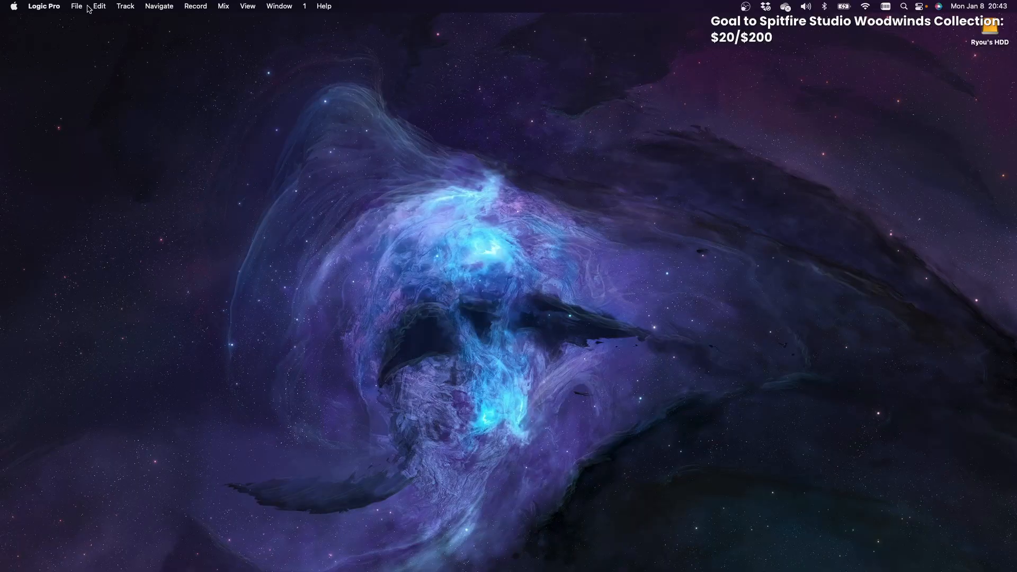
click(82, 6)
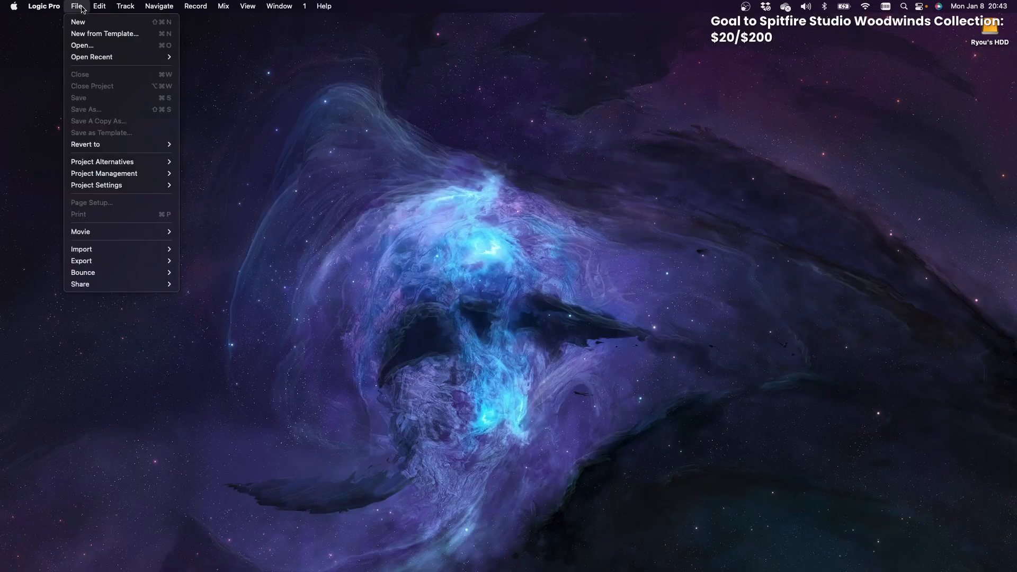
click(89, 49)
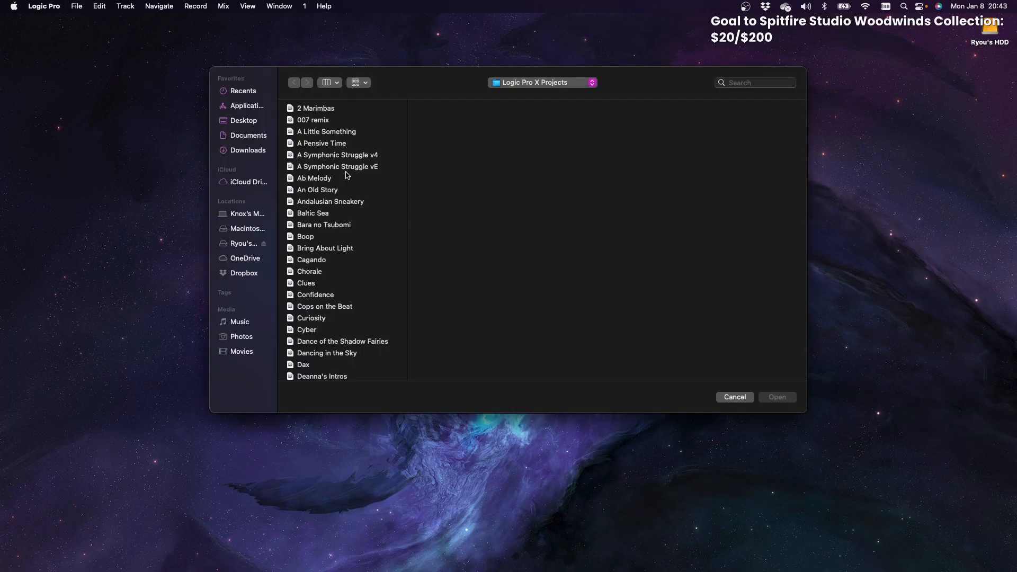
click(340, 204)
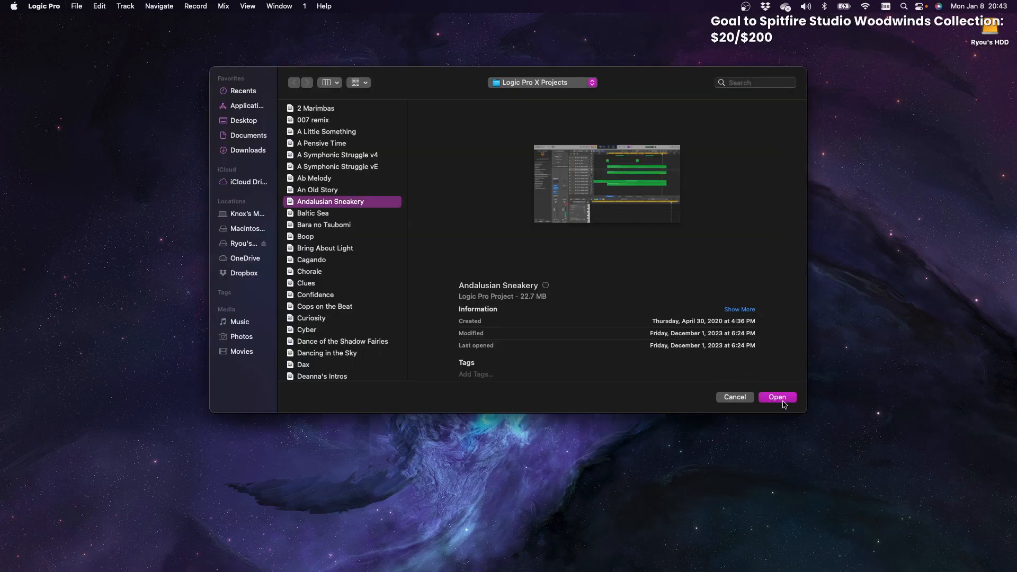
click(777, 398)
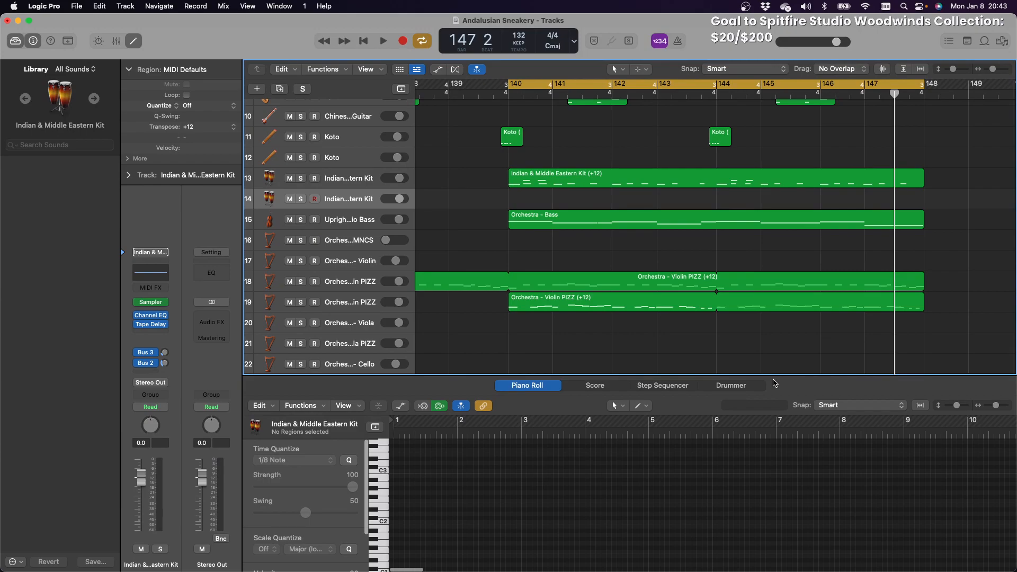
Play the looped section from bar 140 and examine the regions on all tracks, stopping playback partway
key(space)
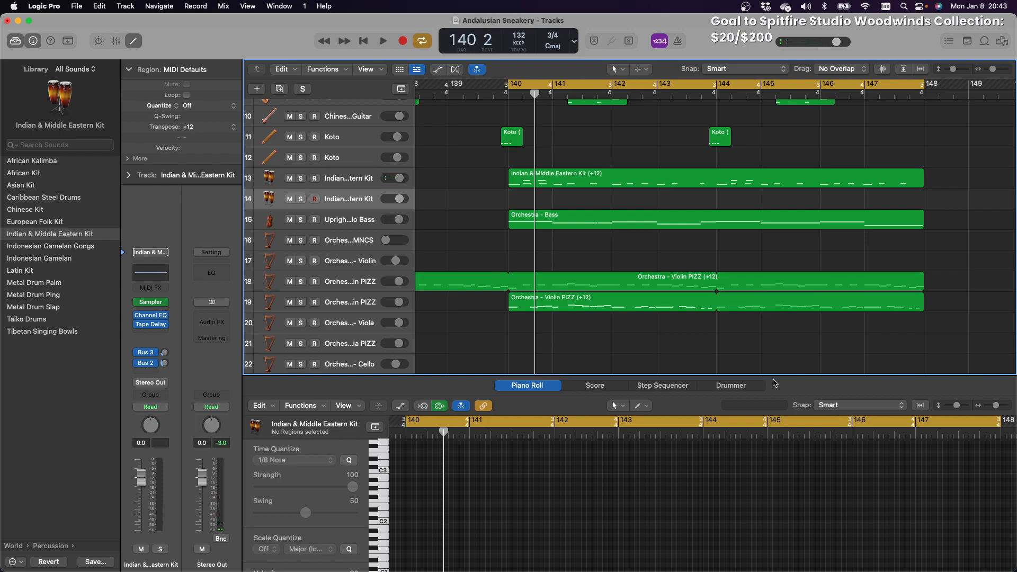
key(space)
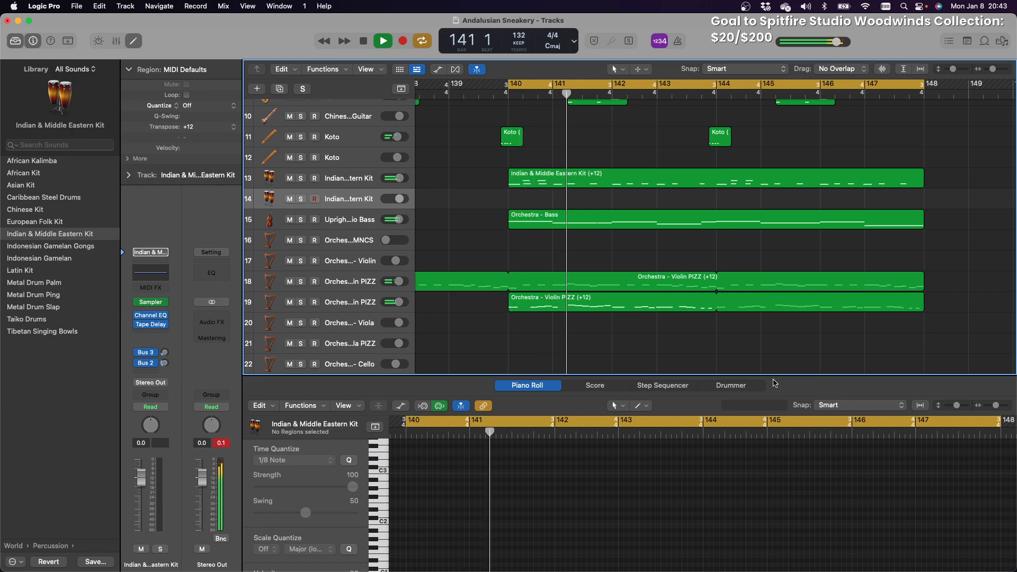
scroll(844, 332, up, 10)
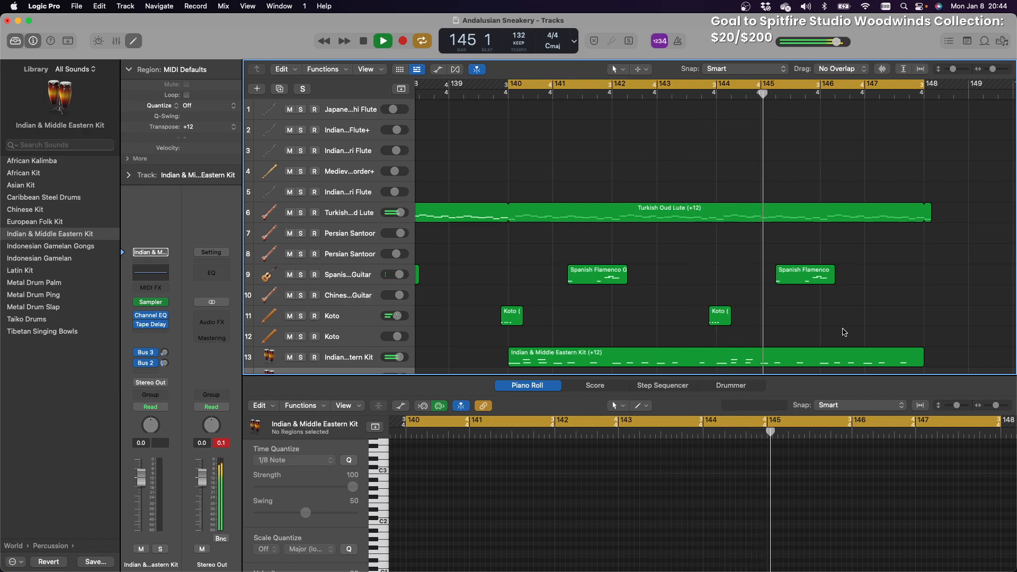
scroll(844, 332, down, 4)
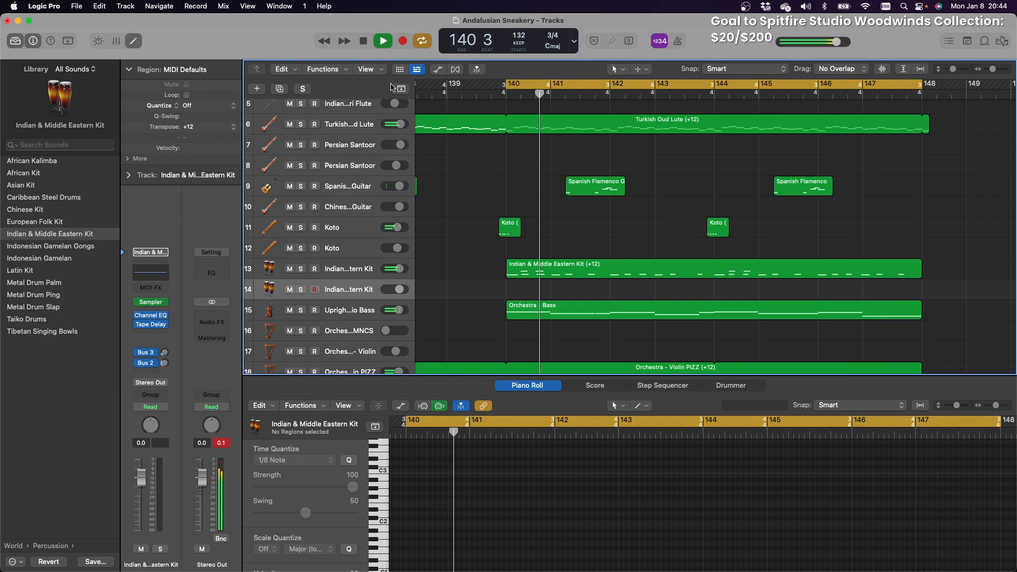
click(357, 42)
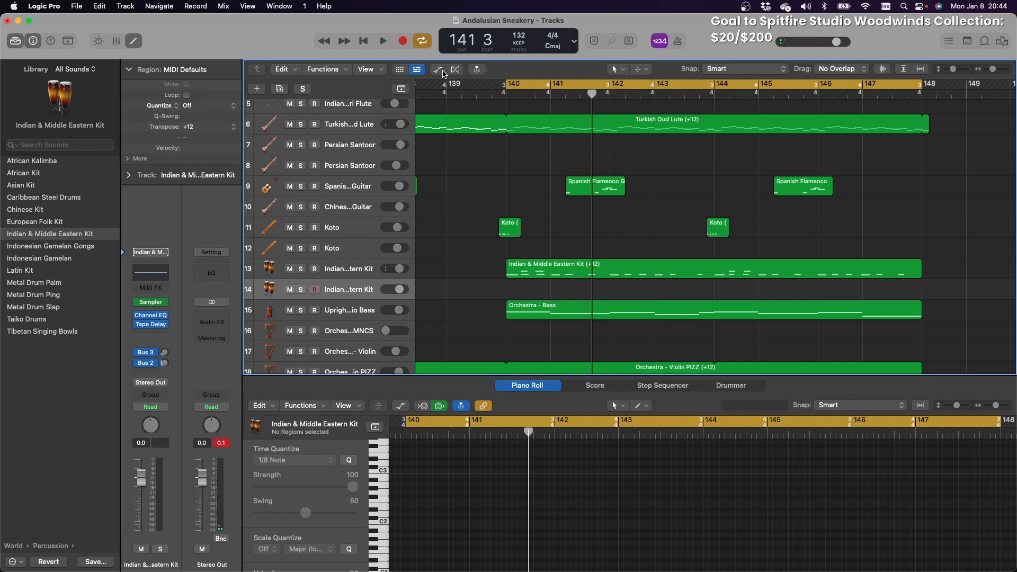
scroll(628, 138, down, 9)
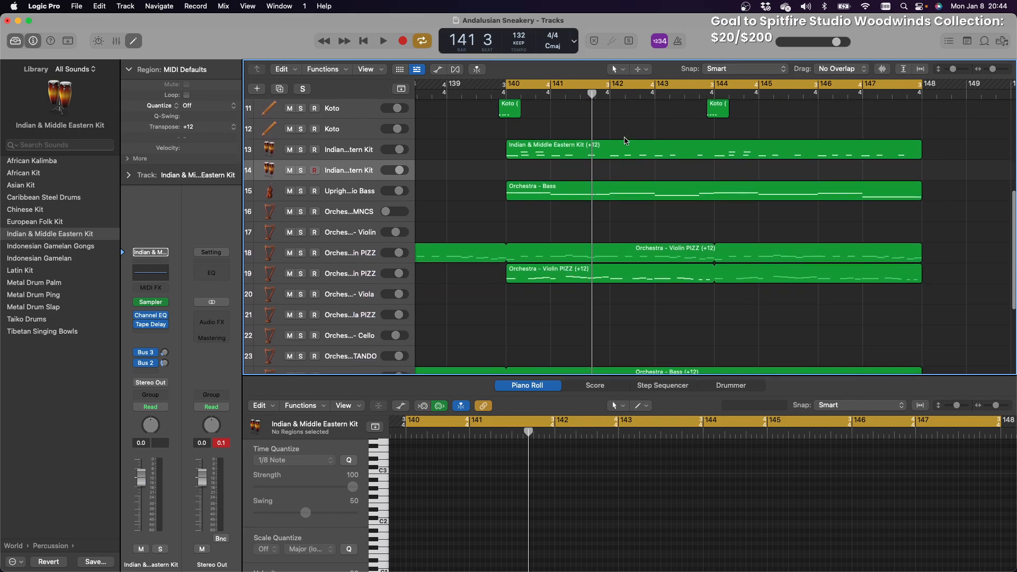
scroll(550, 149, up, 13)
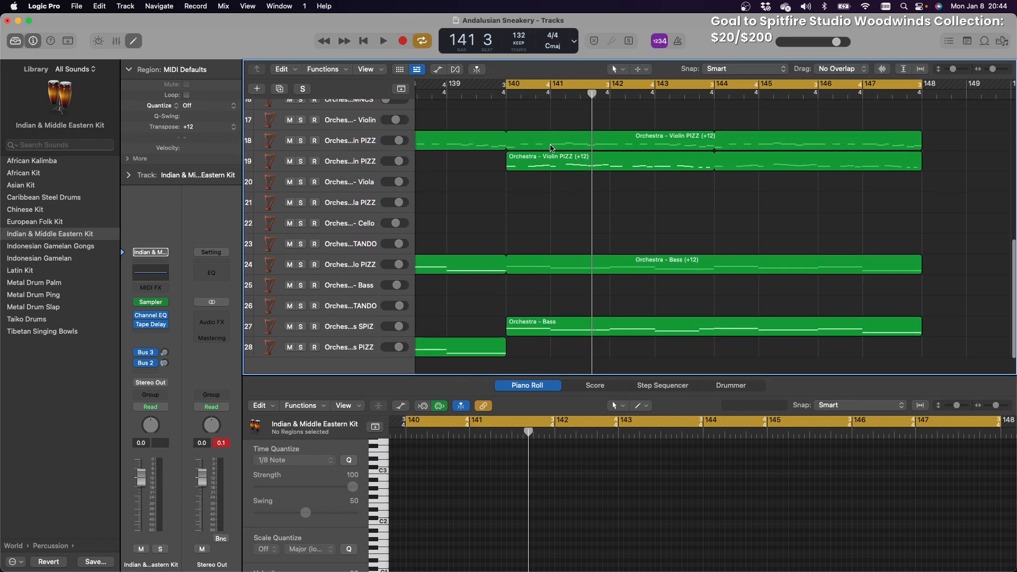
scroll(550, 149, down, 17)
scroll(549, 150, up, 17)
scroll(546, 150, down, 17)
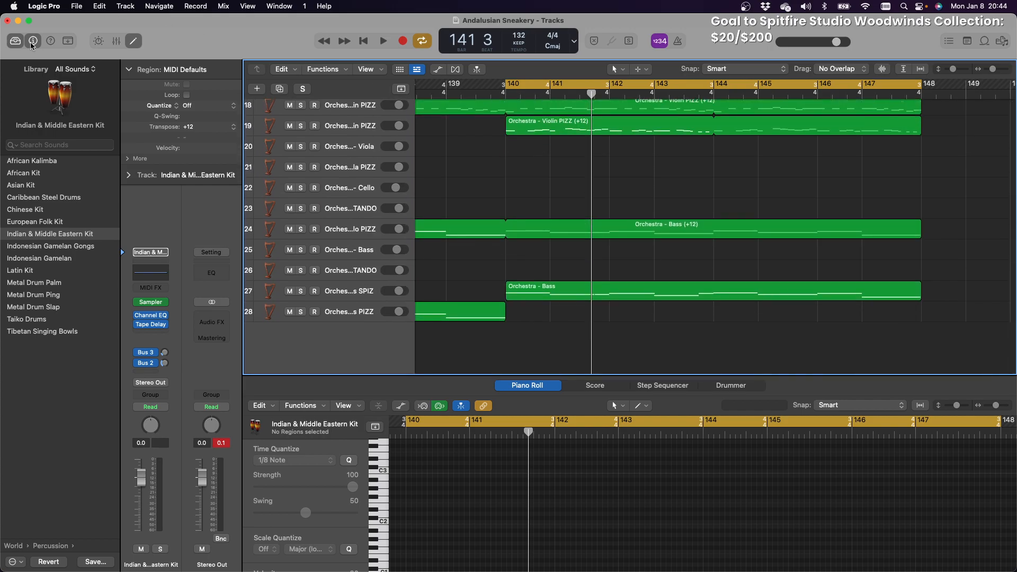
Hide the Library and replay the looped section from bar 140 while looking over the tracks
click(23, 43)
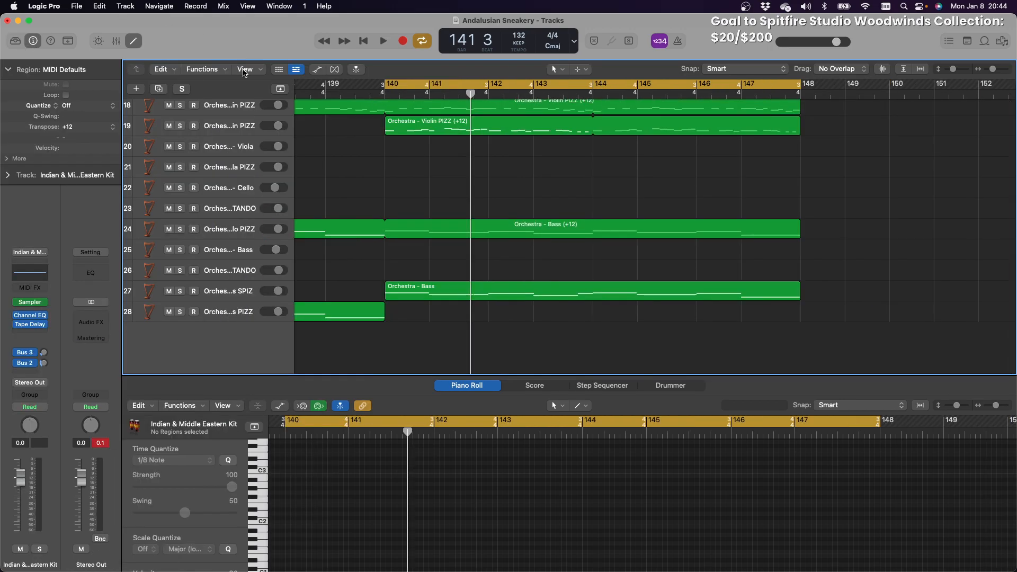
click(382, 41)
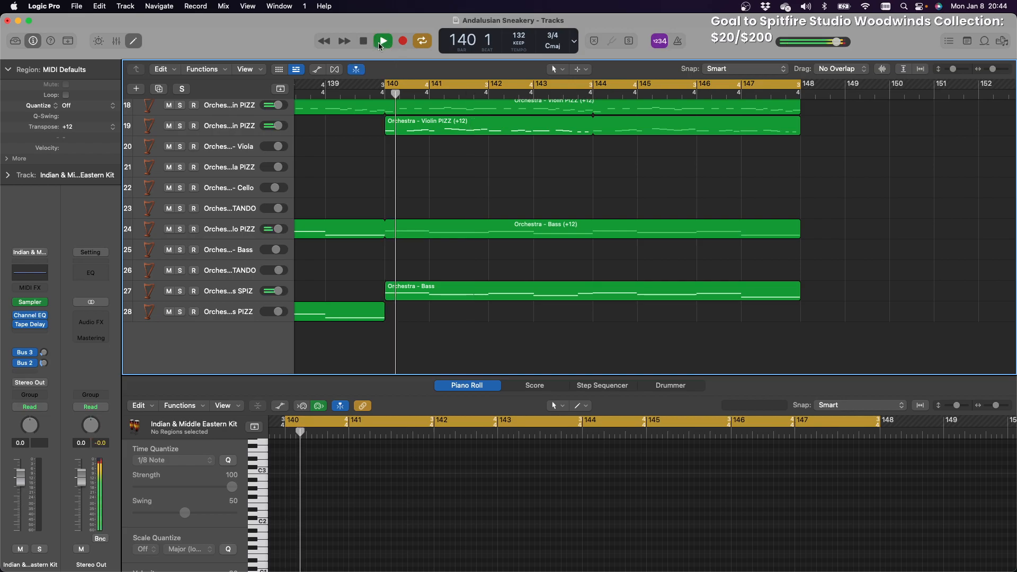
scroll(389, 87, up, 1)
scroll(389, 87, up, 4)
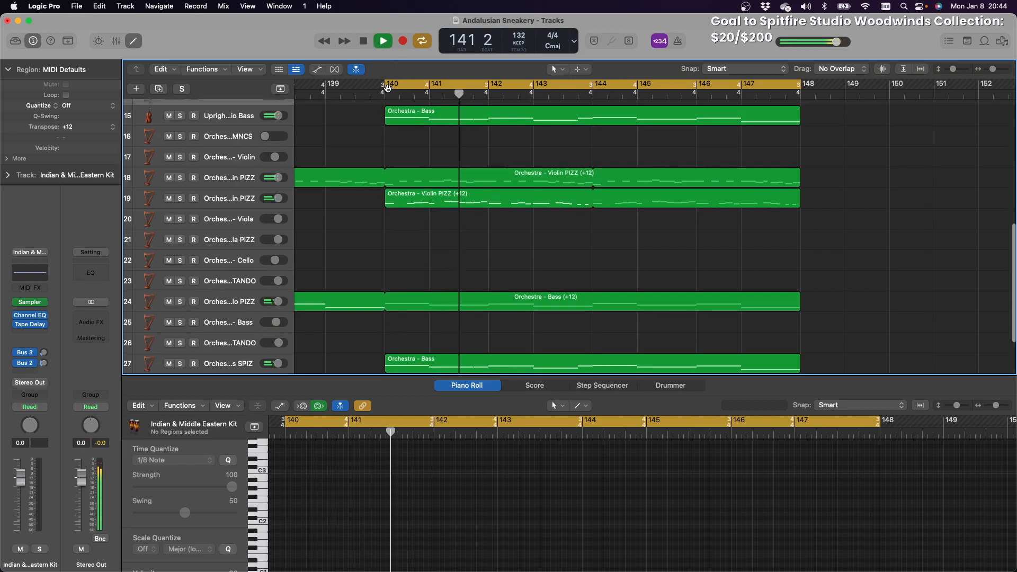
scroll(403, 122, up, 3)
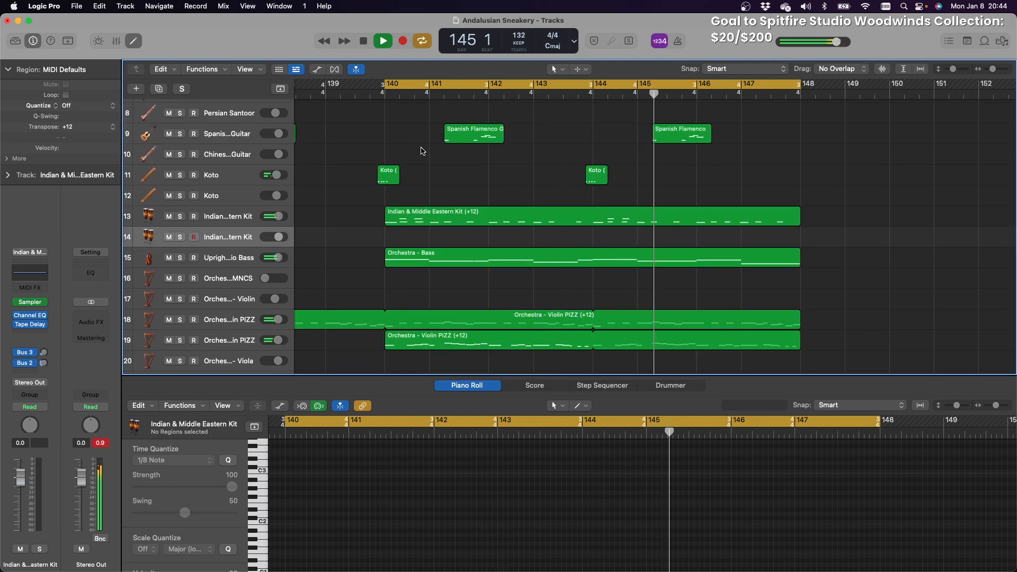
Solo each Indian & Middle Eastern Kit track in turn to hear its part, clear the solos and stop playback
click(181, 237)
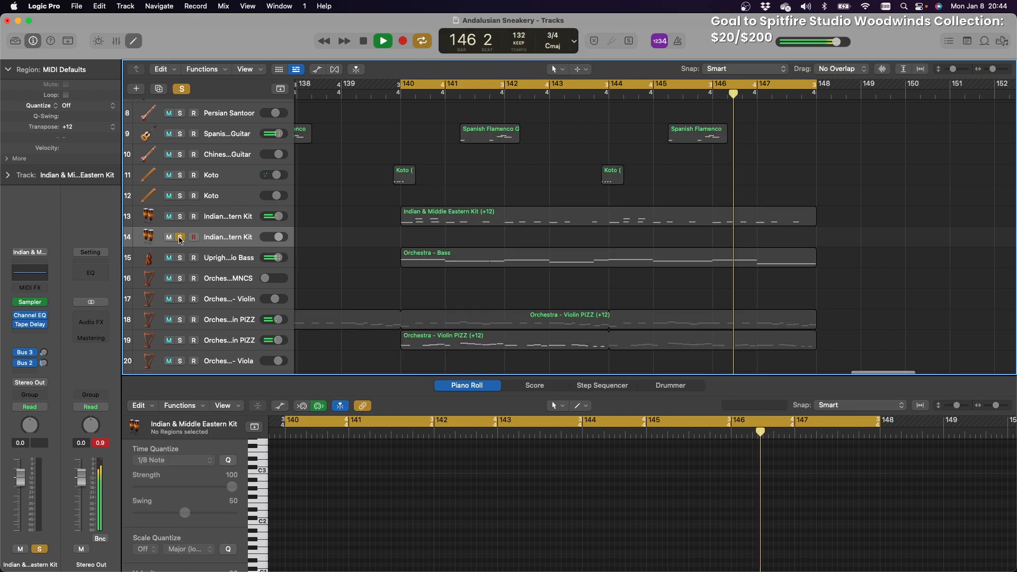
click(180, 239)
click(179, 238)
click(179, 238)
click(180, 220)
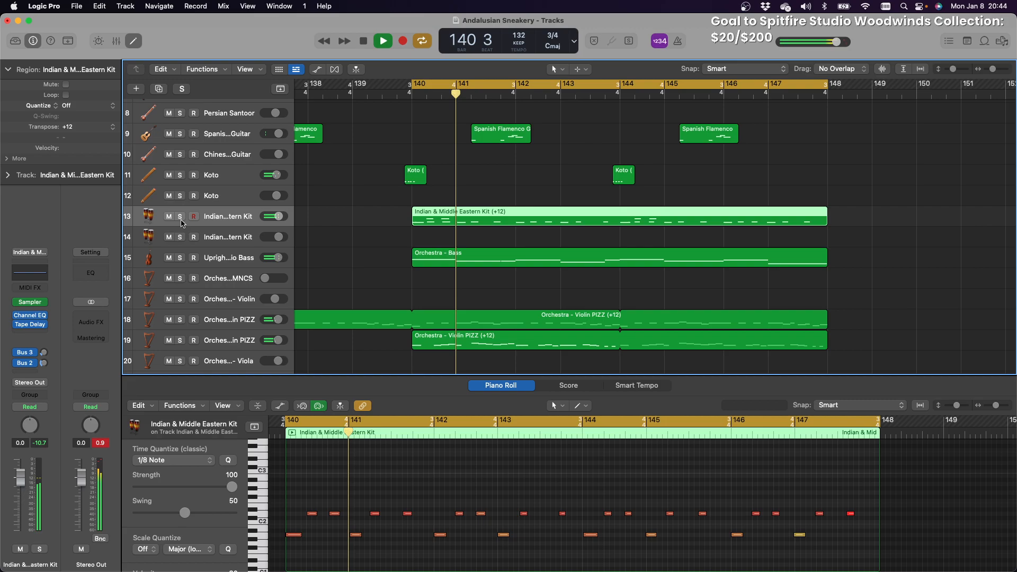
click(181, 219)
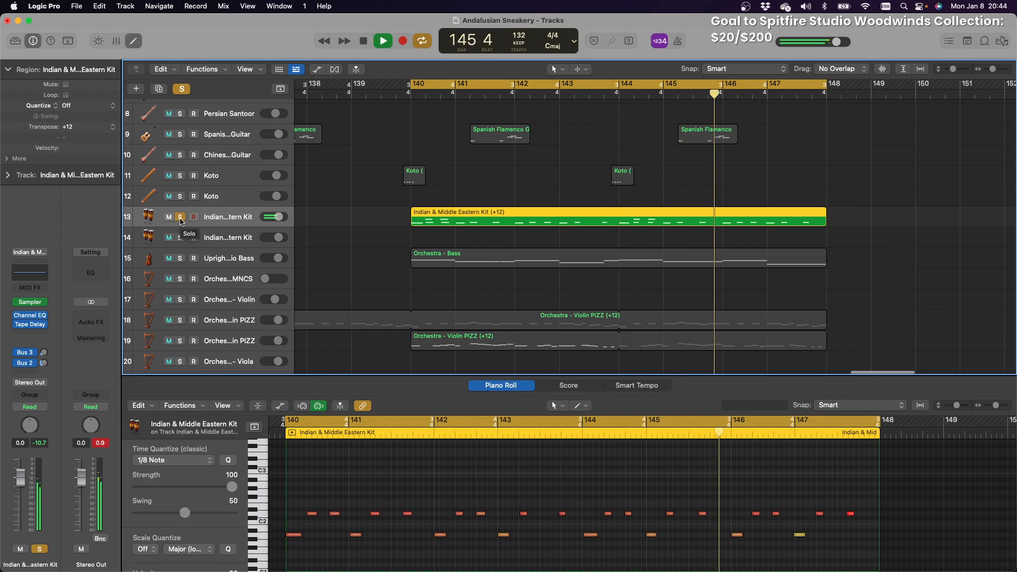
click(180, 217)
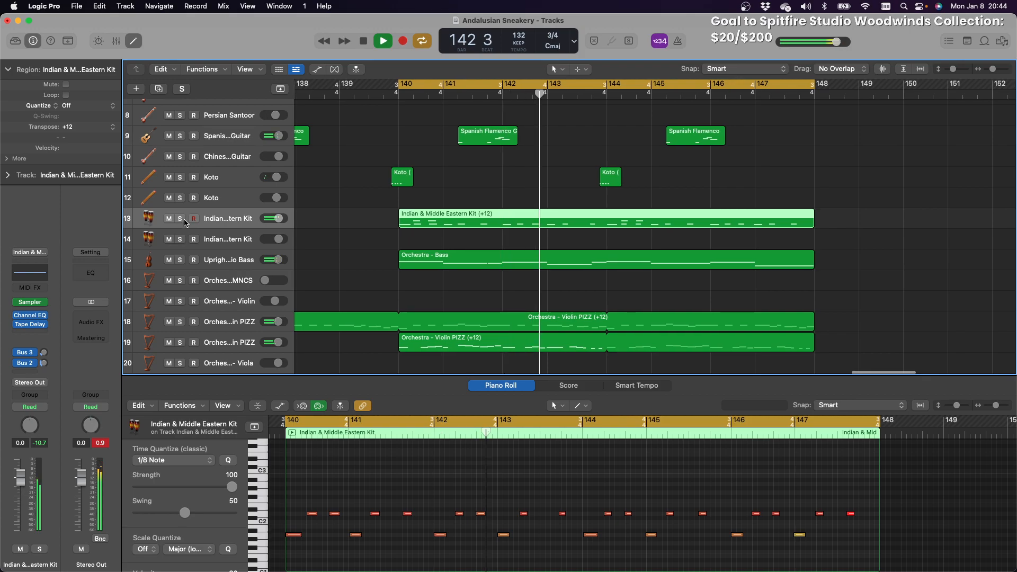
key(space)
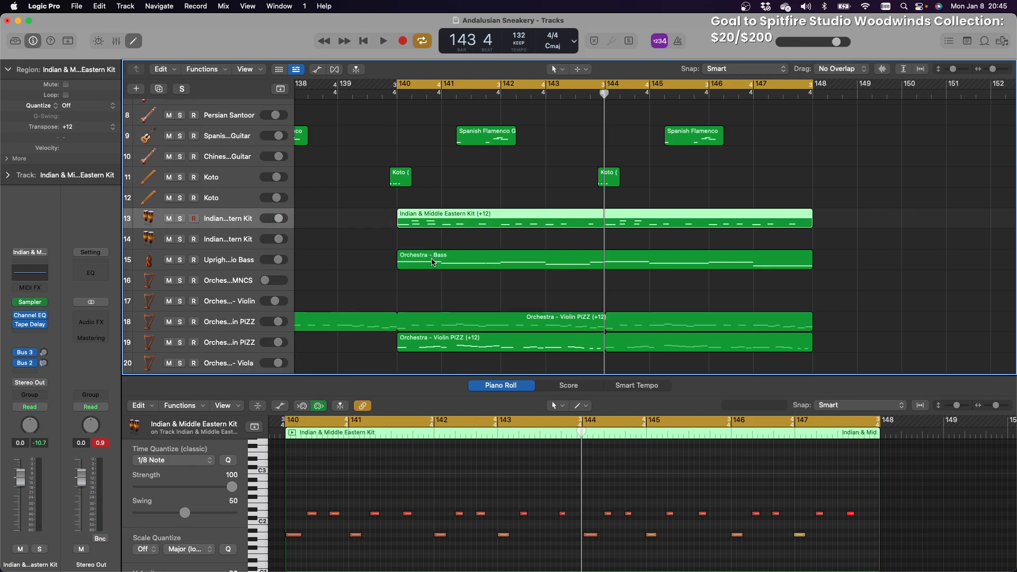
Delete the first high note in bar 140 of the Indian & Middle Eastern Kit region and replay the loop
scroll(433, 261, up, 5)
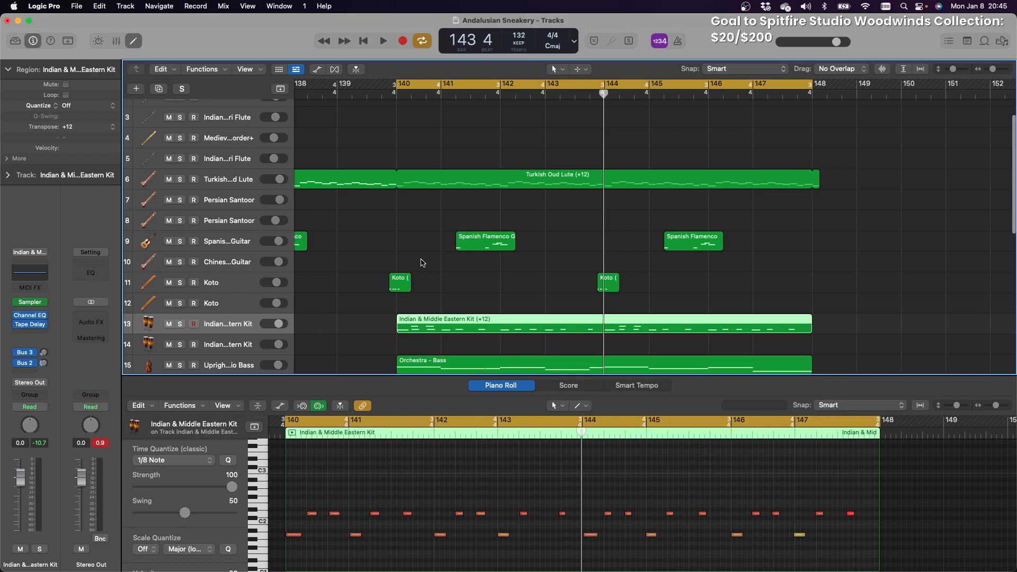
key(space)
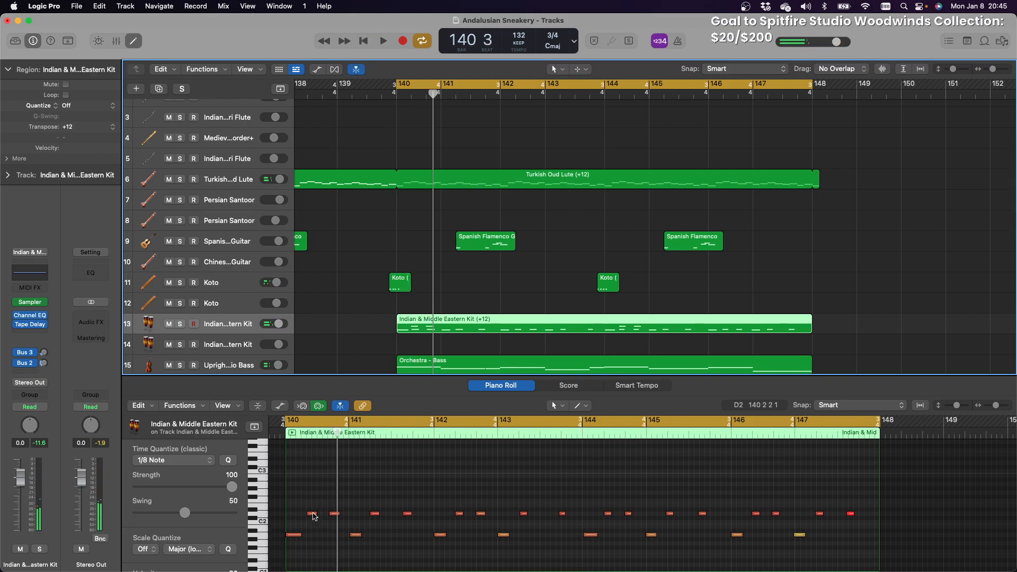
click(314, 514)
scroll(354, 519, up, 6)
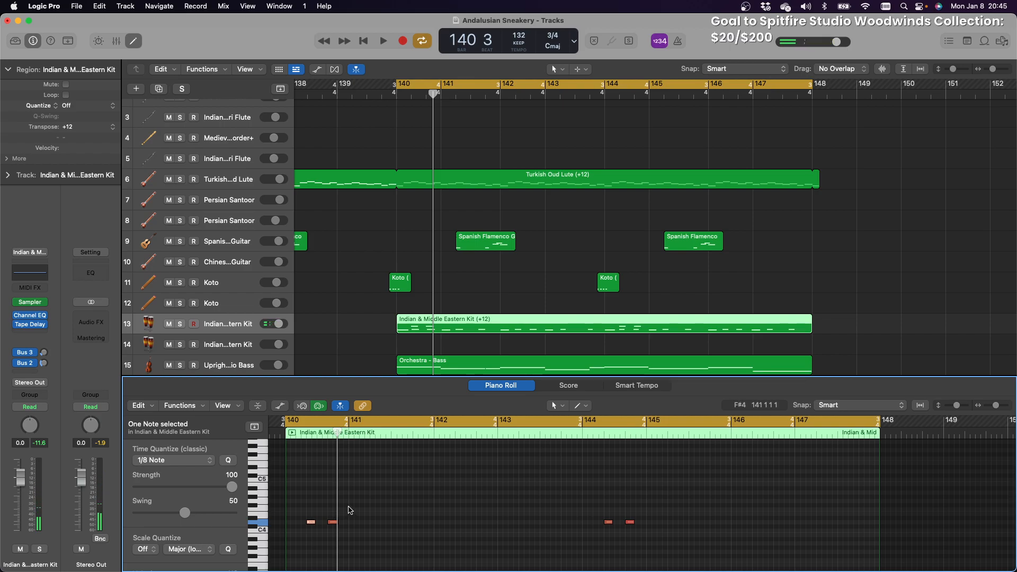
key(space)
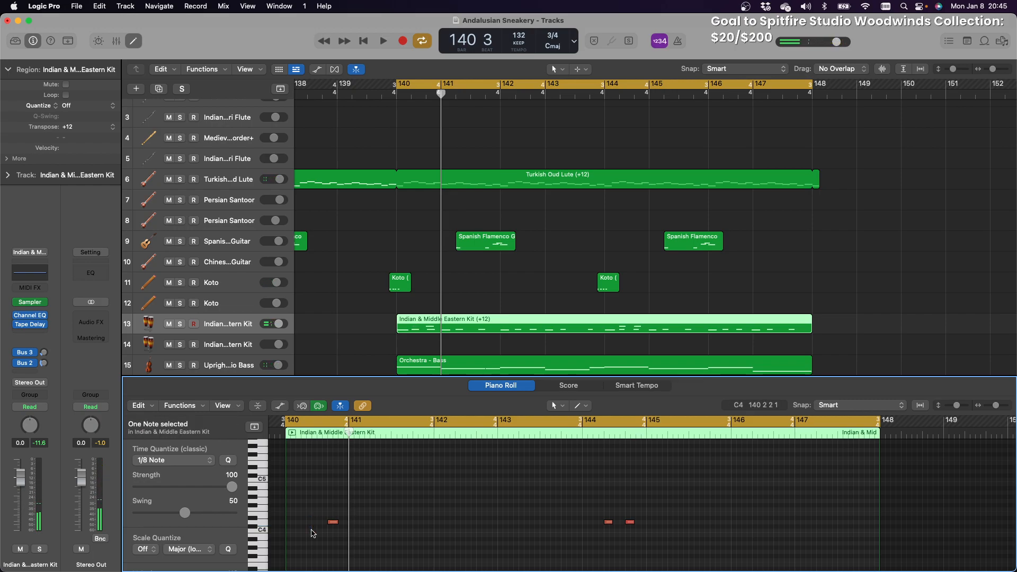
key(space)
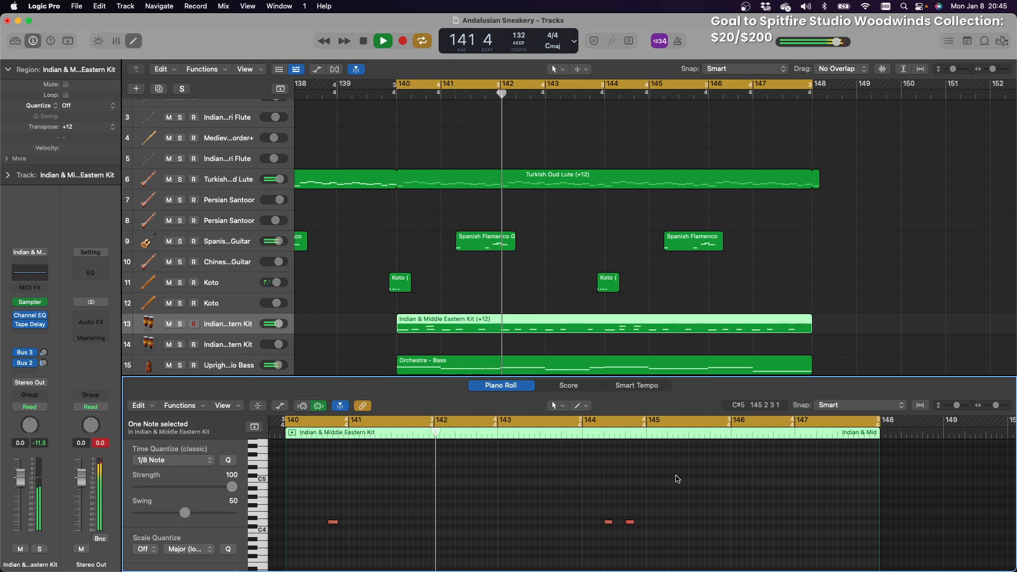
Select the first high note in bar 144 and enlarge the Piano Roll to show the kit's high and low notes together
click(608, 522)
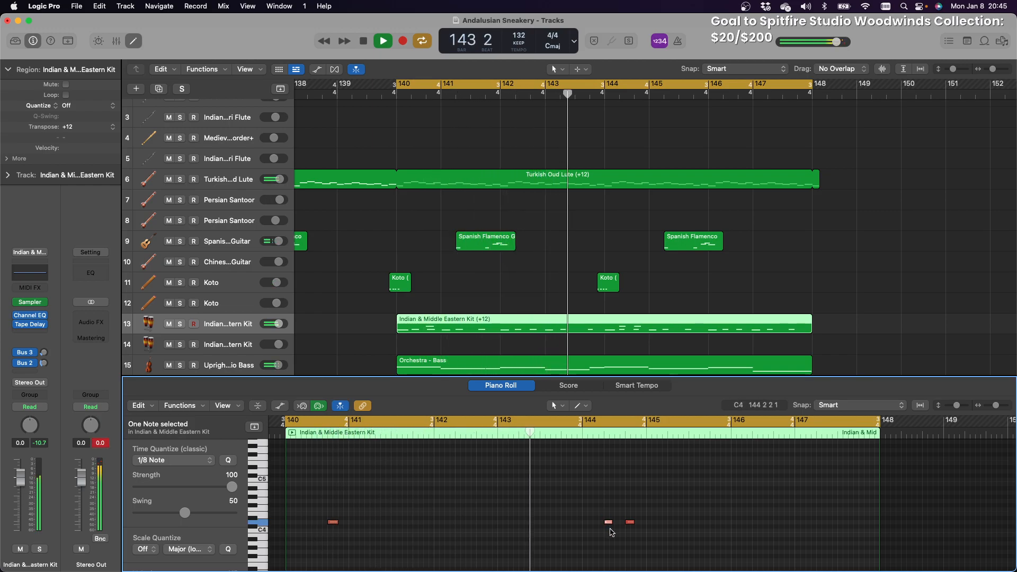
scroll(645, 494, down, 6)
scroll(644, 493, up, 6)
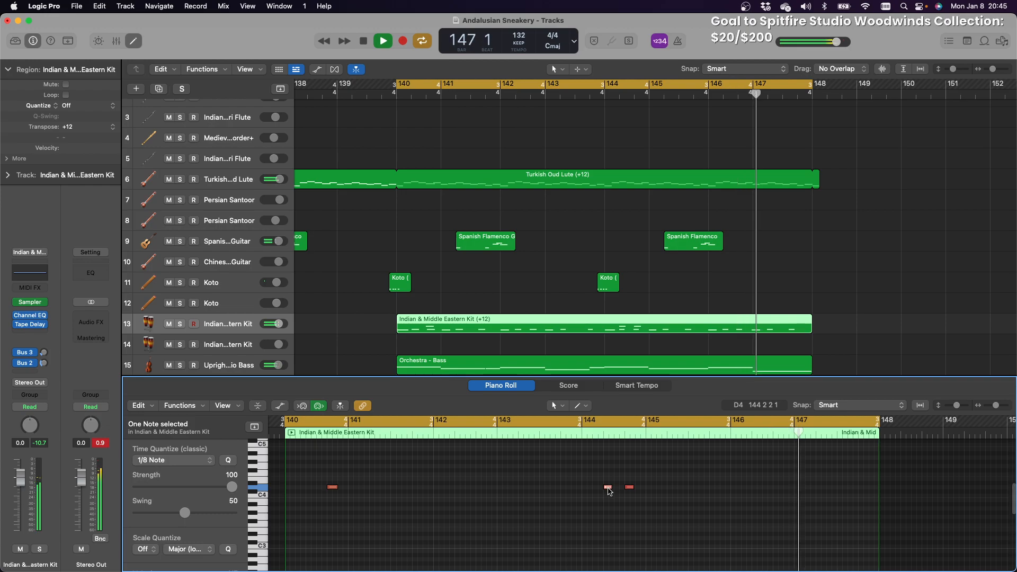
scroll(644, 515, down, 2)
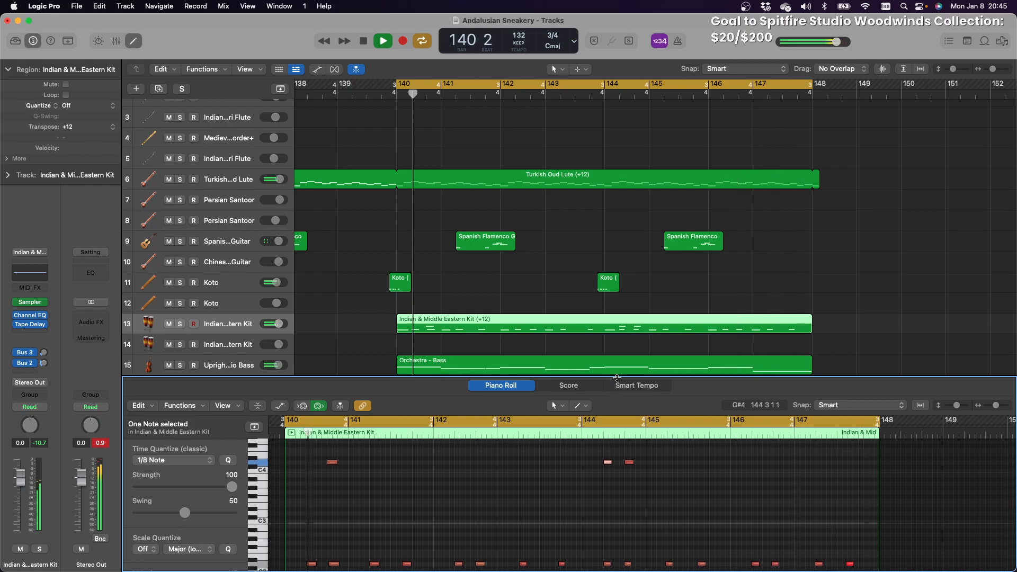
drag(618, 378, 531, 290)
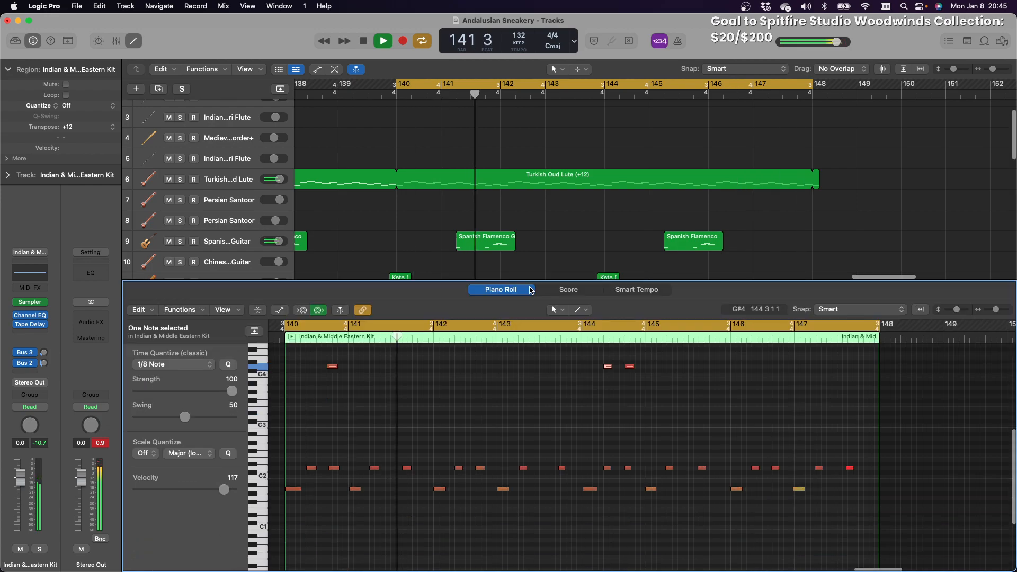
Try moving the first high note of bar 144 to late in bar 145, and bar 140's high note slightly earlier
drag(610, 371, 707, 372)
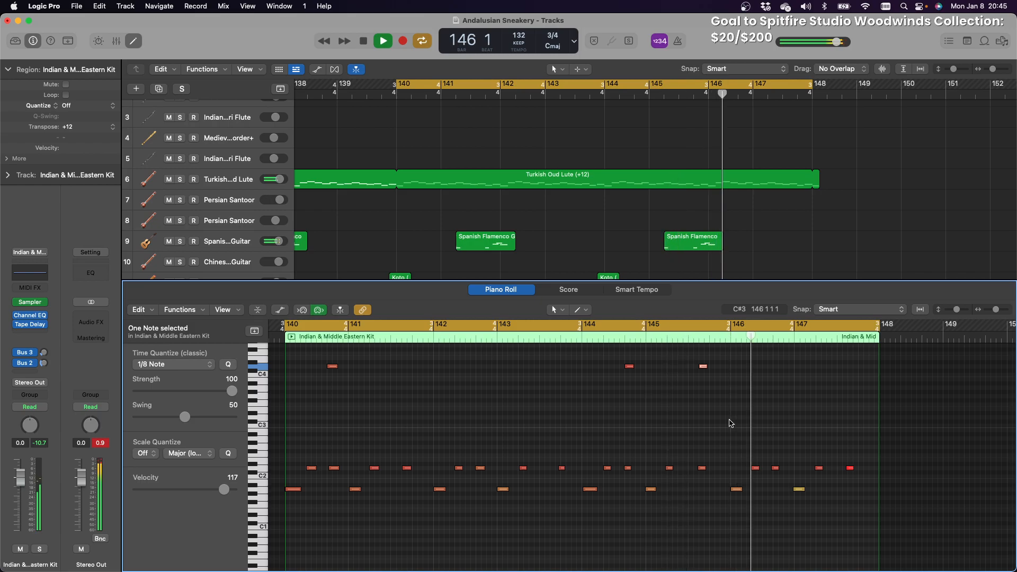
scroll(777, 439, up, 5)
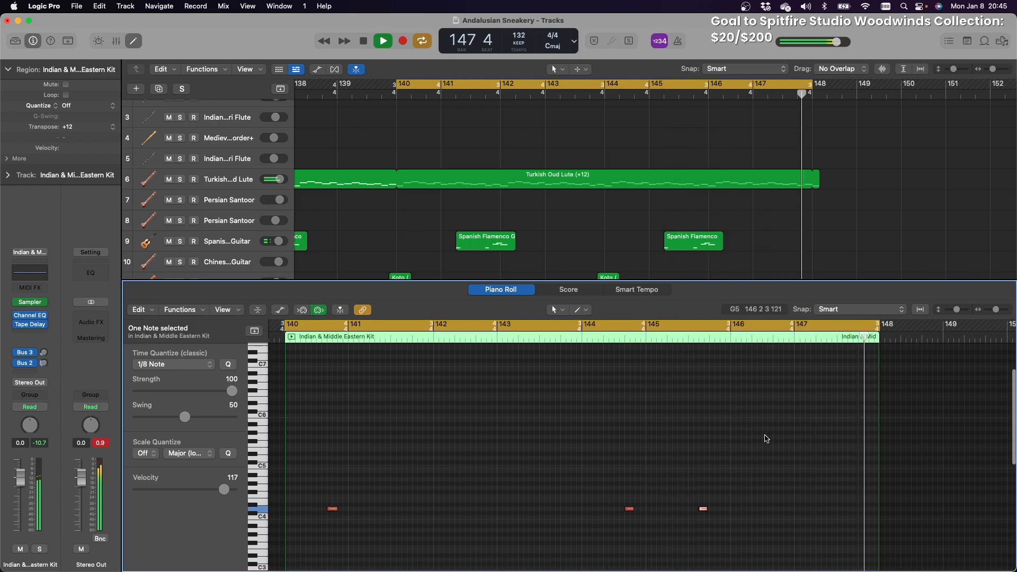
scroll(624, 445, down, 5)
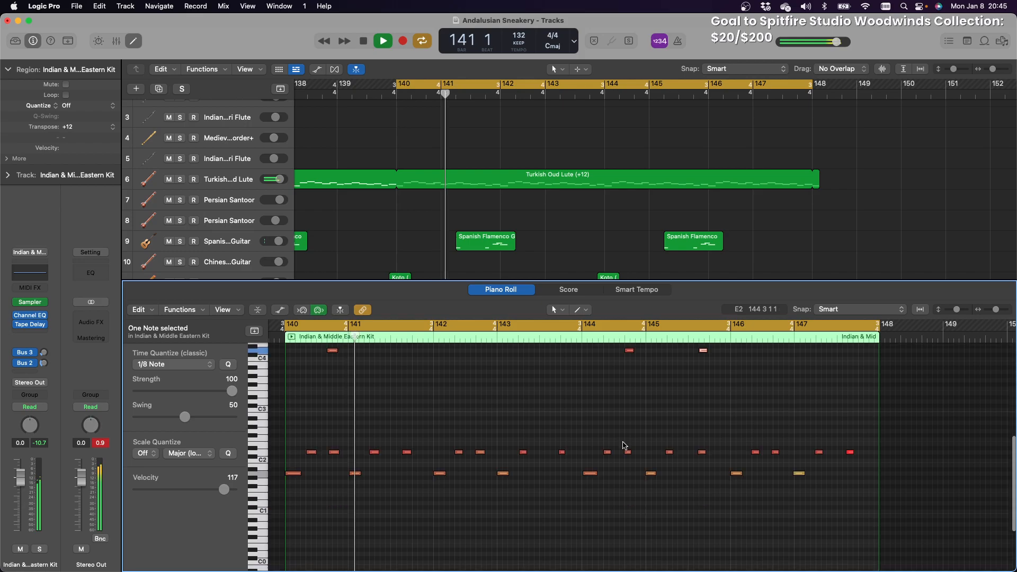
scroll(624, 445, up, 1)
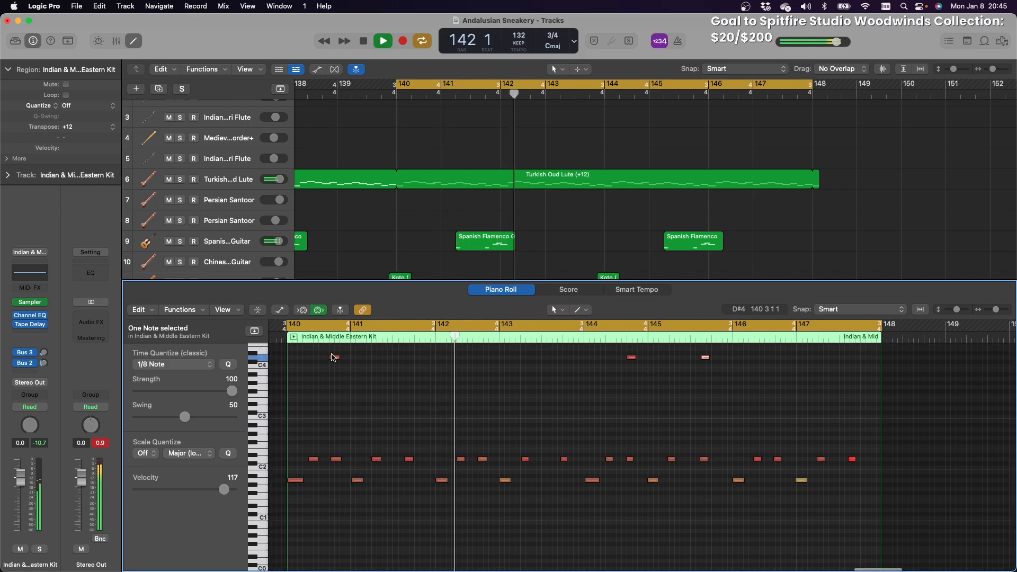
drag(334, 358, 312, 360)
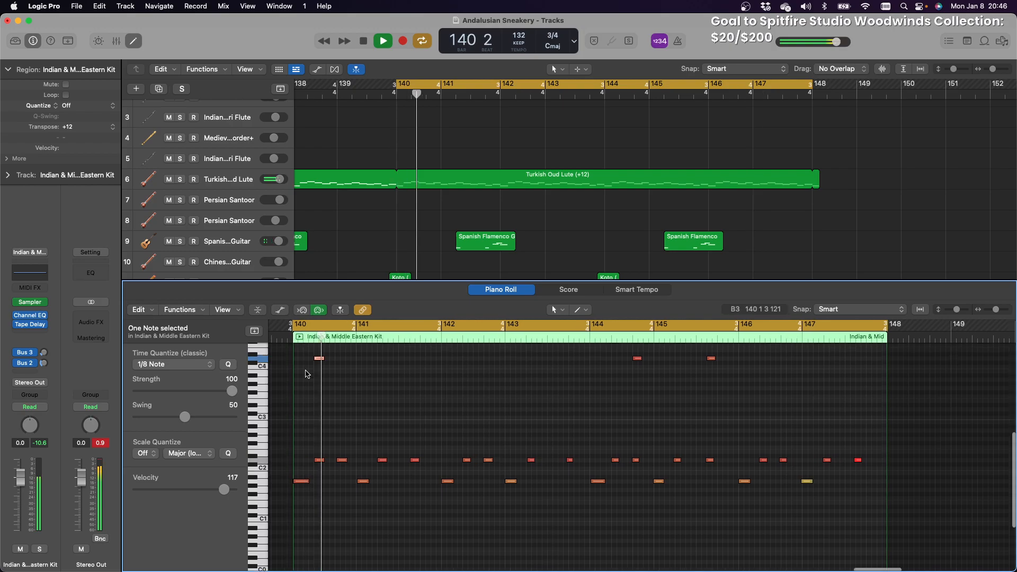
Delete the three remaining high notes from the kit region, stop playback, and select the low note at the start of bar 141
drag(315, 379, 799, 357)
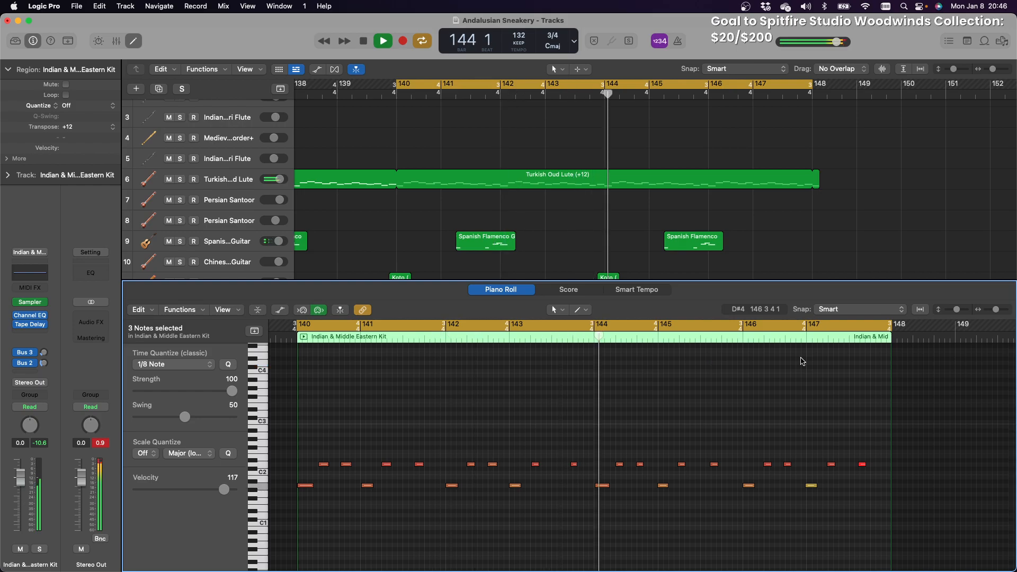
key(space)
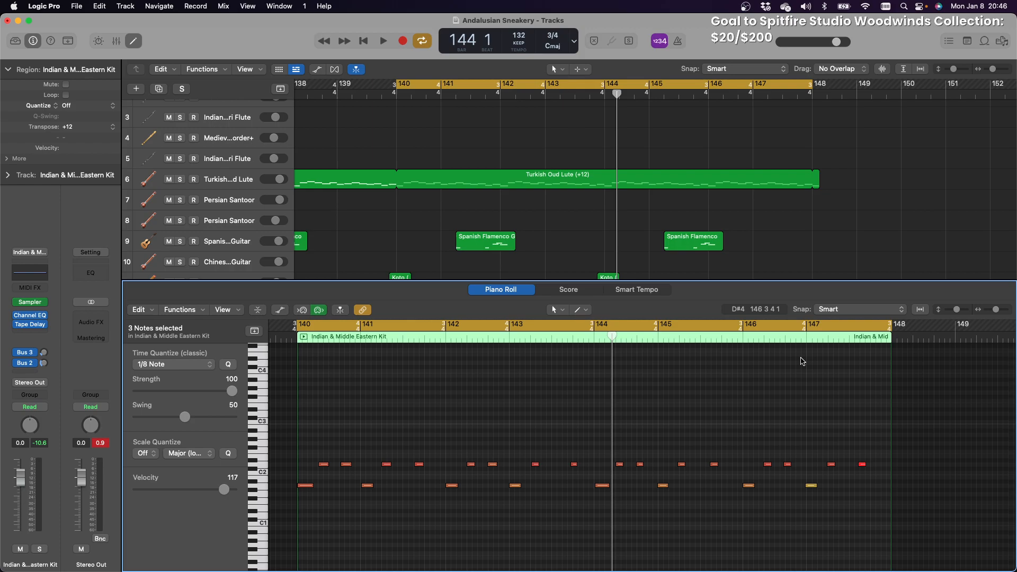
scroll(779, 356, up, 2)
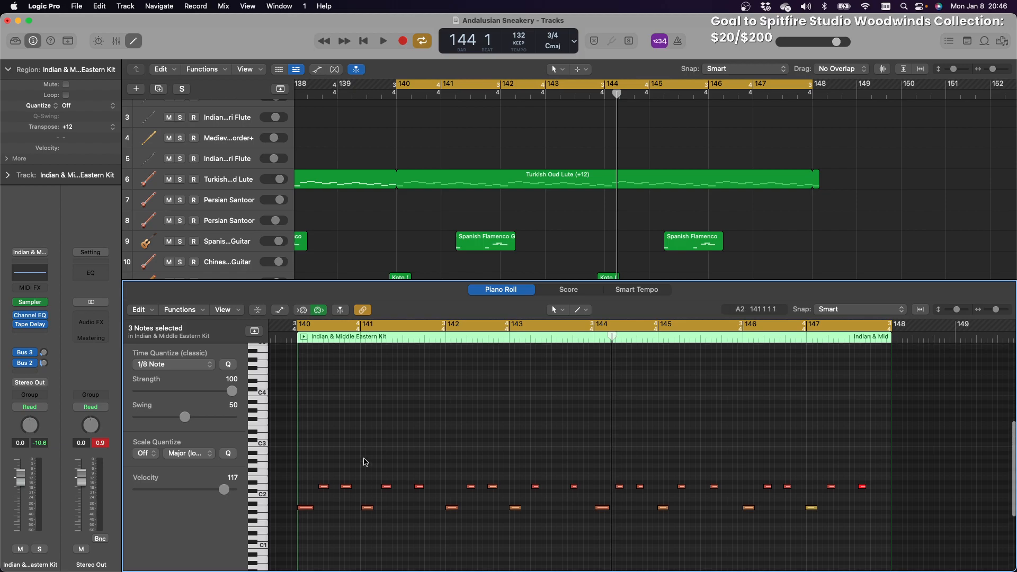
drag(382, 527, 339, 493)
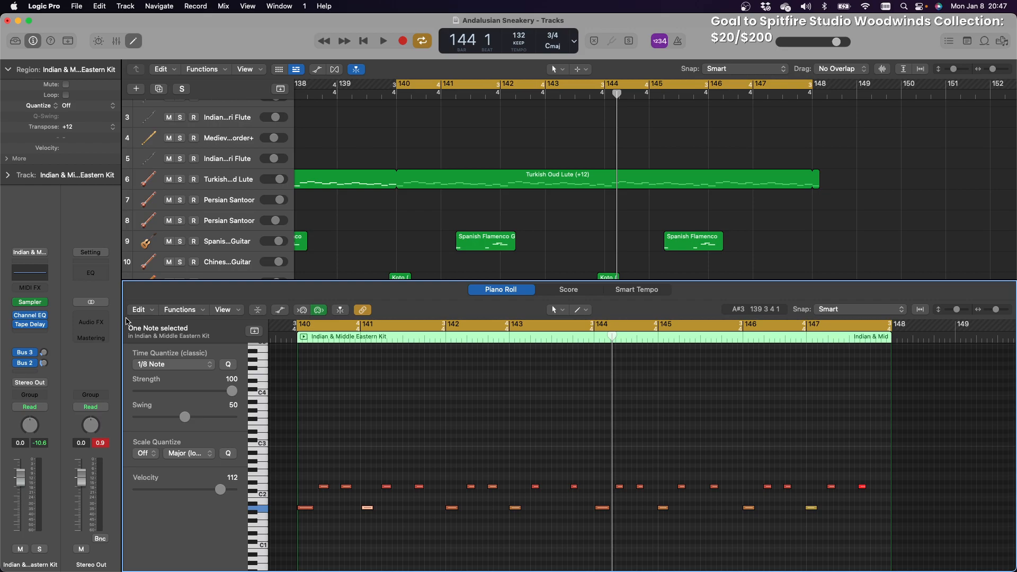
Play the loop from bar 144 to hear the edited kit part, and return the playhead to bar 140
key(space)
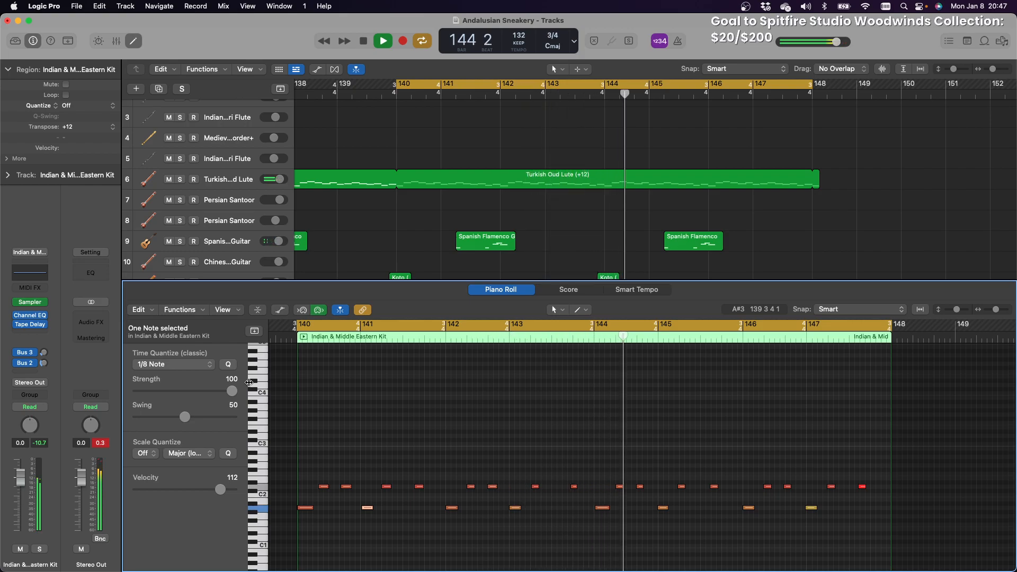
scroll(505, 175, up, 1)
scroll(505, 175, up, 1)
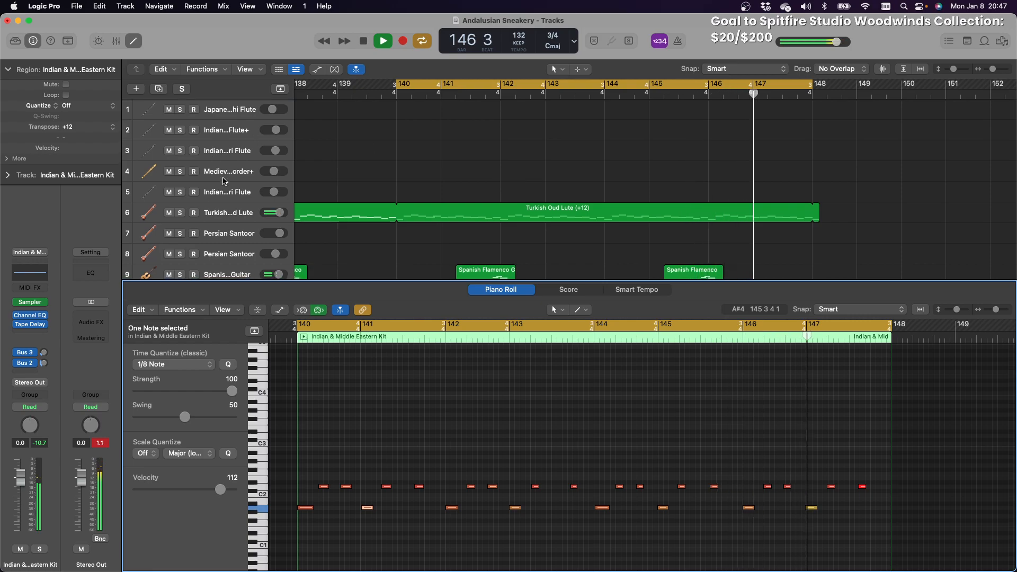
click(364, 42)
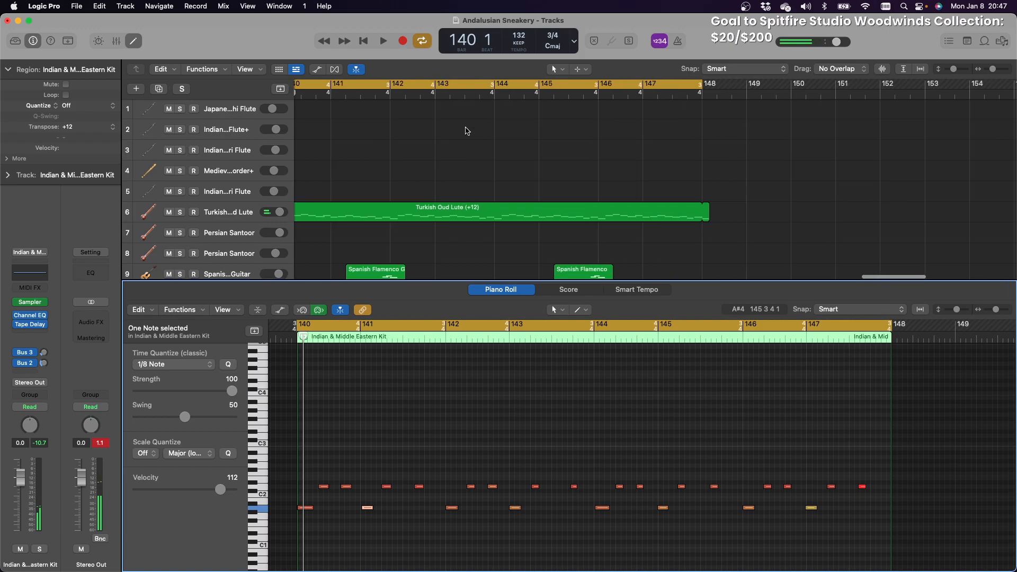
Show the Orchestra - Bass SPIZ region from bar 140 as notation in the Score editor and play the loop through
scroll(465, 131, down, 4)
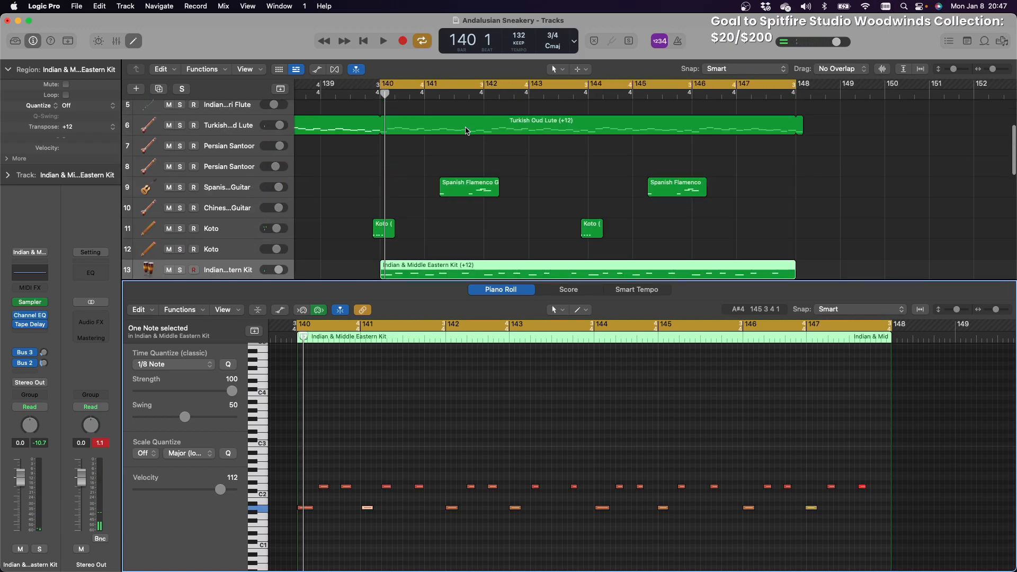
scroll(465, 131, up, 1)
scroll(466, 130, down, 1)
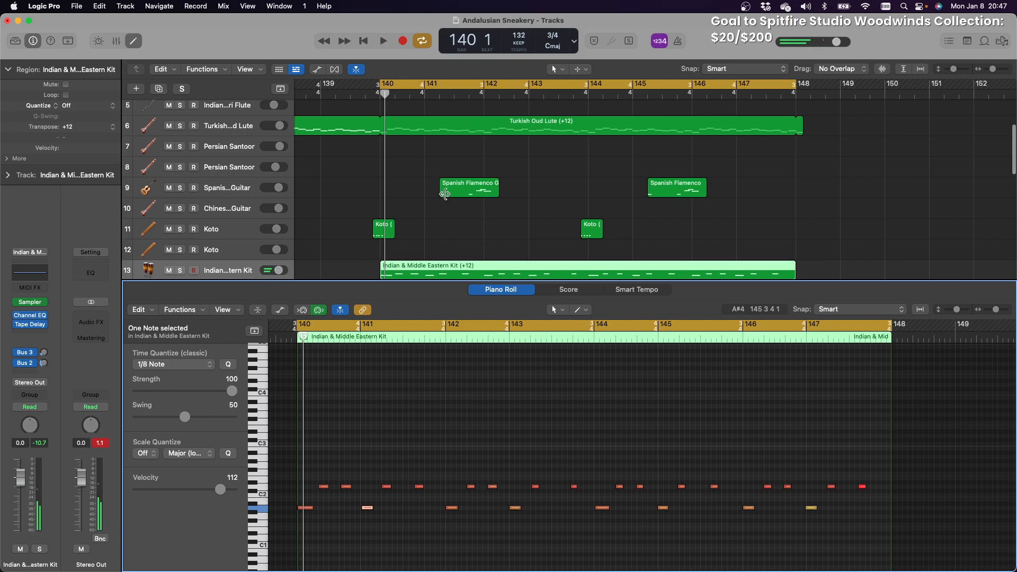
scroll(444, 194, down, 10)
scroll(318, 193, down, 3)
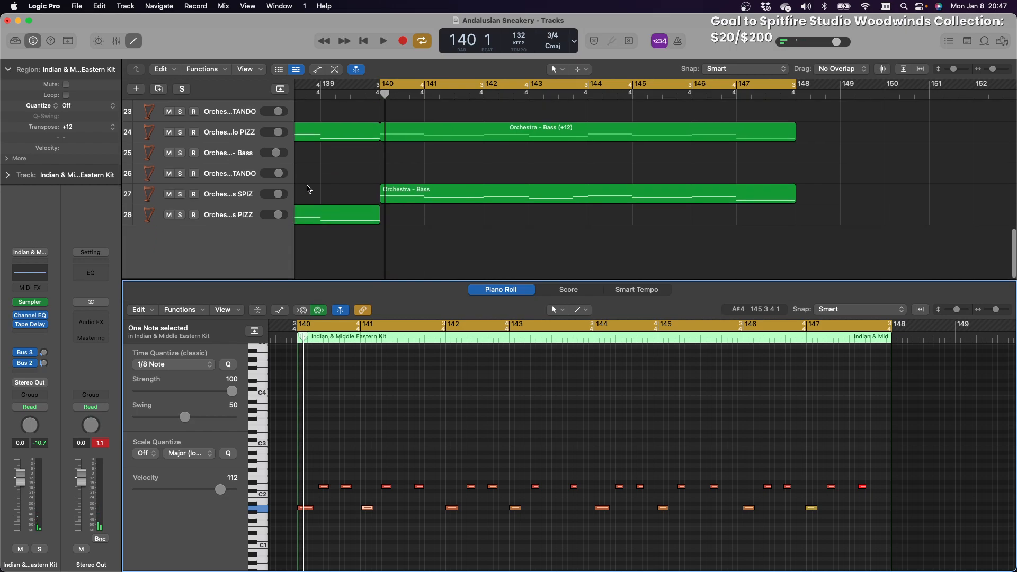
click(226, 199)
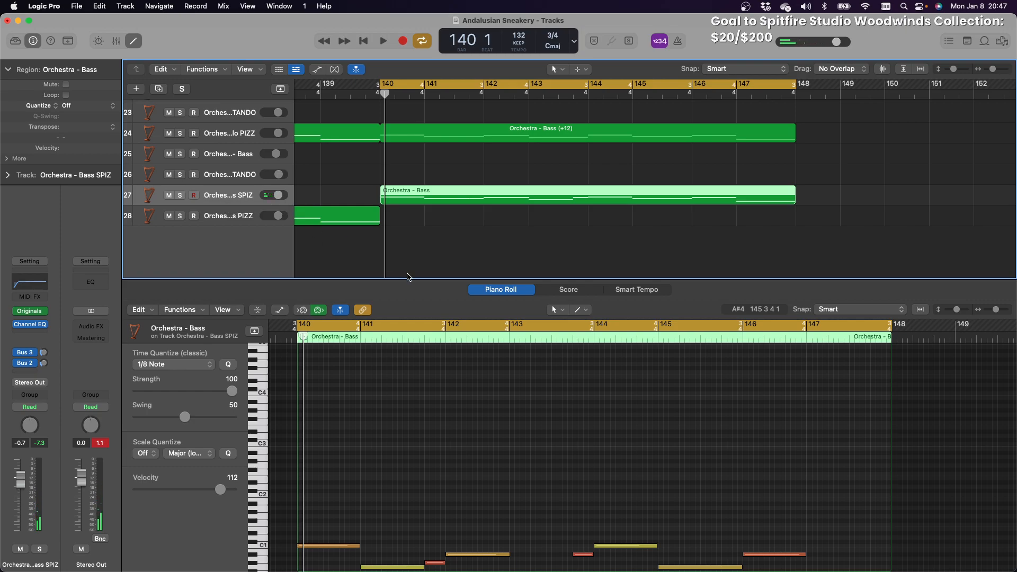
click(560, 291)
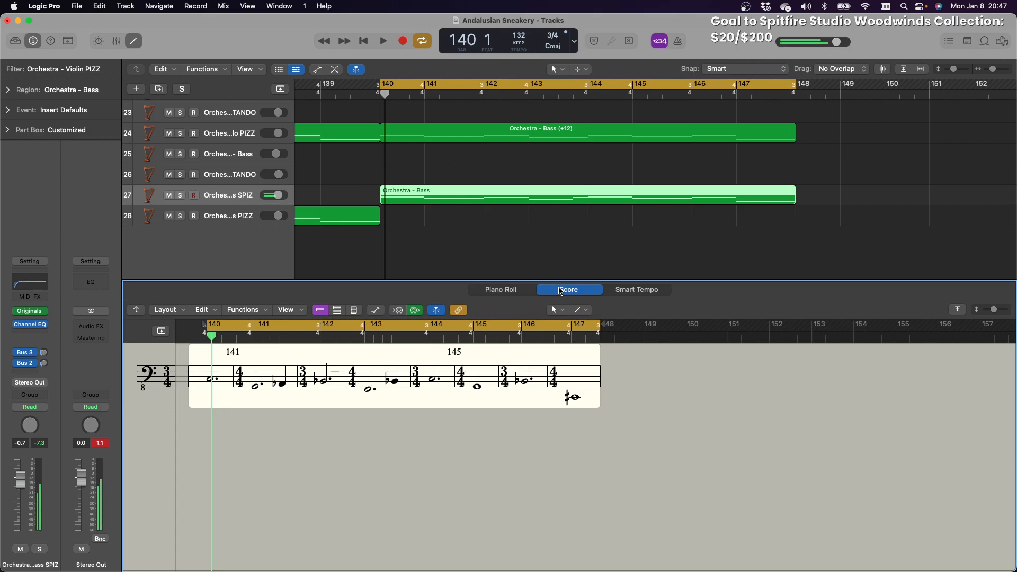
key(space)
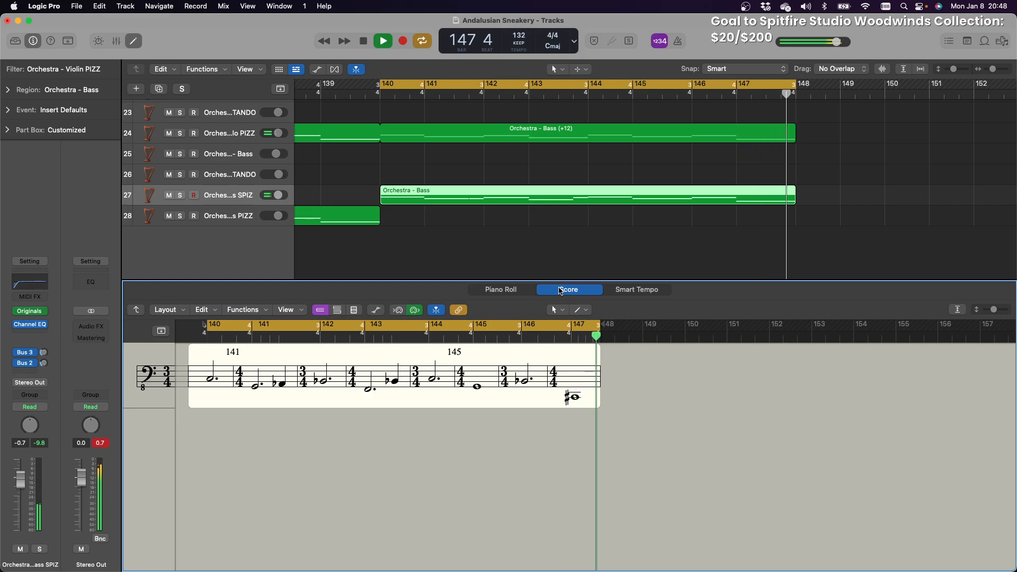
key(space)
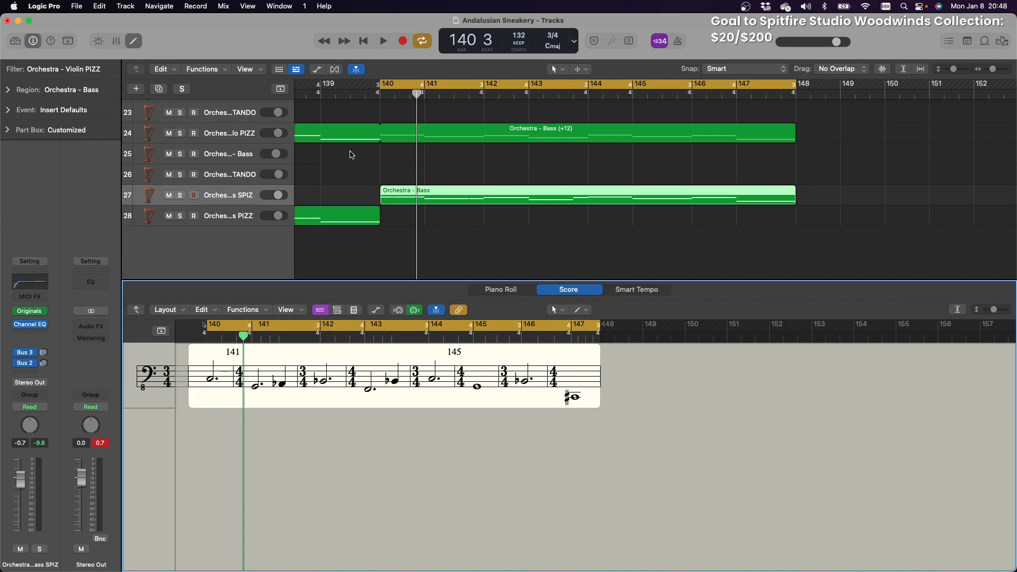
Select the Turkish Oud Lute track, look through the tracks below it, and reselect the Orchestra - Bass SPIZ track
scroll(350, 154, up, 15)
scroll(348, 153, down, 1)
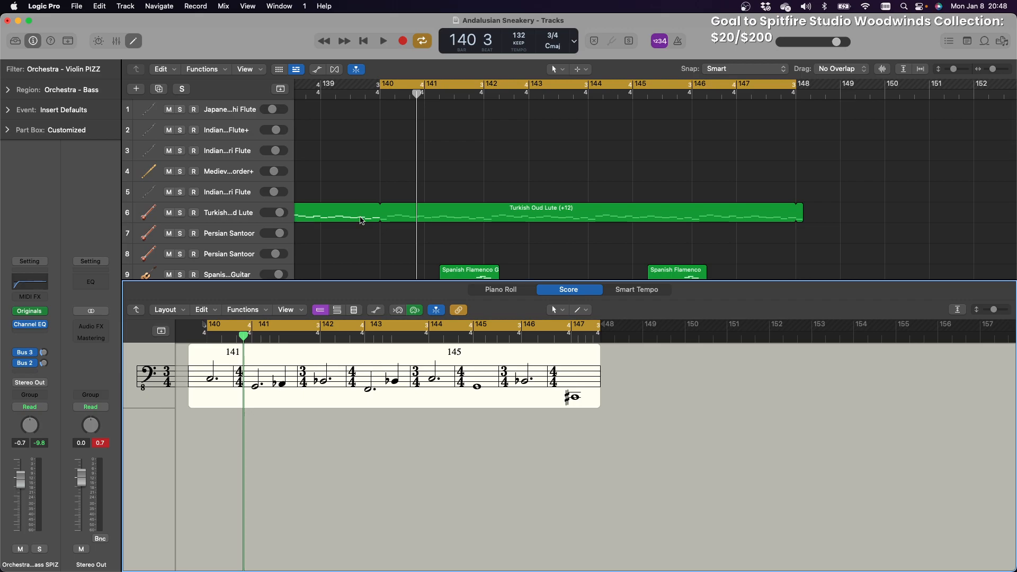
click(236, 213)
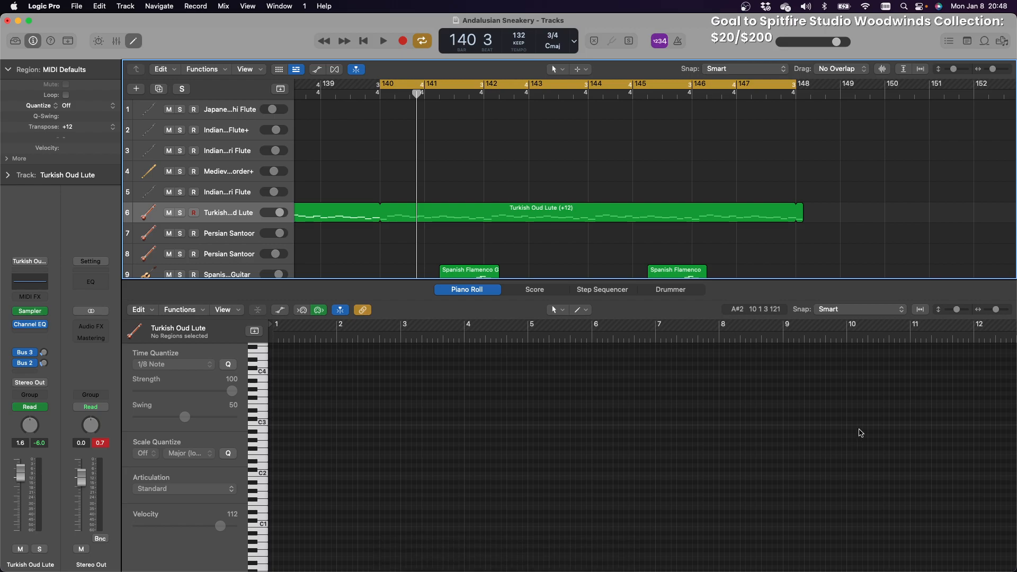
scroll(652, 200, down, 2)
scroll(652, 200, down, 10)
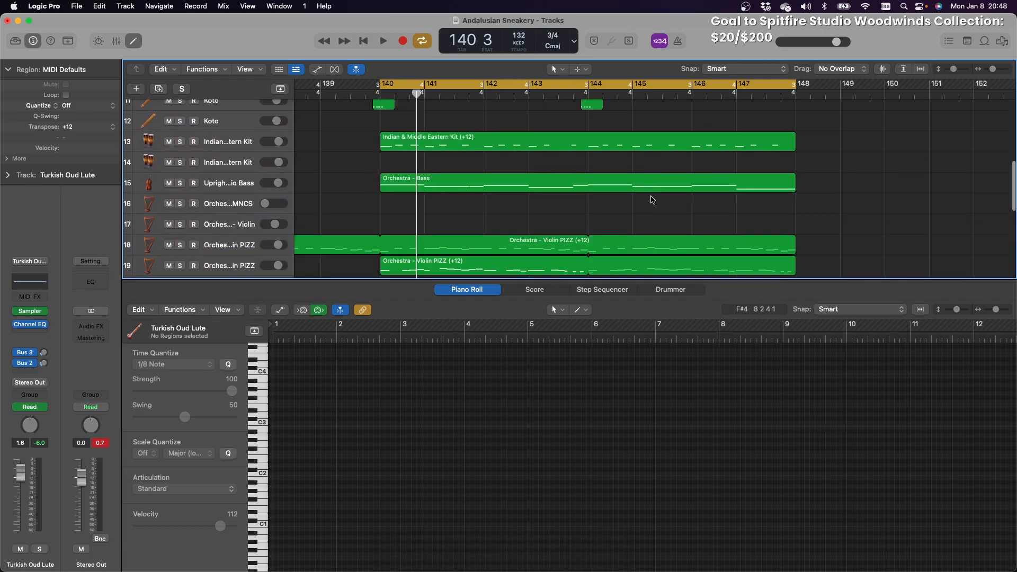
scroll(653, 200, down, 3)
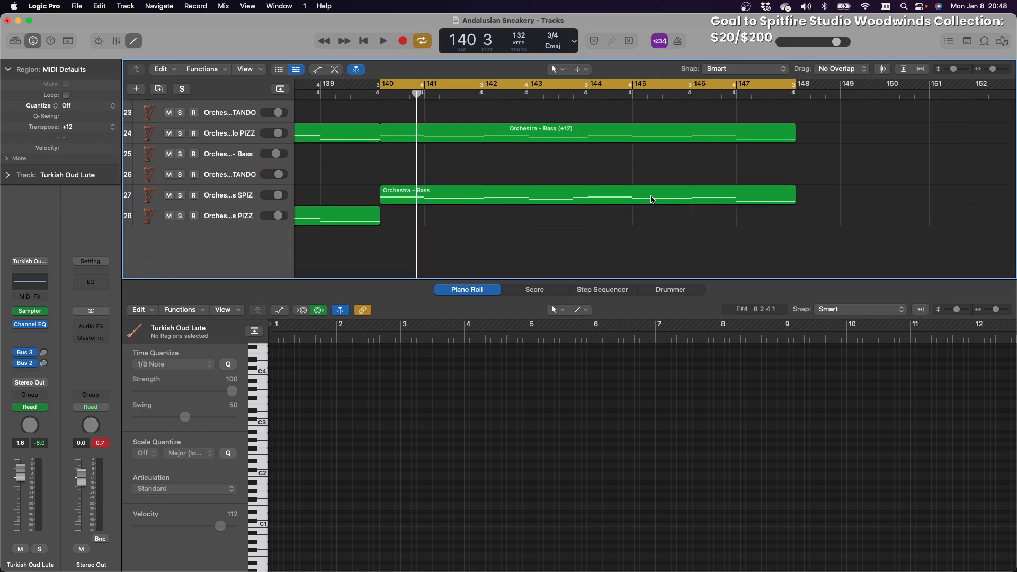
click(234, 196)
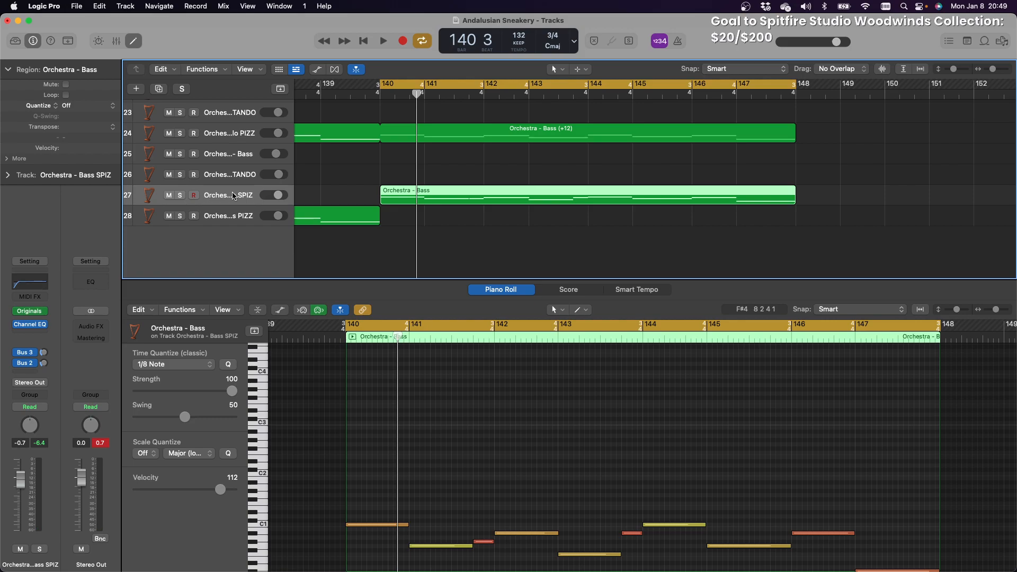
Set the cycle range to cover the whole piece, from bar 1 to just past the start of bar 148
mouse_move(1016, 570)
scroll(416, 154, up, 5)
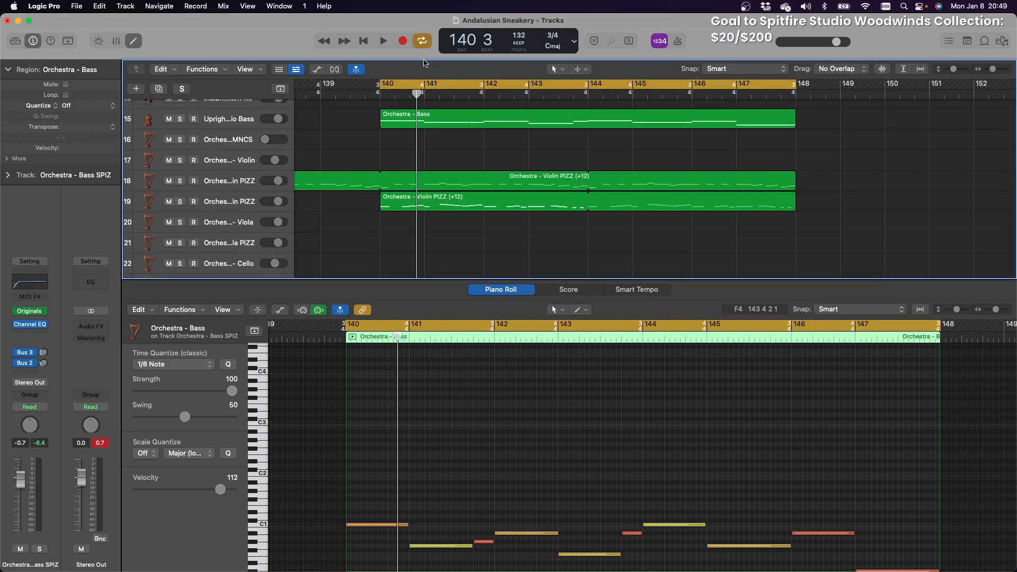
scroll(383, 93, left, 20)
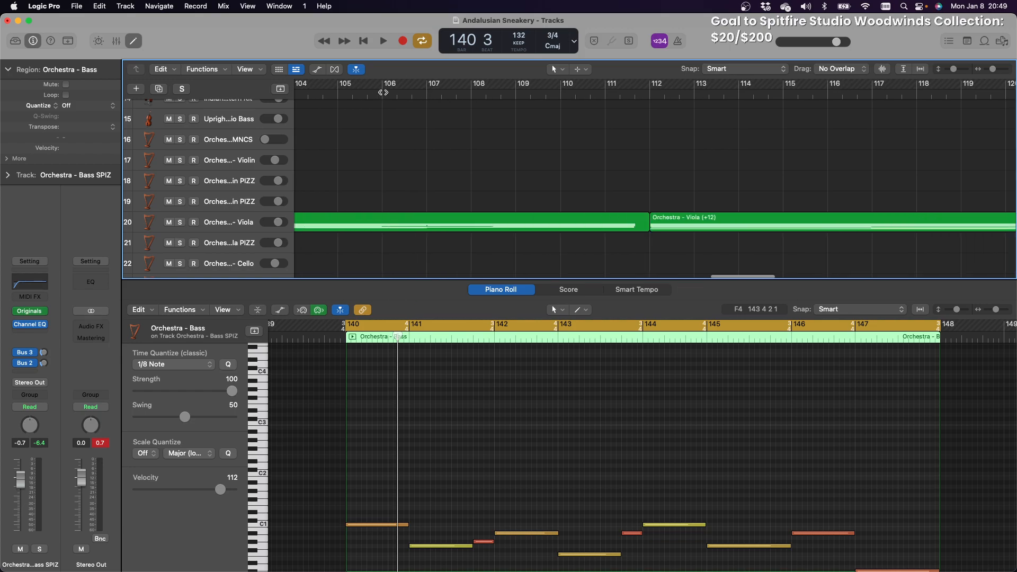
scroll(383, 93, left, 12)
scroll(383, 93, up, 10)
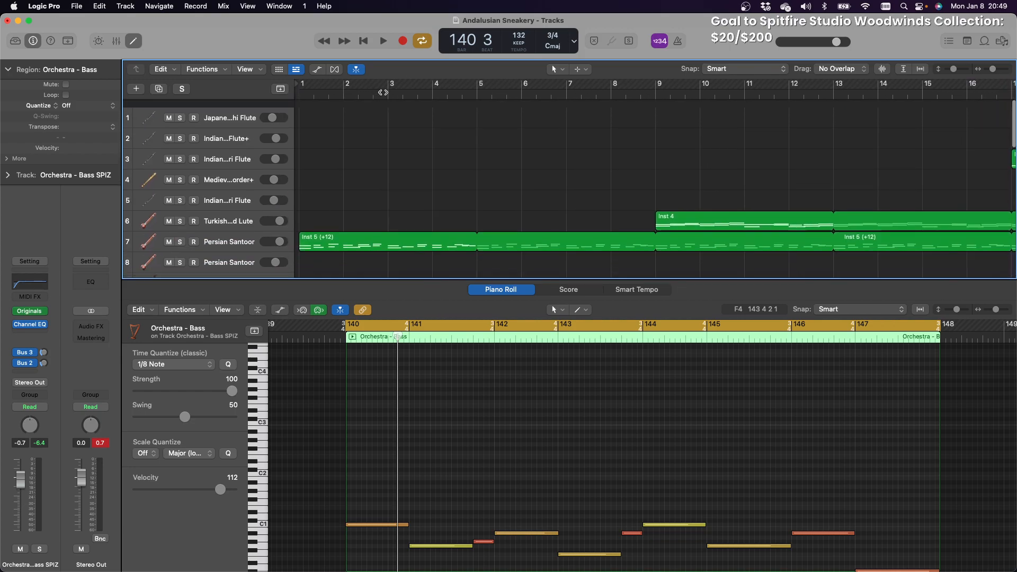
drag(304, 88, 1015, 239)
drag(1014, 177, 1013, 177)
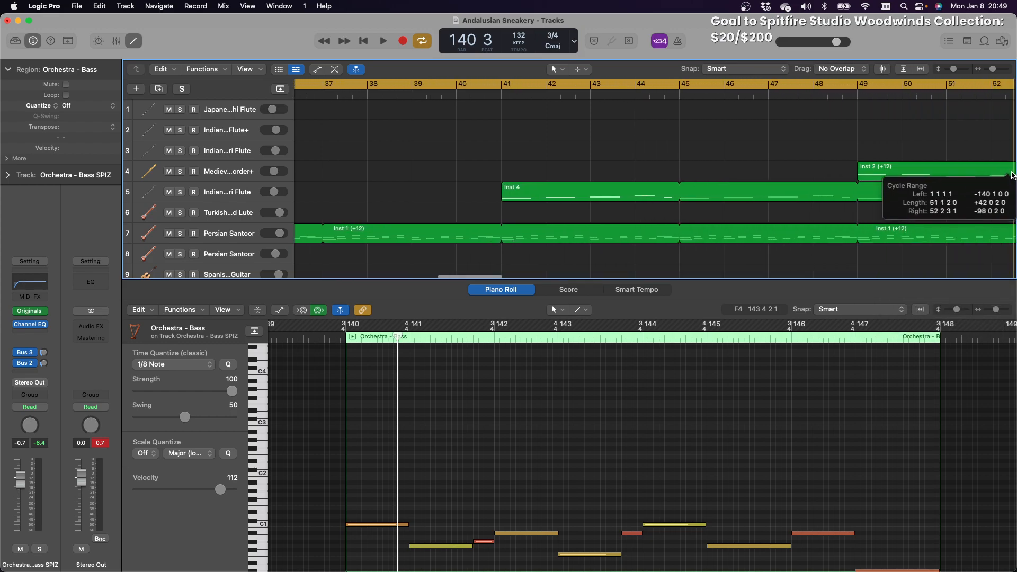
drag(990, 130, 1015, 148)
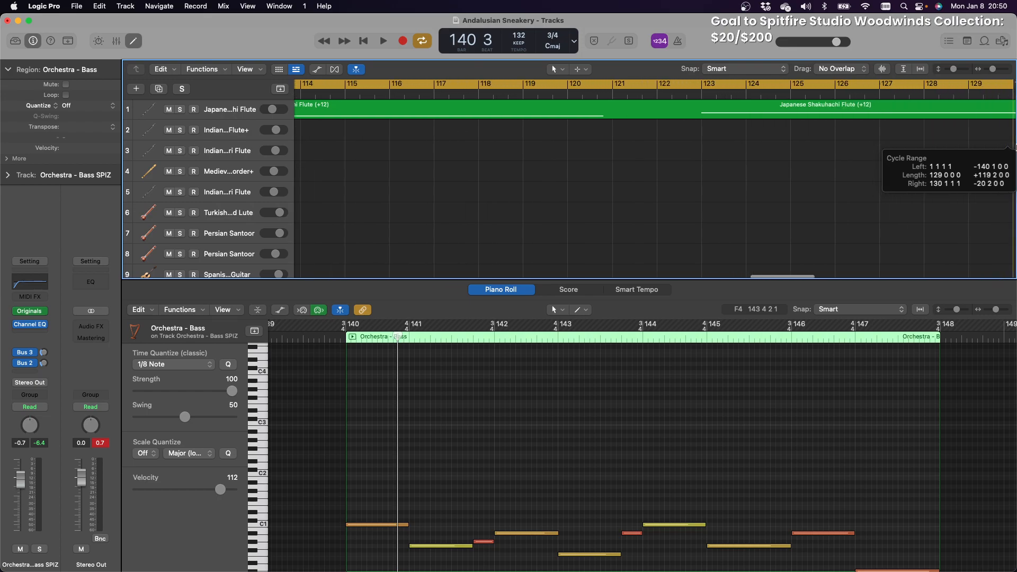
drag(1016, 147, 781, 86)
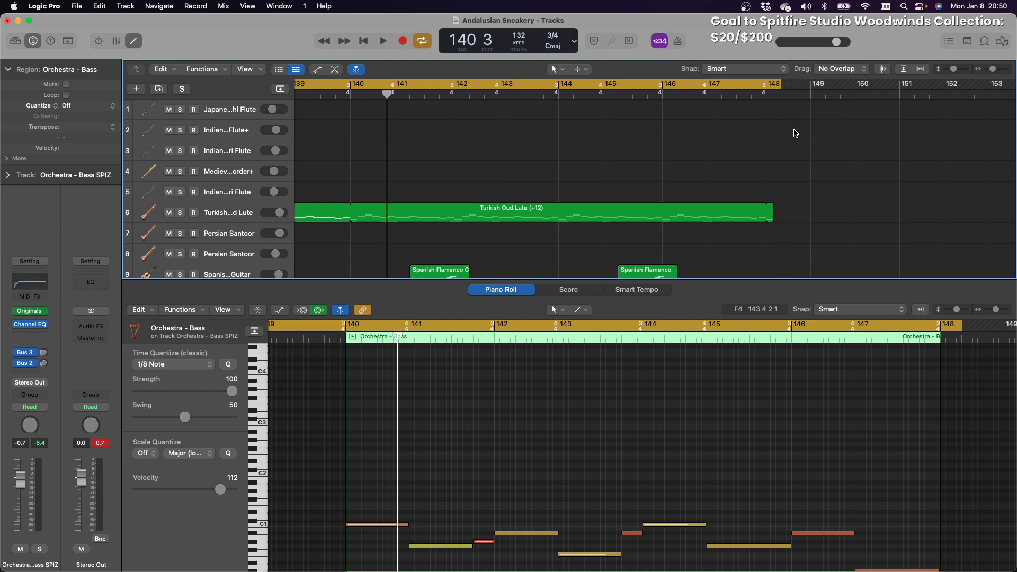
Play the whole piece from bar 1 with the editor and inspector hidden, and stop at the end of bar 147
key(Return)
key(space)
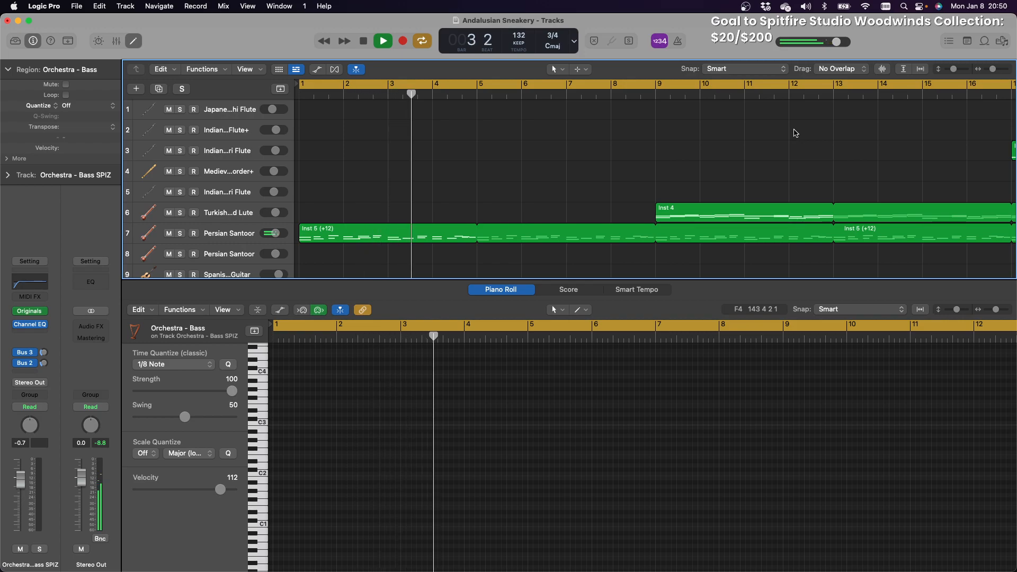
key(e)
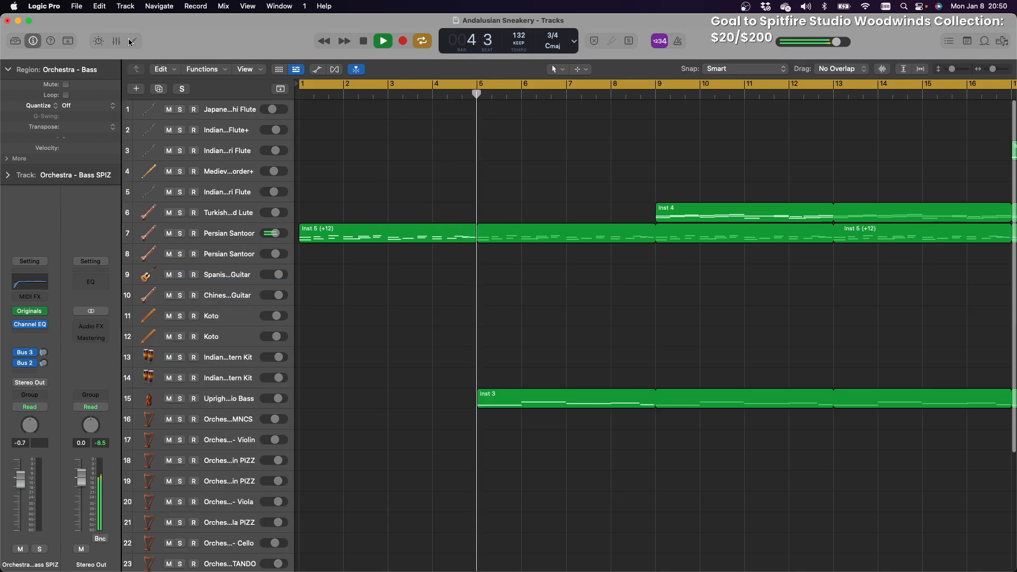
key(i)
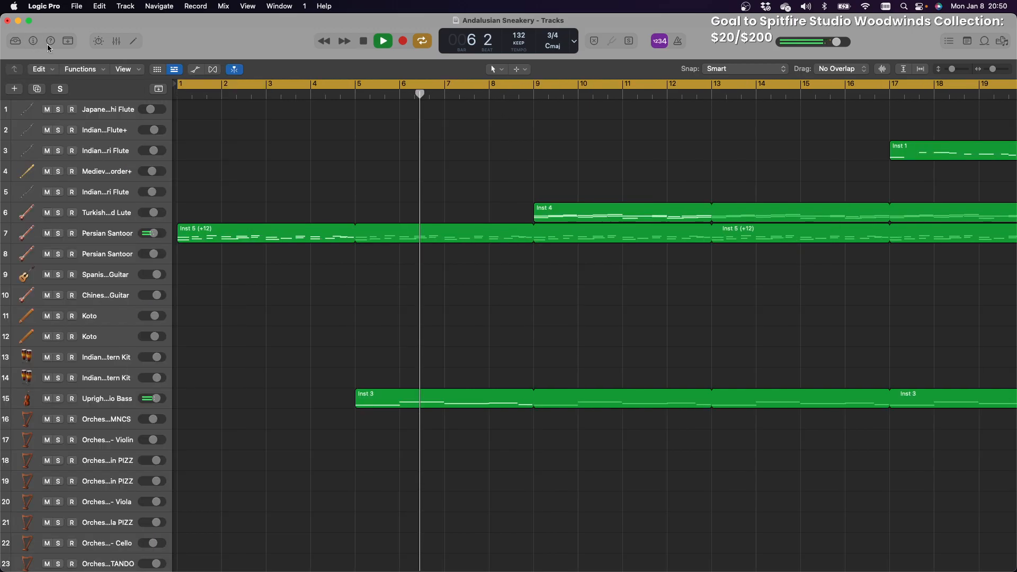
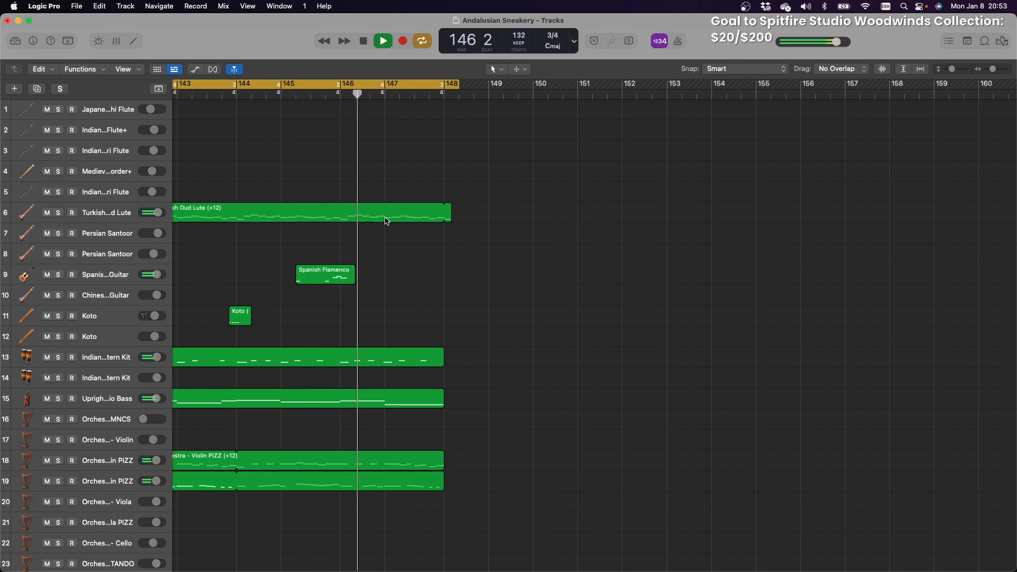
click(363, 42)
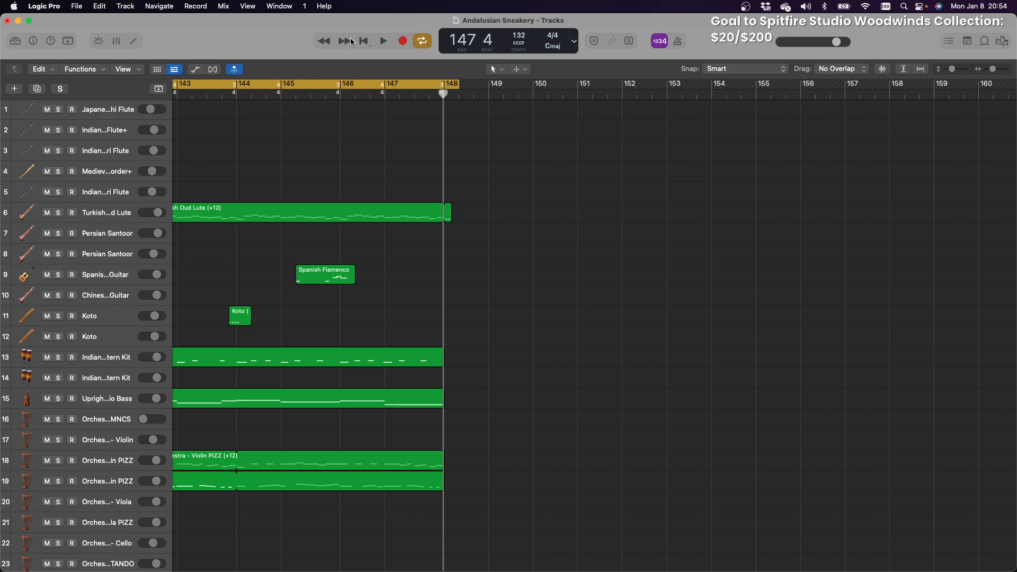
Replace the cycle range with one running from 131 3 1 1 to 148 2 1 1
scroll(387, 79, left, 10)
scroll(272, 96, down, 5)
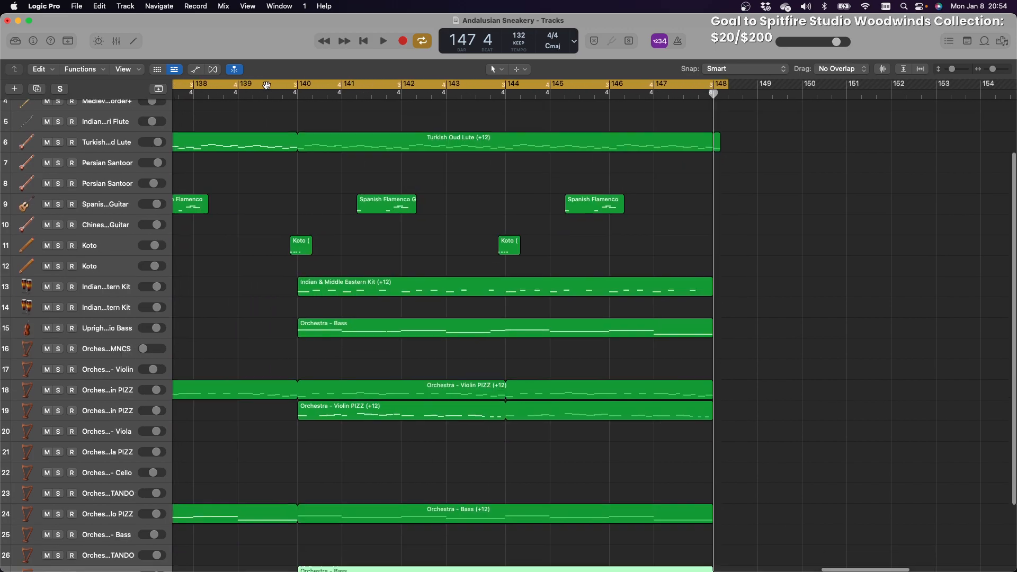
scroll(277, 109, up, 5)
scroll(283, 113, down, 7)
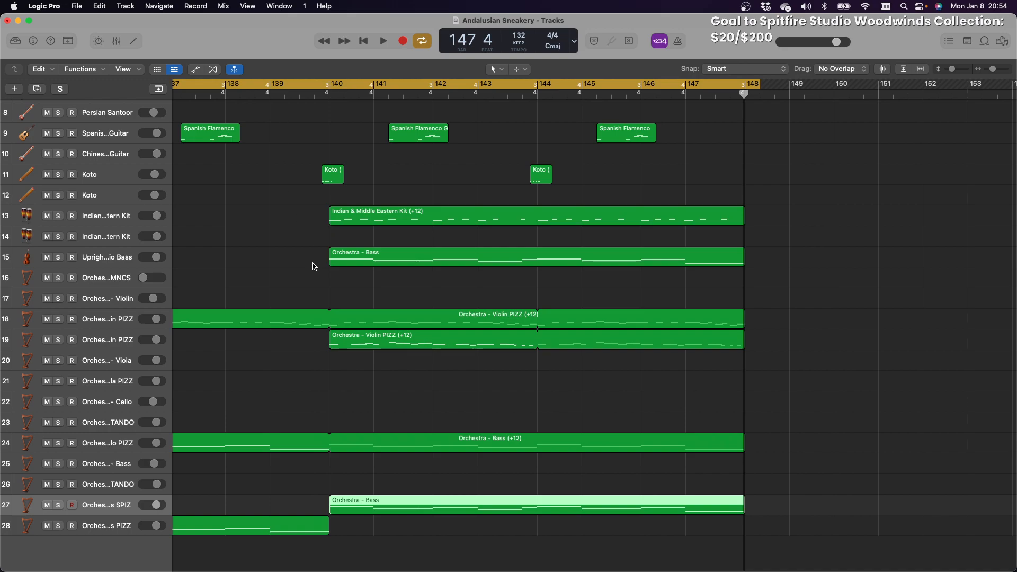
scroll(344, 333, left, 20)
scroll(344, 333, right, 5)
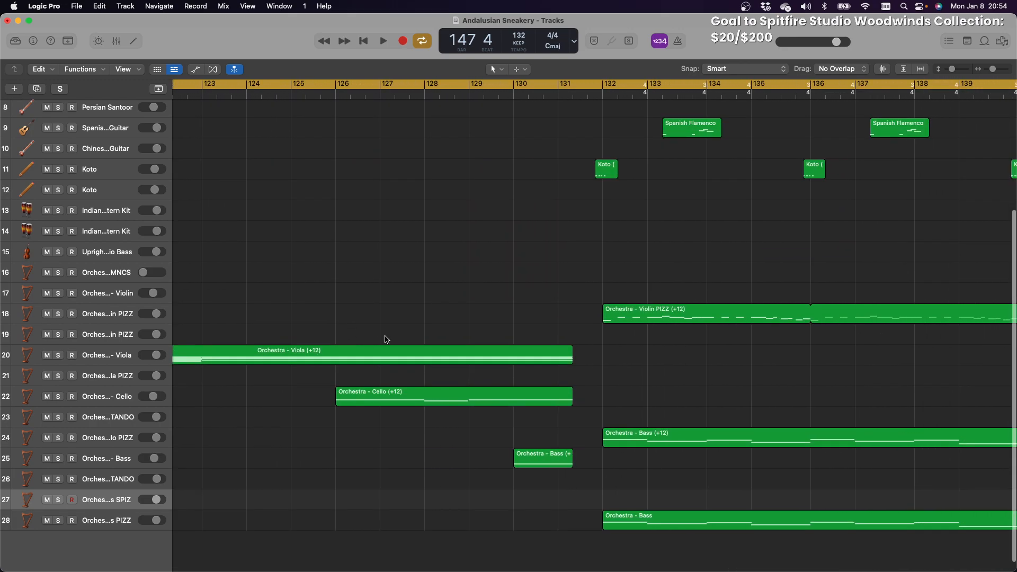
click(612, 89)
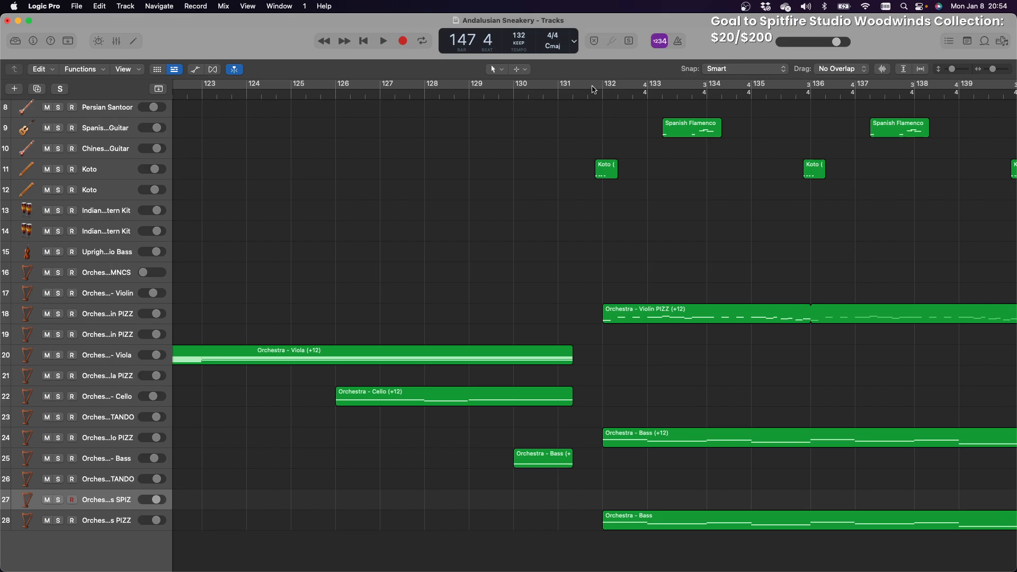
drag(590, 89, 855, 90)
drag(604, 82, 589, 83)
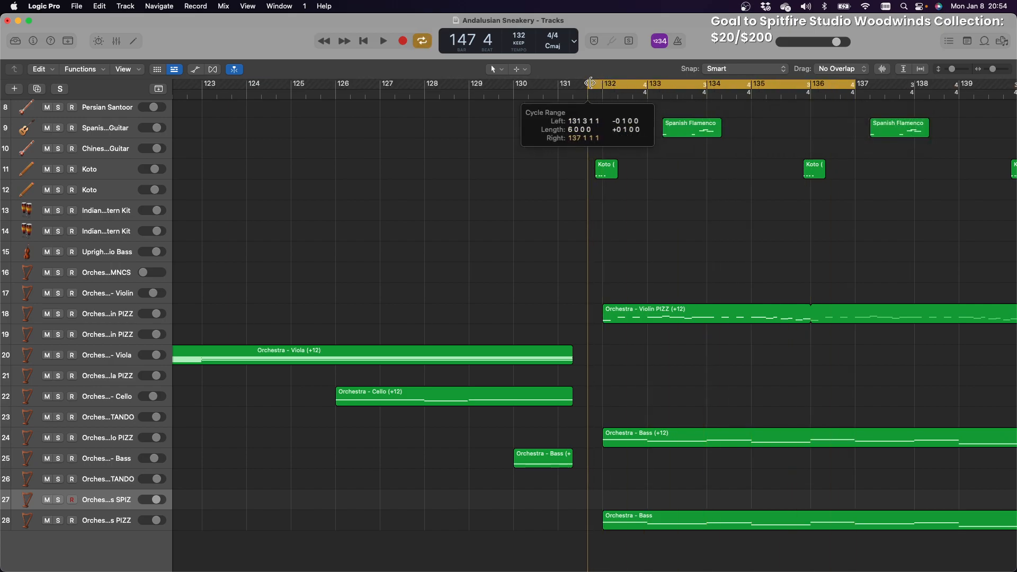
scroll(662, 170, right, 5)
drag(695, 85, 919, 86)
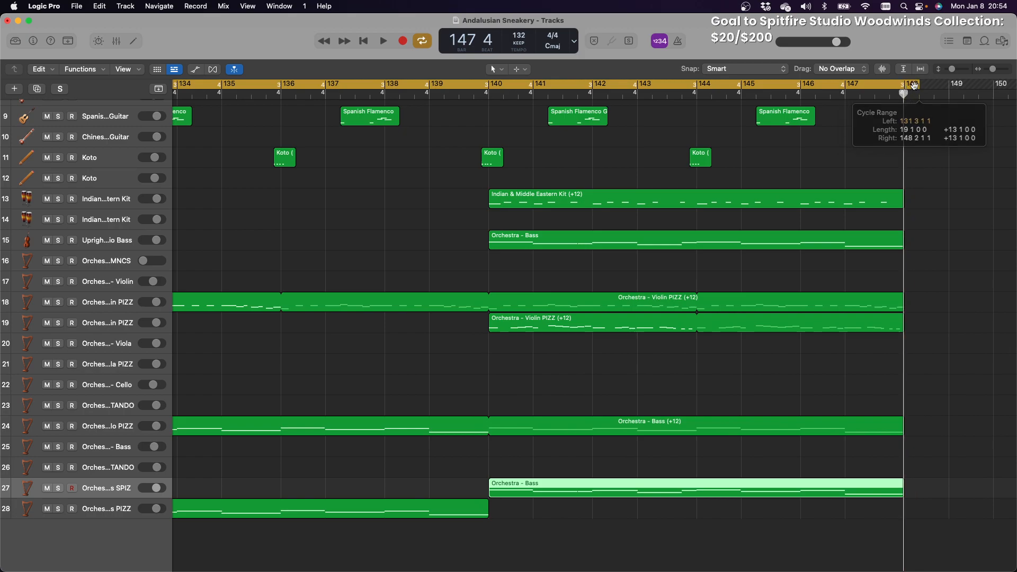
Listen to the Violin PIZZ and Orchestra - Bass section from the start of the new cycle range, stopping in bar 136
key(space)
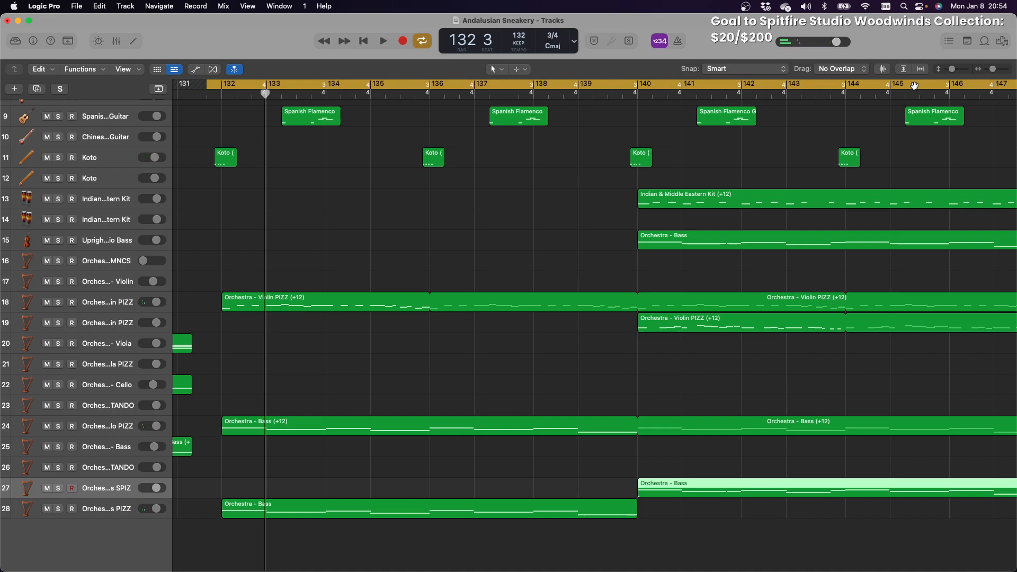
key(space)
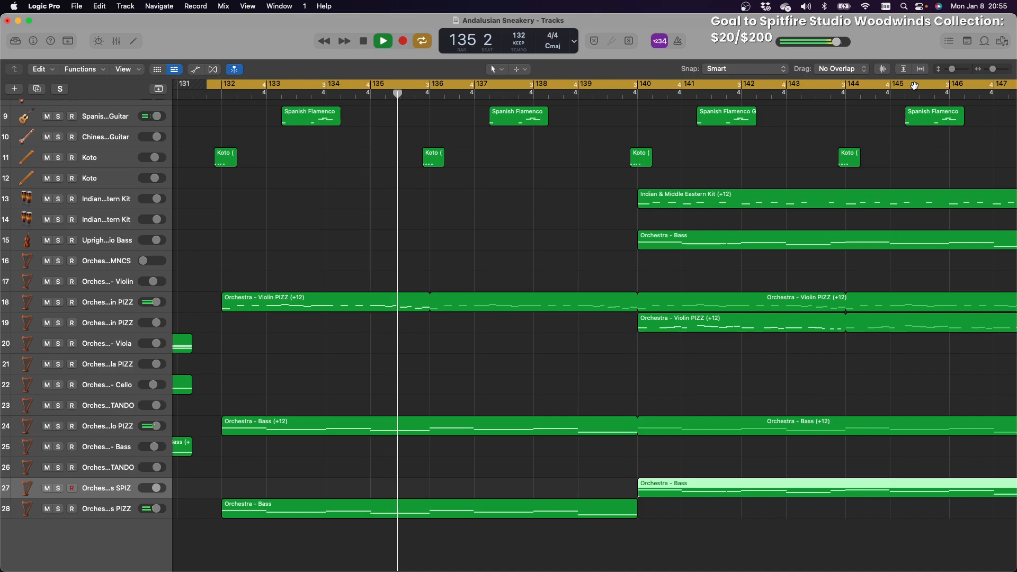
key(space)
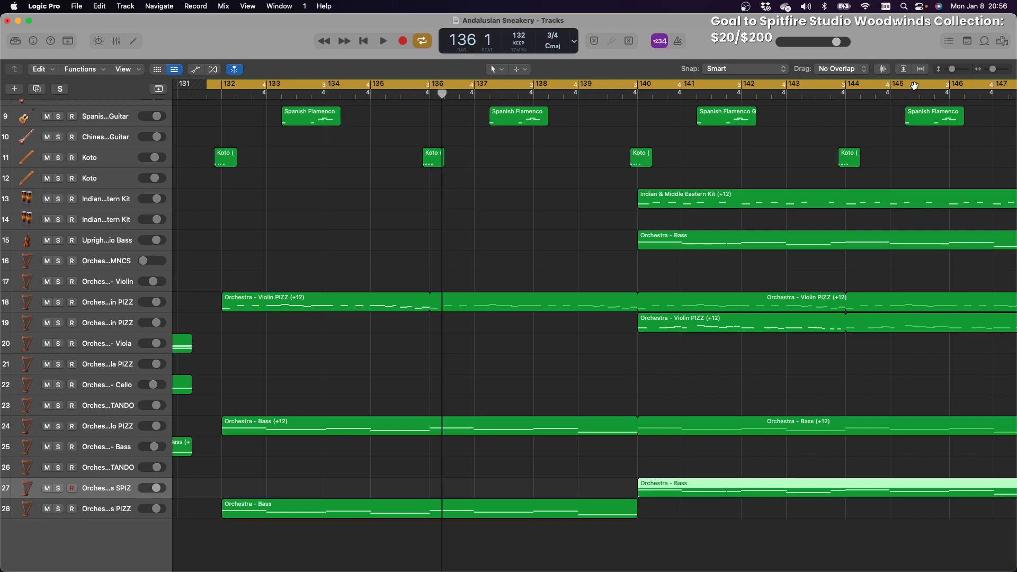
Play the closing section on to bar 148 and open the Orchestra - Bass region on track 27 in the Piano Roll
key(space)
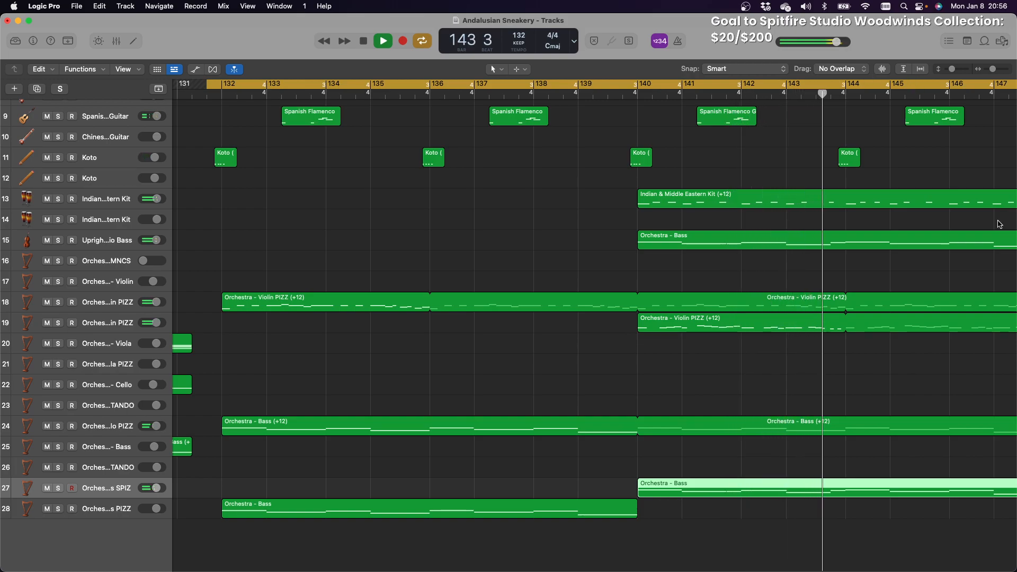
scroll(641, 307, left, 1)
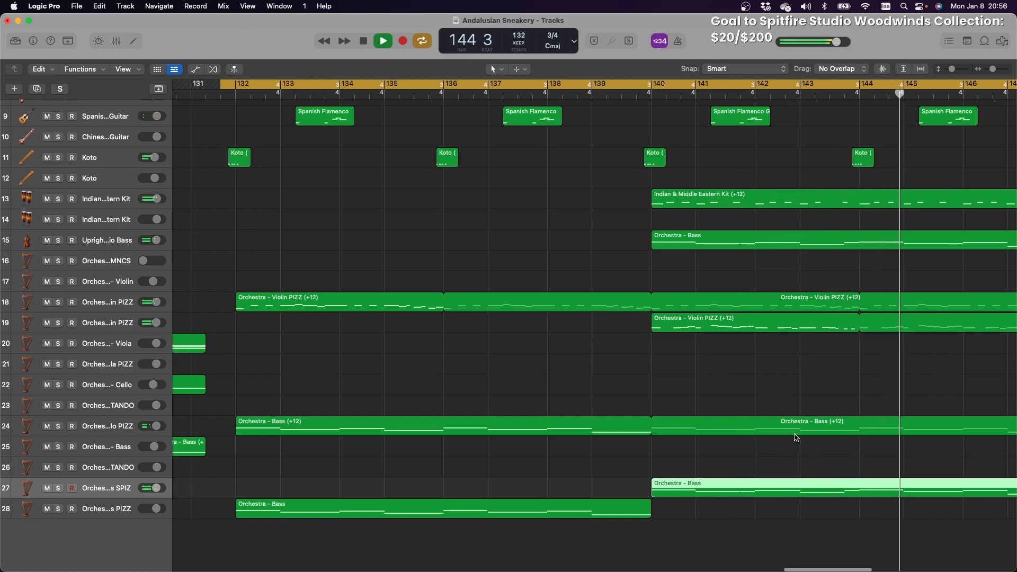
scroll(795, 440, up, 1)
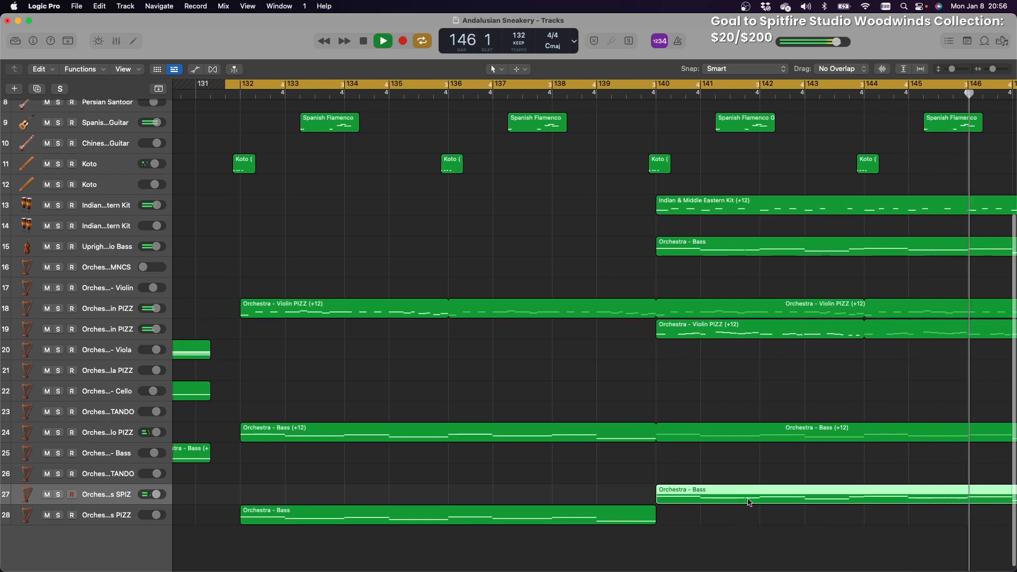
double_click(751, 498)
scroll(511, 391, left, 10)
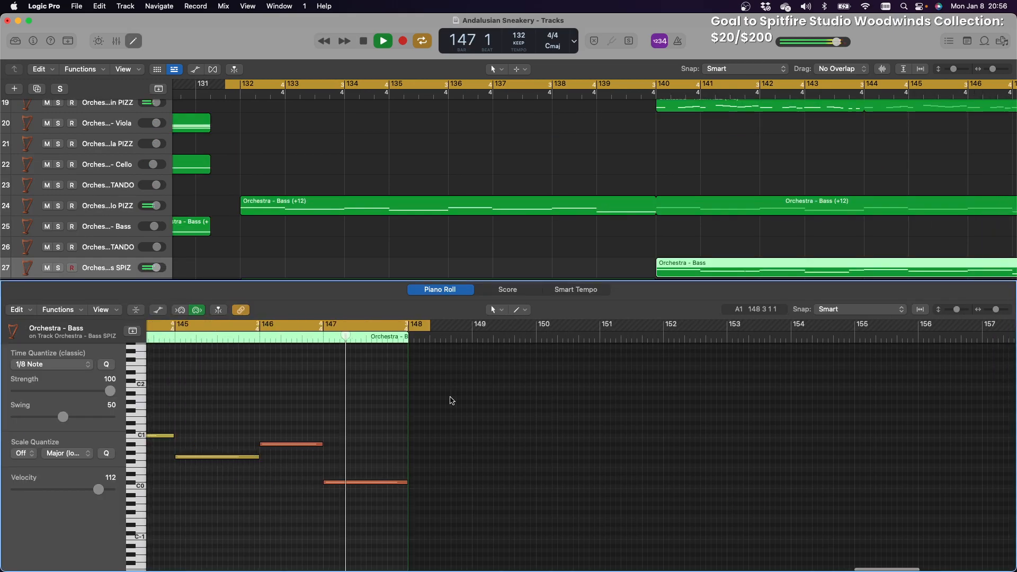
key(space)
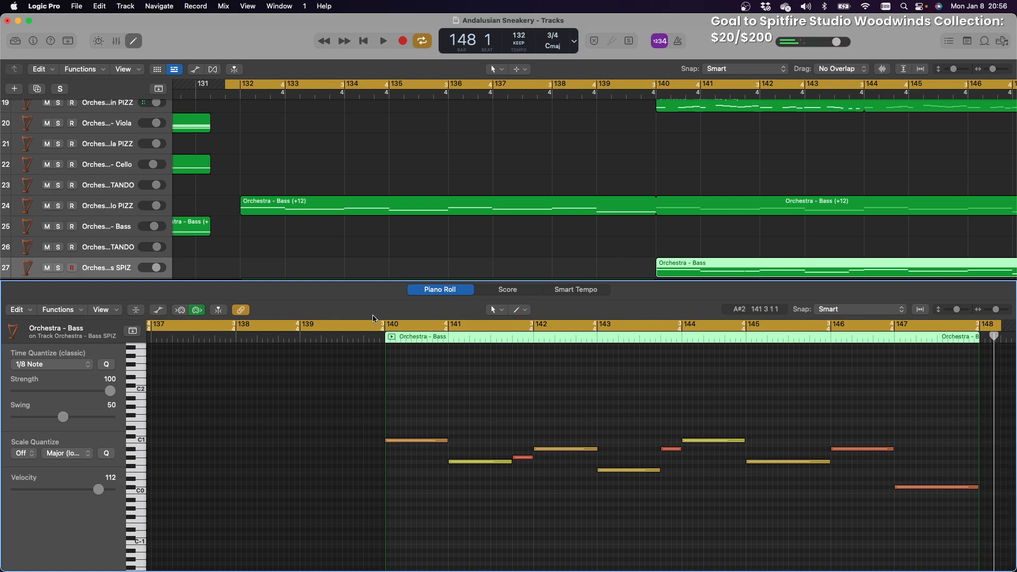
Audition the Orchestra - Bass region on track 27 by itself, looping from bar 140
click(393, 338)
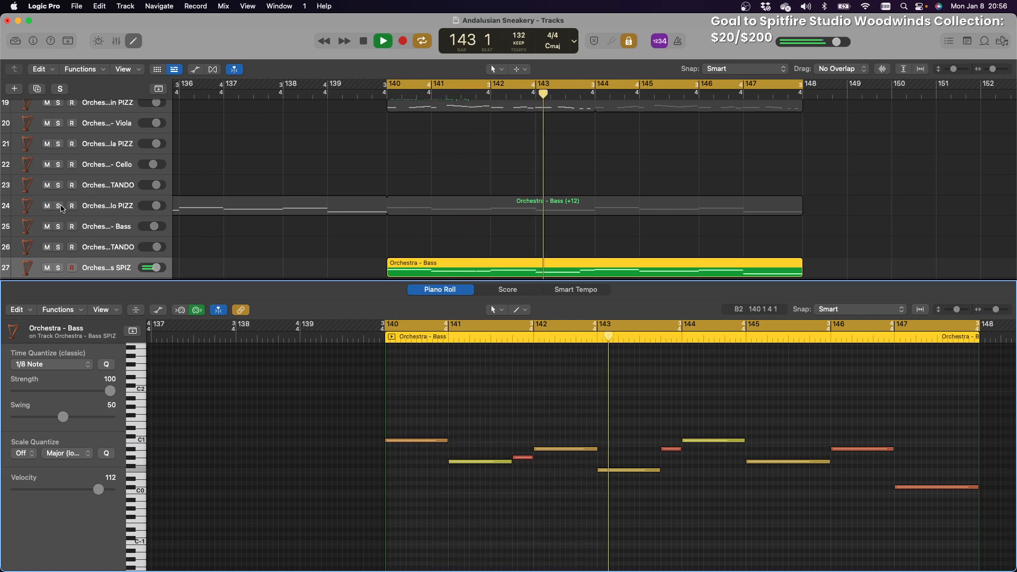
click(59, 206)
click(59, 207)
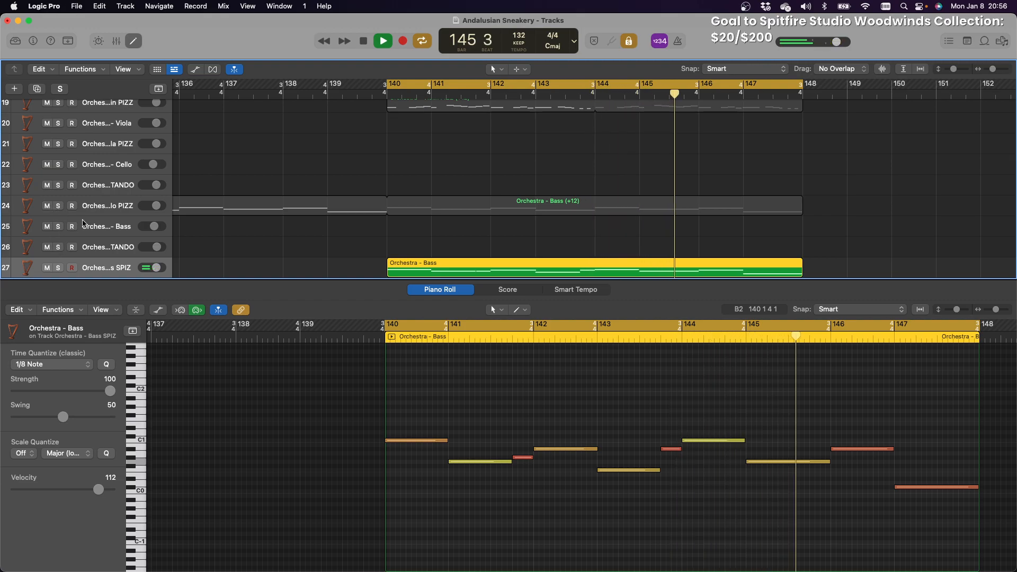
scroll(69, 218, down, 4)
scroll(83, 224, up, 2)
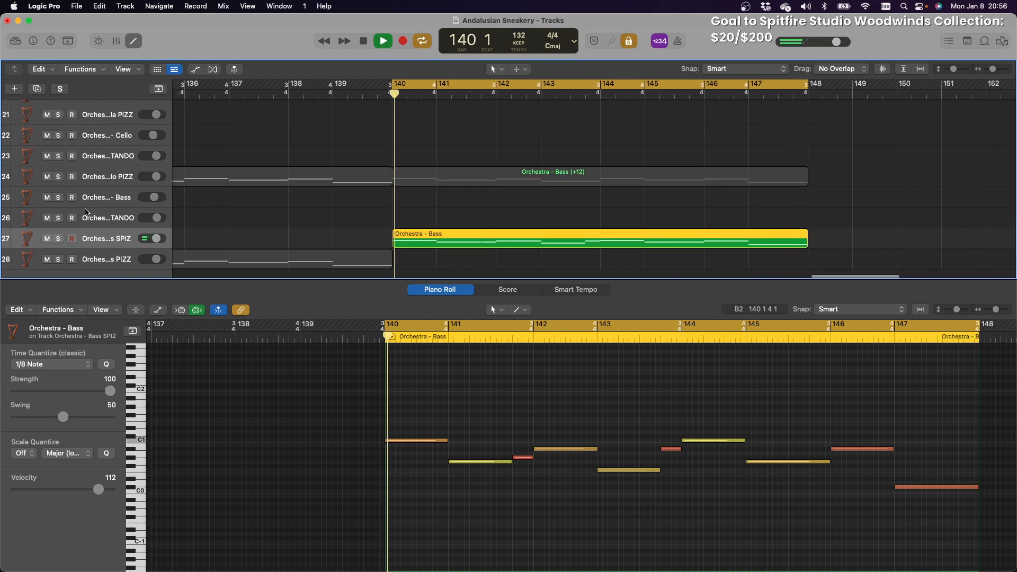
Solo tracks 24 and 27 during the region audition, clear the solos again, and stop playback
click(58, 177)
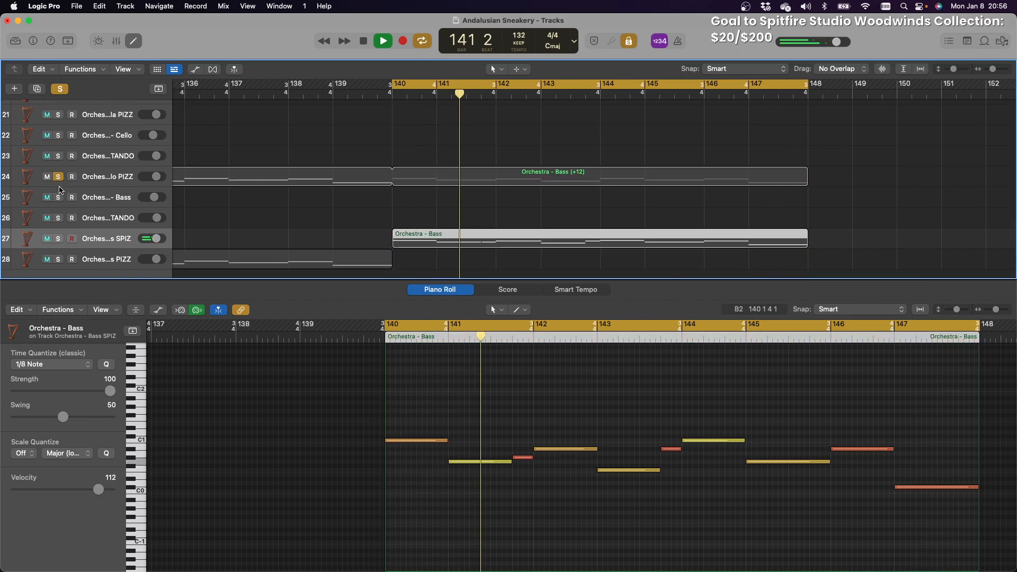
click(59, 238)
scroll(127, 241, up, 3)
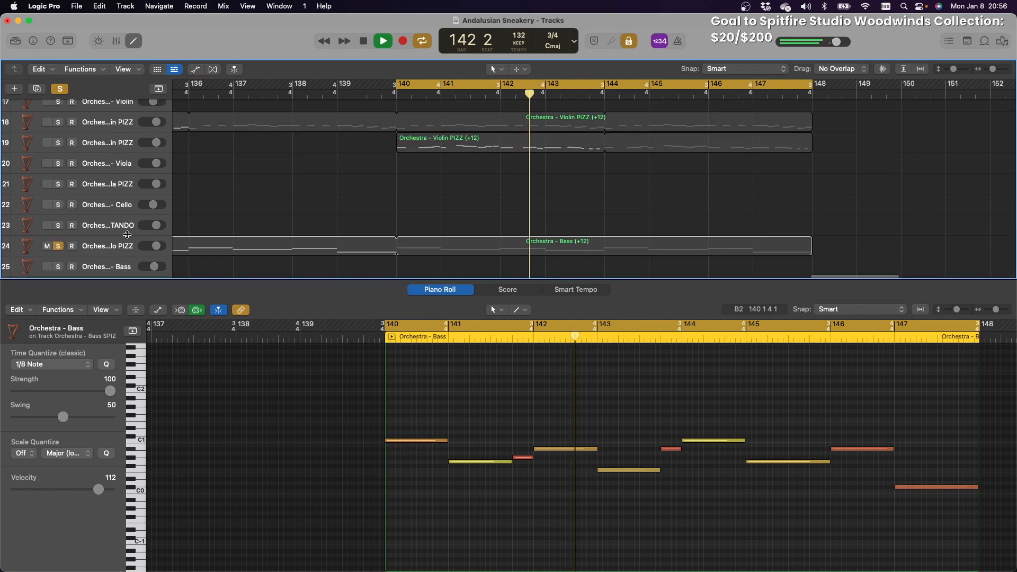
scroll(127, 235, down, 3)
scroll(127, 234, up, 1)
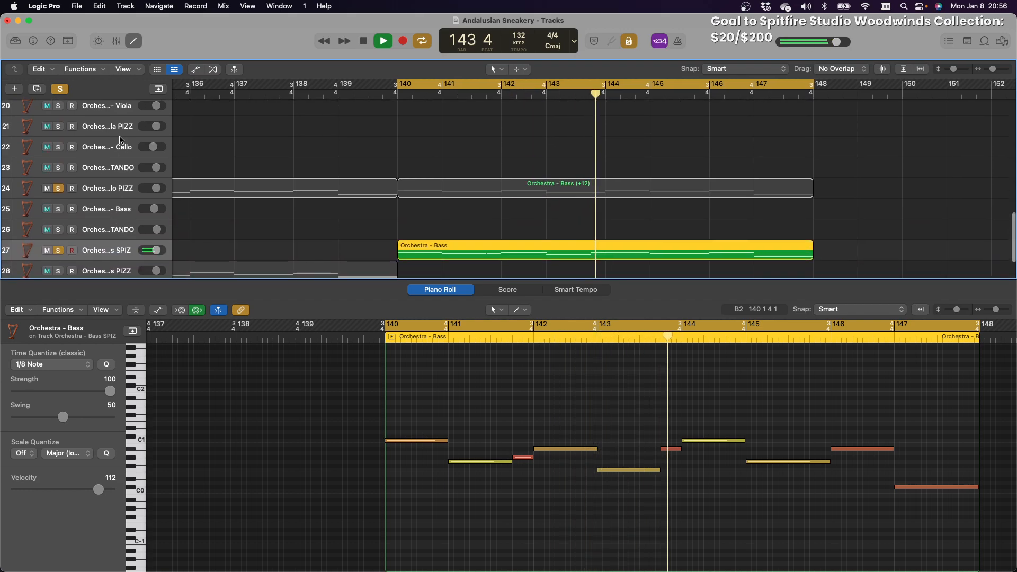
click(60, 90)
scroll(62, 91, up, 1)
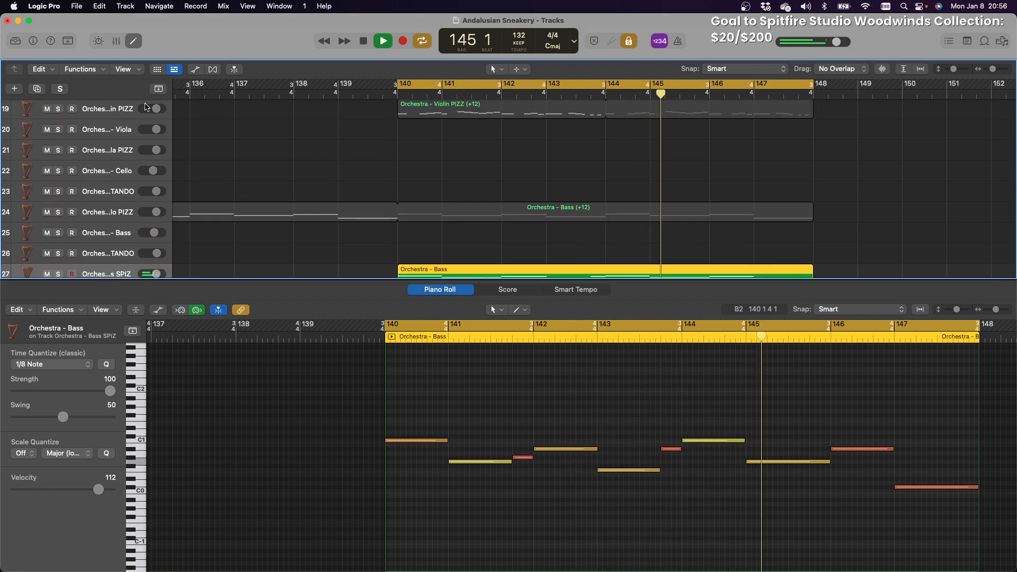
key(space)
scroll(396, 213, right, 2)
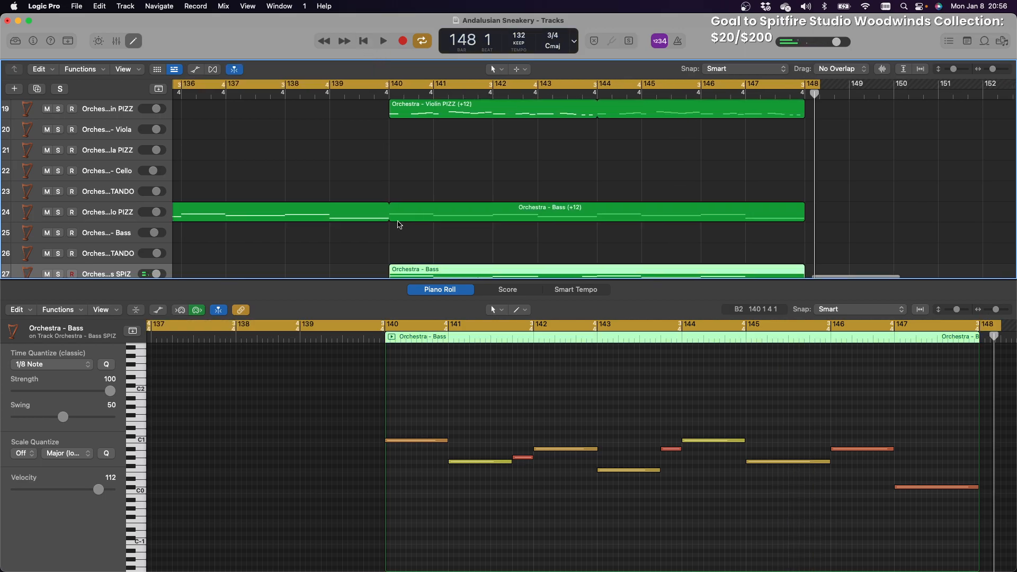
Solo tracks 24, 27 and 28 and listen to their Orchestra - Bass parts together, from bar 140 and again from bar 132
scroll(260, 196, down, 2)
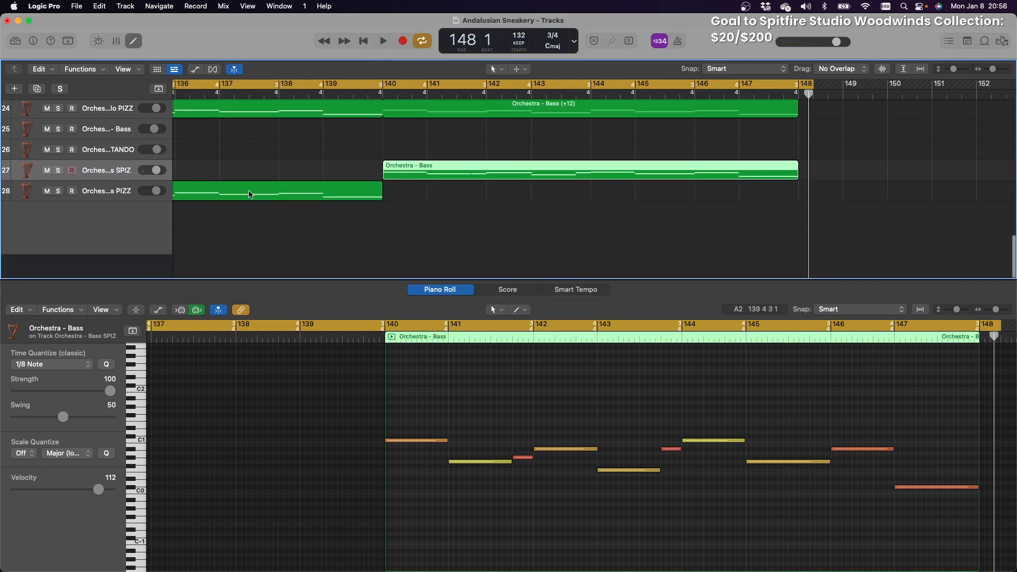
scroll(94, 192, down, 1)
scroll(93, 192, right, 1)
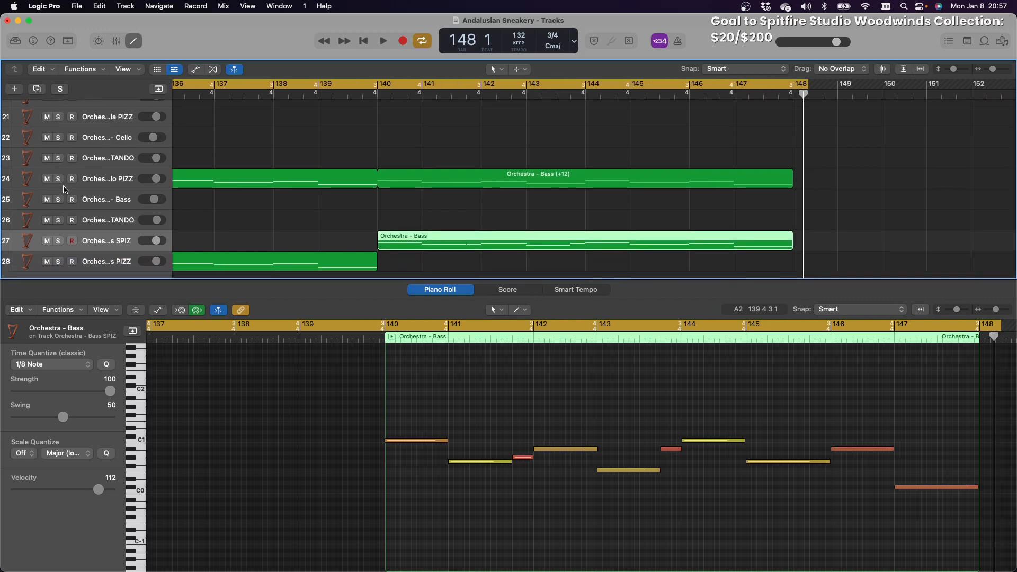
click(59, 179)
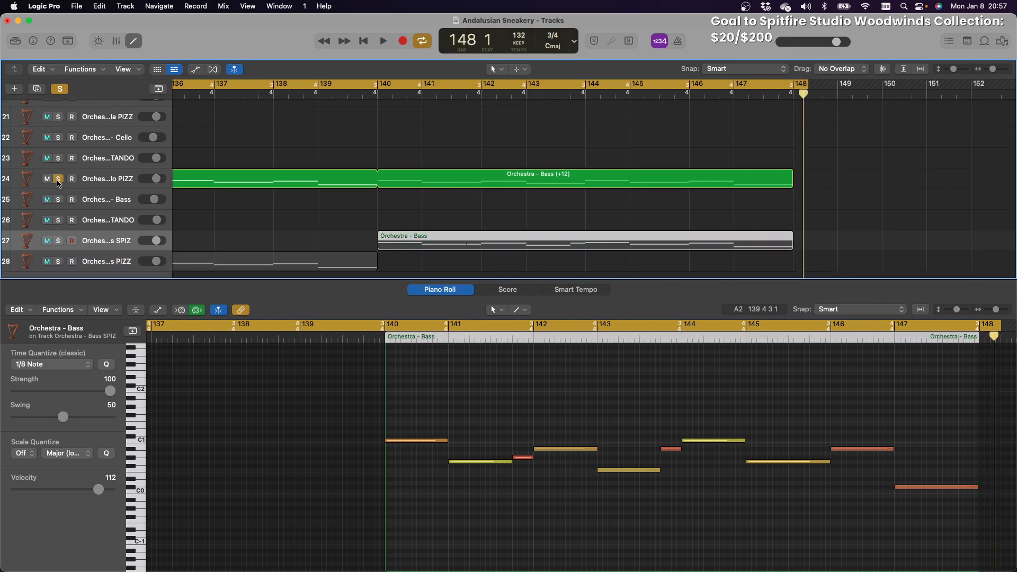
click(59, 241)
key(space)
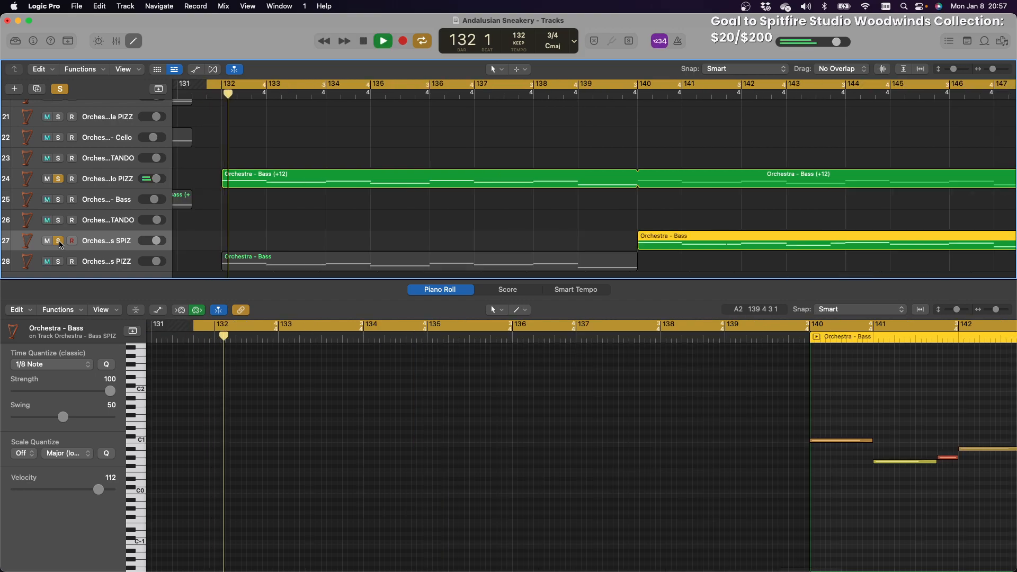
click(635, 95)
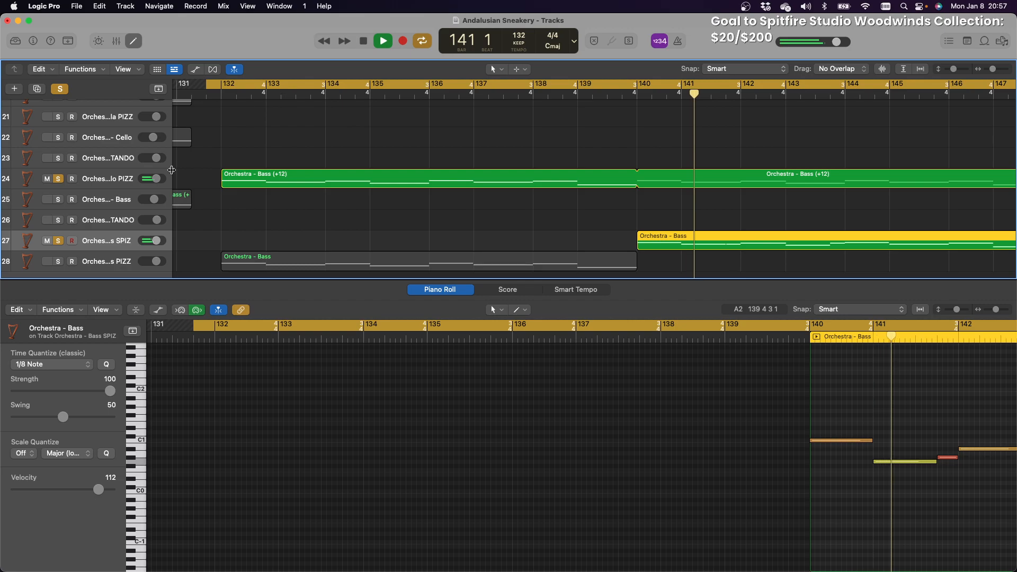
click(59, 262)
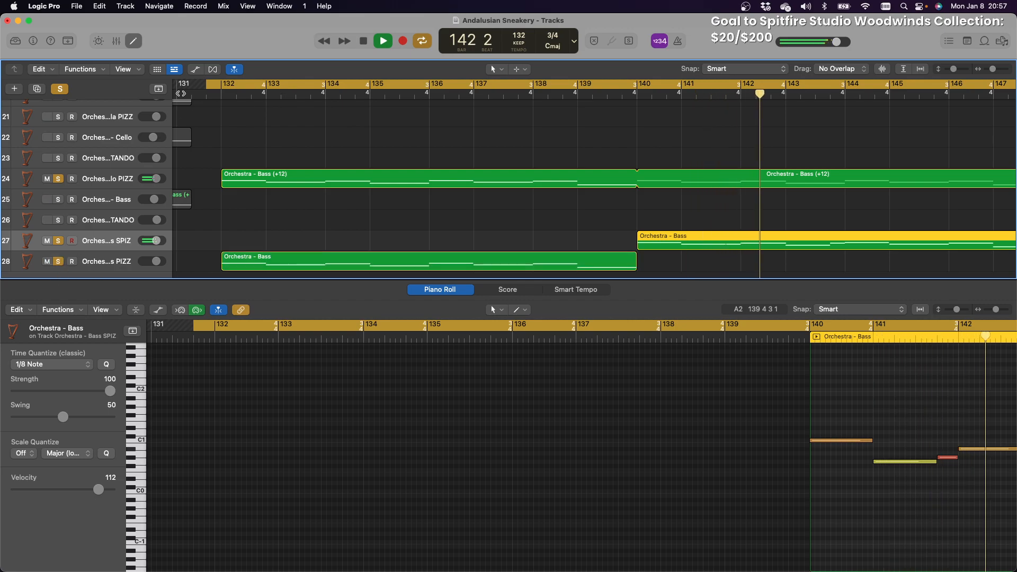
click(222, 94)
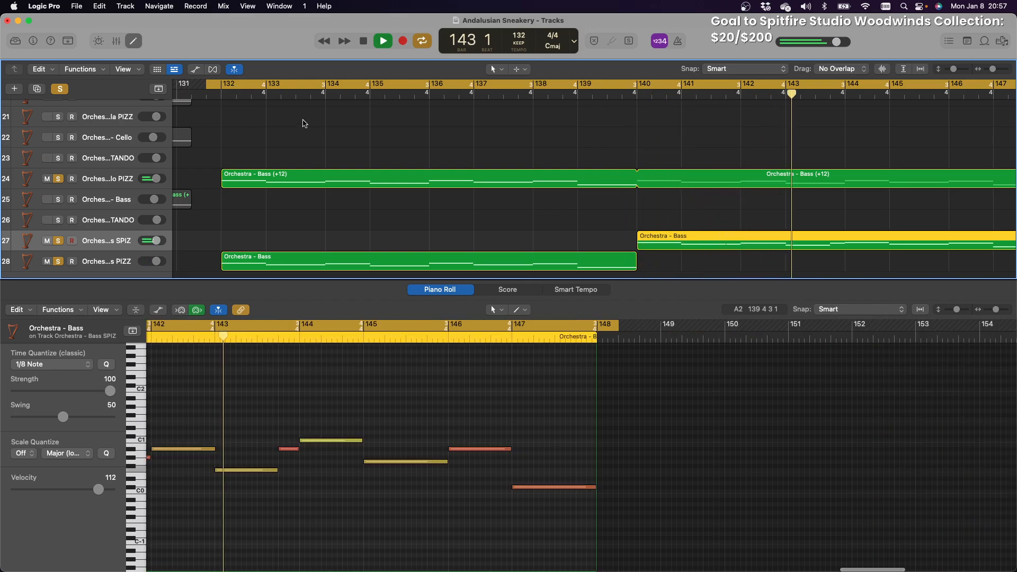
Add the two Violin PIZZ tracks, 18 and 19, to the solo, listen to the end of the cycle, and clear all solos
scroll(304, 123, up, 5)
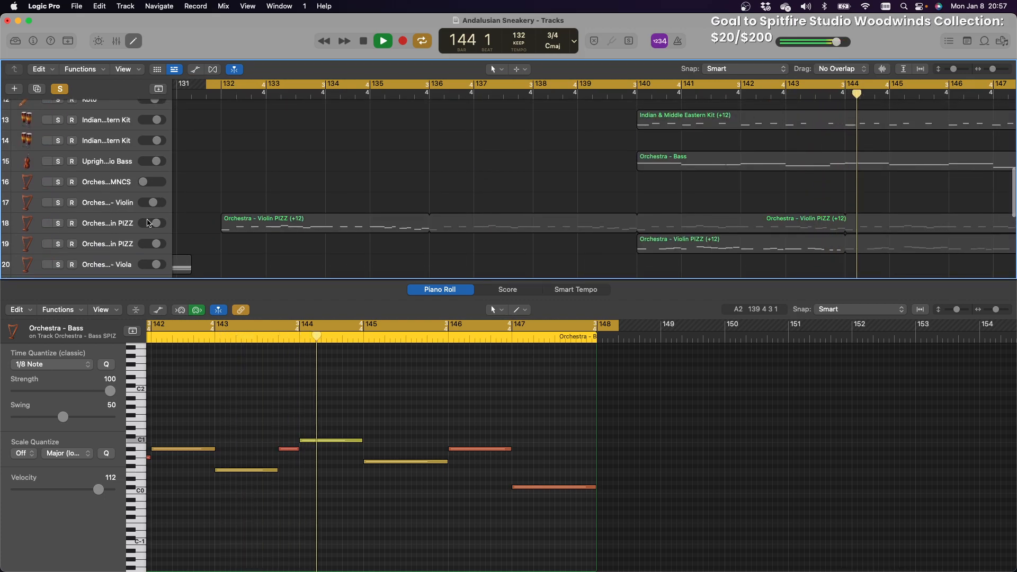
click(58, 223)
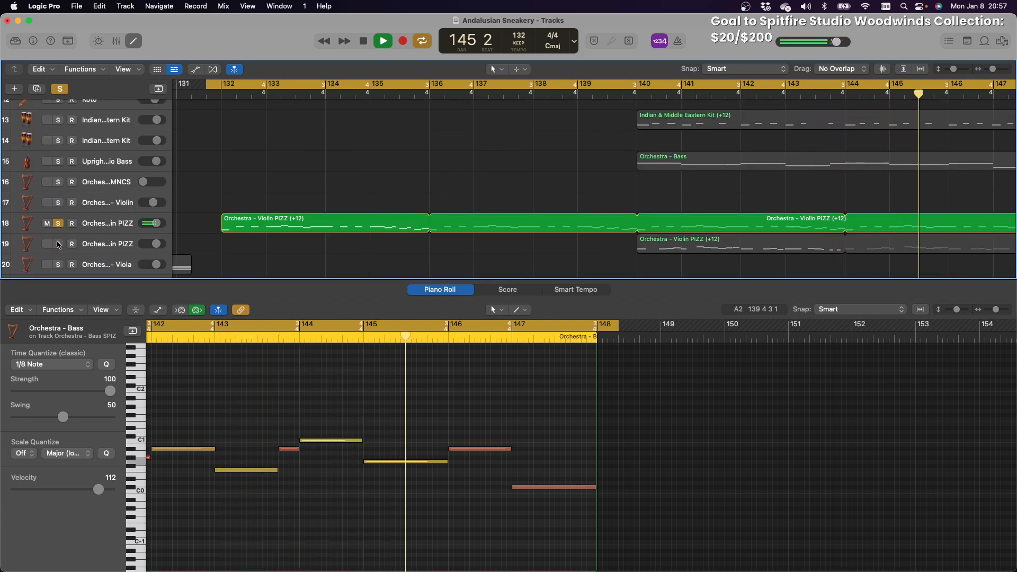
click(58, 243)
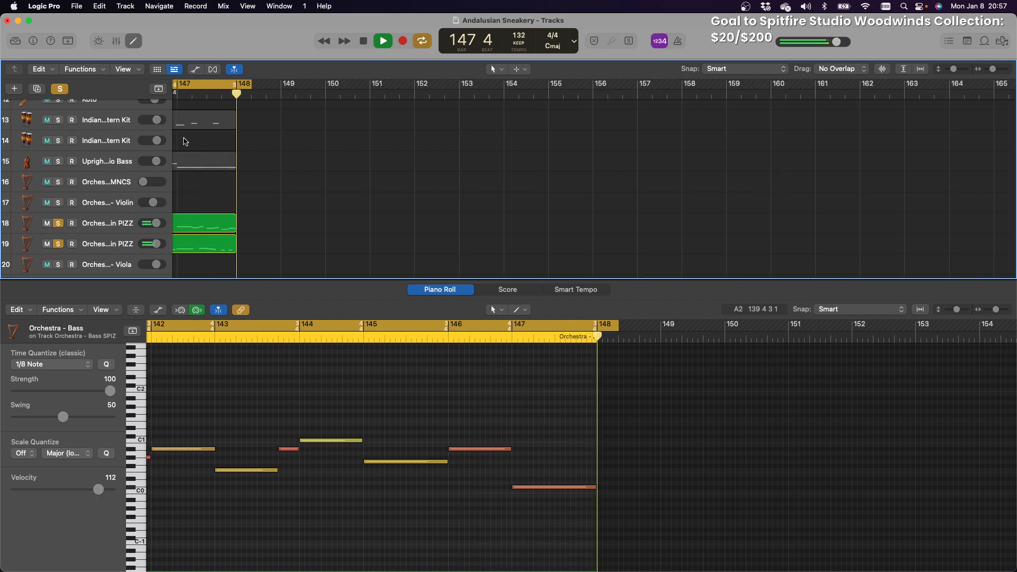
click(62, 89)
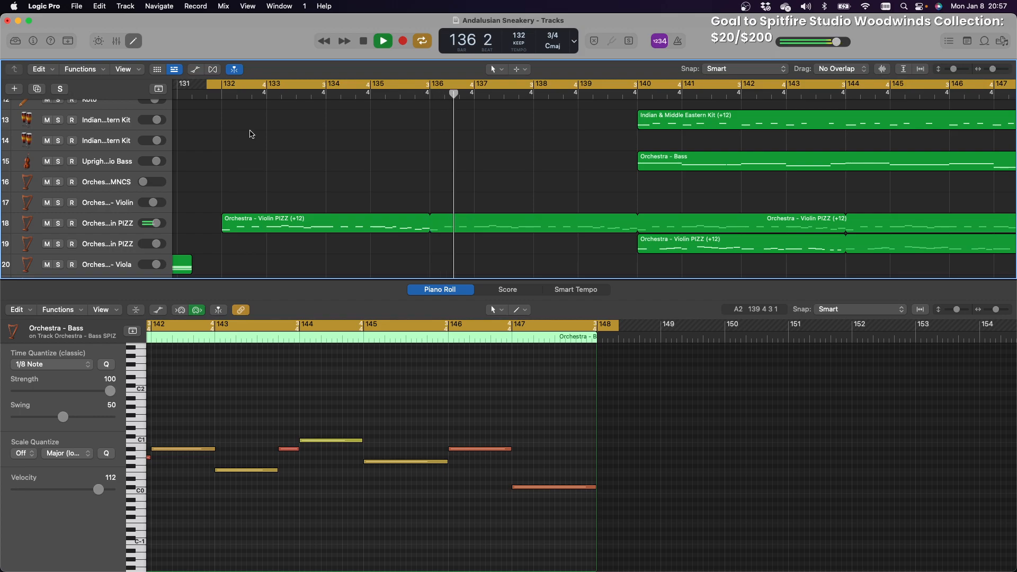
Listen to the cycled section with all tracks playing while examining the regions from the Turkish Oud Lute track down to track 28
scroll(252, 134, up, 8)
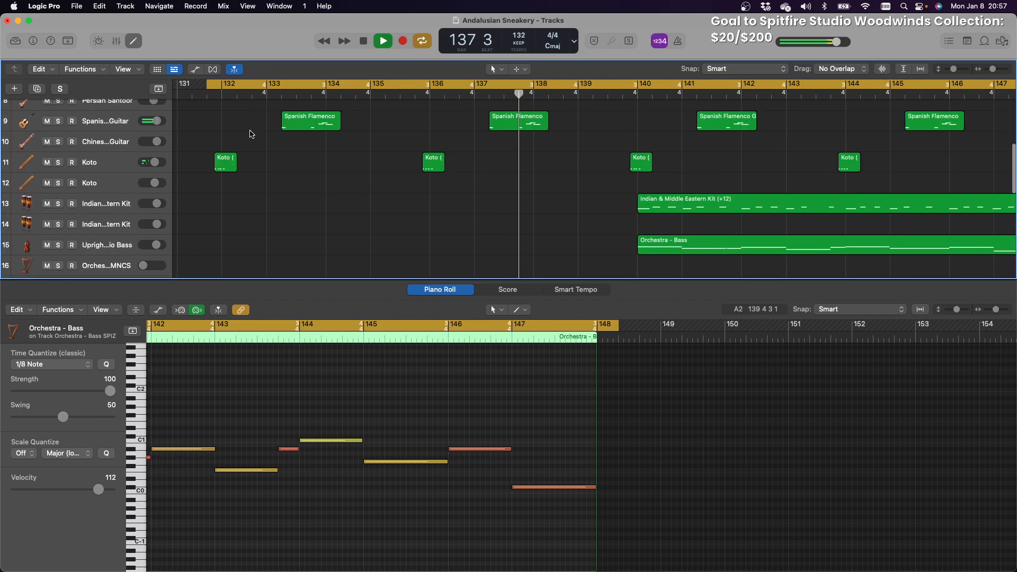
scroll(251, 134, down, 3)
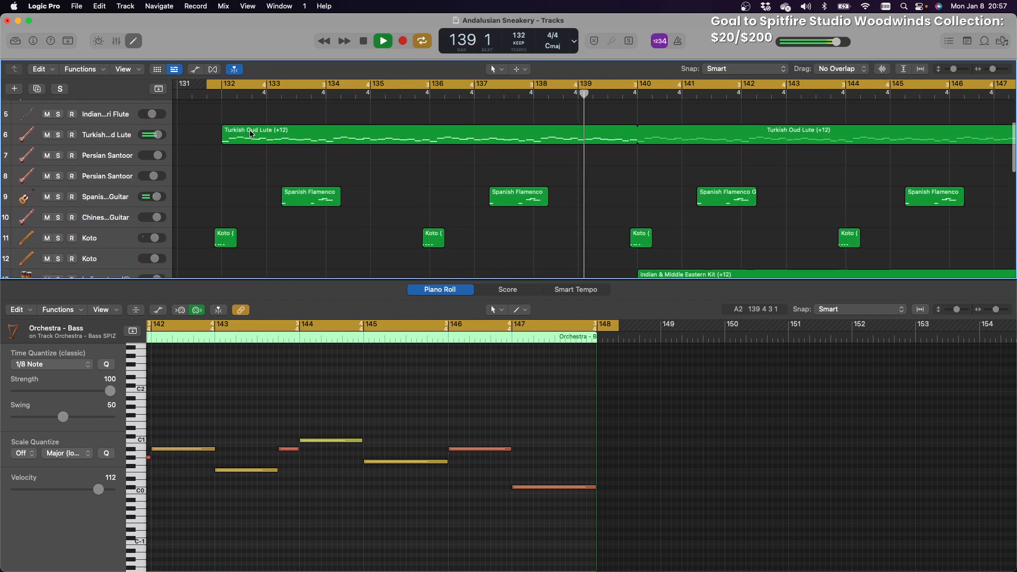
scroll(251, 134, down, 14)
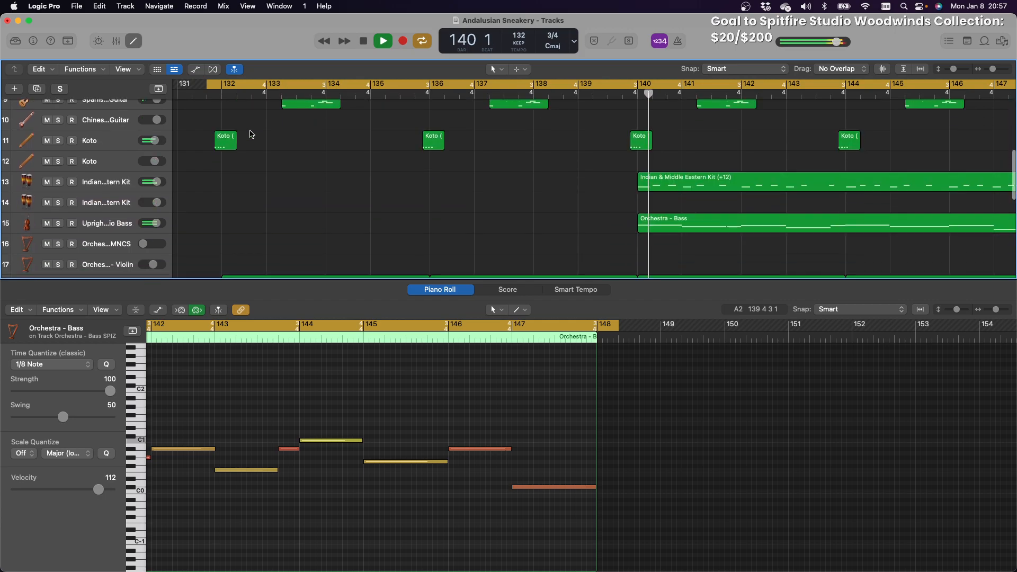
scroll(252, 134, down, 4)
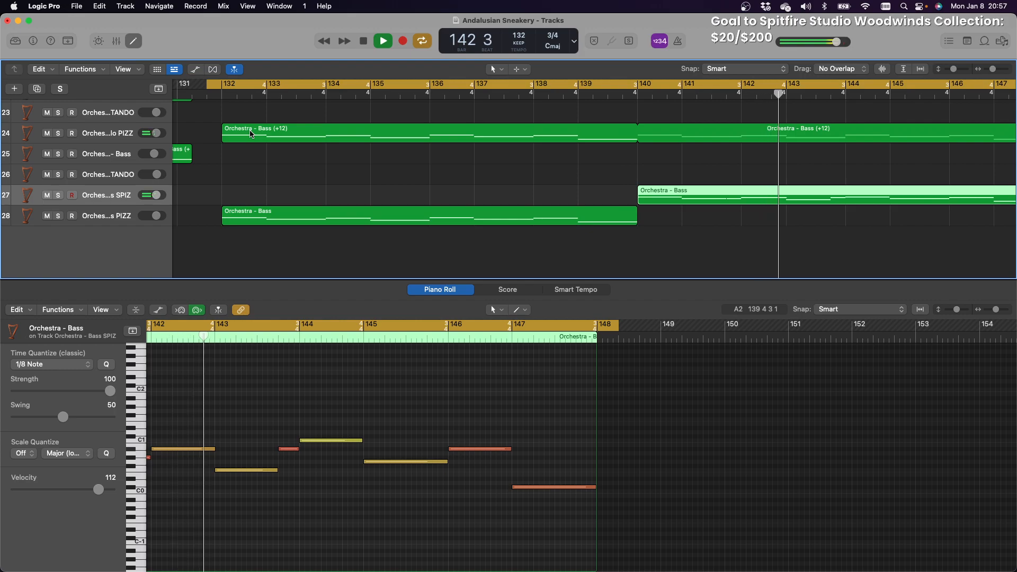
scroll(251, 134, right, 5)
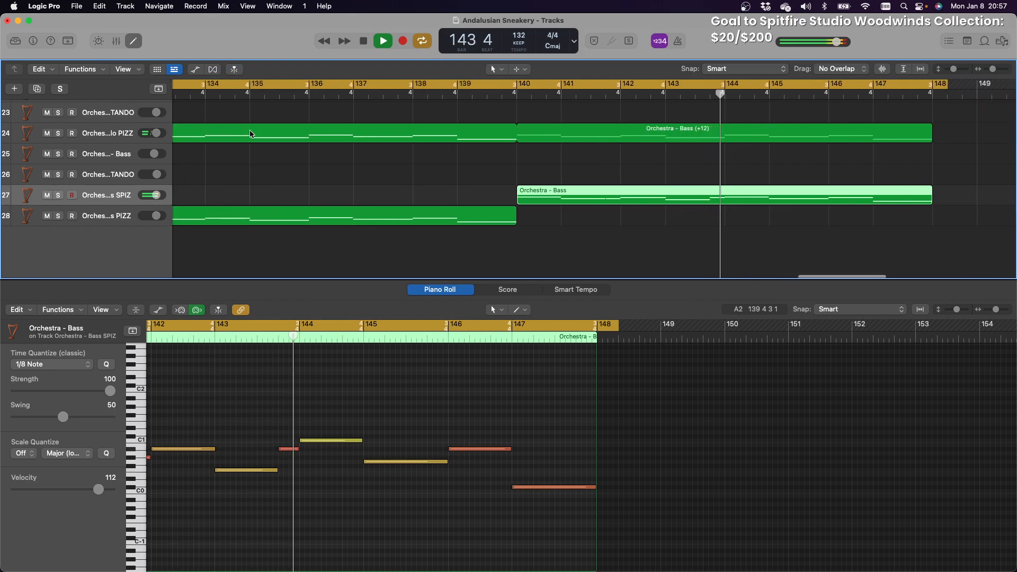
scroll(251, 134, up, 7)
scroll(252, 134, up, 1)
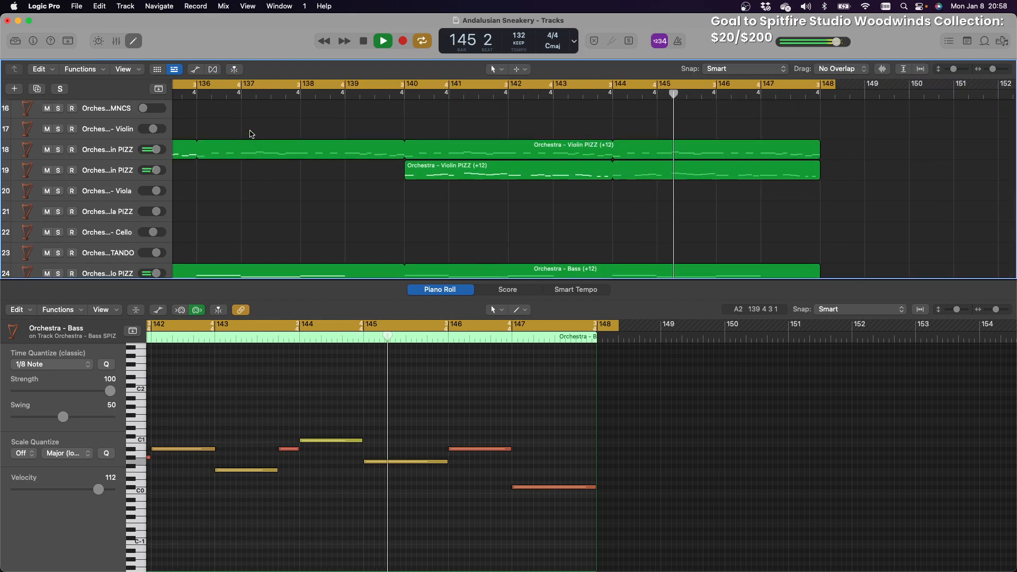
scroll(252, 134, up, 4)
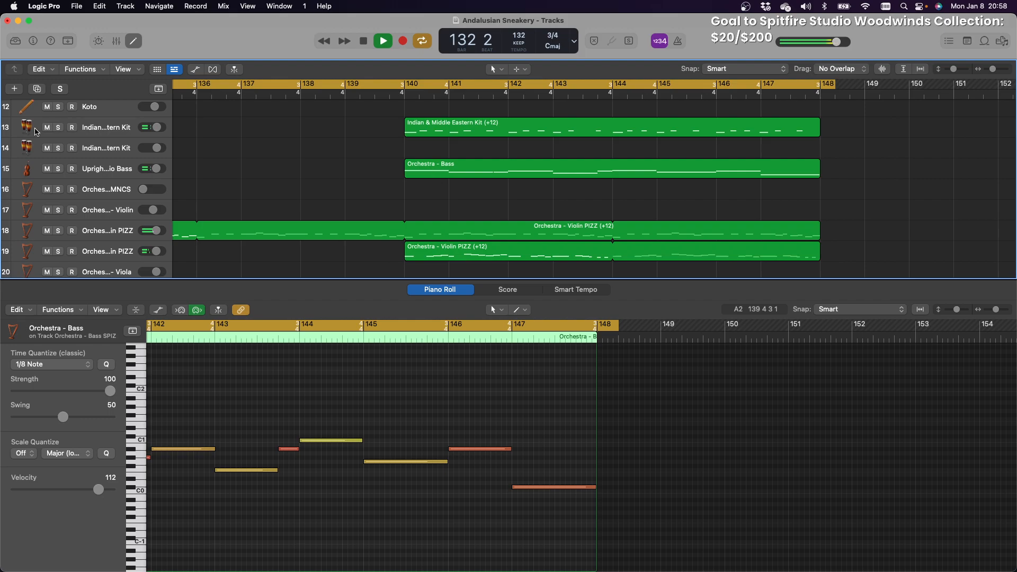
Solo track 15, the upright bass, and listen to its Orchestra - Bass region from bar 140
click(60, 169)
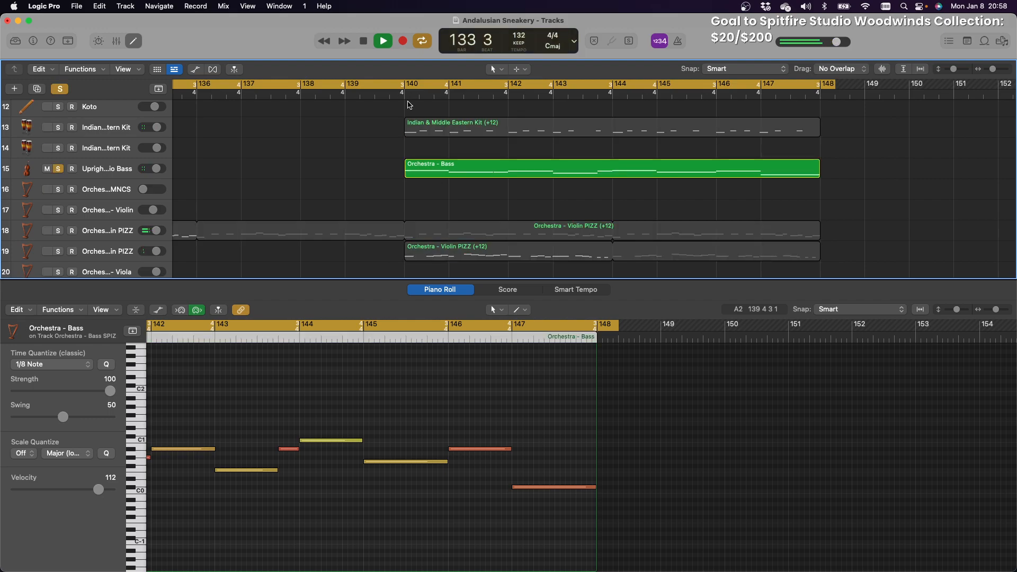
click(408, 103)
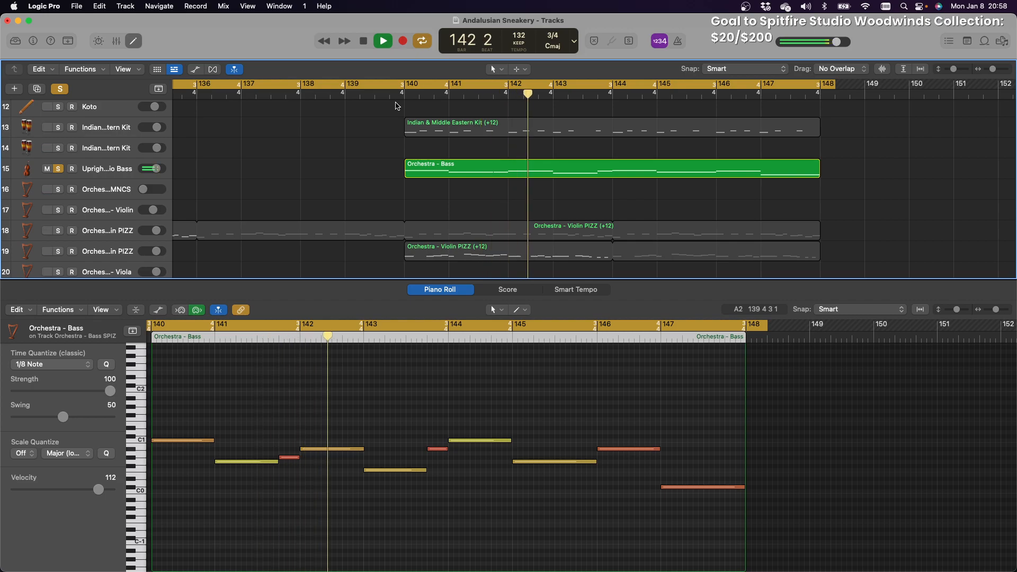
scroll(391, 106, left, 1)
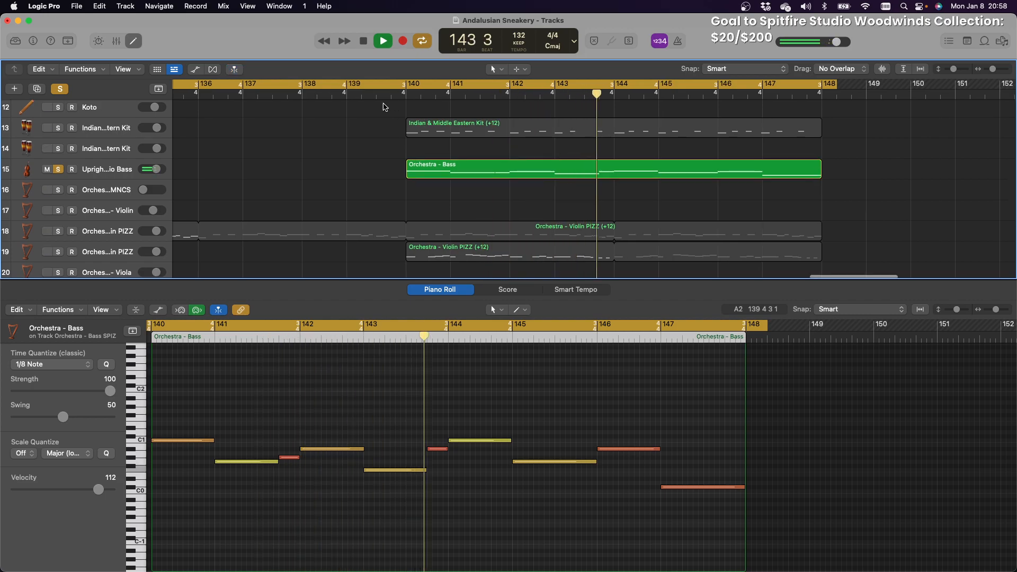
scroll(302, 166, down, 5)
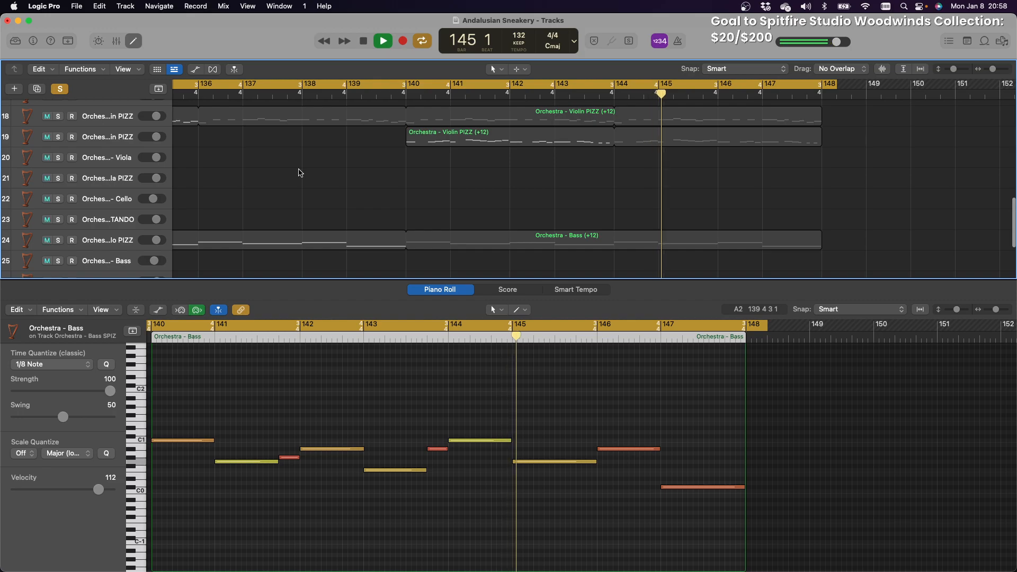
scroll(300, 172, down, 5)
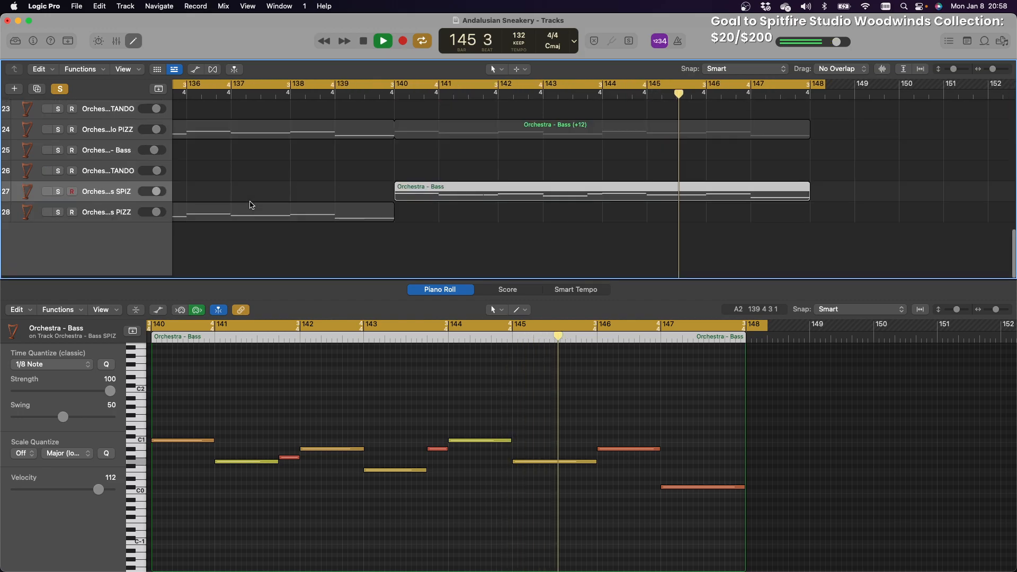
Cycle bars 140 to 148, listen to track 27's soloed Orchestra - Bass region alone and together with track 24, and clear all solos
click(56, 195)
drag(407, 85, 818, 97)
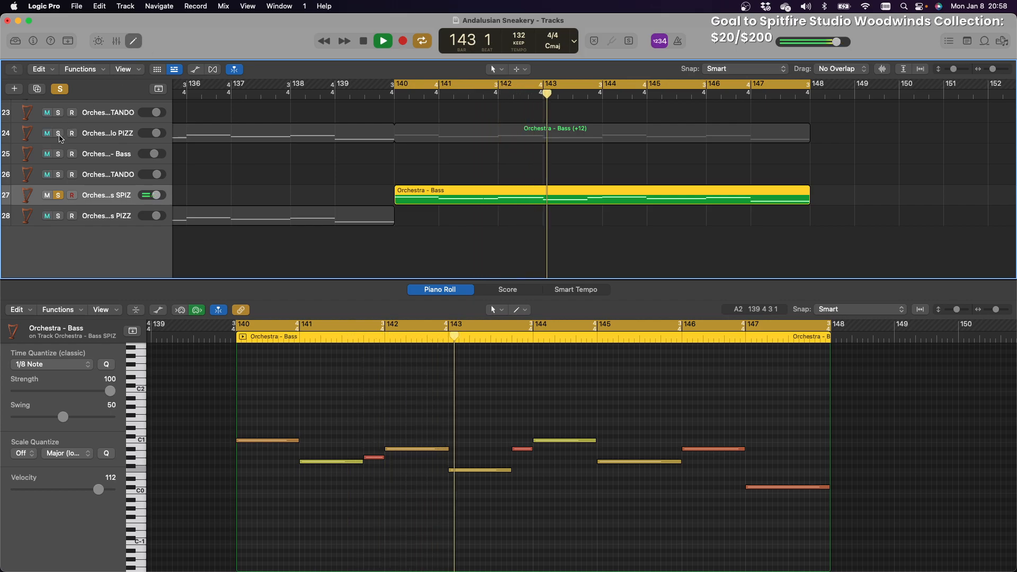
click(59, 133)
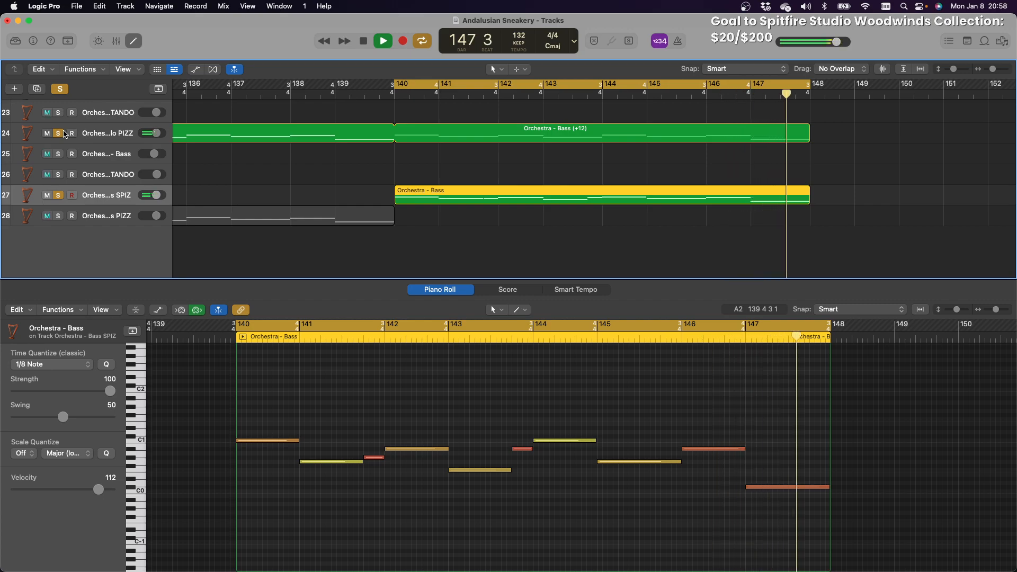
key(space)
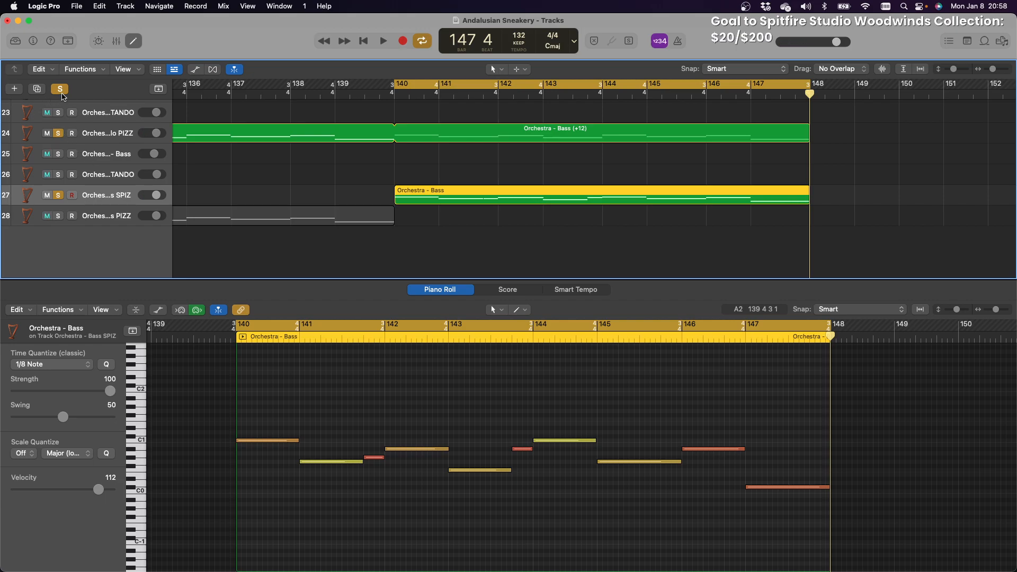
click(60, 89)
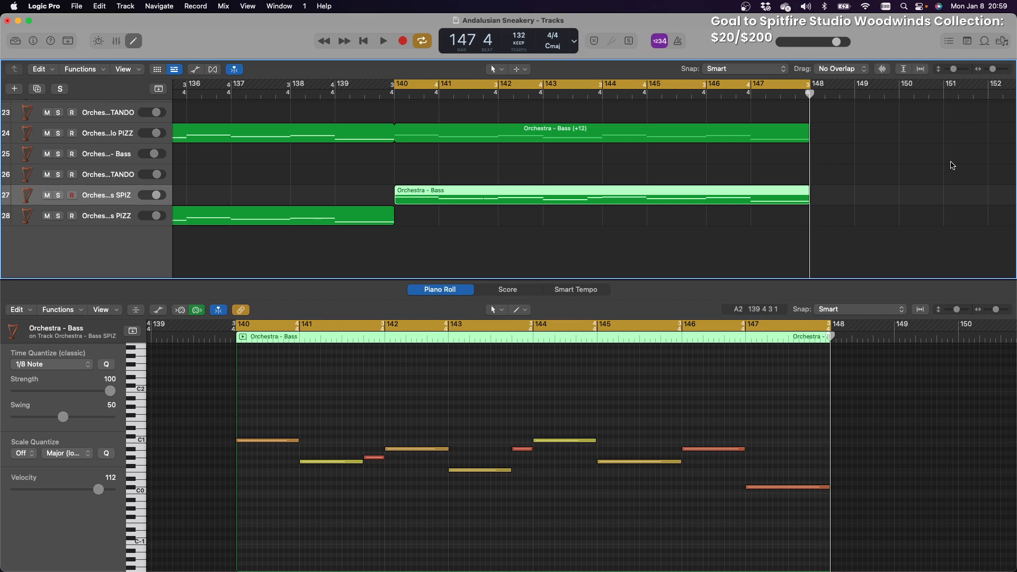
Switch the cycle off and back on, and listen to bars 140 to 148 with all tracks playing
click(433, 88)
scroll(434, 91, right, 2)
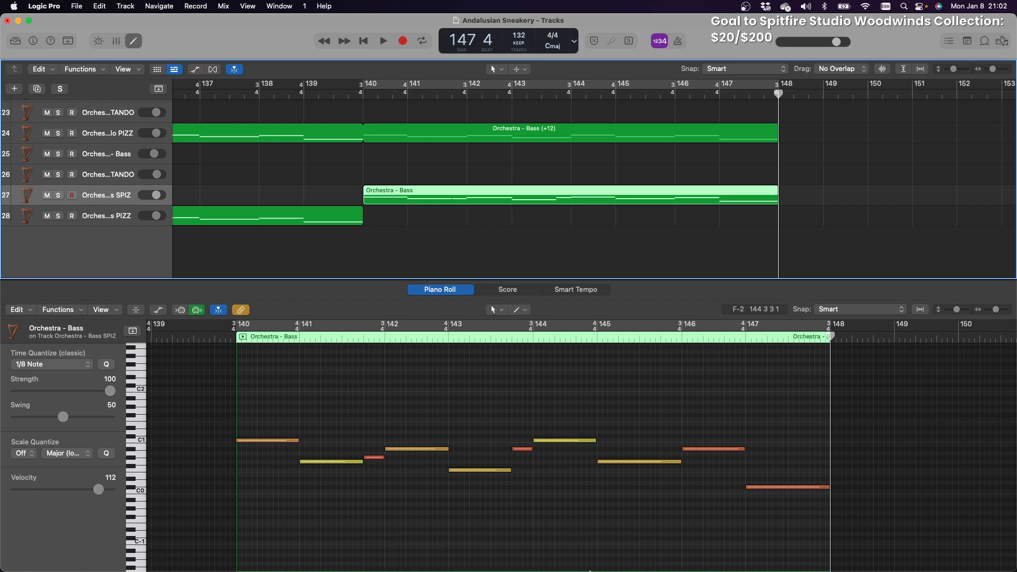
scroll(449, 126, left, 5)
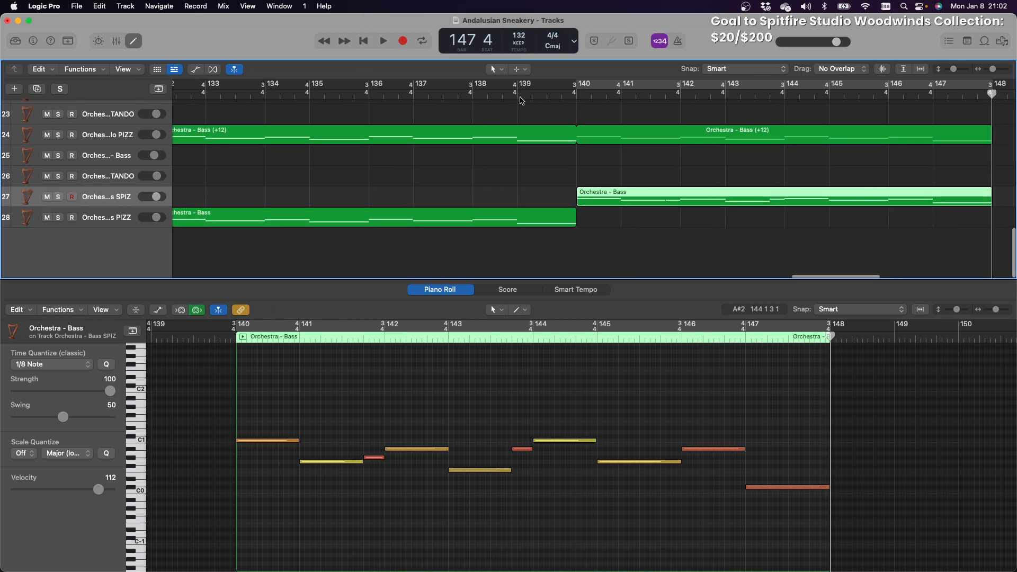
click(609, 81)
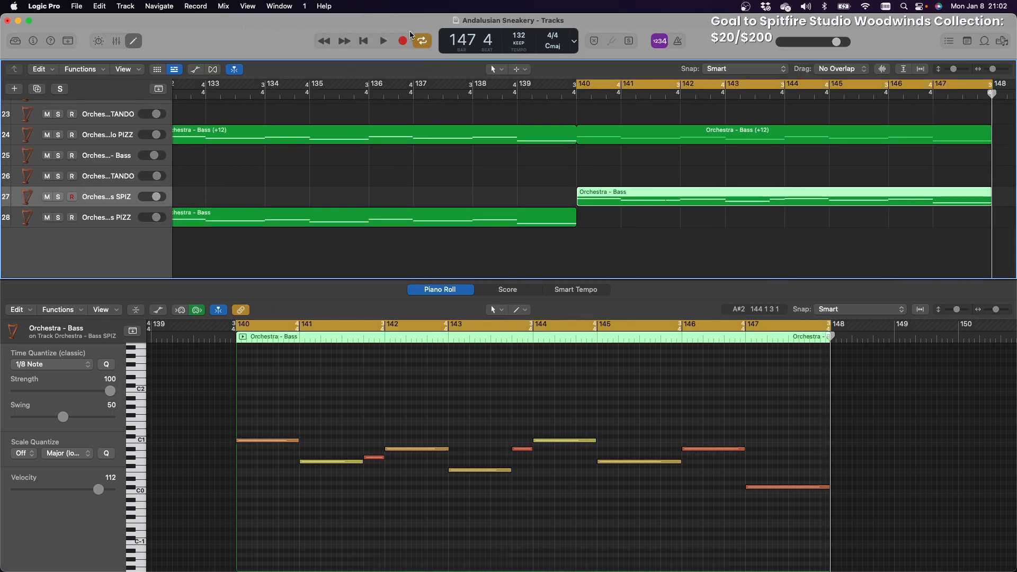
click(384, 40)
scroll(561, 477, down, 3)
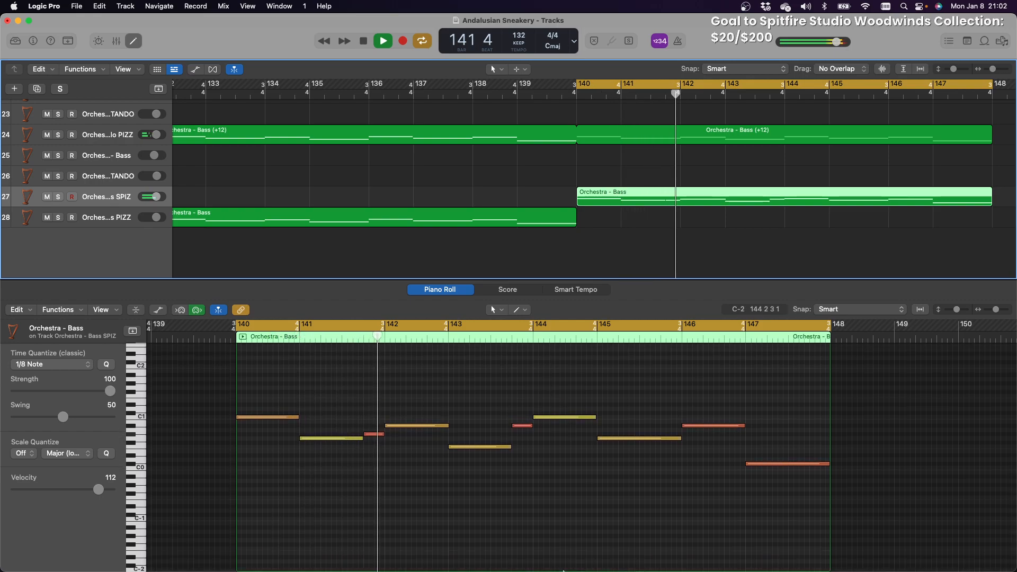
Switch to the SE.Live streaming window while the cycled section keeps playing
click(573, 554)
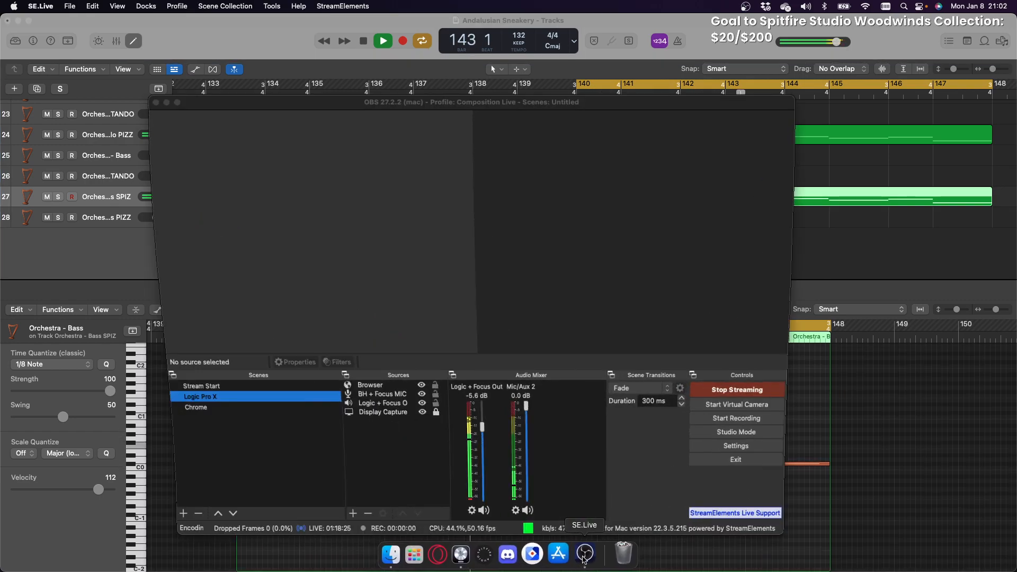